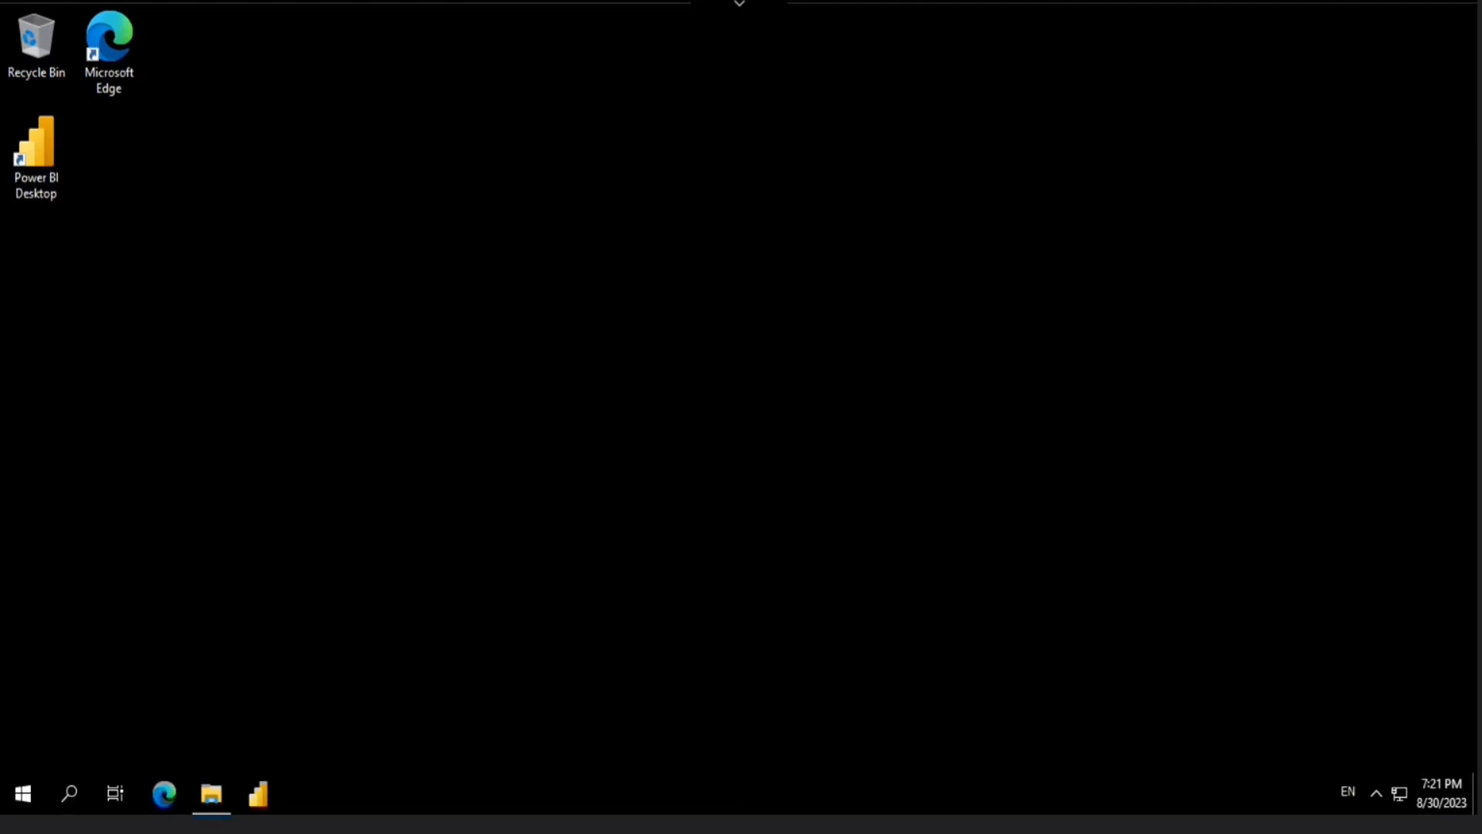
Open Sales Analysis.pbix from the Starter folder in Power BI Desktop without signing in, and dismiss the notification bars
click(214, 800)
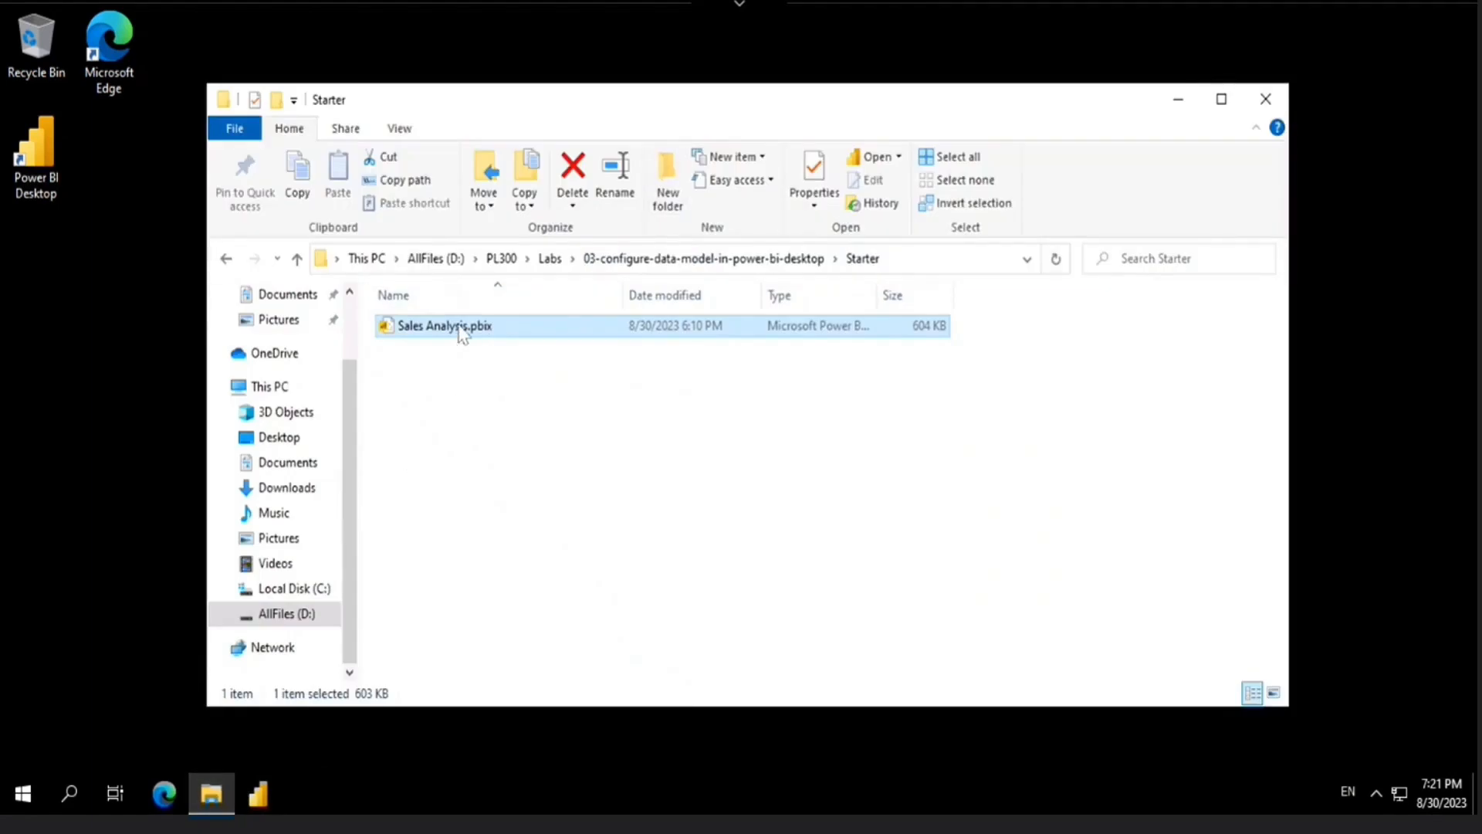
click(1177, 100)
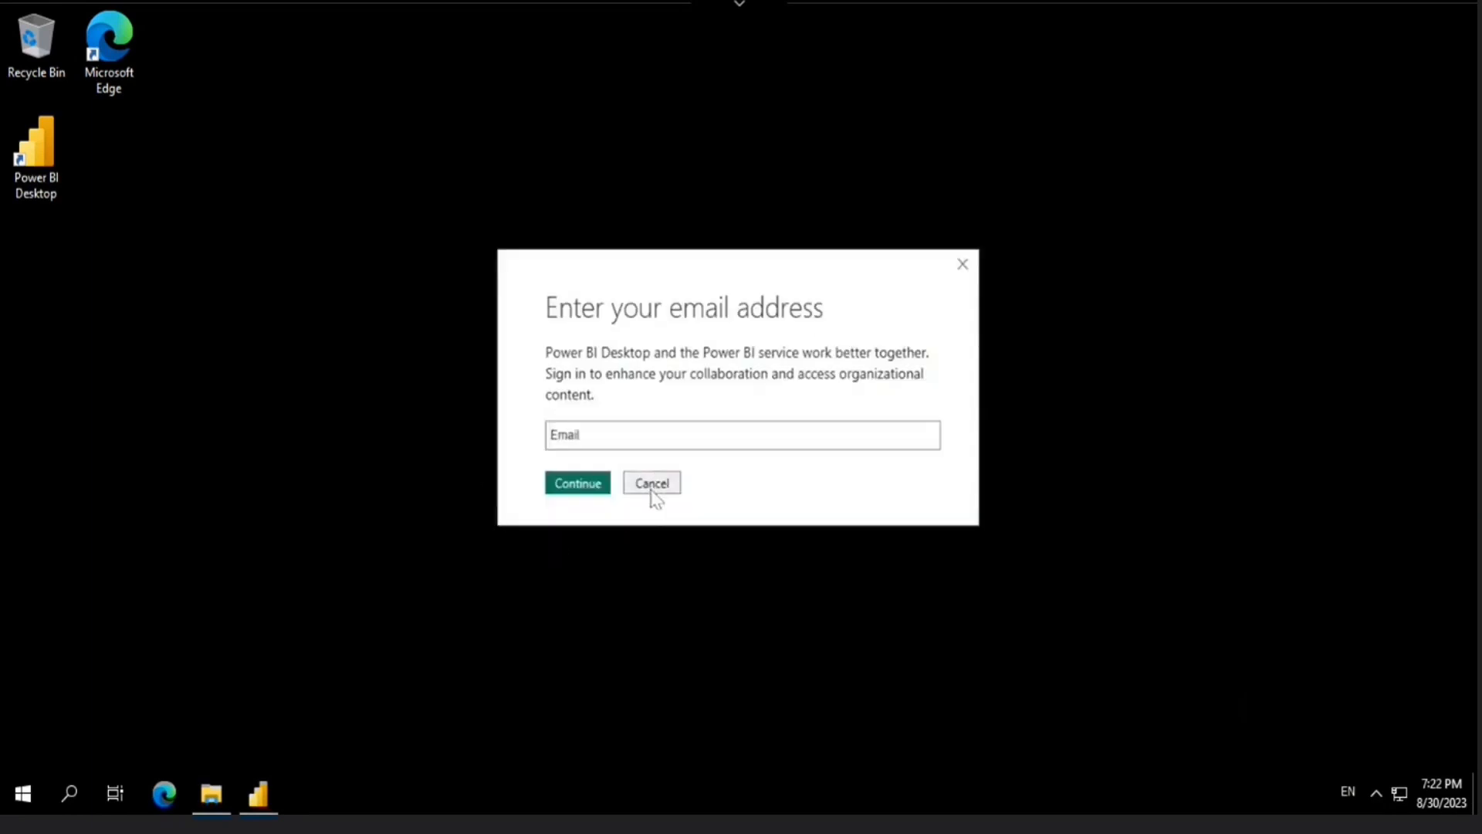
click(653, 484)
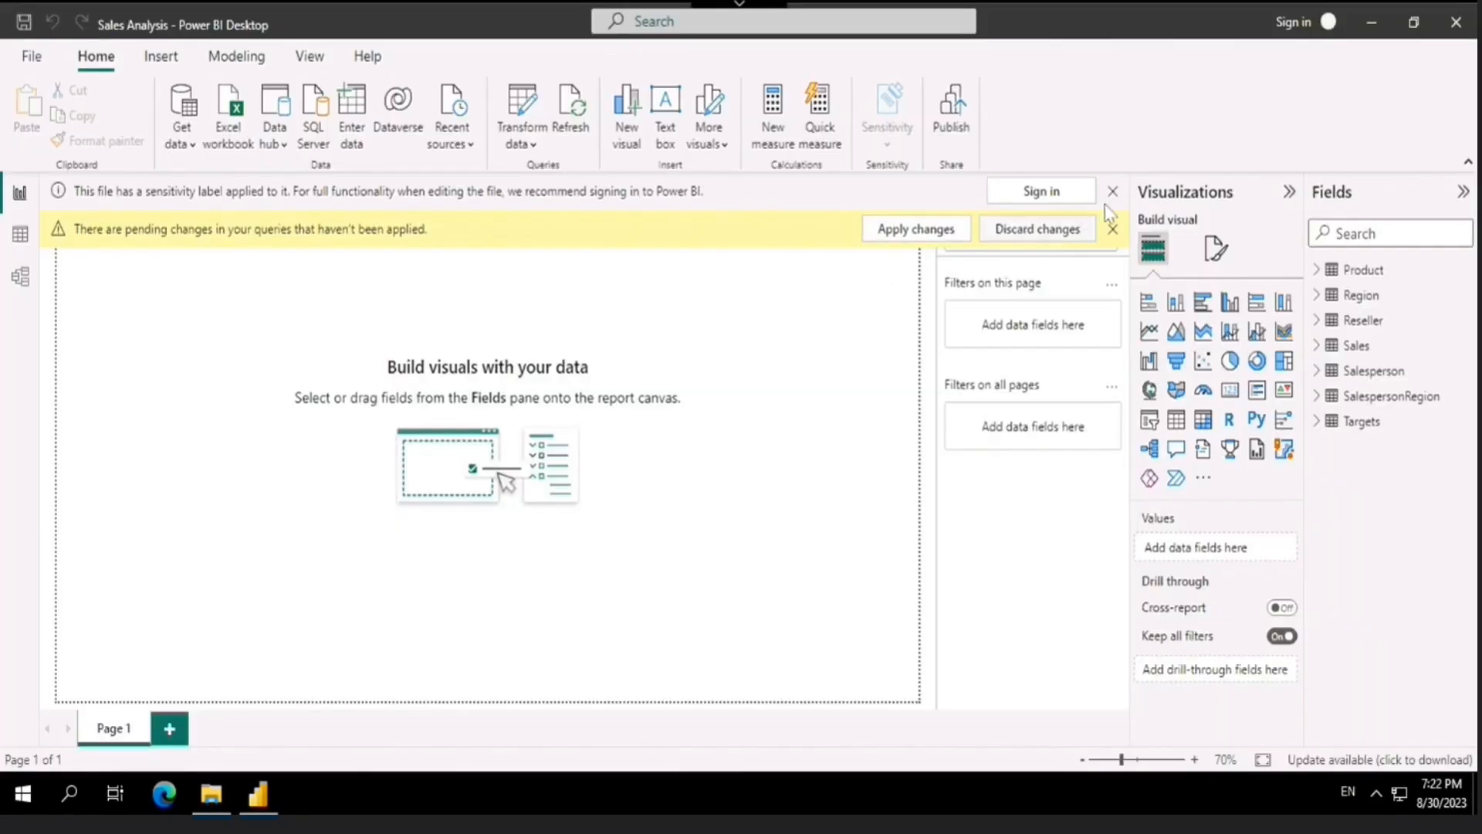
click(1113, 191)
click(1112, 191)
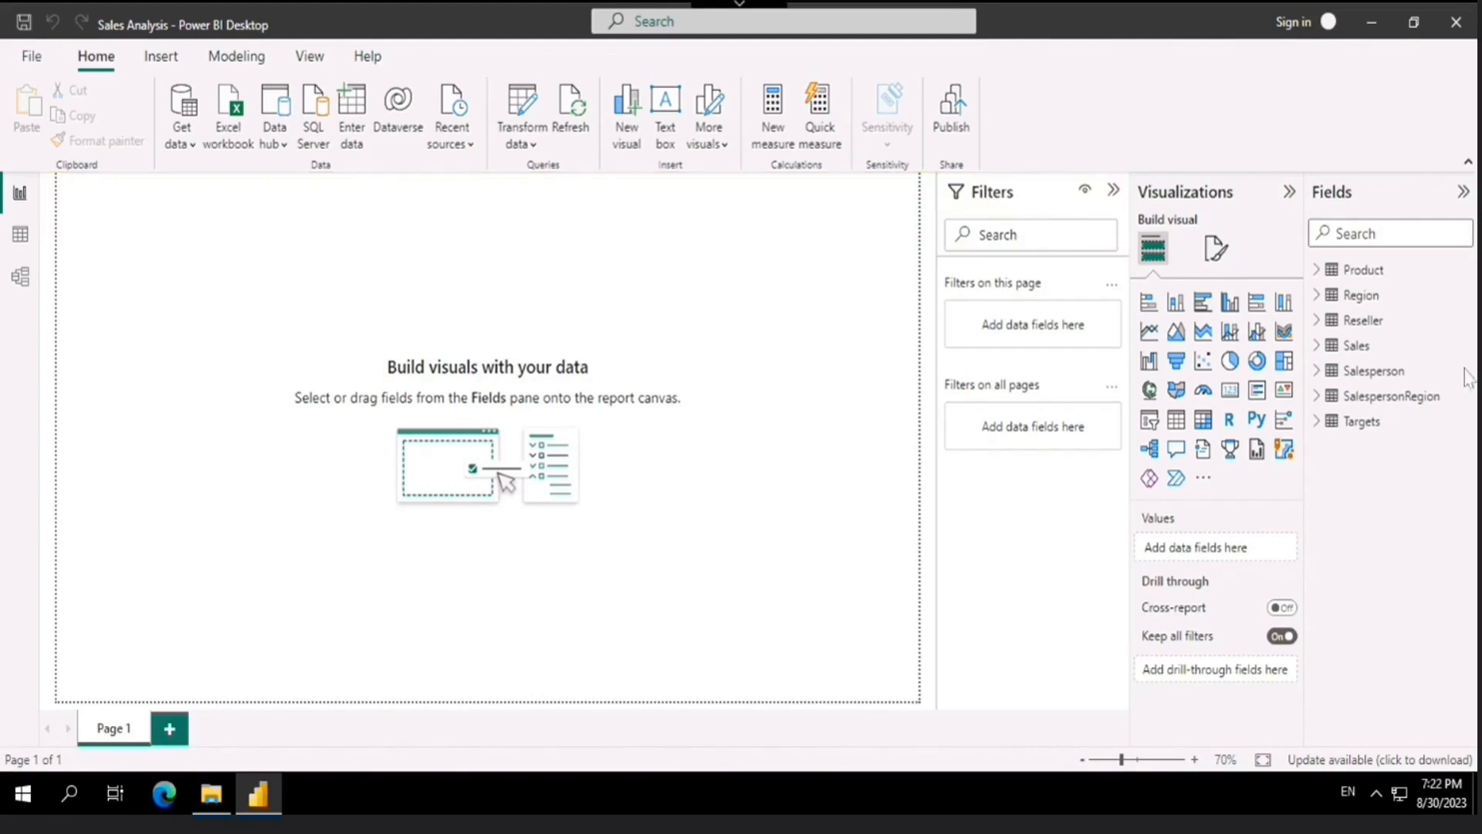
Examine the rows and columns of the Product, Region, Sales, Salesperson, SalespersonRegion and Targets tables in Data view
click(21, 236)
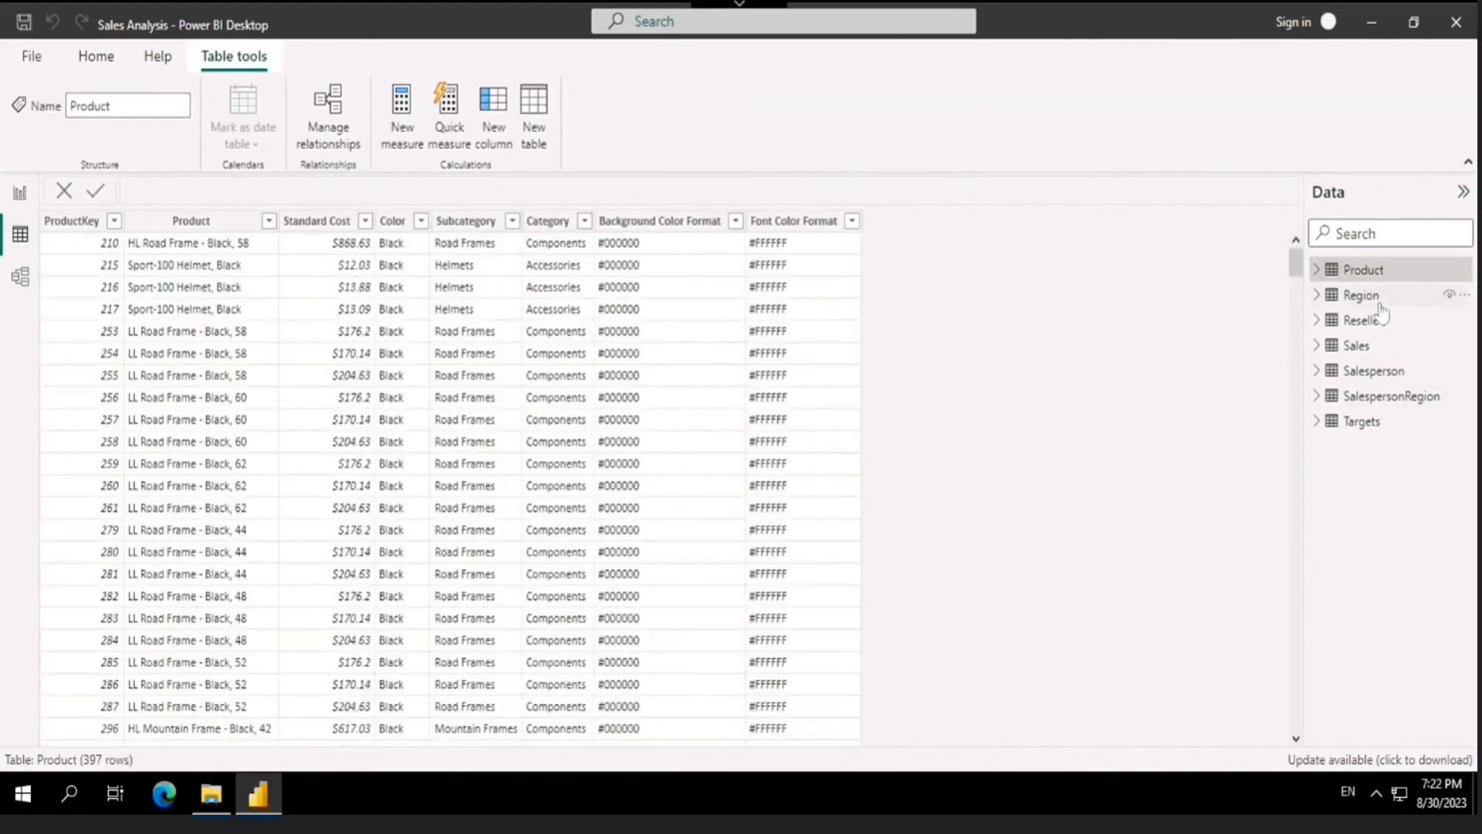
click(1378, 299)
click(1379, 271)
click(1377, 299)
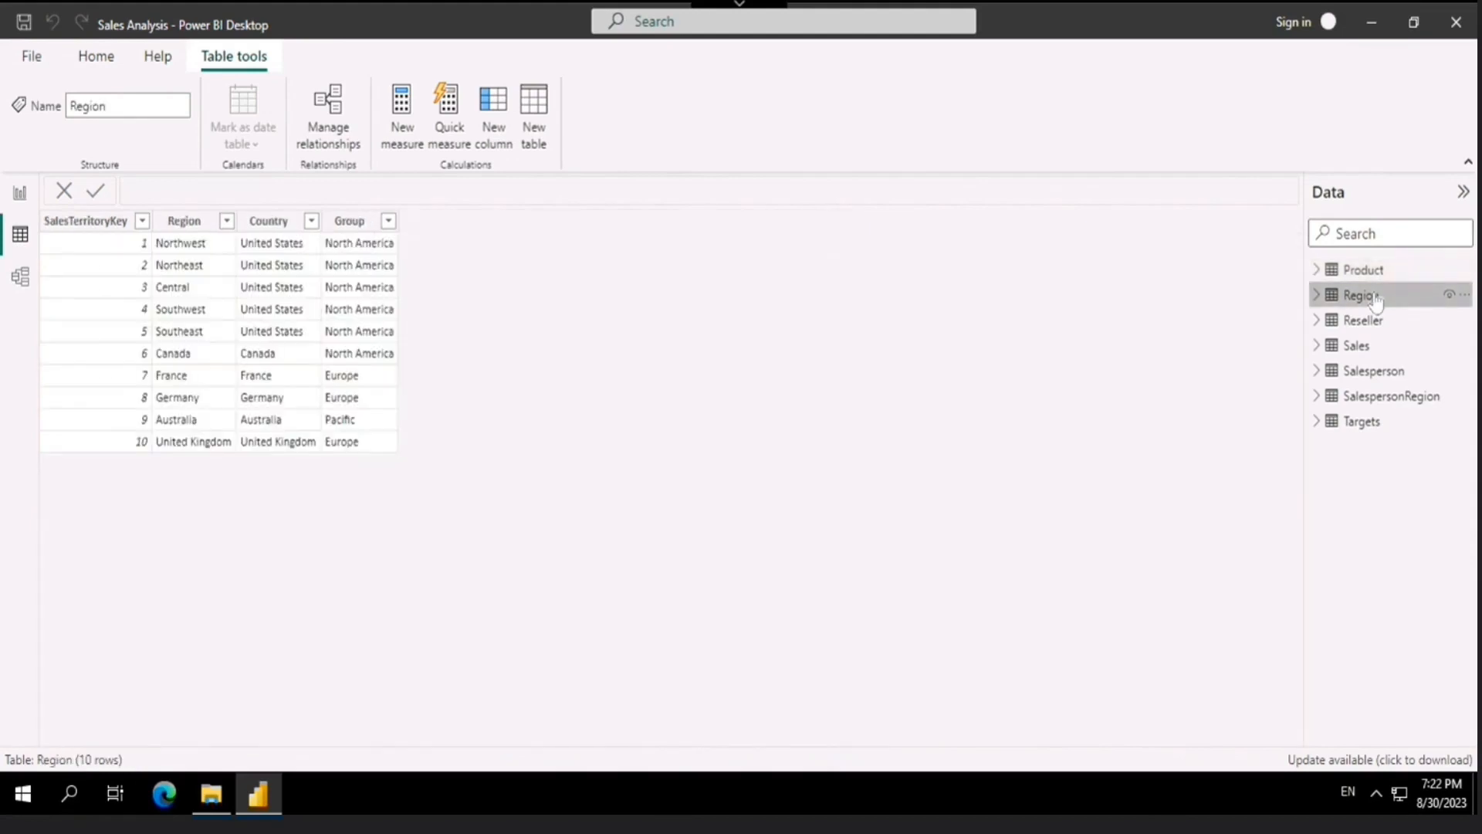
click(1356, 347)
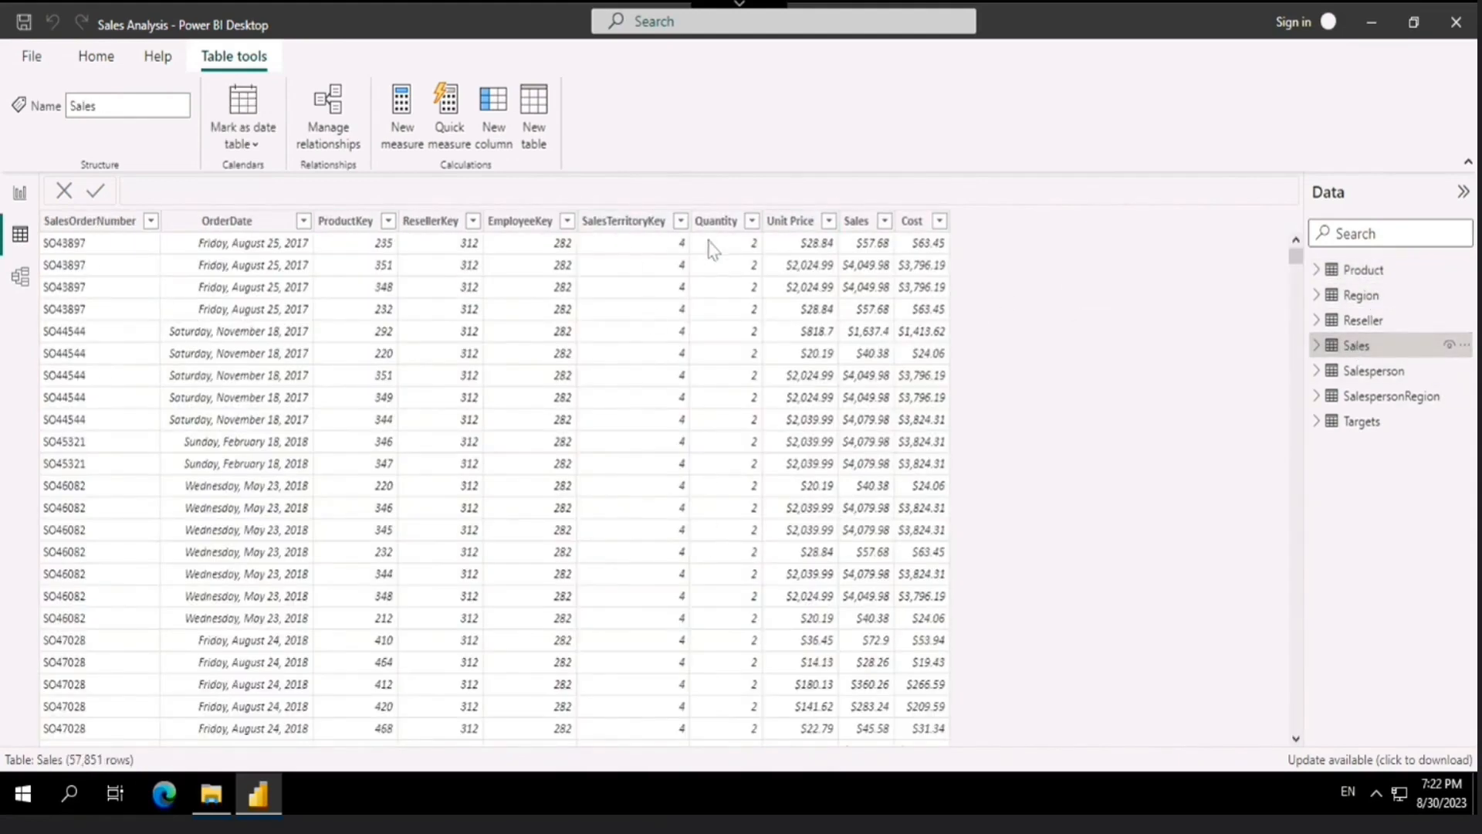
click(1374, 372)
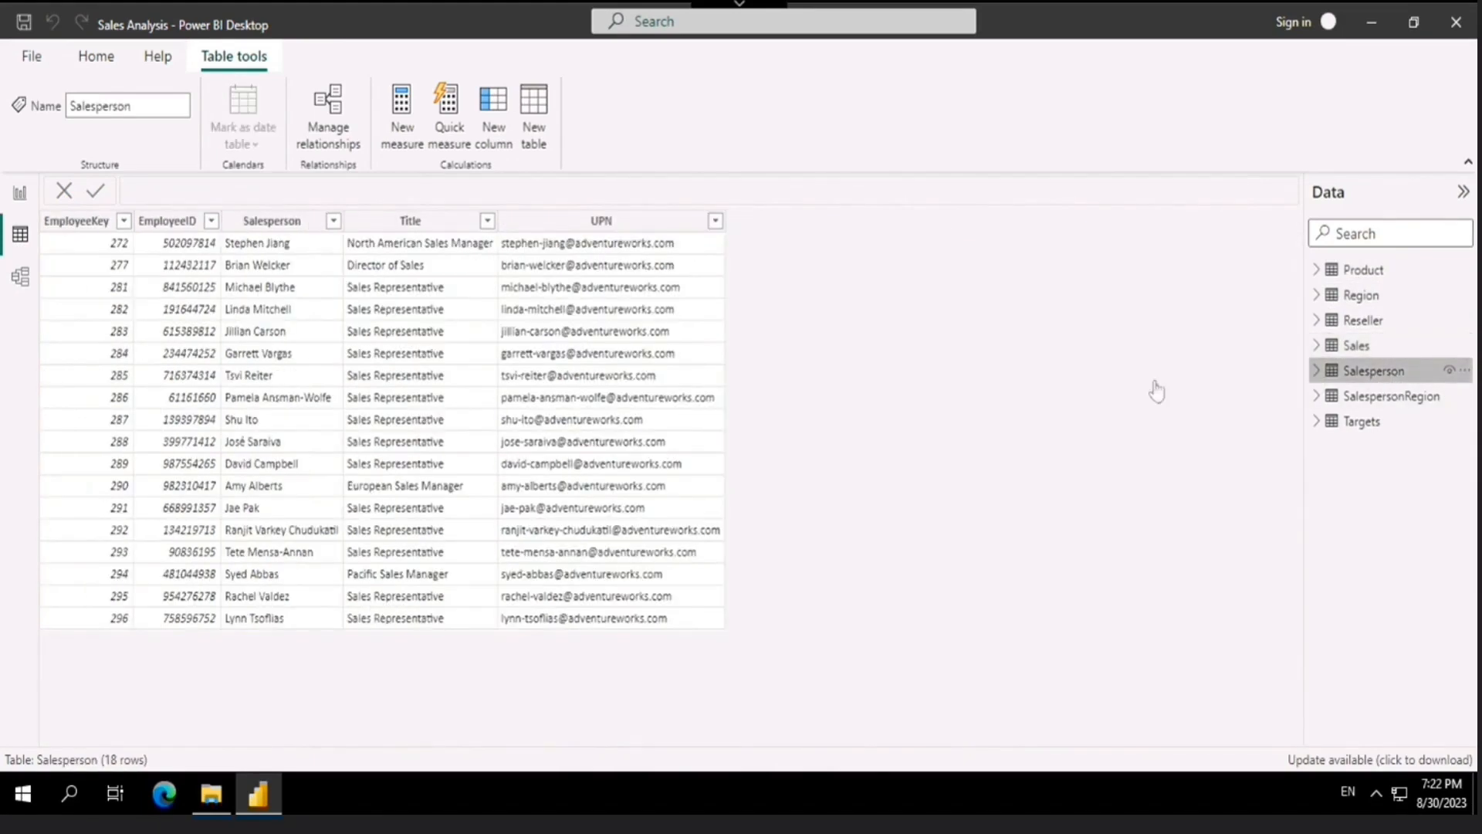
click(1365, 398)
click(1363, 422)
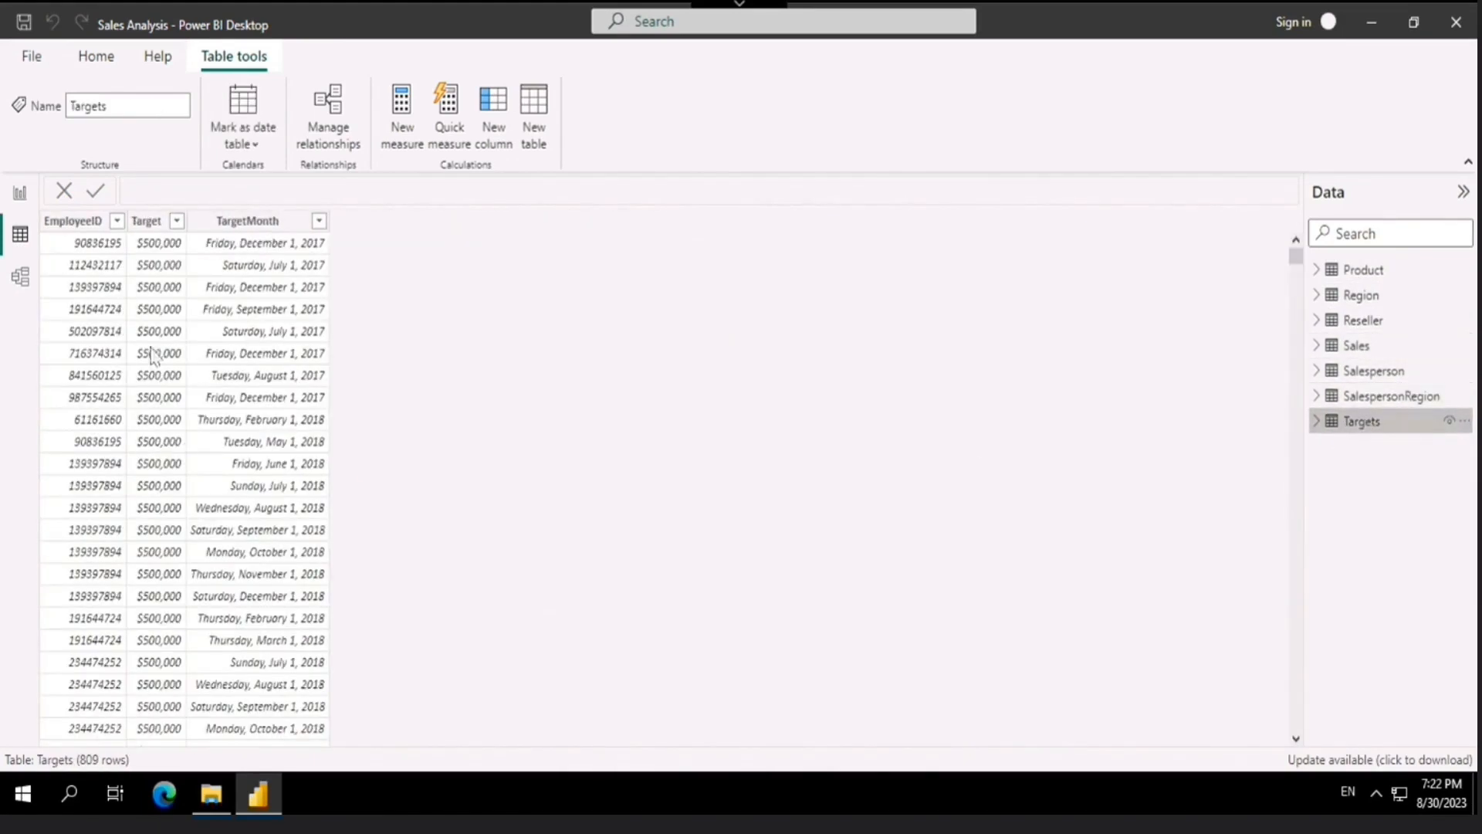
scroll(255, 386, down, 3)
scroll(269, 377, up, 3)
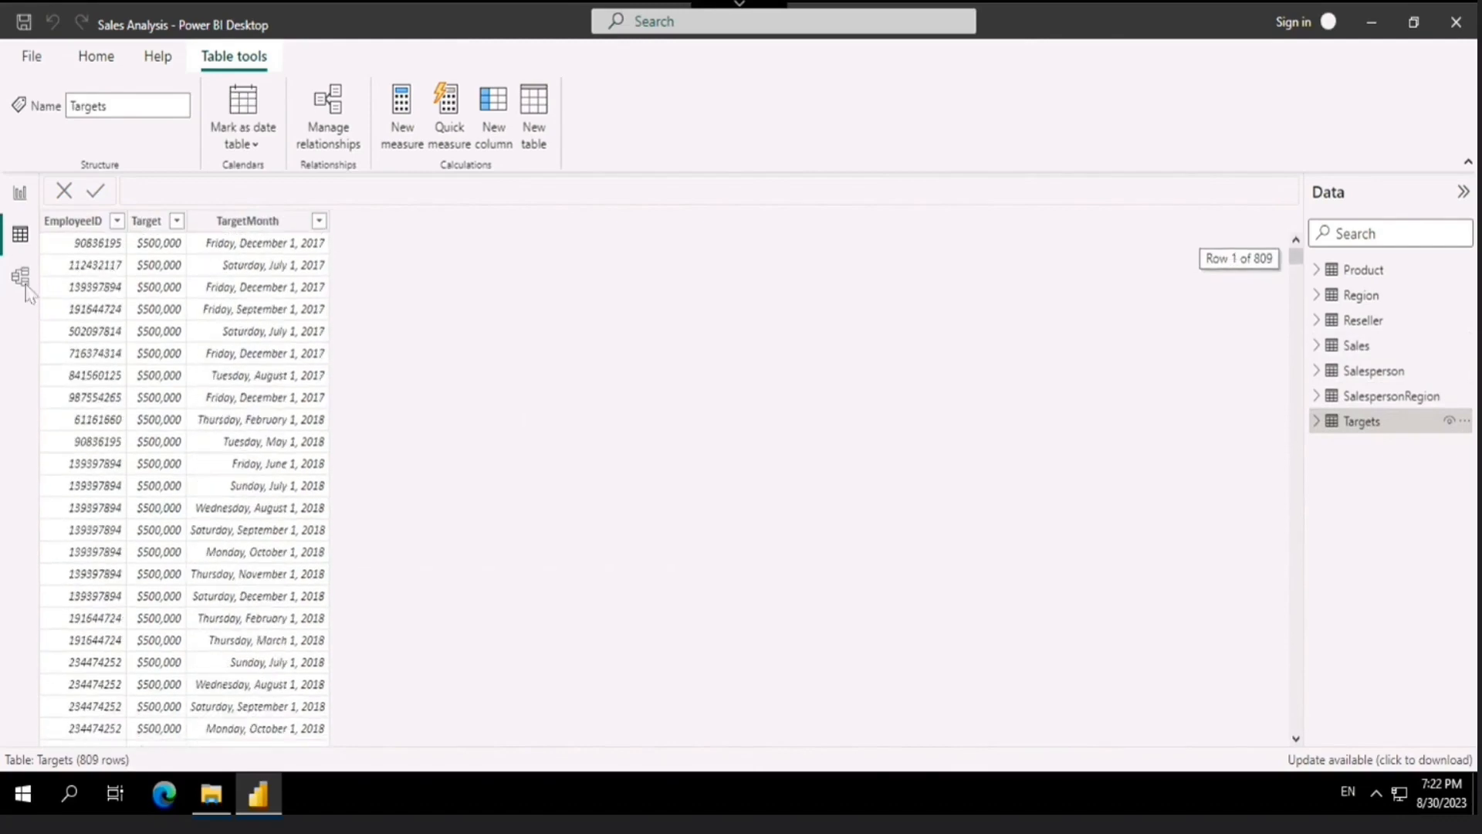
Compare the ProductKey column of the Product table with the ProductKey column of the Sales table in Data view
click(21, 197)
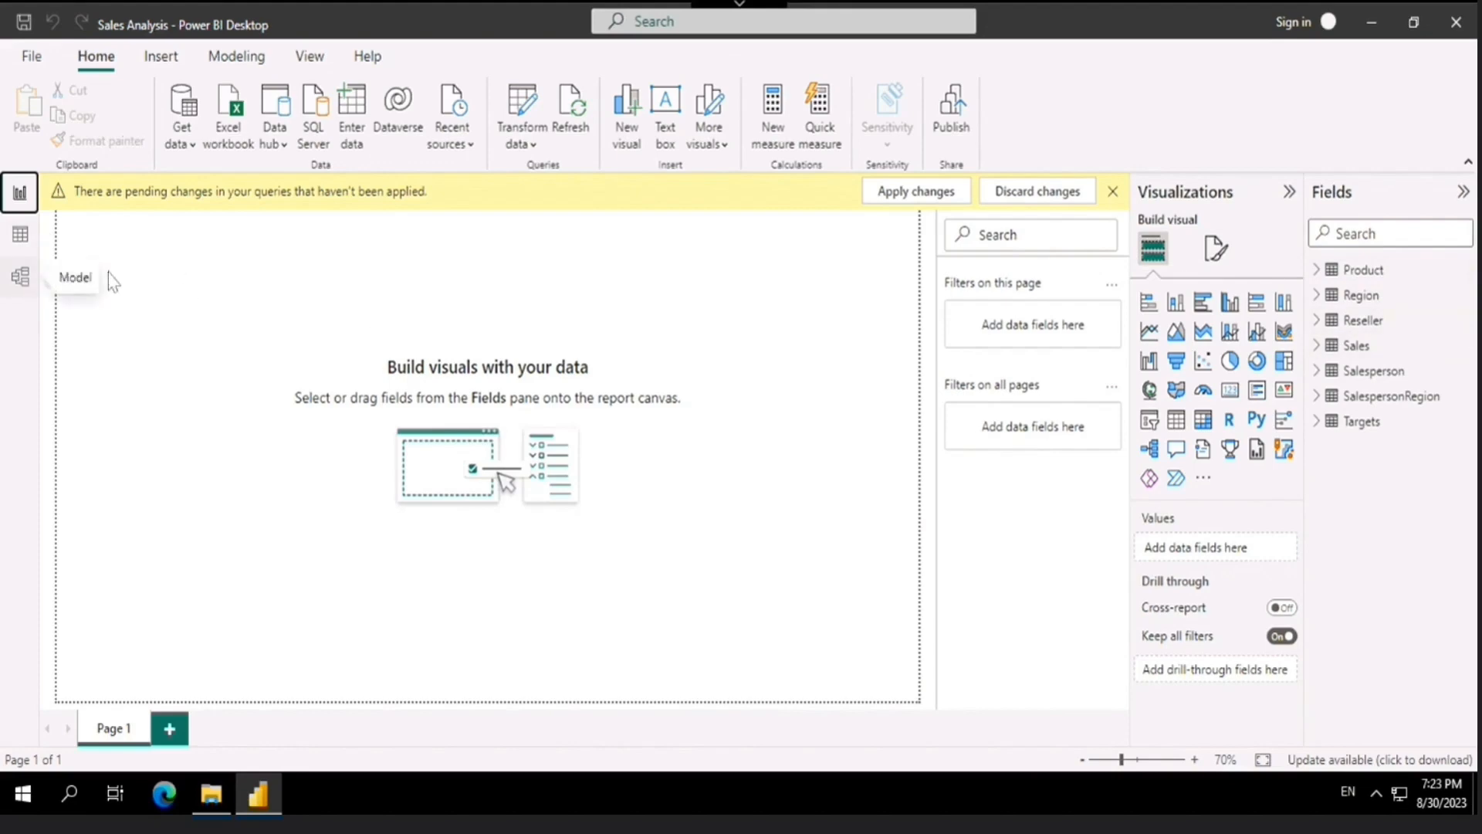
click(20, 236)
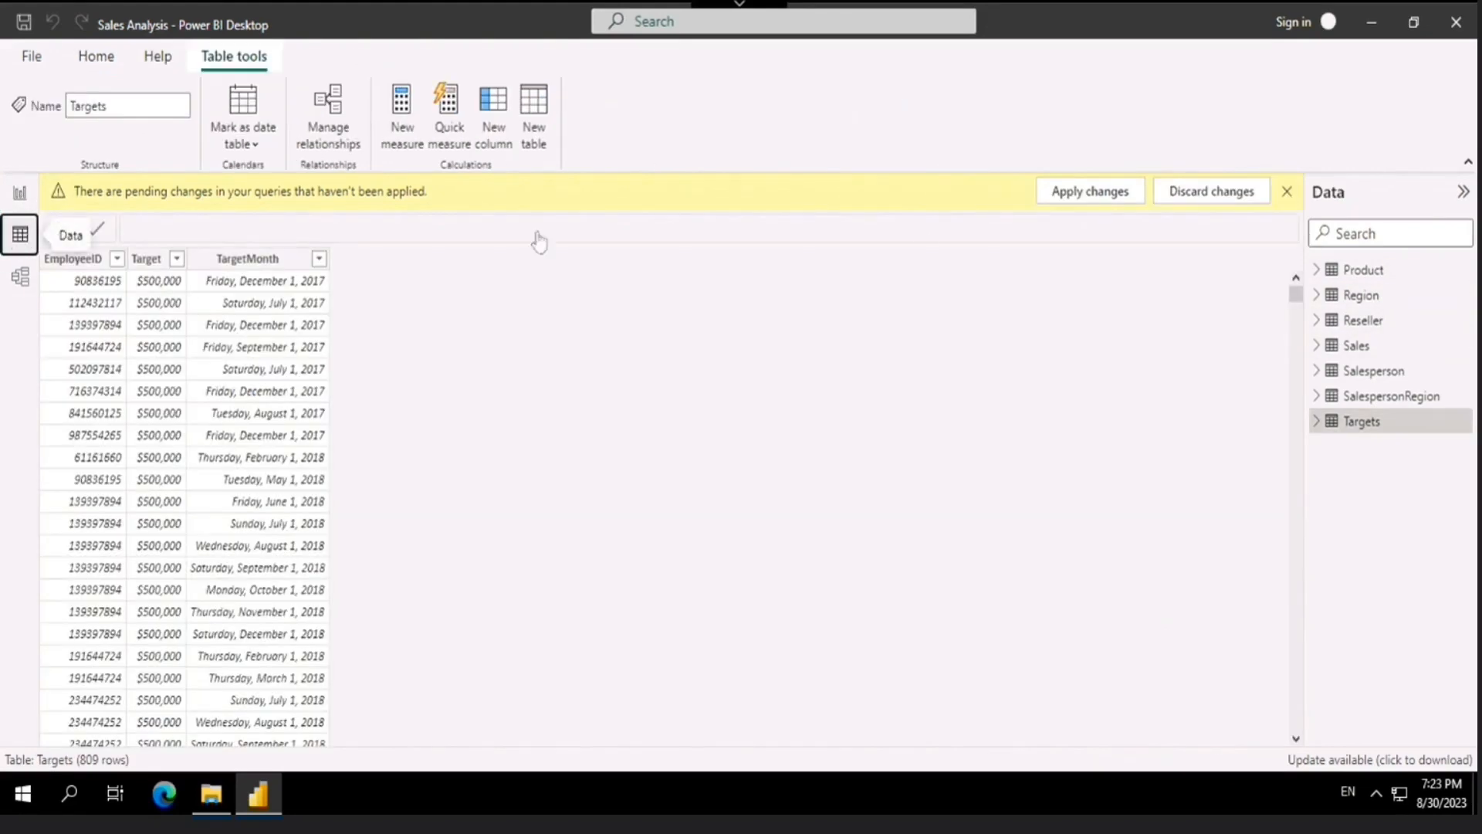
click(1377, 273)
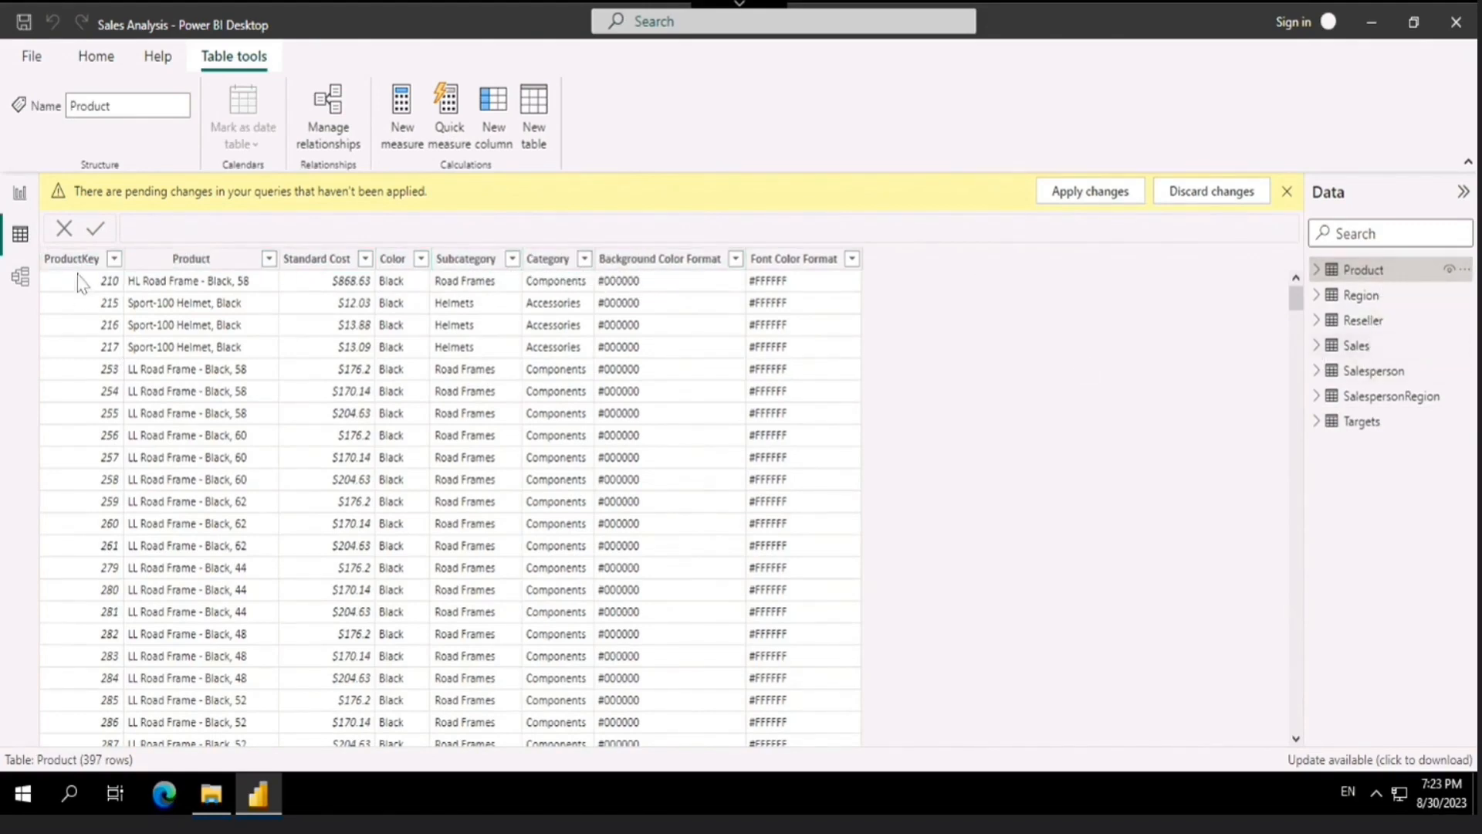
click(1356, 349)
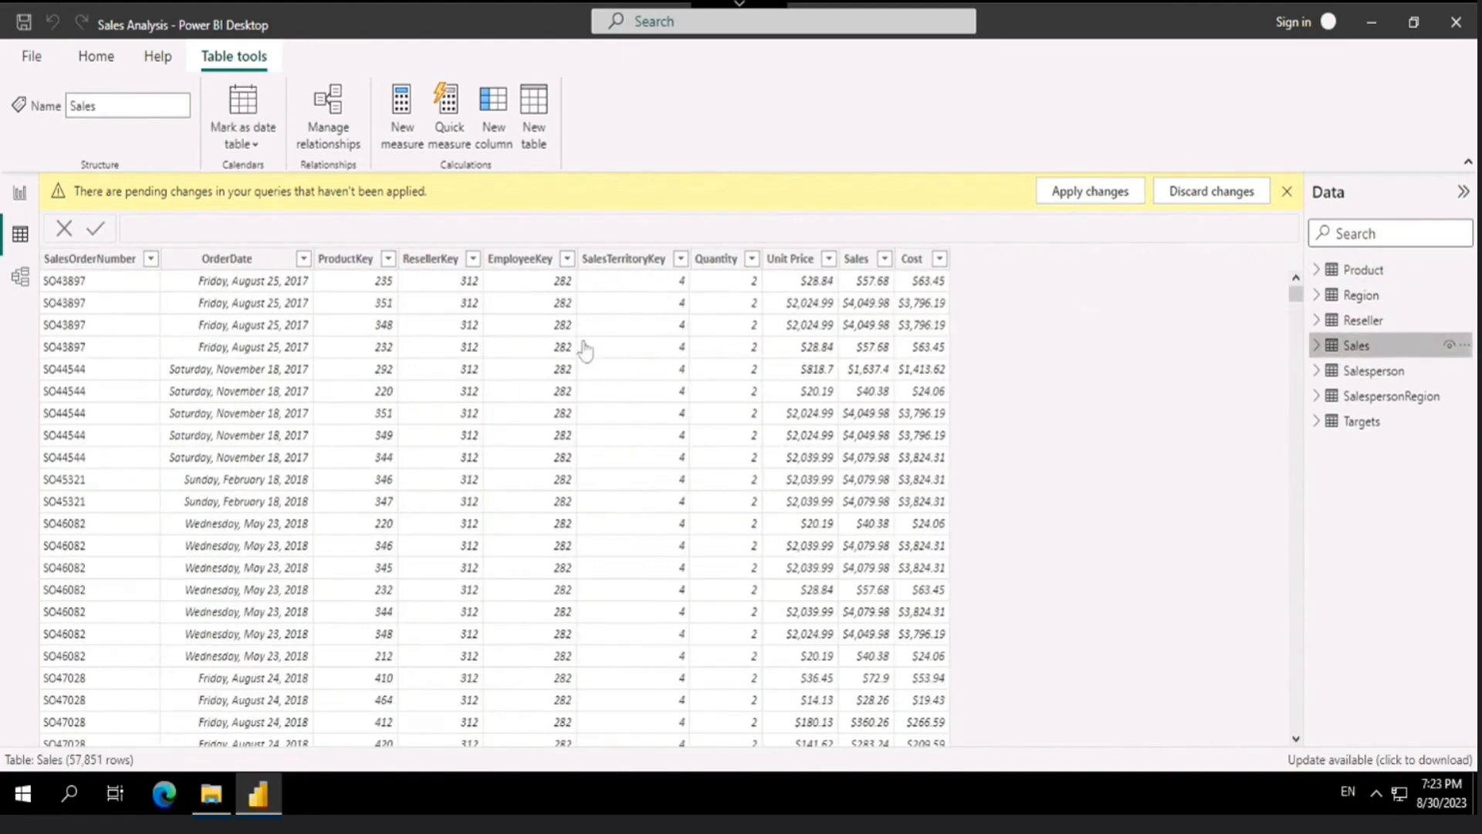
click(349, 264)
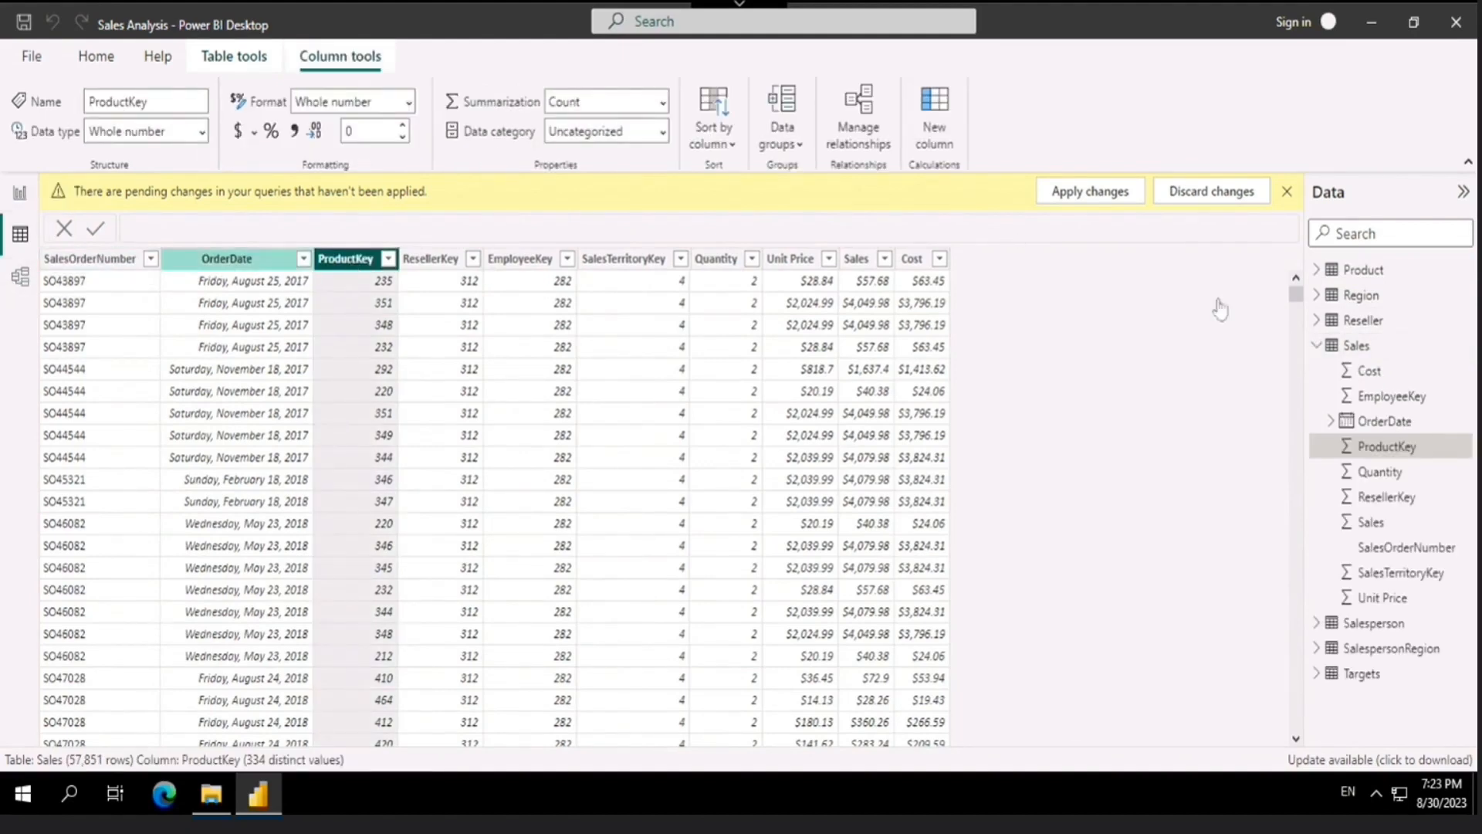
mouse_move(1403, 361)
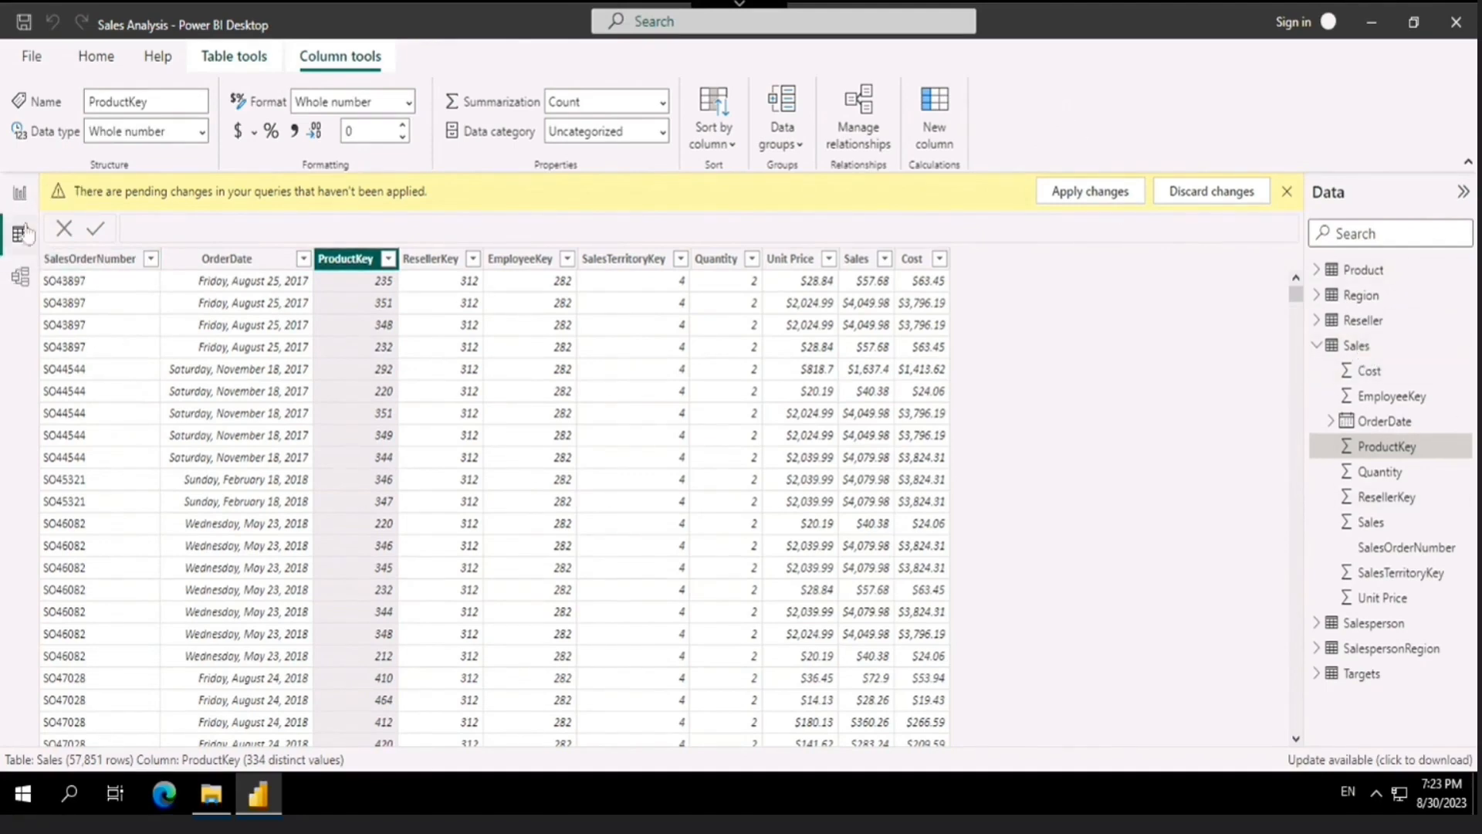
In the model diagram, move the Sales table below and between Reseller and Salesperson, and open the relationship manager
click(20, 277)
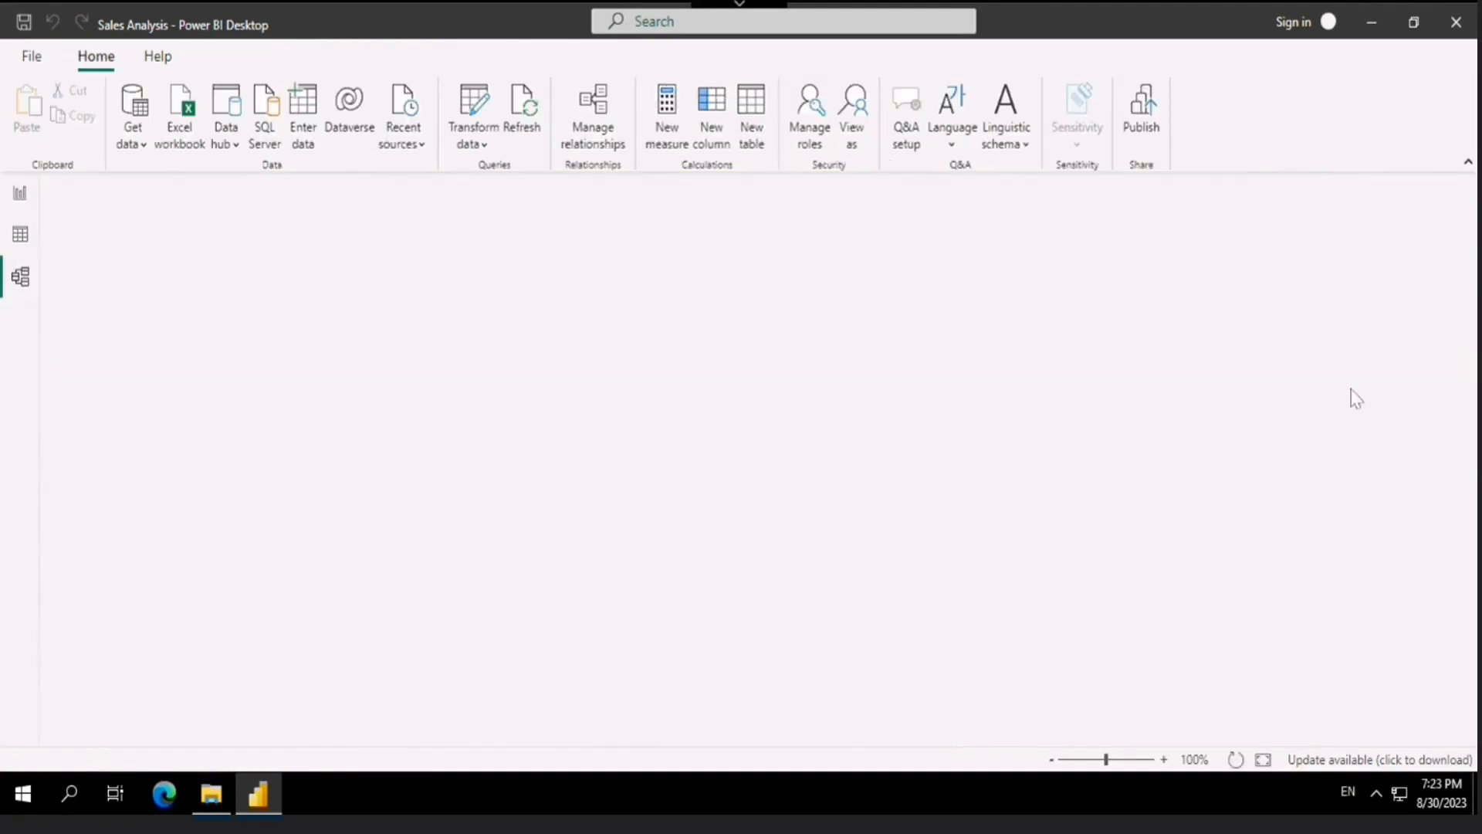
click(1188, 206)
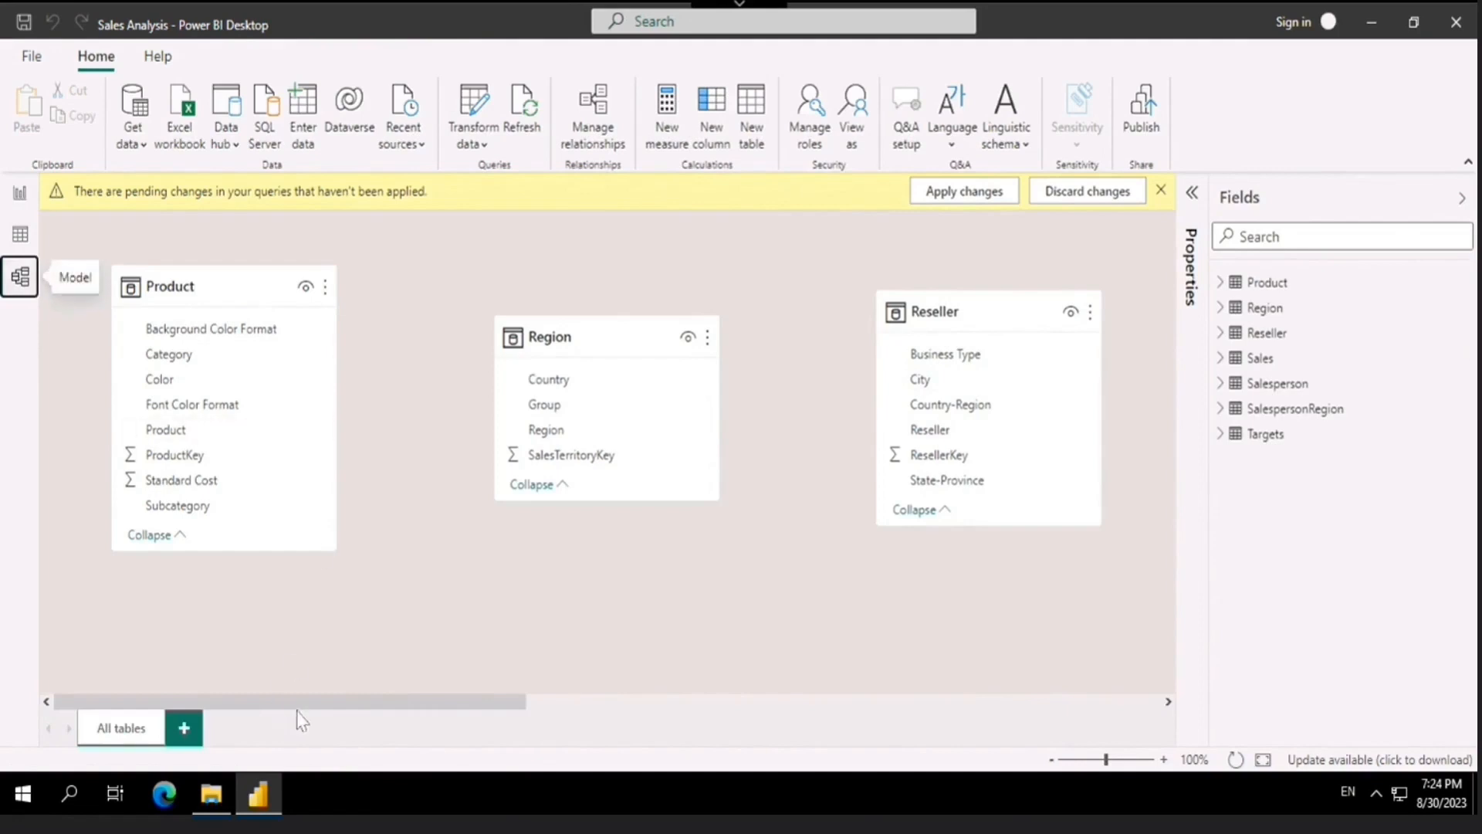
drag(305, 703, 563, 723)
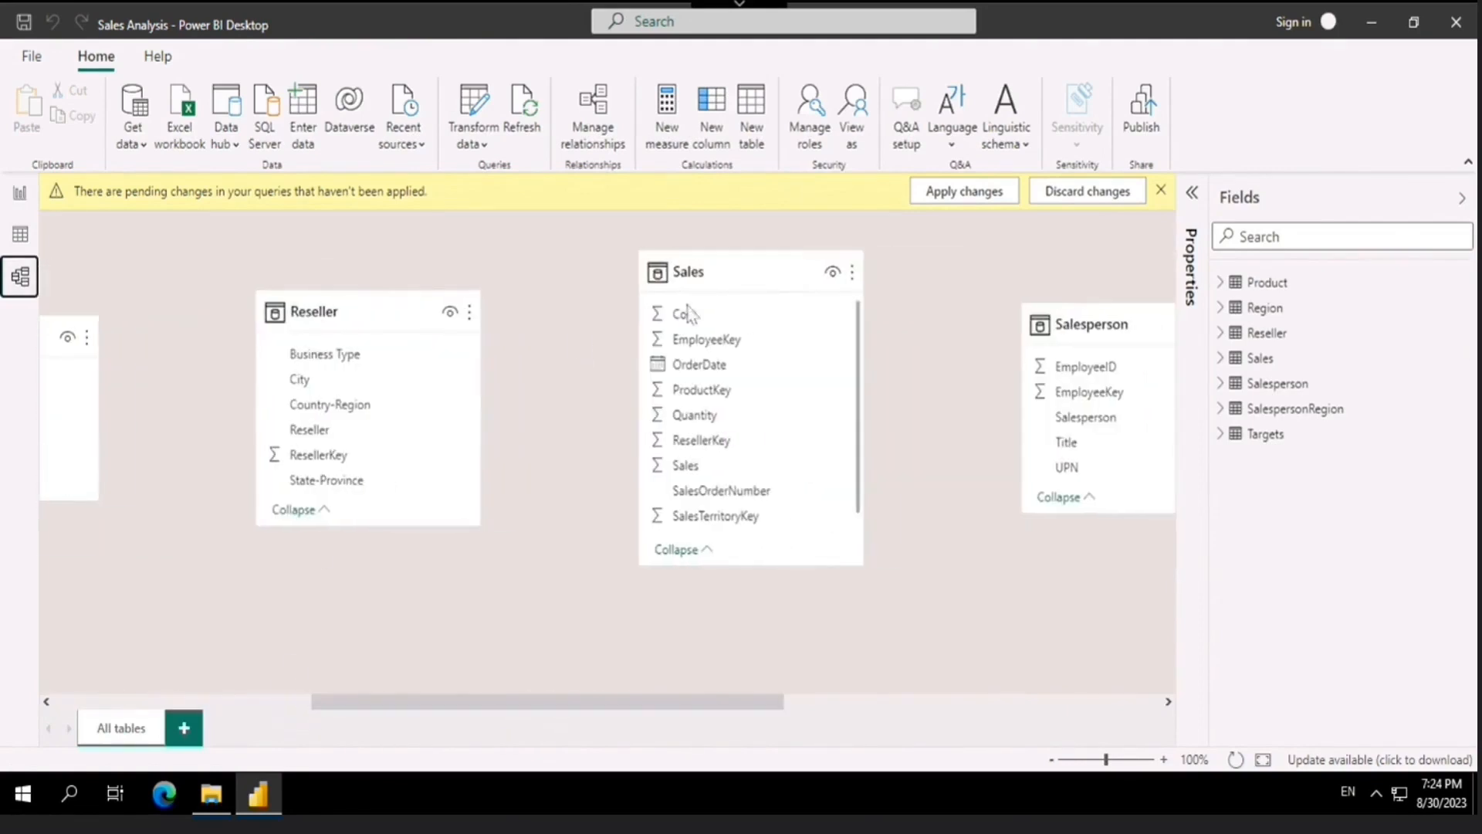
drag(728, 281, 642, 506)
scroll(821, 410, down, 3)
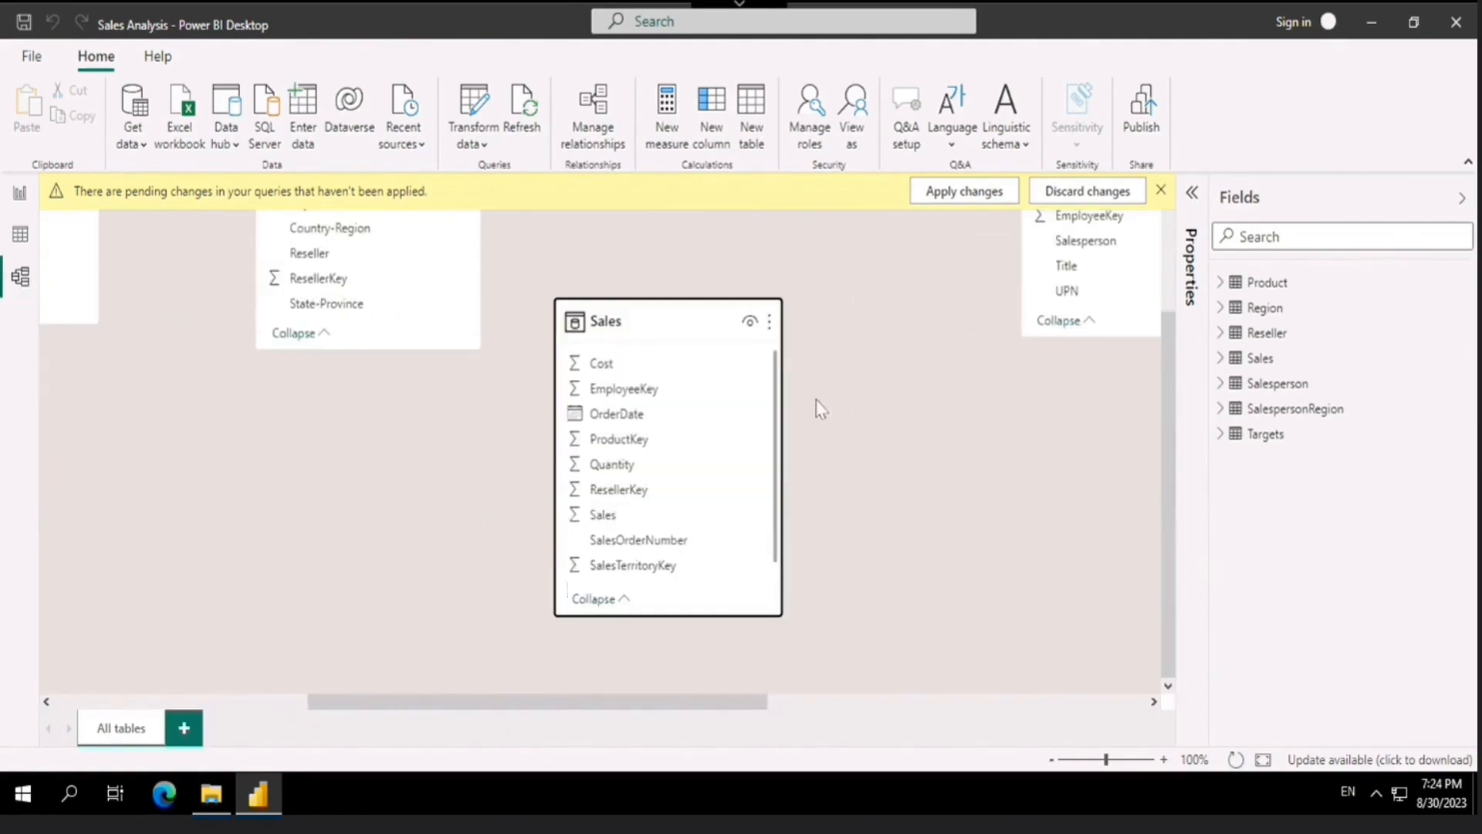
click(897, 382)
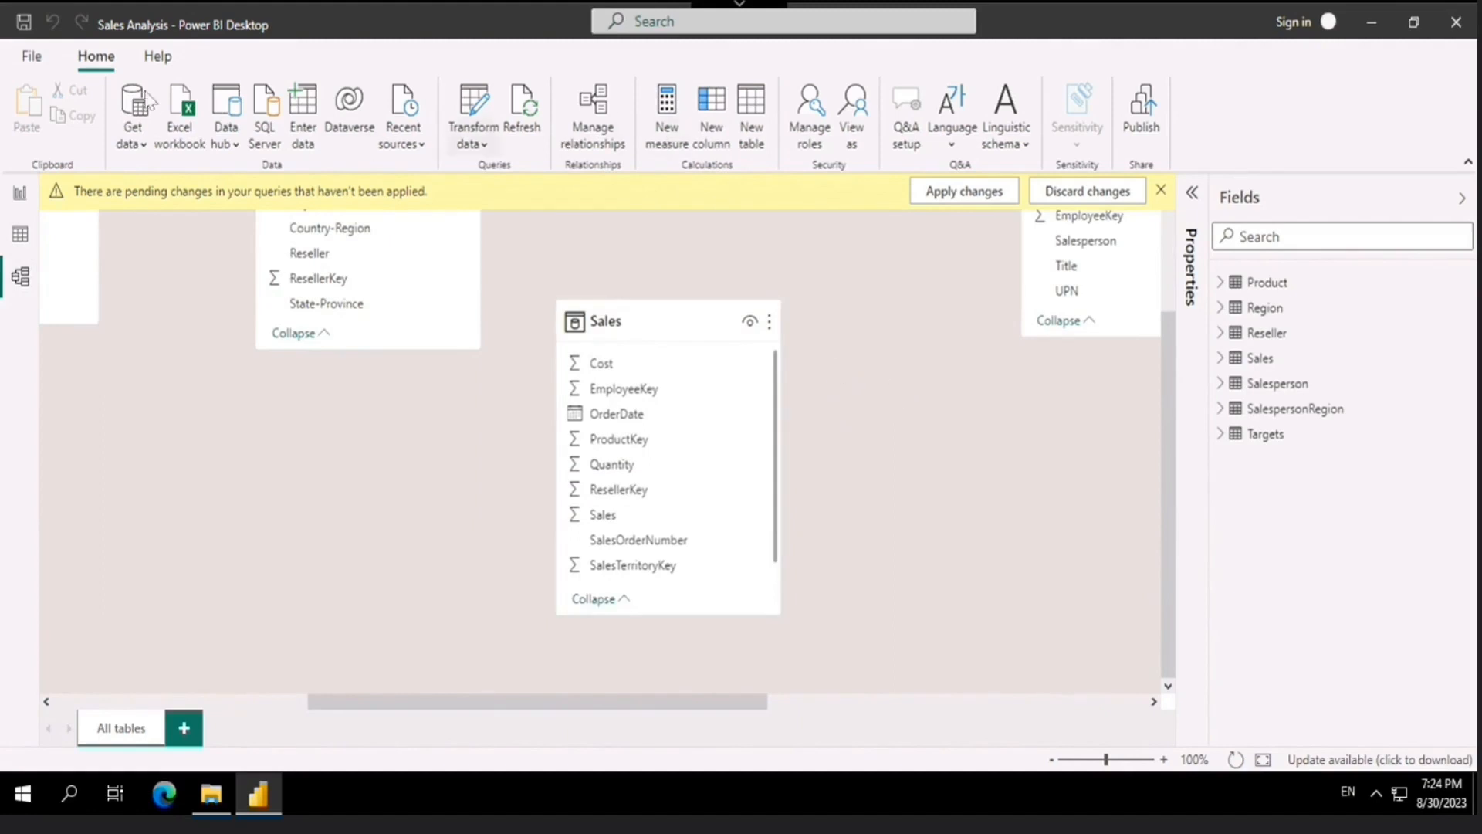
click(607, 122)
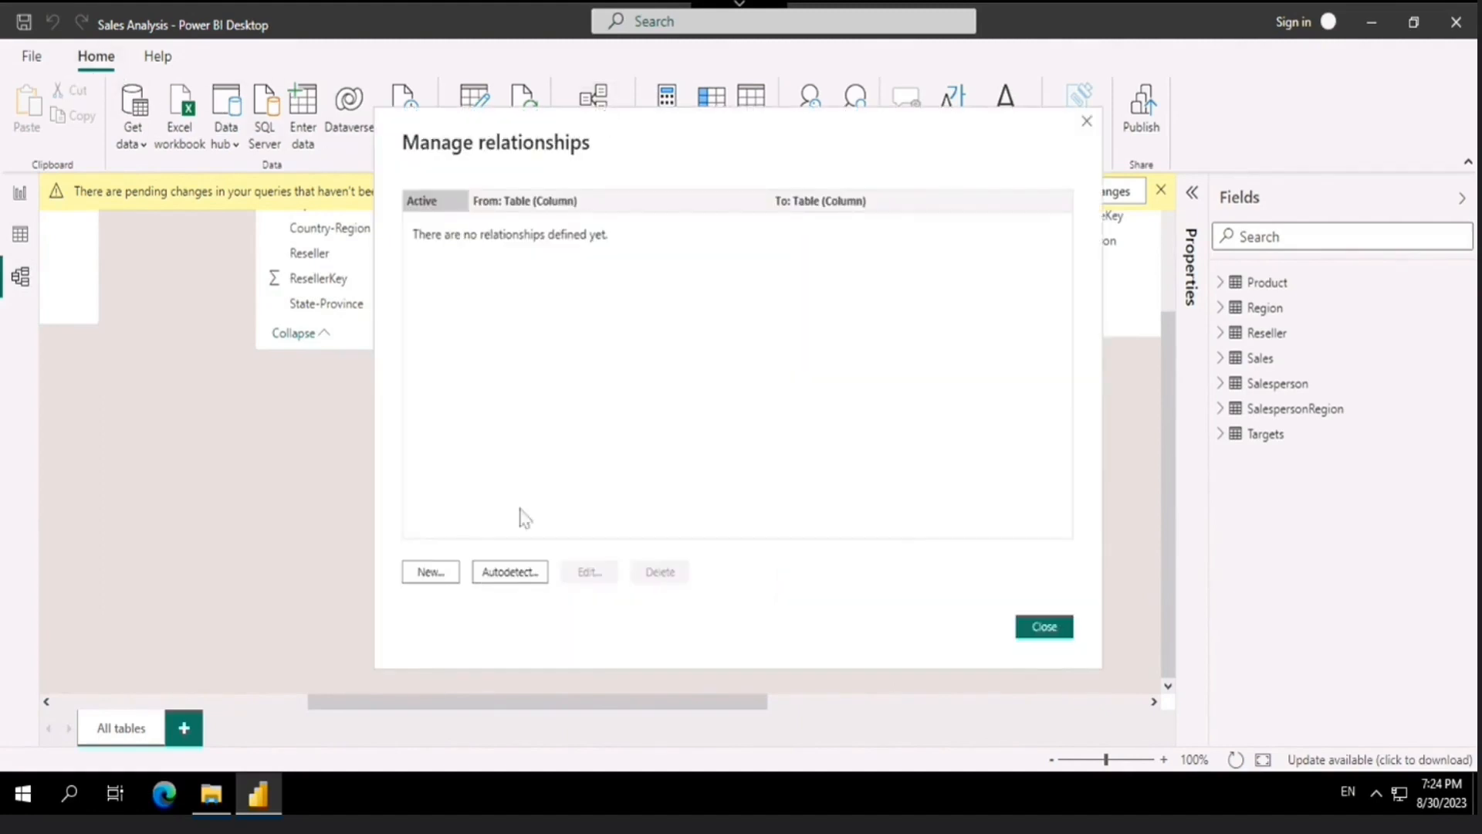
click(430, 571)
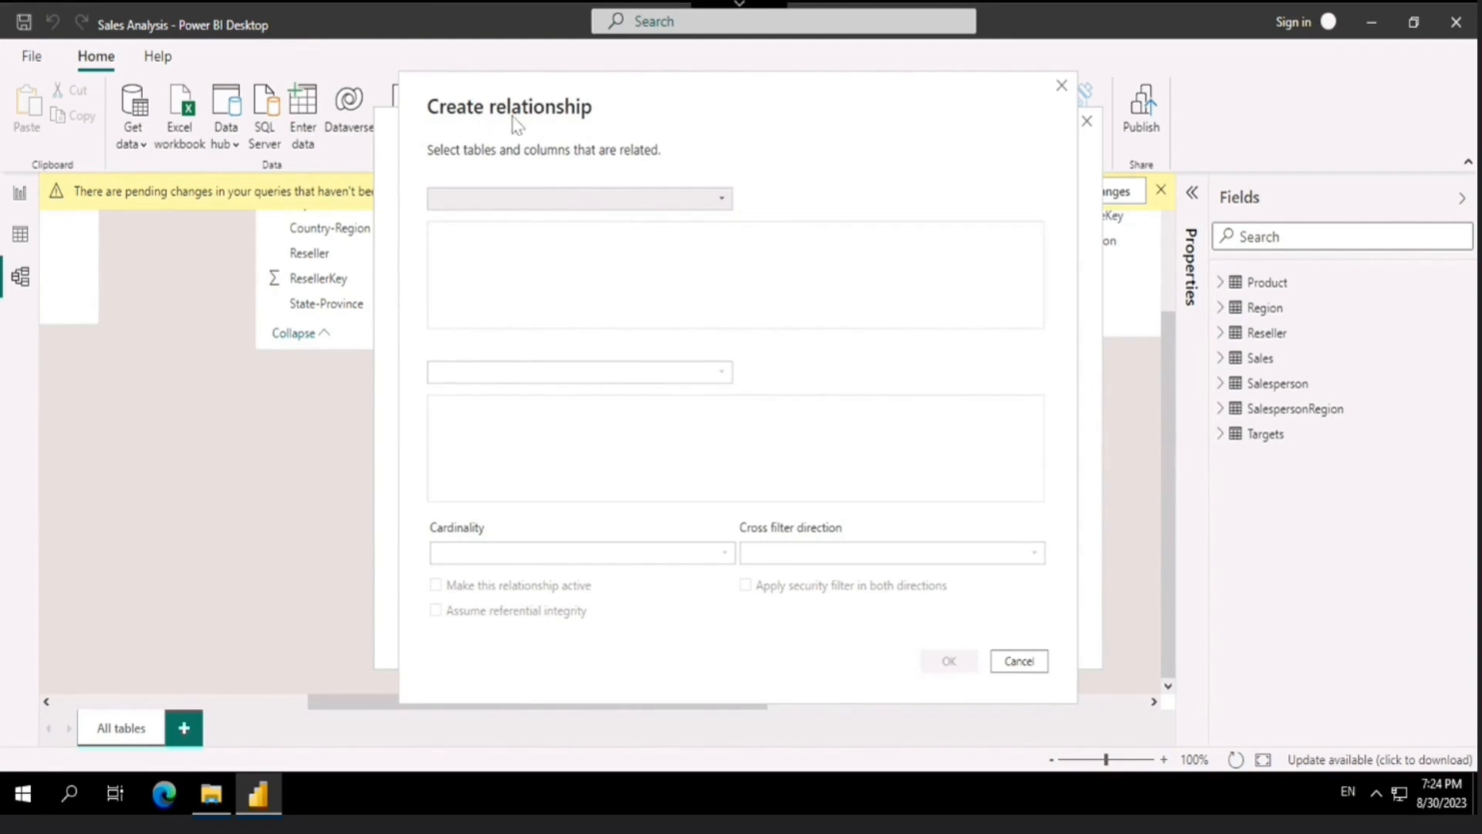
click(628, 202)
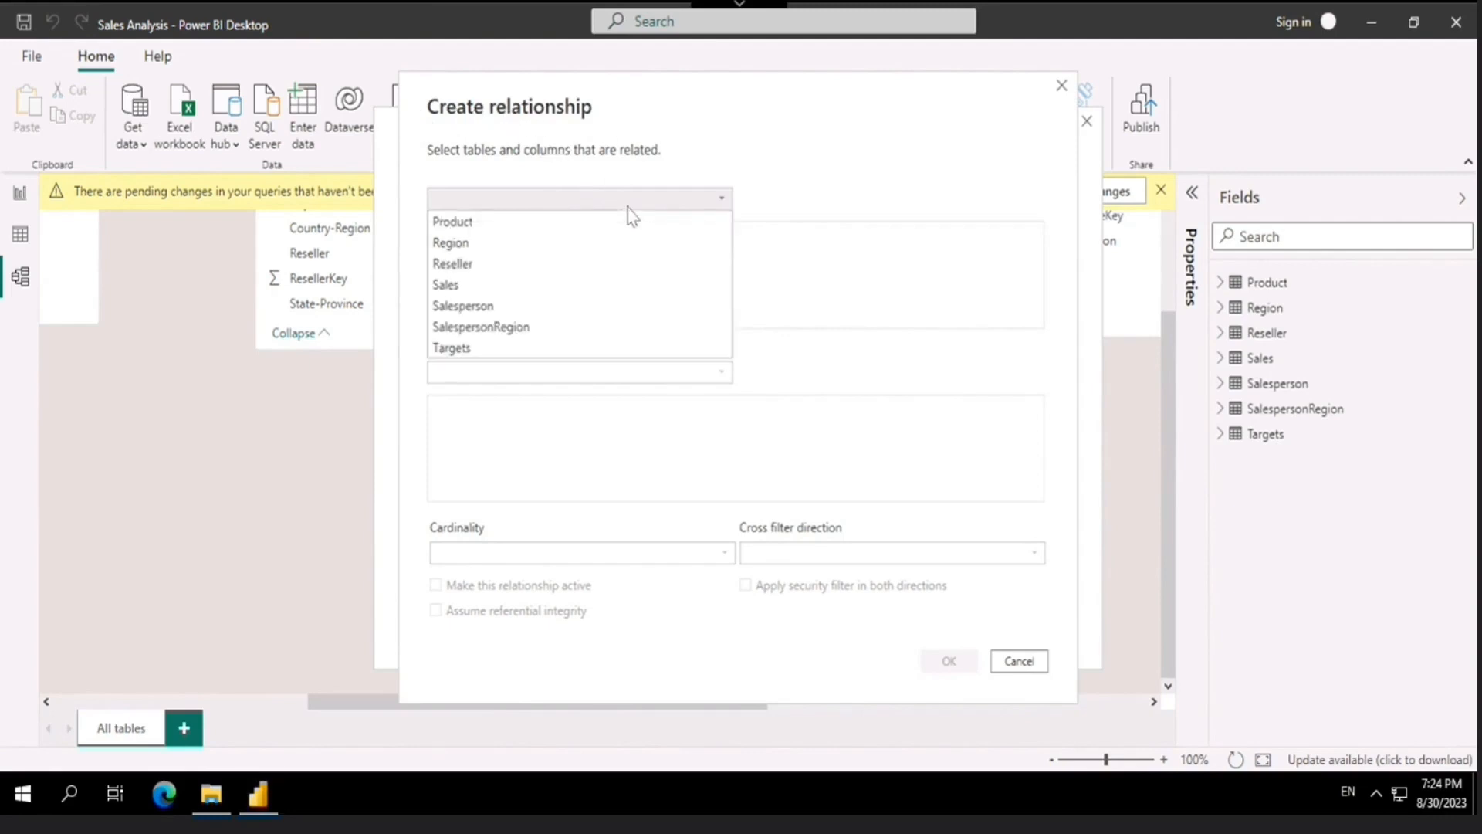
click(469, 223)
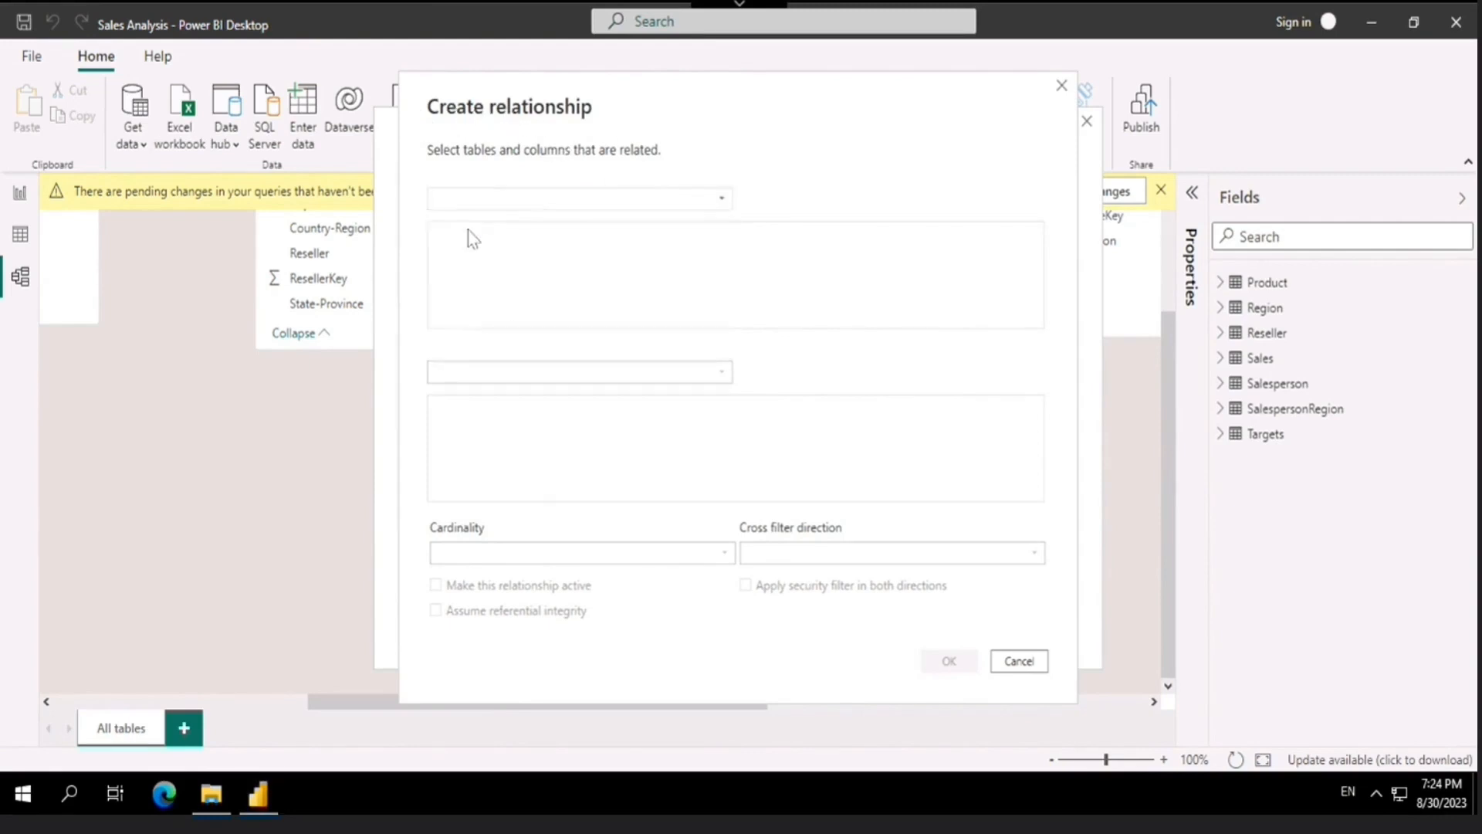
click(550, 374)
click(549, 374)
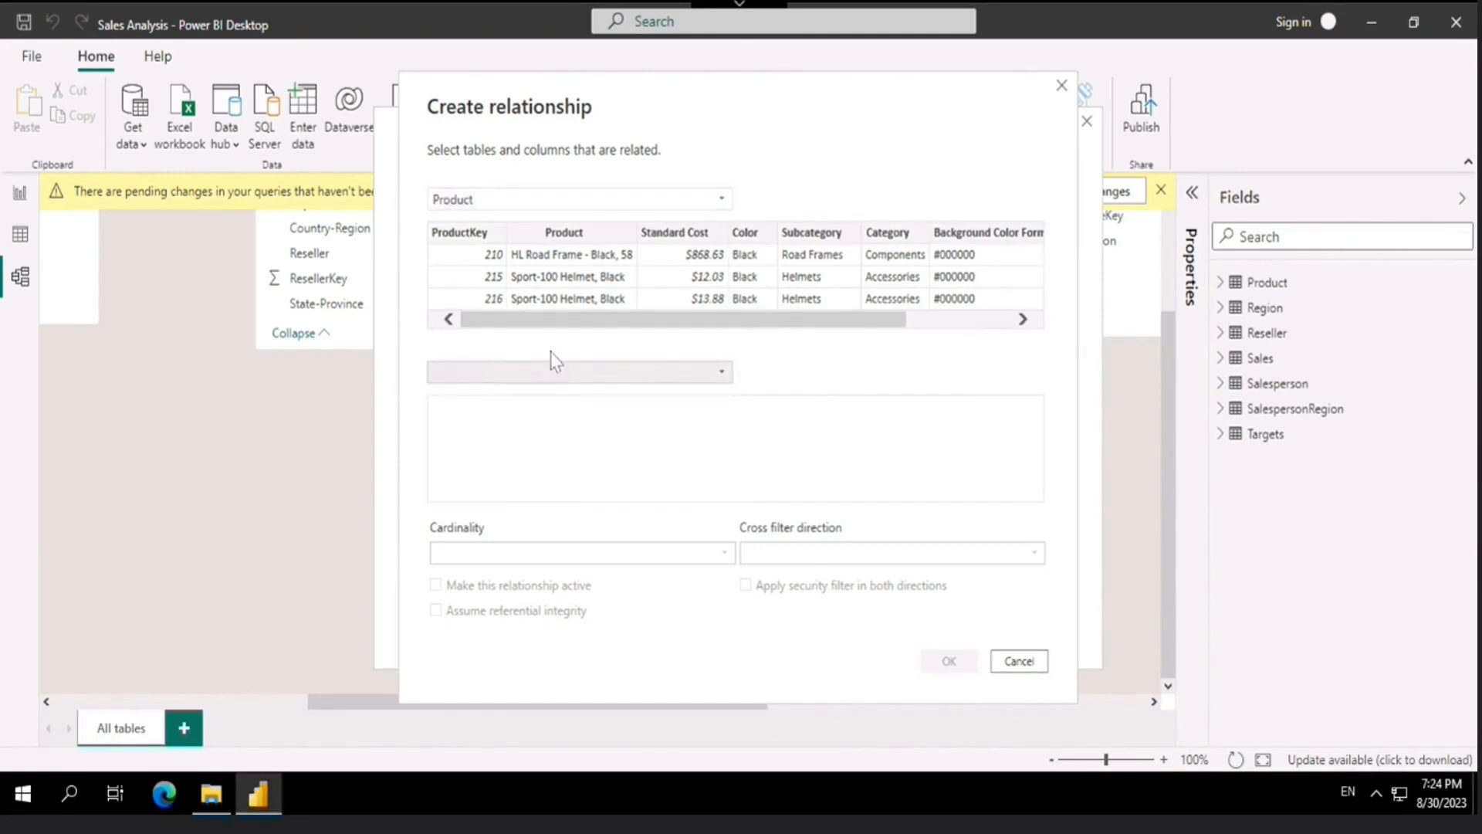
click(481, 242)
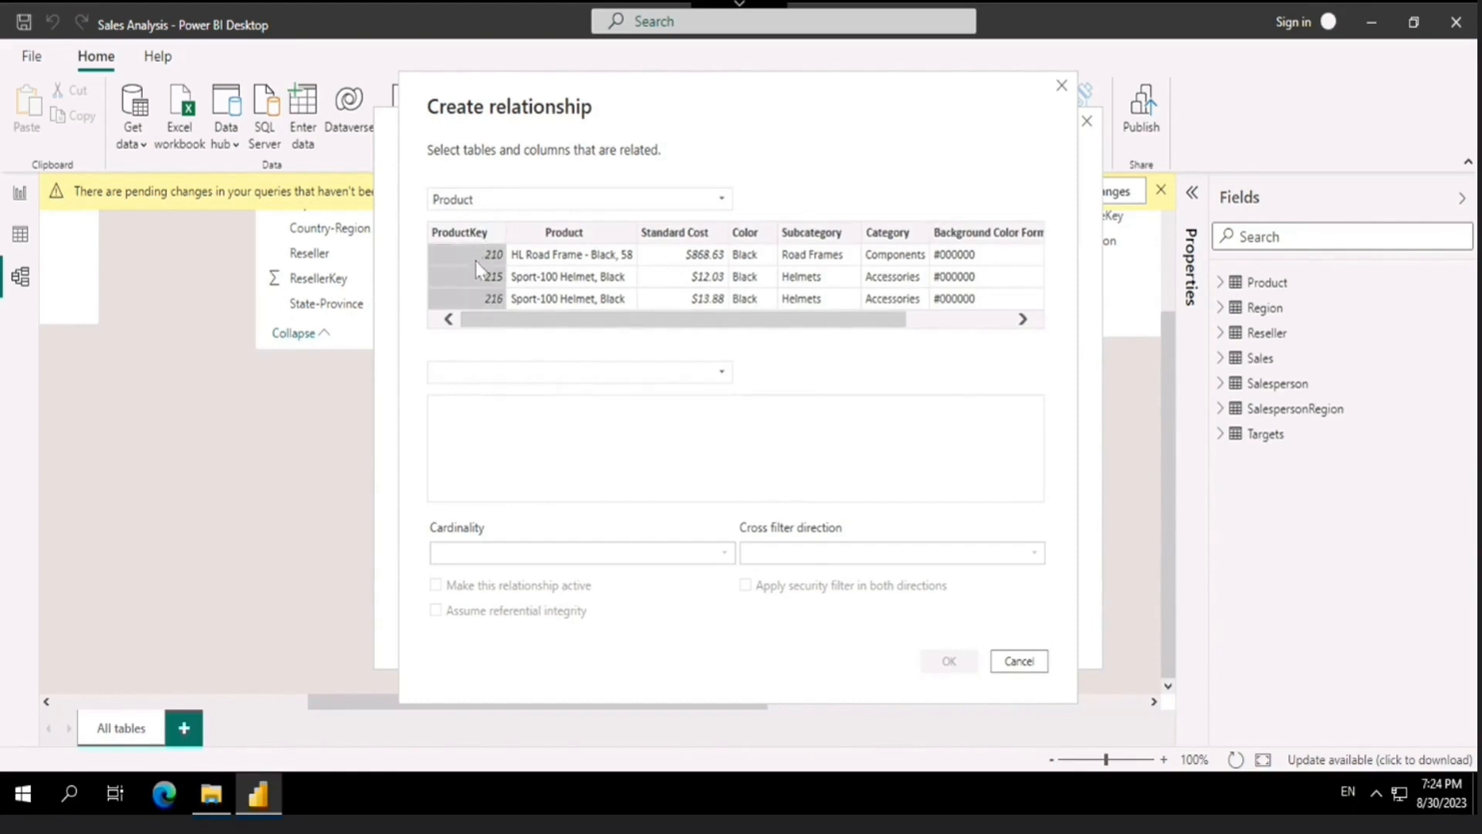
click(552, 372)
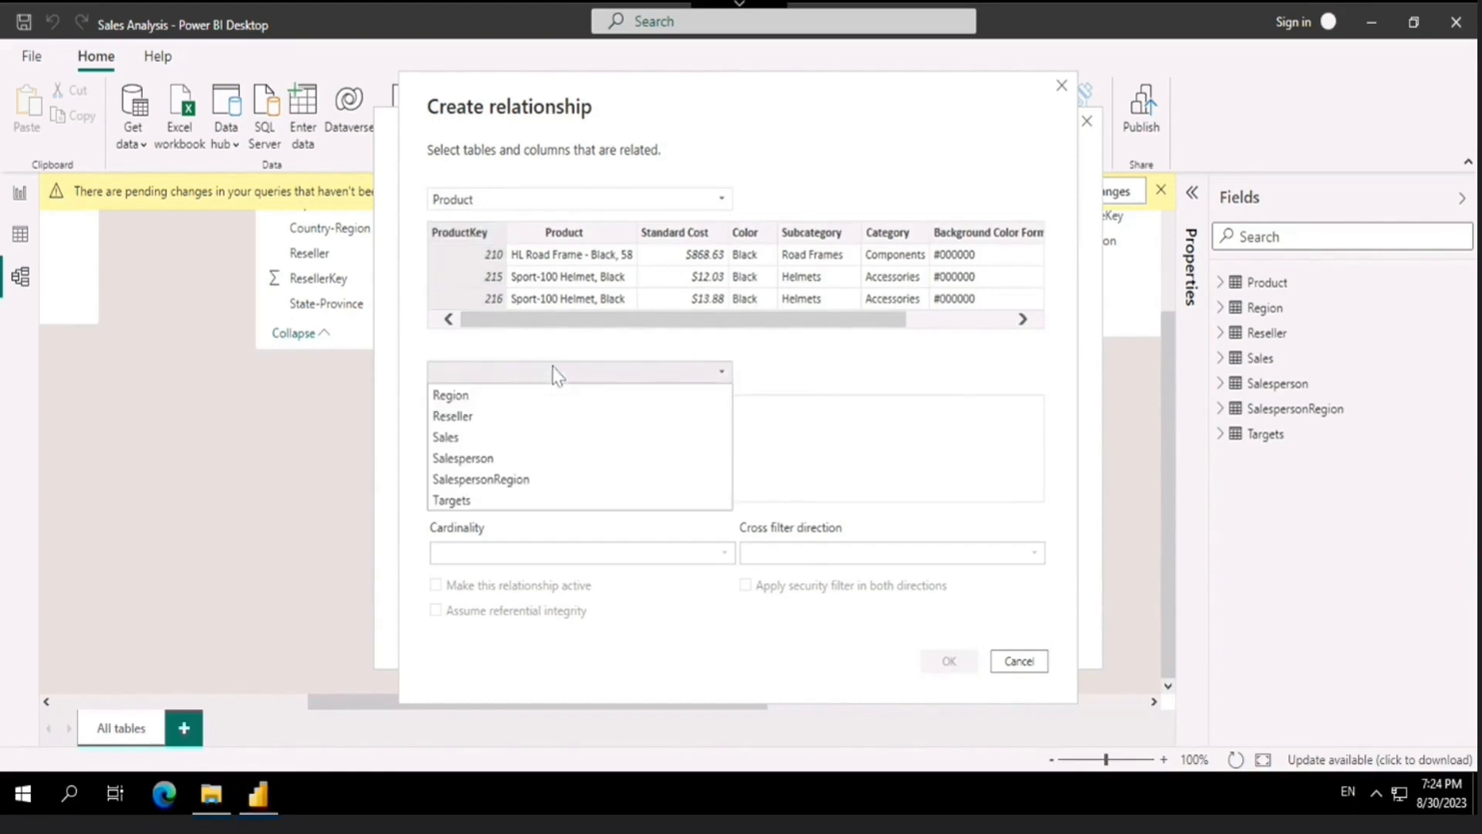
click(498, 437)
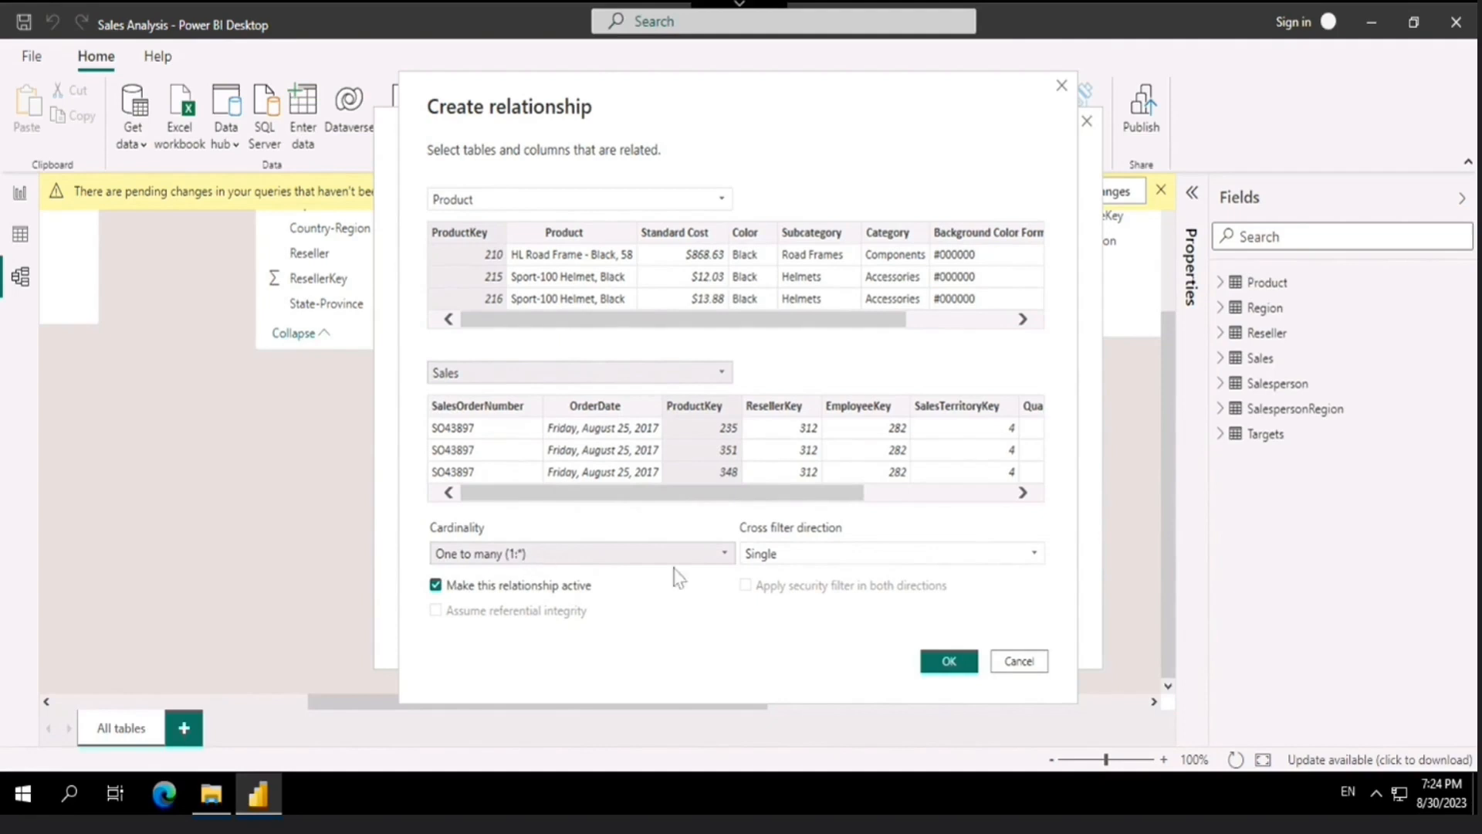
click(1019, 661)
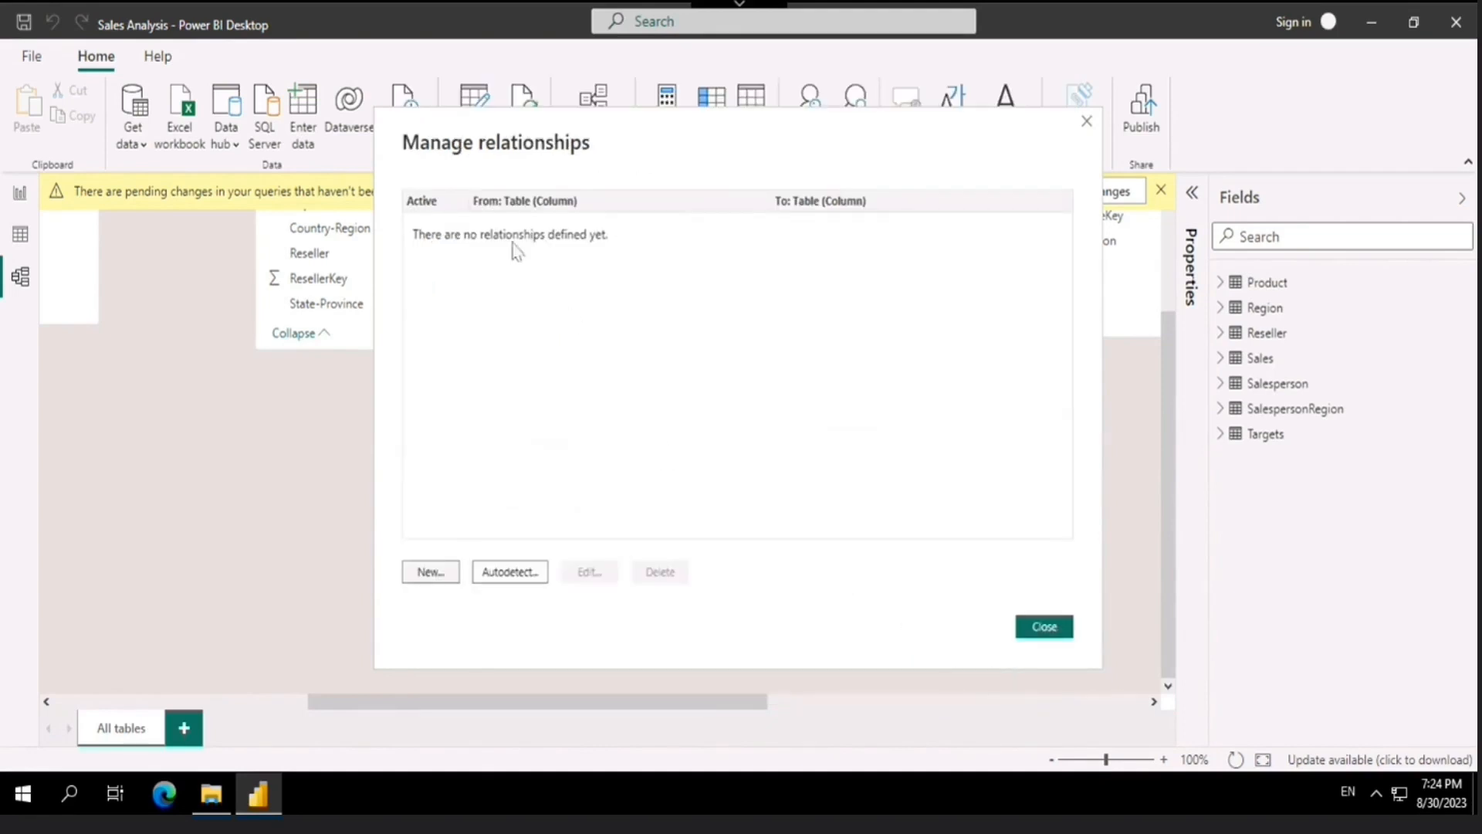
Create an active many-to-one relationship from ProductKey in Sales to ProductKey in Product with single cross-filter direction
click(441, 579)
click(626, 200)
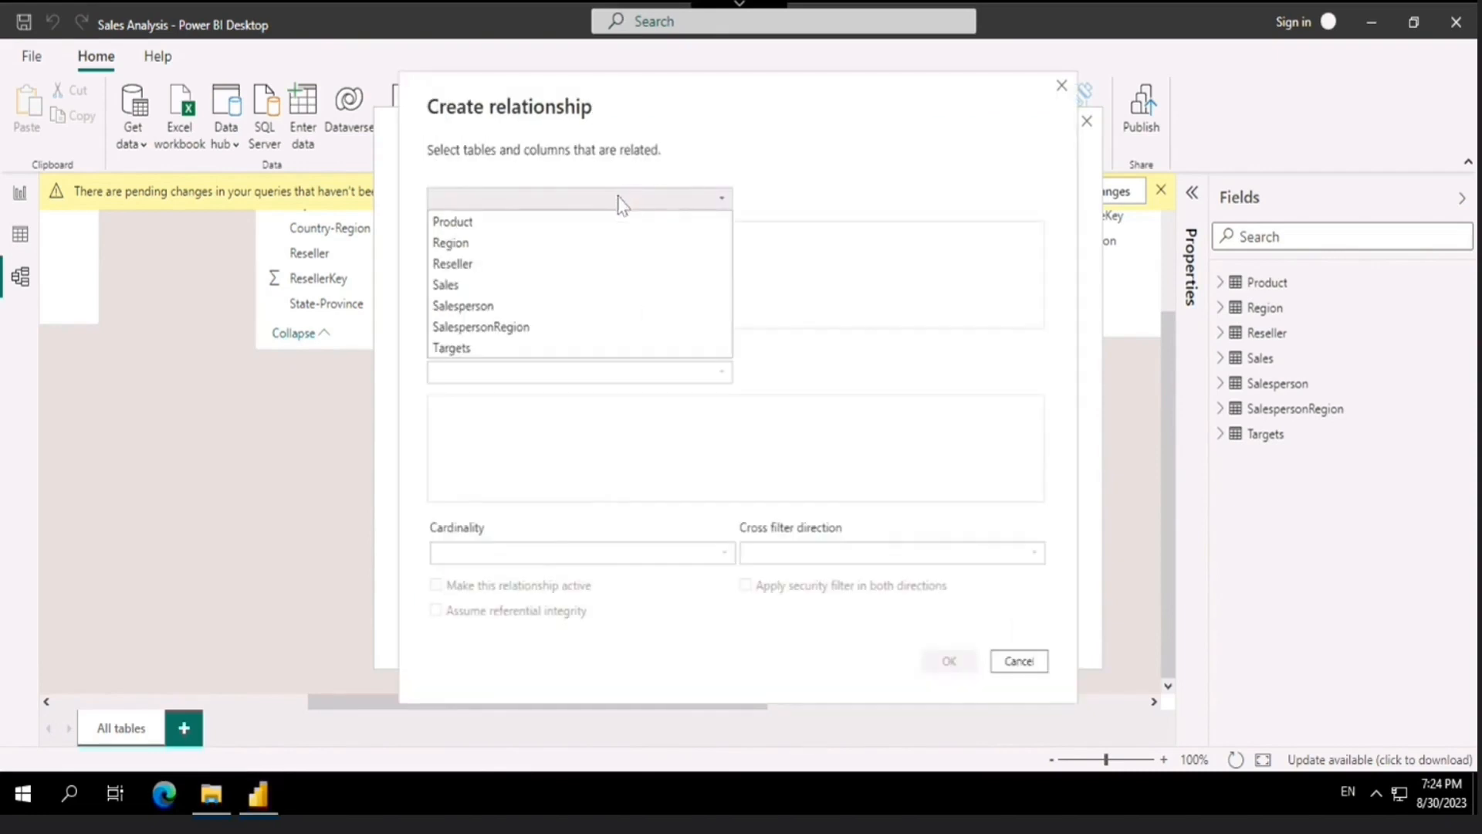
click(456, 285)
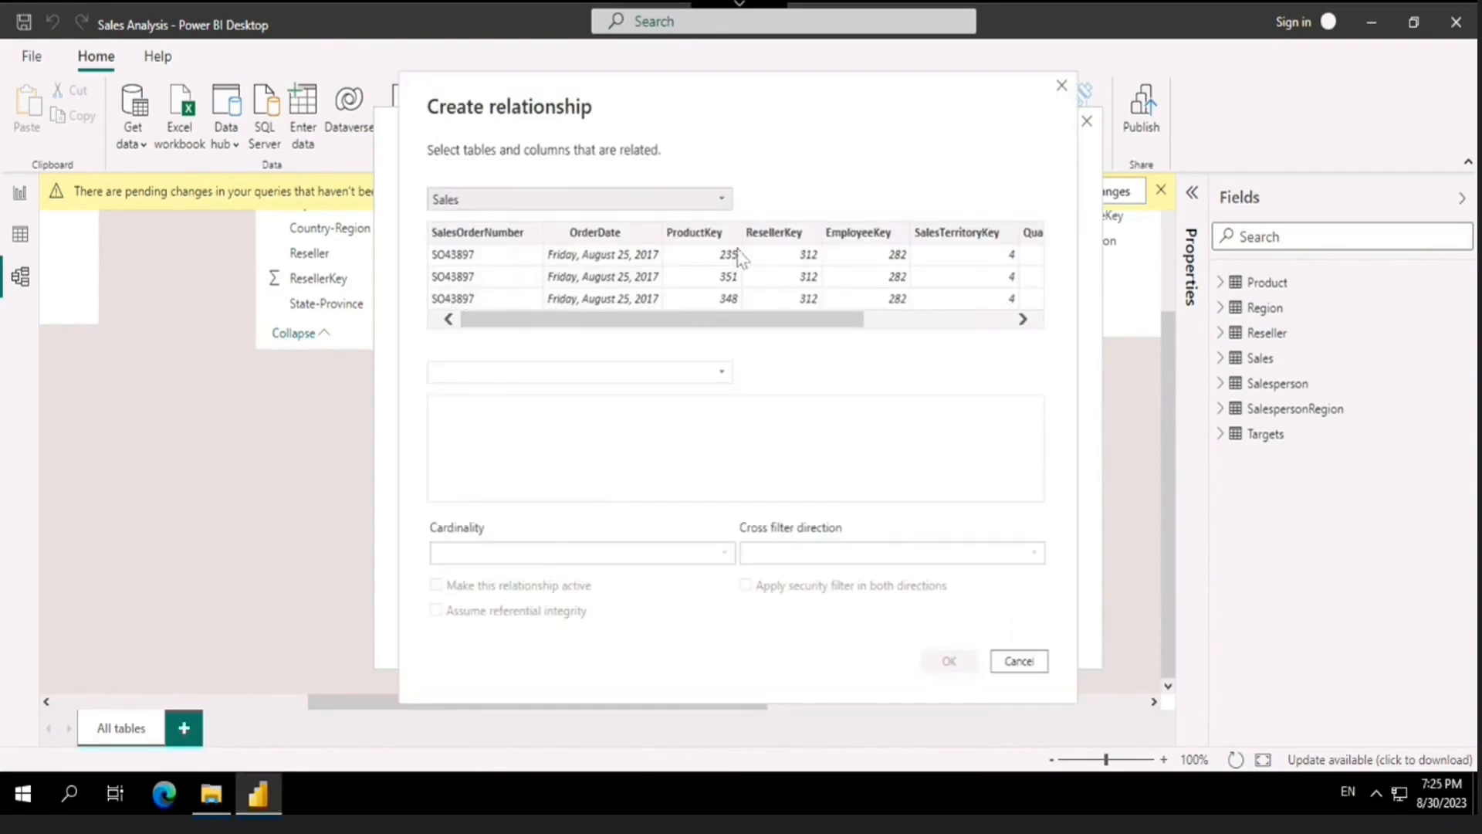
click(693, 255)
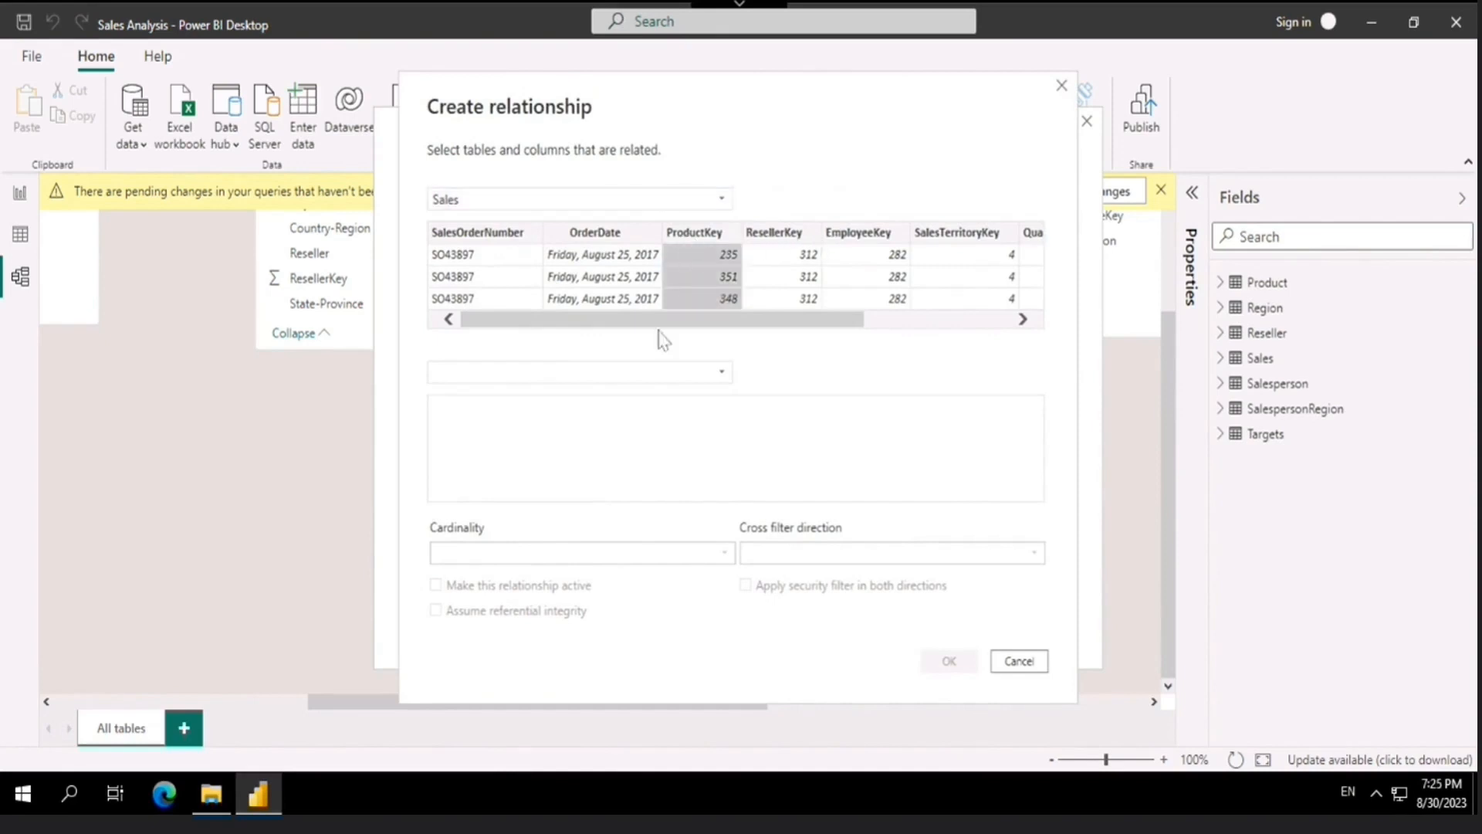
click(647, 373)
click(511, 409)
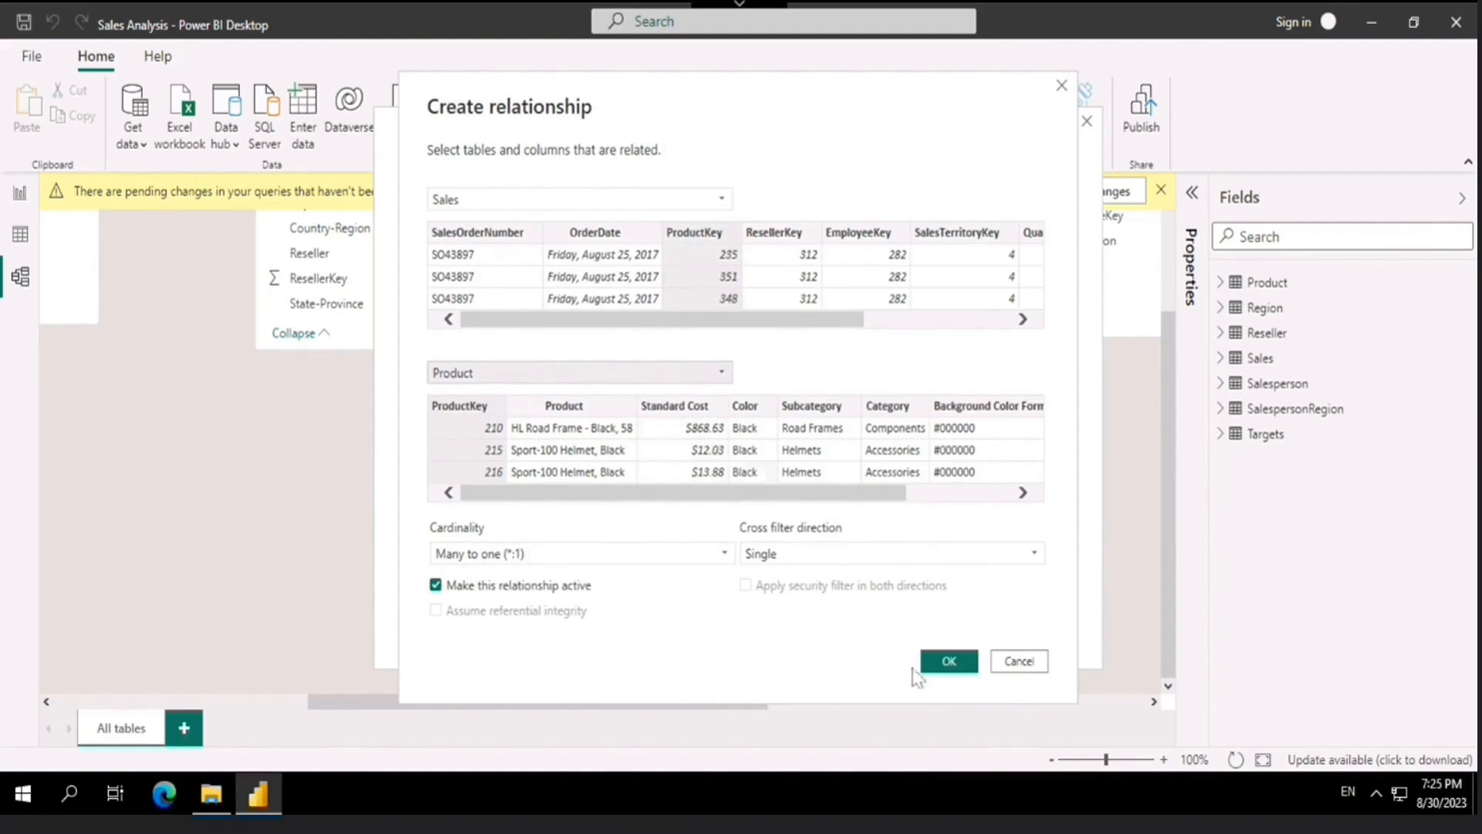
click(949, 661)
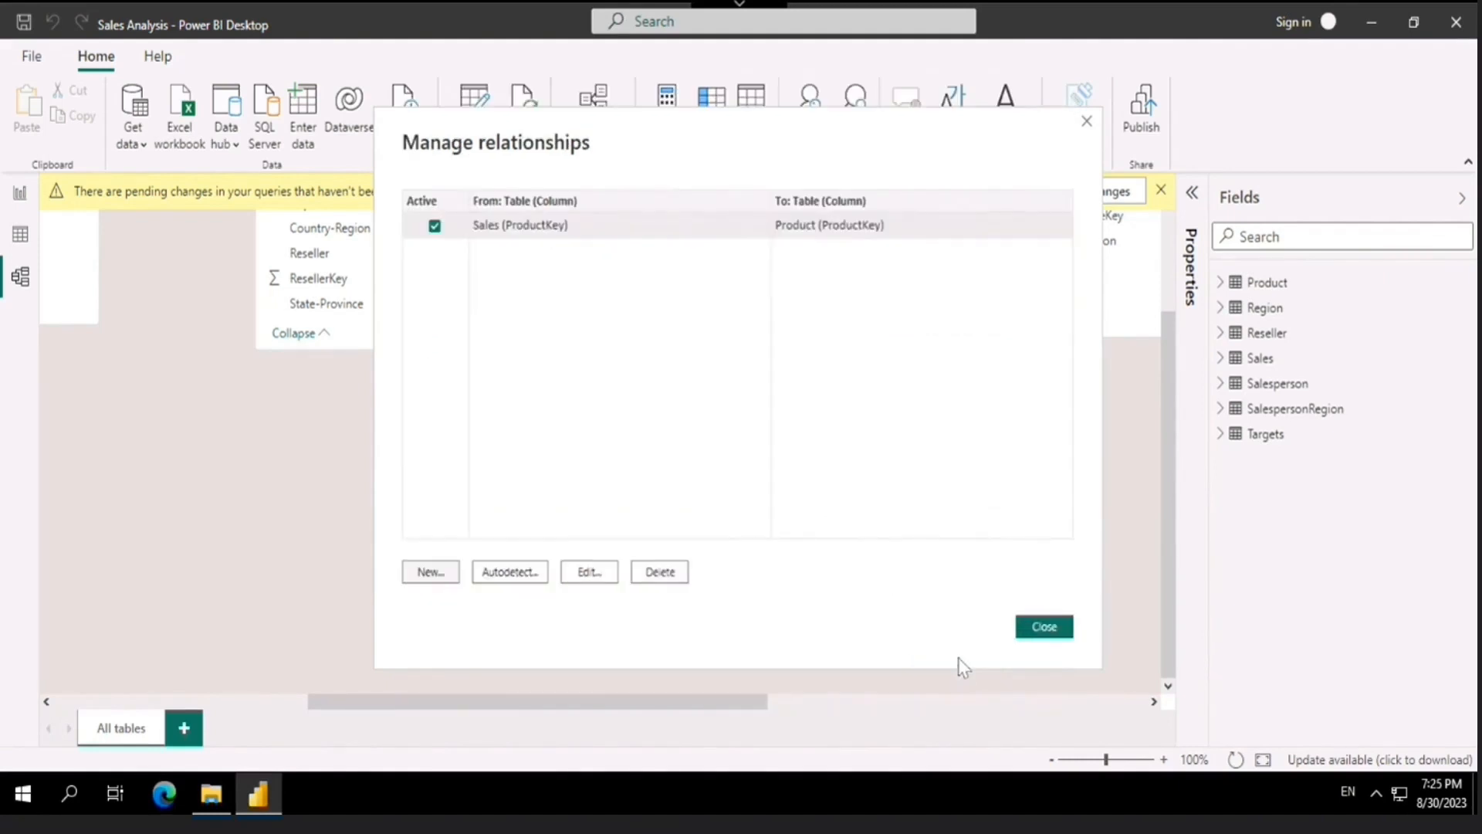
Close the relationship manager and rearrange the model diagram so Product and Sales sit side by side below Region and Reseller
click(1045, 626)
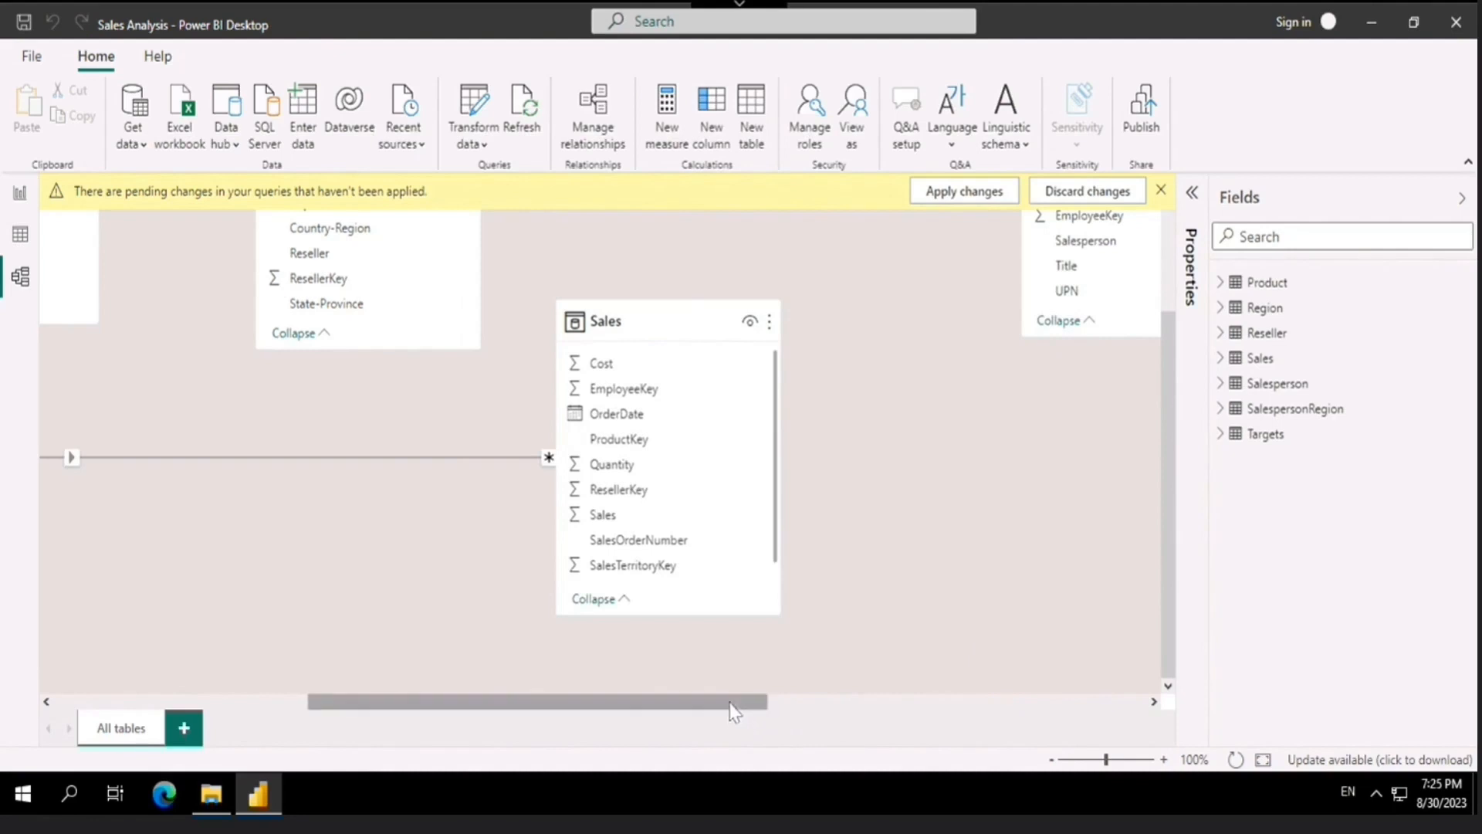
drag(731, 712, 648, 713)
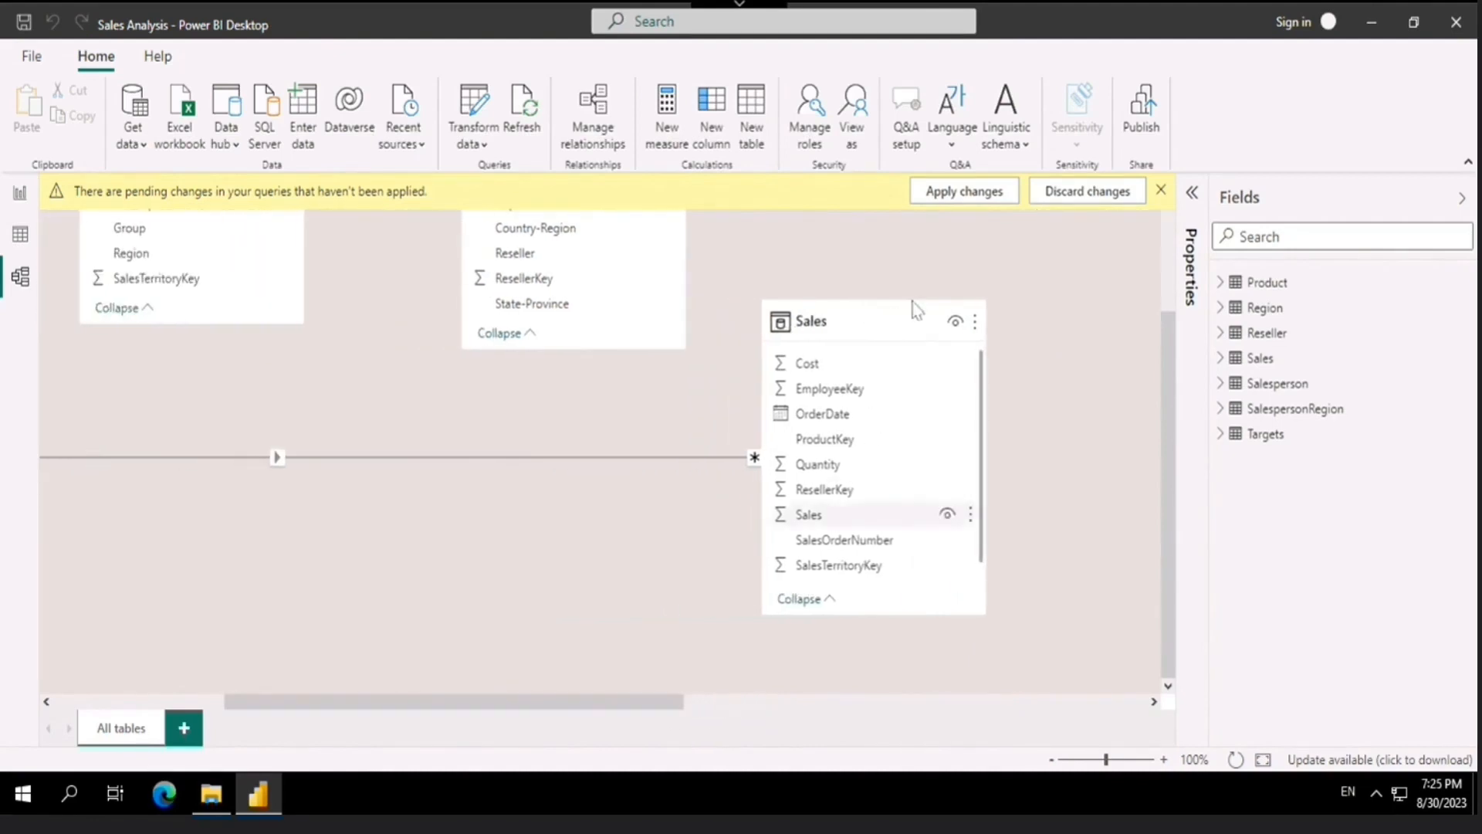
drag(743, 366, 342, 454)
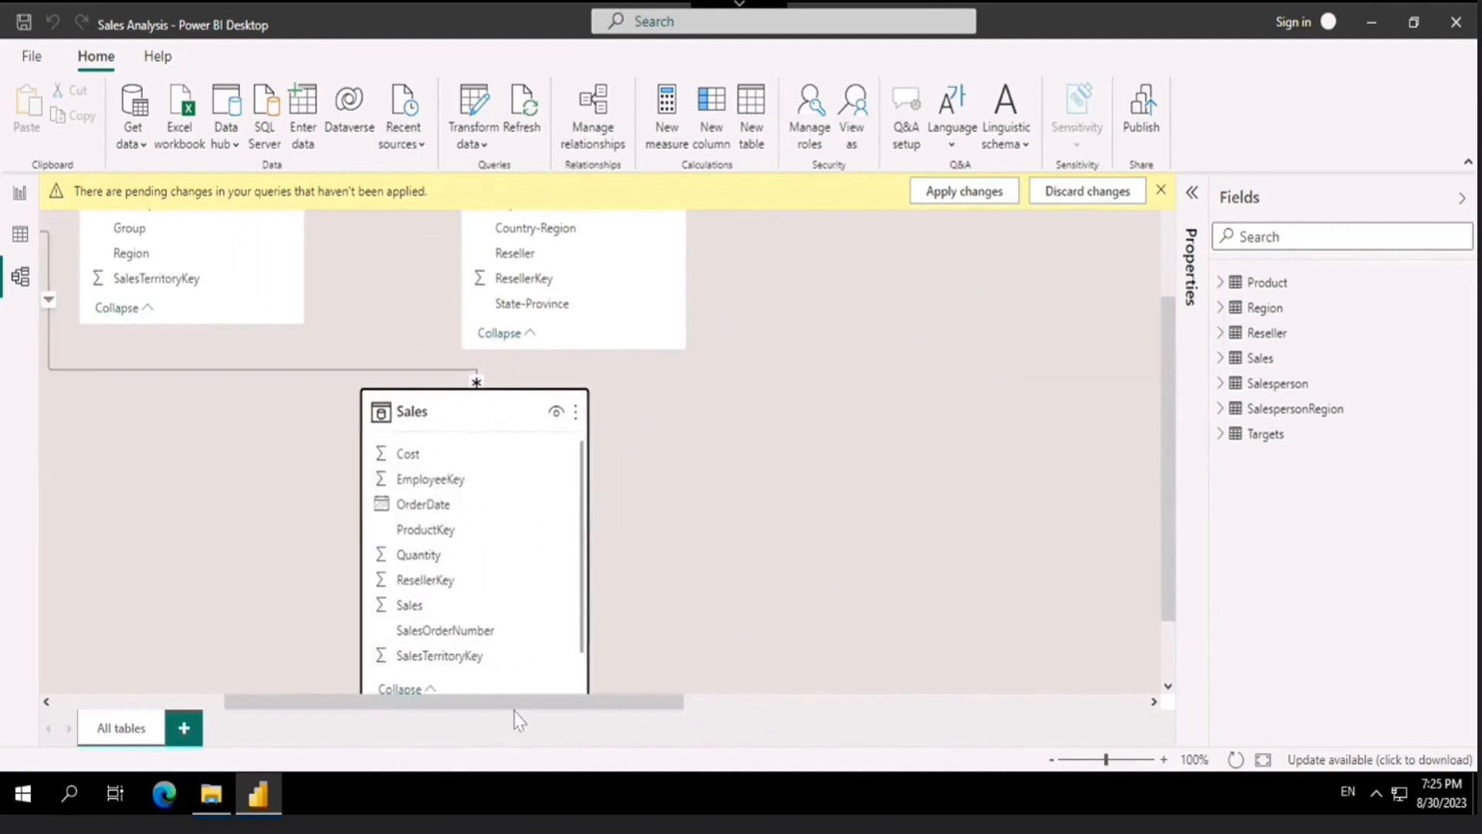
drag(409, 711, 267, 708)
scroll(263, 533, up, 3)
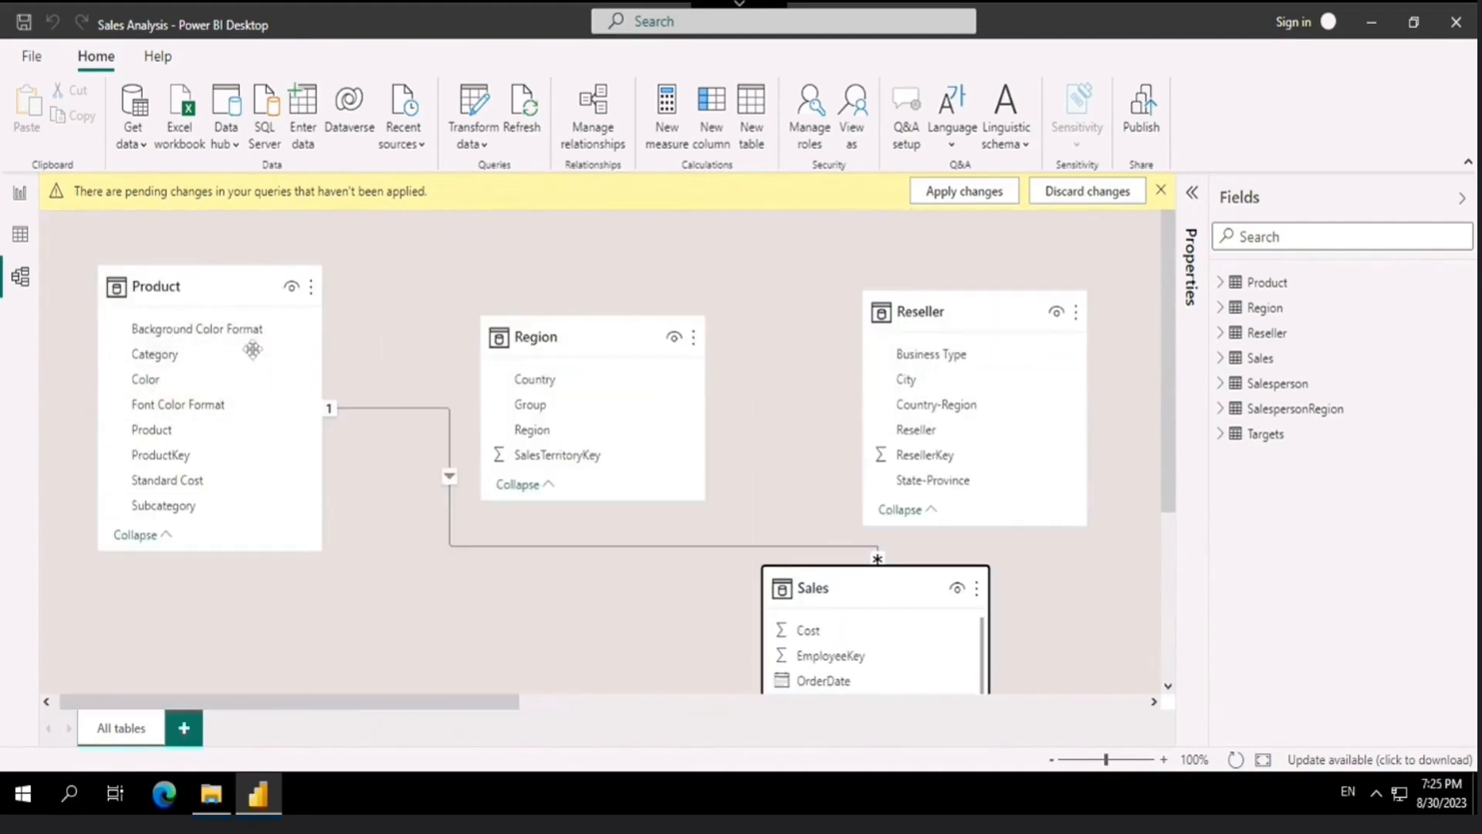
drag(252, 350, 454, 613)
scroll(761, 525, down, 3)
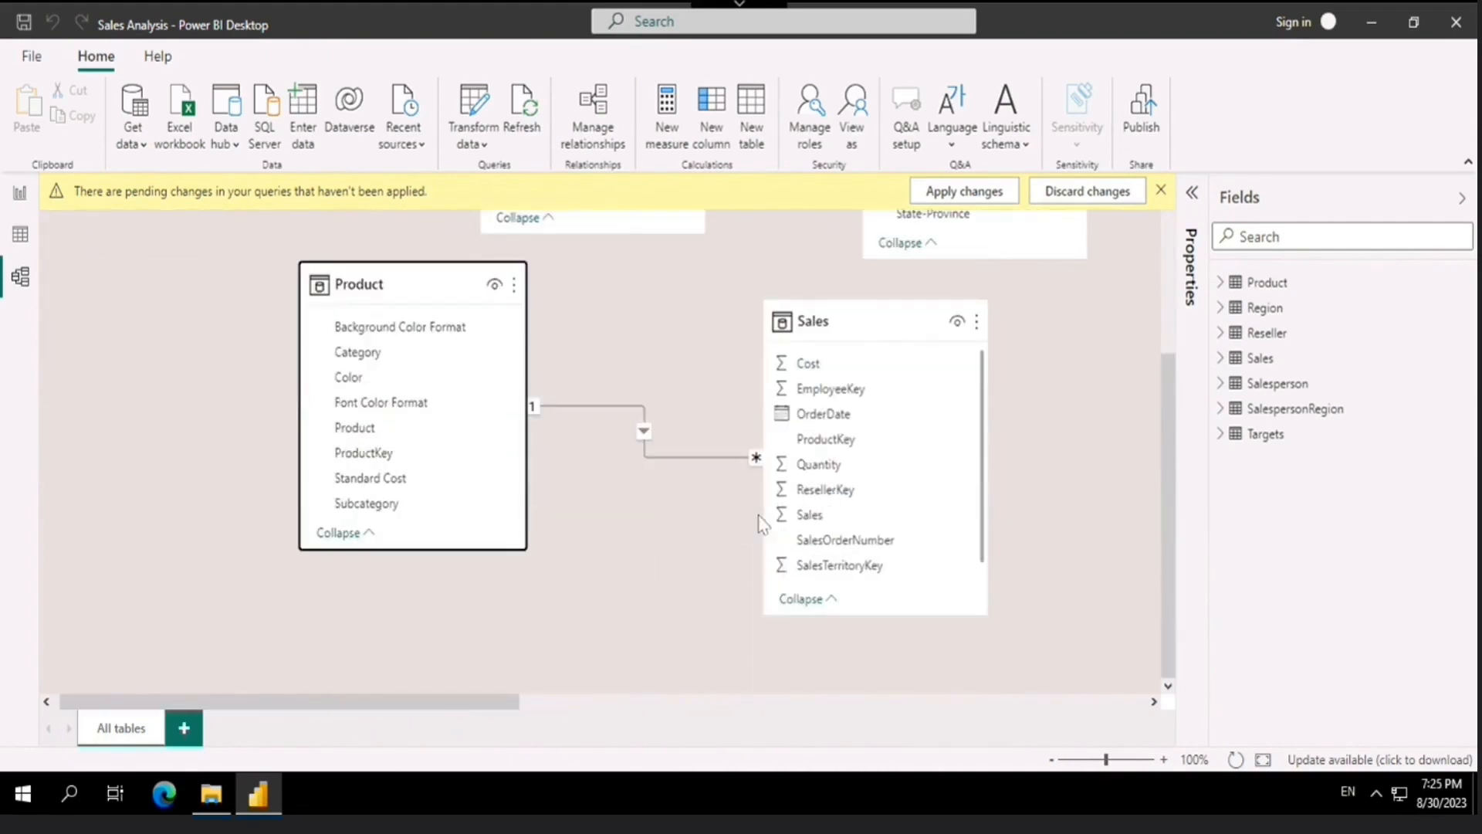
drag(845, 321, 719, 405)
drag(402, 351, 413, 372)
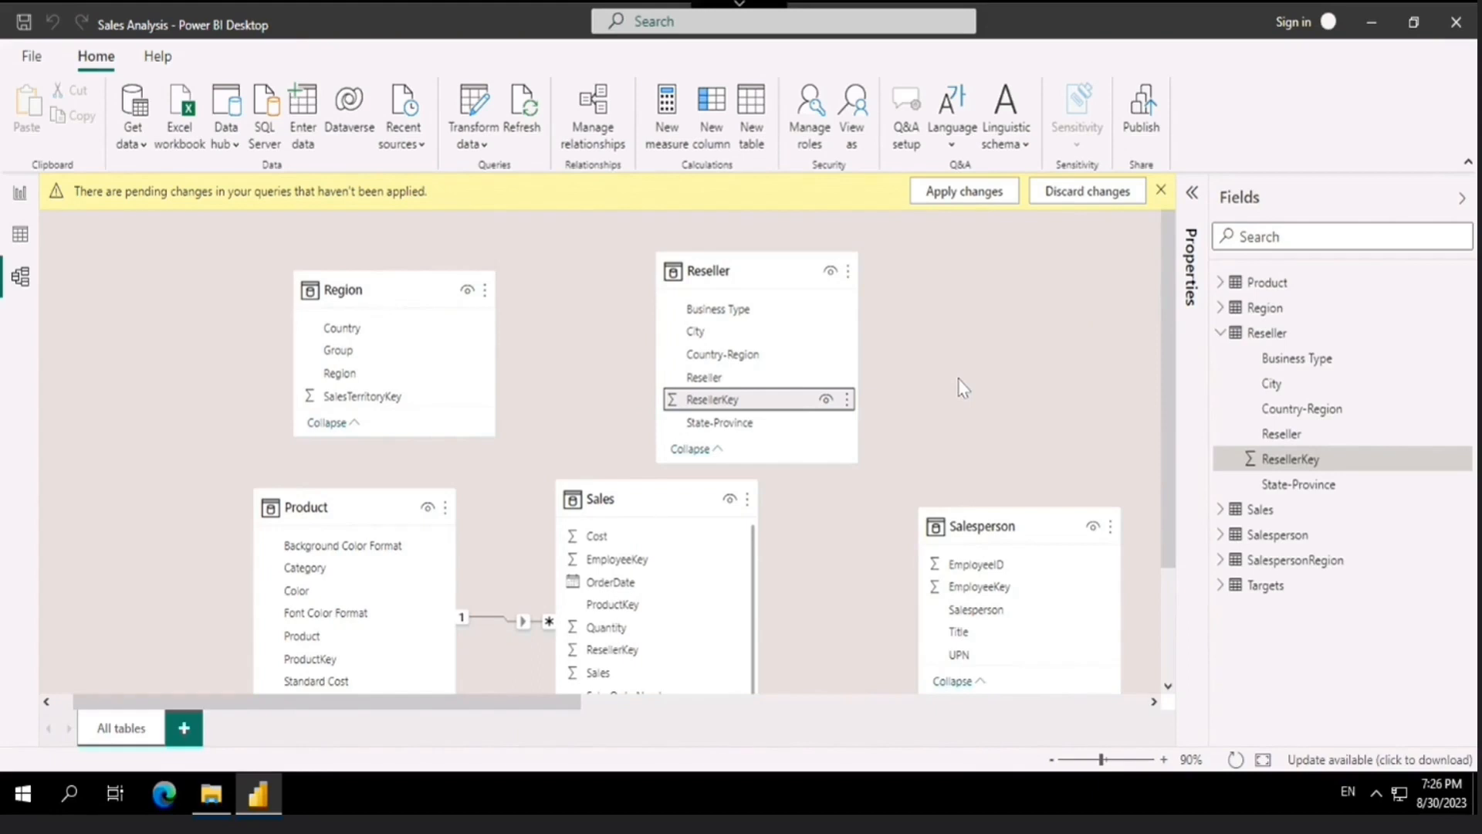
Create a relationship between Reseller and Sales by linking their ResellerKey columns in the model diagram
scroll(815, 479, down, 2)
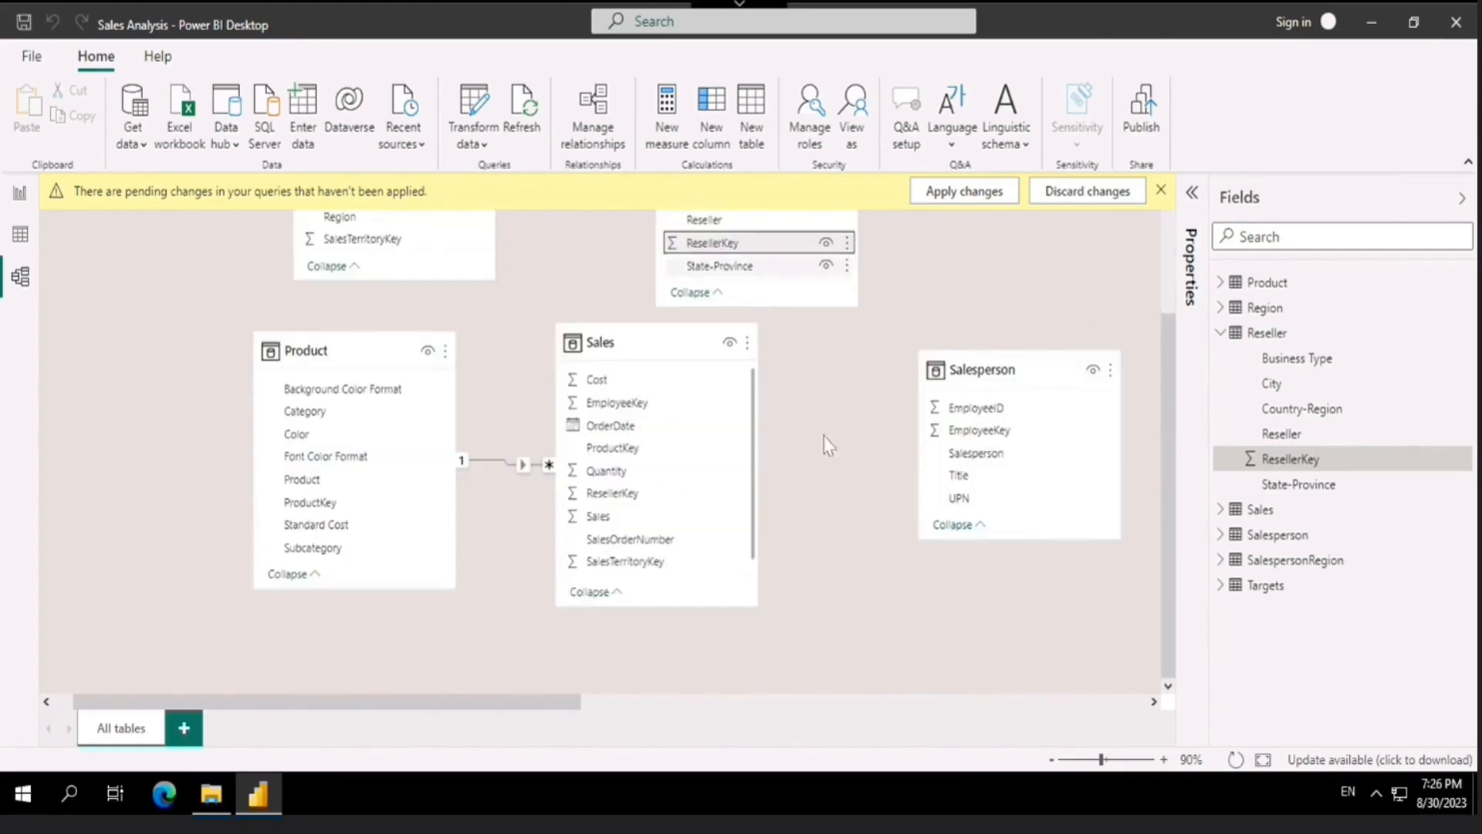
scroll(824, 440, up, 3)
click(1052, 761)
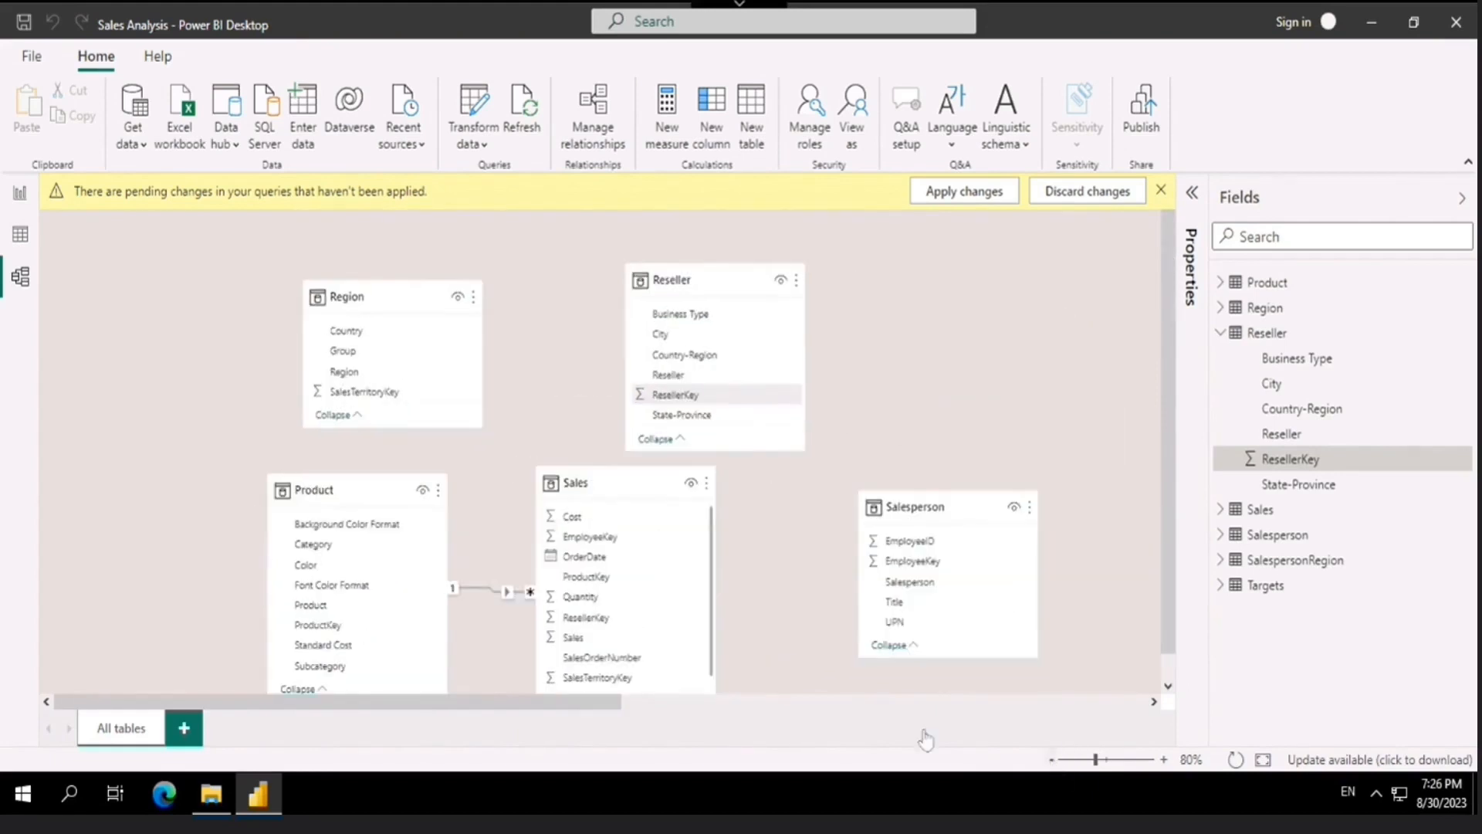
click(683, 280)
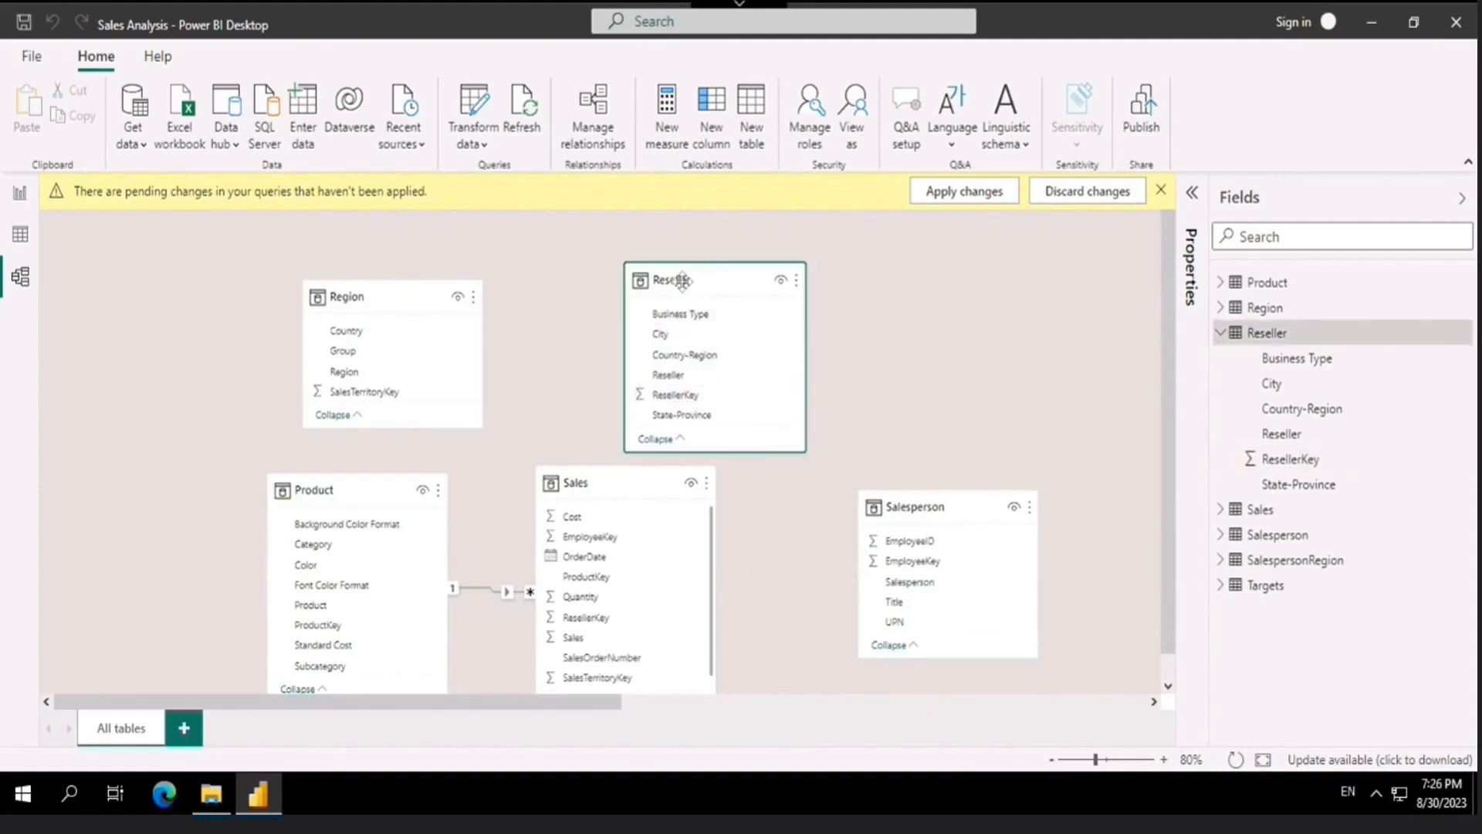
click(694, 398)
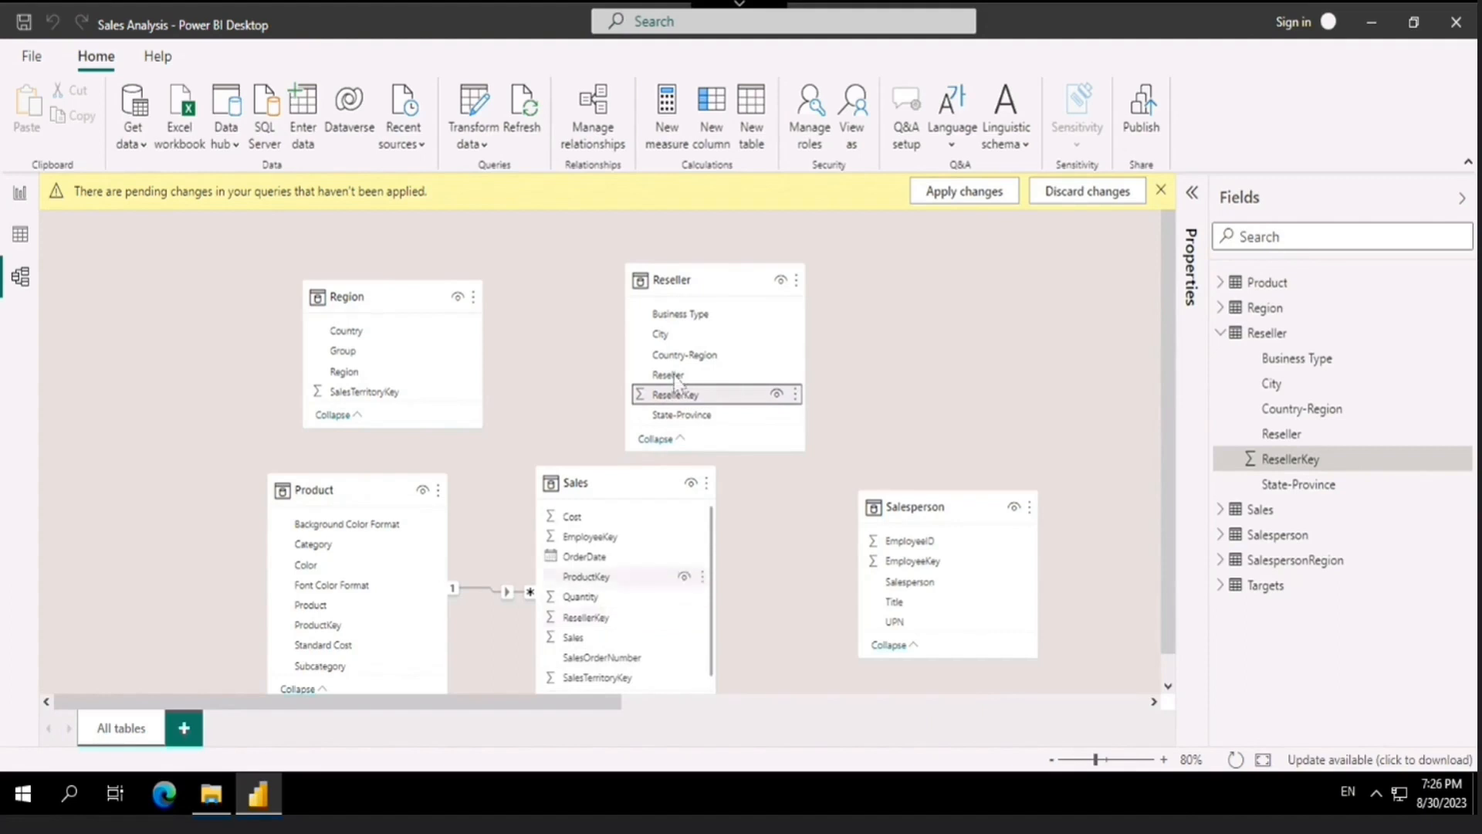
click(599, 622)
click(681, 397)
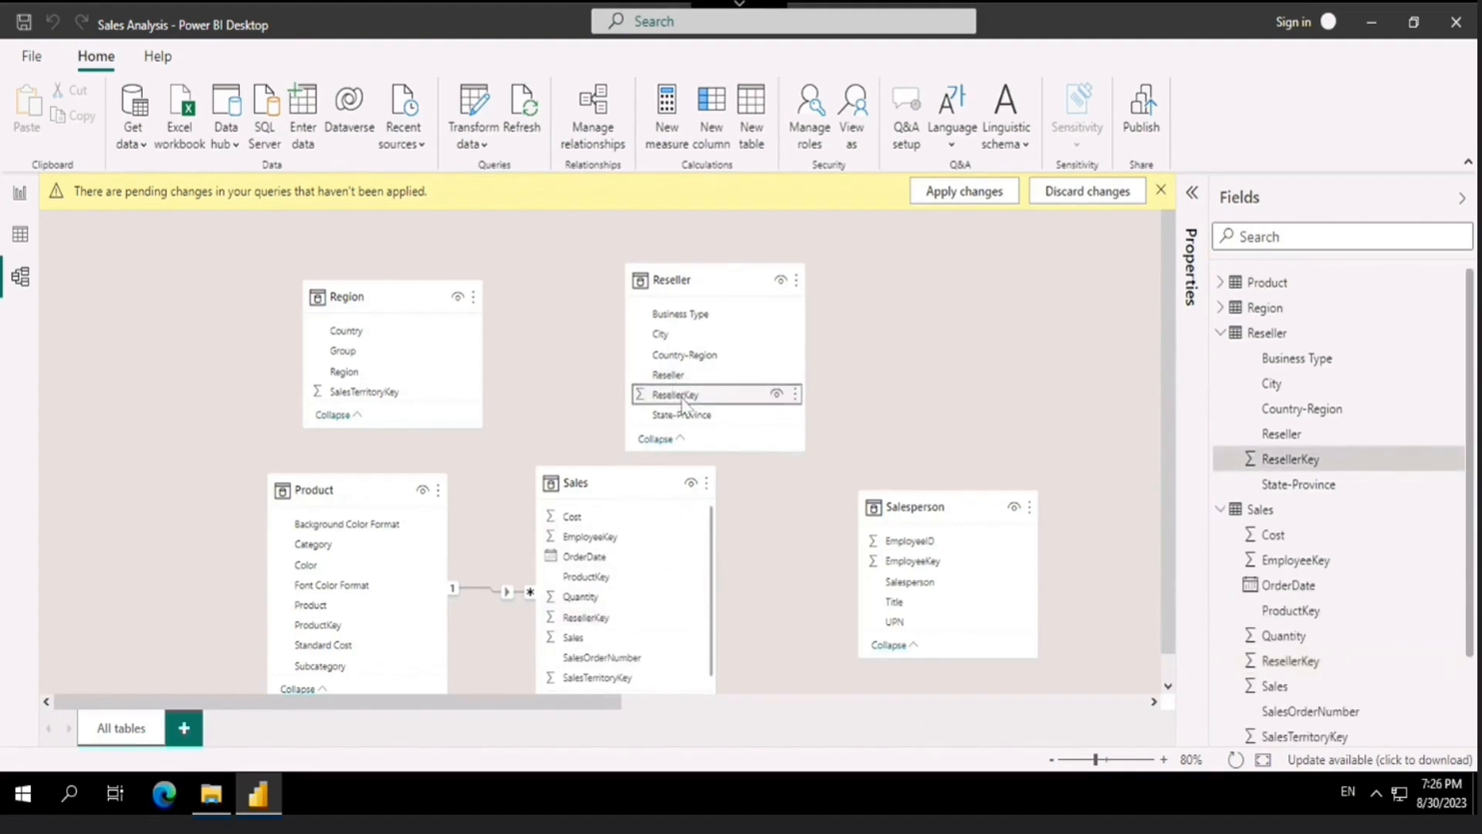
drag(680, 401, 595, 627)
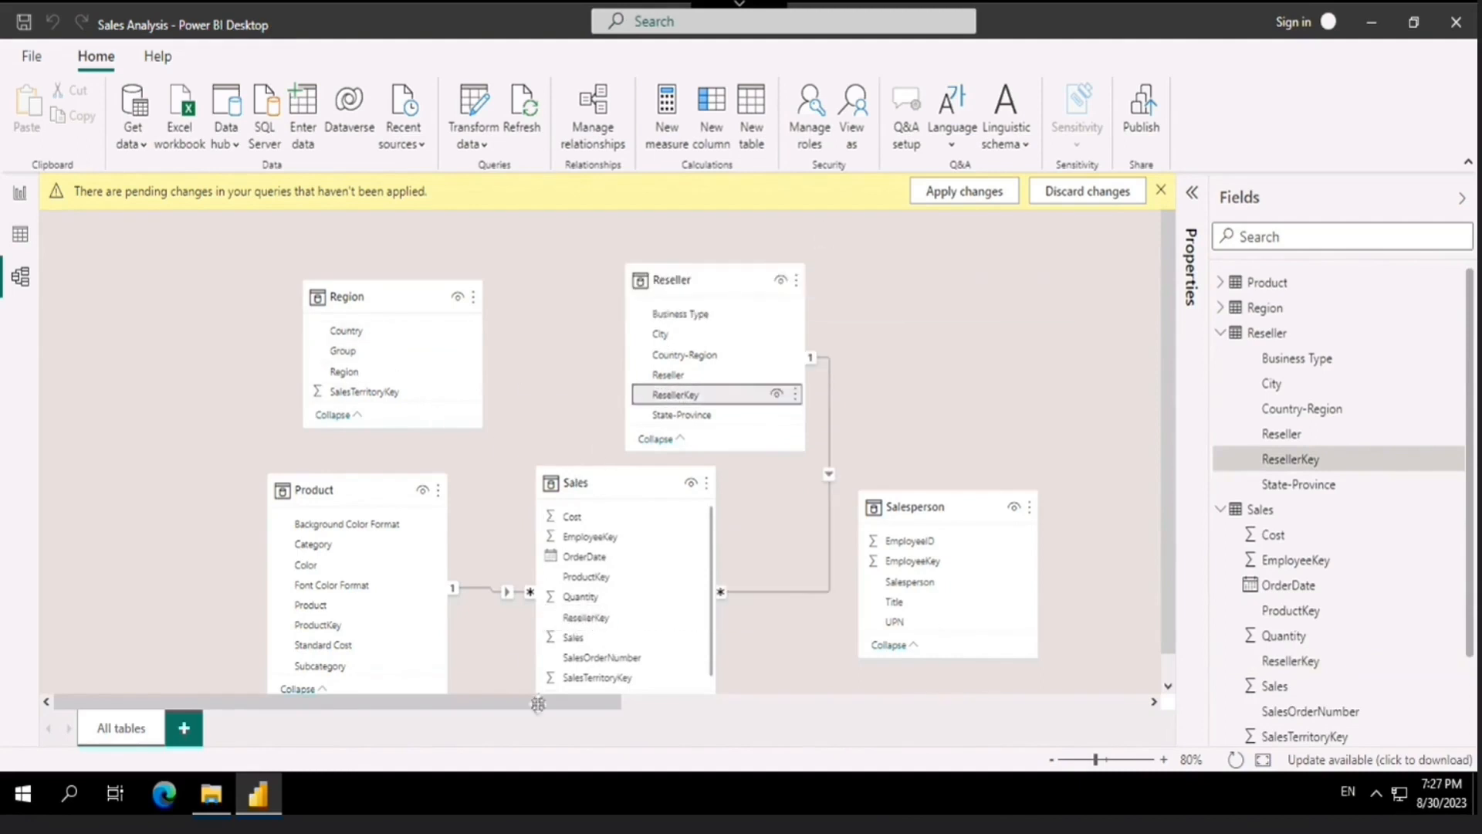
Relate Region to Sales on SalesTerritoryKey and Salesperson to Sales on EmployeeKey in the model diagram
click(344, 393)
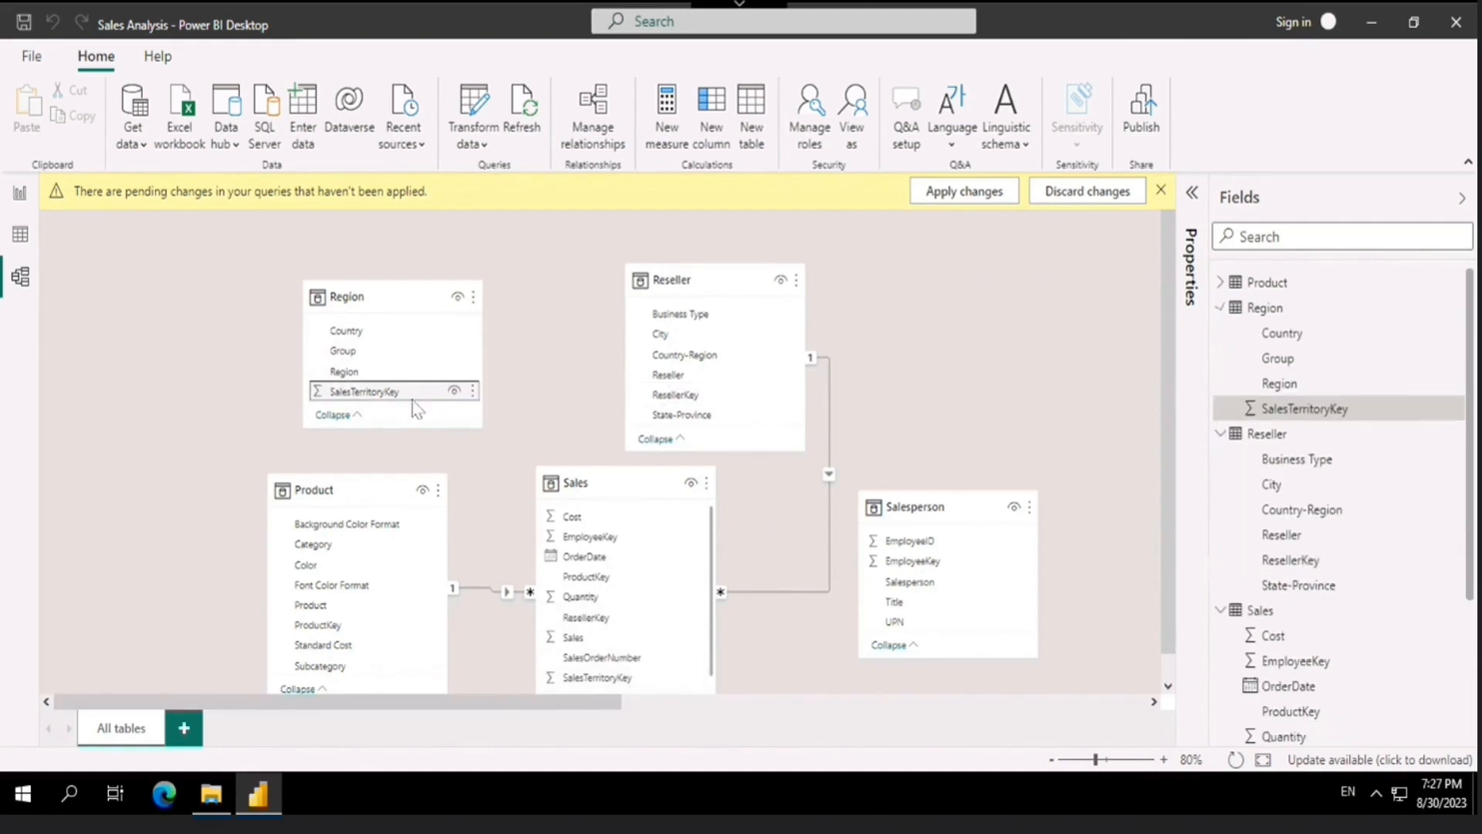
drag(409, 403, 602, 638)
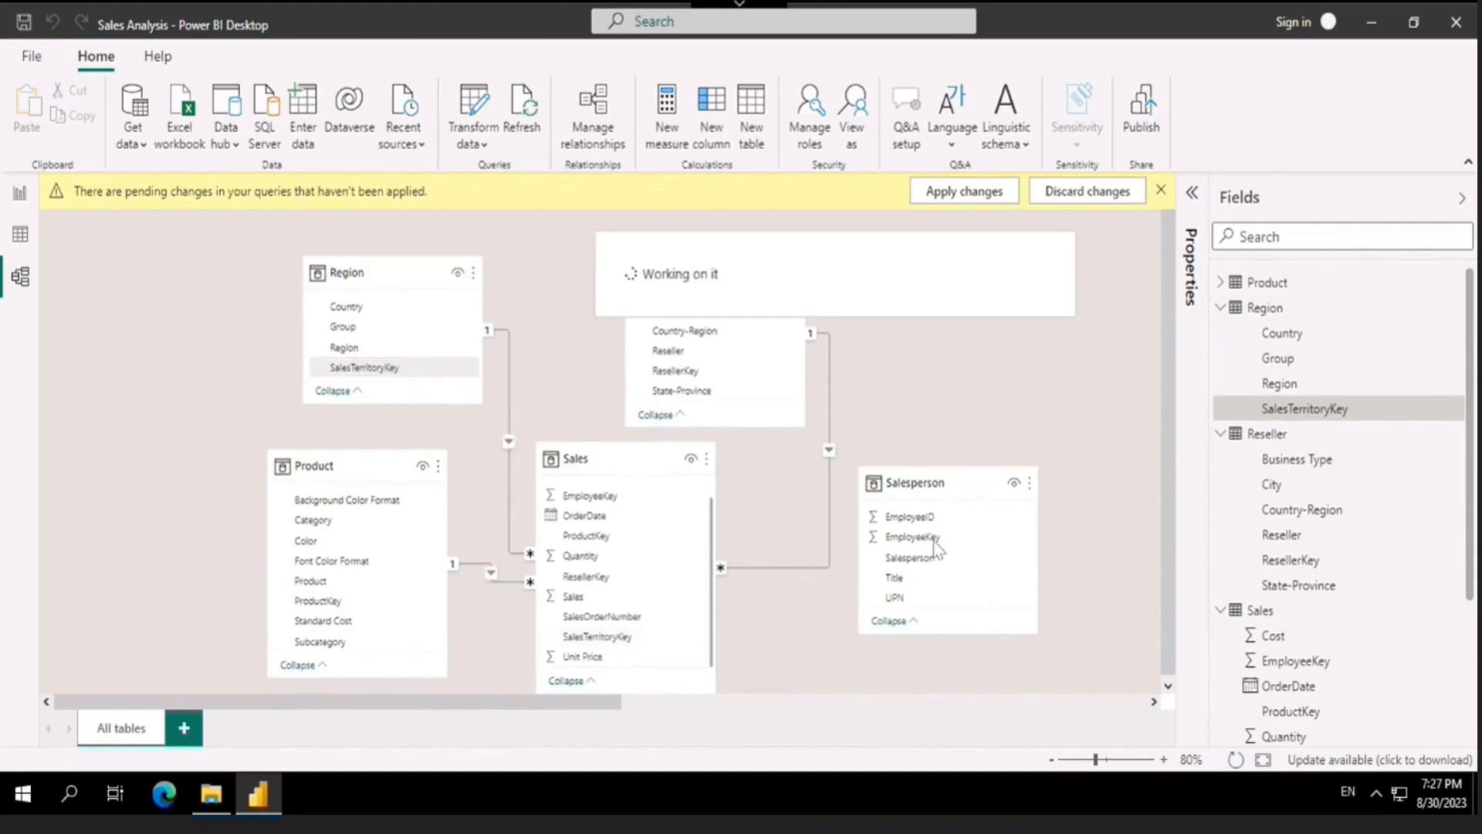
drag(934, 549, 610, 506)
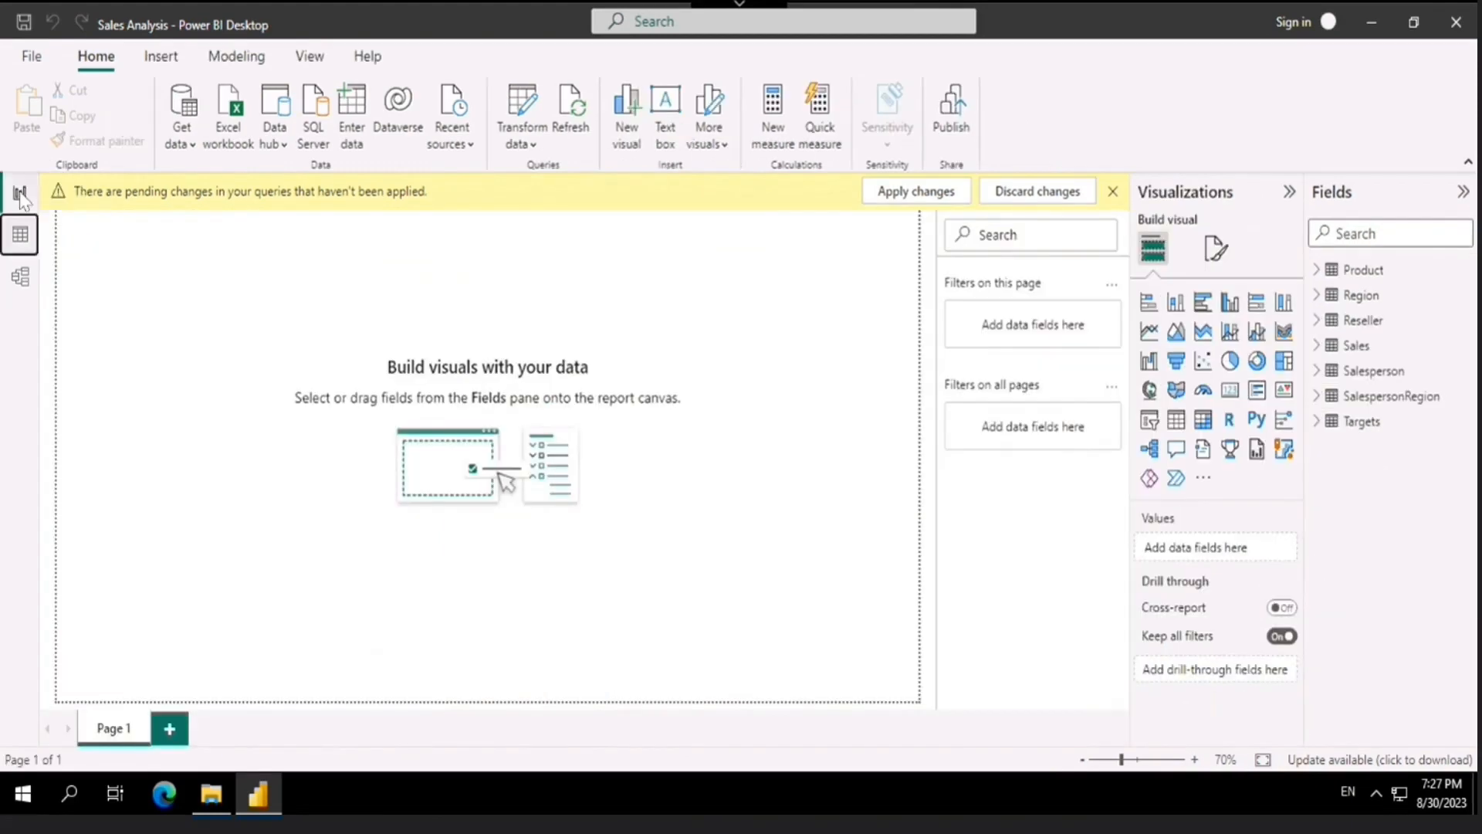
Add a table visual to Page 1 in Report view, move it inward on the canvas and enlarge it
click(1176, 419)
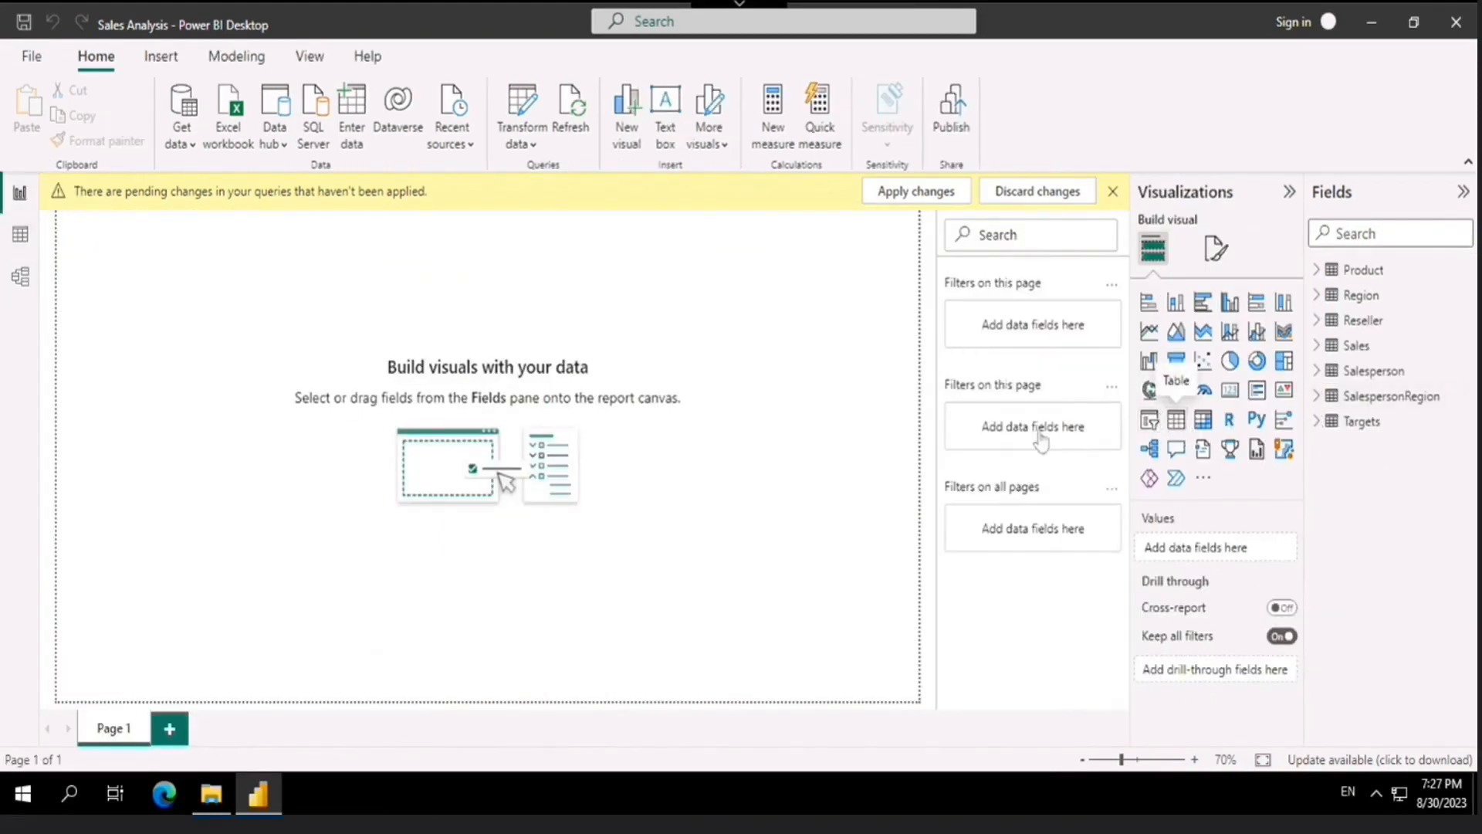
drag(224, 335, 369, 525)
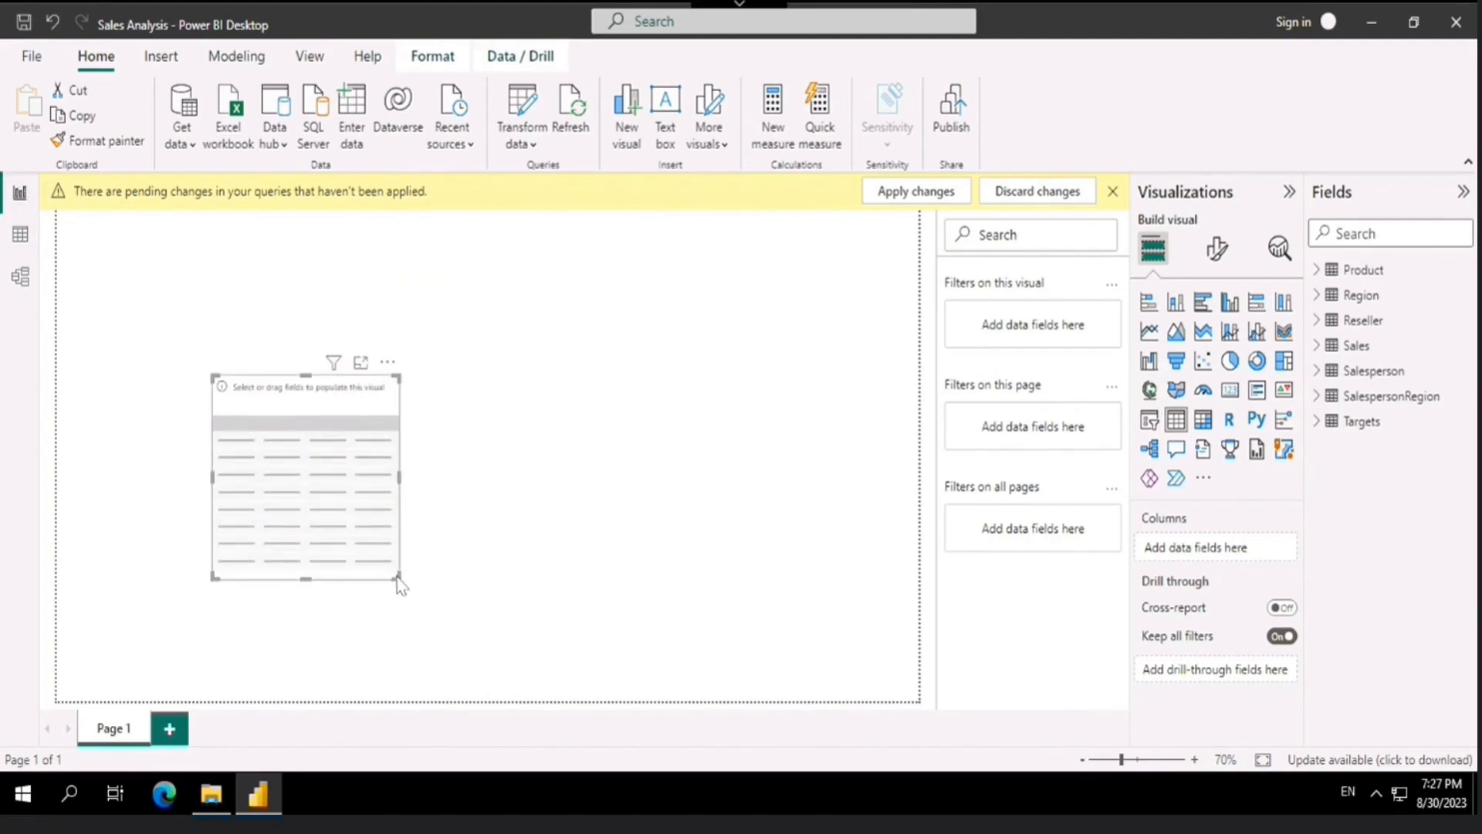
drag(396, 575, 589, 620)
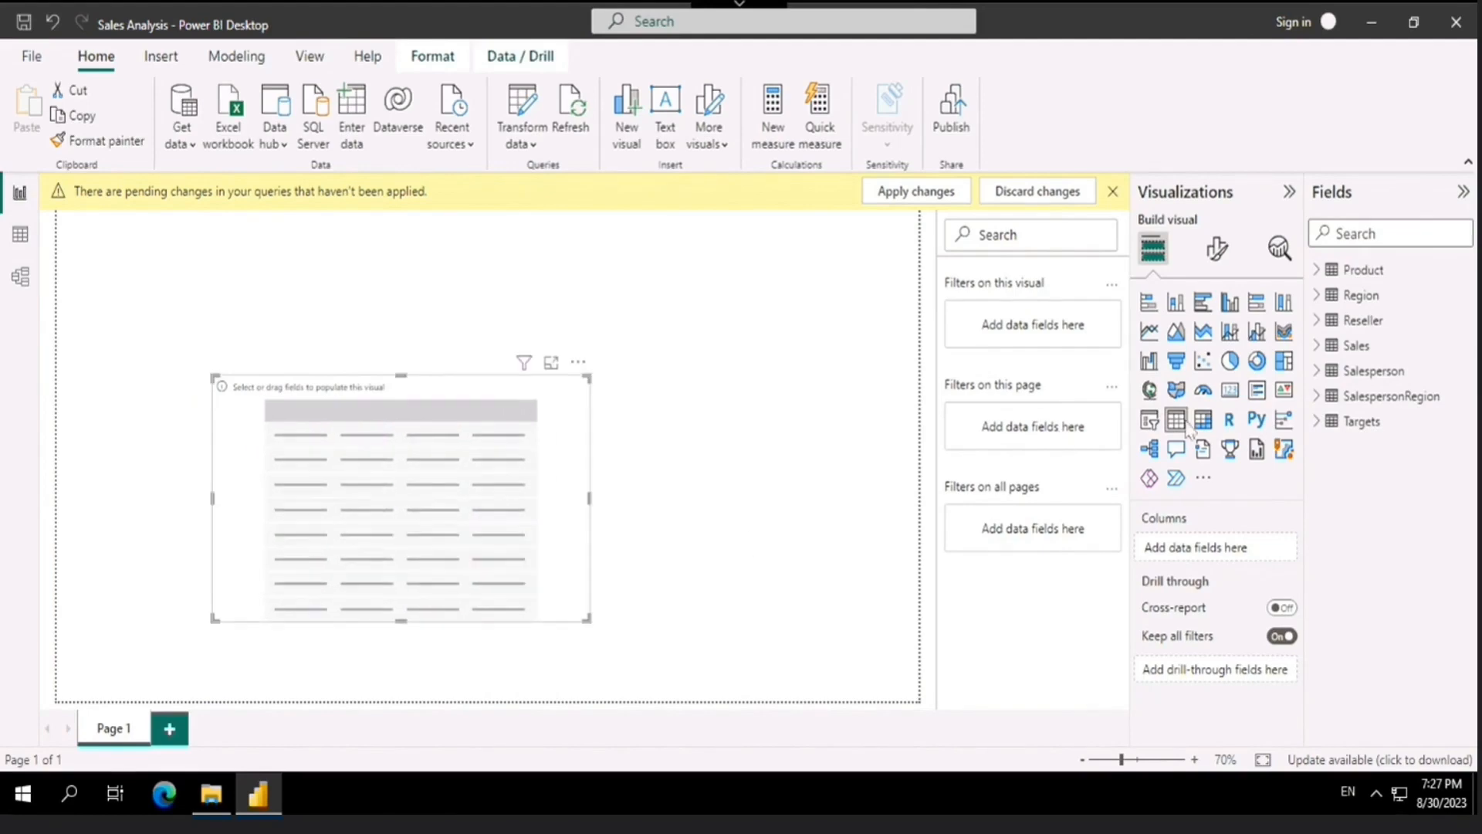
Fill the table visual with Category from the Product table and Sales from the Sales table
click(1318, 270)
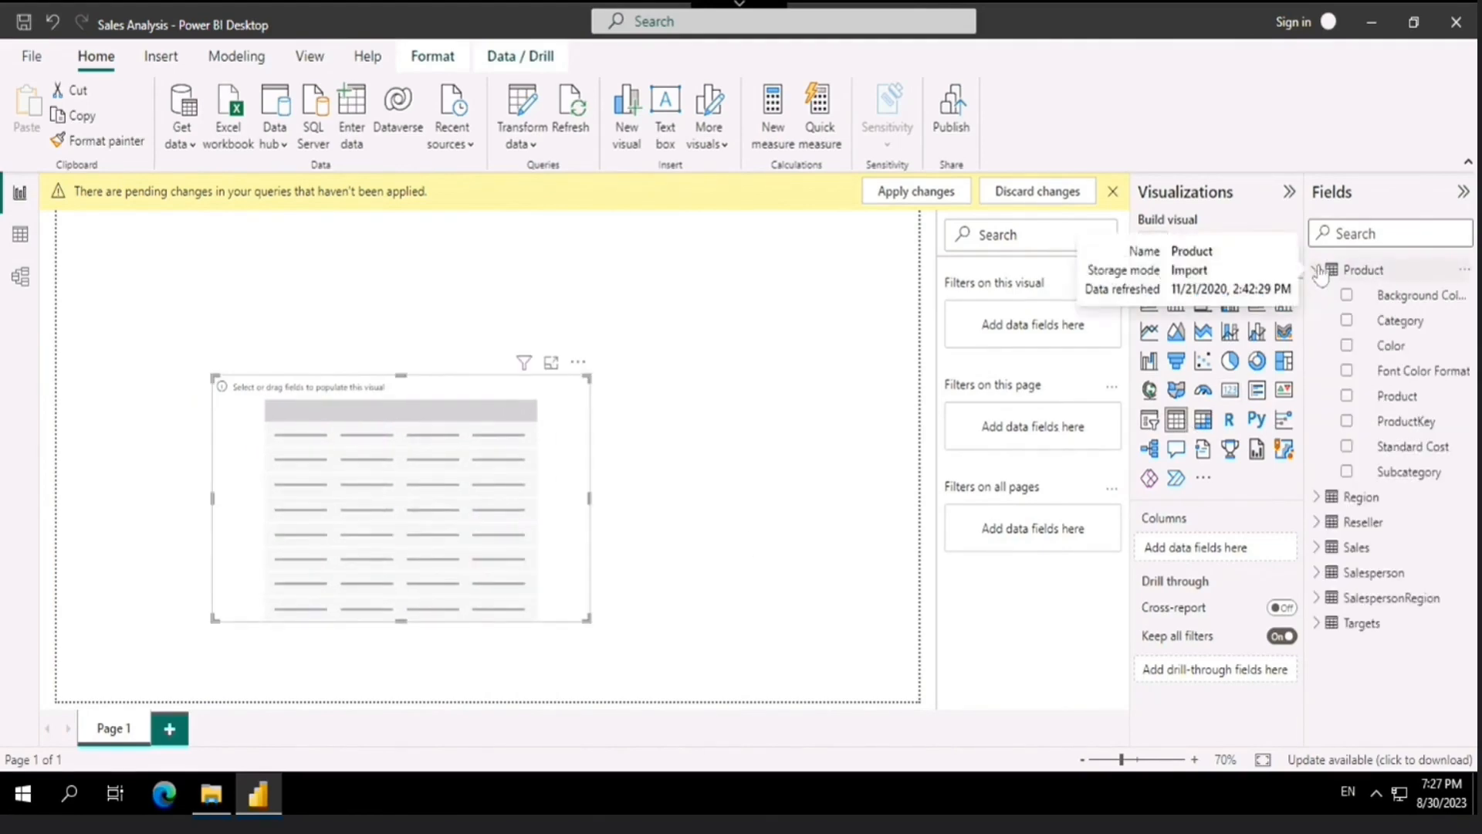
click(1348, 324)
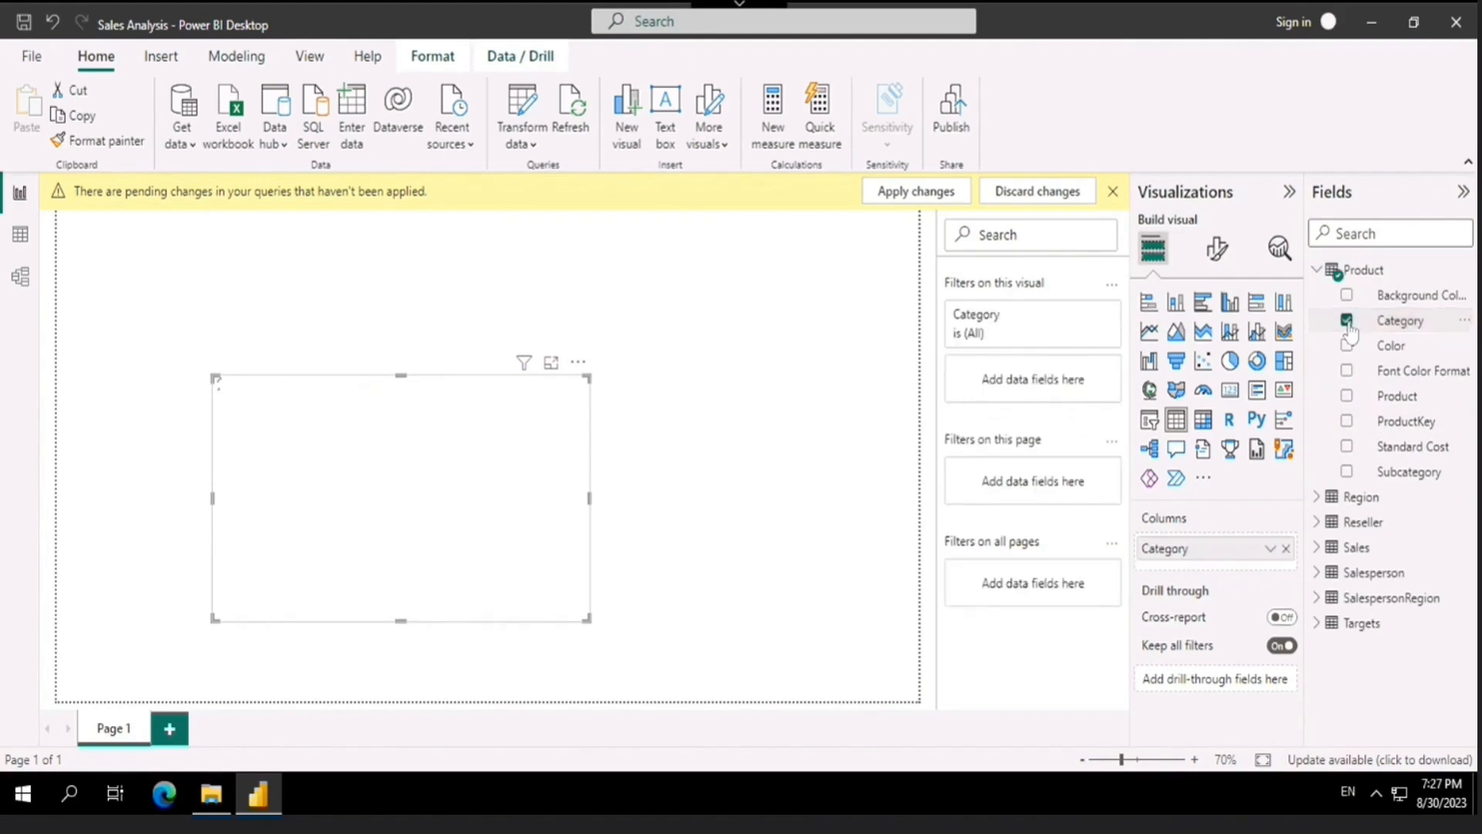
click(1320, 272)
click(1317, 346)
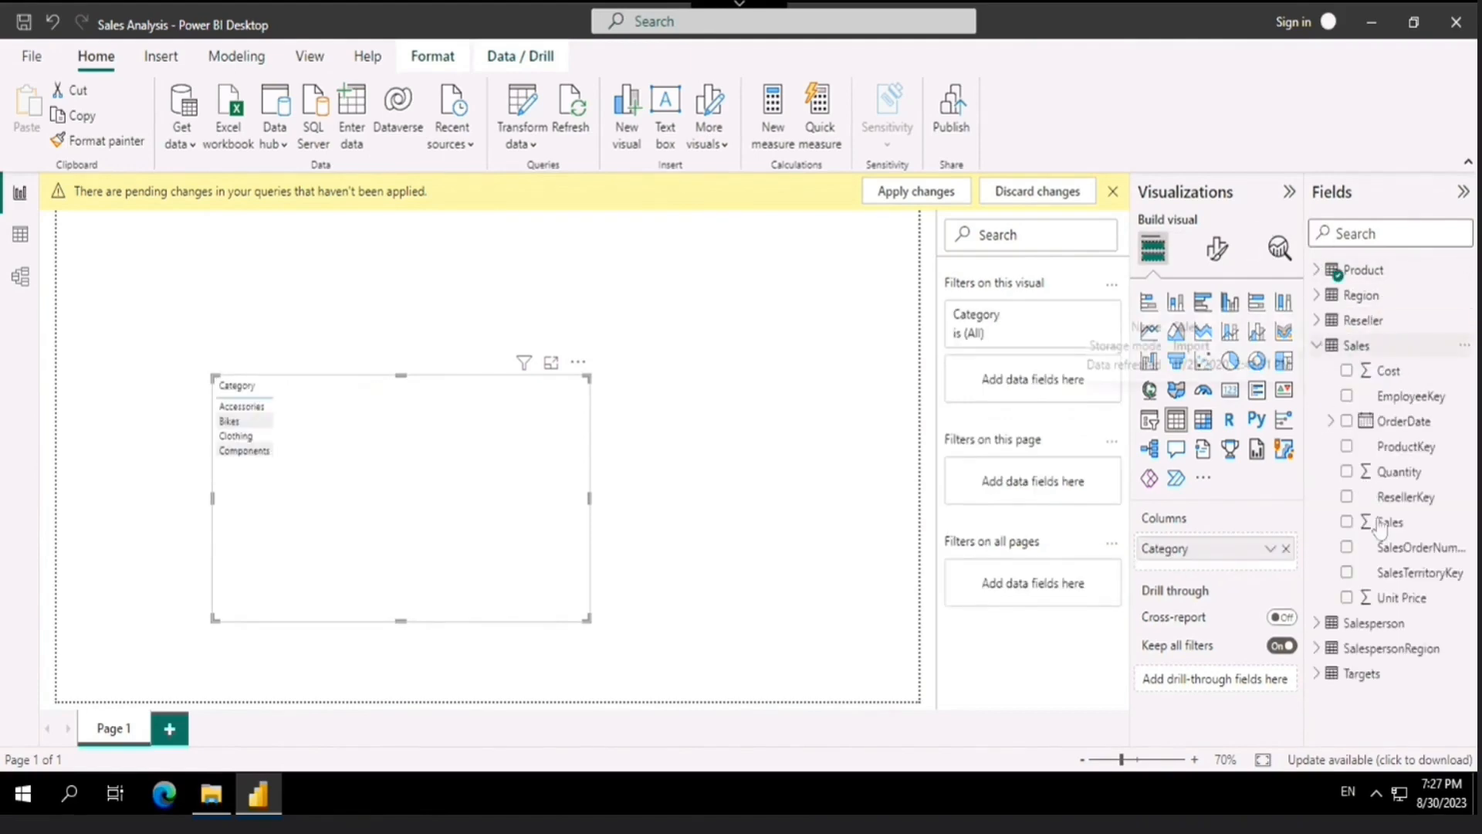
click(1348, 528)
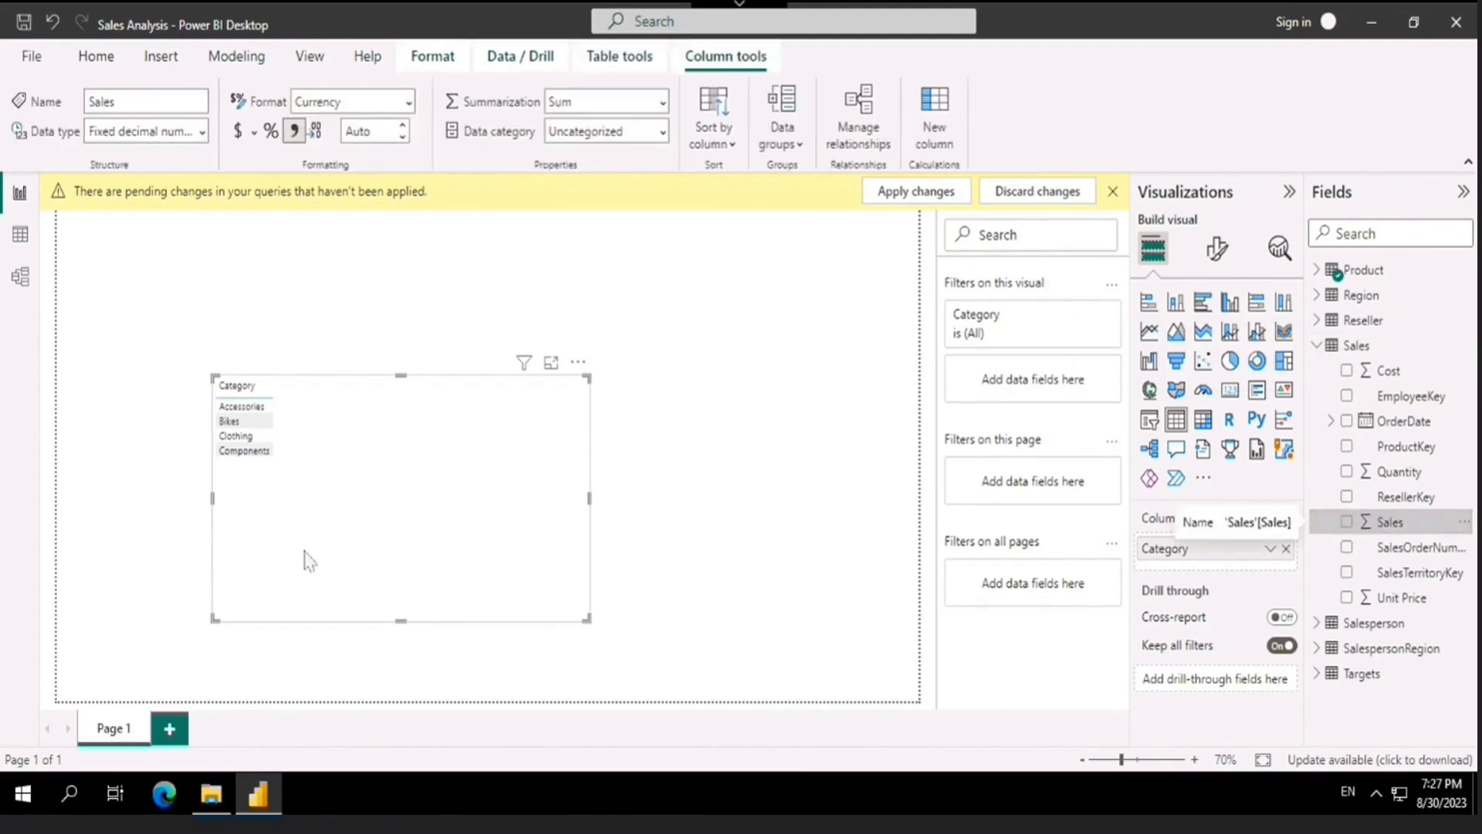
click(1347, 525)
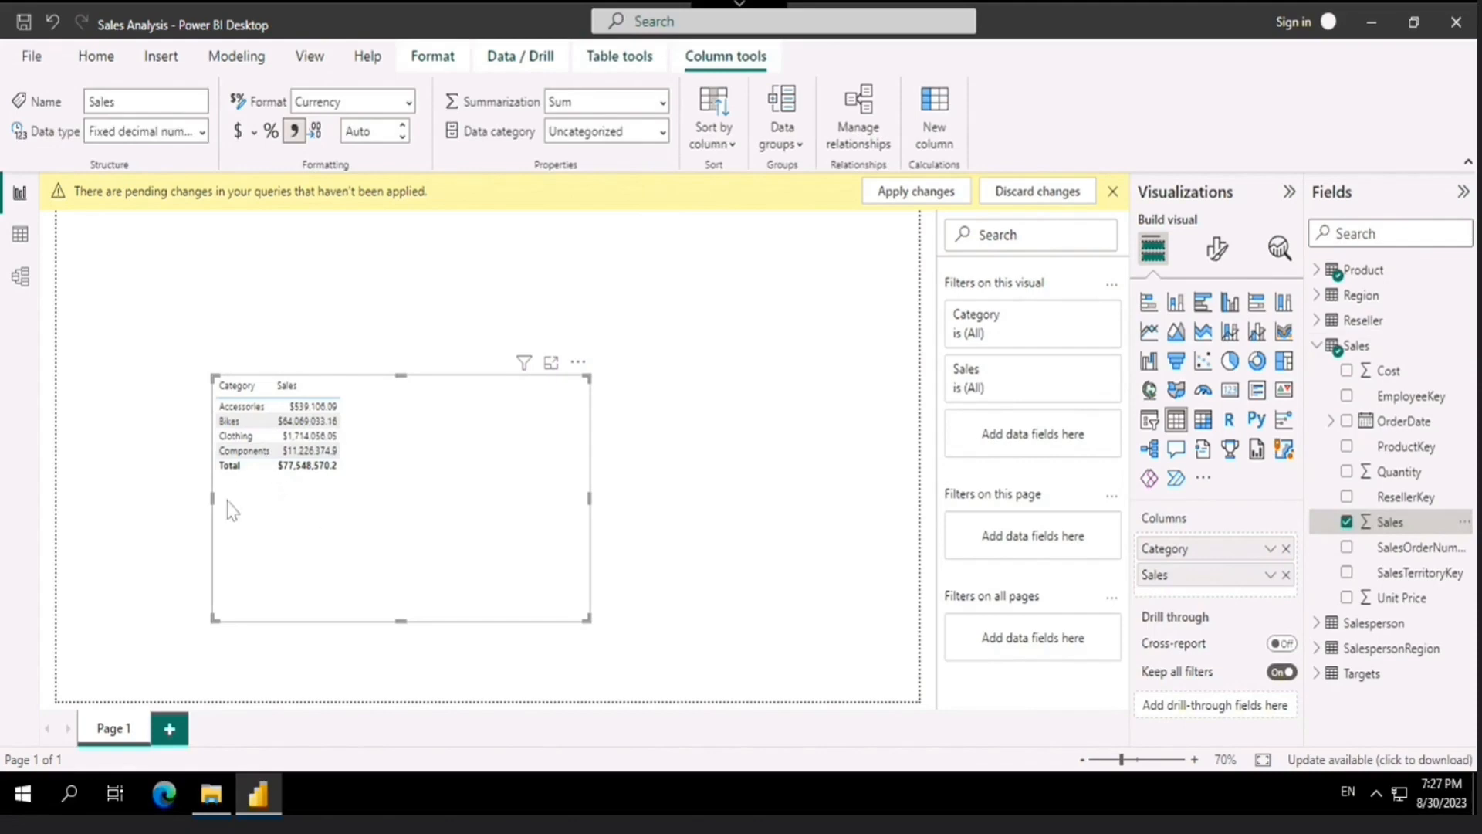
drag(238, 388, 261, 409)
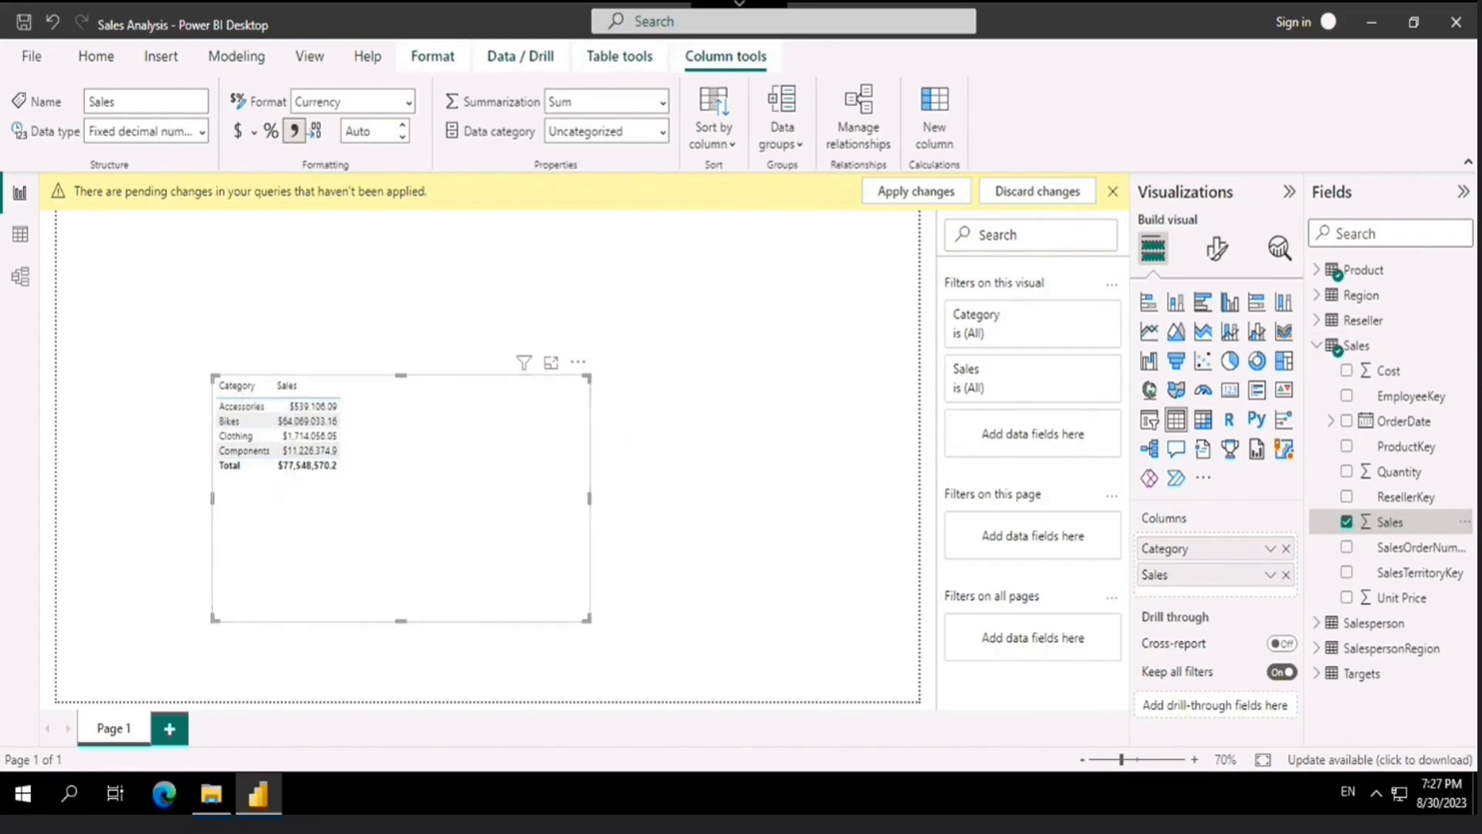
Add Subcategory from Product ahead of Sales in the table visual and remove the Category column
click(1317, 272)
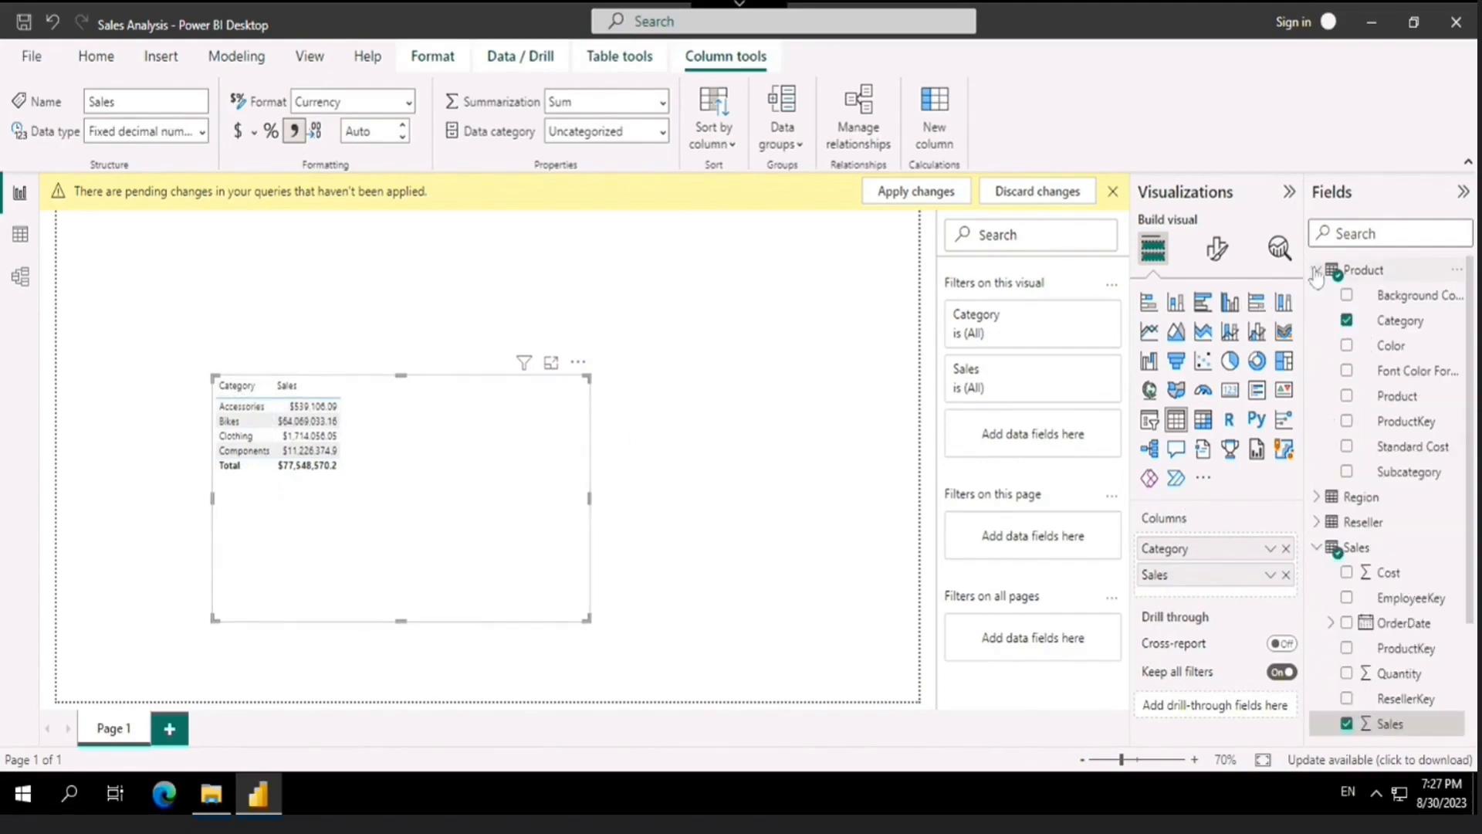
click(1346, 471)
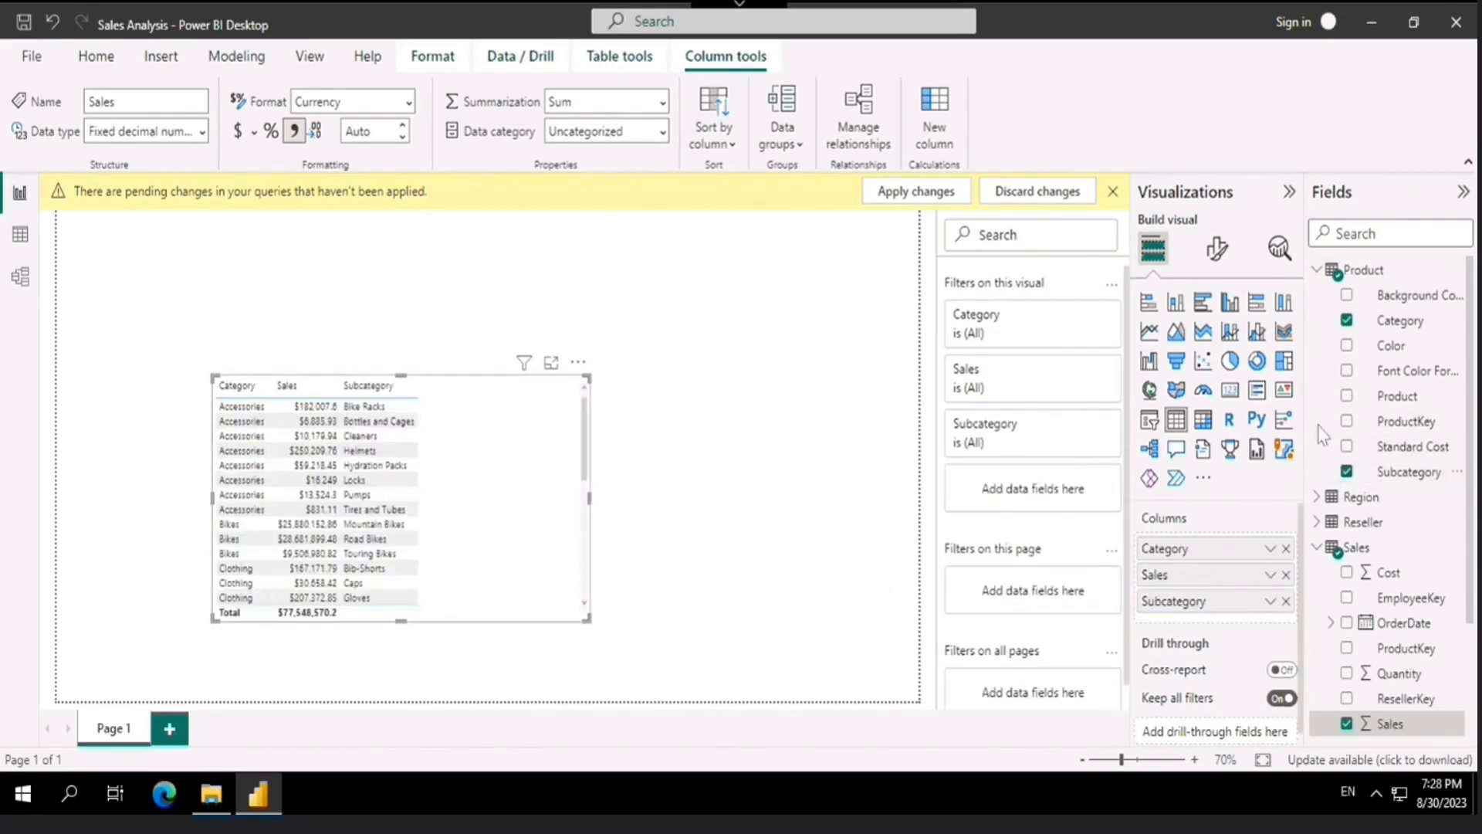
drag(1201, 600, 1202, 574)
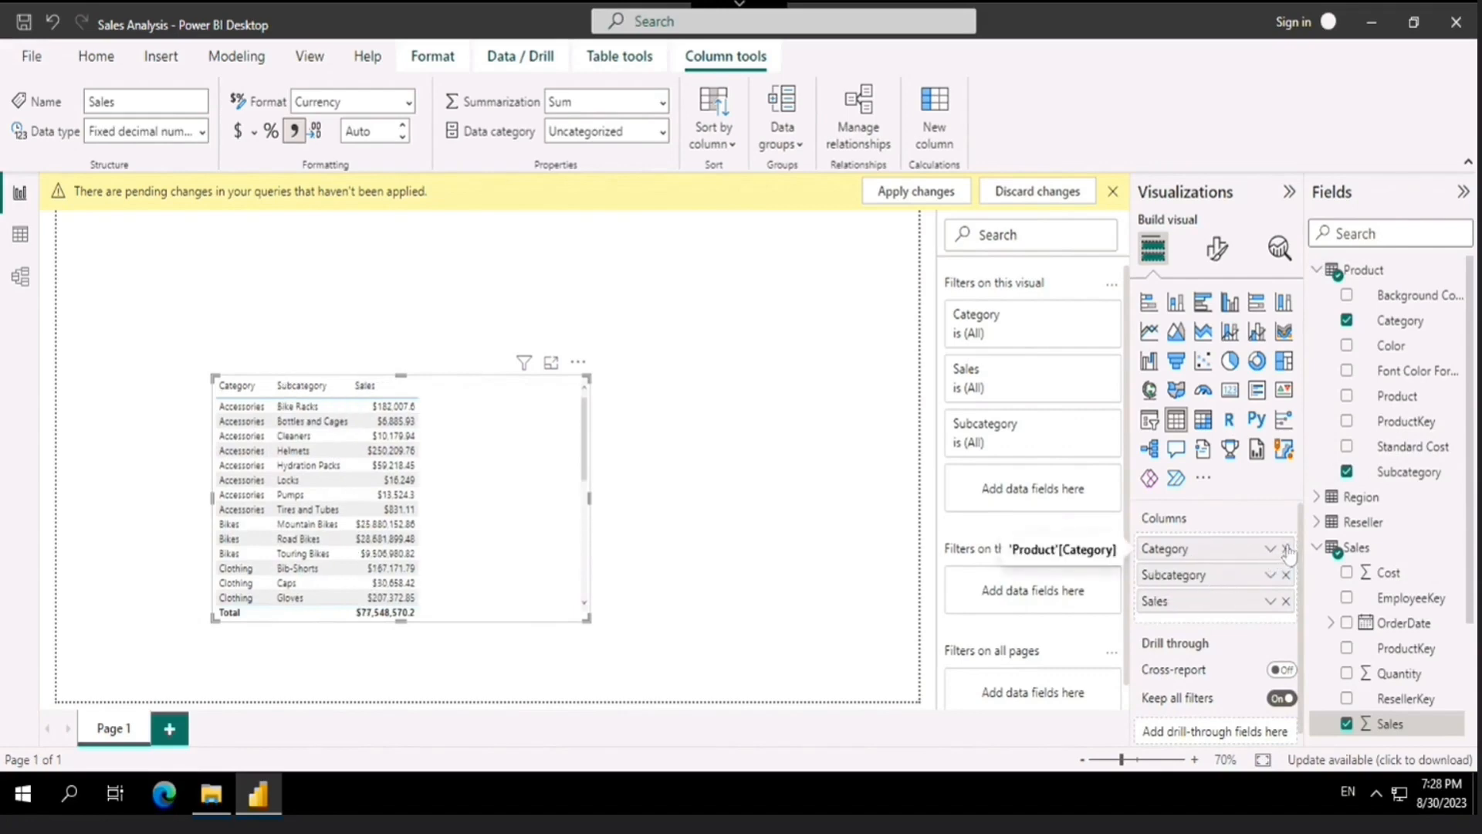
click(1286, 549)
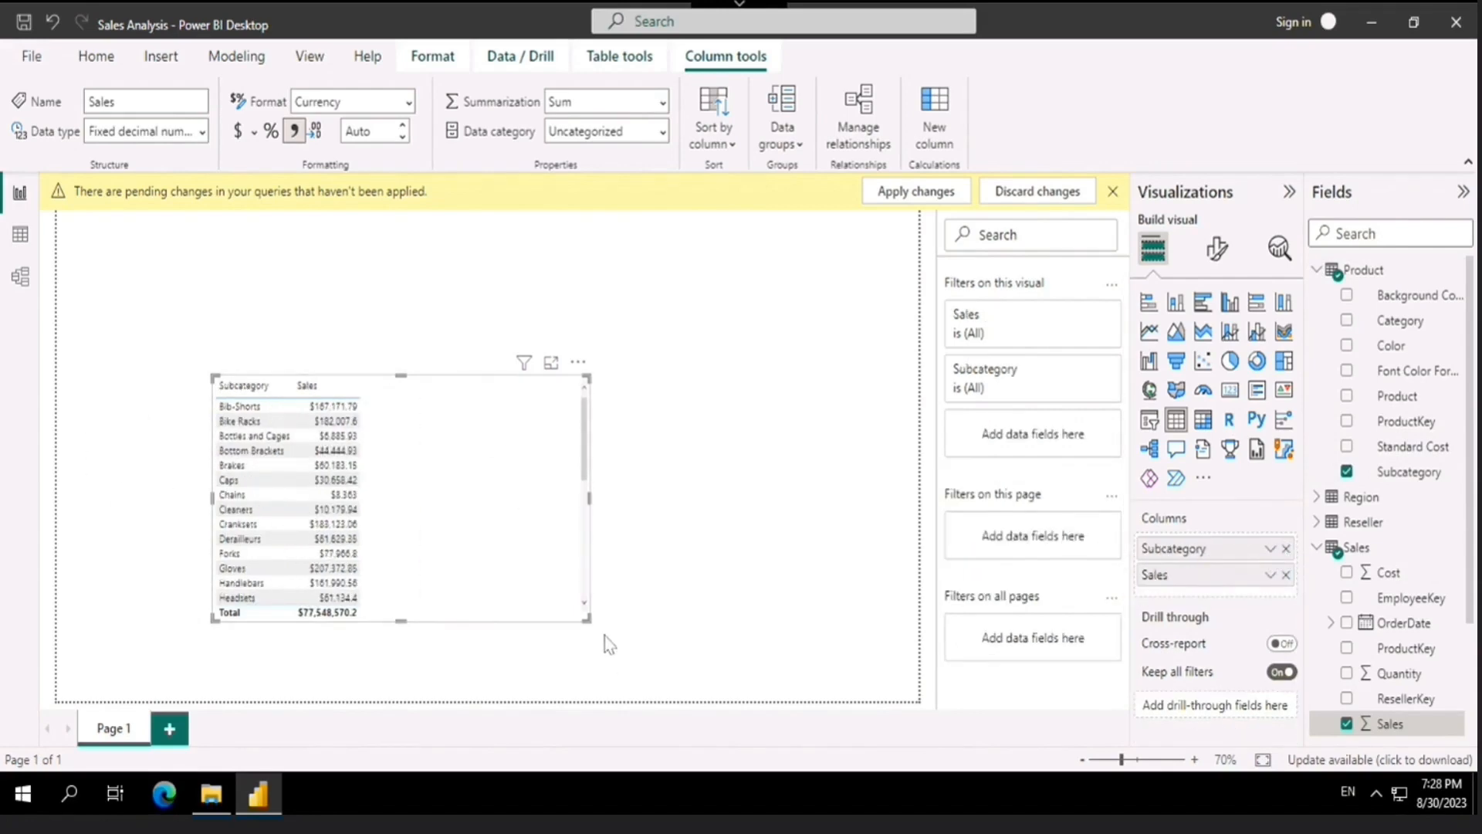
drag(608, 659, 615, 662)
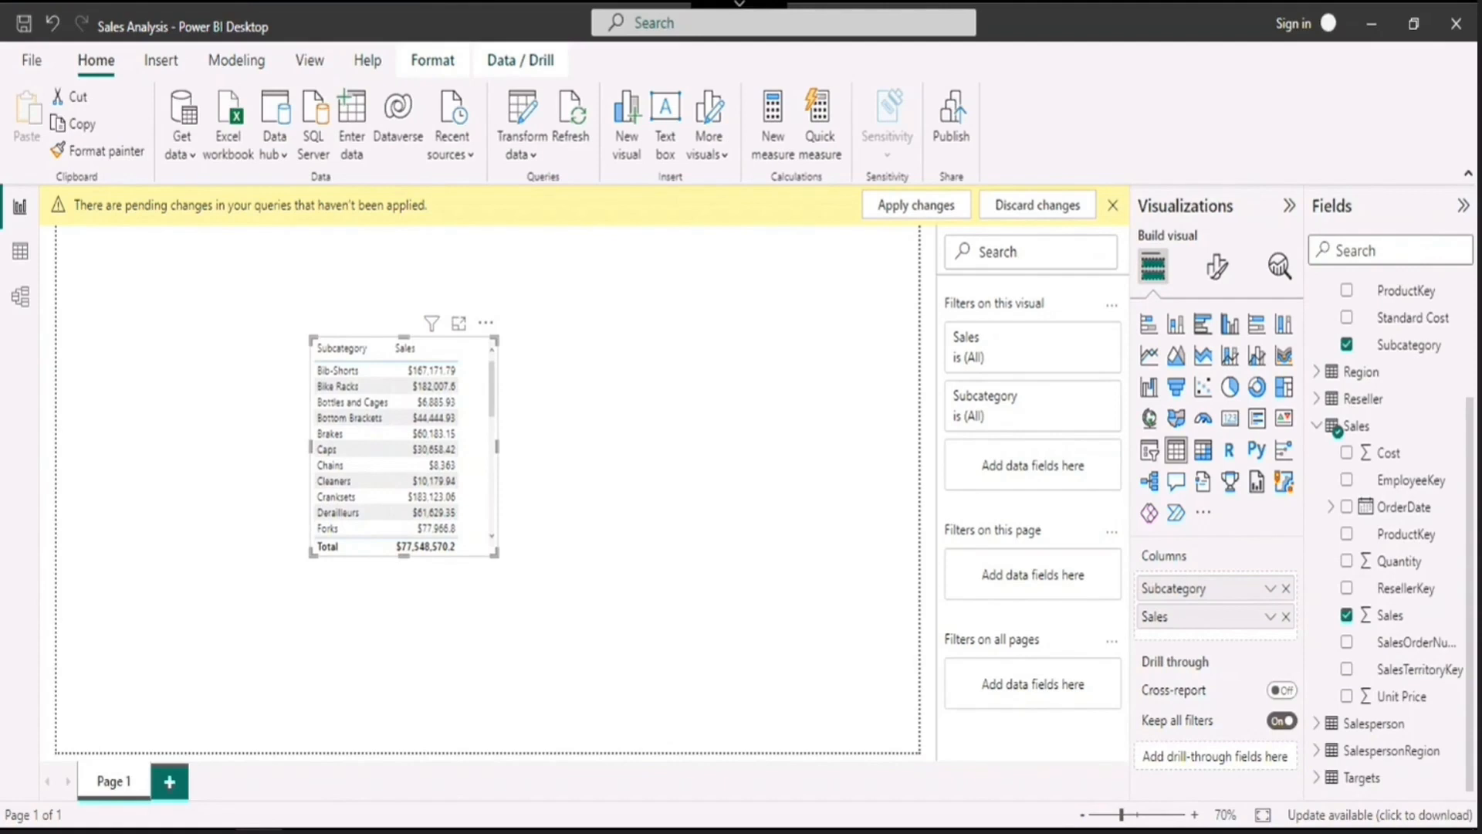
scroll(1393, 452, up, 3)
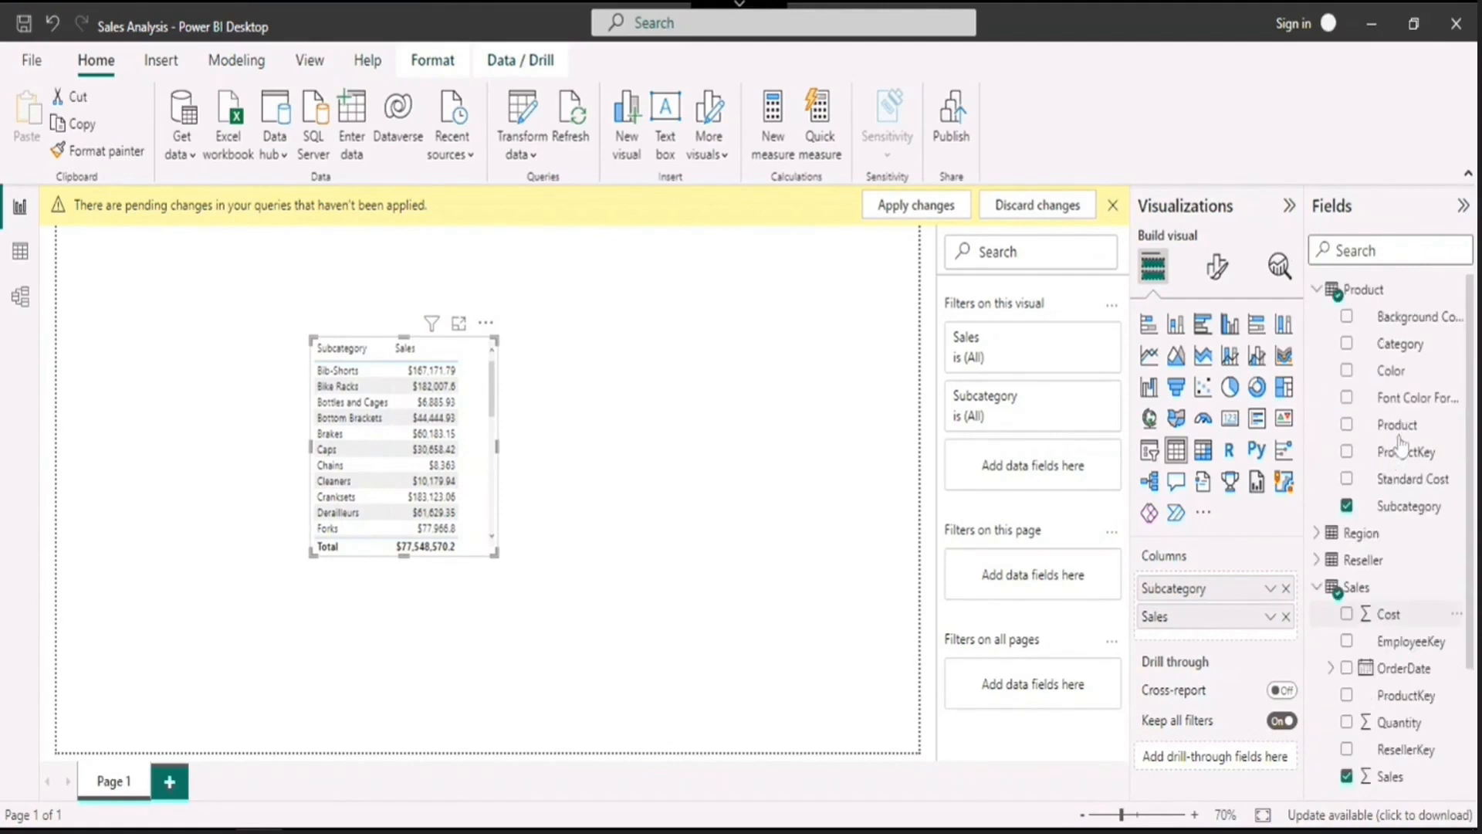
In Data view, create a hierarchy from the Category column of the Product table and expand it to show its level
click(20, 251)
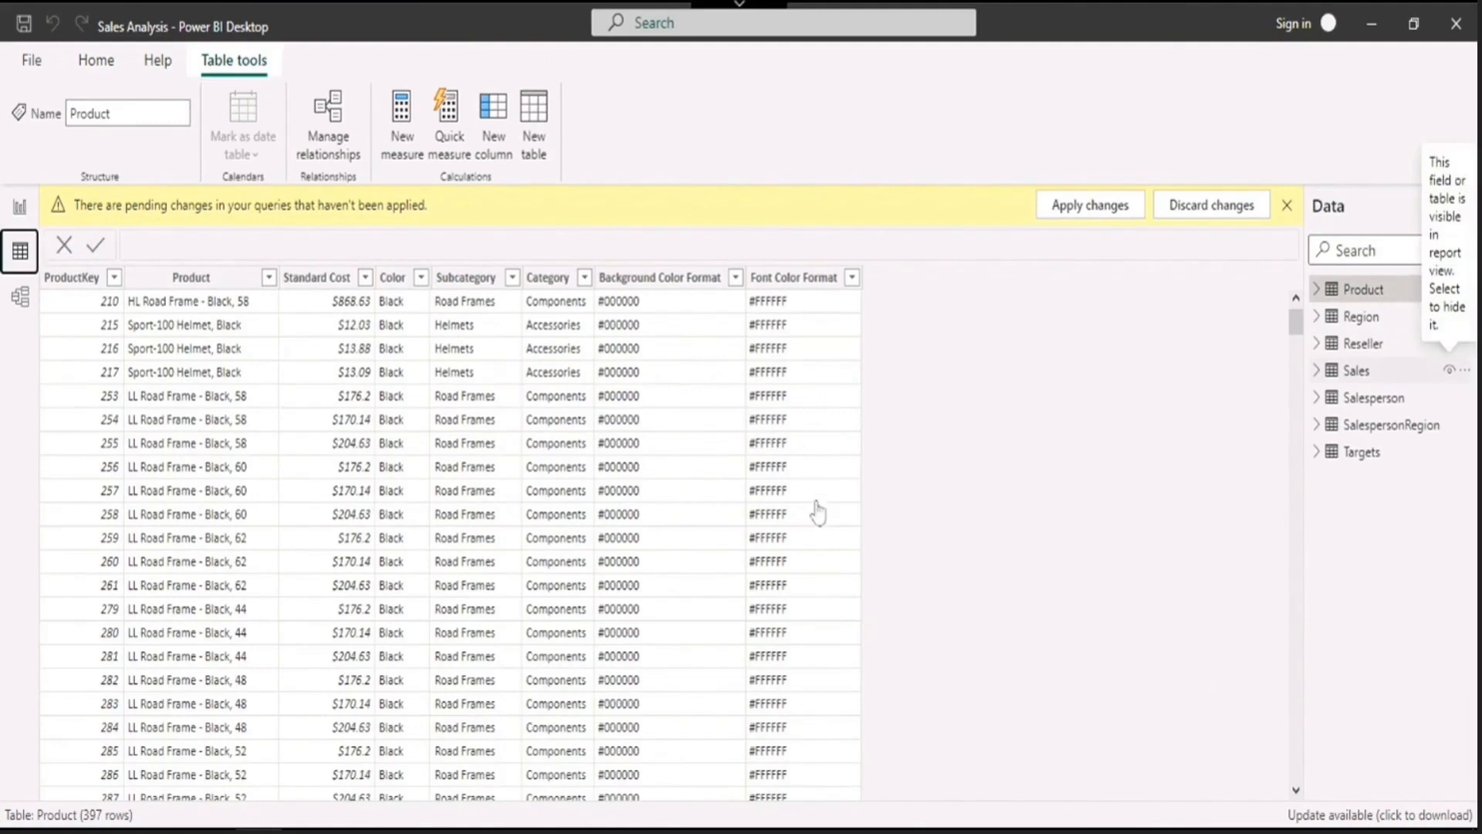
click(1324, 293)
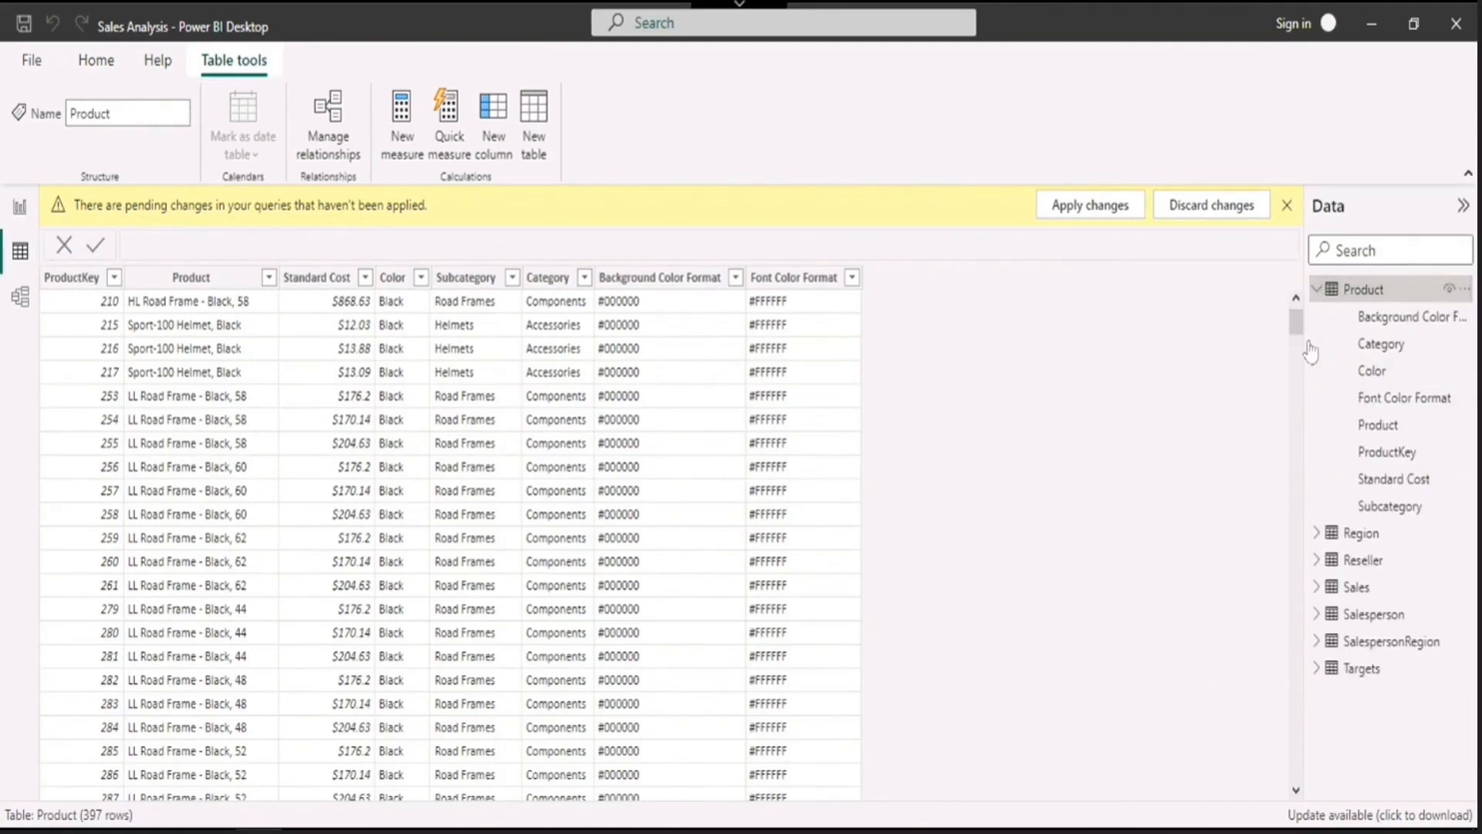
drag(1306, 351, 1208, 351)
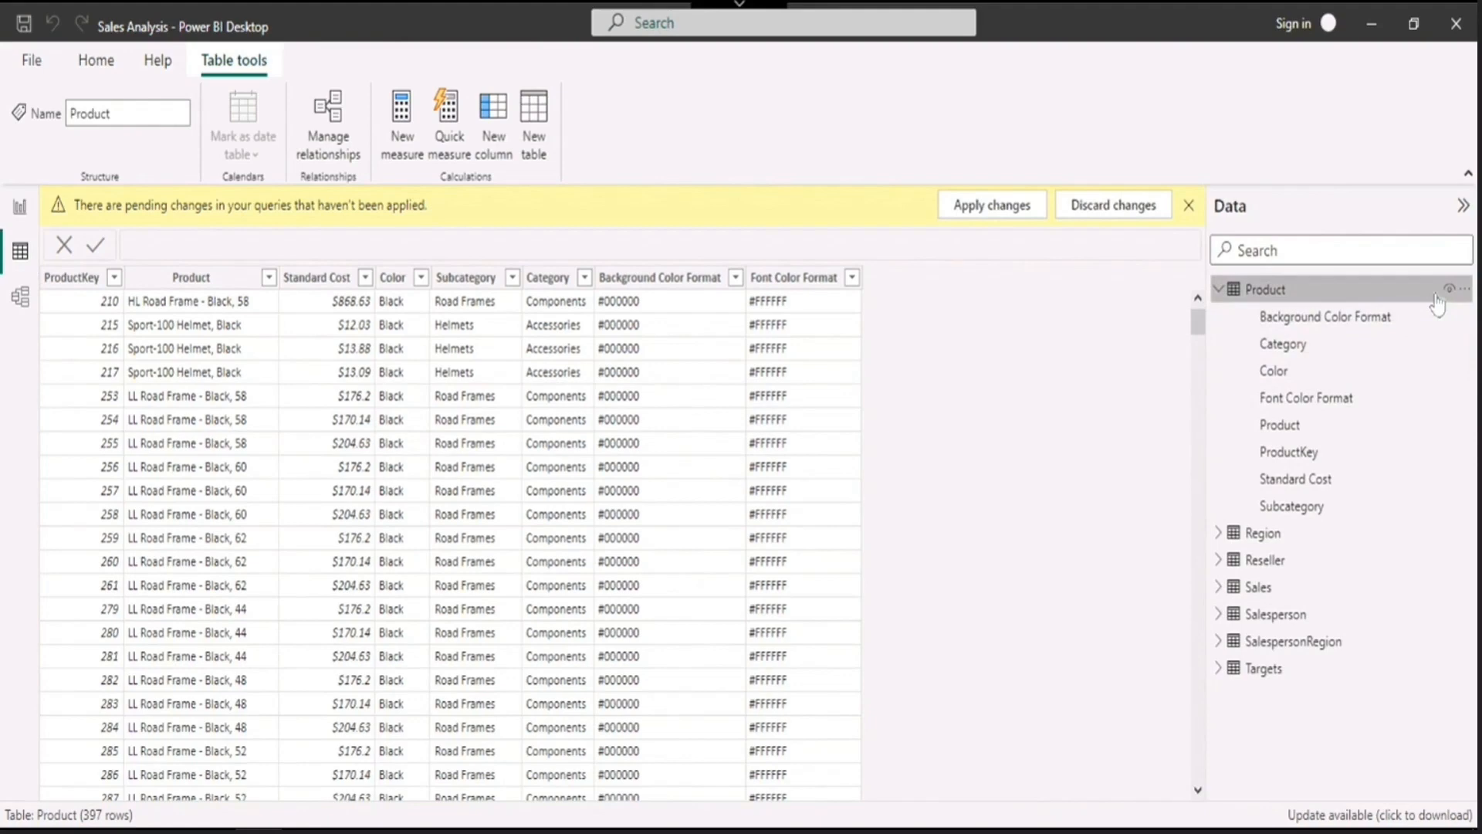
mouse_move(1437, 304)
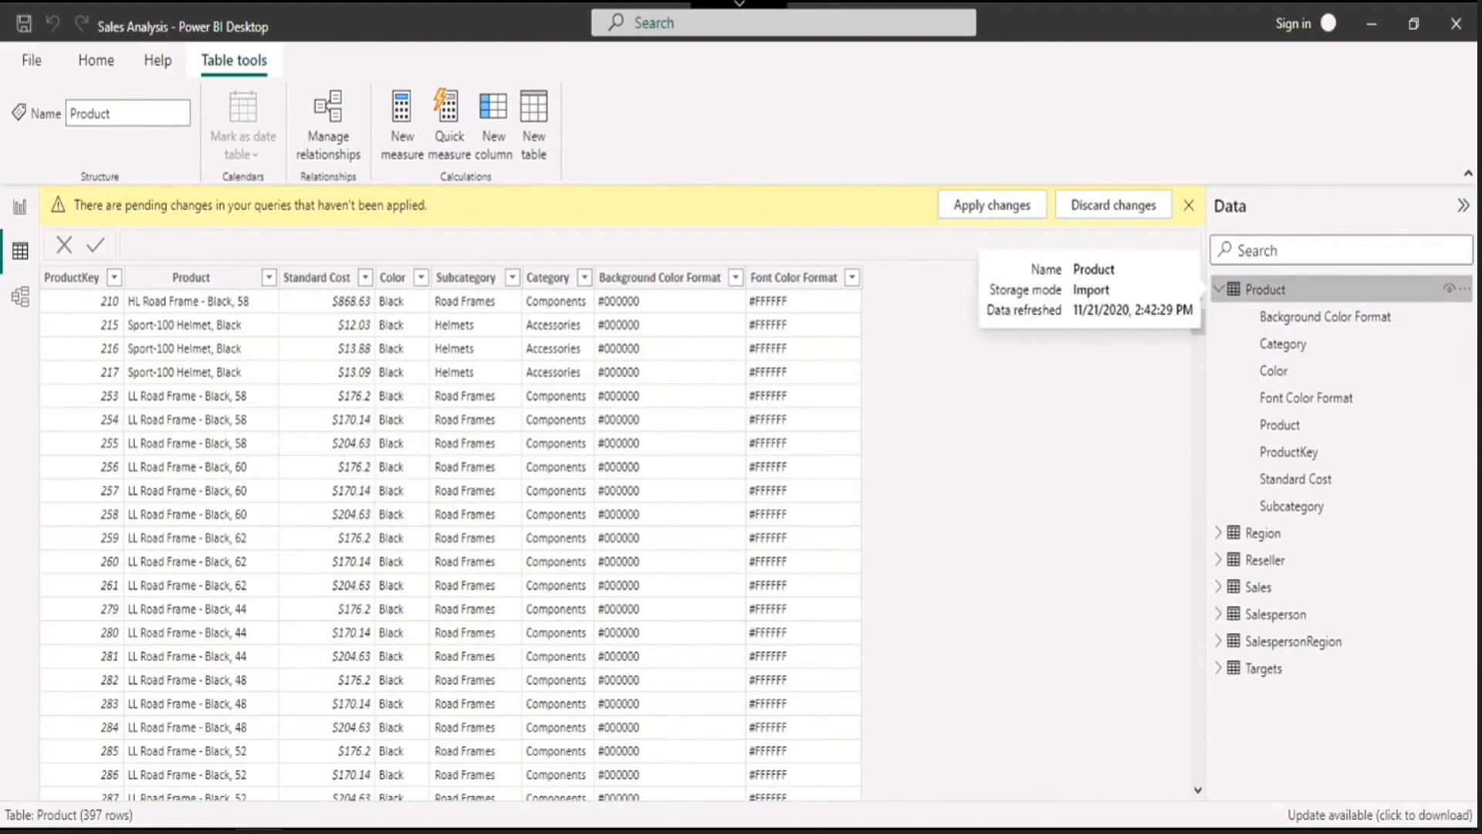
right_click(1254, 347)
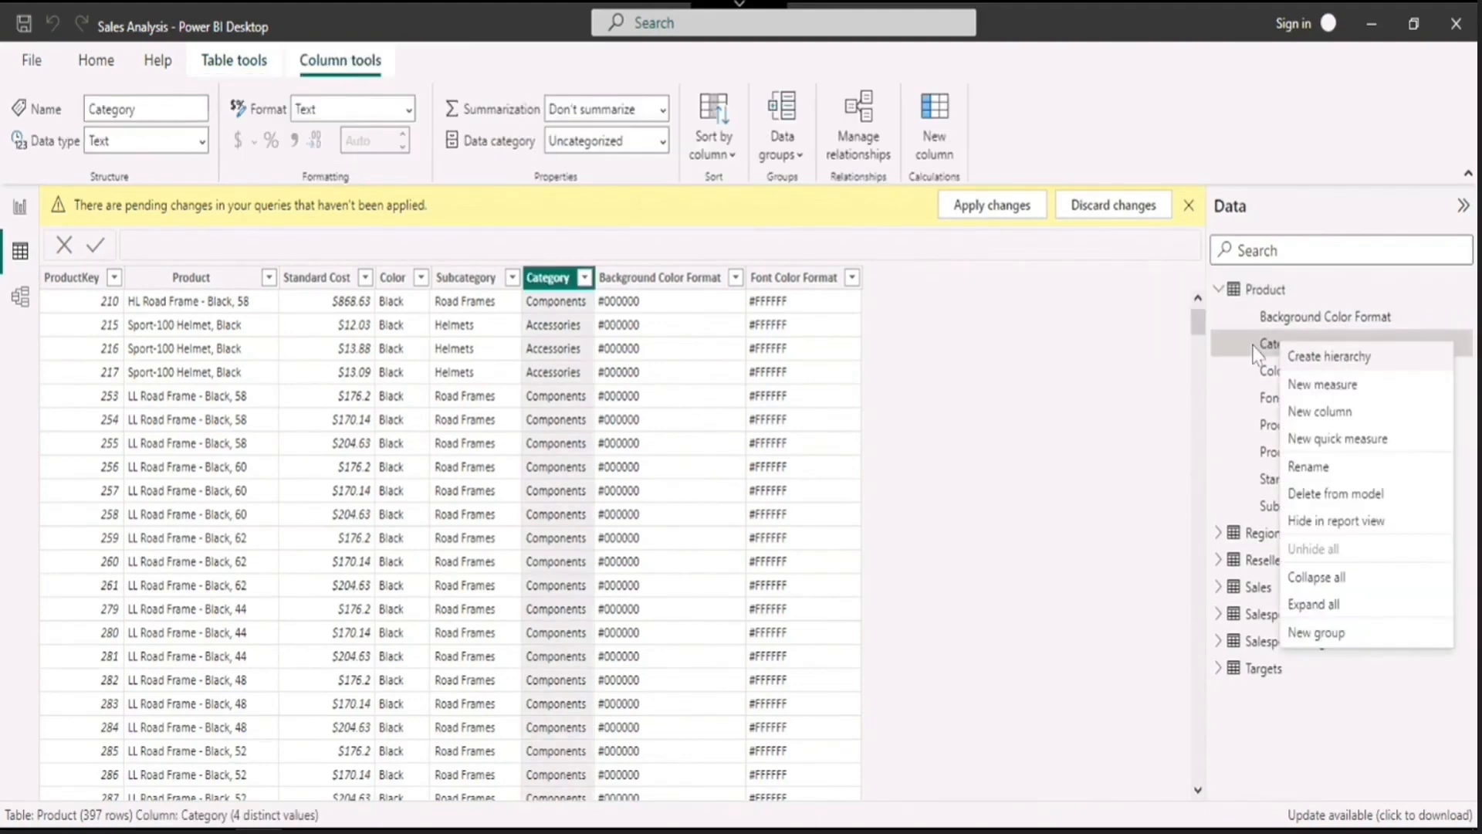
click(1319, 361)
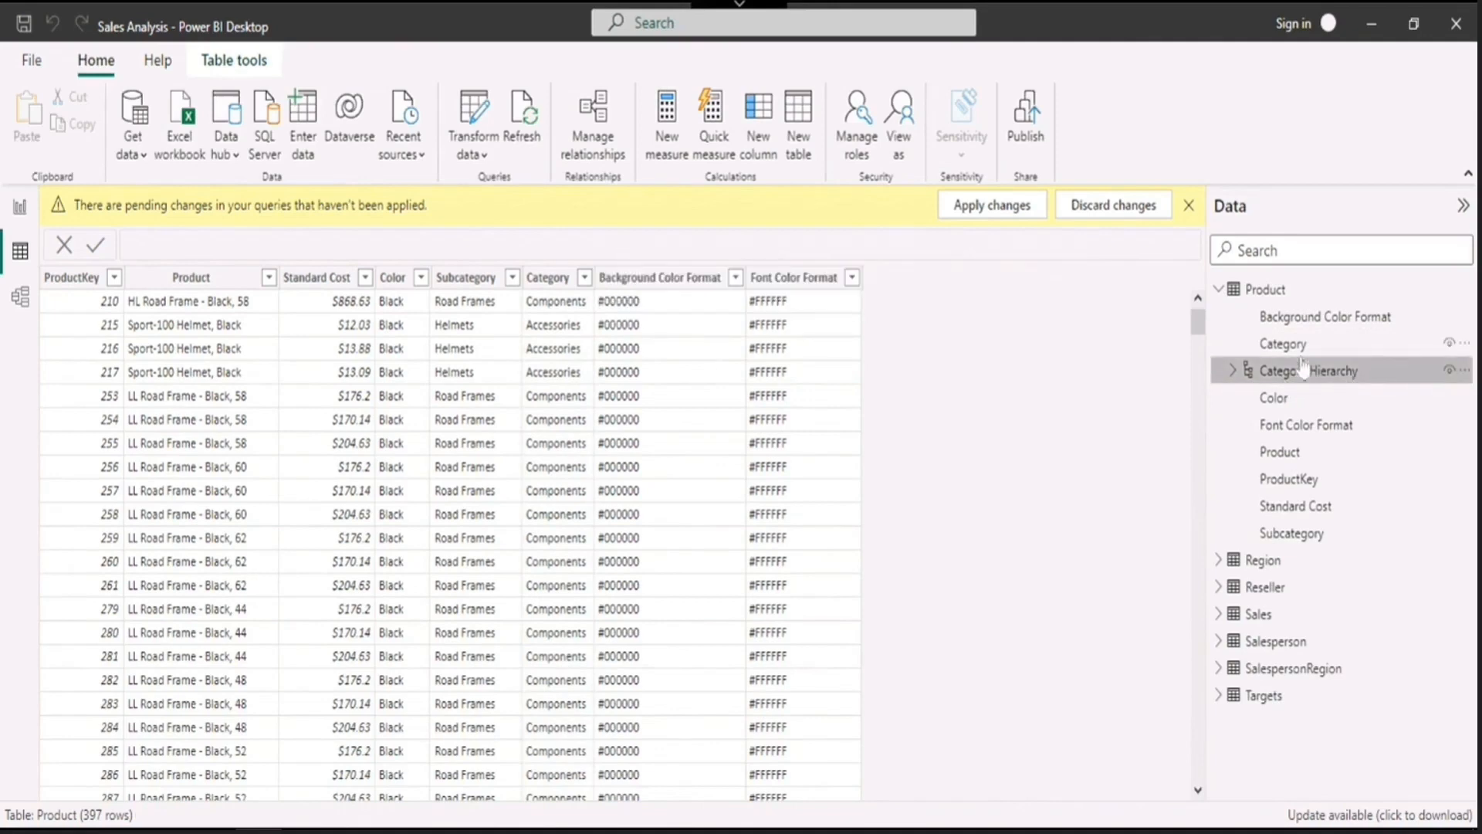
click(1233, 371)
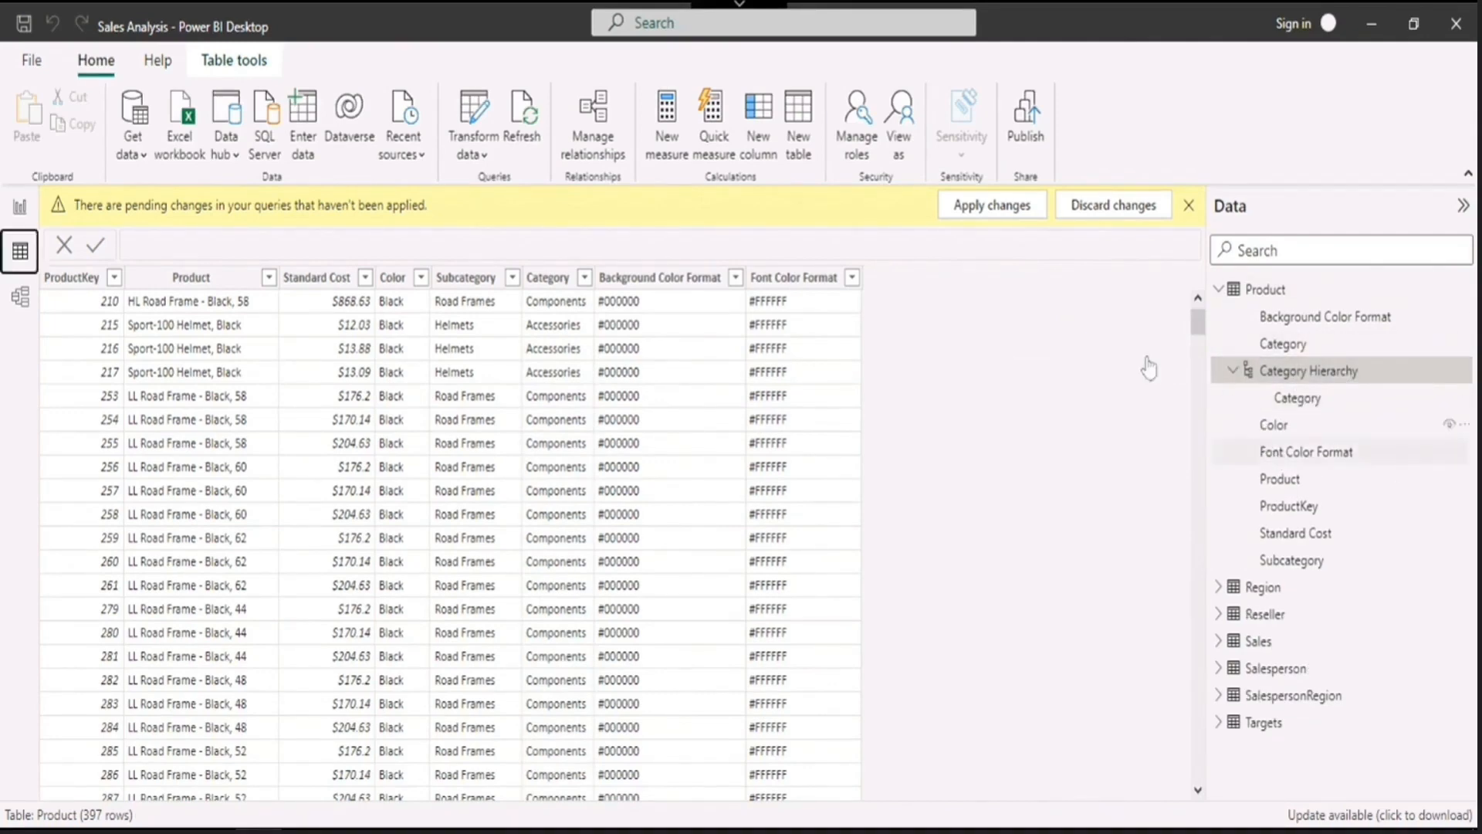
In Model view, add Subcategory as the second level of Category Hierarchy and apply the level changes
click(19, 299)
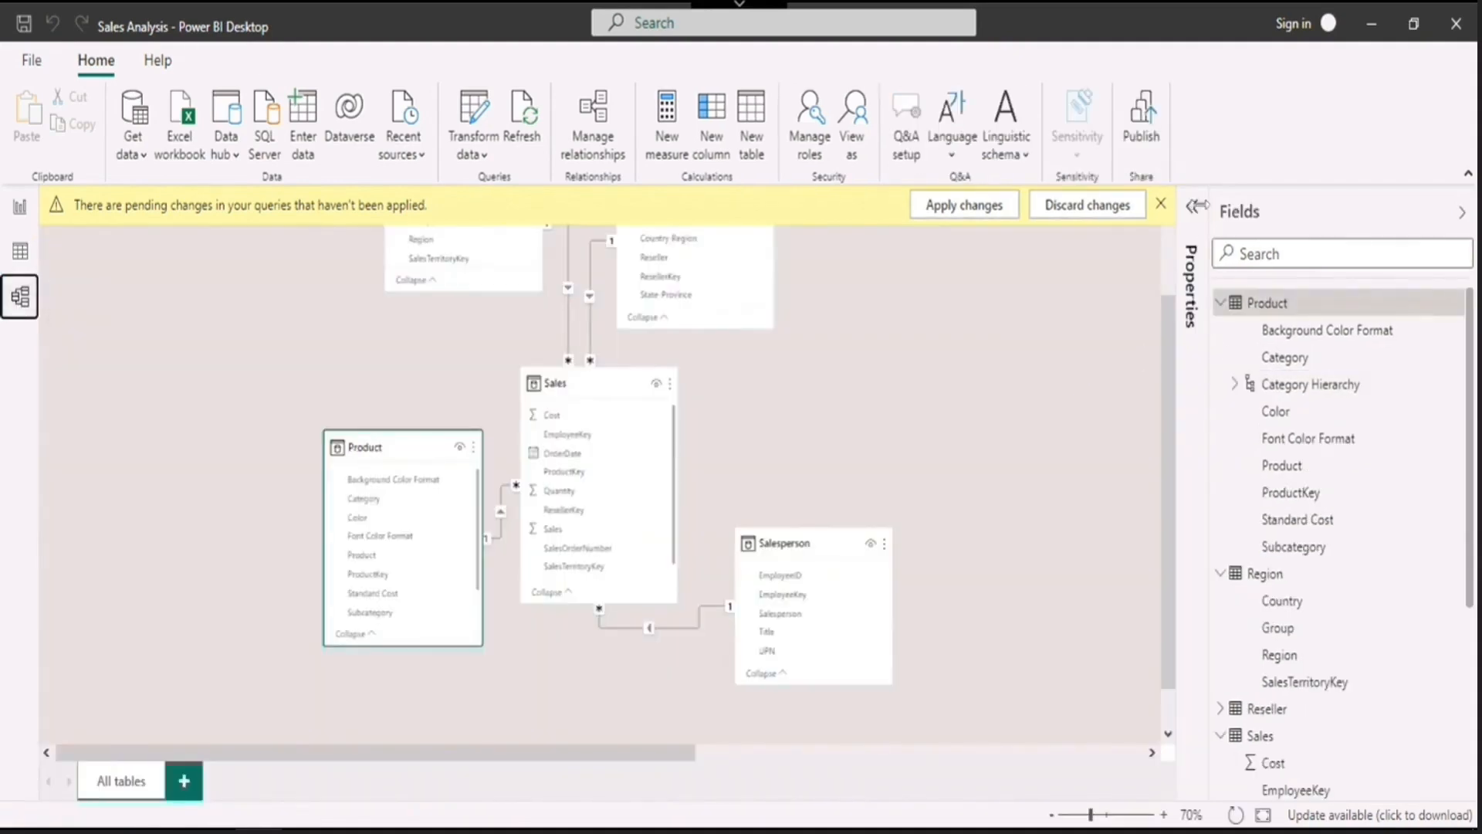
click(1194, 210)
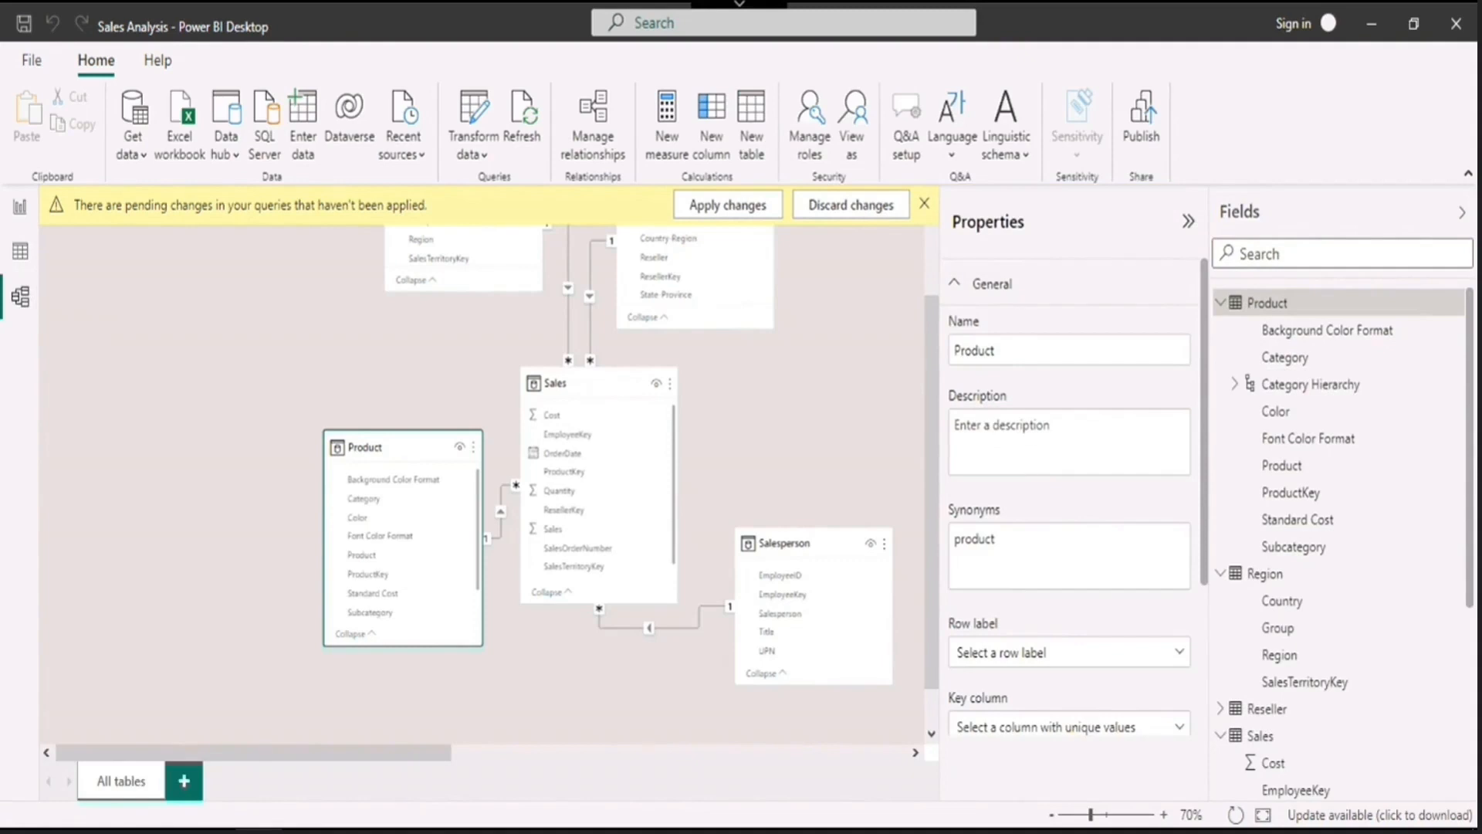
scroll(1026, 467, down, 3)
scroll(1031, 463, up, 3)
mouse_move(379, 448)
click(1340, 395)
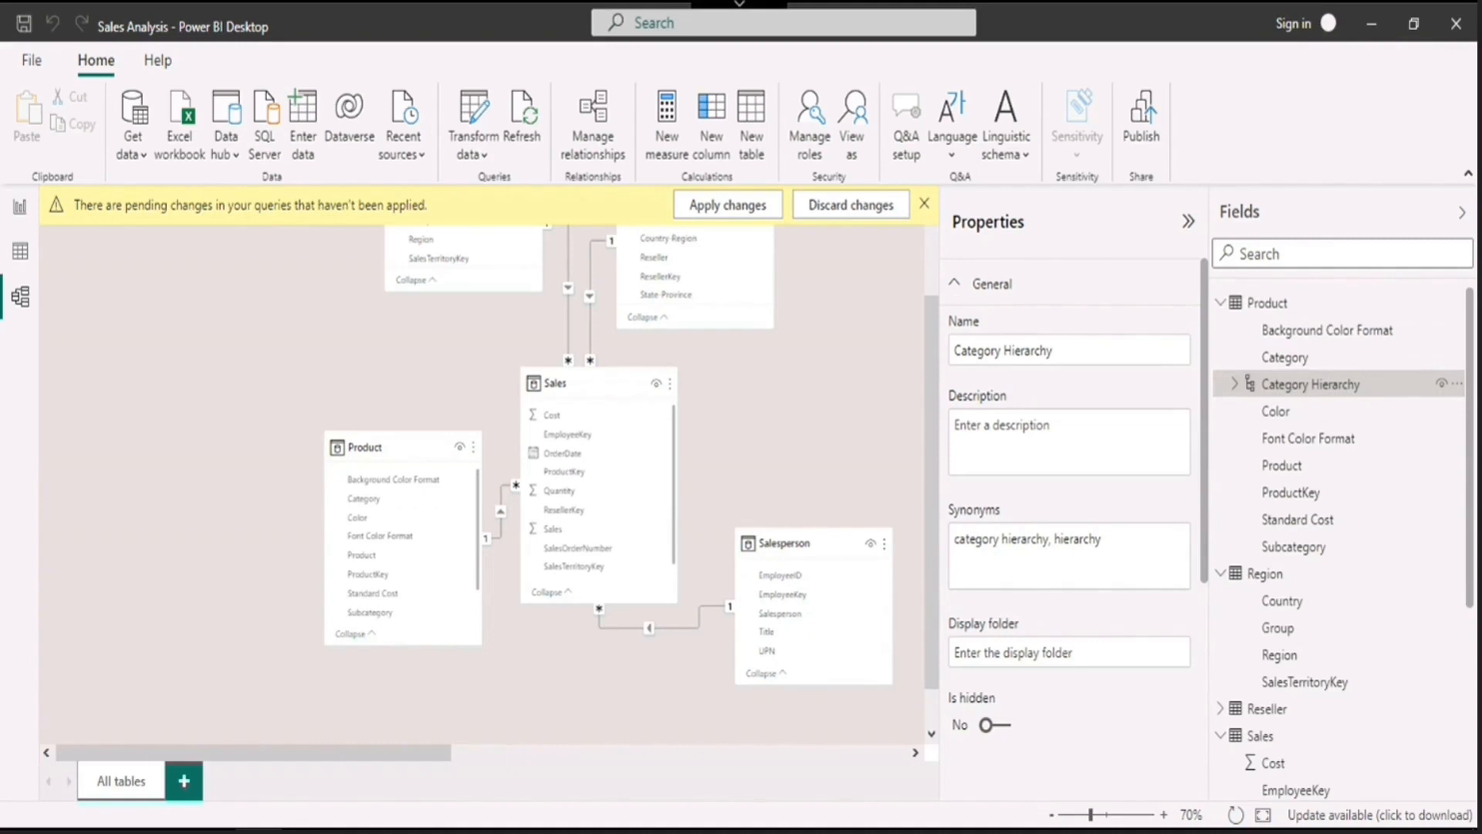
scroll(1088, 506, down, 3)
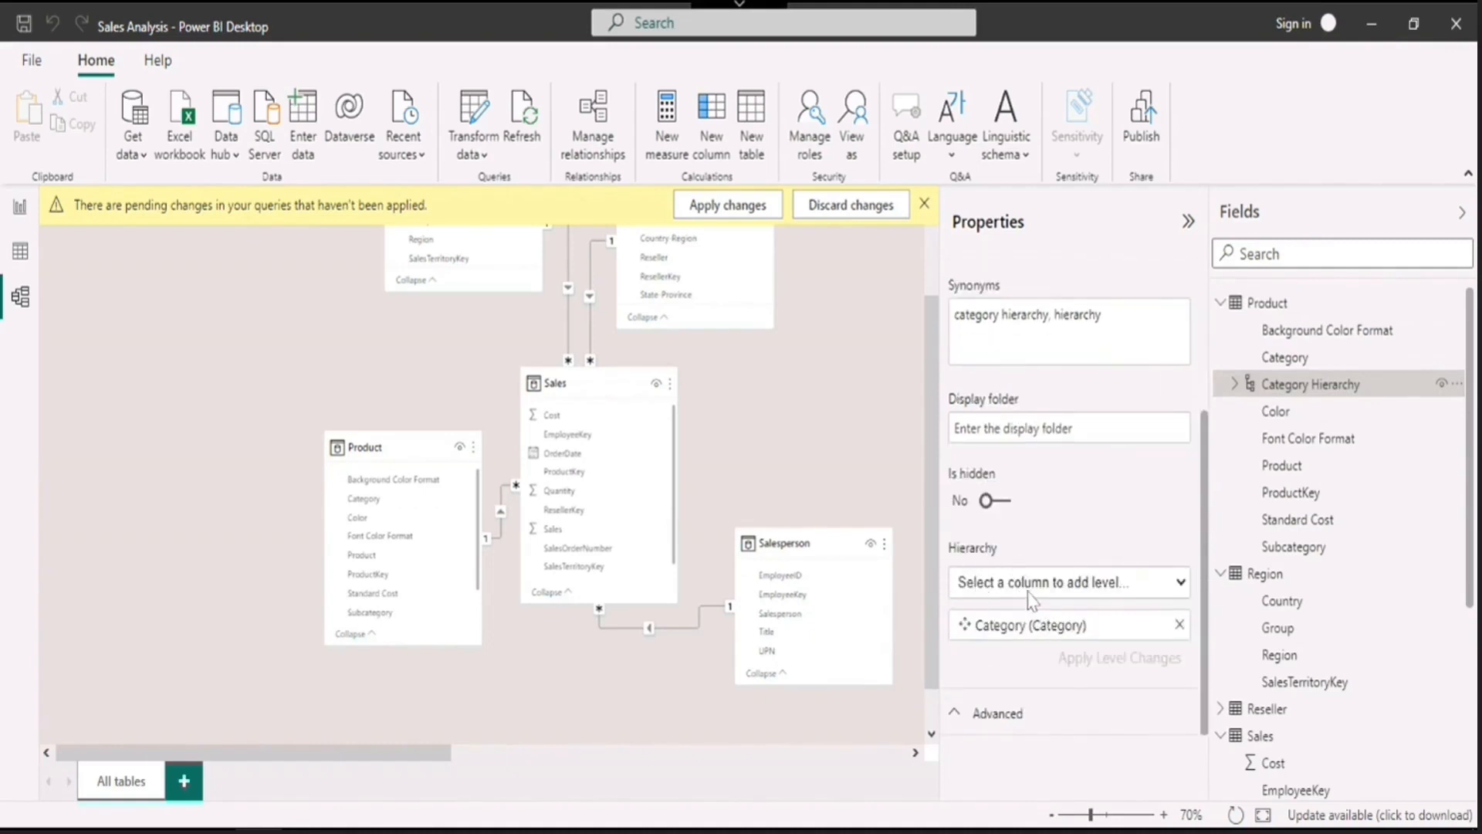
click(1119, 594)
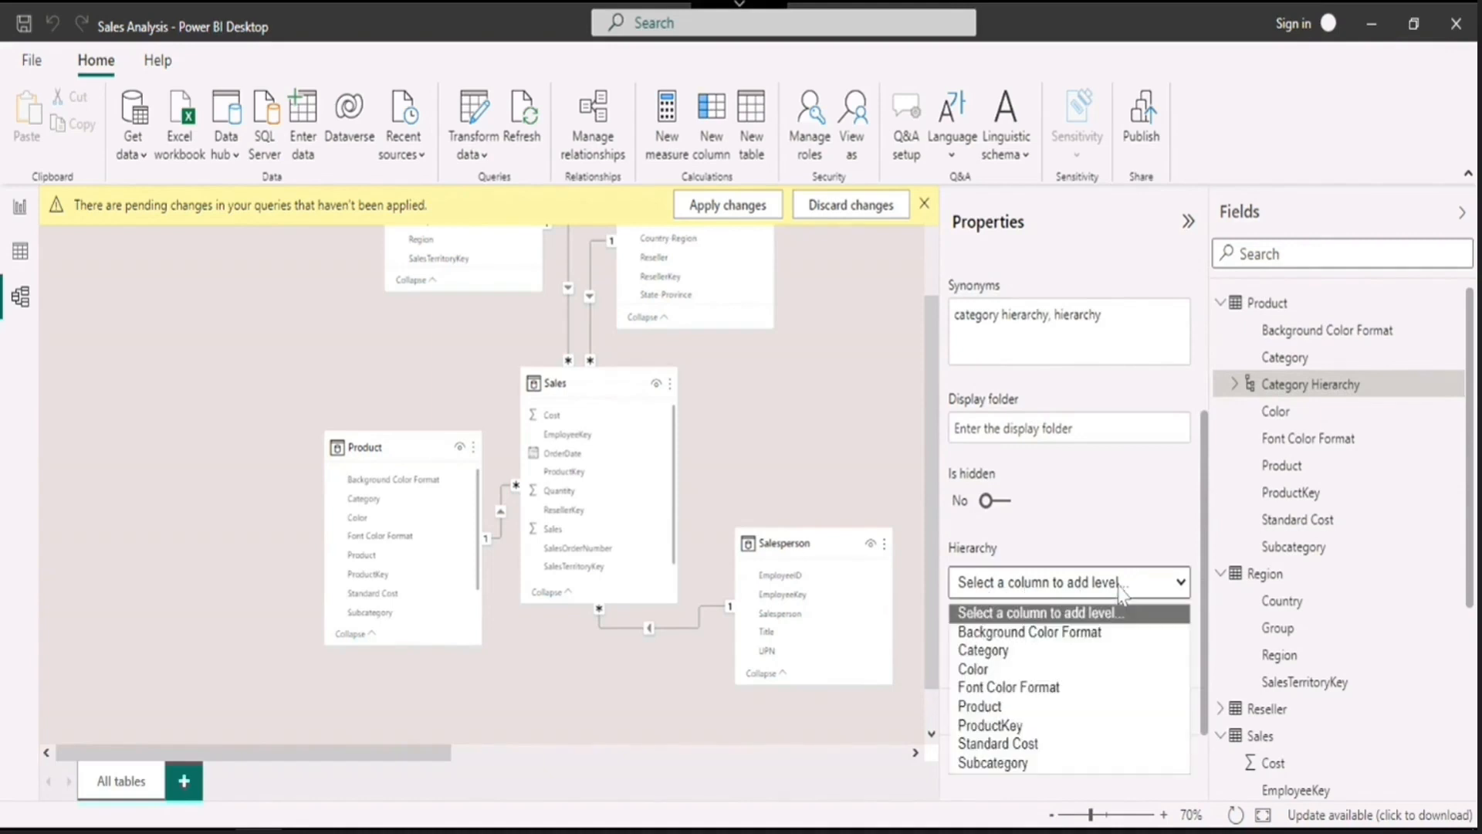
click(1006, 765)
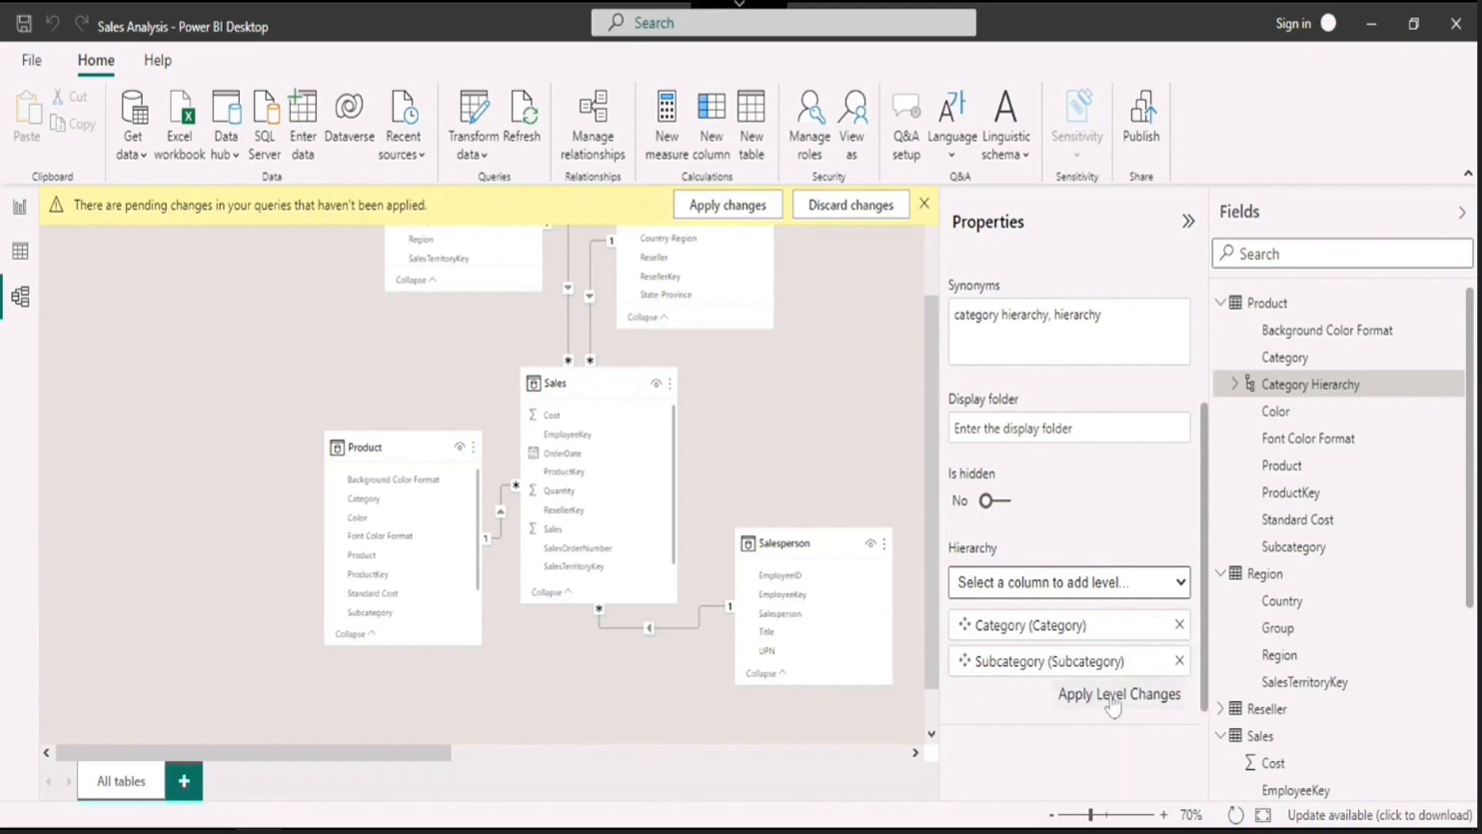
click(1112, 698)
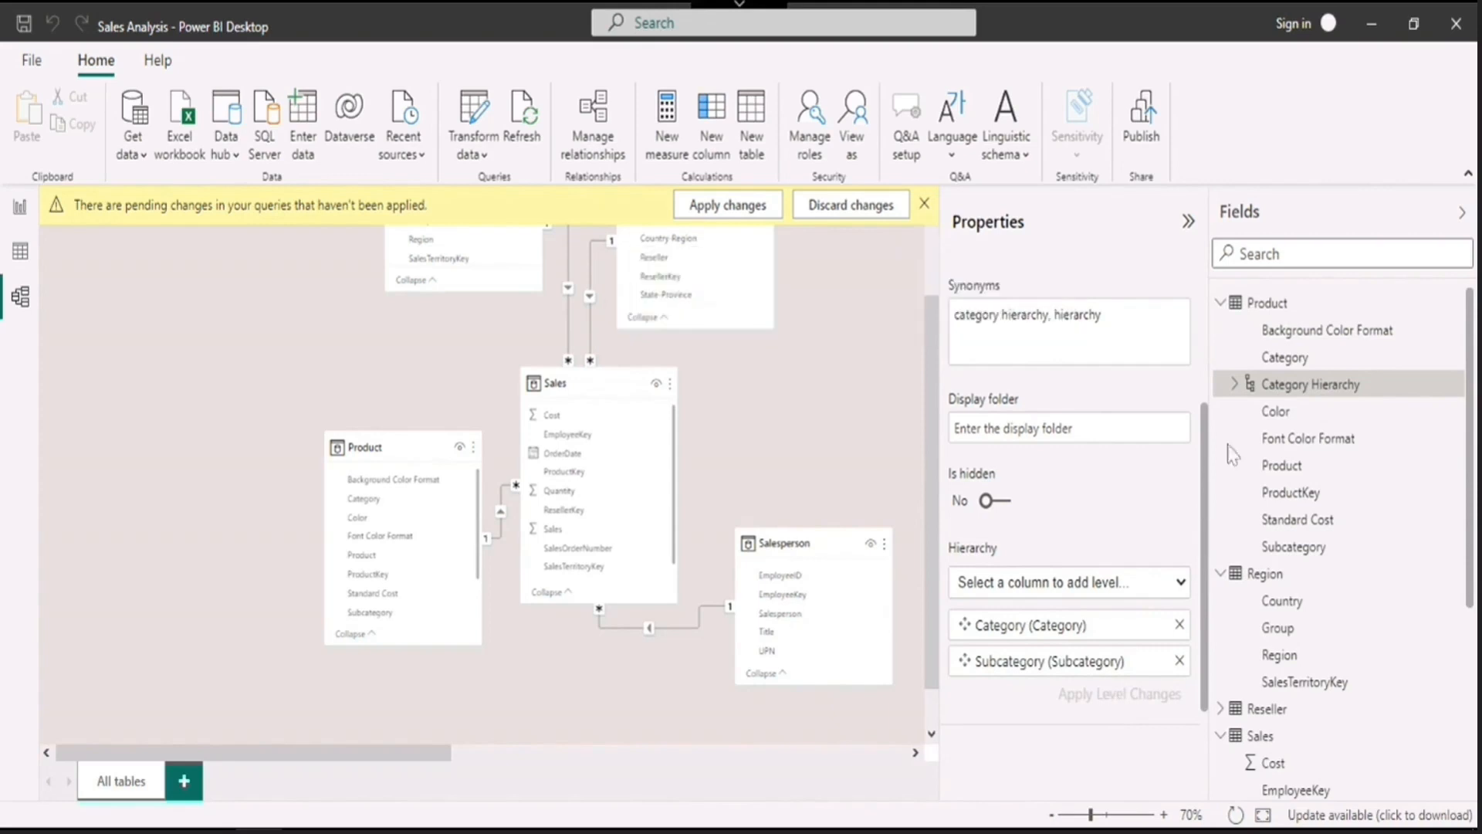
Examine the levels of Category Hierarchy against the separate Category and Subcategory columns of the Product table
click(1235, 385)
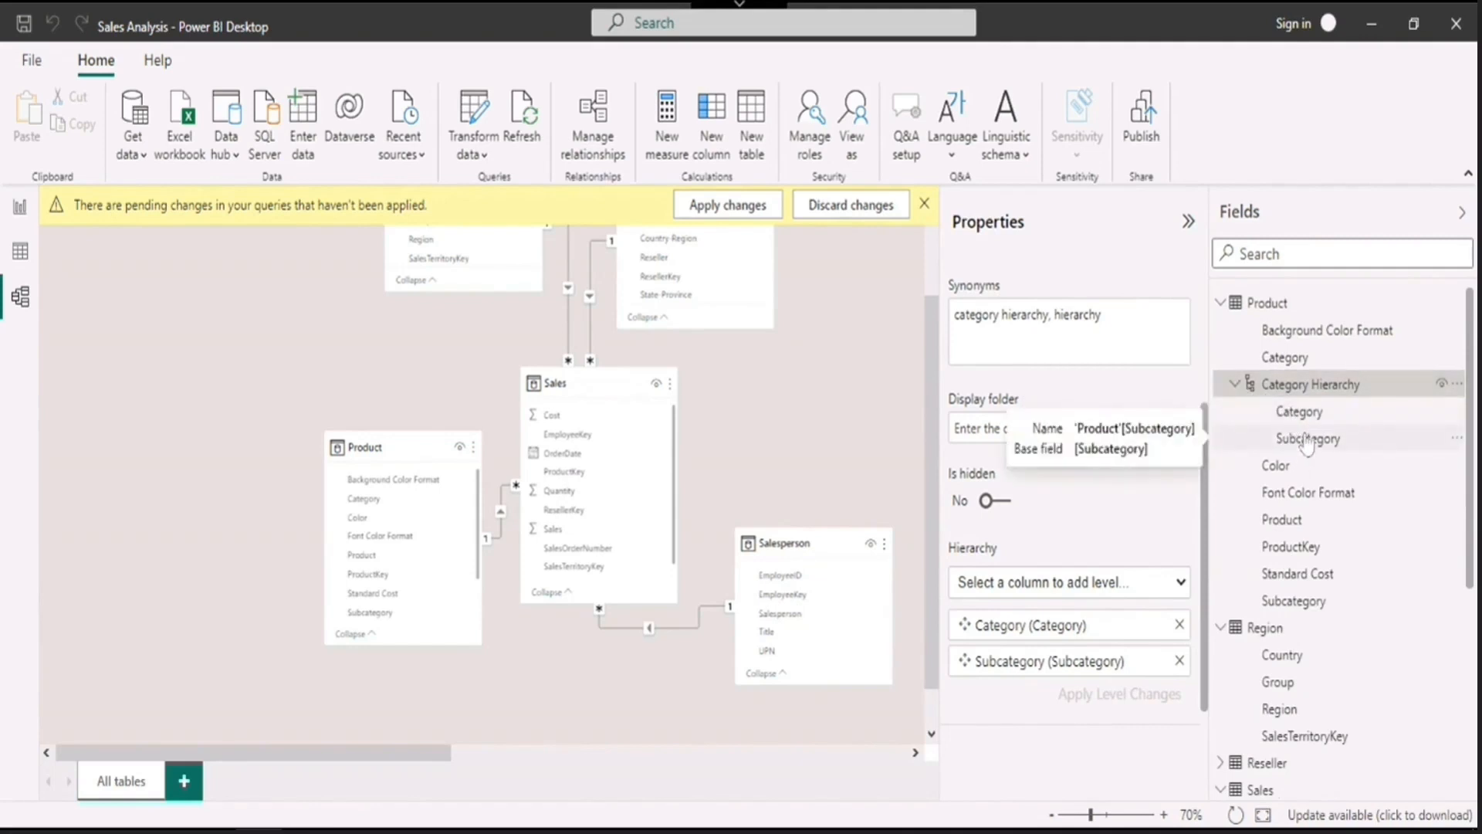
click(1285, 367)
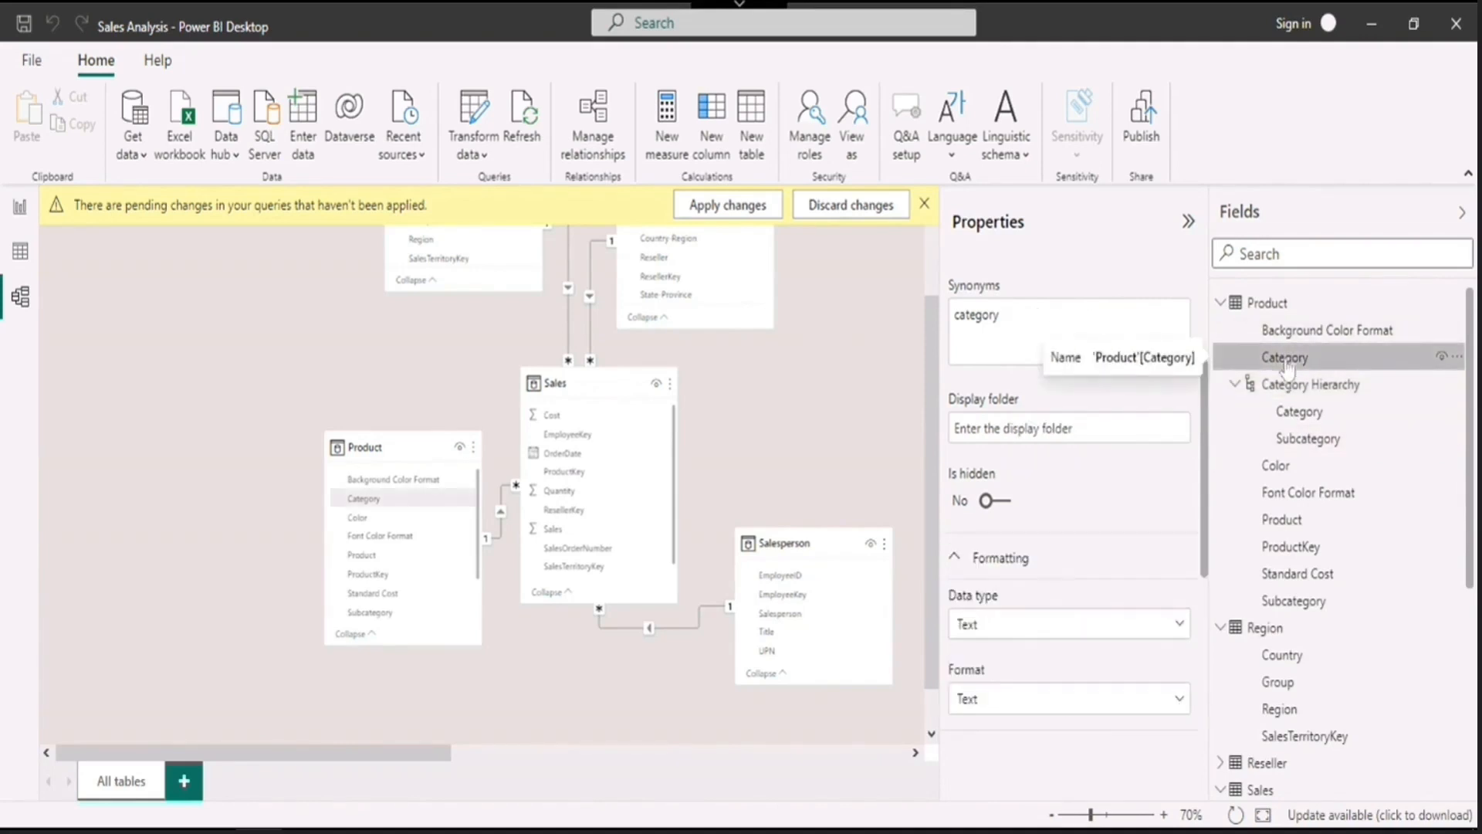
click(1310, 606)
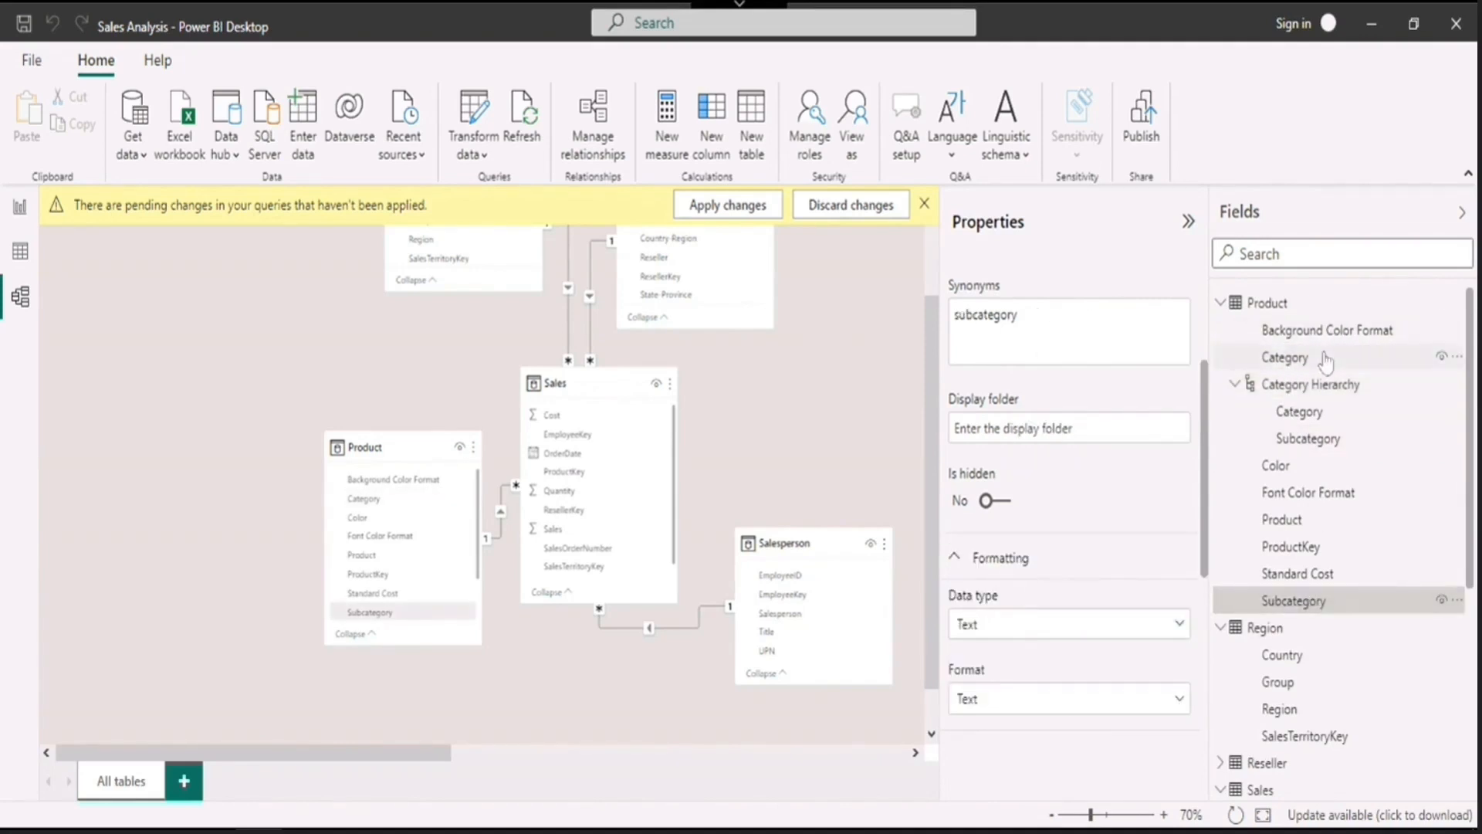
click(1236, 384)
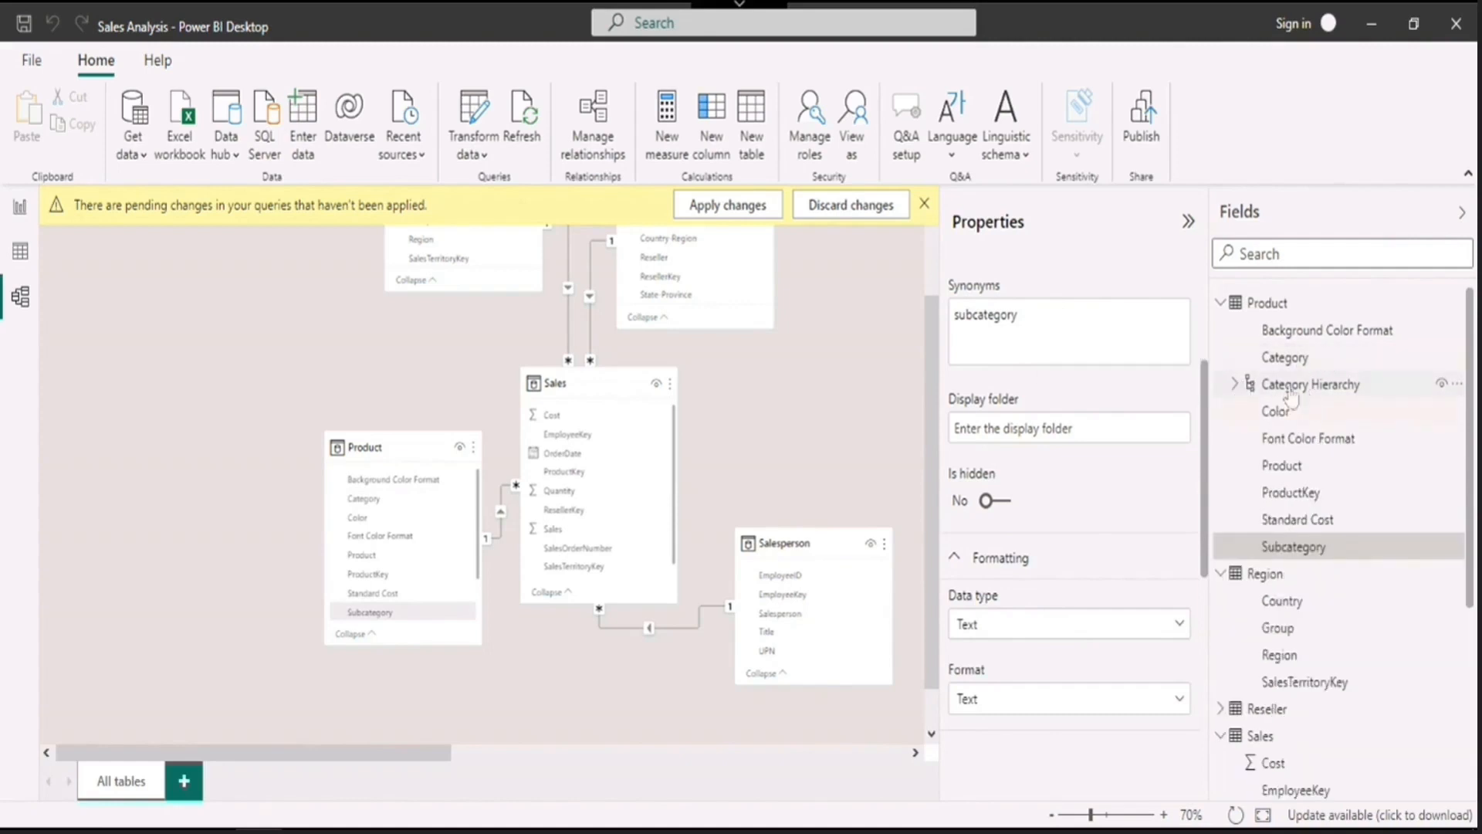
click(1236, 384)
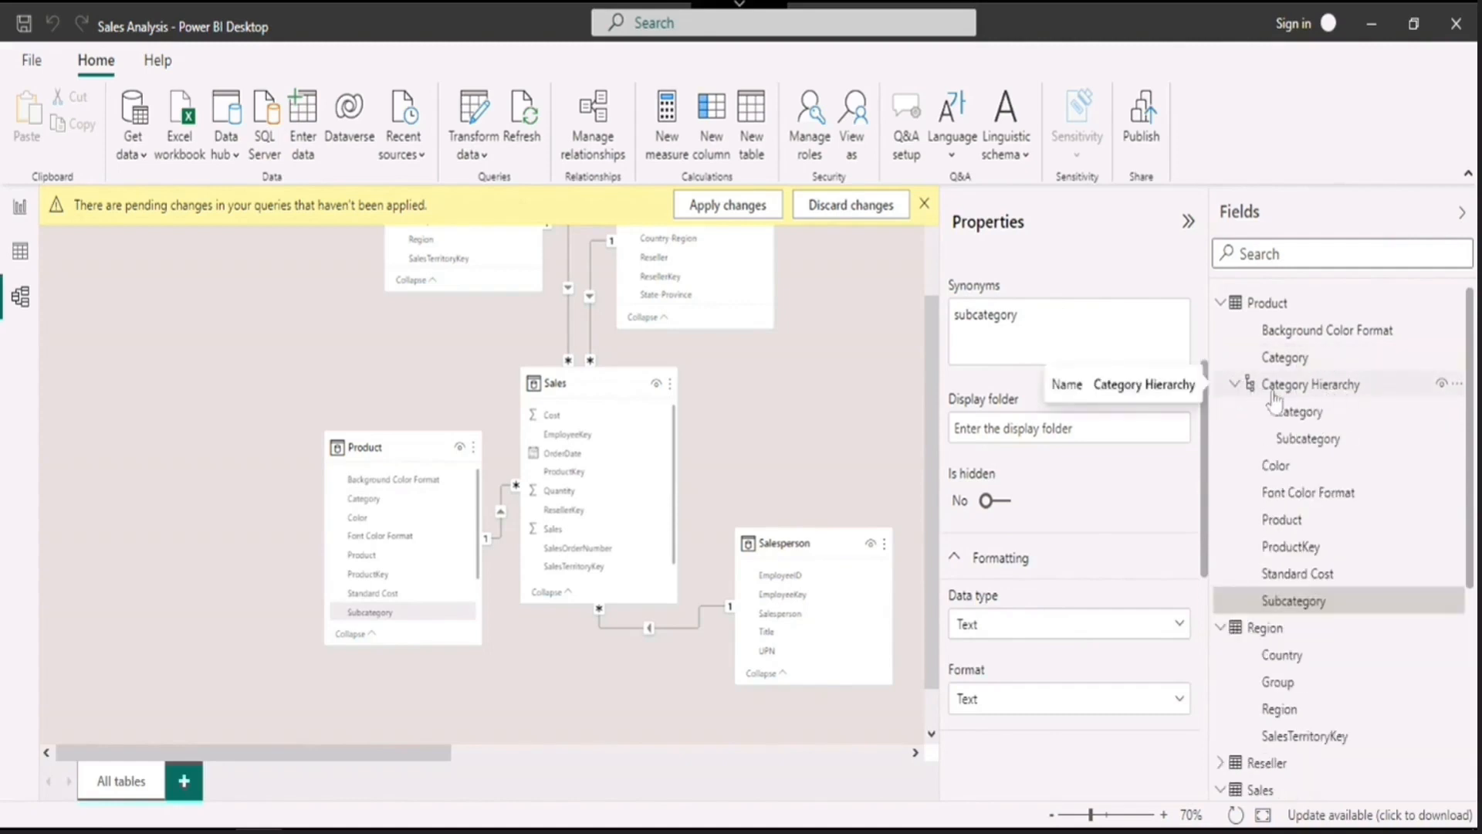
click(1236, 384)
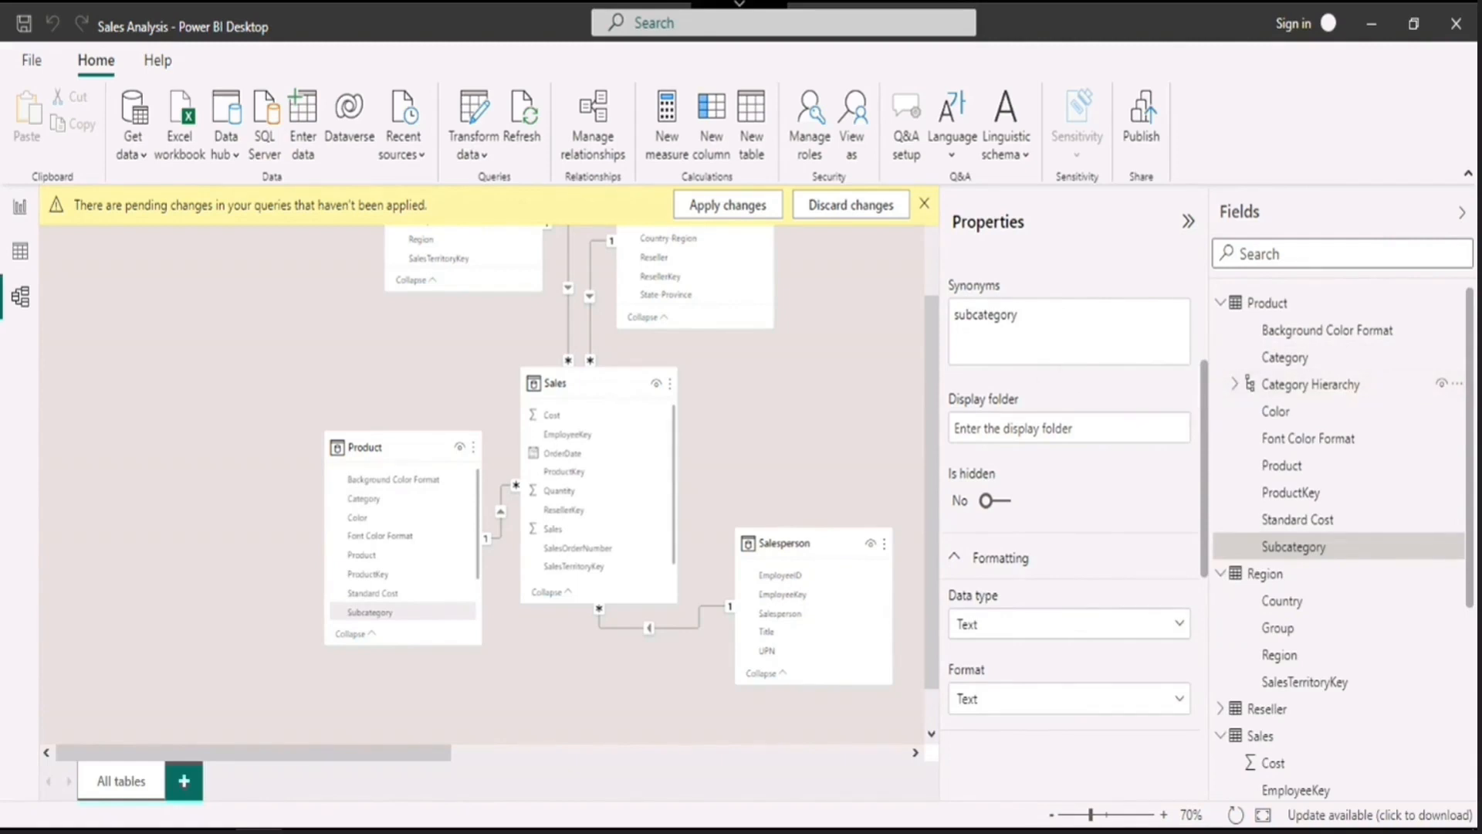
Add Product as the third level of Category Hierarchy, apply the level changes and expand the hierarchy
click(1282, 384)
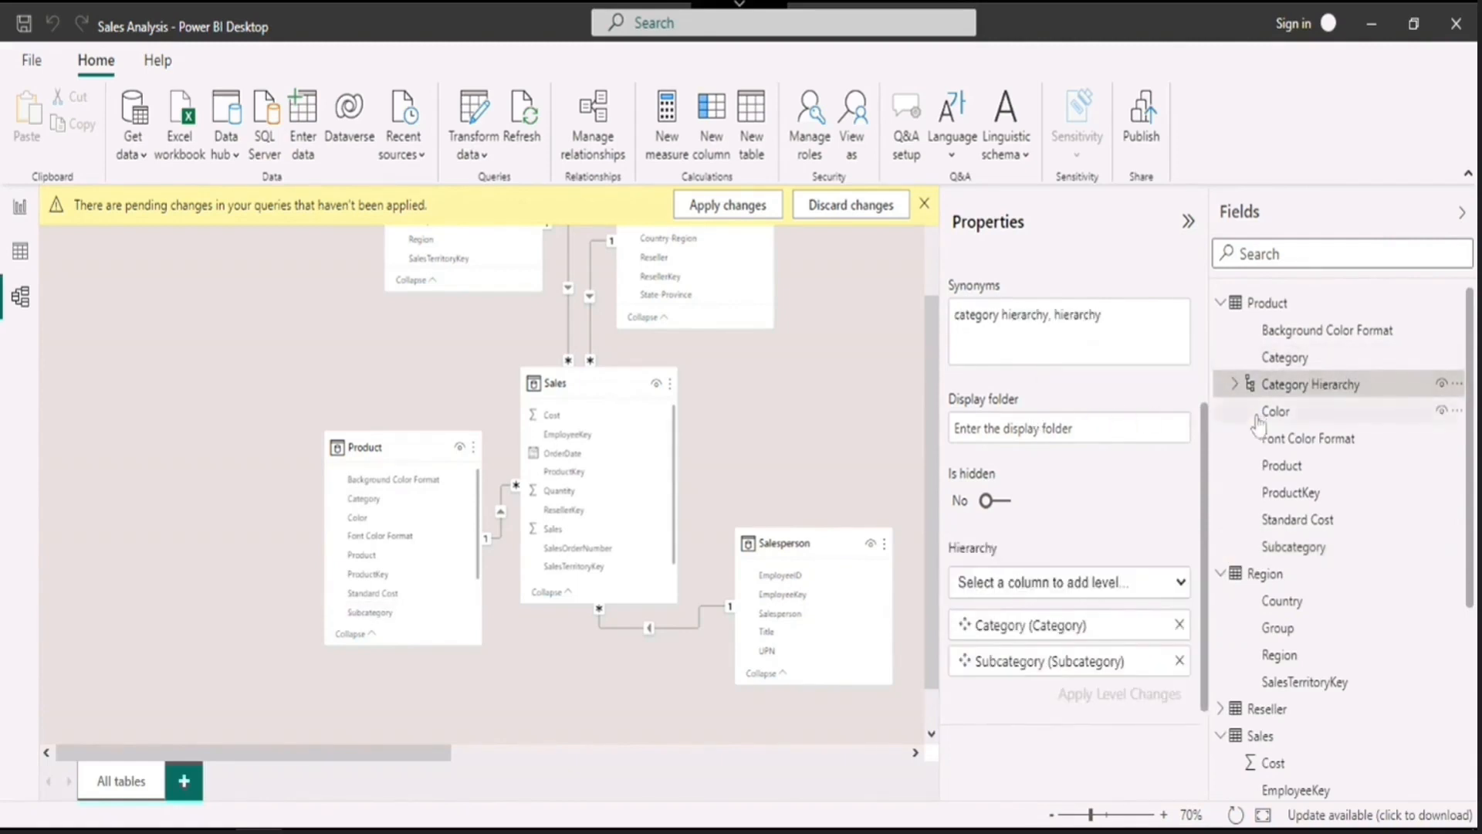
click(1102, 585)
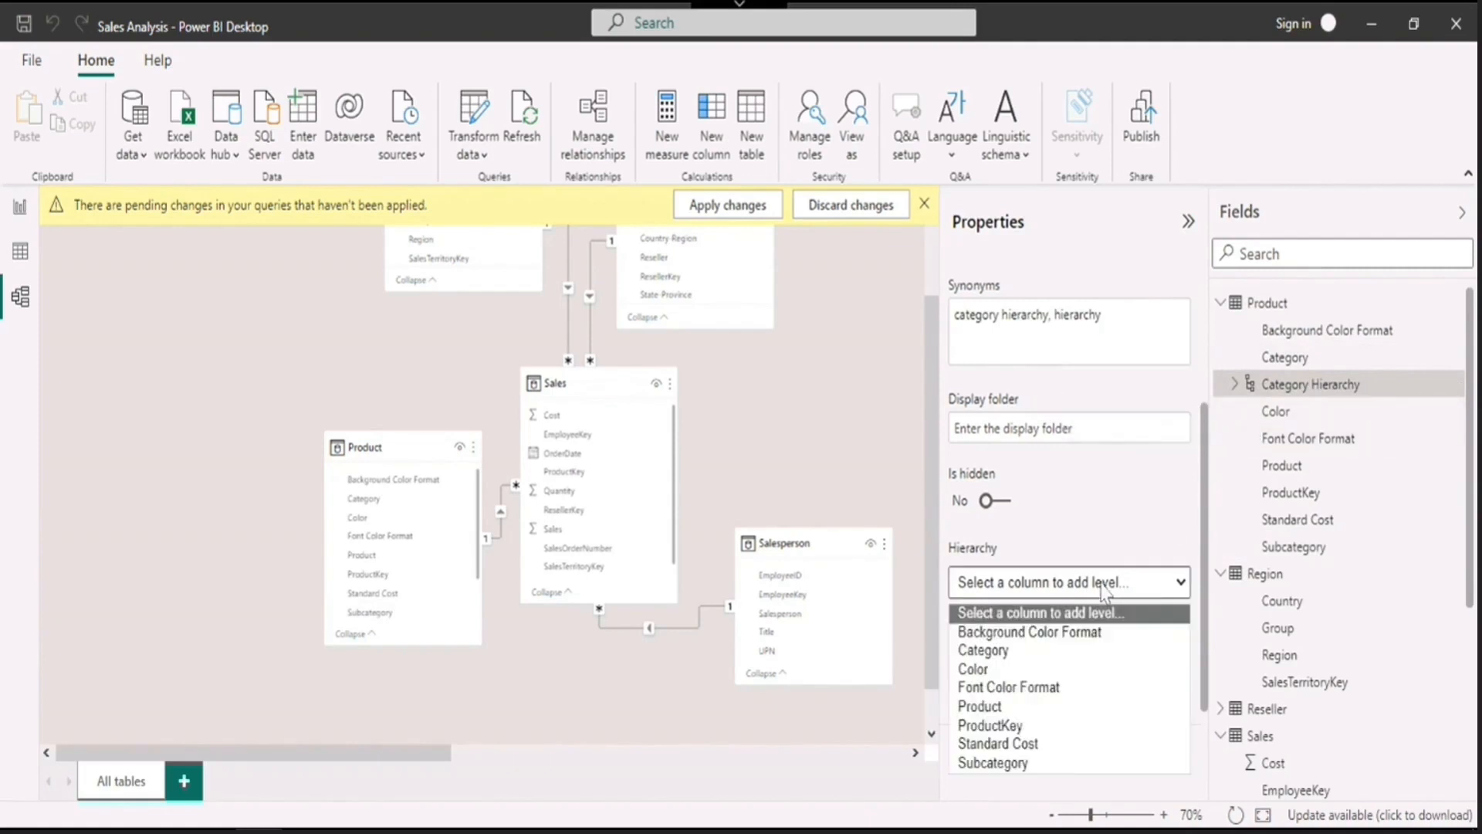
click(1035, 706)
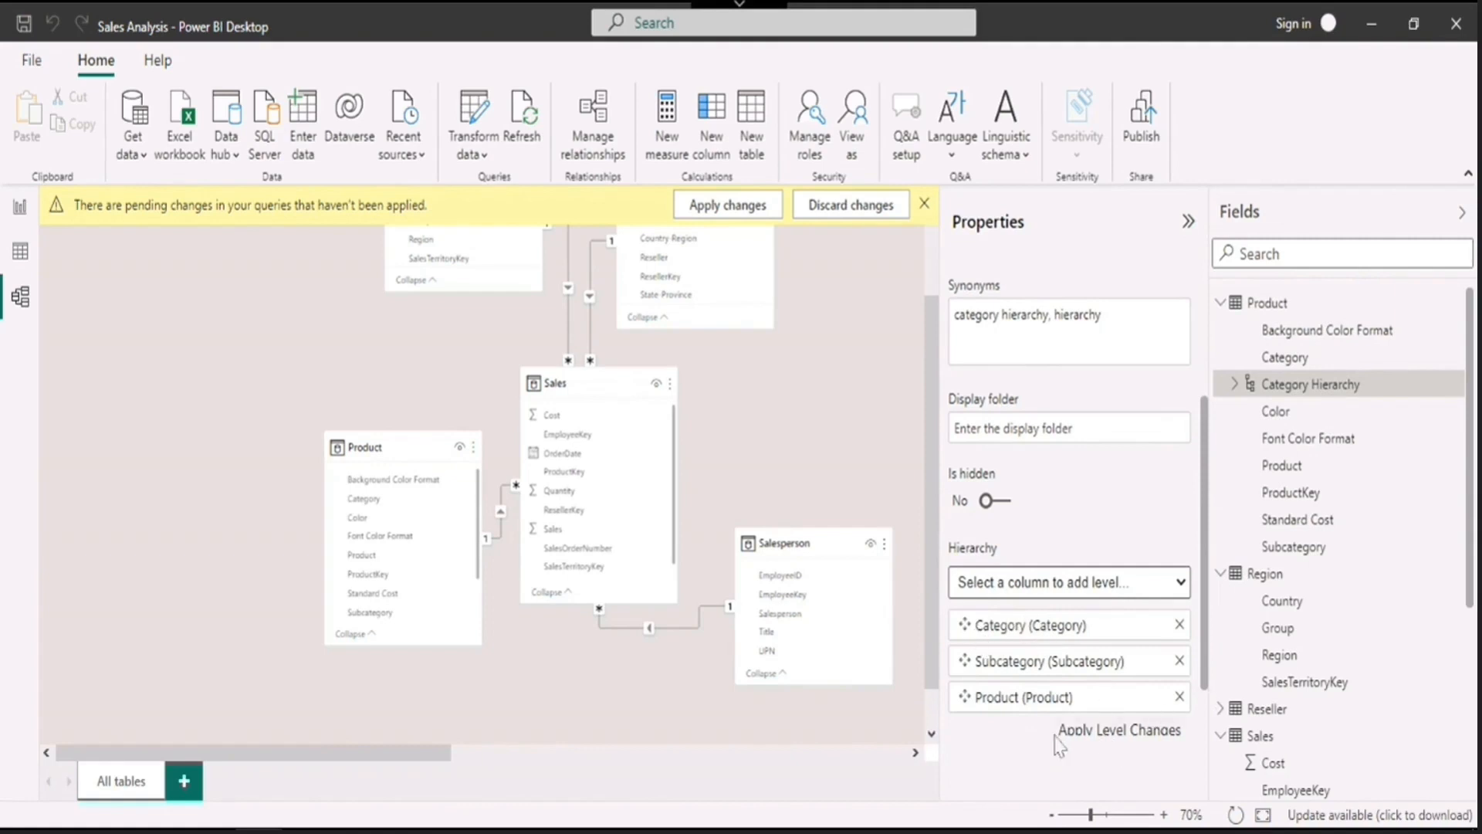
click(1127, 730)
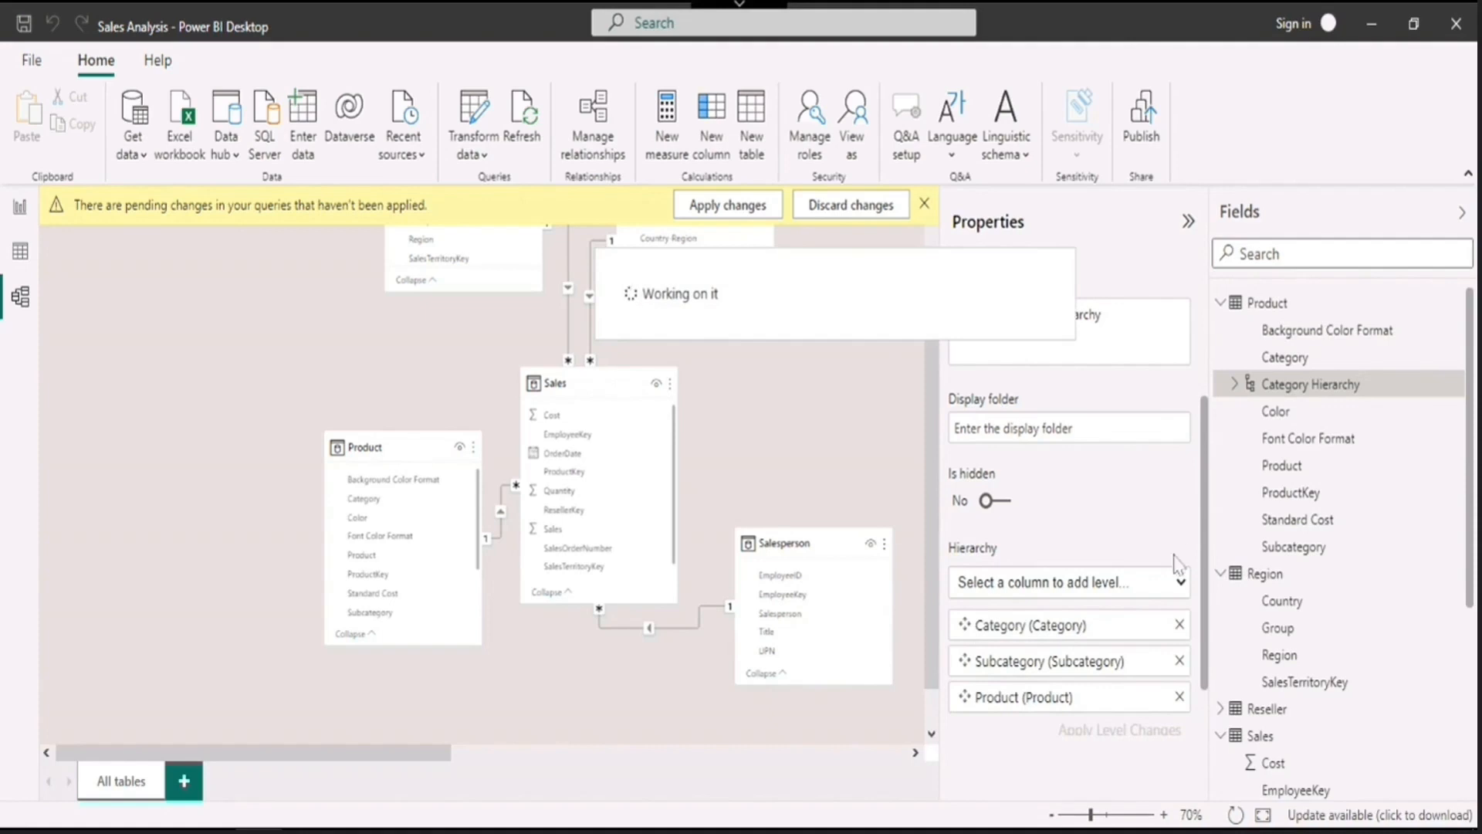
click(1234, 384)
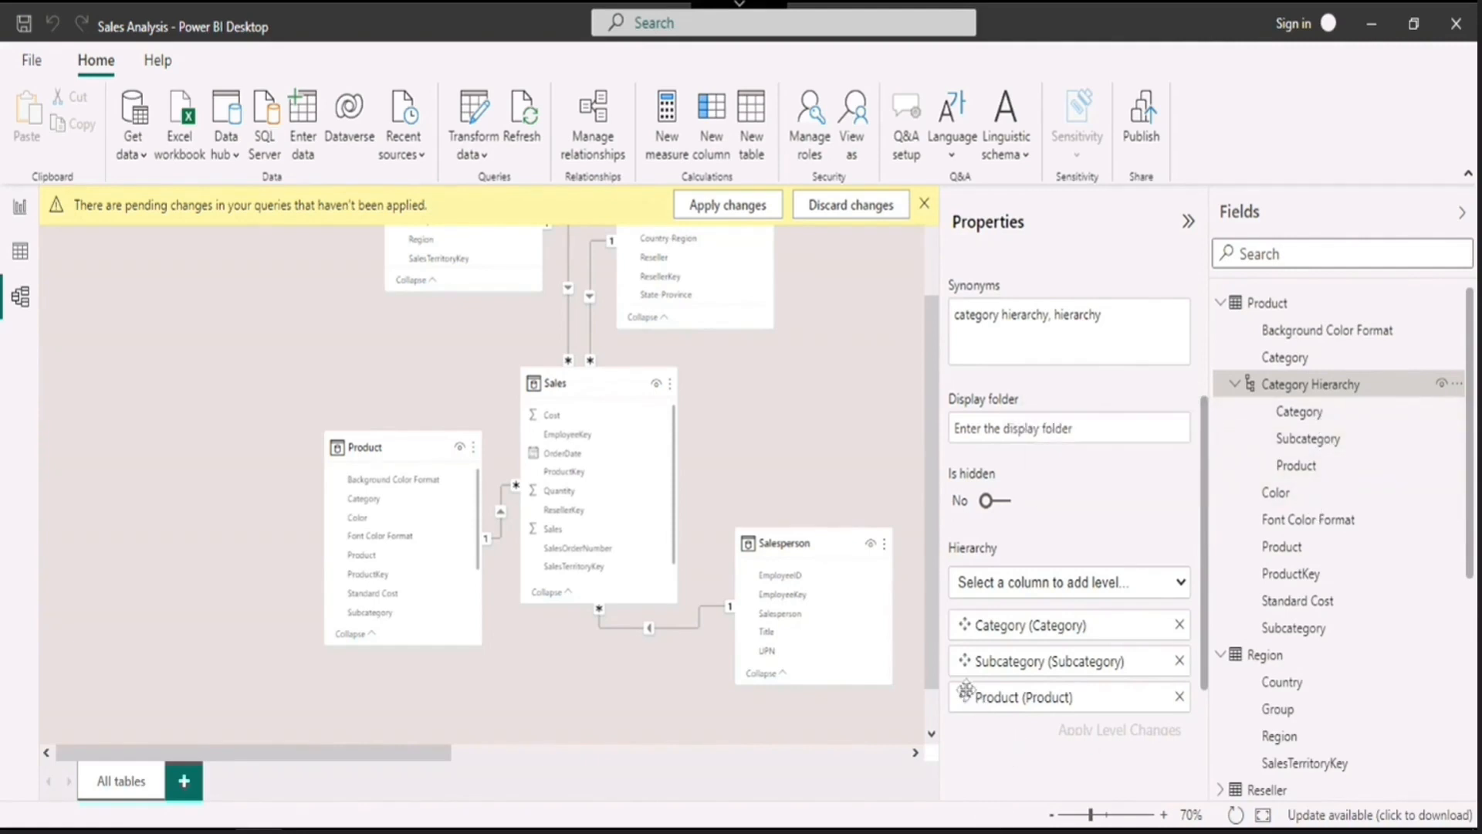
Try applying Category Hierarchy with Subcategory below Product, and restore the applied order Category, Subcategory, Product
drag(965, 664, 965, 698)
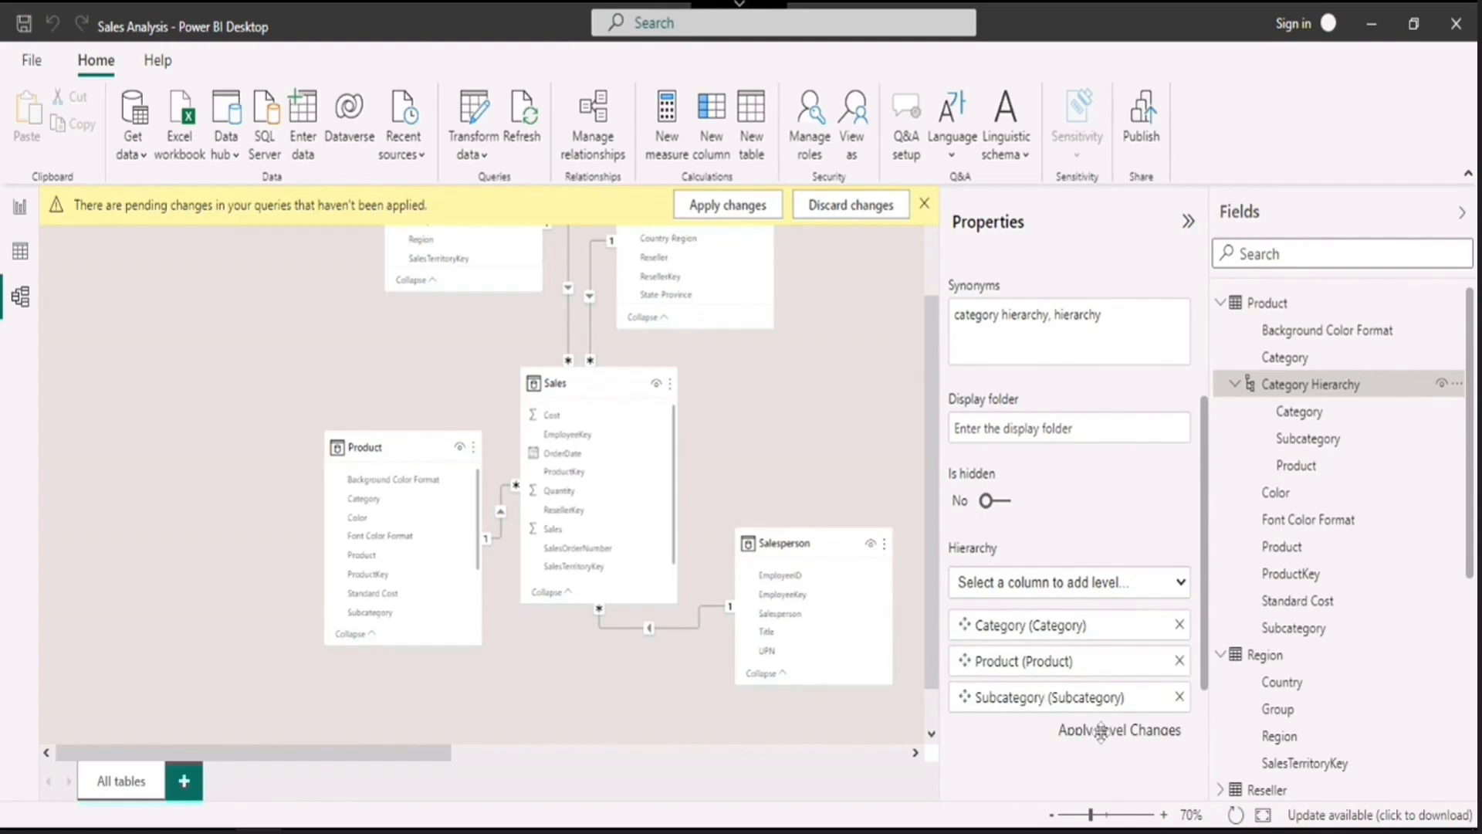
click(1102, 732)
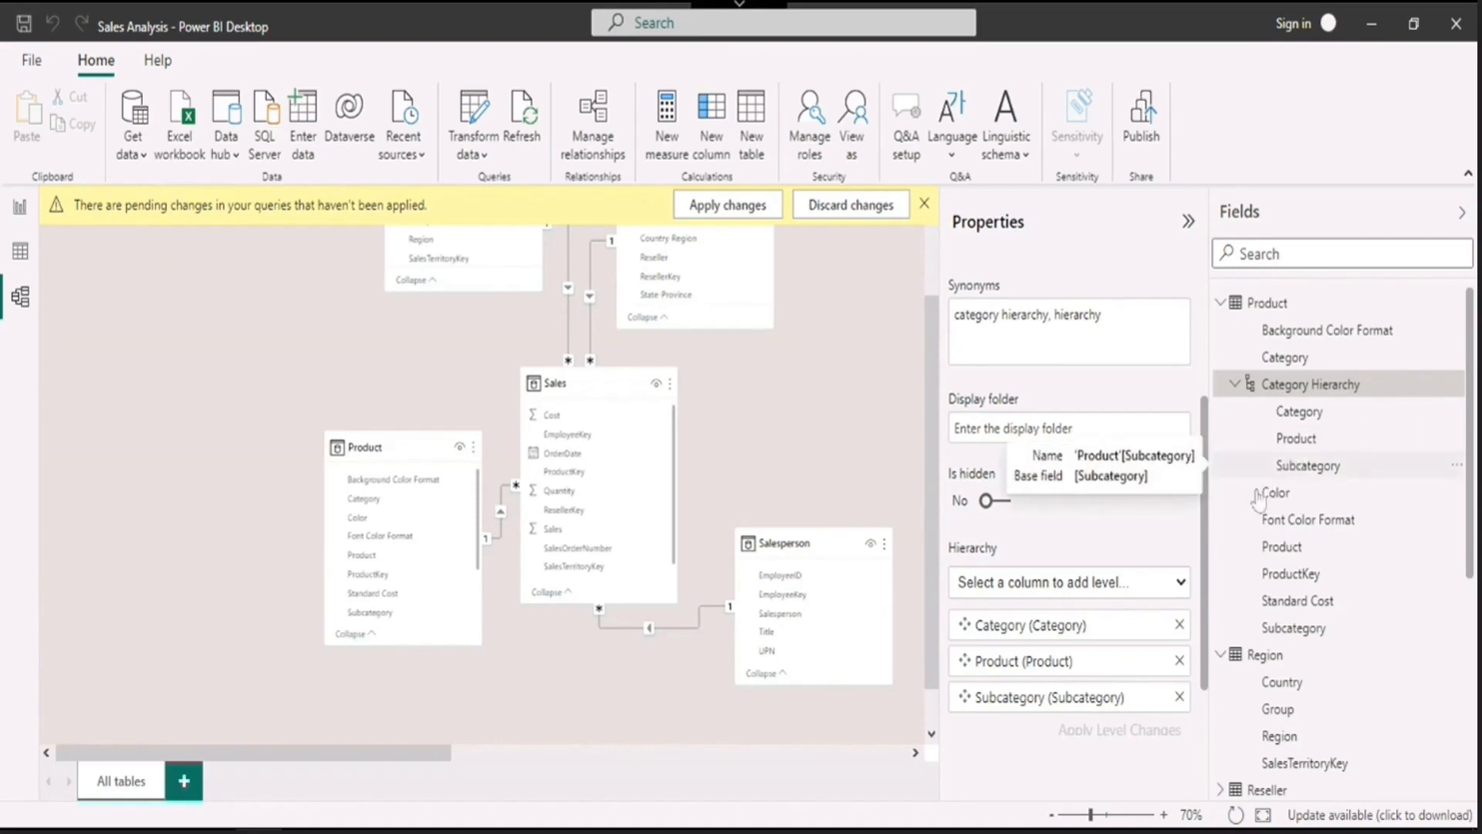
drag(1046, 652, 1046, 710)
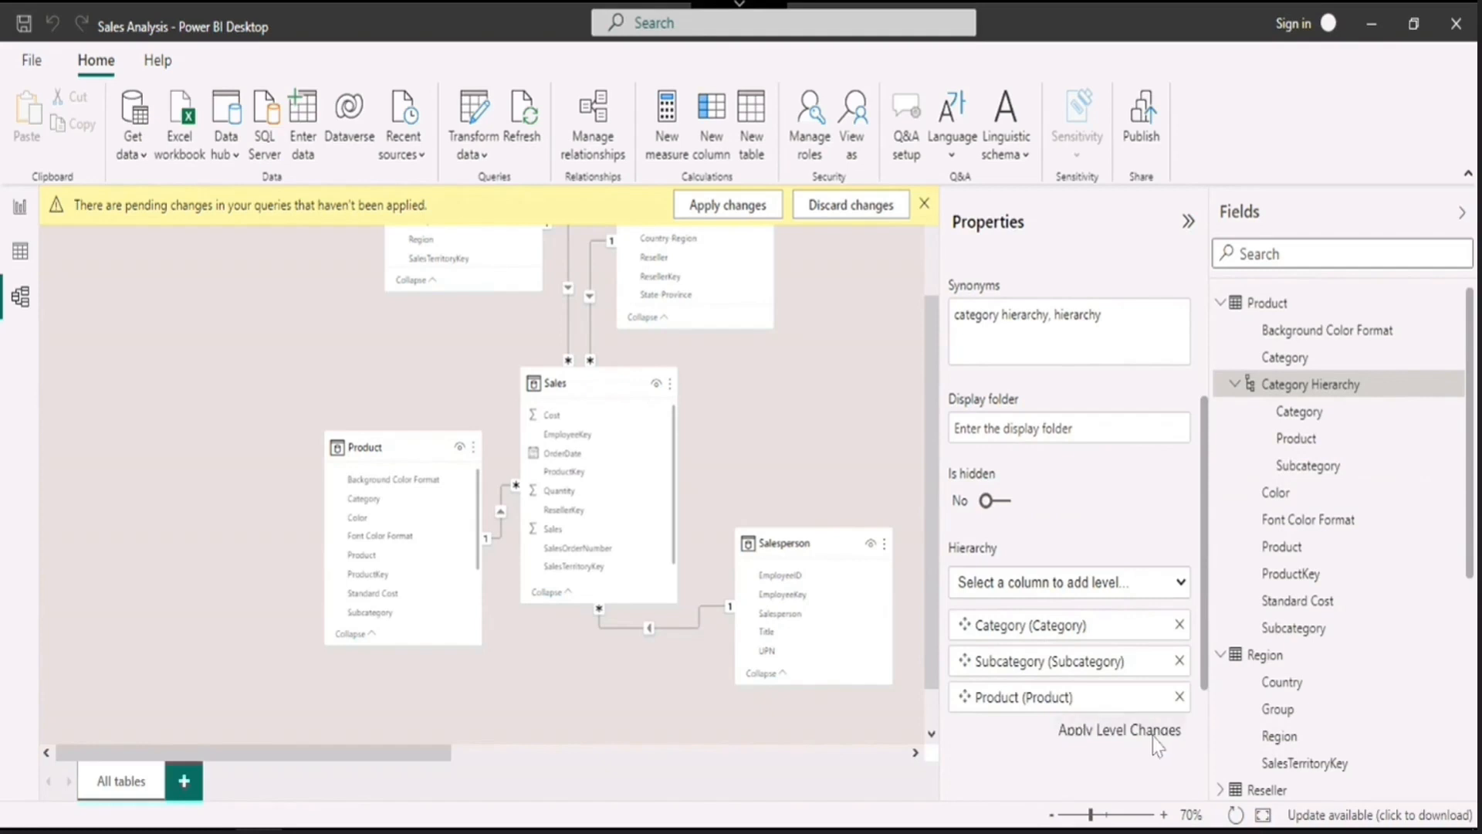
click(1119, 729)
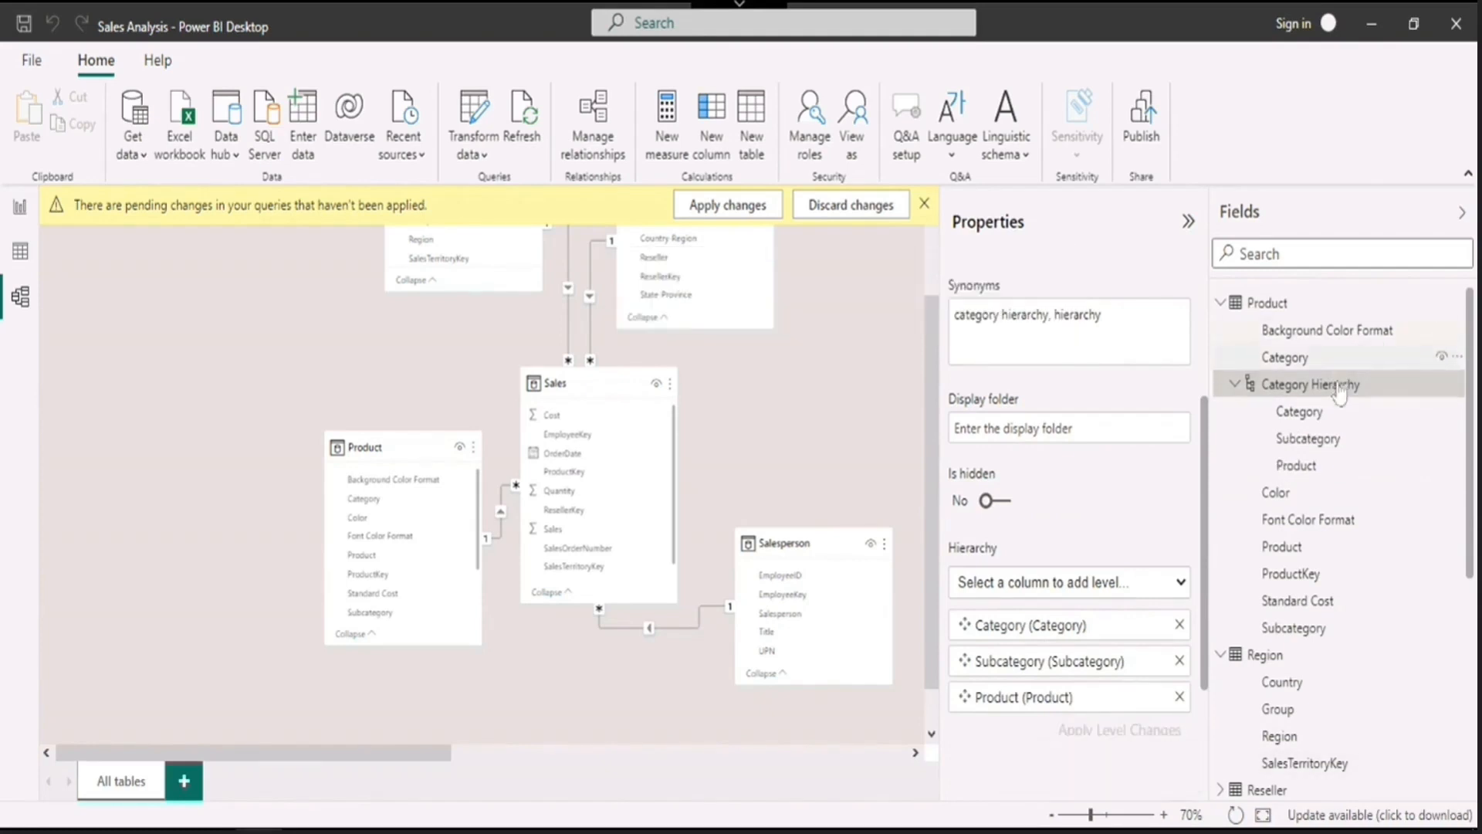
Rename Category Hierarchy in the Product table to Products and check its levels
scroll(991, 470, up, 3)
triple_click(1081, 355)
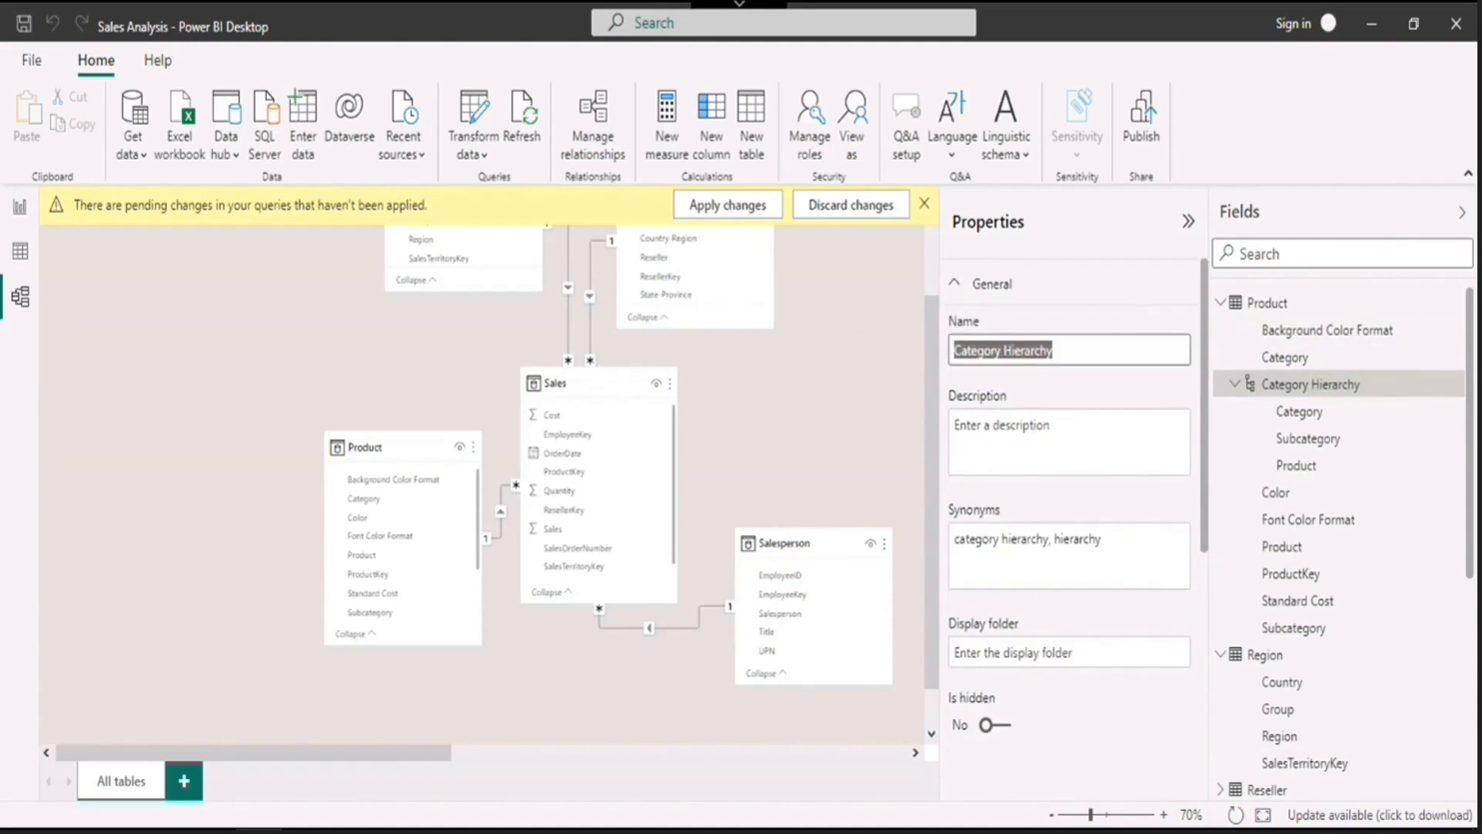
text(Pro)
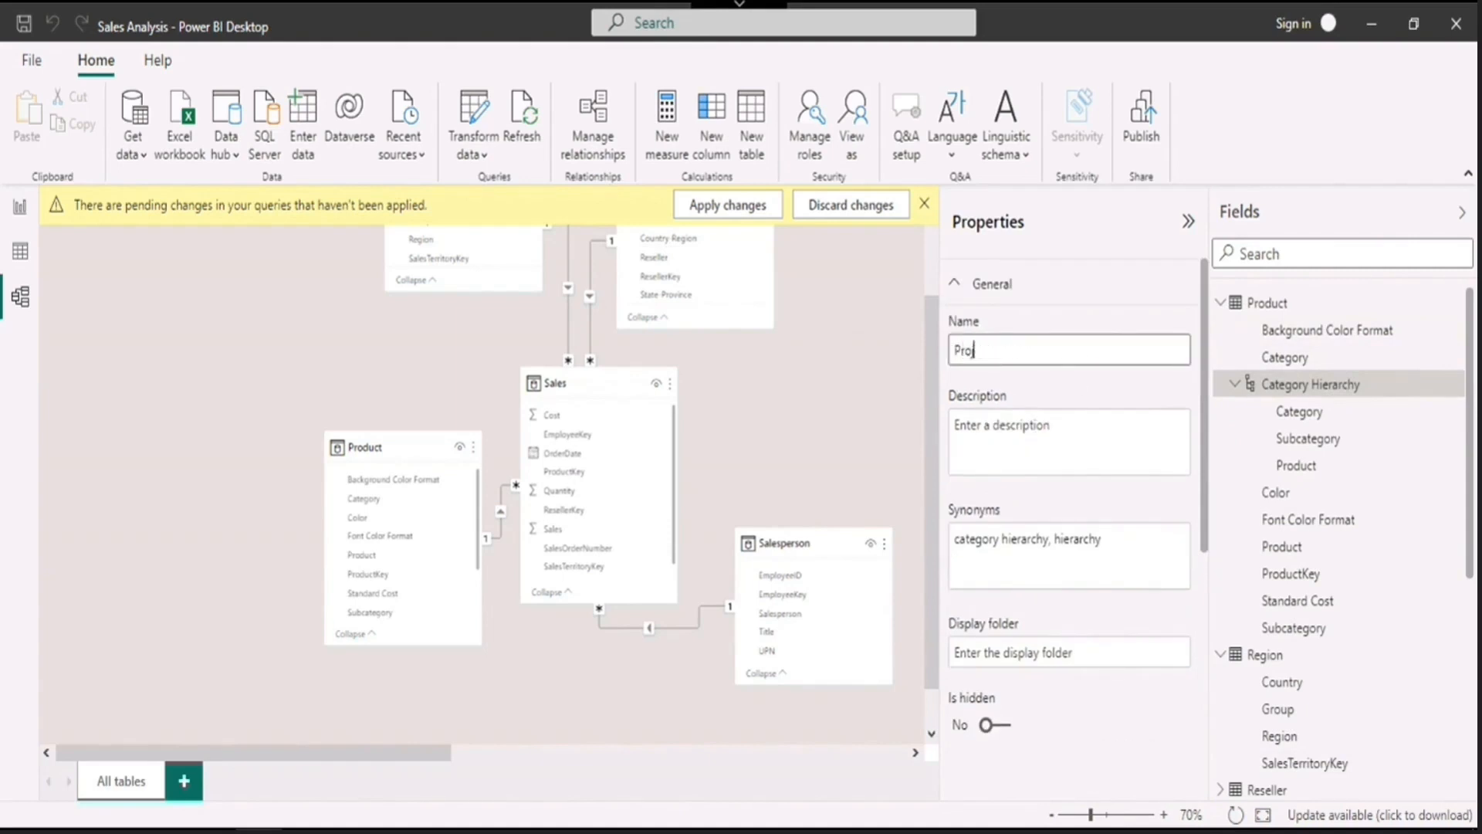
text(ducts)
key(Return)
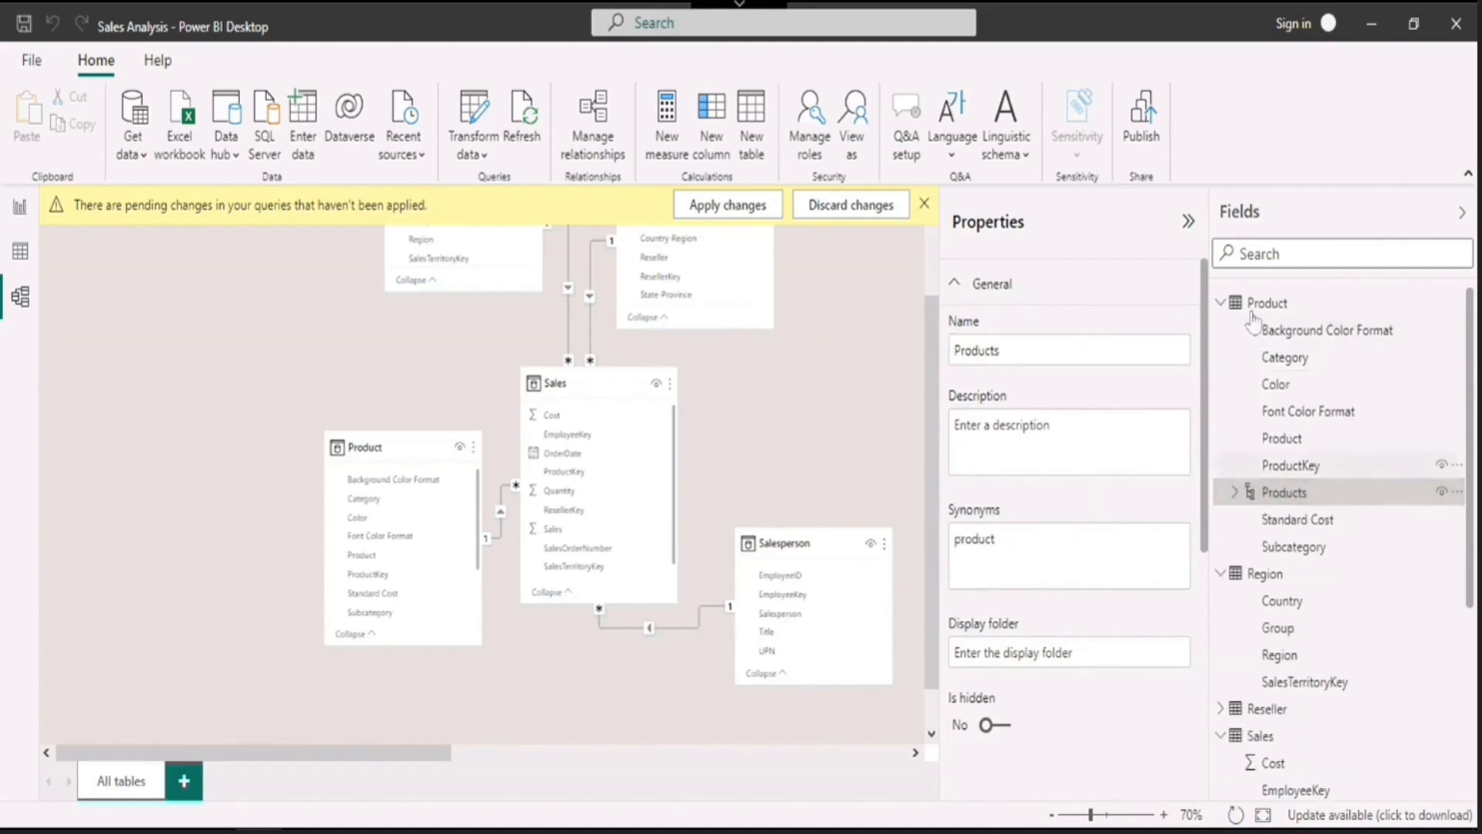
click(1237, 492)
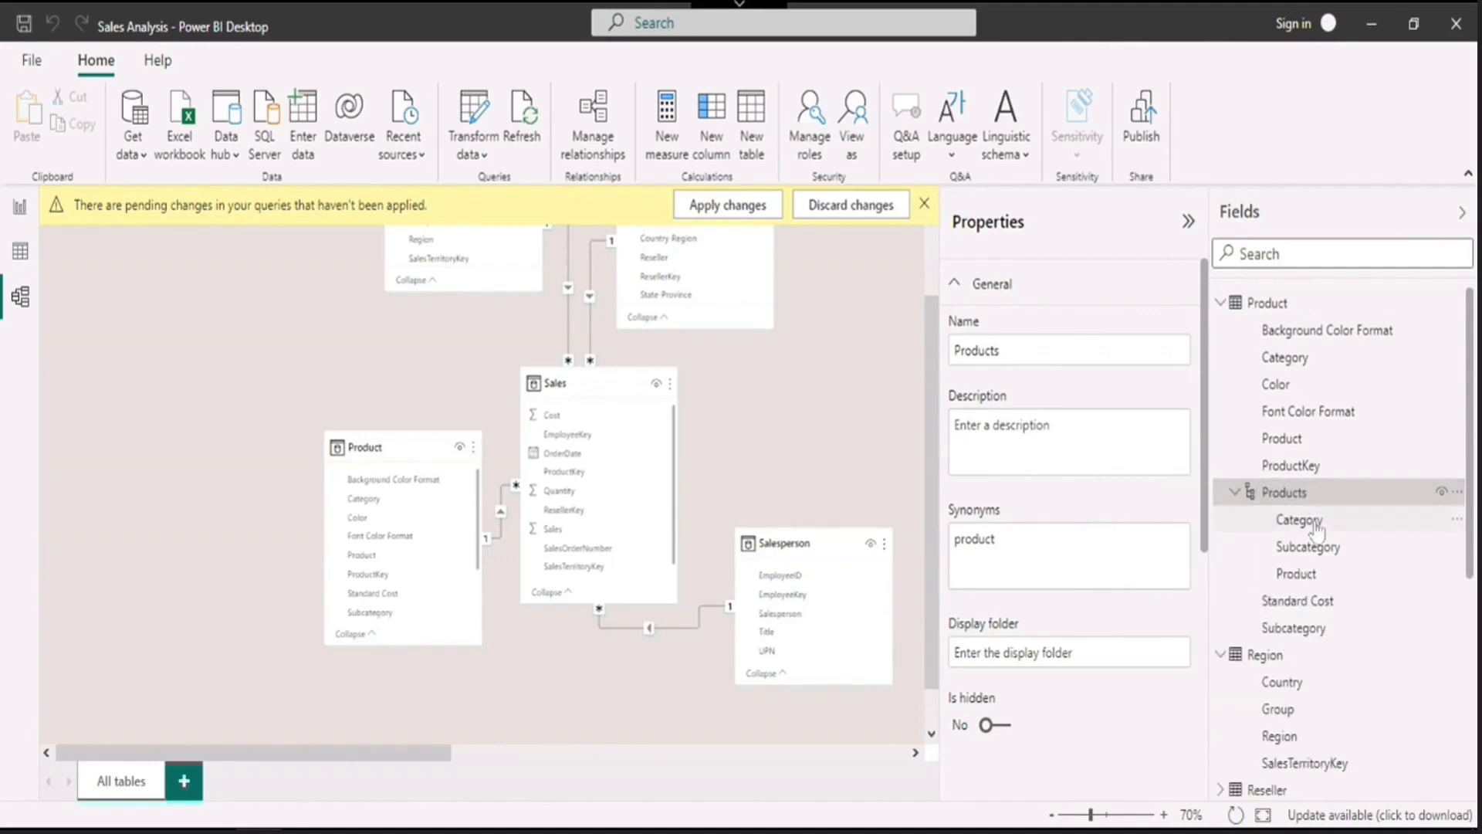
click(1235, 494)
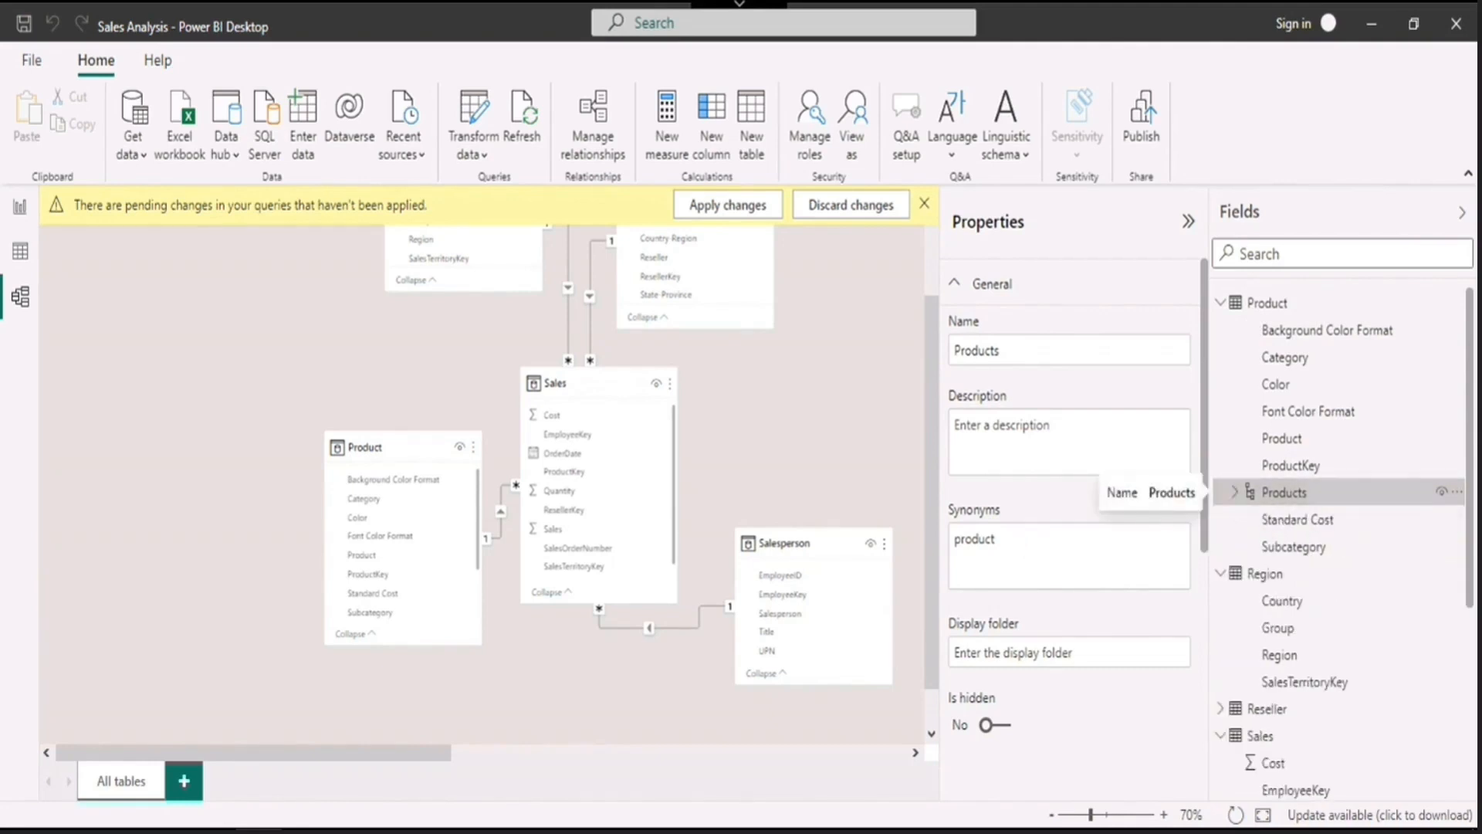
click(1316, 520)
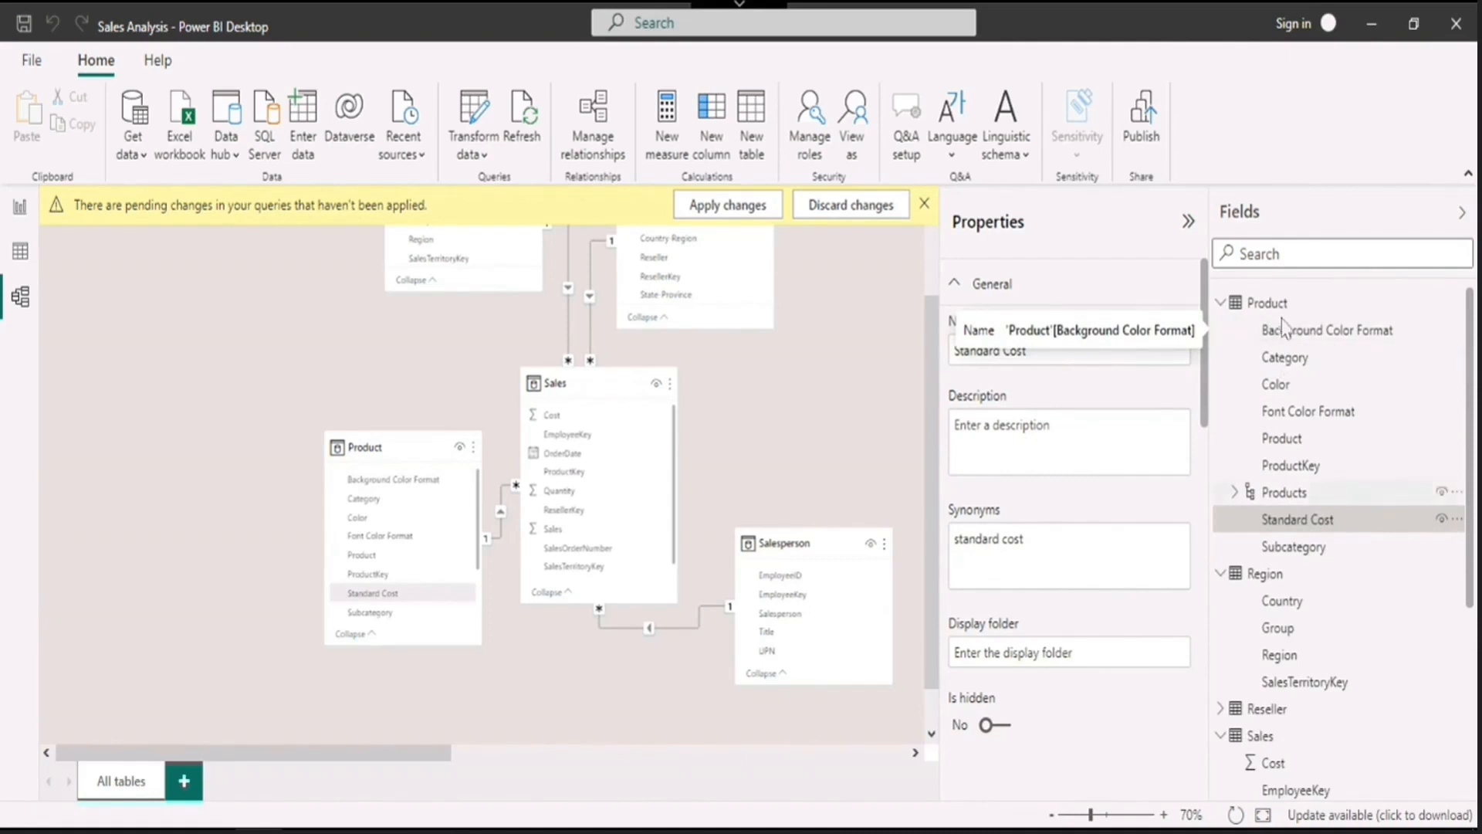
Place the Background Color Format and Font Color Format columns of the Product table in a display folder named Formatting
click(1273, 340)
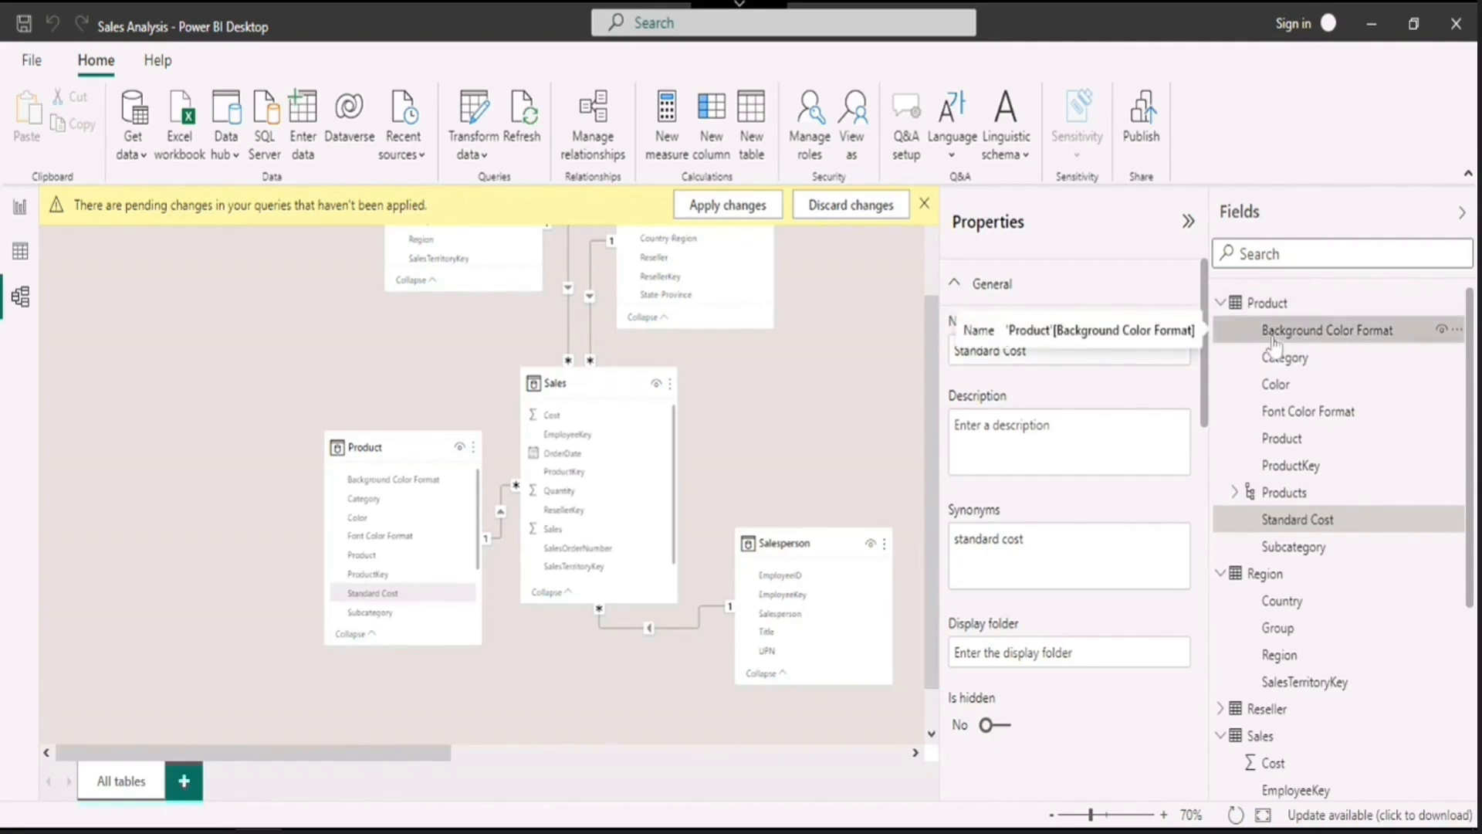
click(1299, 413)
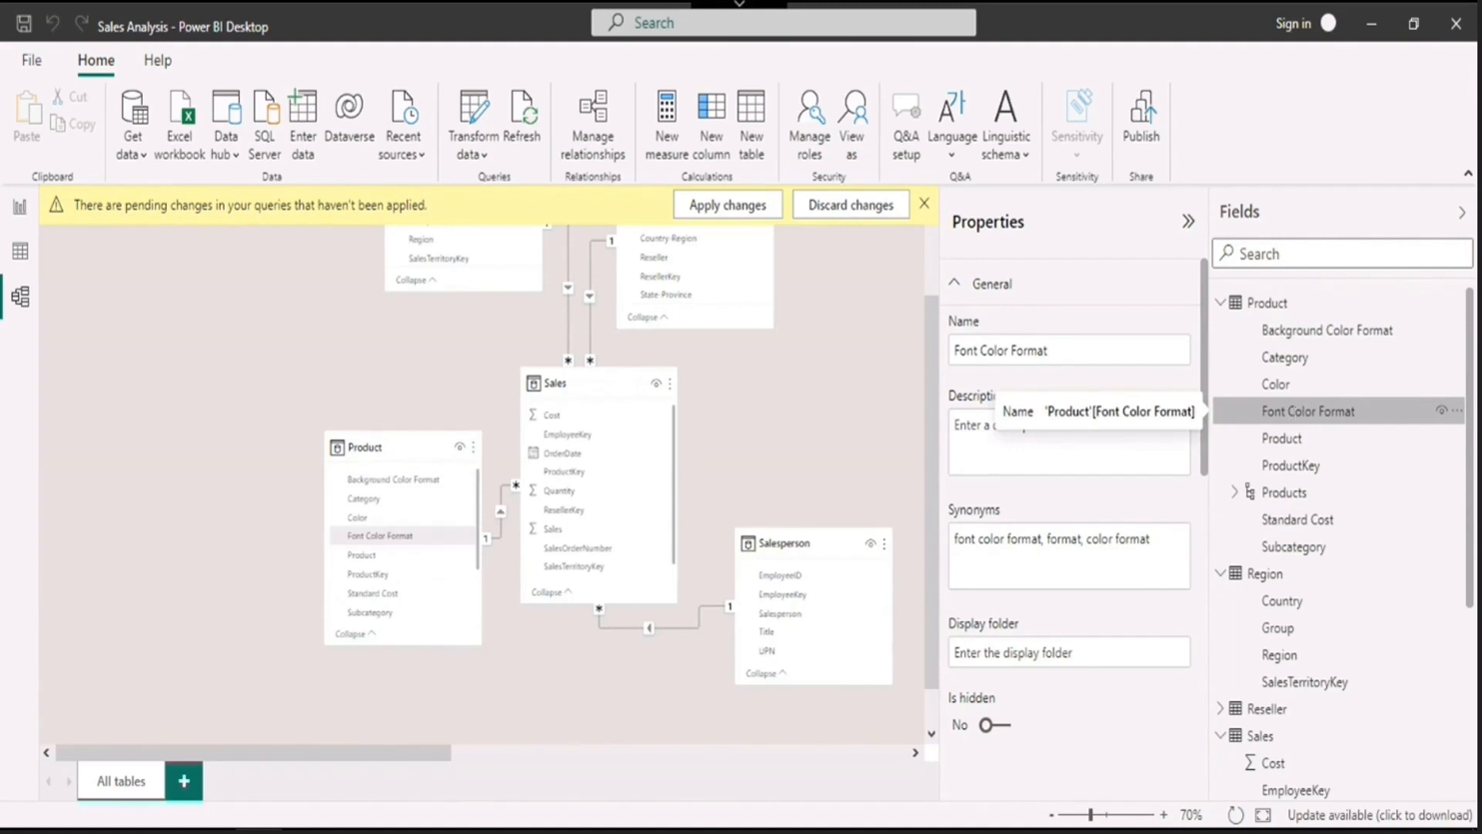
ctrl+click(1300, 333)
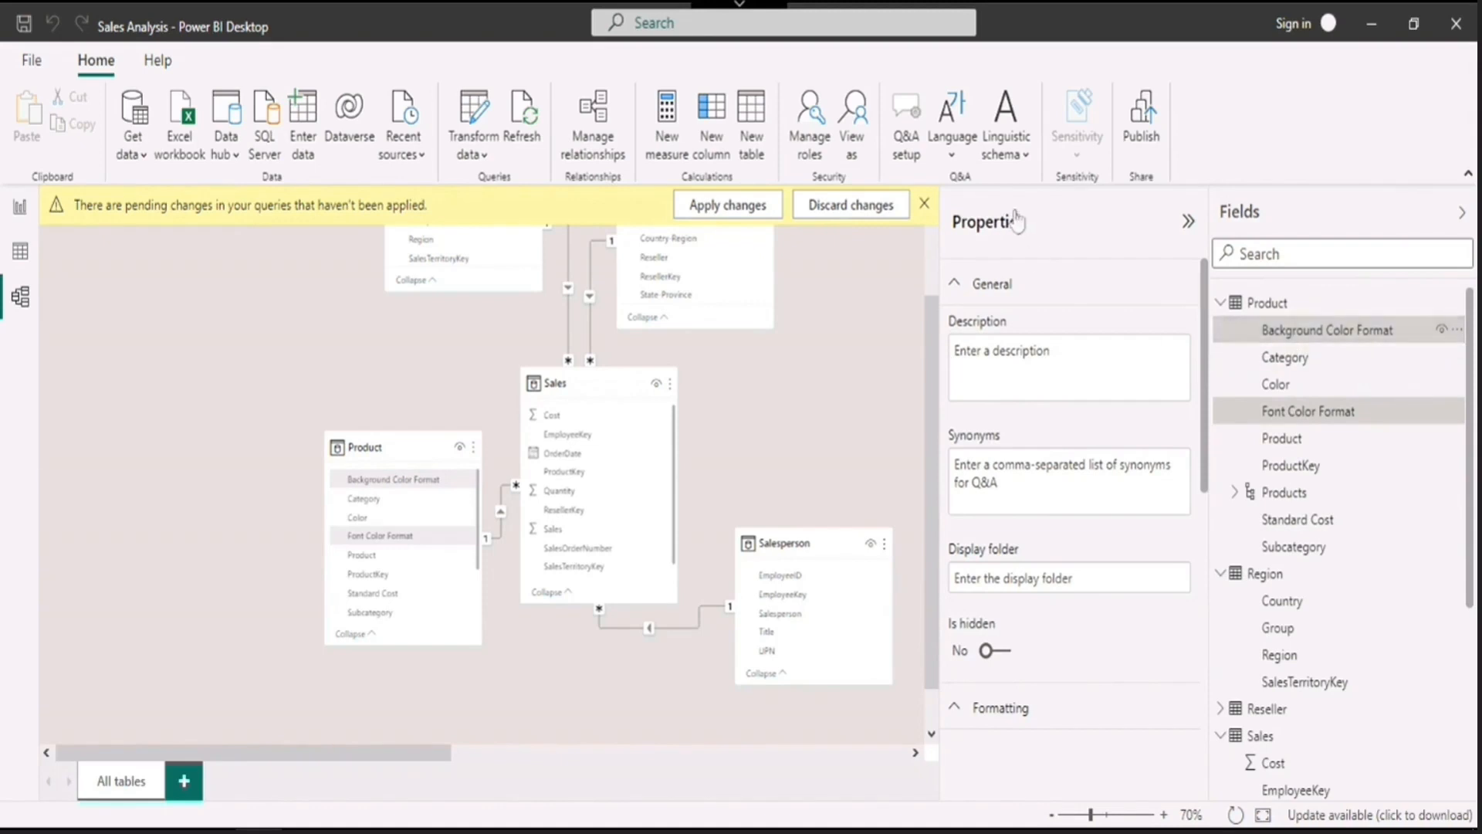
scroll(1008, 465, down, 3)
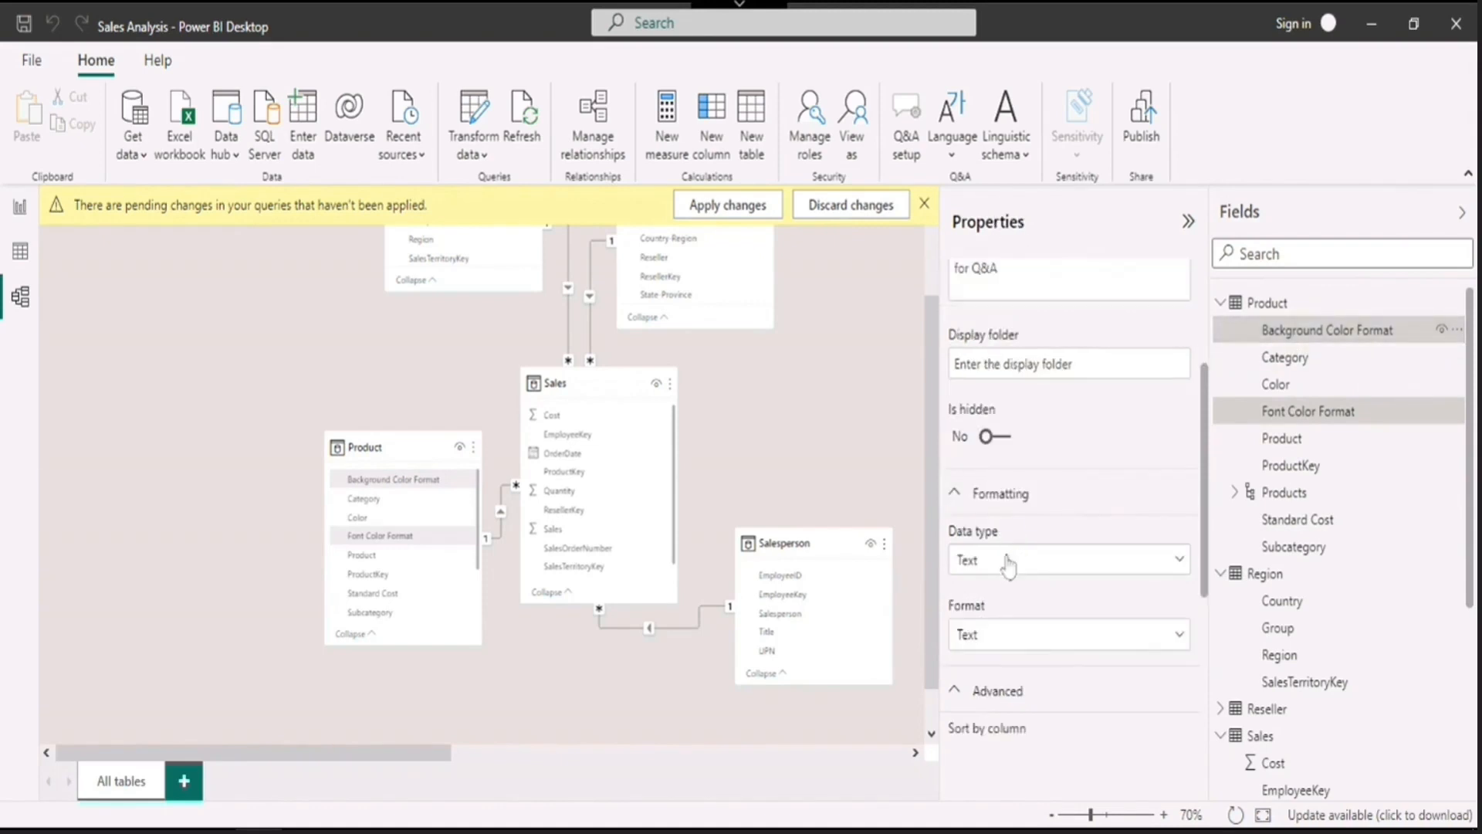
click(978, 363)
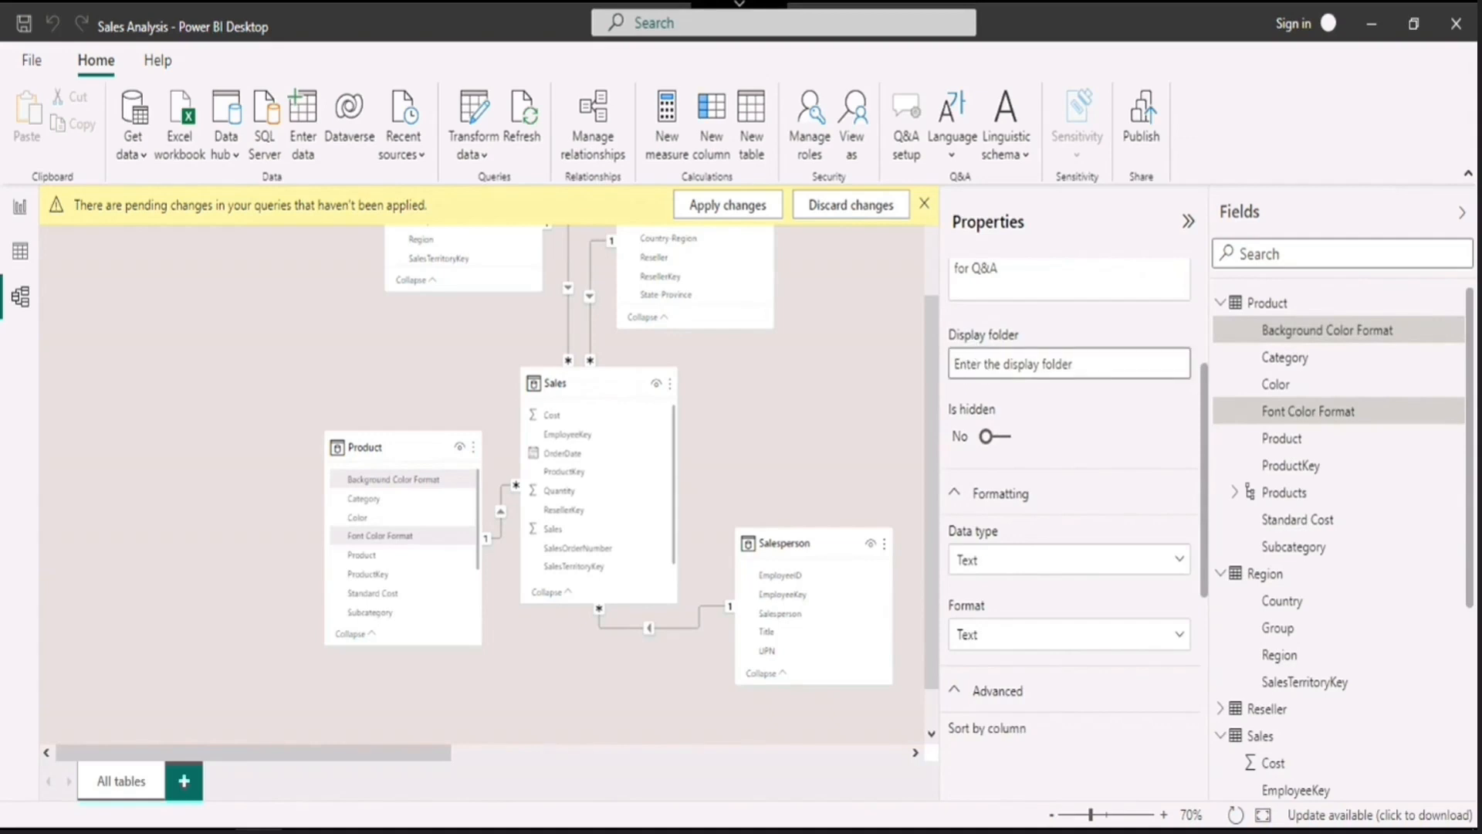
text(Formatting)
key(Return)
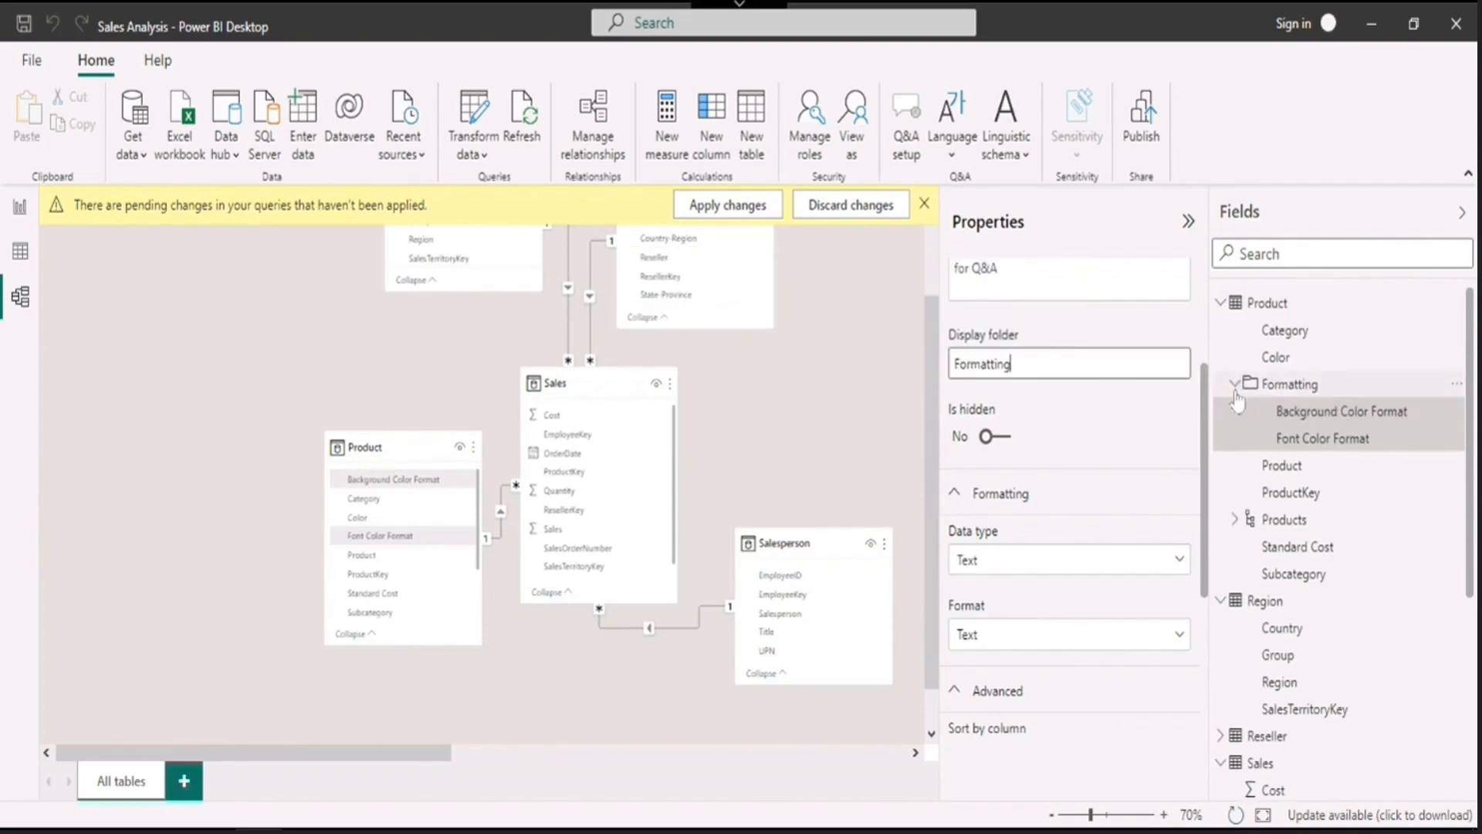
Examine the contents of the Formatting folder and the levels of the Products hierarchy in the Product table
click(1235, 389)
click(1235, 388)
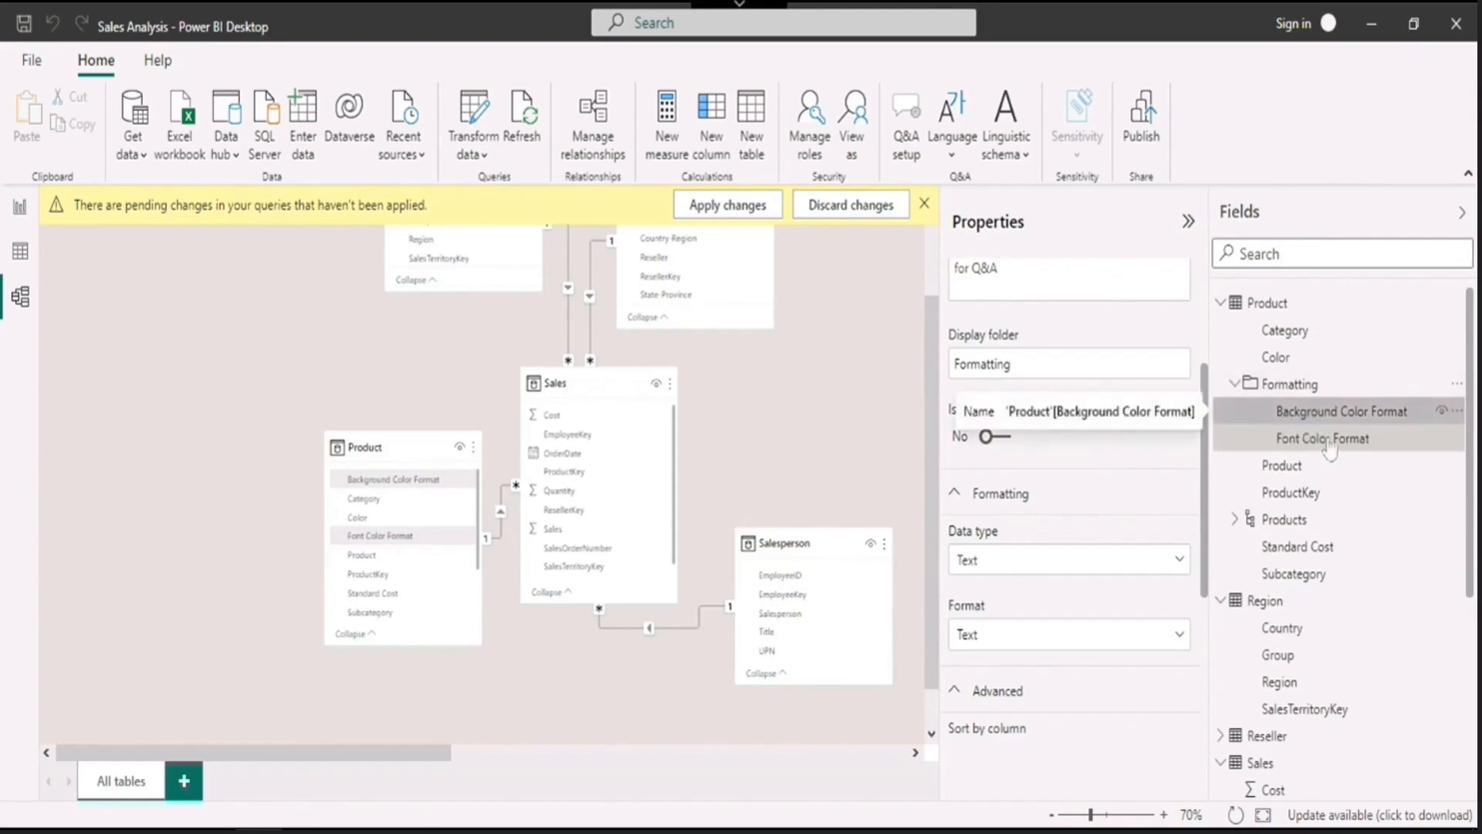
click(1236, 386)
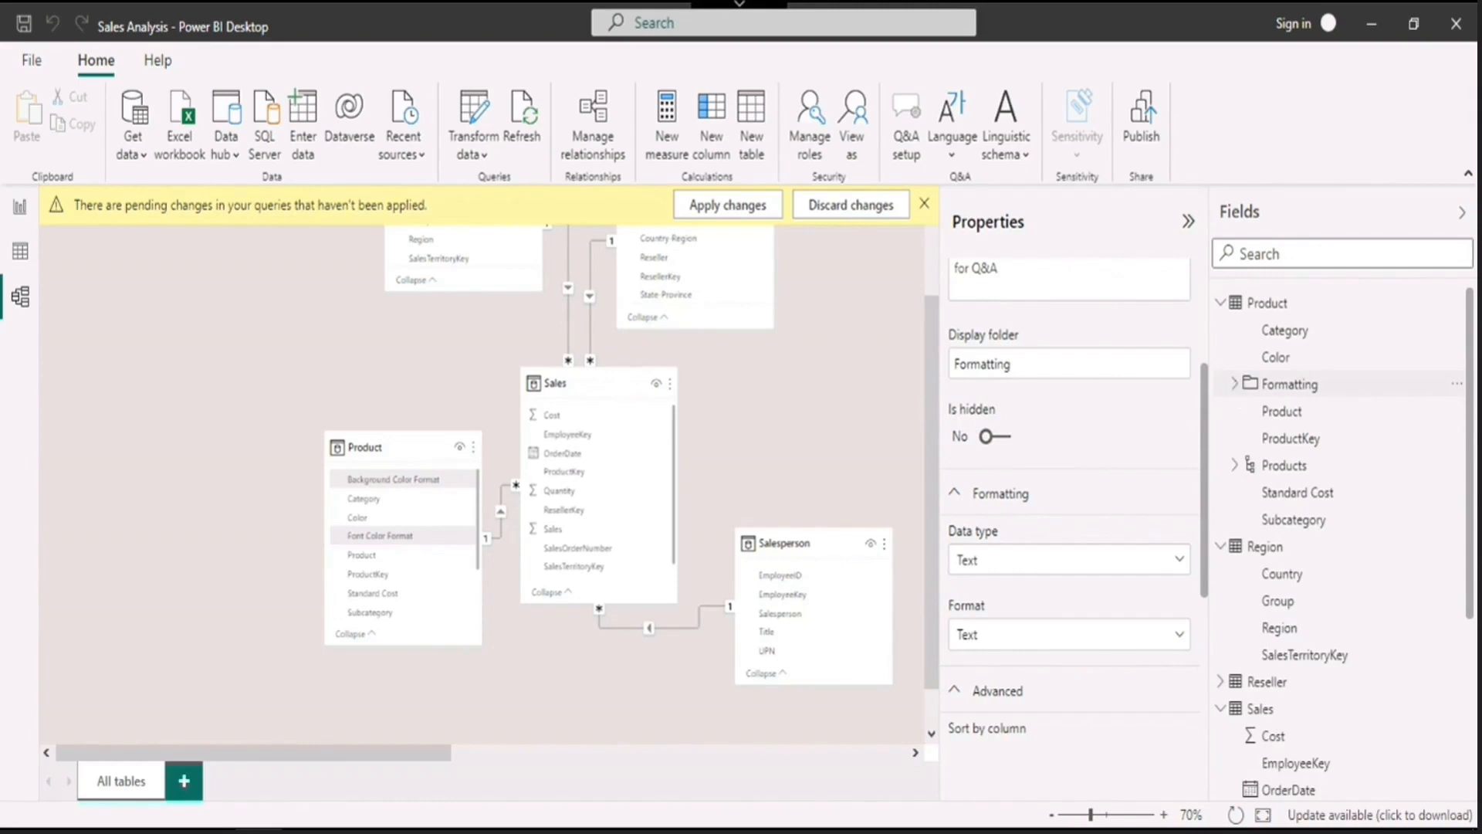
click(1234, 465)
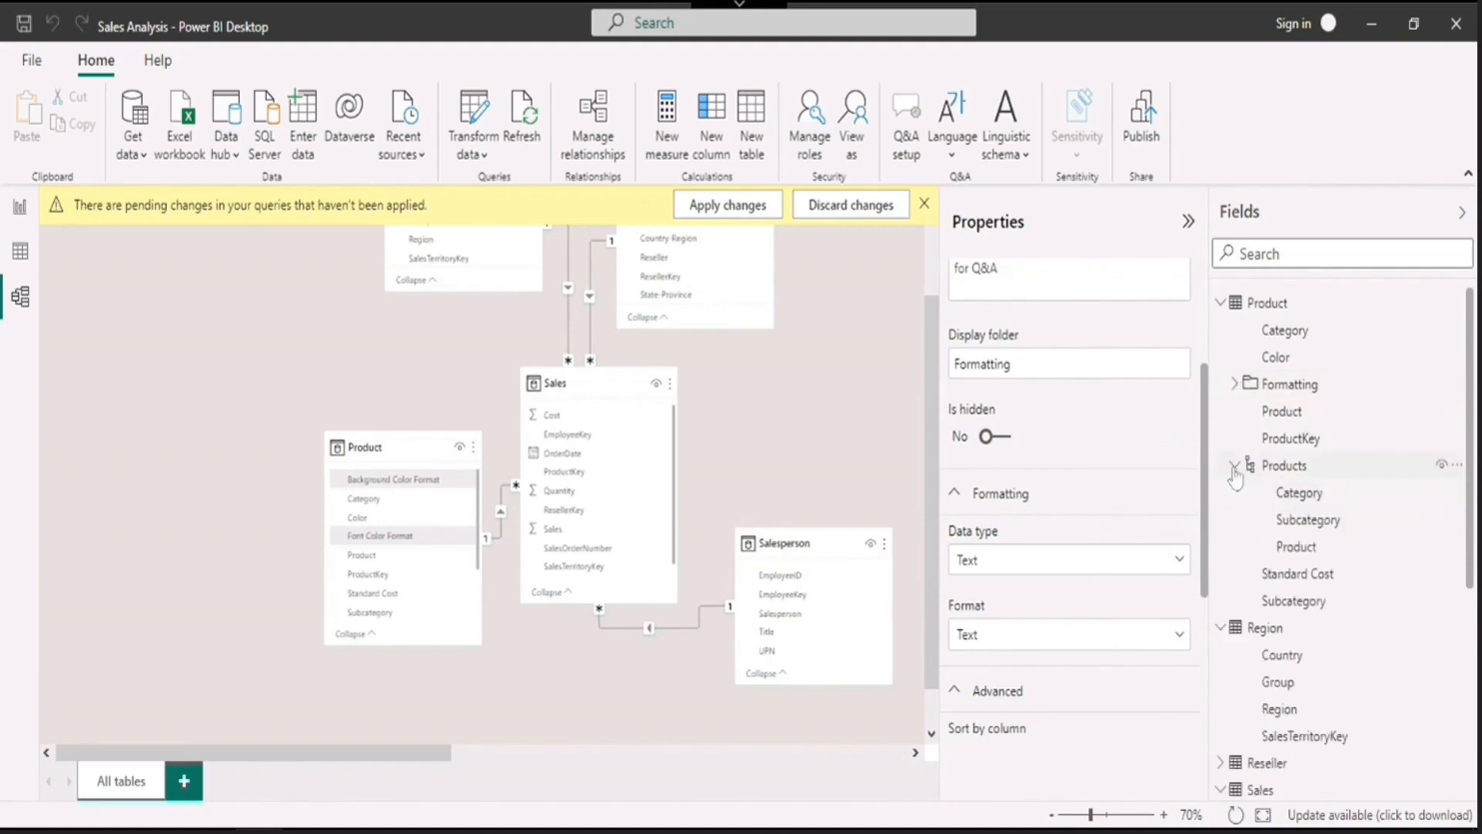
click(1234, 467)
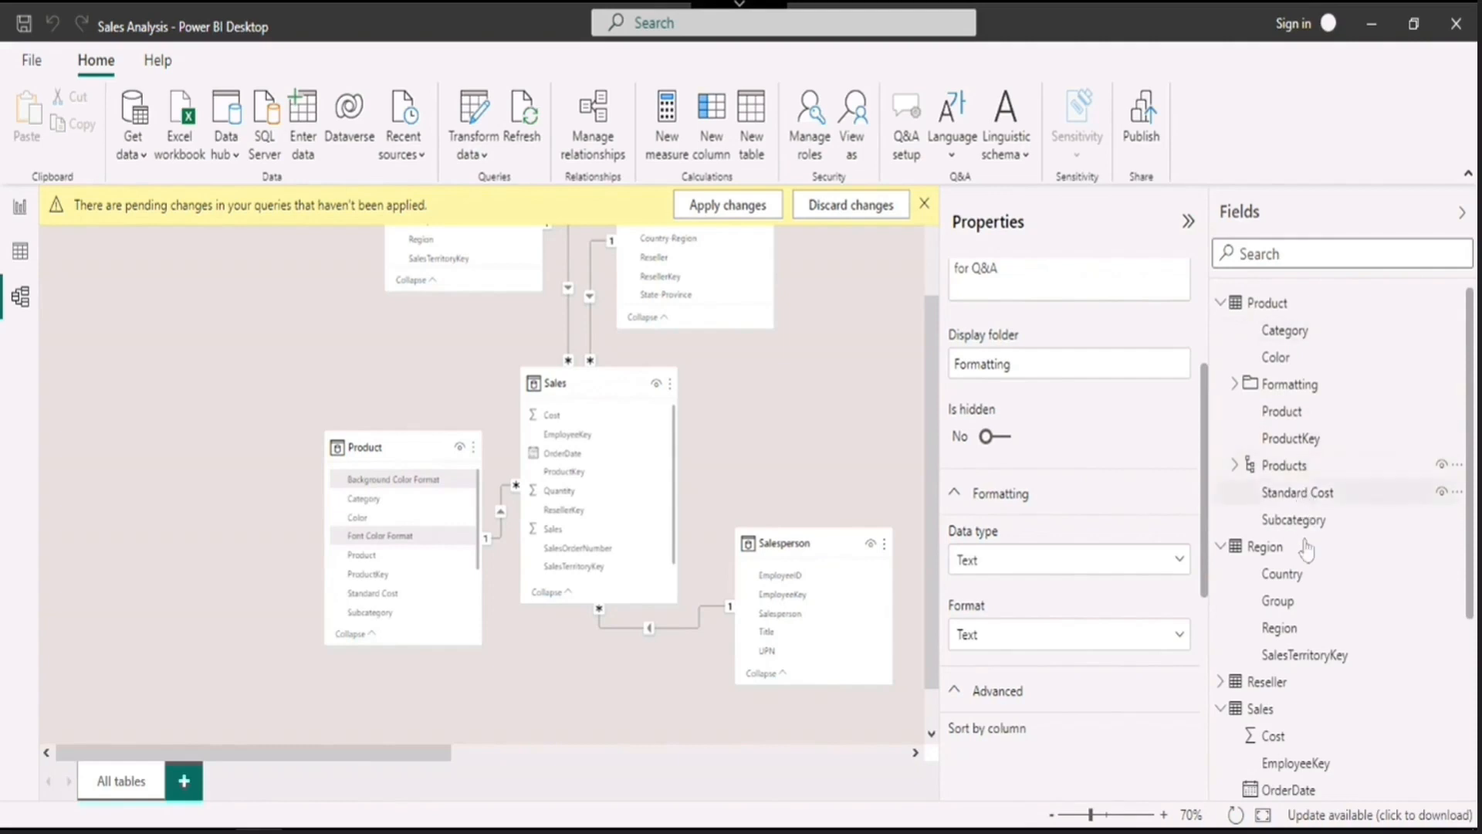
click(1235, 384)
click(1234, 385)
click(1234, 383)
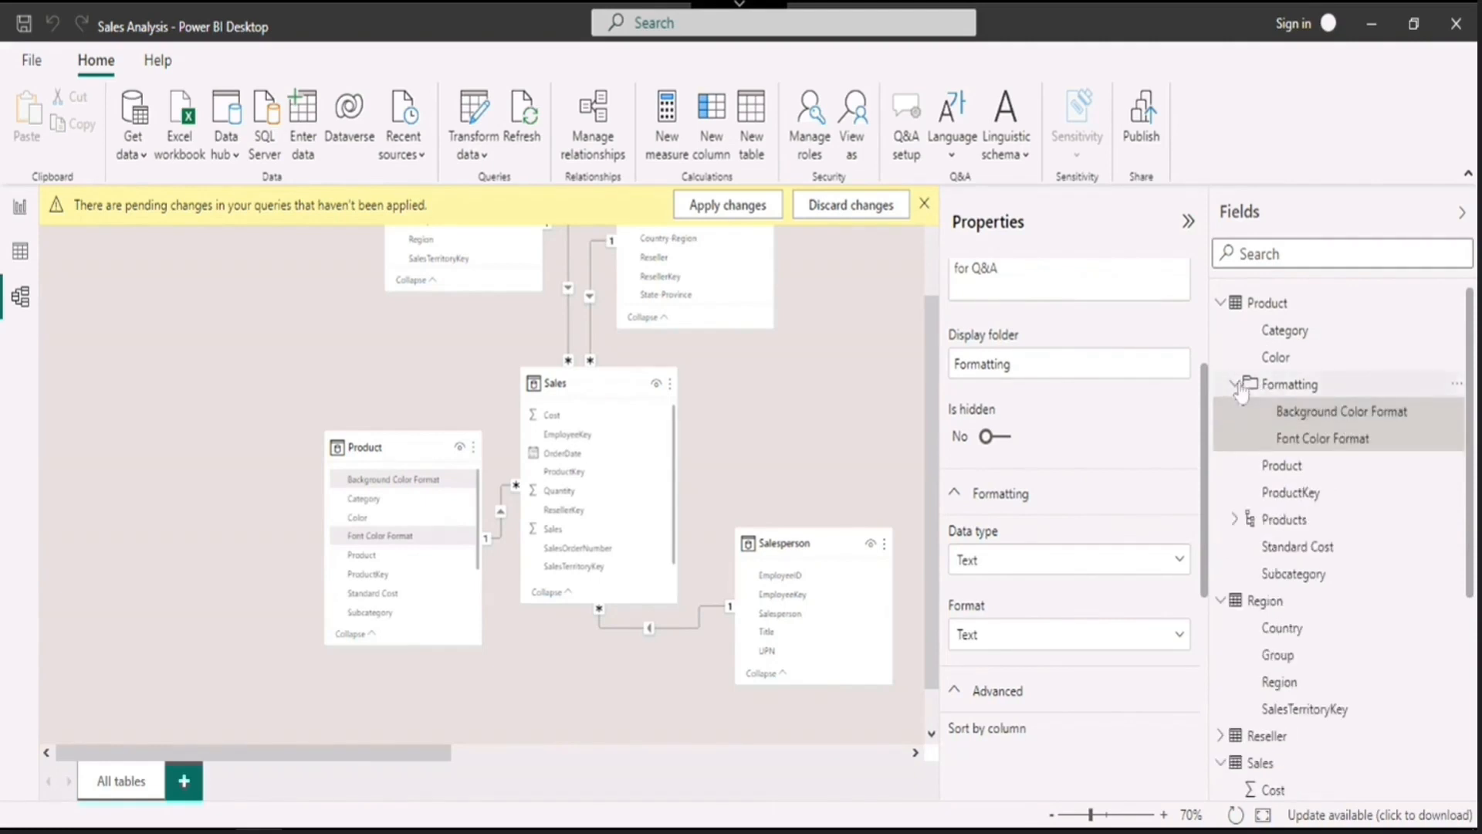
click(1235, 383)
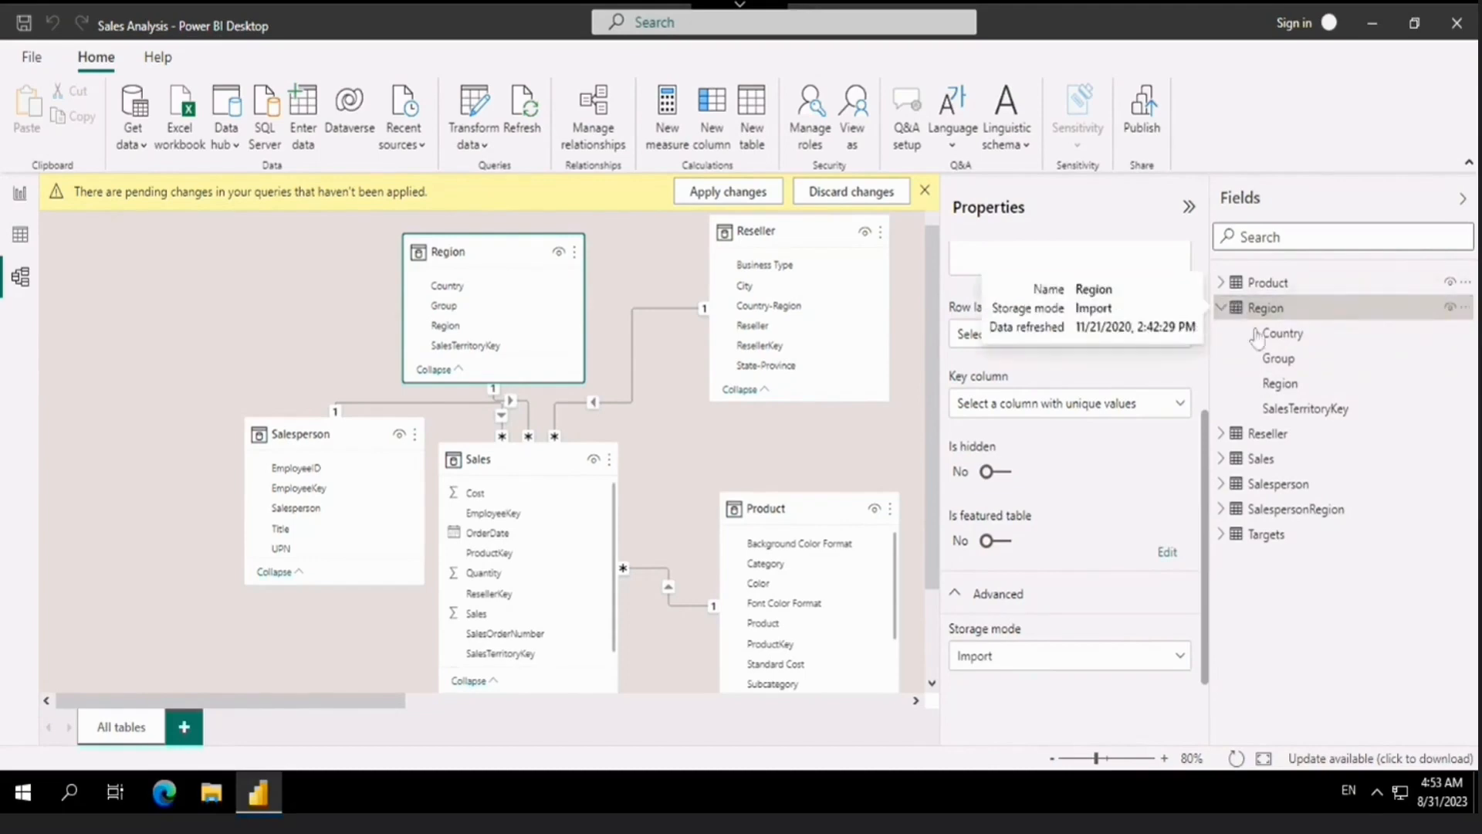
Create a hierarchy from the Group column of the Region table and add Country and Region as its next levels
right_click(1304, 364)
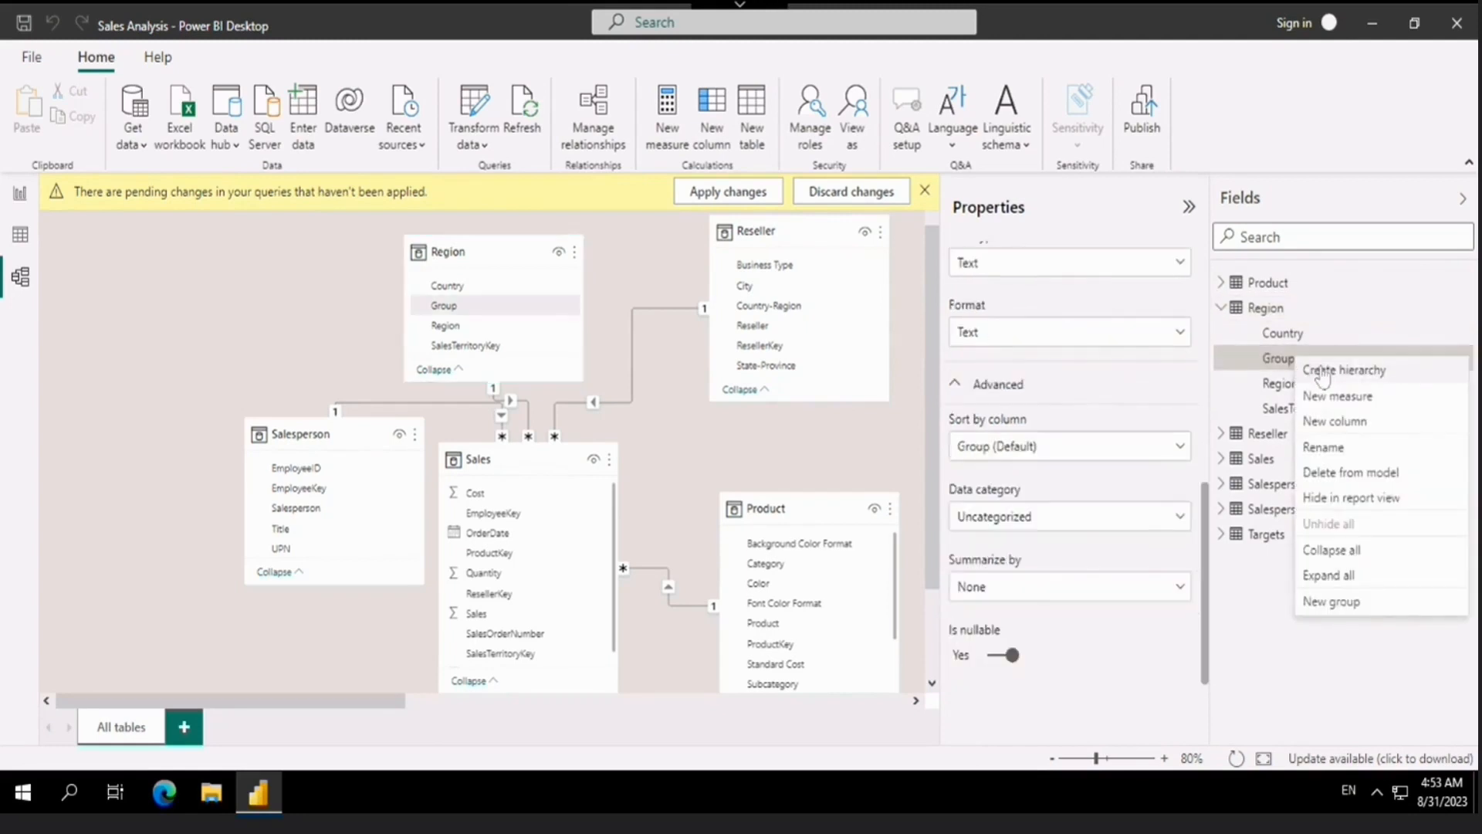
click(1322, 376)
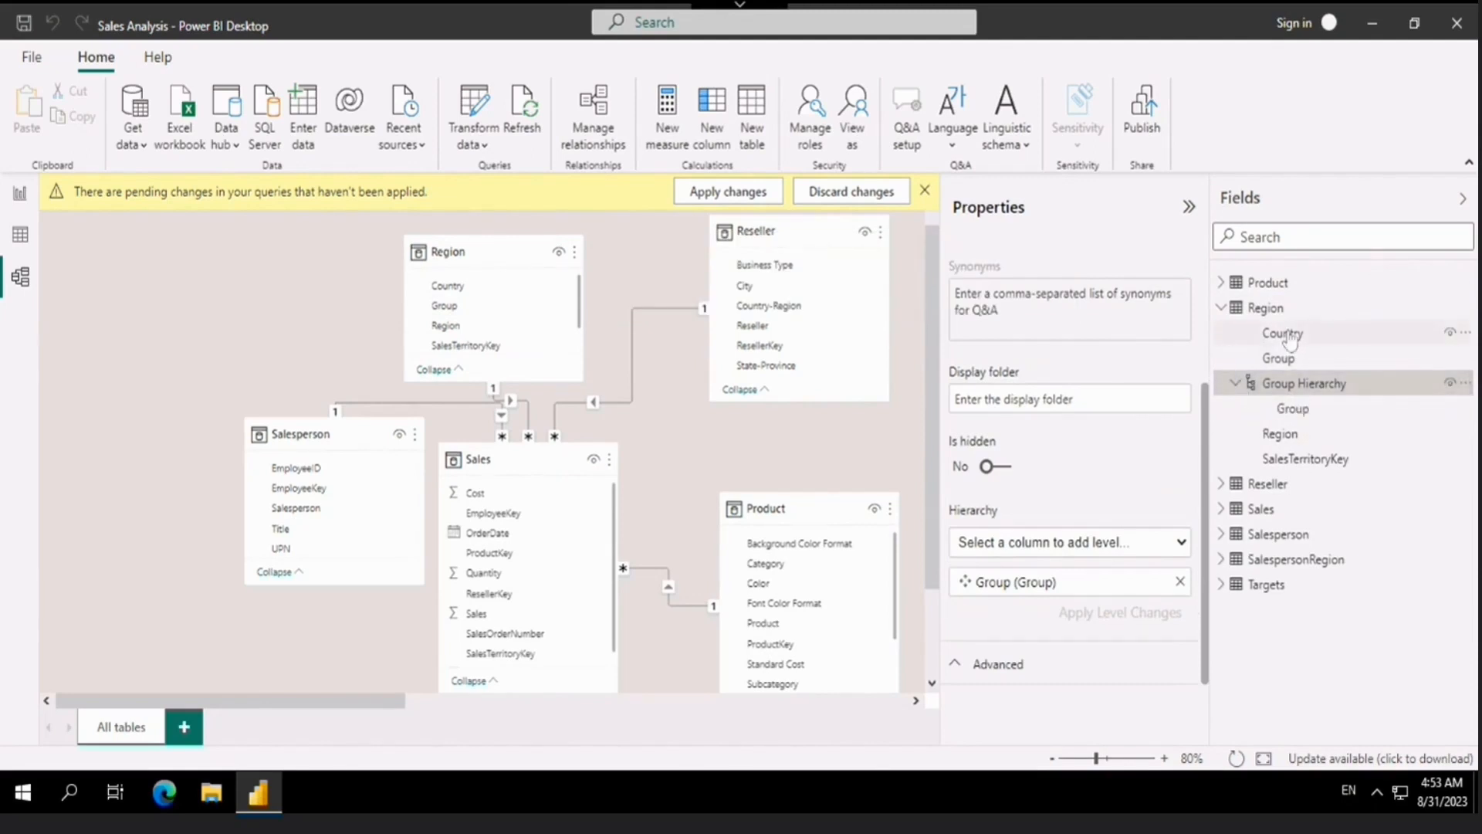
drag(1288, 339, 1305, 385)
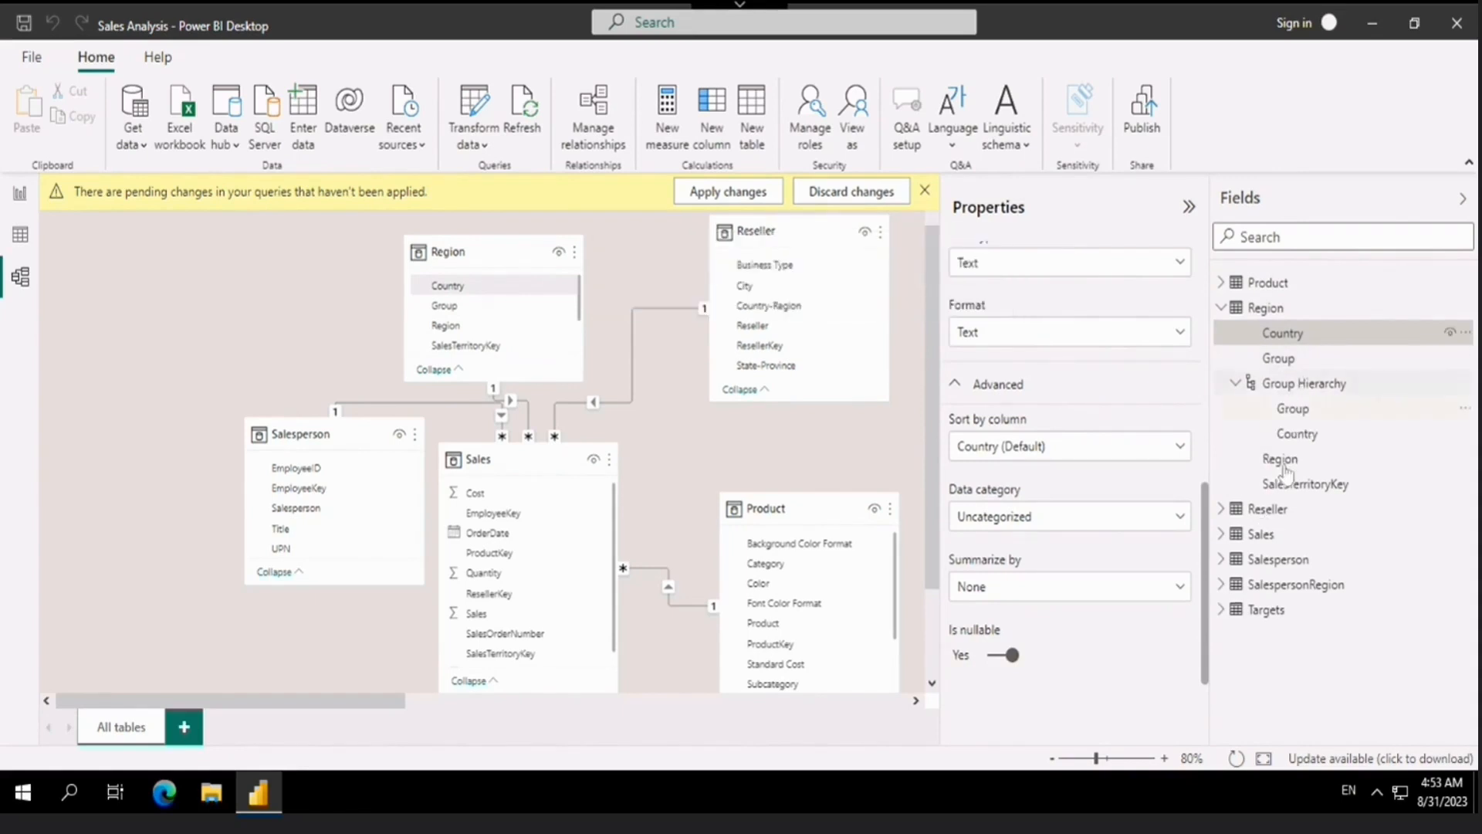
drag(1279, 459, 1307, 386)
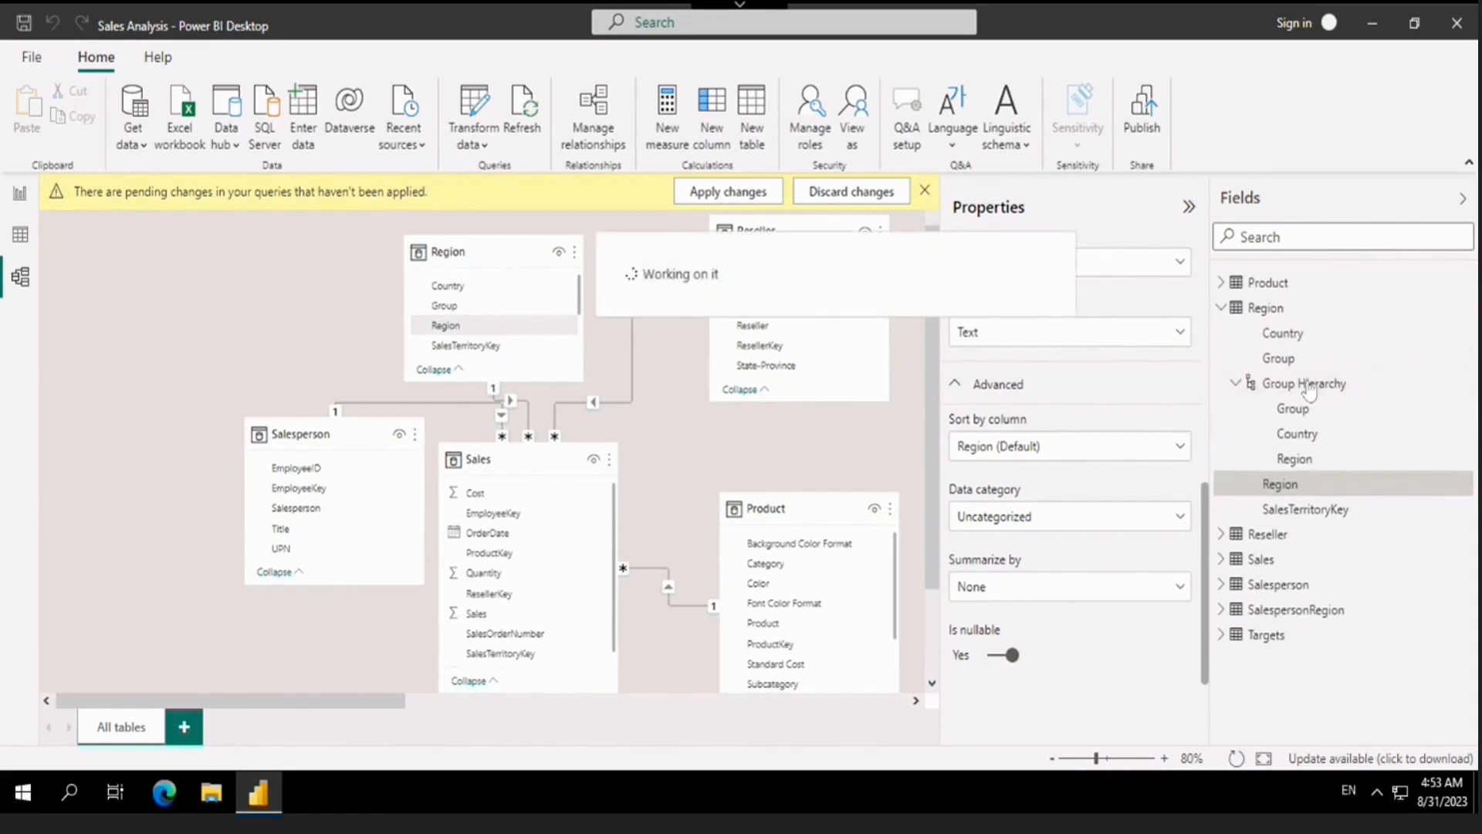
Rename Group Hierarchy in the Region table to Regions
click(1275, 389)
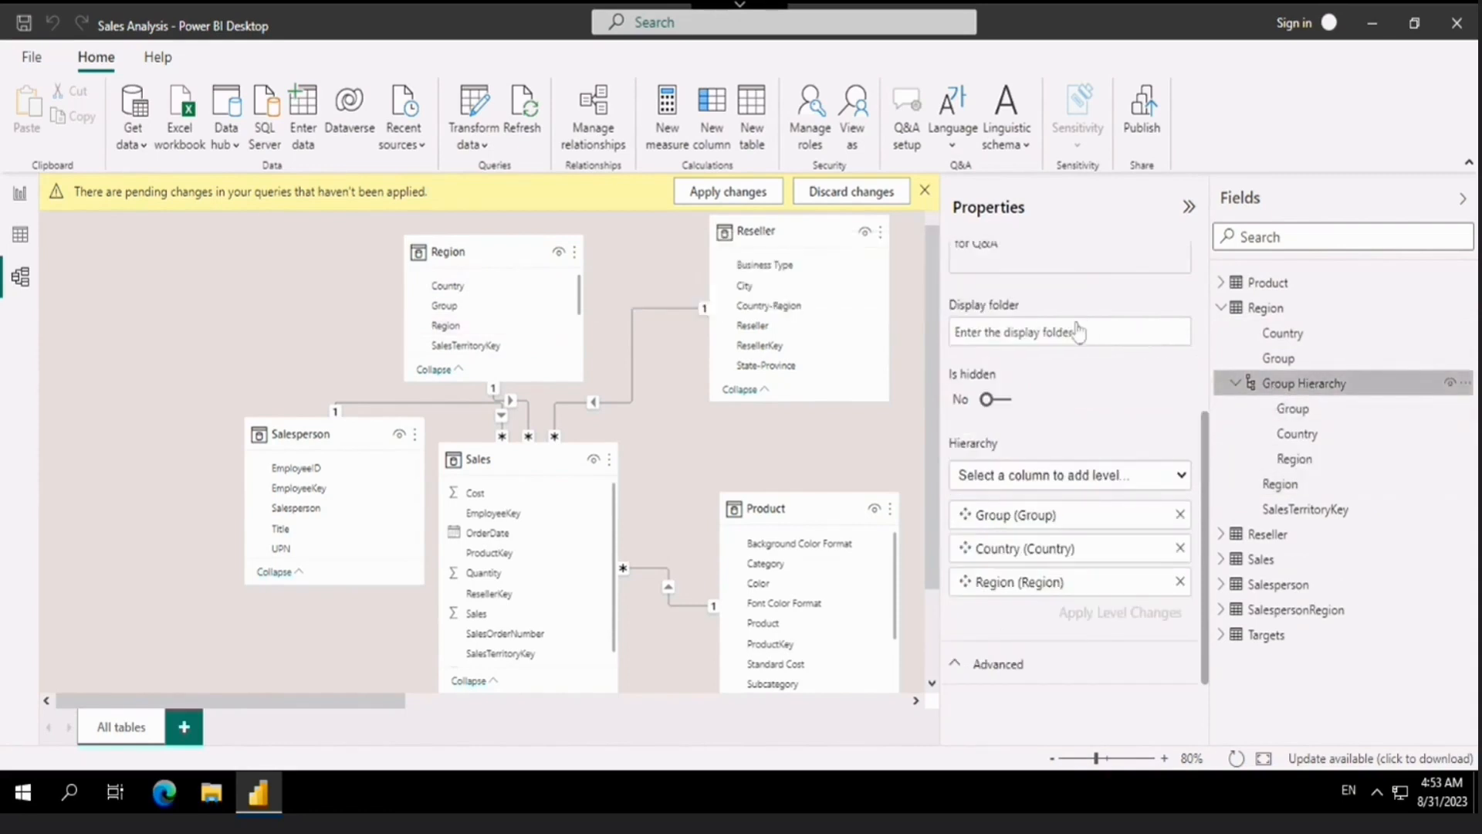
click(996, 333)
key(ctrl+a)
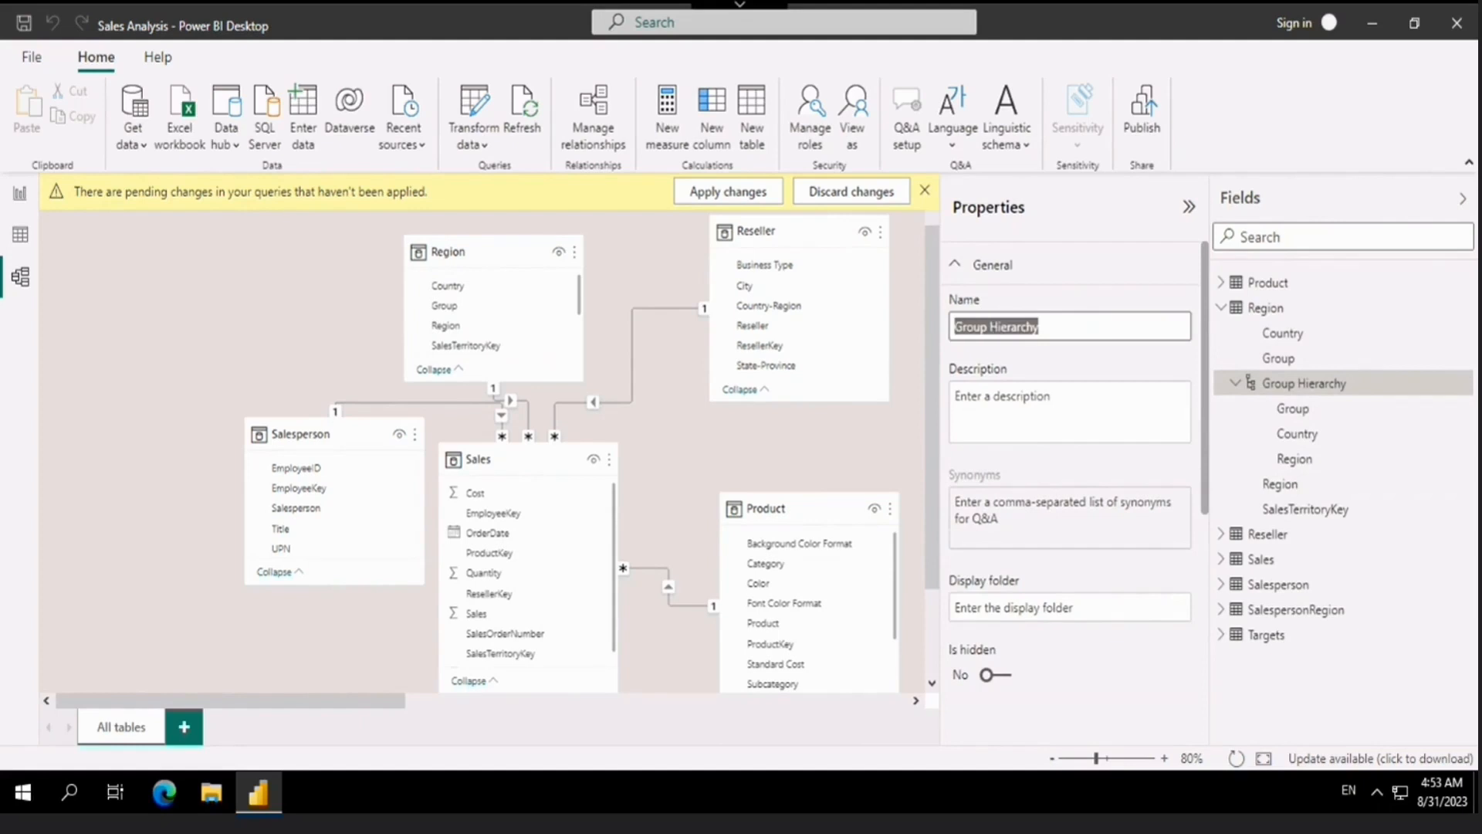
text(Regions)
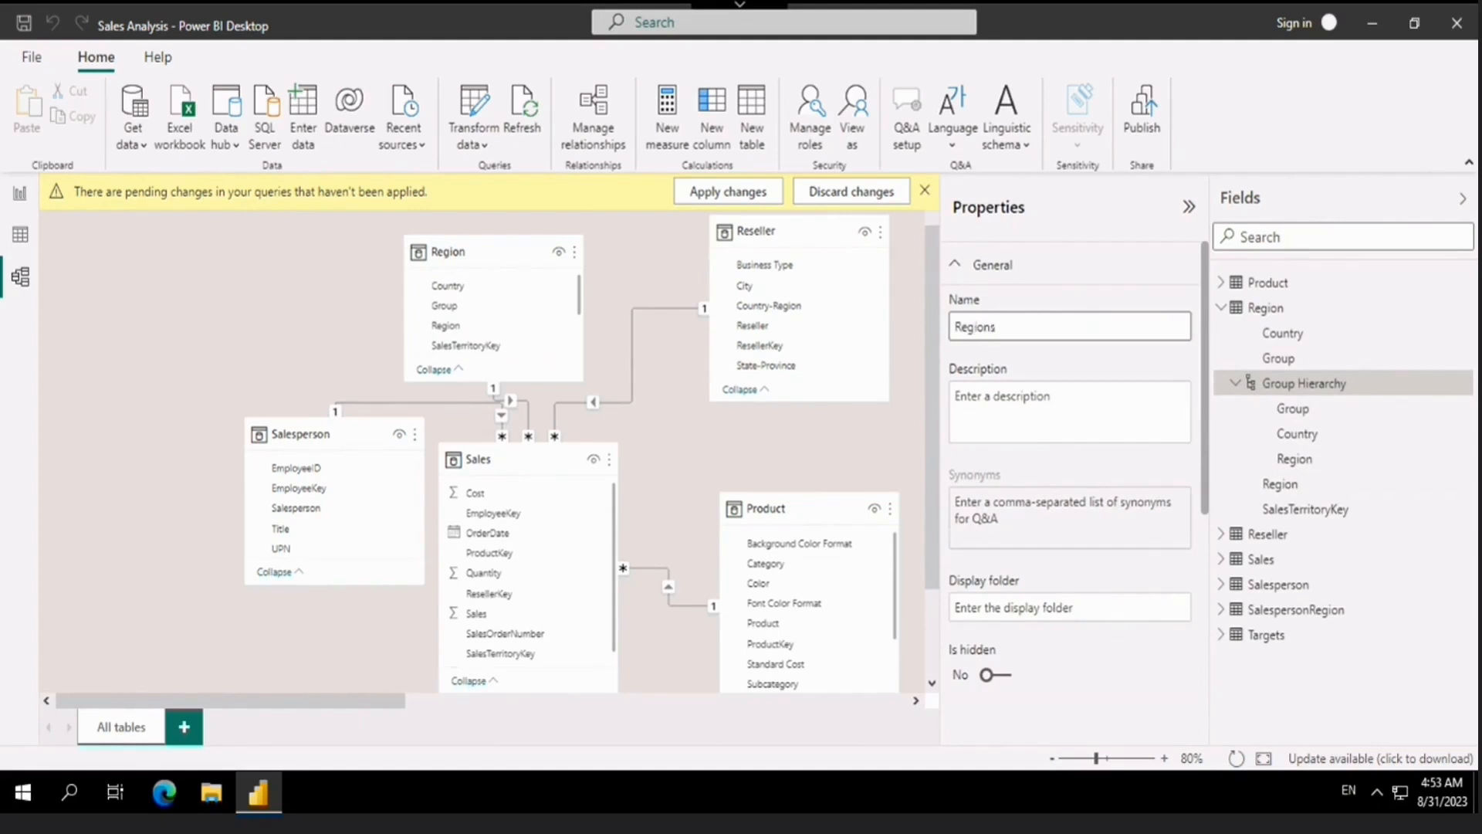
key(Return)
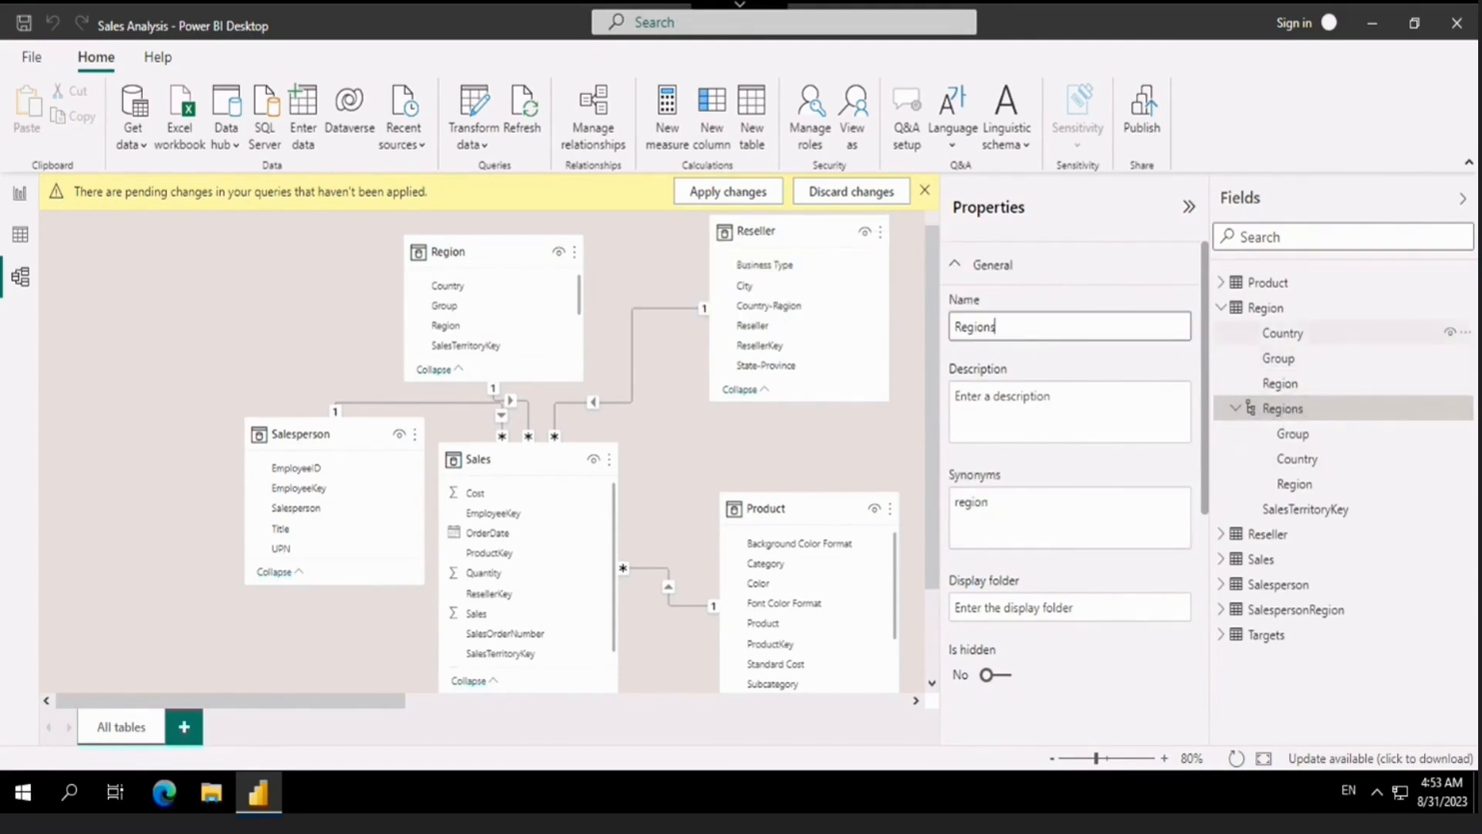
Set the data category of the Country column in the Region table to Country/Region
click(1291, 339)
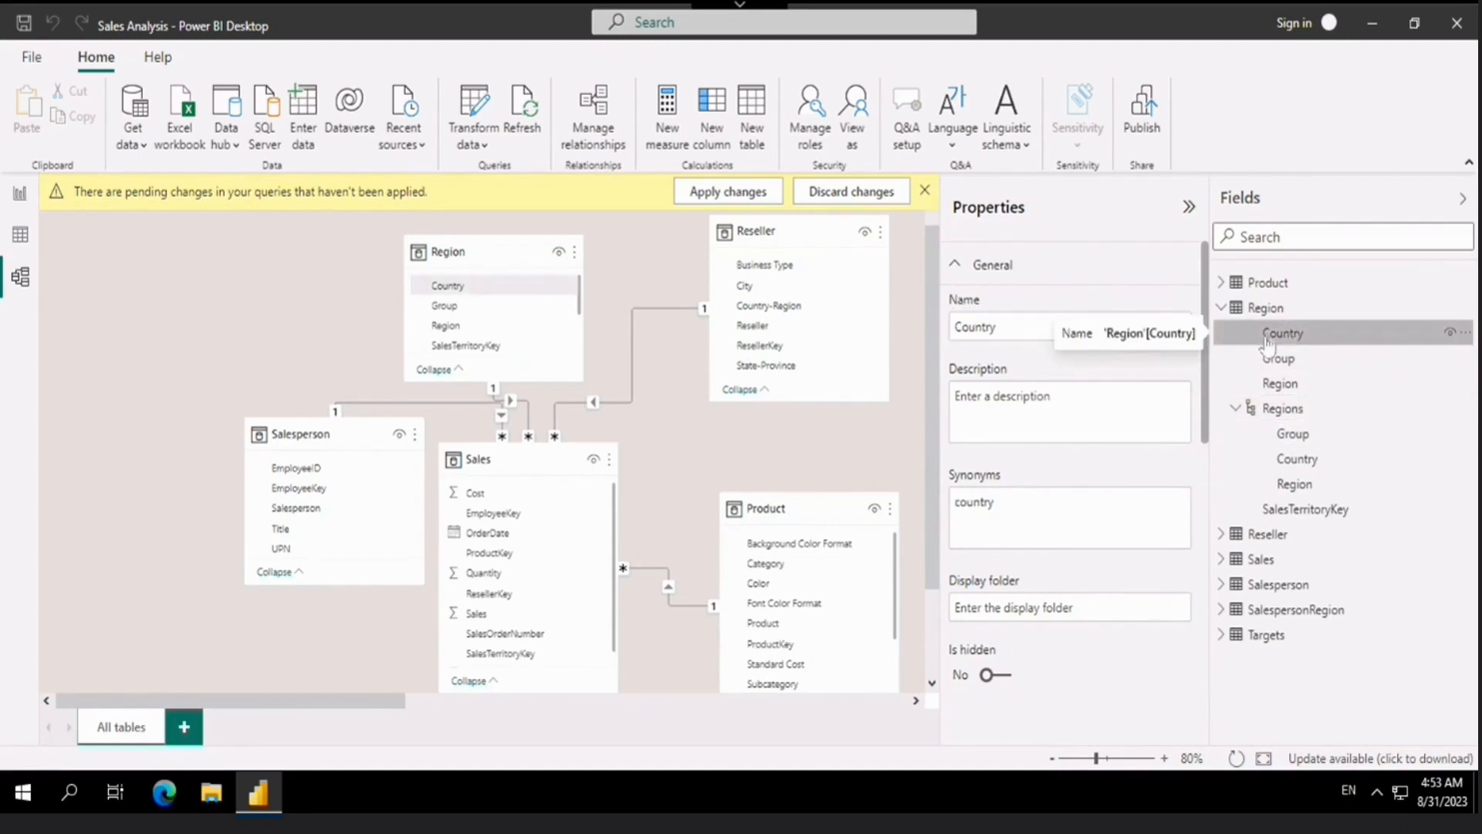
click(1300, 461)
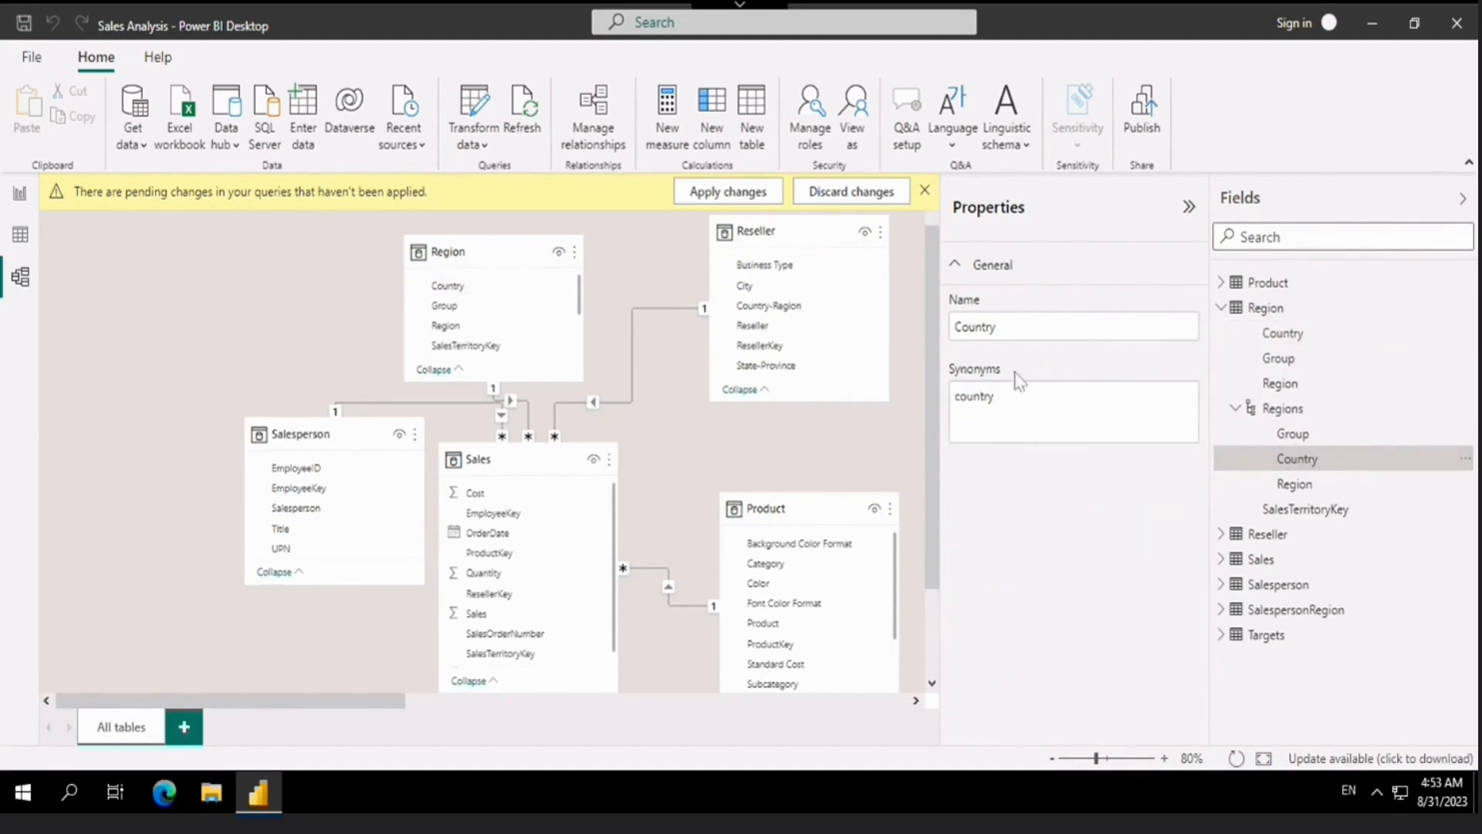
click(1304, 332)
scroll(1009, 589, down, 3)
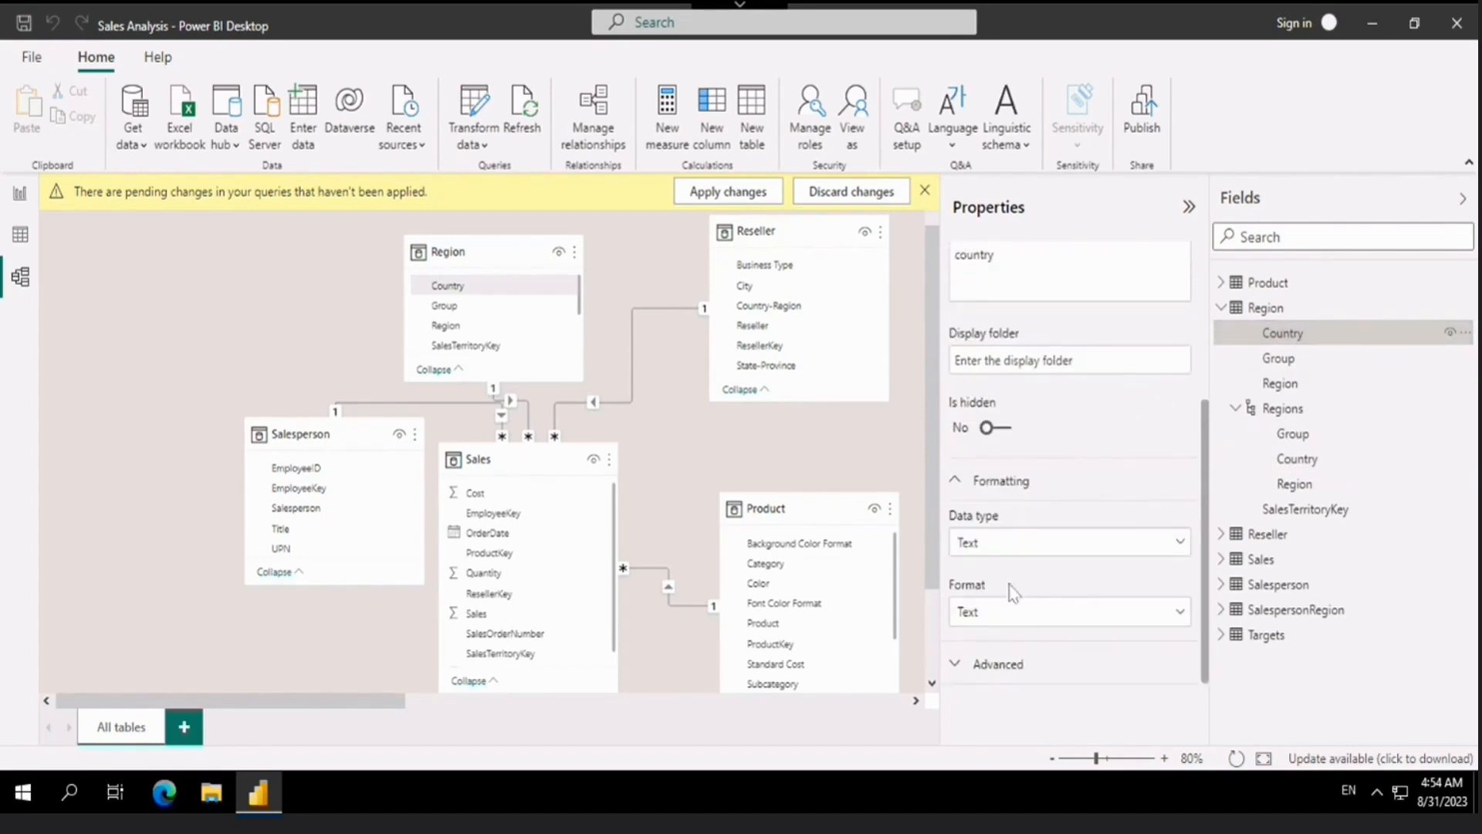
click(960, 668)
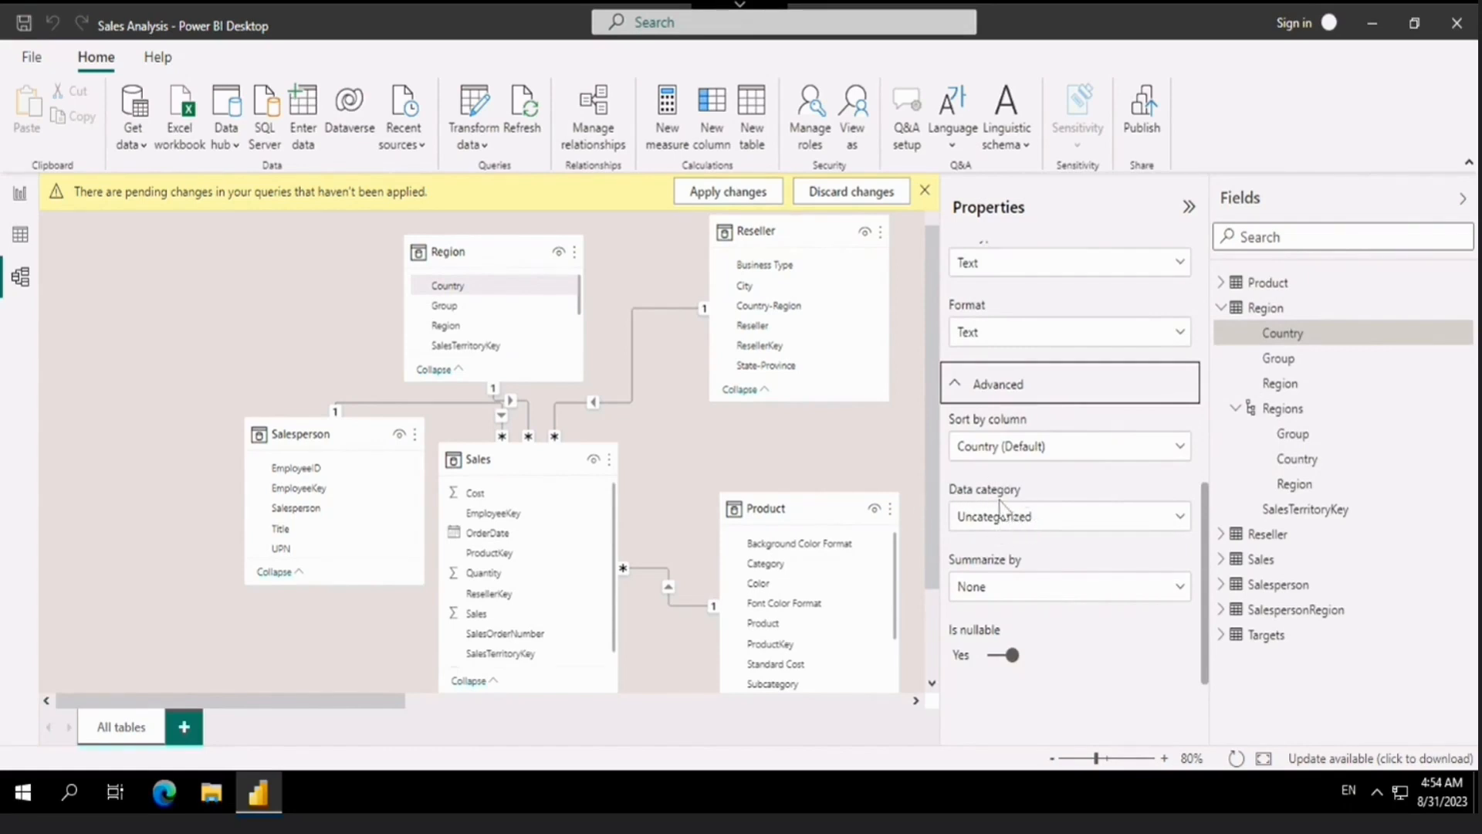
click(1081, 529)
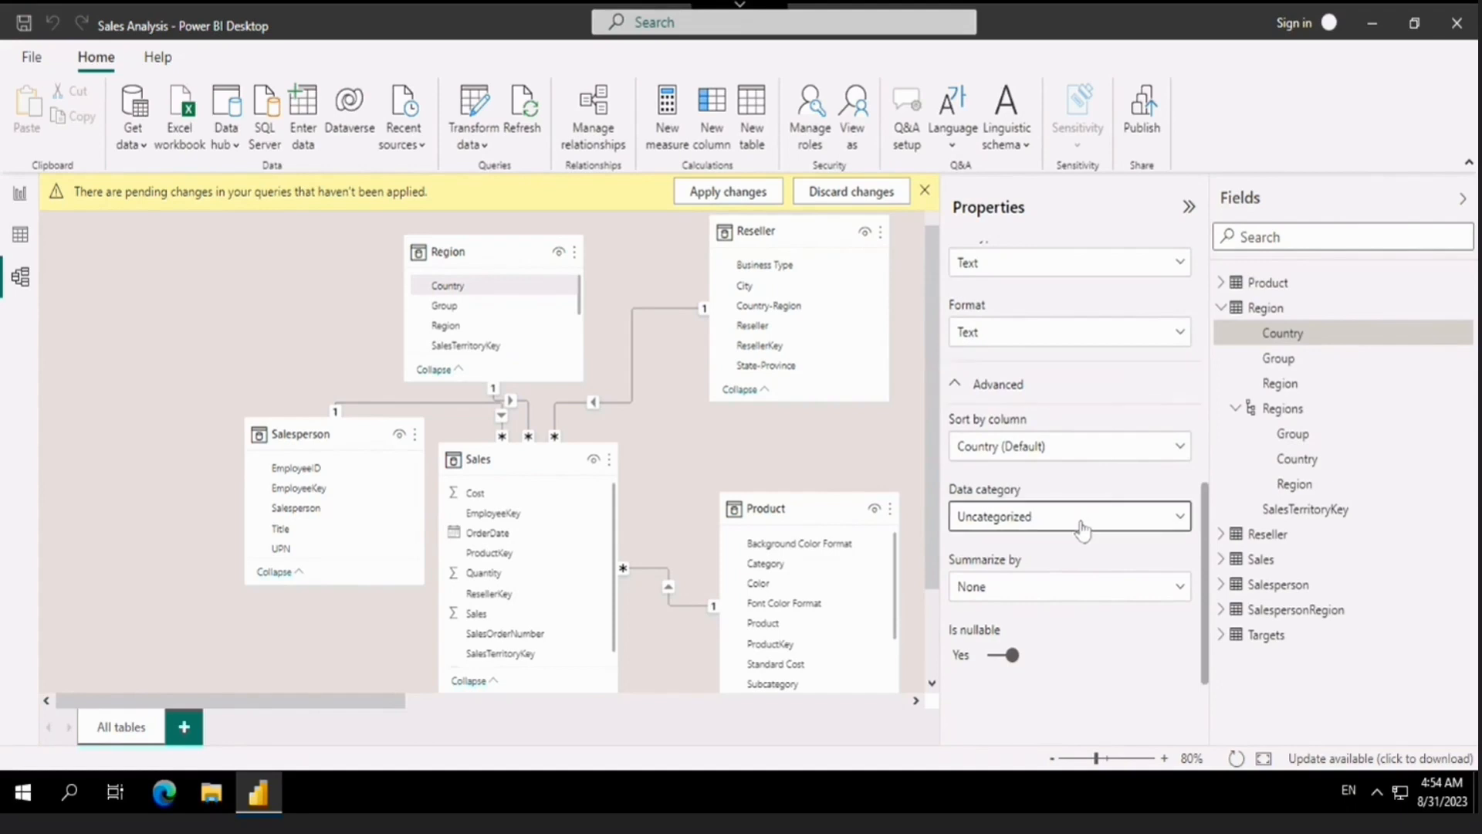
click(1082, 530)
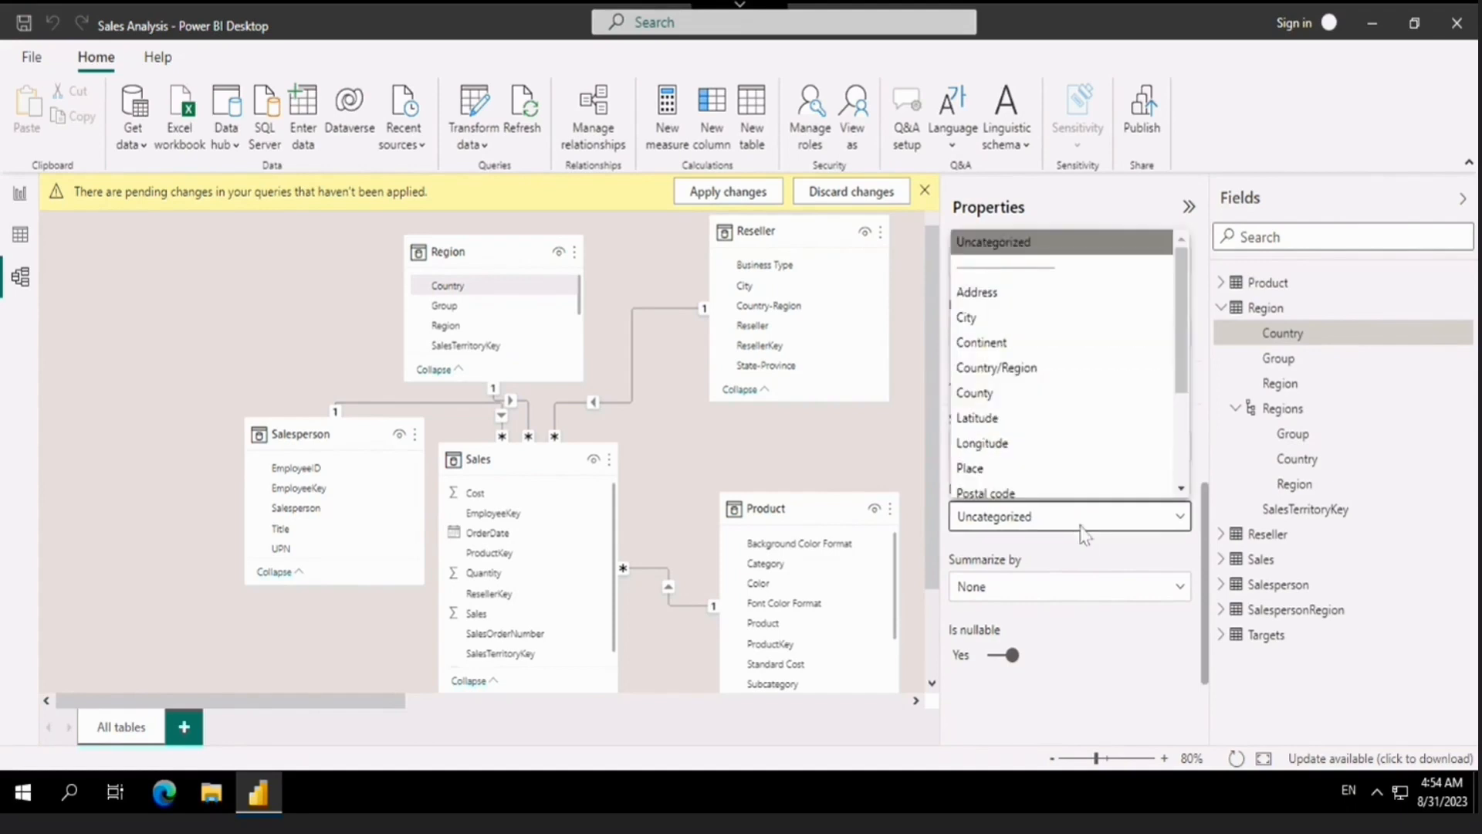
click(1019, 369)
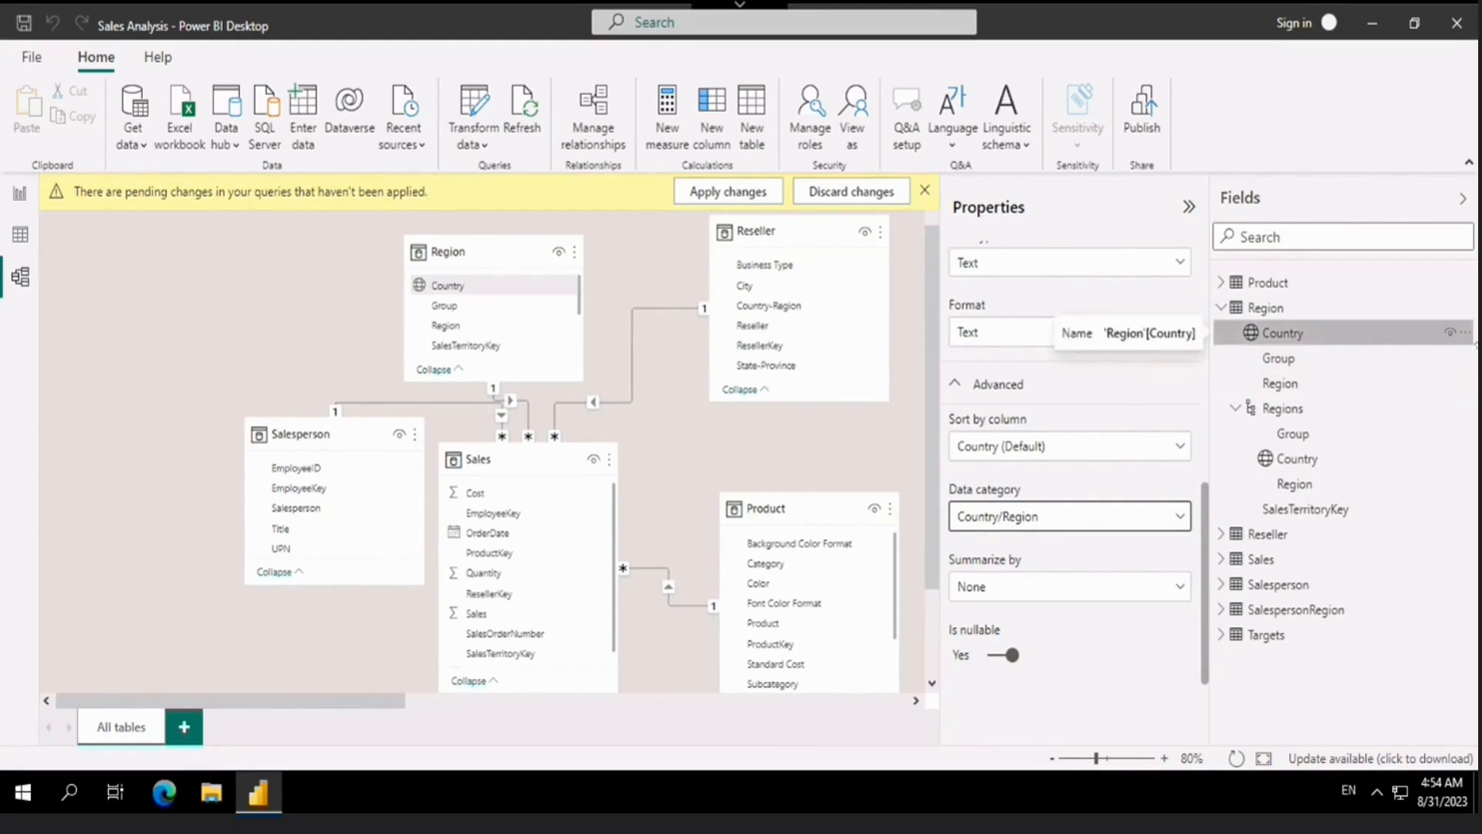
Create a hierarchy named Resellers from the Business Type column of the Reseller table and add Reseller as its second level
click(1222, 308)
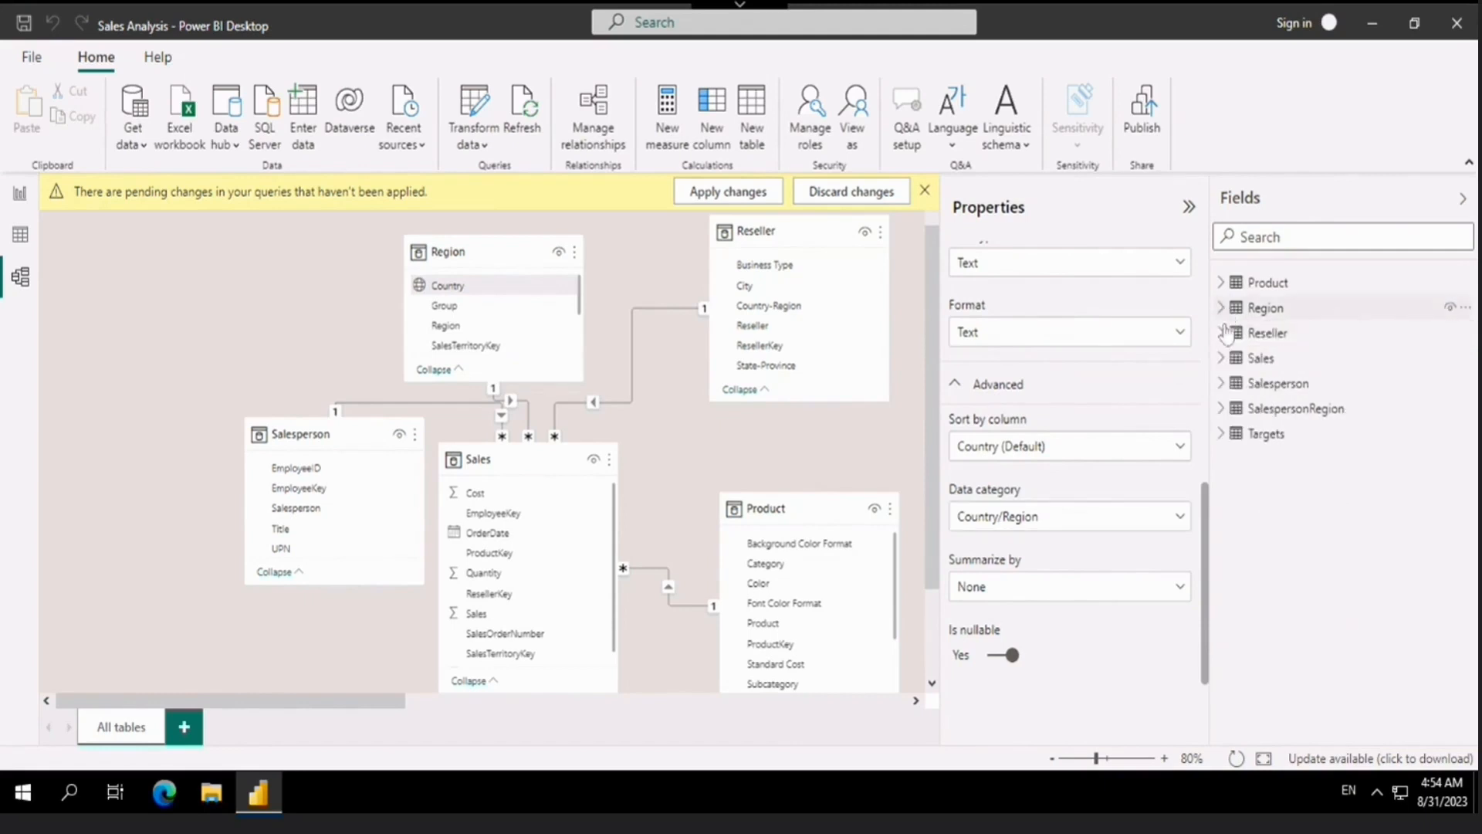
click(1222, 333)
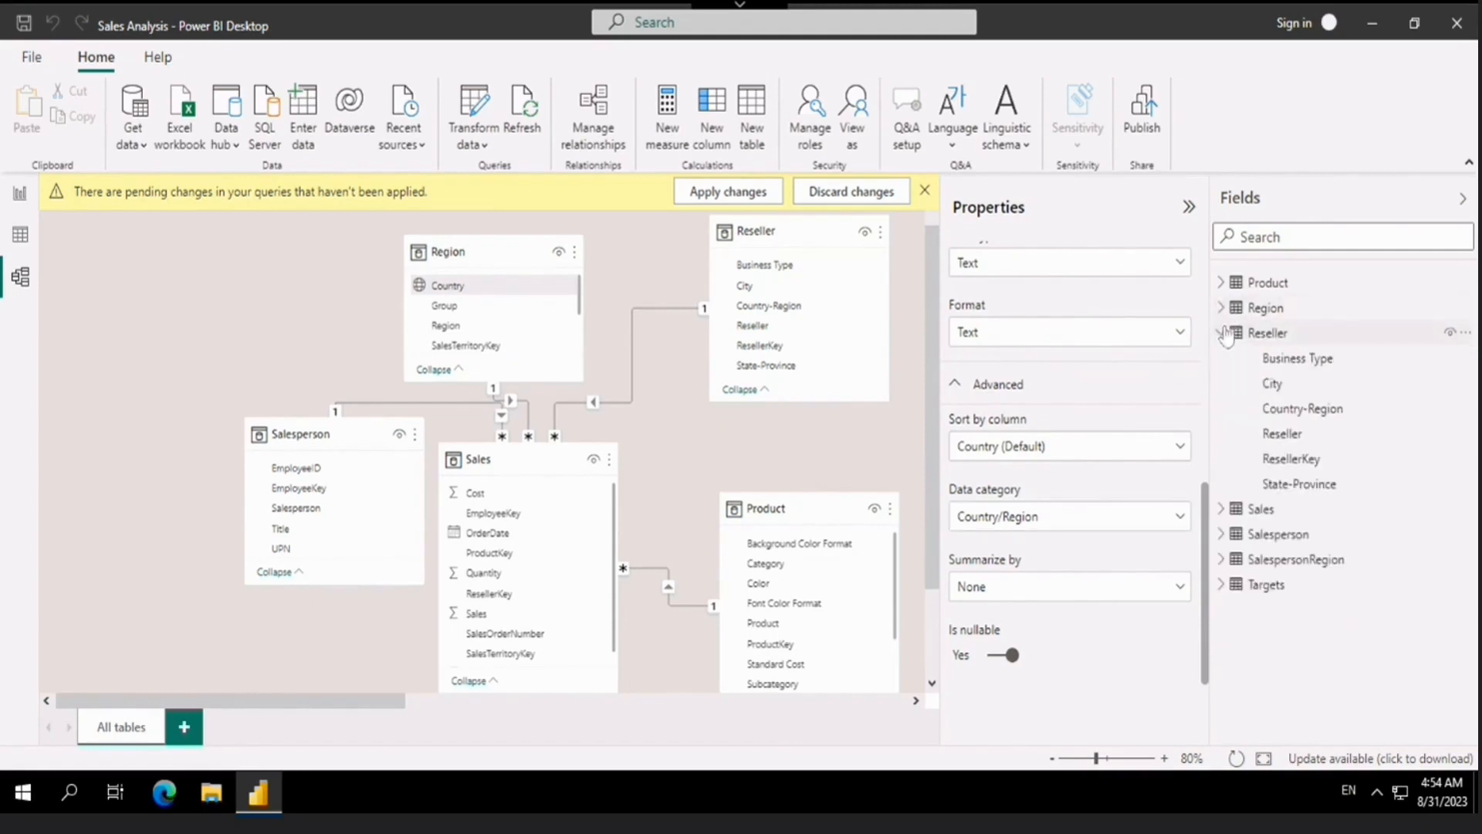
click(1303, 363)
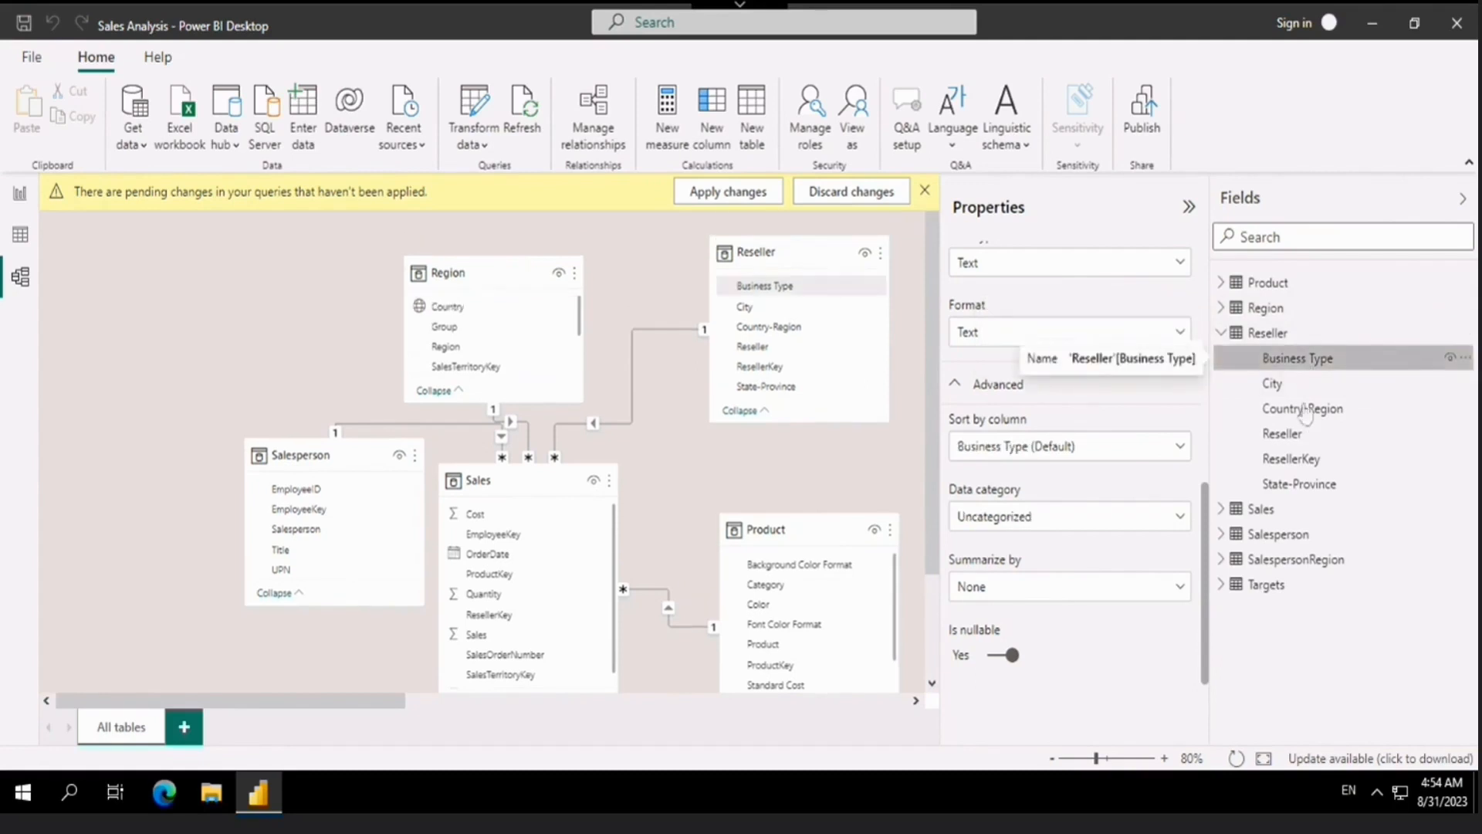
ctrl+click(1292, 441)
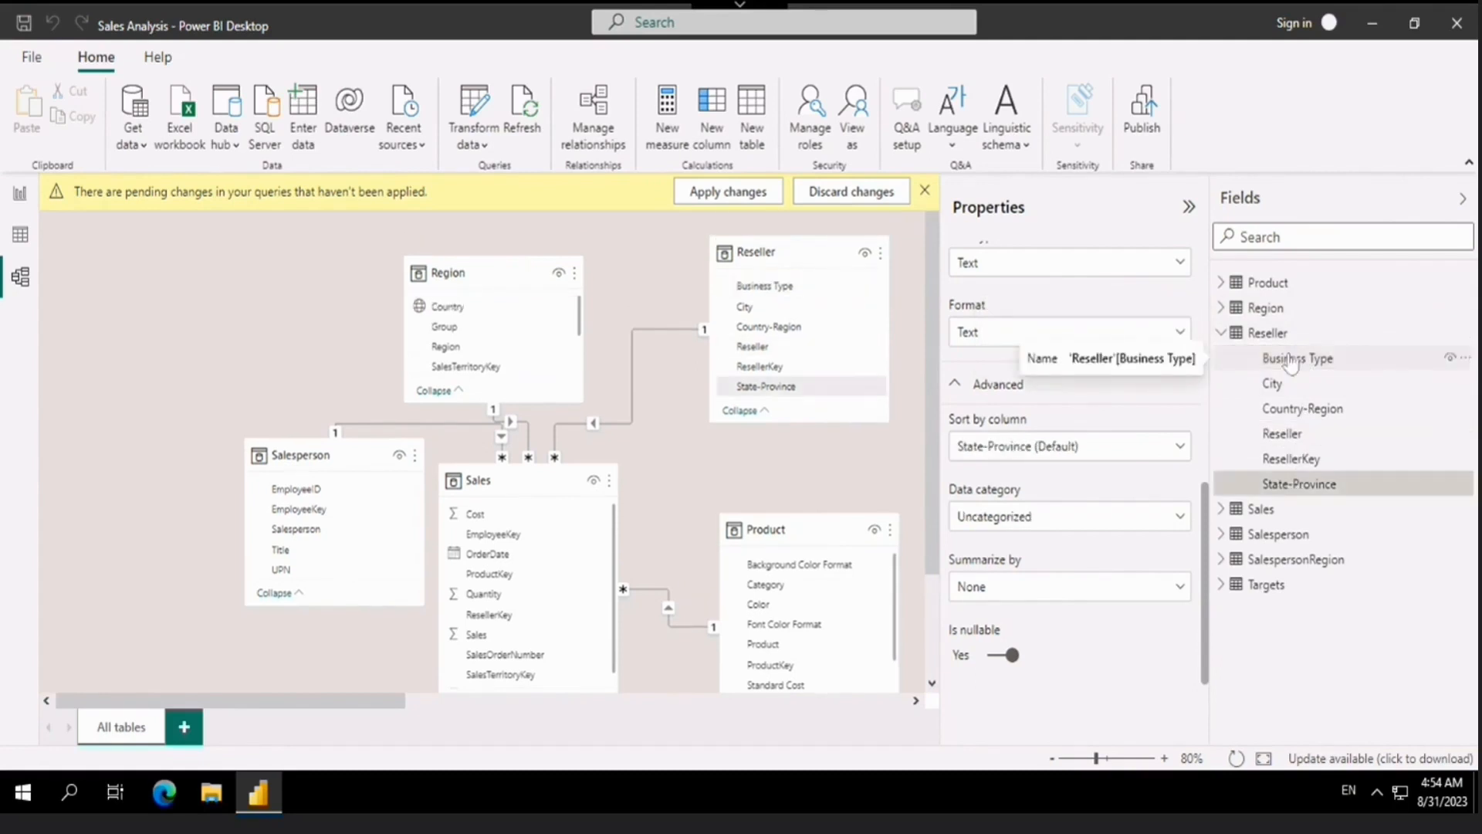
click(1290, 362)
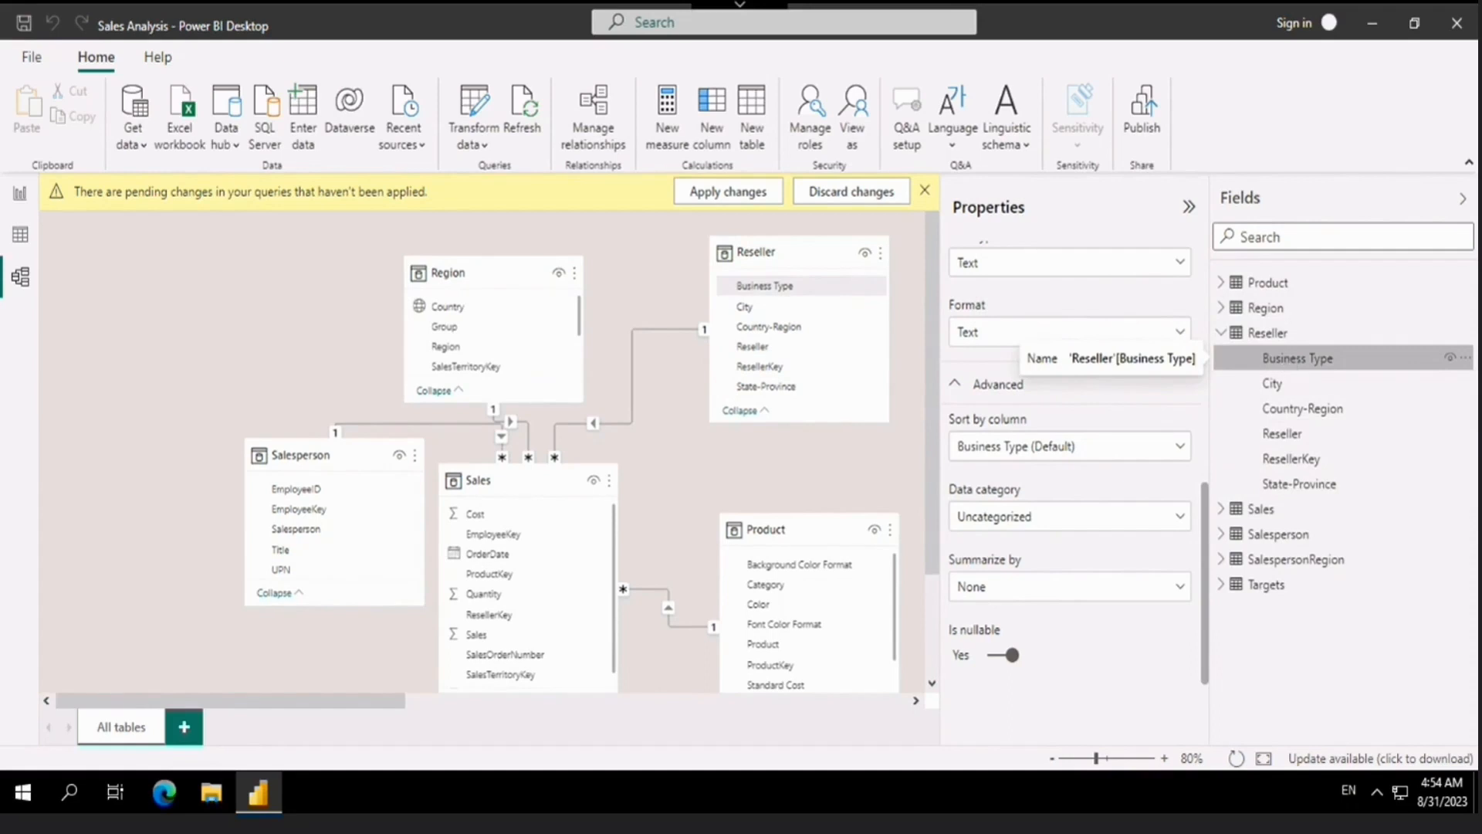
right_click(1291, 361)
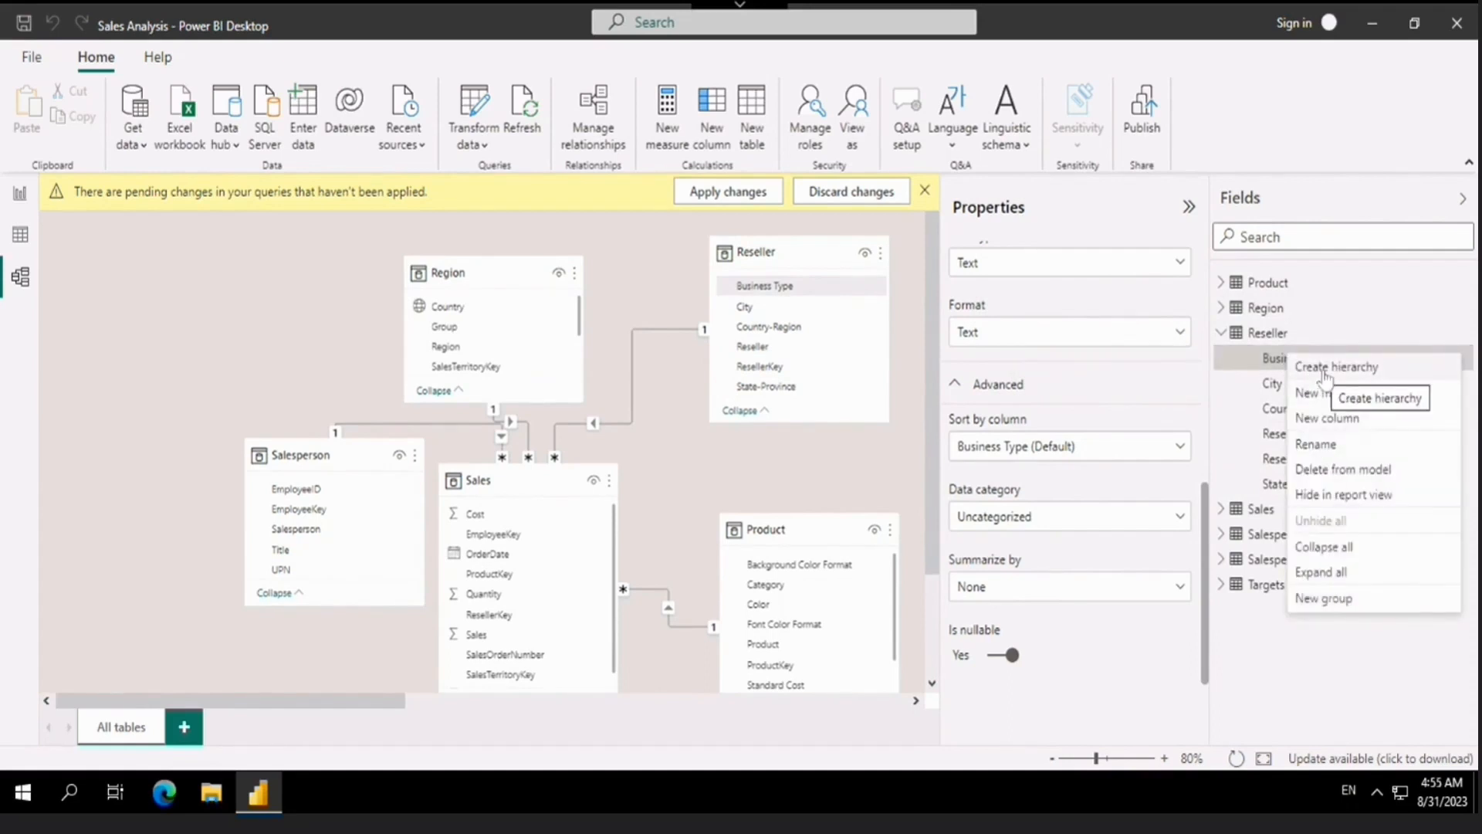
click(1324, 371)
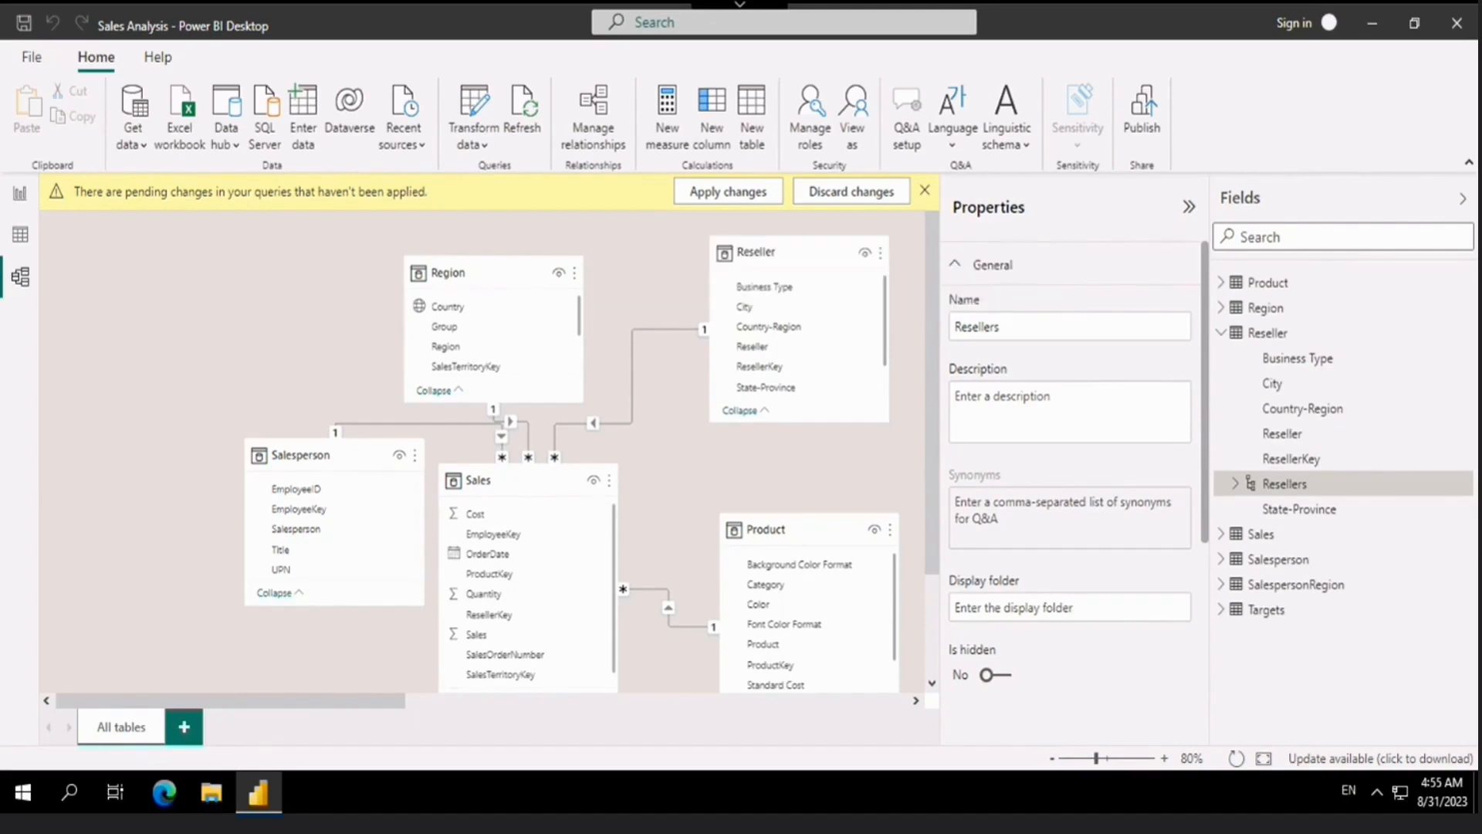
click(1293, 437)
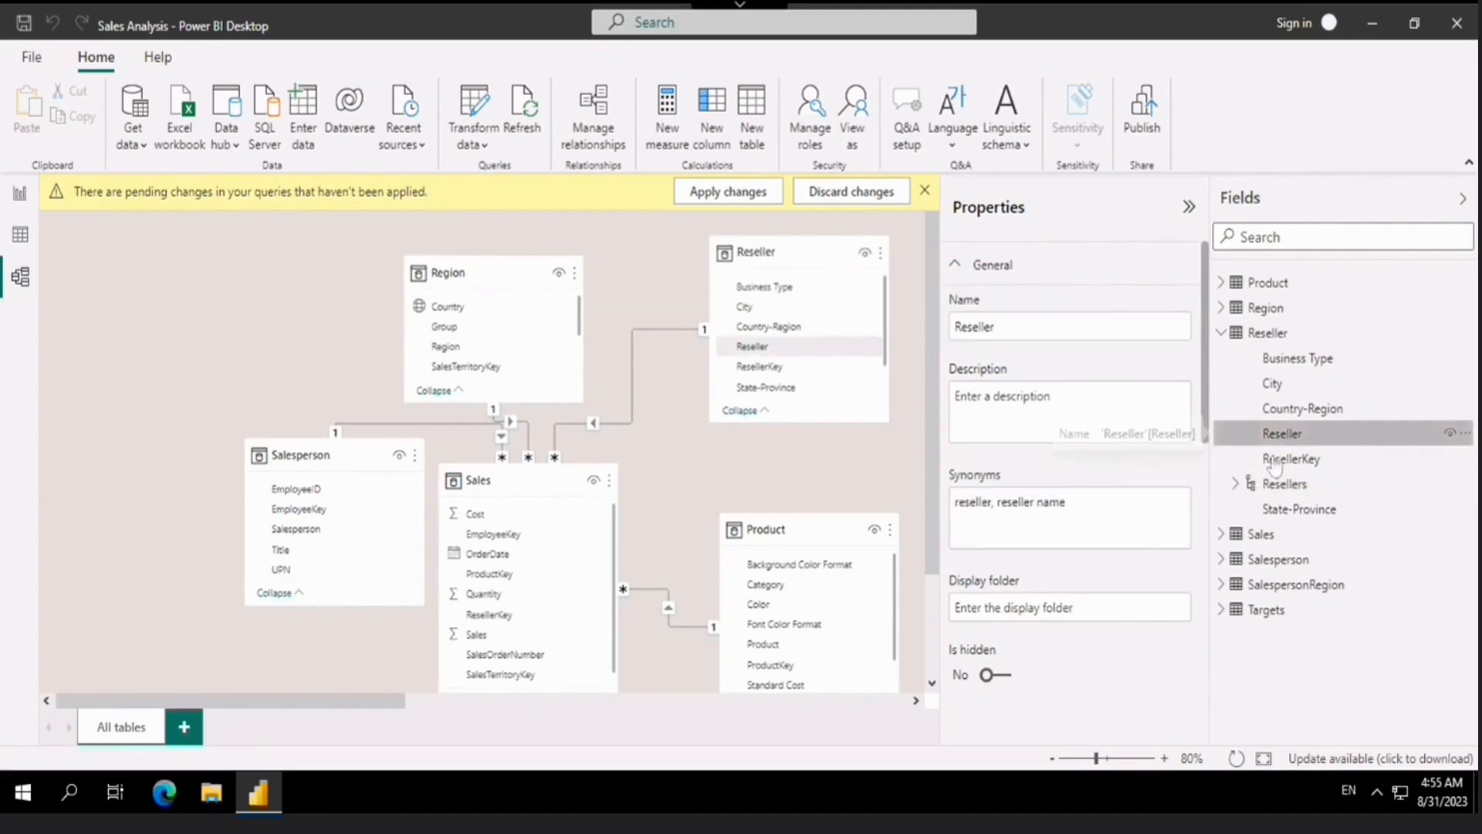
drag(1295, 440, 1279, 485)
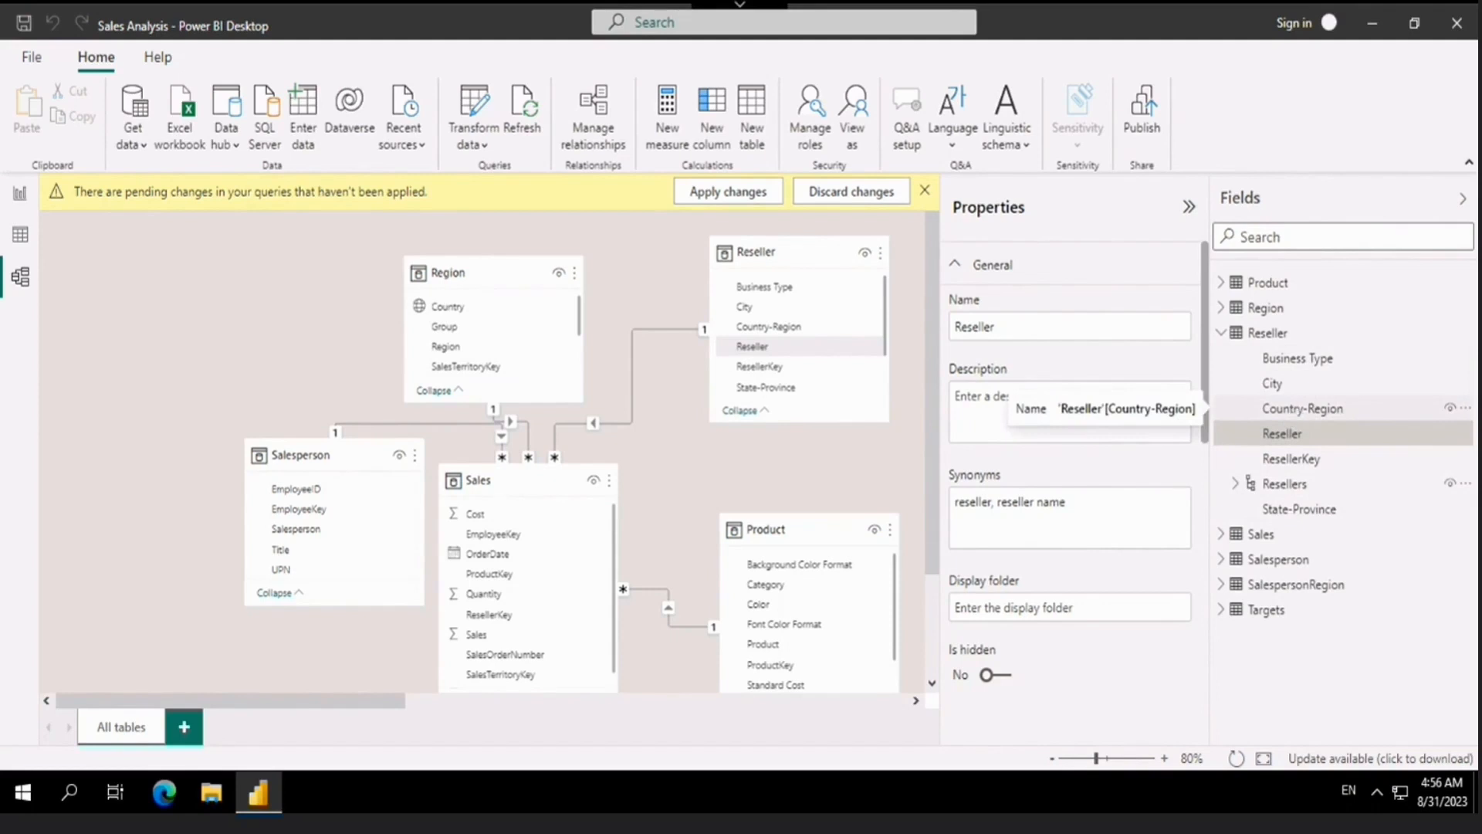
Create a hierarchy from the Country-Region column of the Reseller table and add State-Province, City and Reseller as its next levels
click(1295, 416)
right_click(1297, 416)
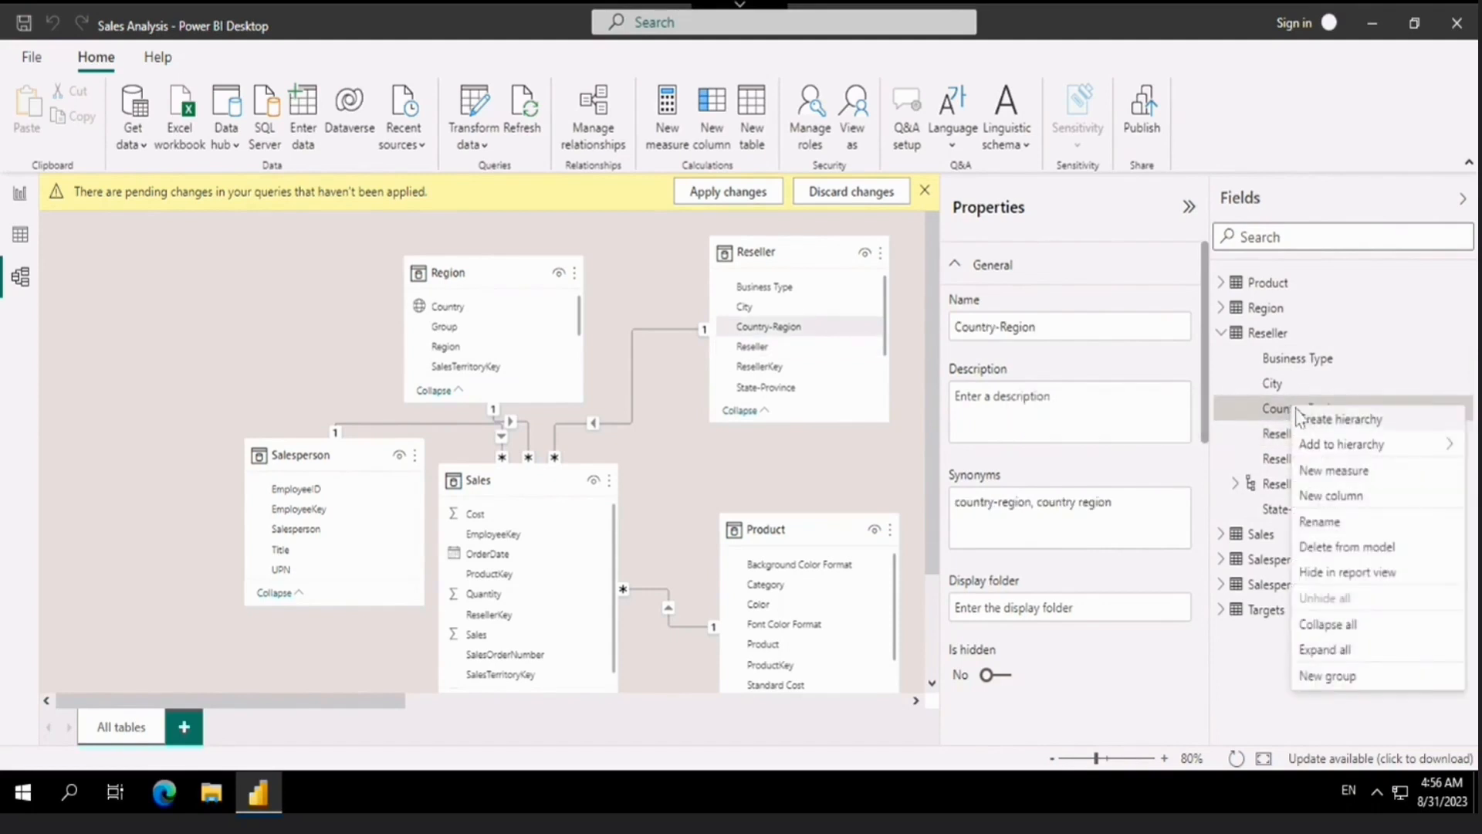
click(1304, 420)
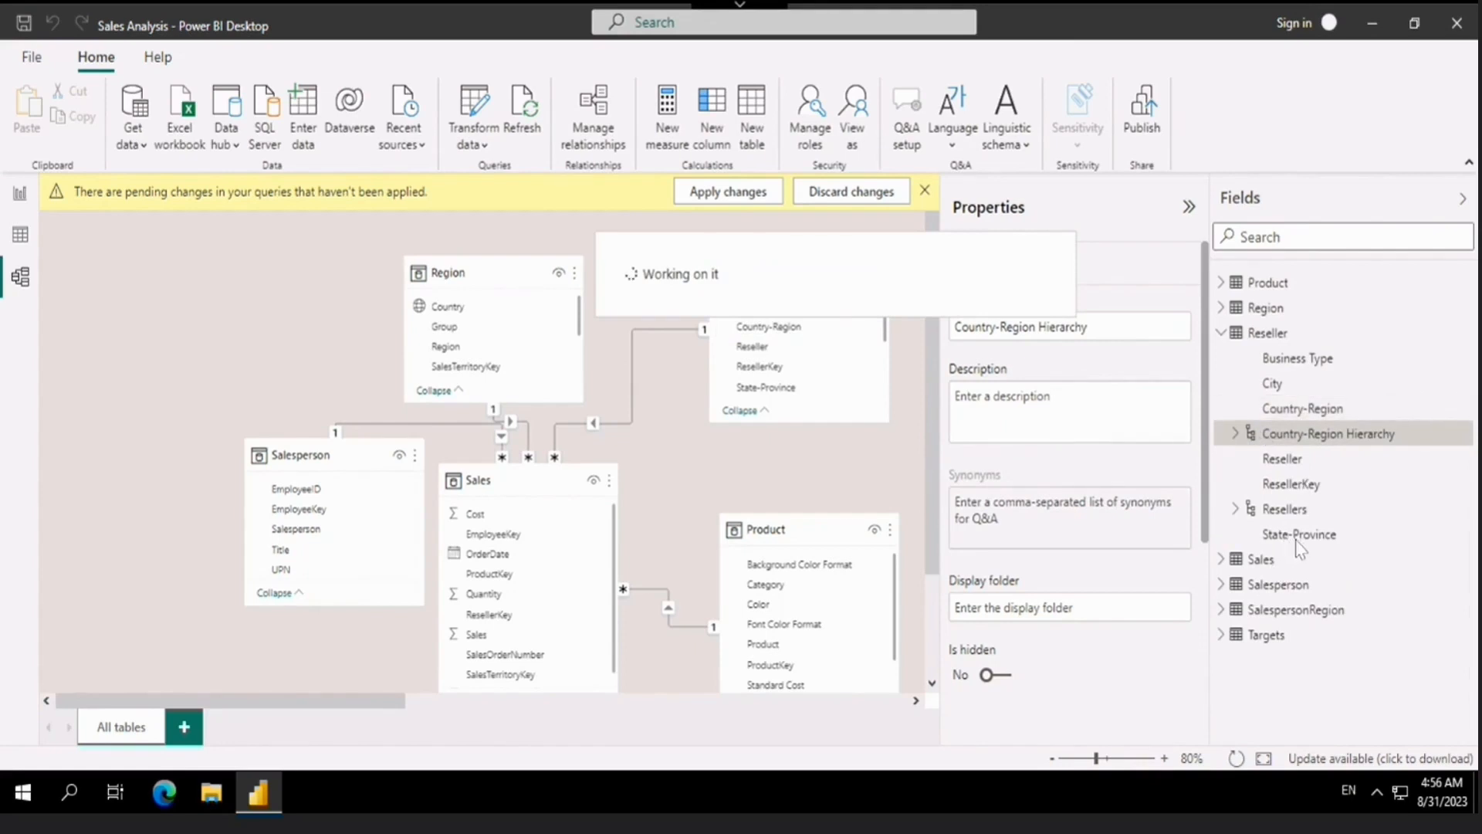
drag(1292, 534, 1285, 436)
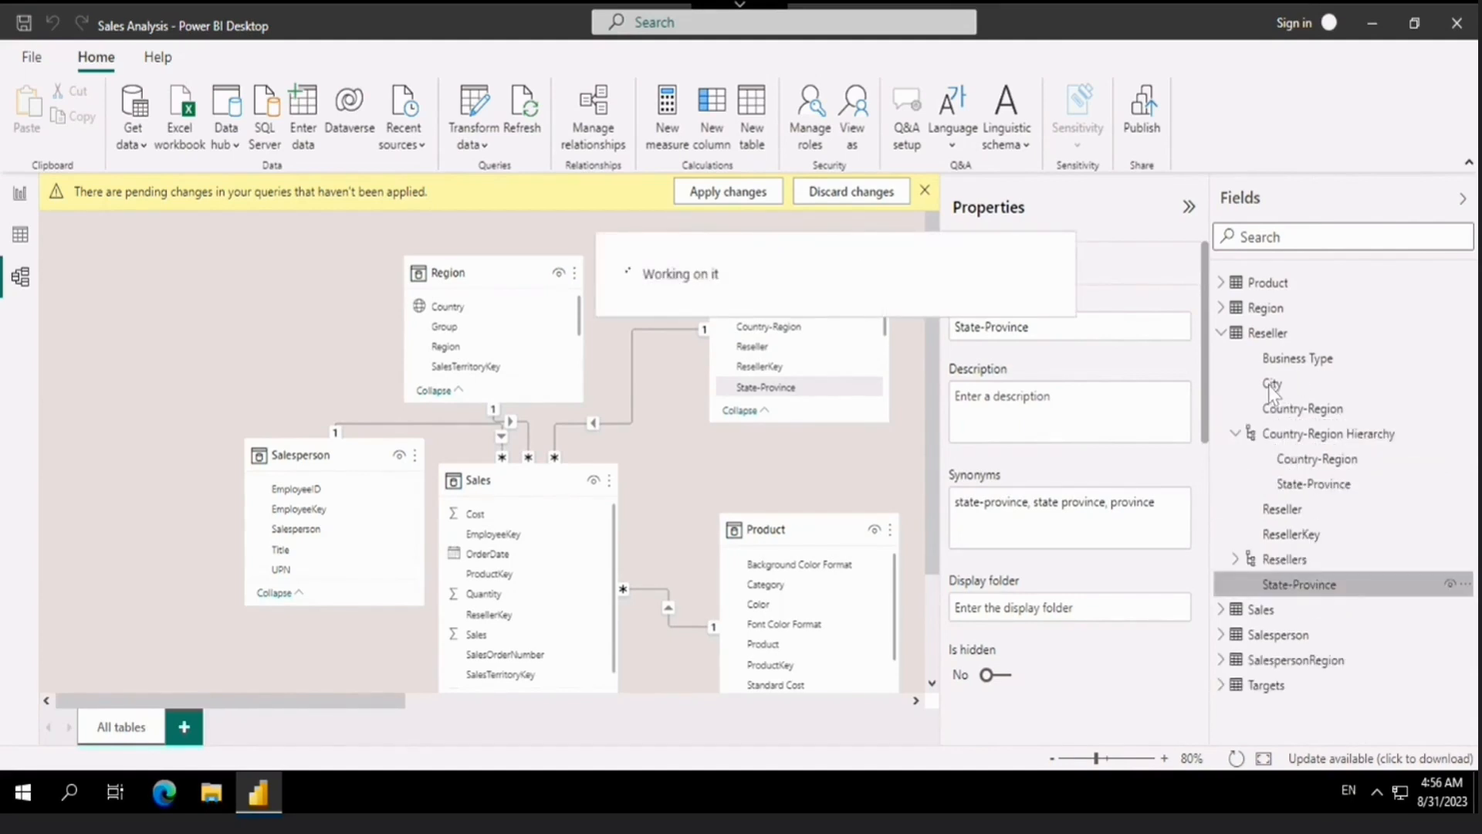
drag(1272, 385, 1293, 437)
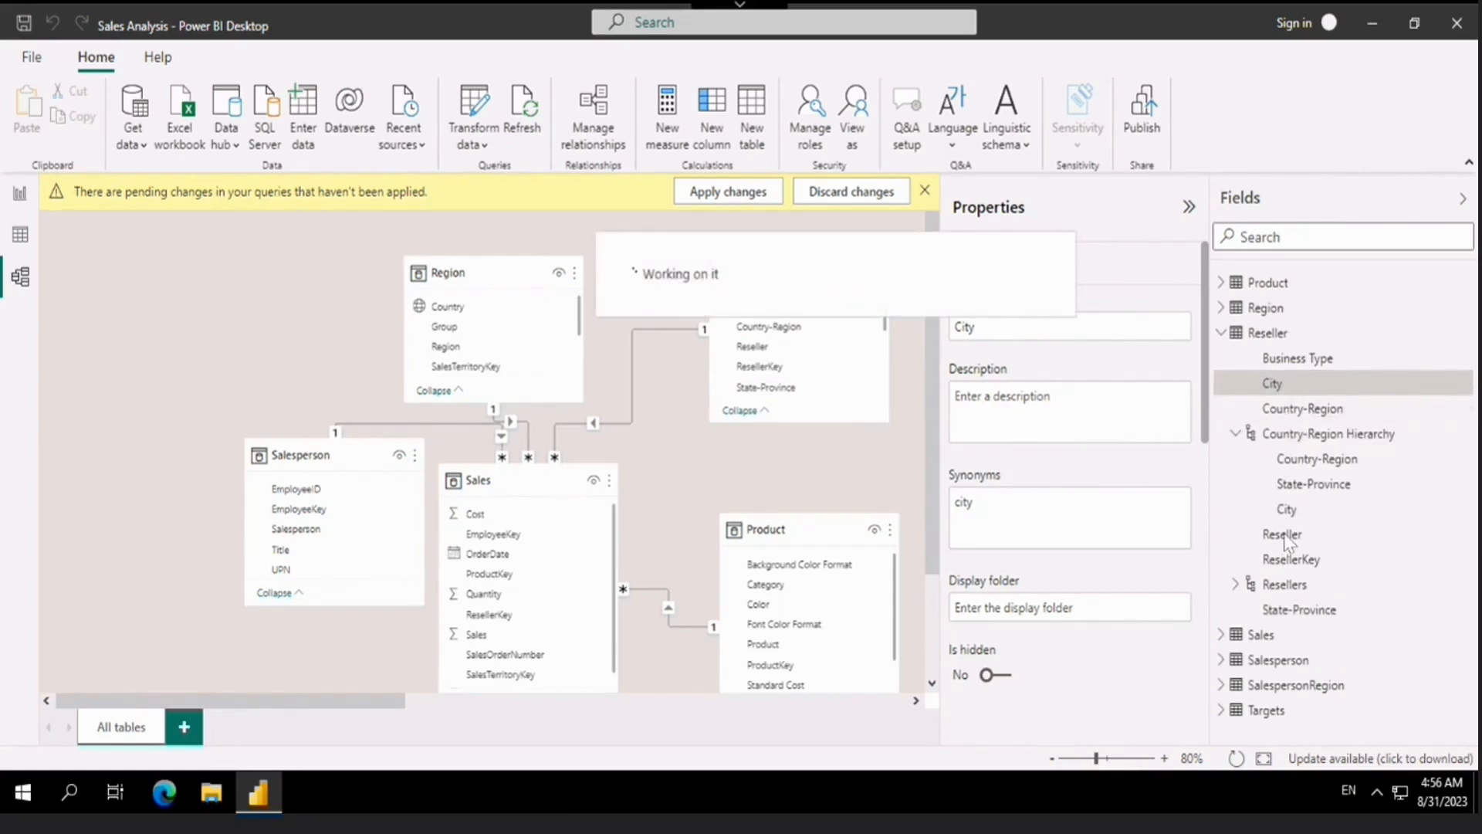
click(1282, 536)
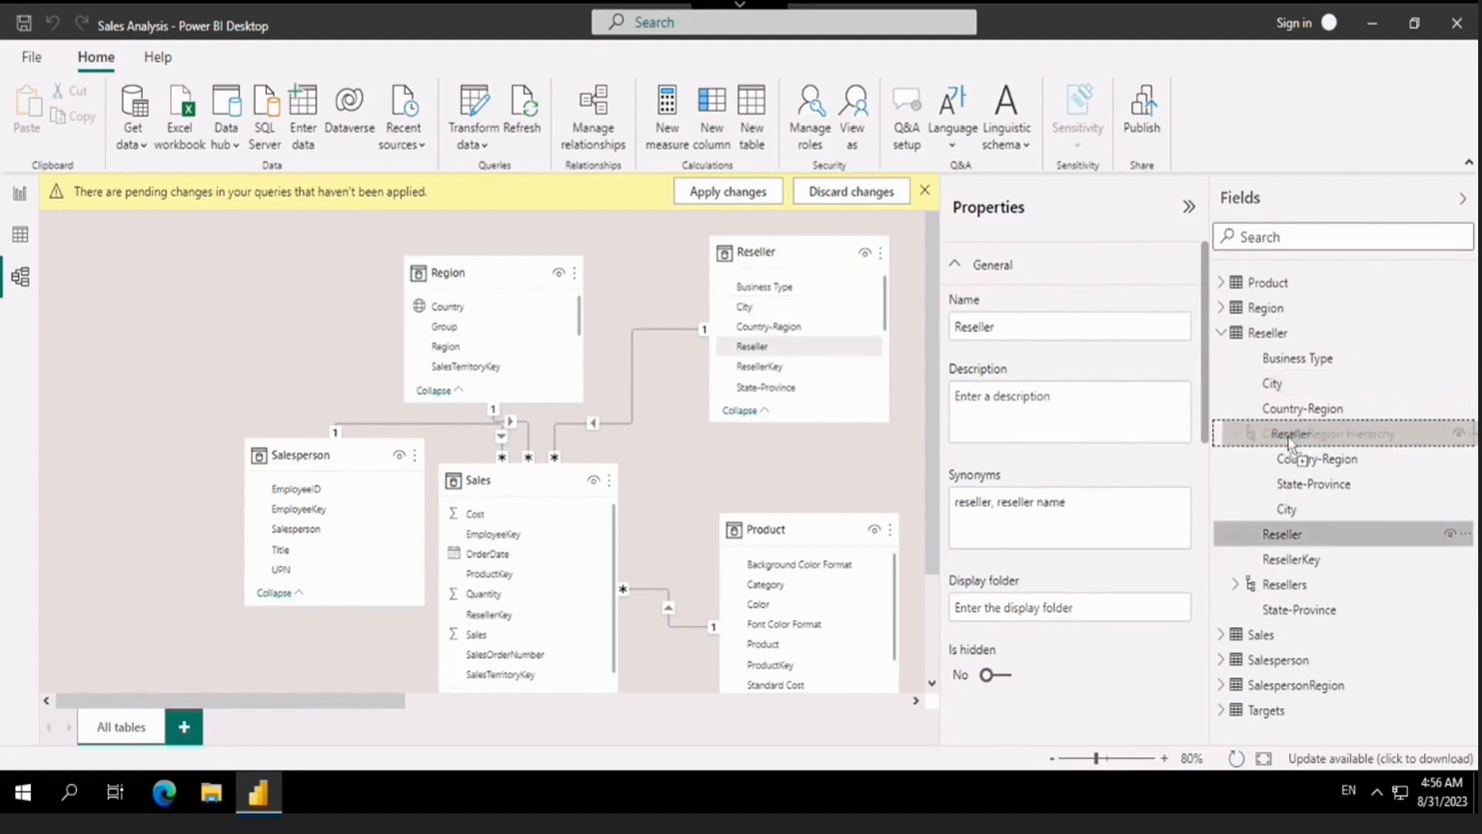
drag(1297, 440, 1291, 443)
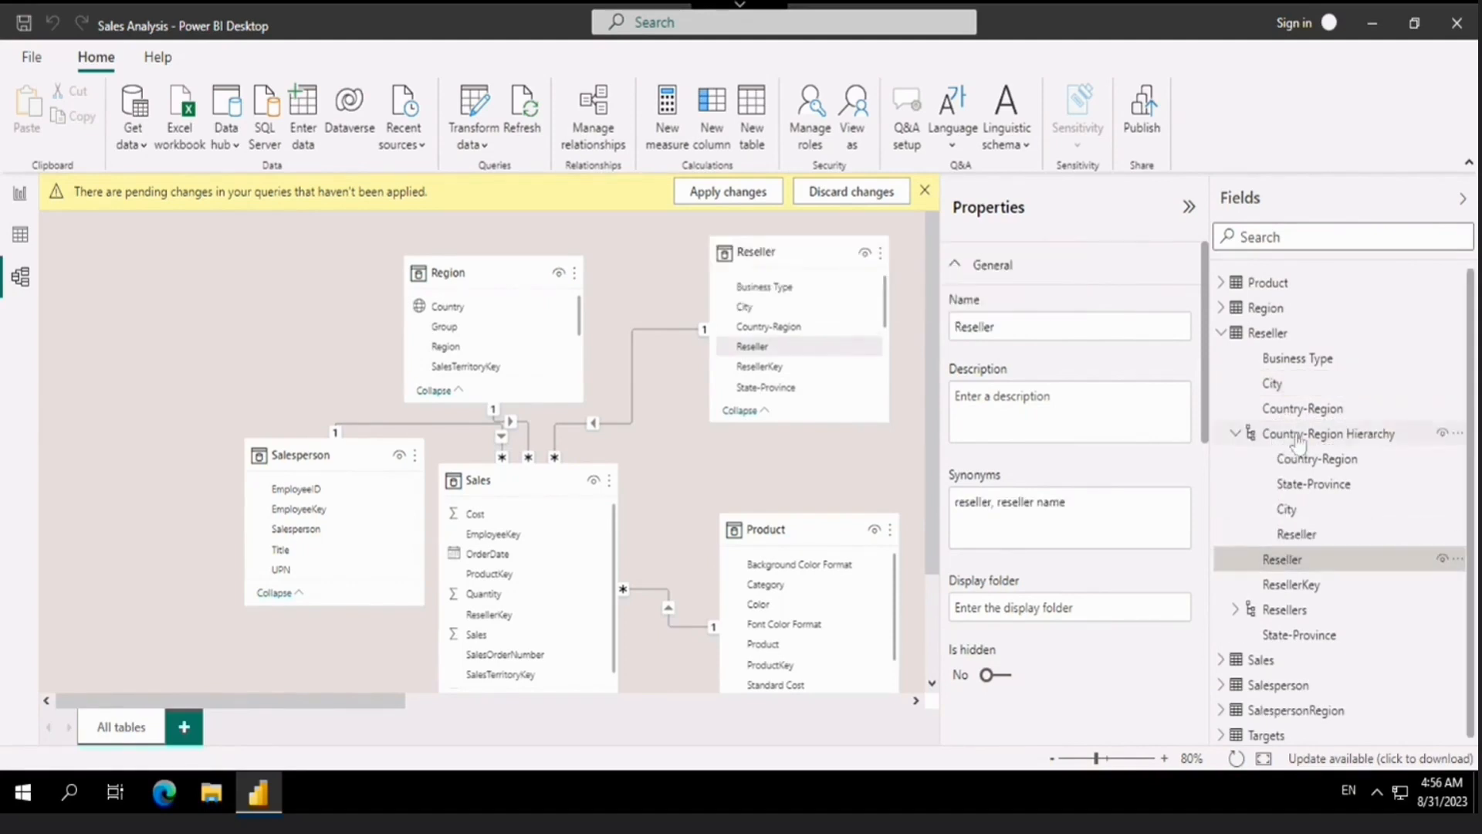
Rename Country-Region Hierarchy in the Reseller table to Geography
click(1296, 433)
click(1033, 327)
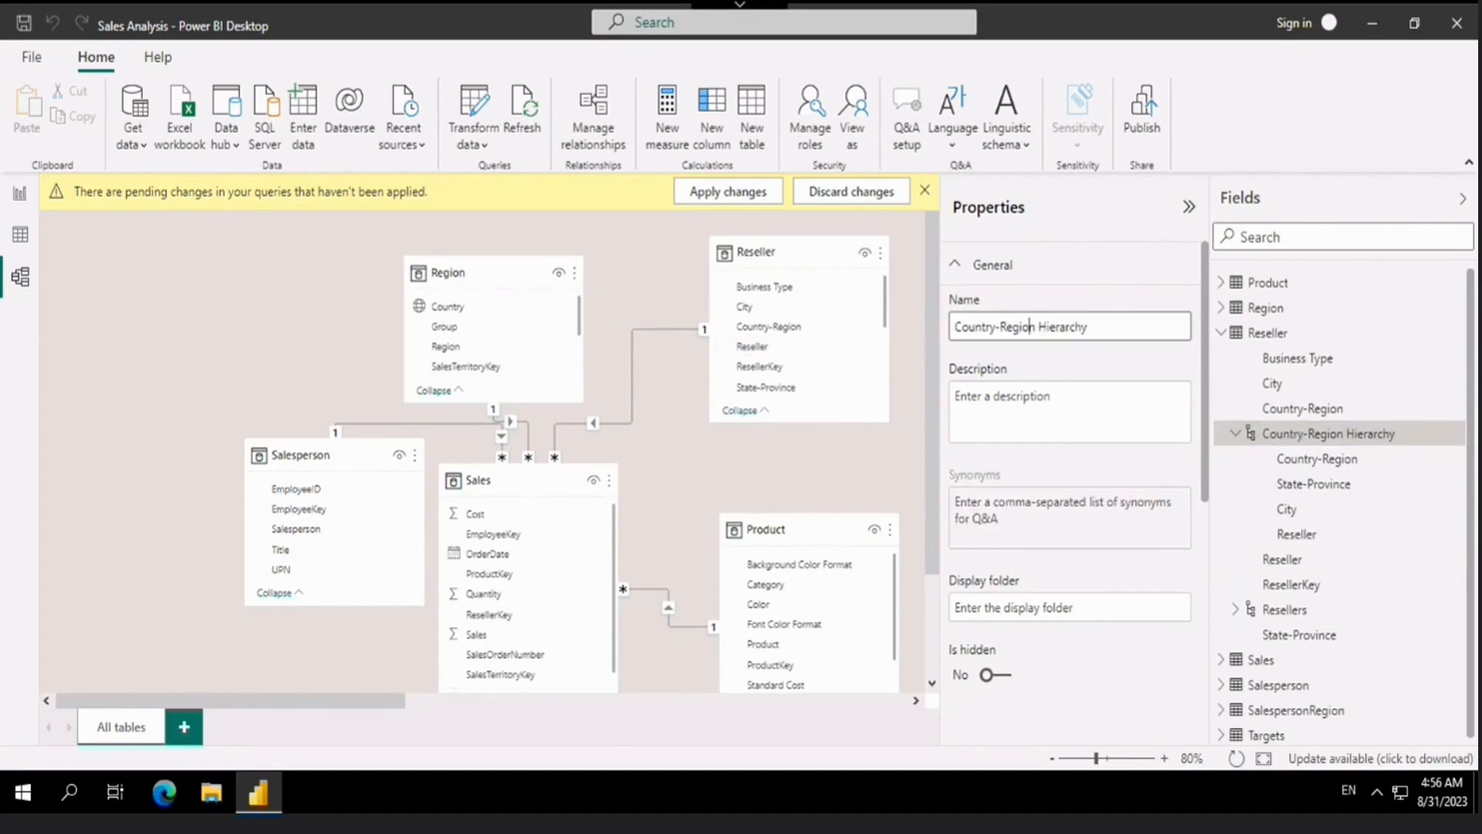
key(ctrl+a)
text(Ge)
key(Return)
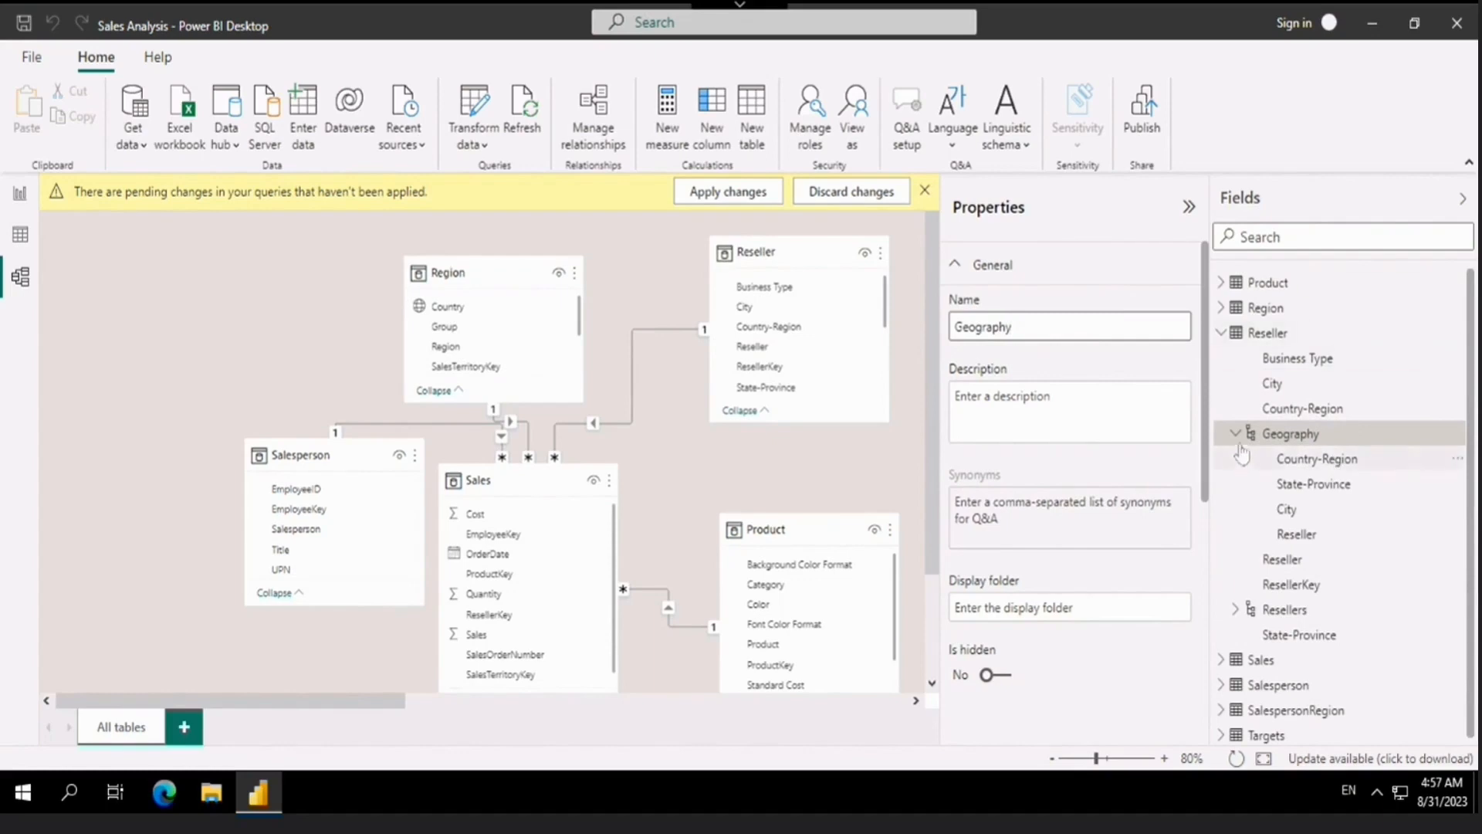
Set the data category of the City column in the Reseller table to City
scroll(1028, 328, down, 4)
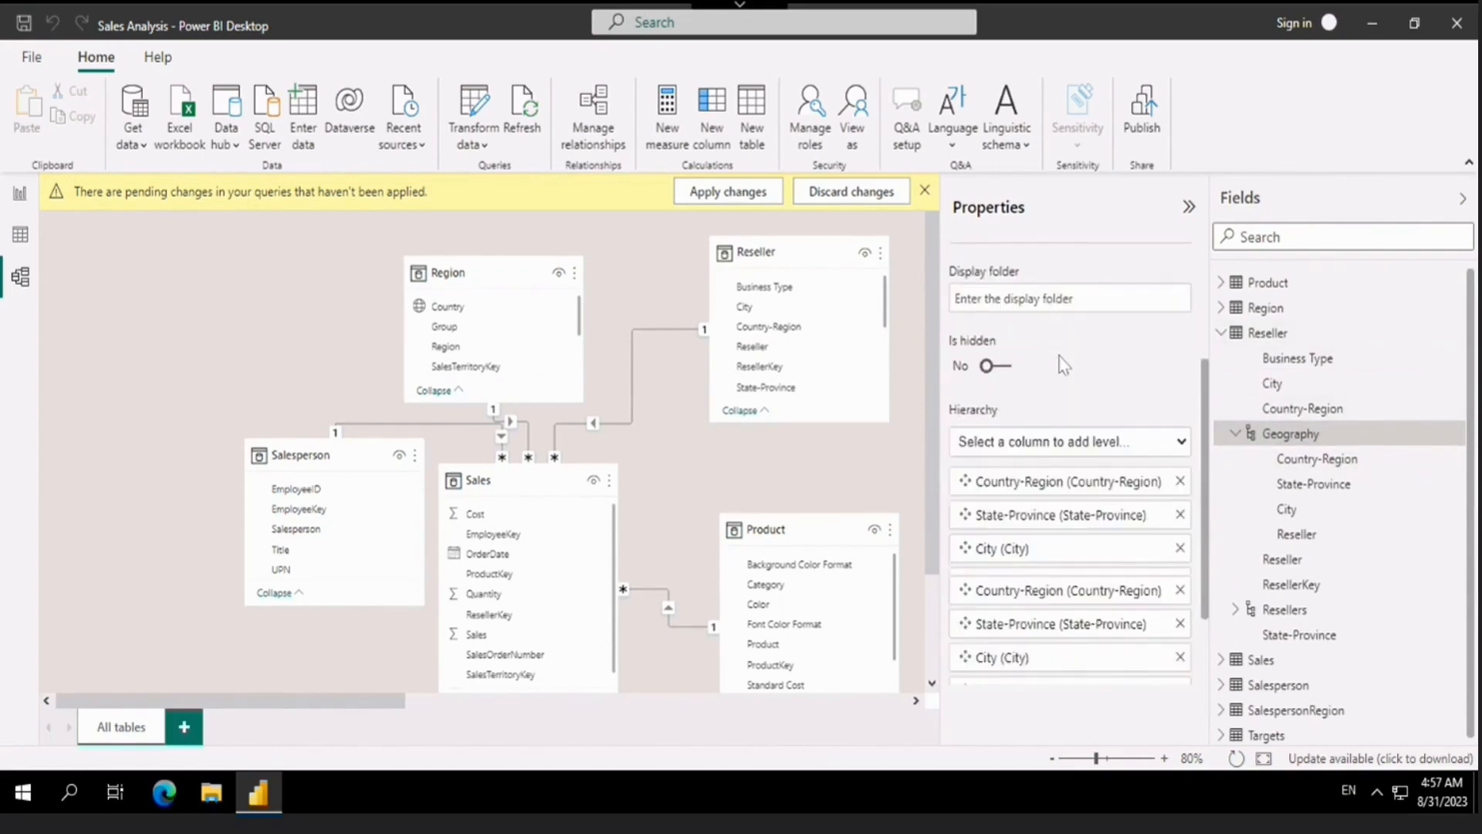
click(1282, 384)
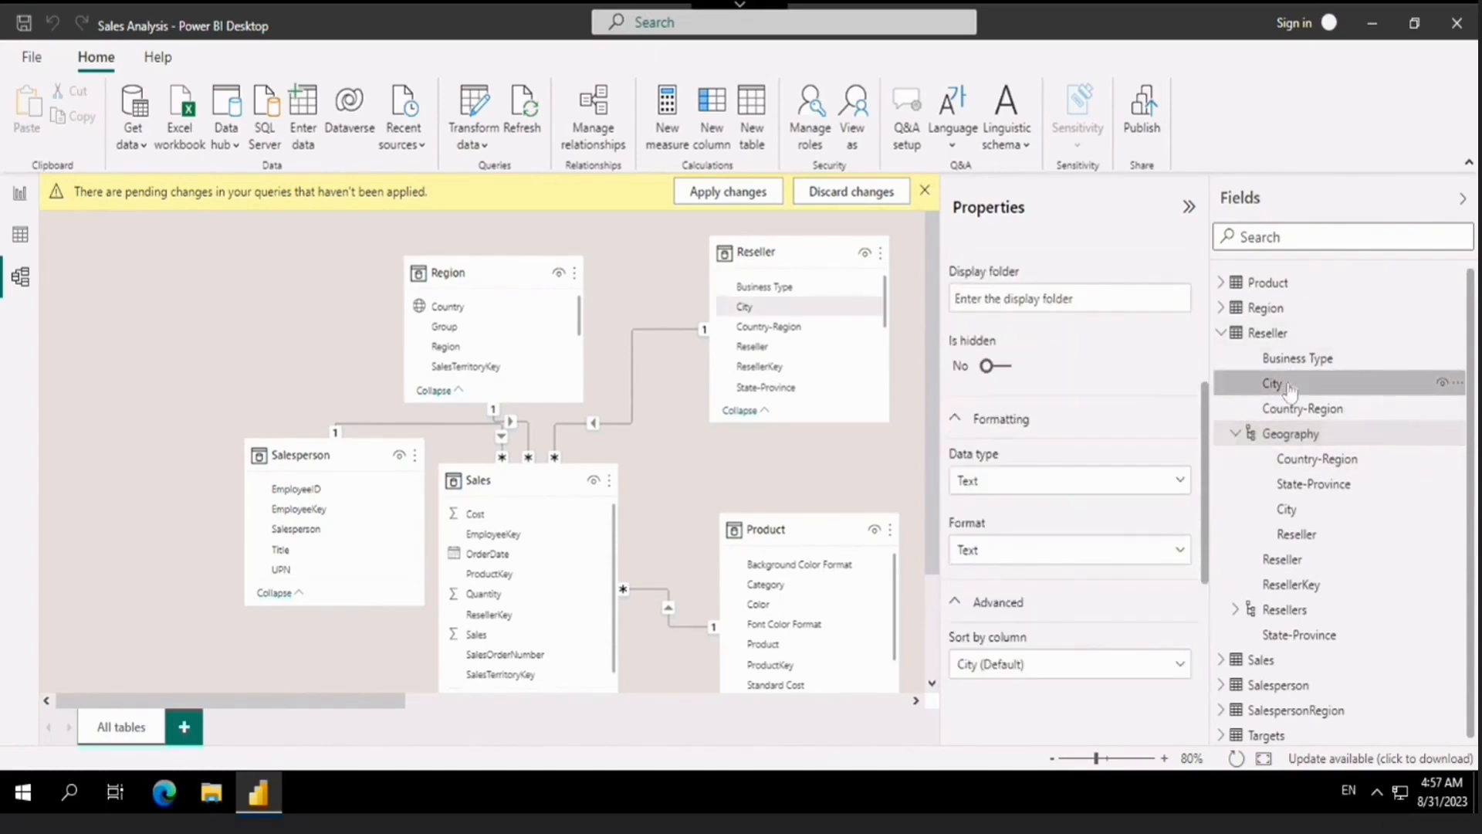
scroll(1052, 486, down, 3)
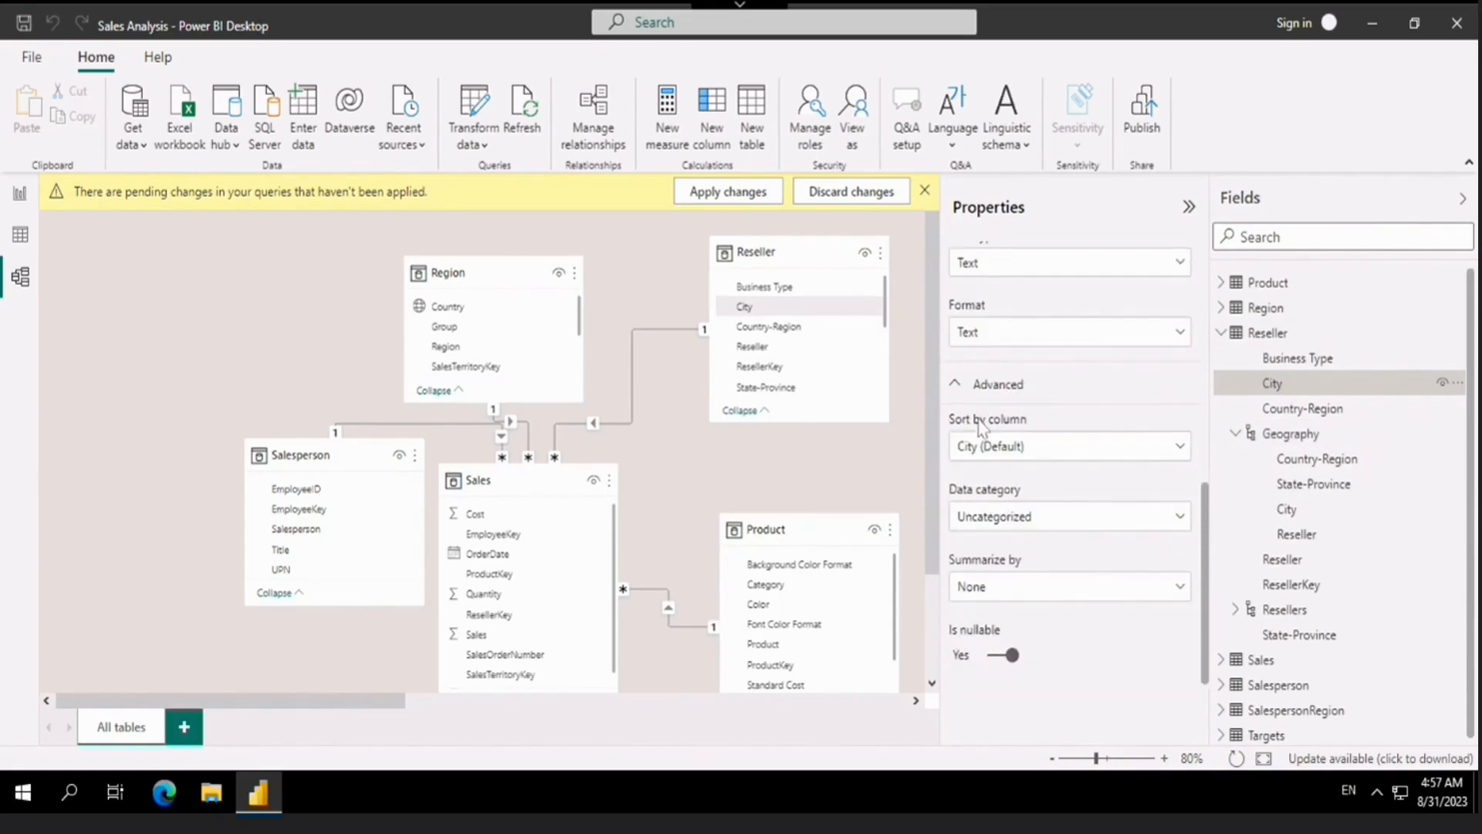
click(1013, 522)
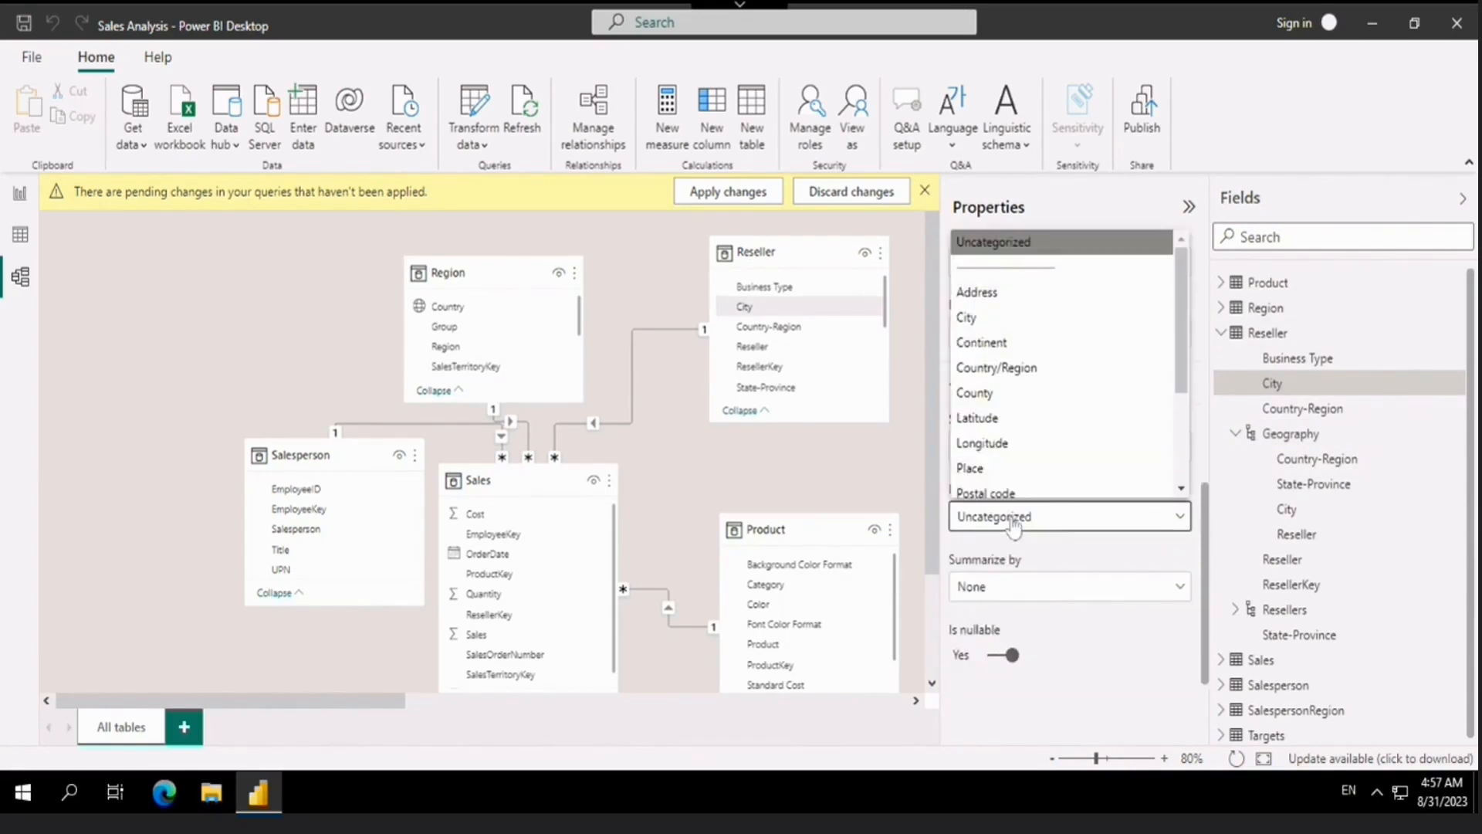
click(1005, 333)
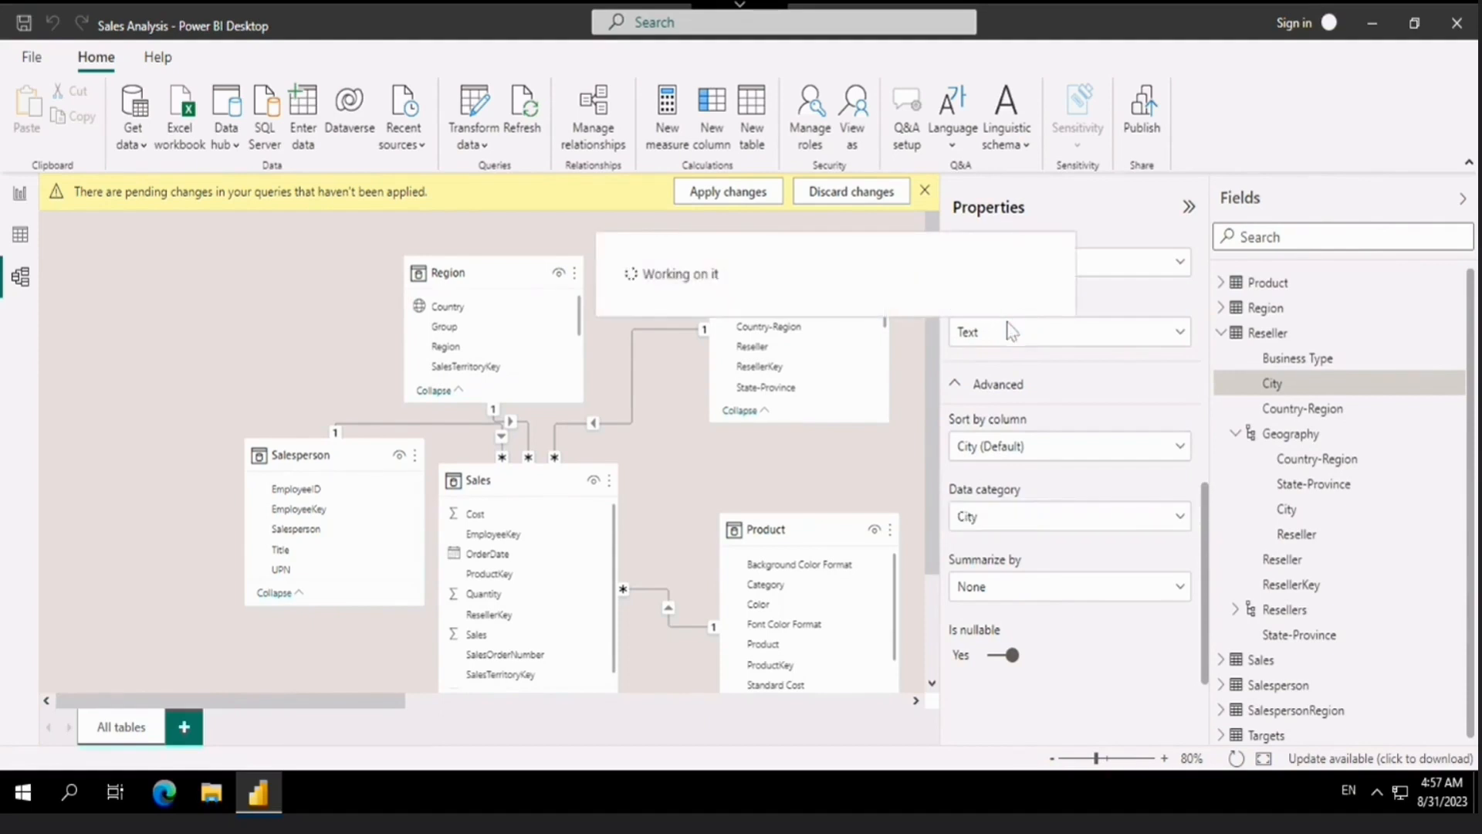
Set the data category of the Country-Region column in the Reseller table to Country/Region
click(1325, 417)
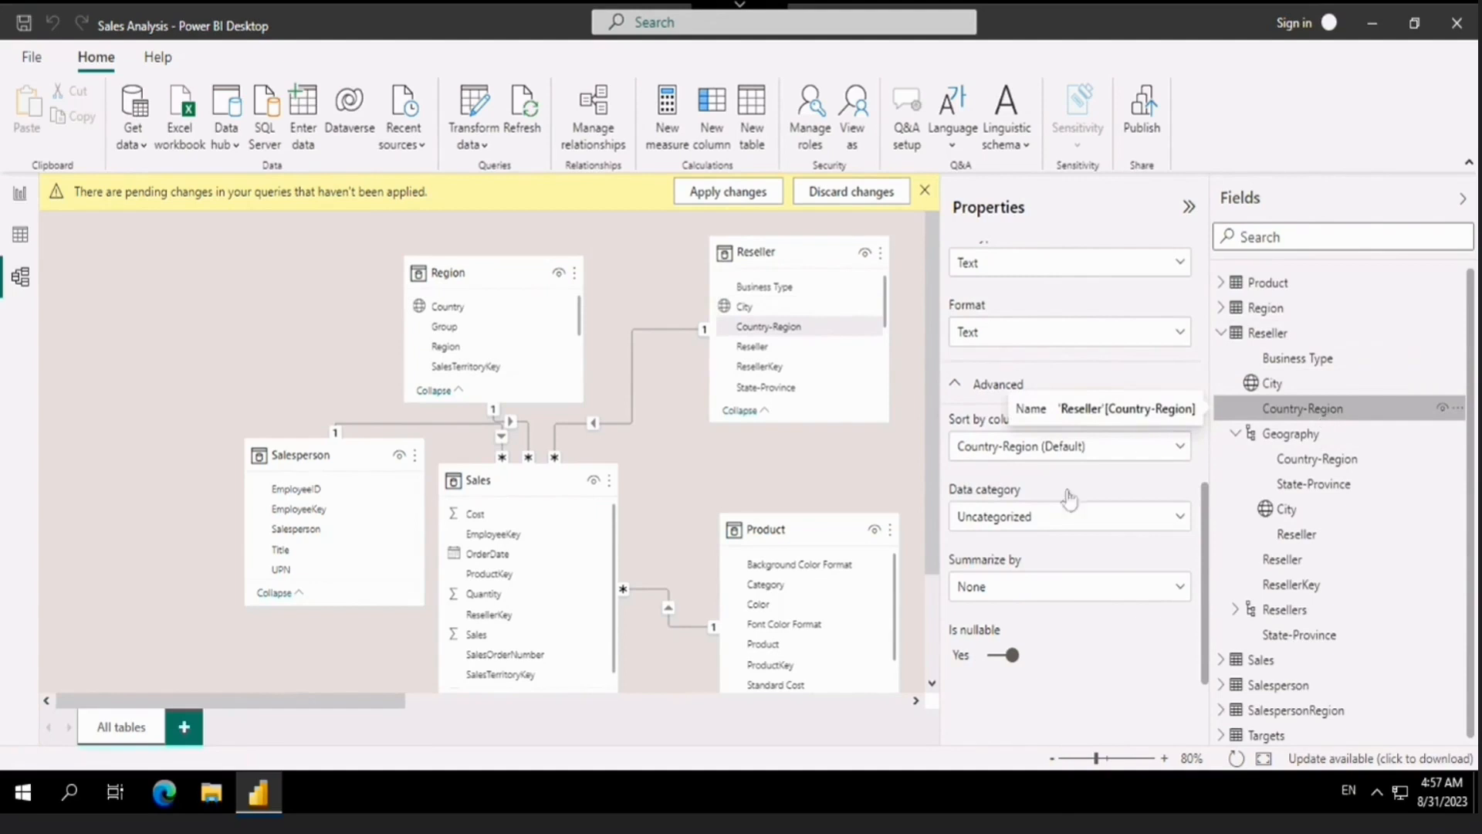
click(1051, 531)
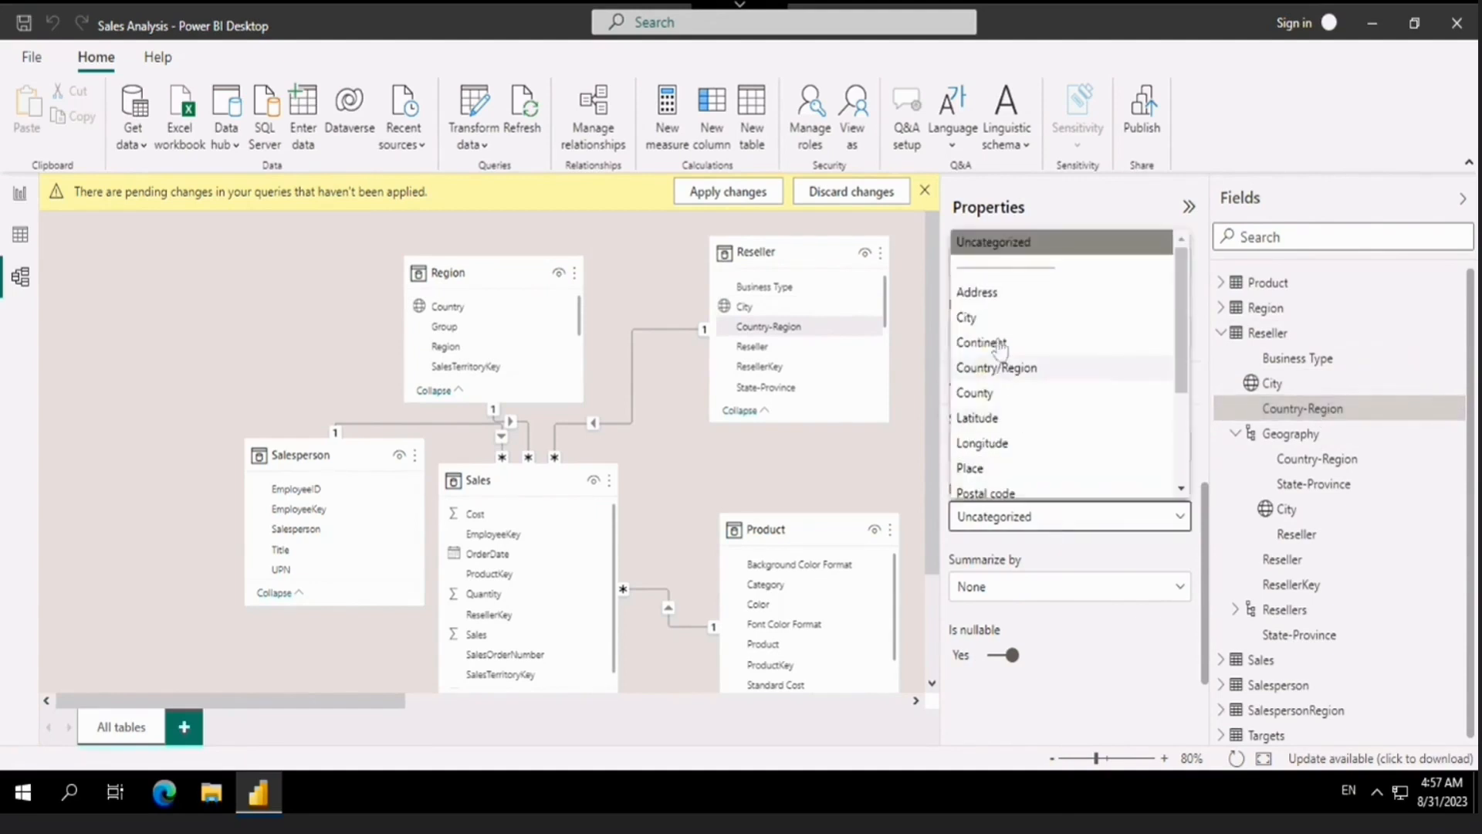
click(996, 368)
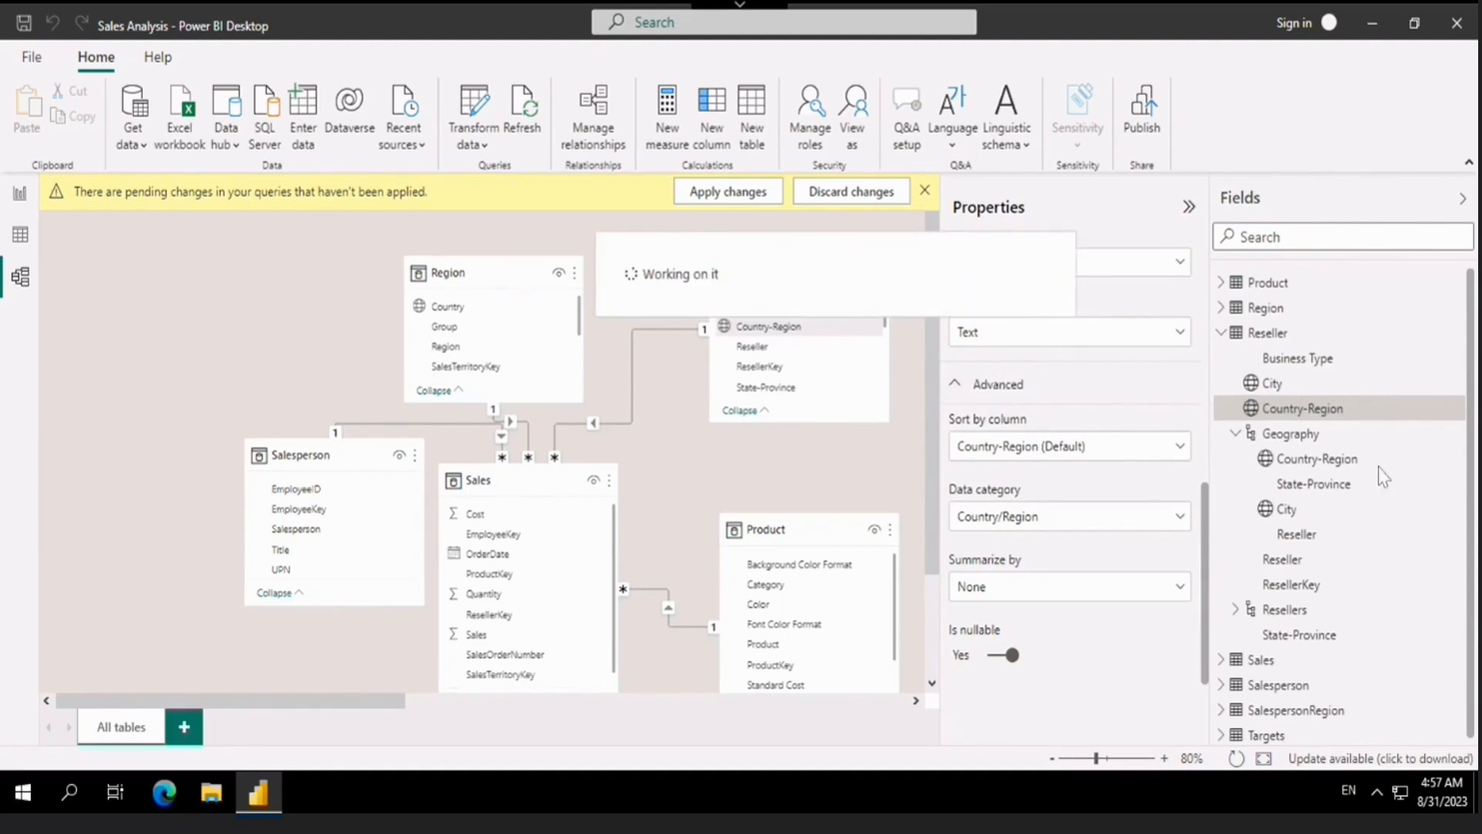
Set the data category of the State-Province column in the Reseller table to State or Province
click(1328, 485)
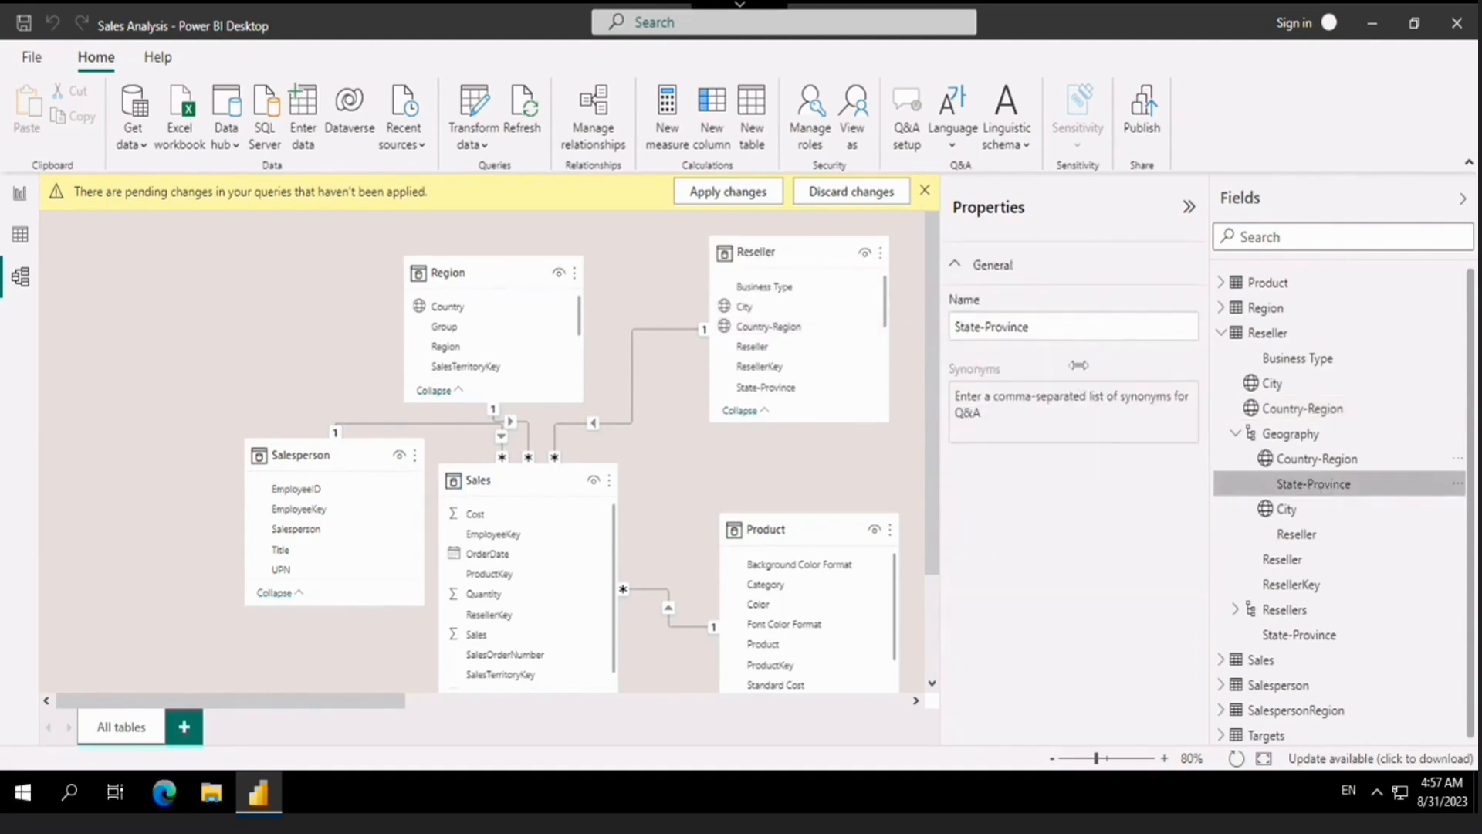
click(1299, 635)
scroll(1004, 603, down, 3)
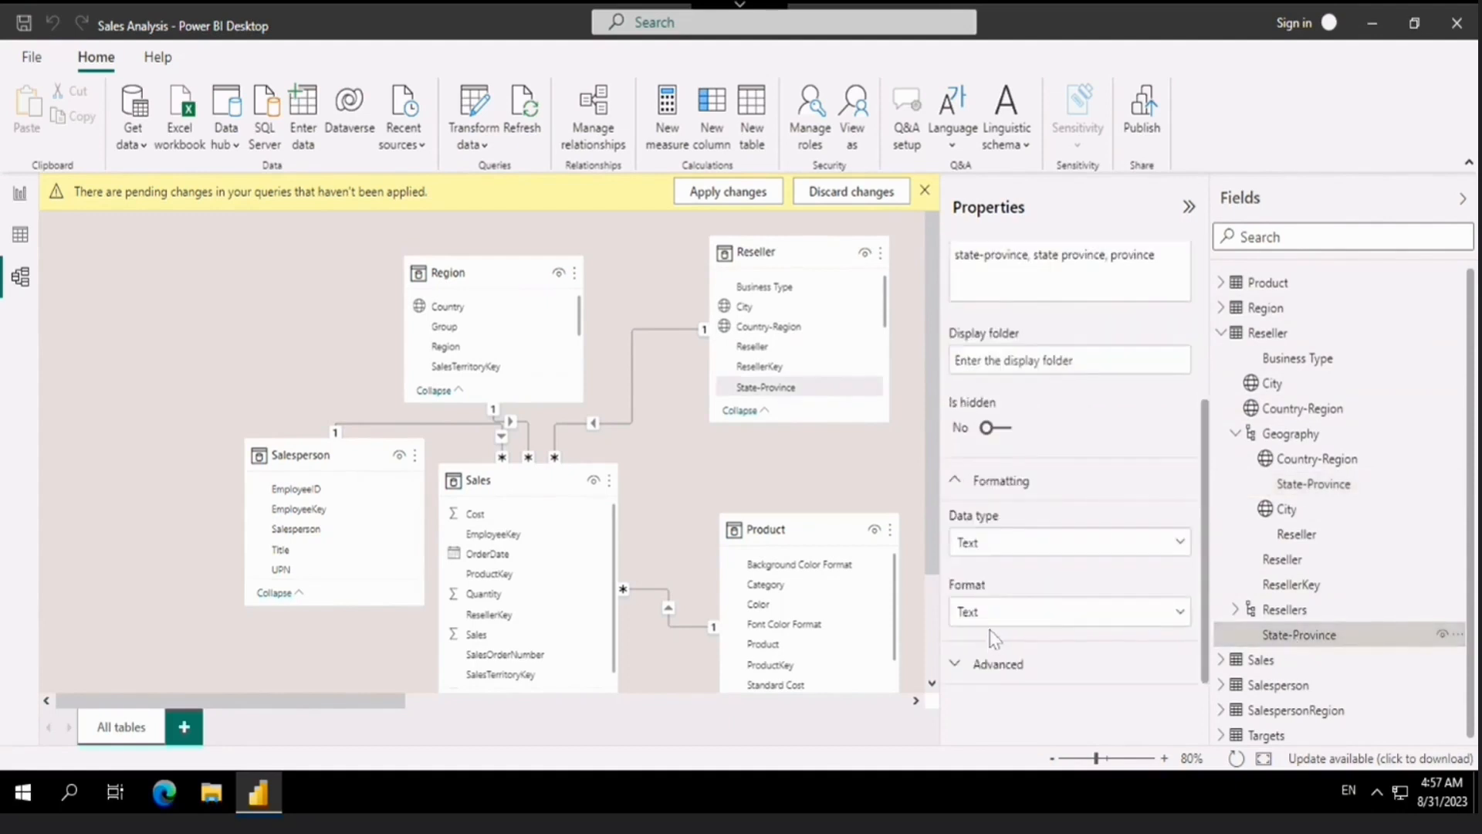
click(991, 662)
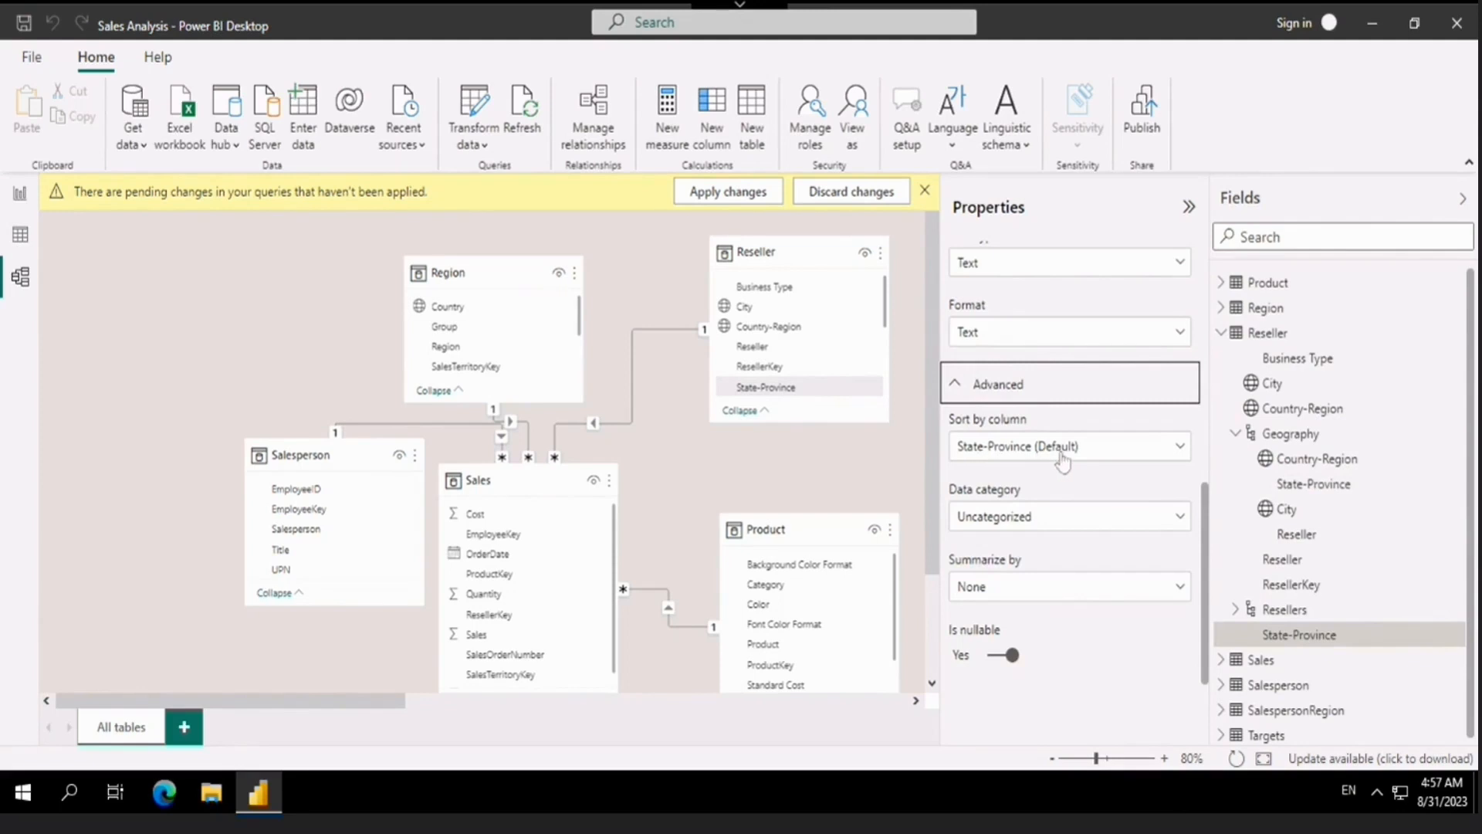
click(982, 524)
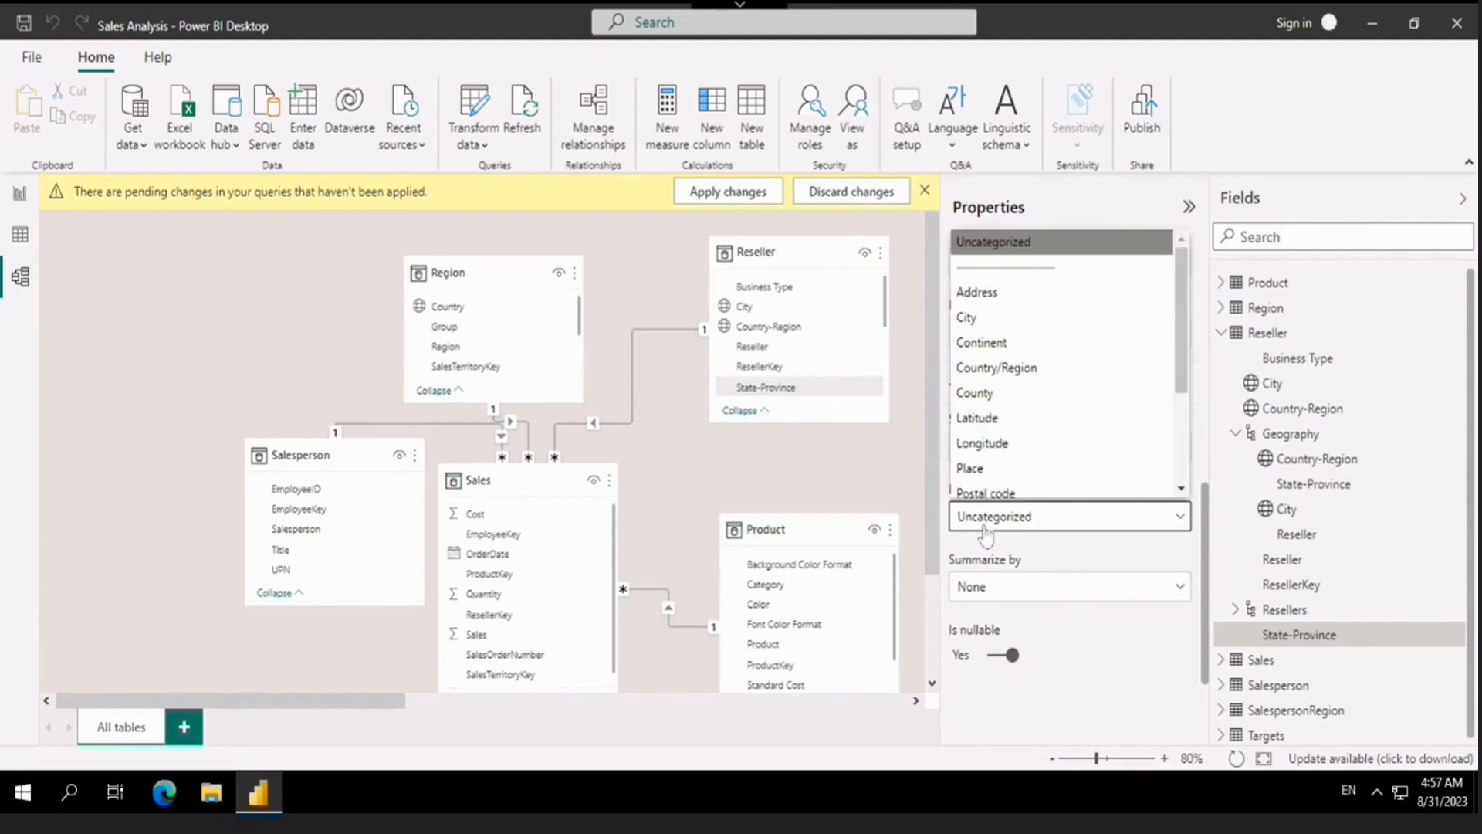
scroll(1016, 417, down, 3)
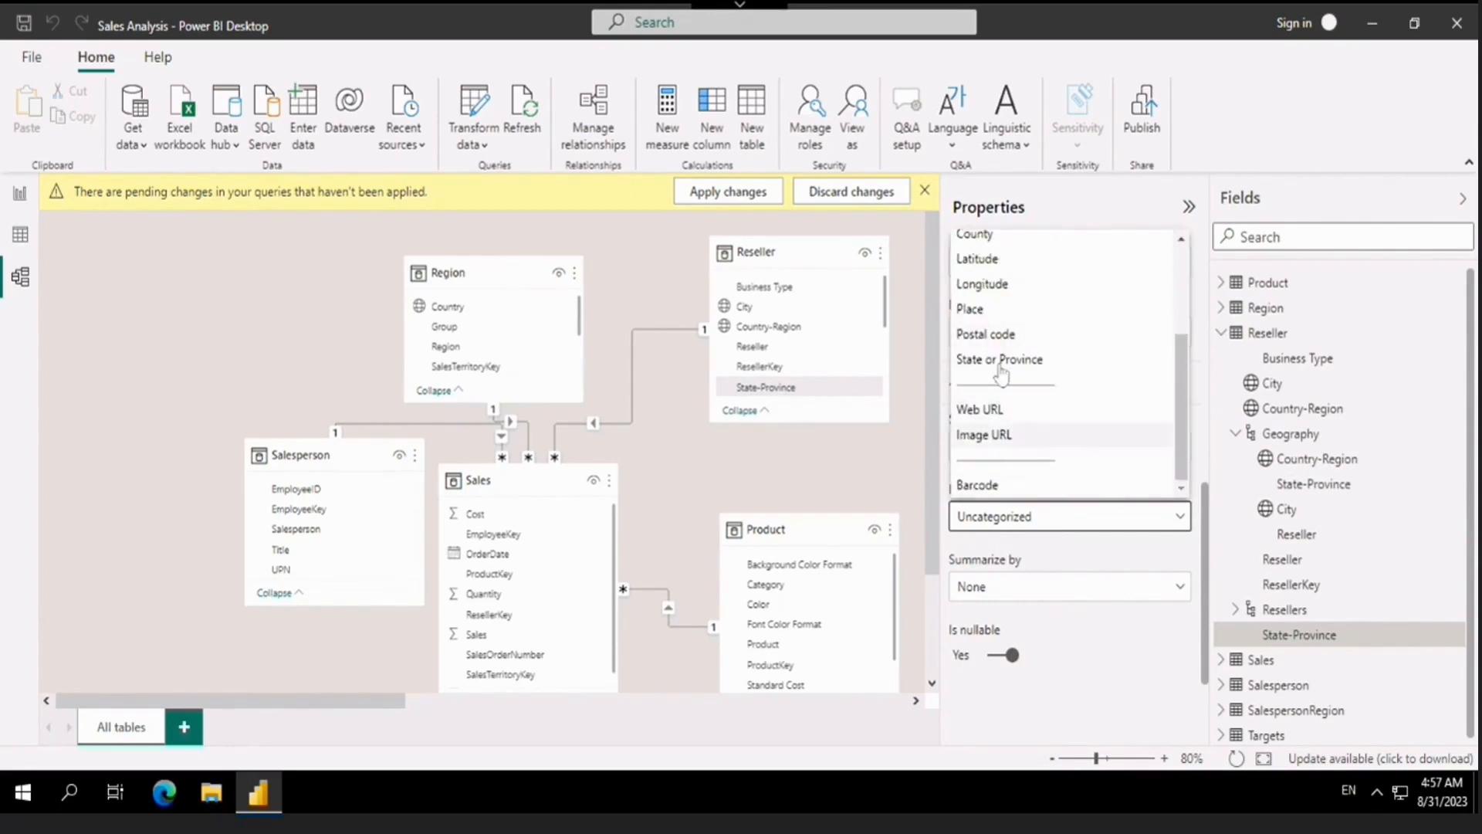
click(999, 360)
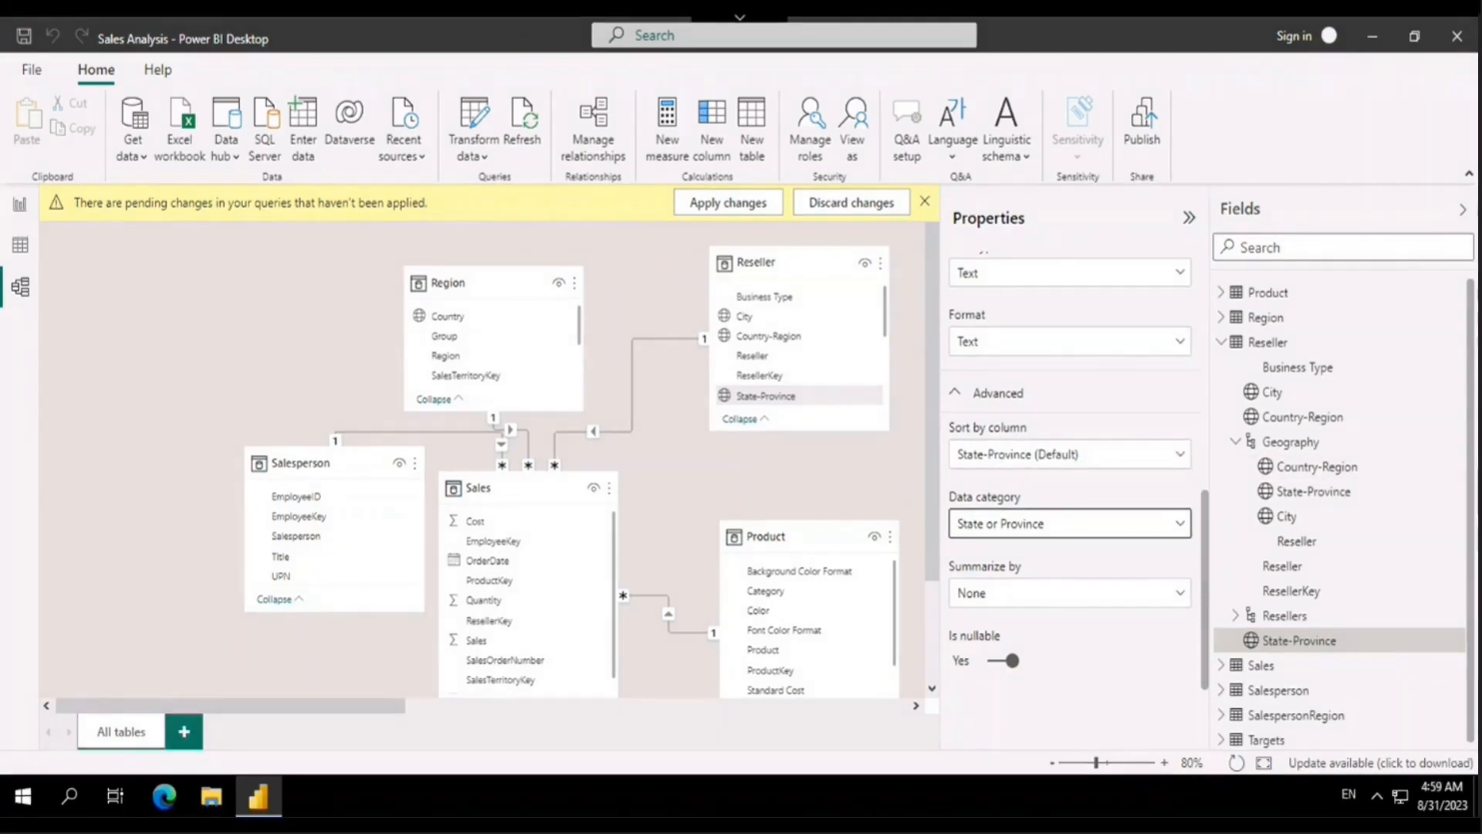
Set the description of the Cost column in the Sales table to "Based on Standard Cost"
click(1222, 343)
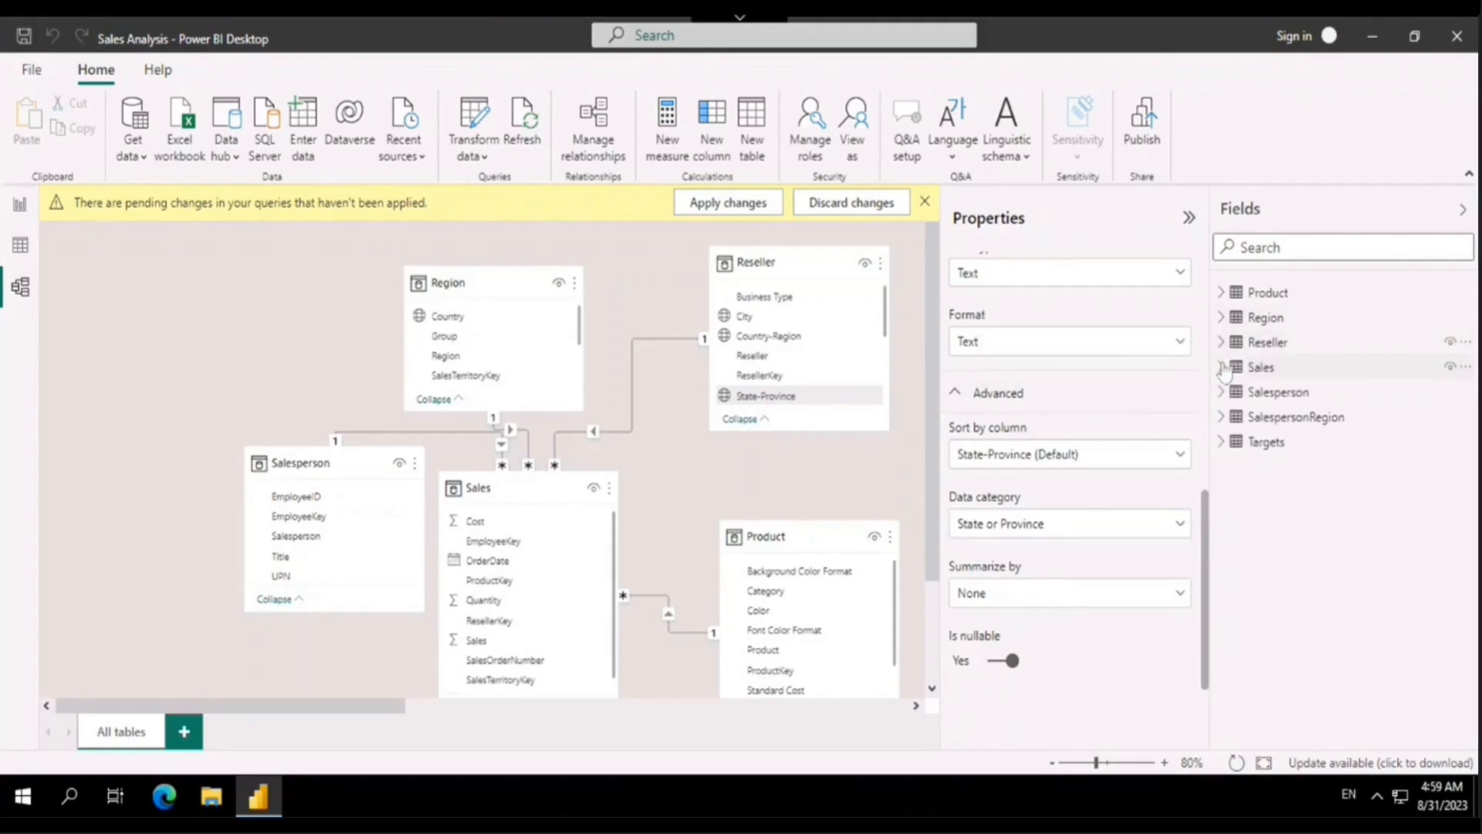
click(1226, 366)
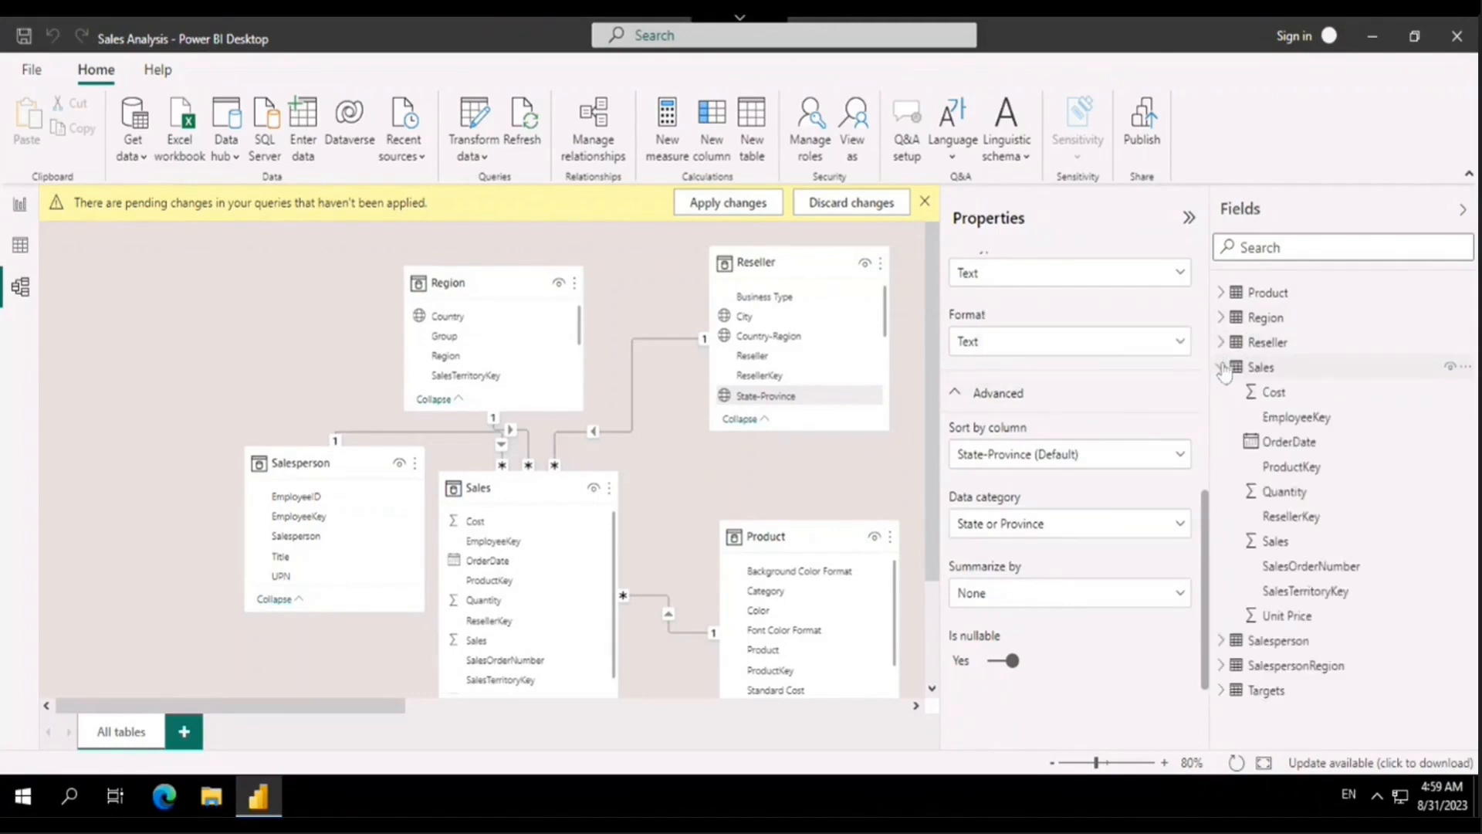
click(1300, 393)
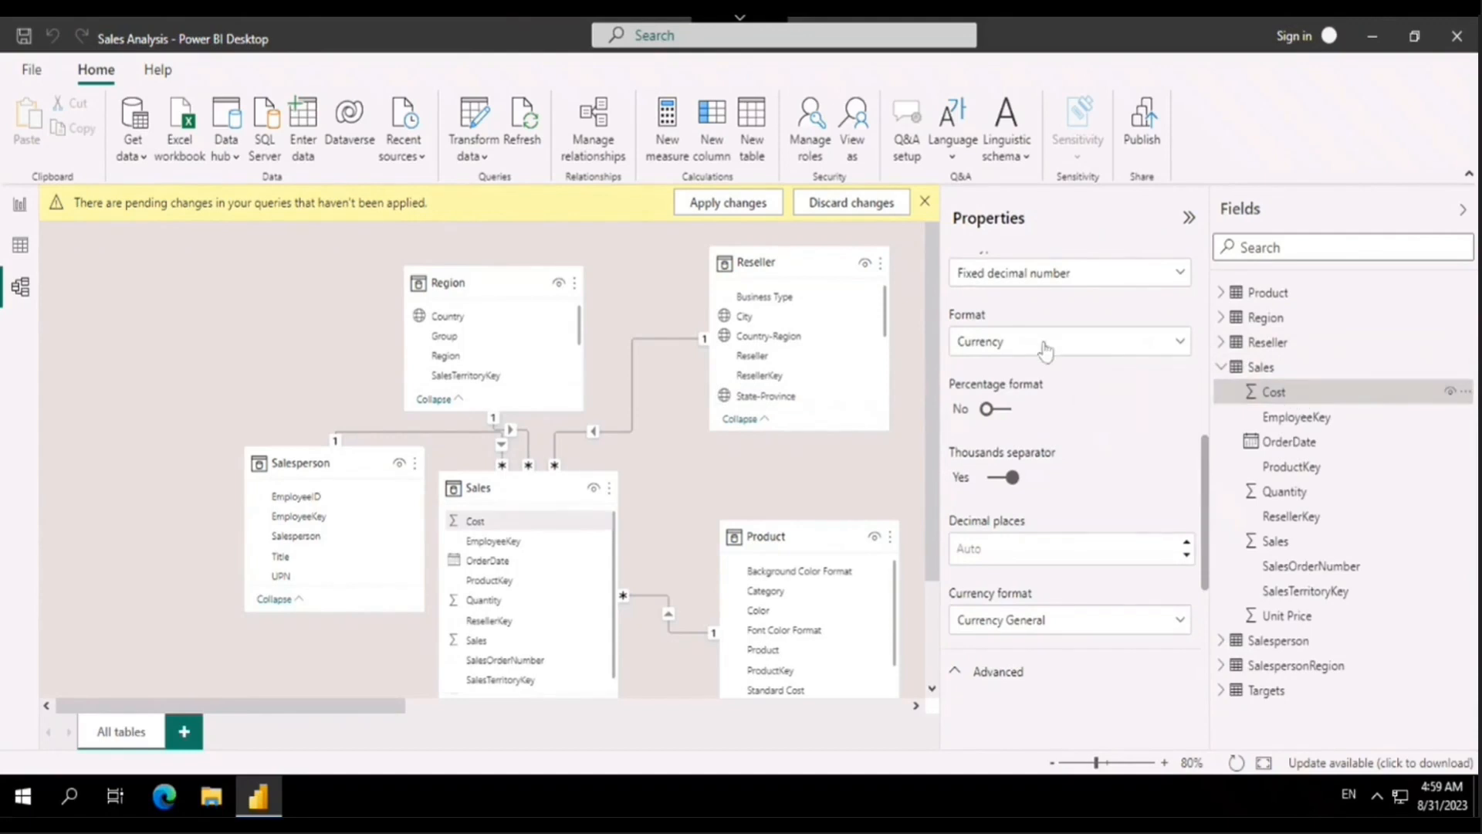
scroll(1046, 347, up, 10)
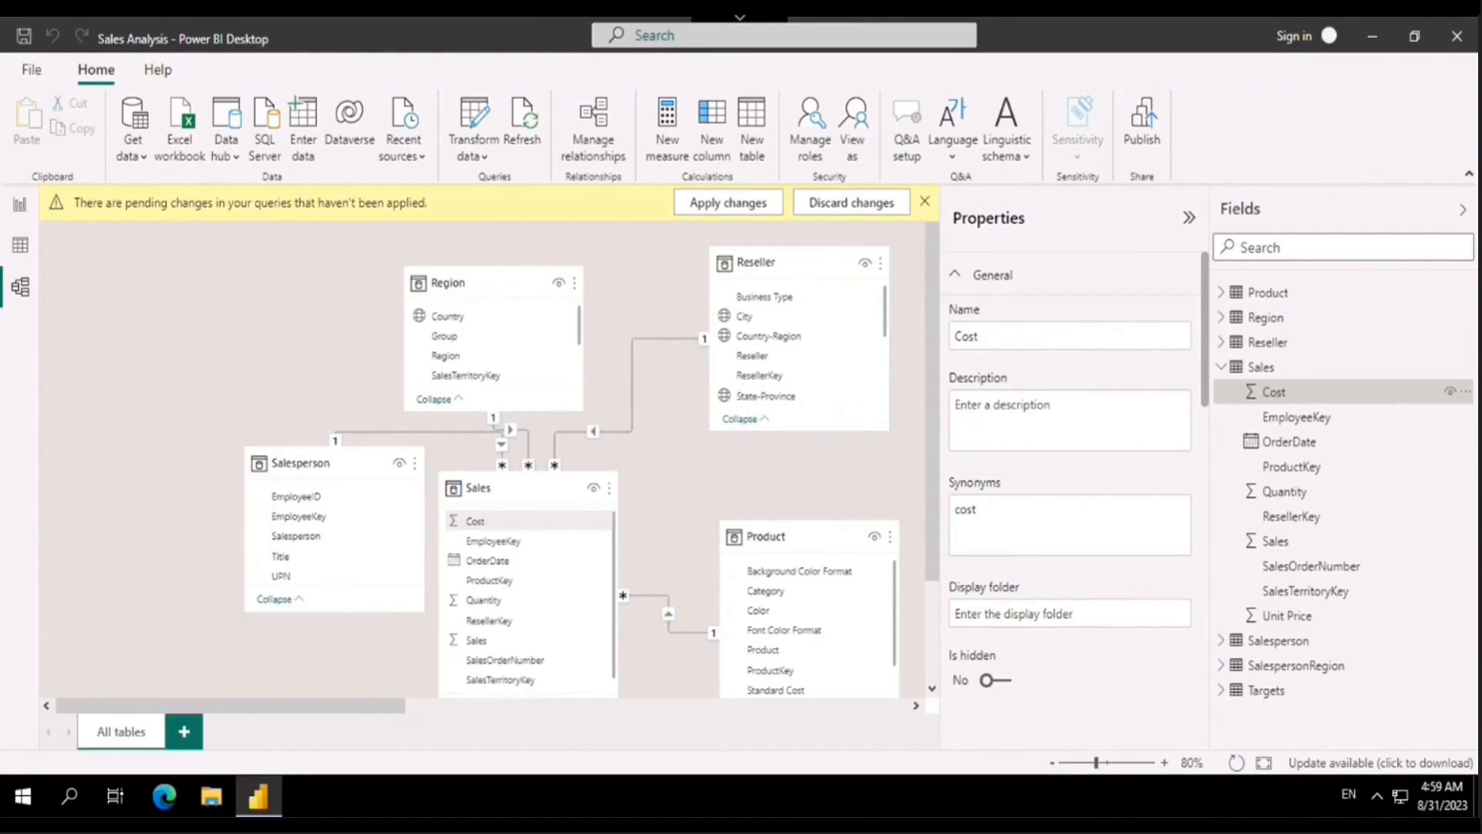
click(1070, 417)
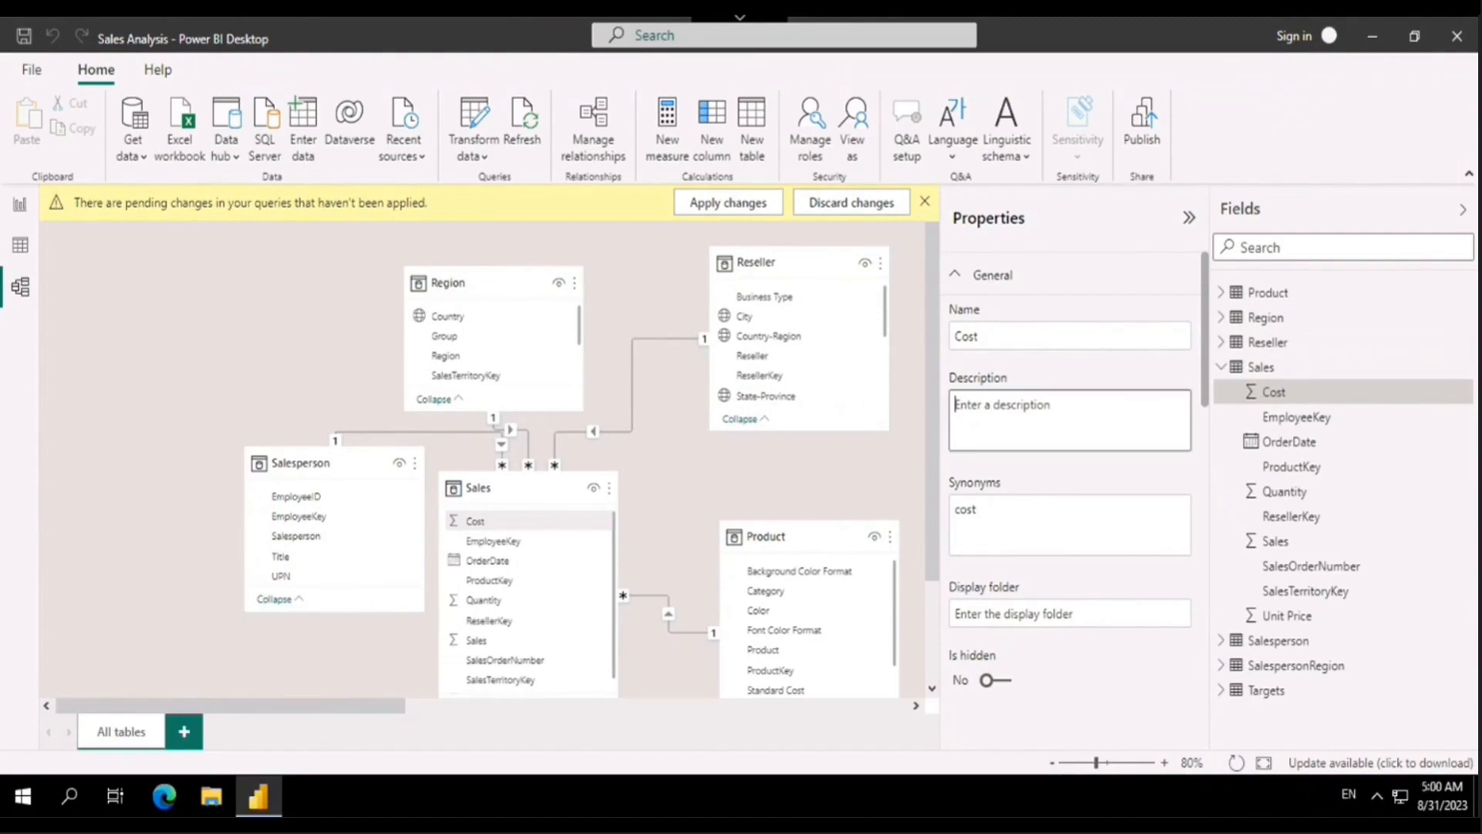
text(Based on Standard Cost)
click(1043, 511)
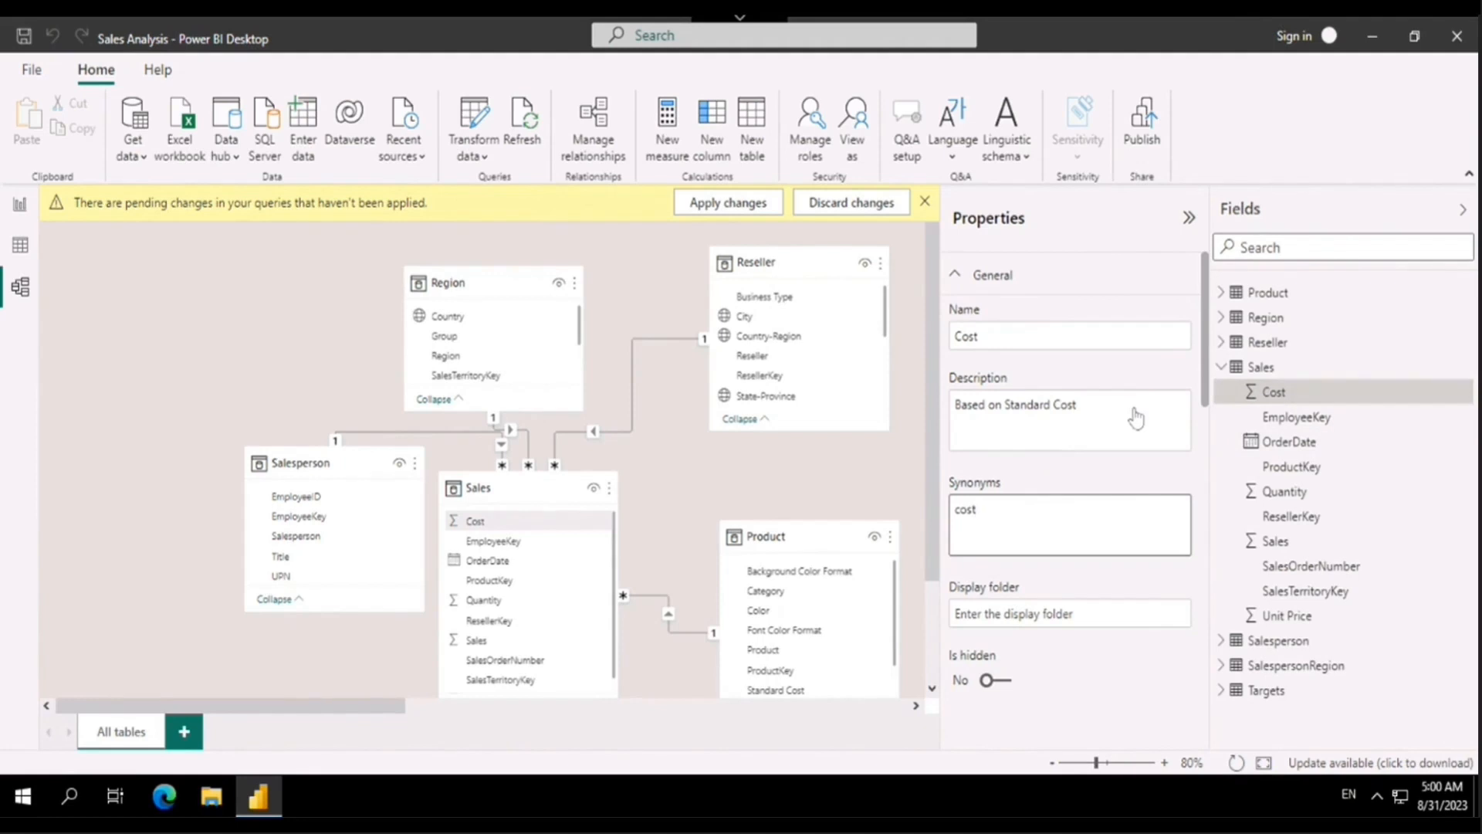
Examine the formatting and advanced properties of the Quantity column in the Sales table
click(1288, 493)
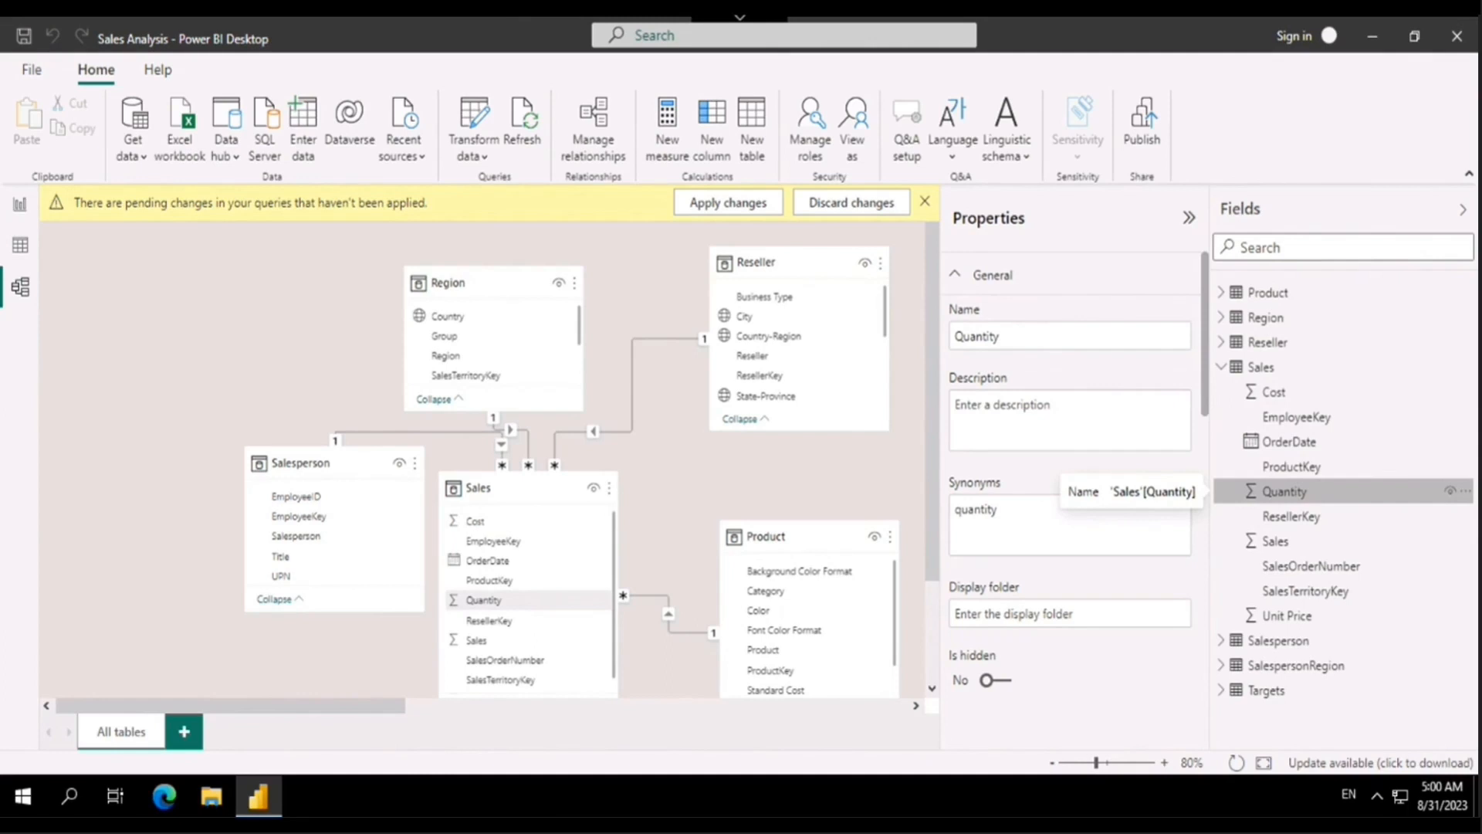
scroll(1017, 390, down, 10)
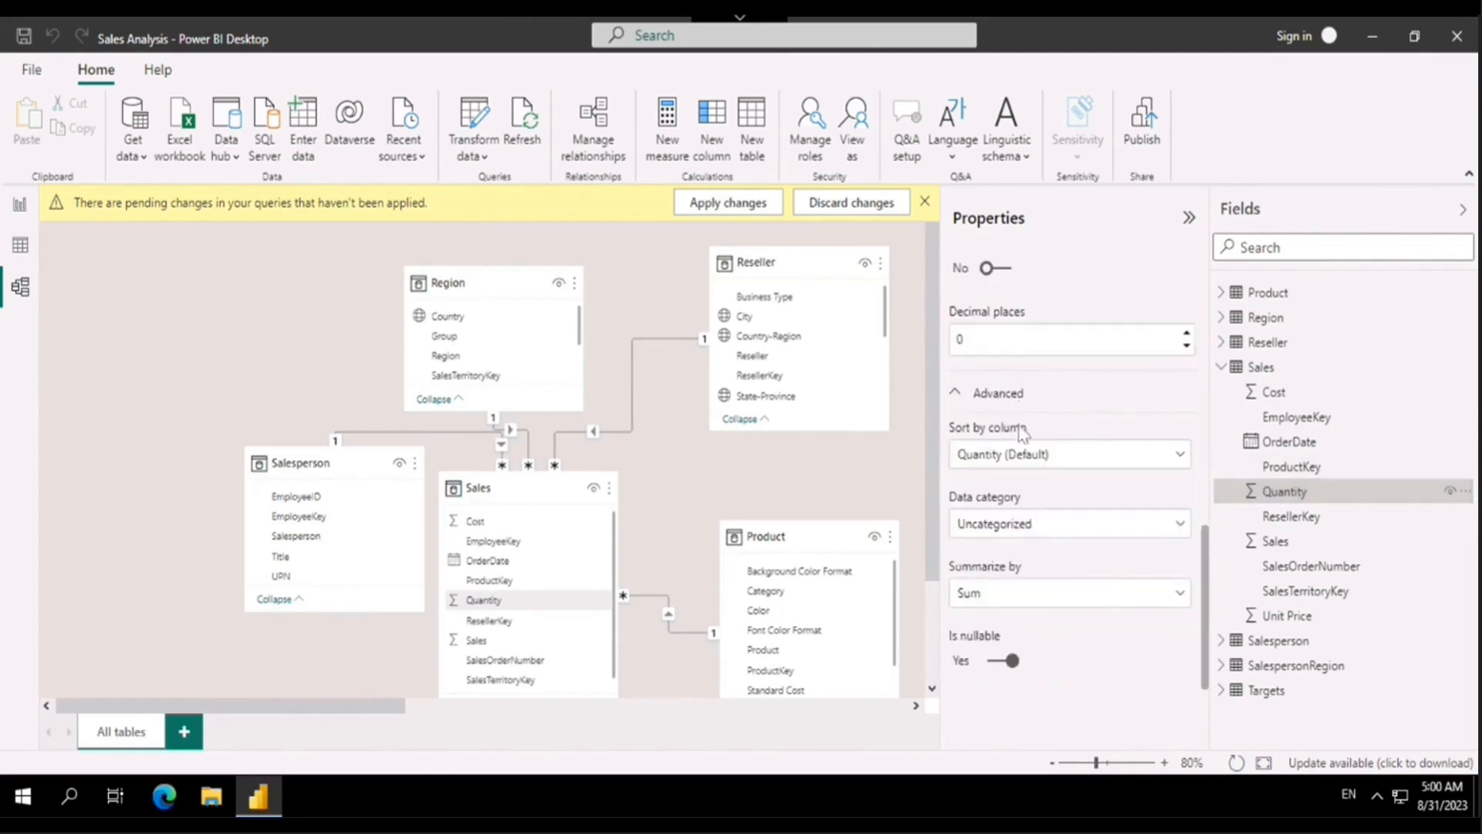
scroll(1016, 419, up, 8)
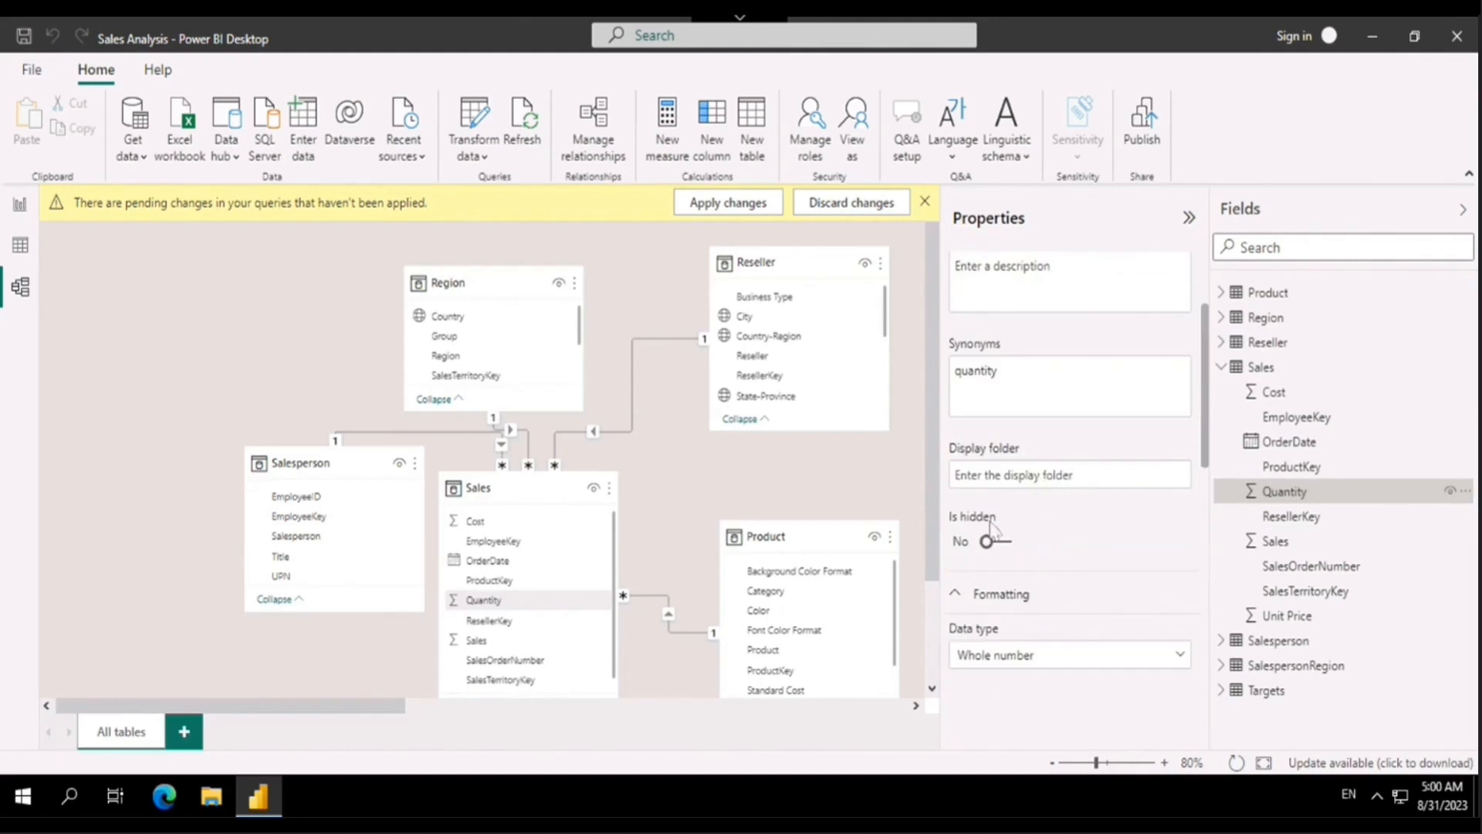
scroll(1015, 579, down, 3)
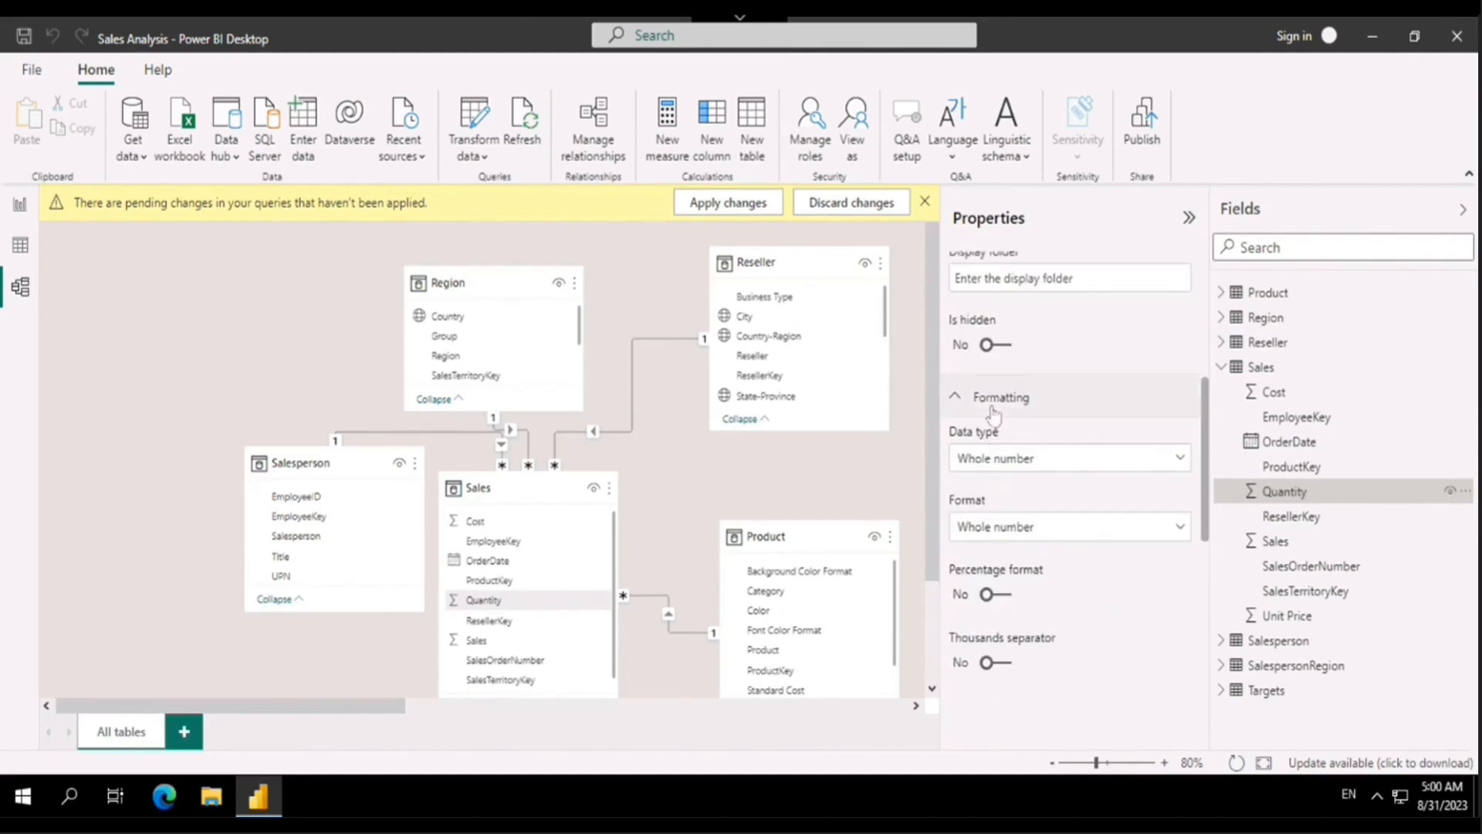
scroll(1031, 575, down, 2)
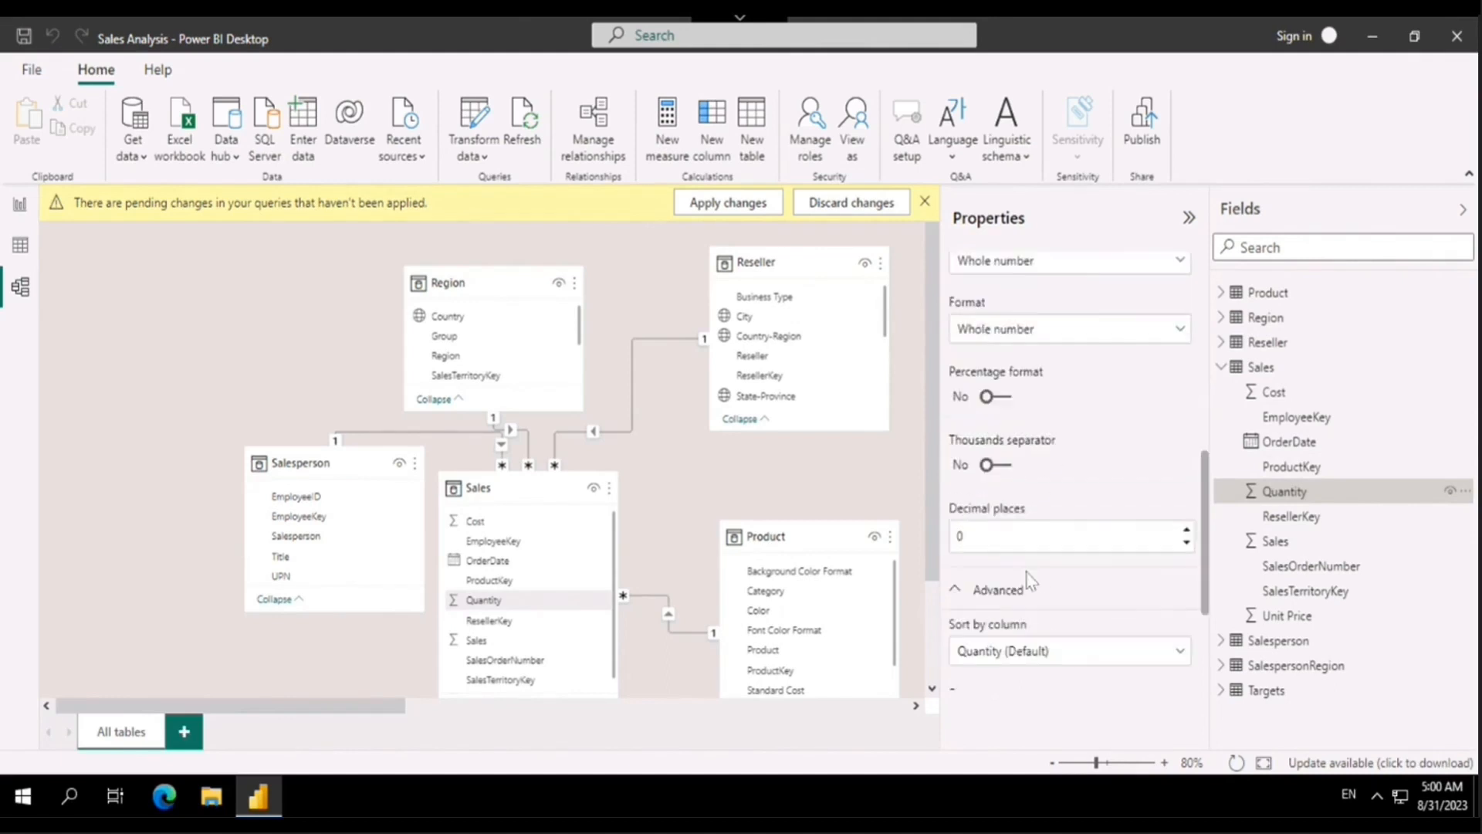
scroll(1019, 540, up, 2)
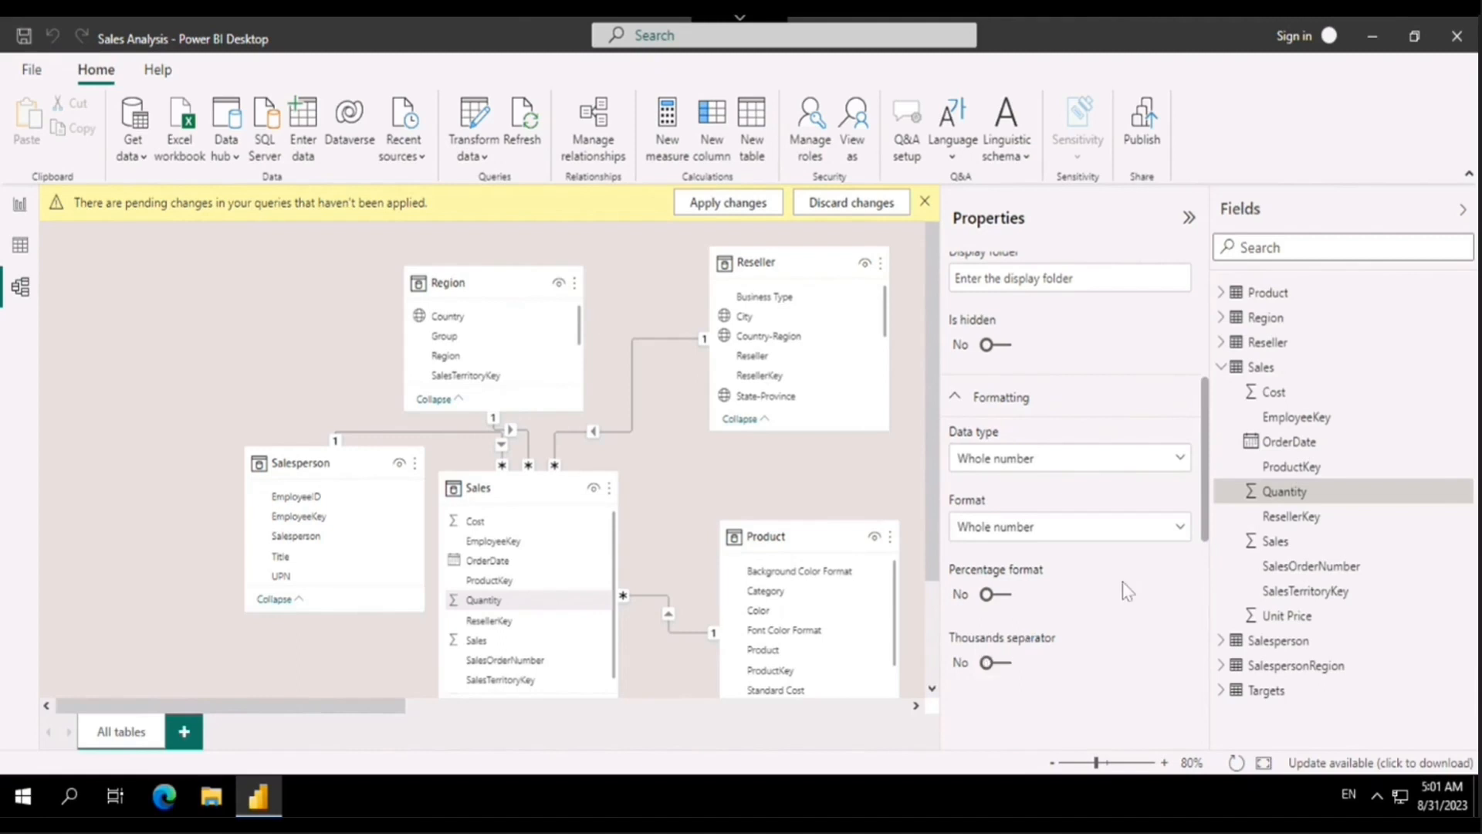
Set the decimal places of the Unit Price column in the Sales table to 2
click(1283, 617)
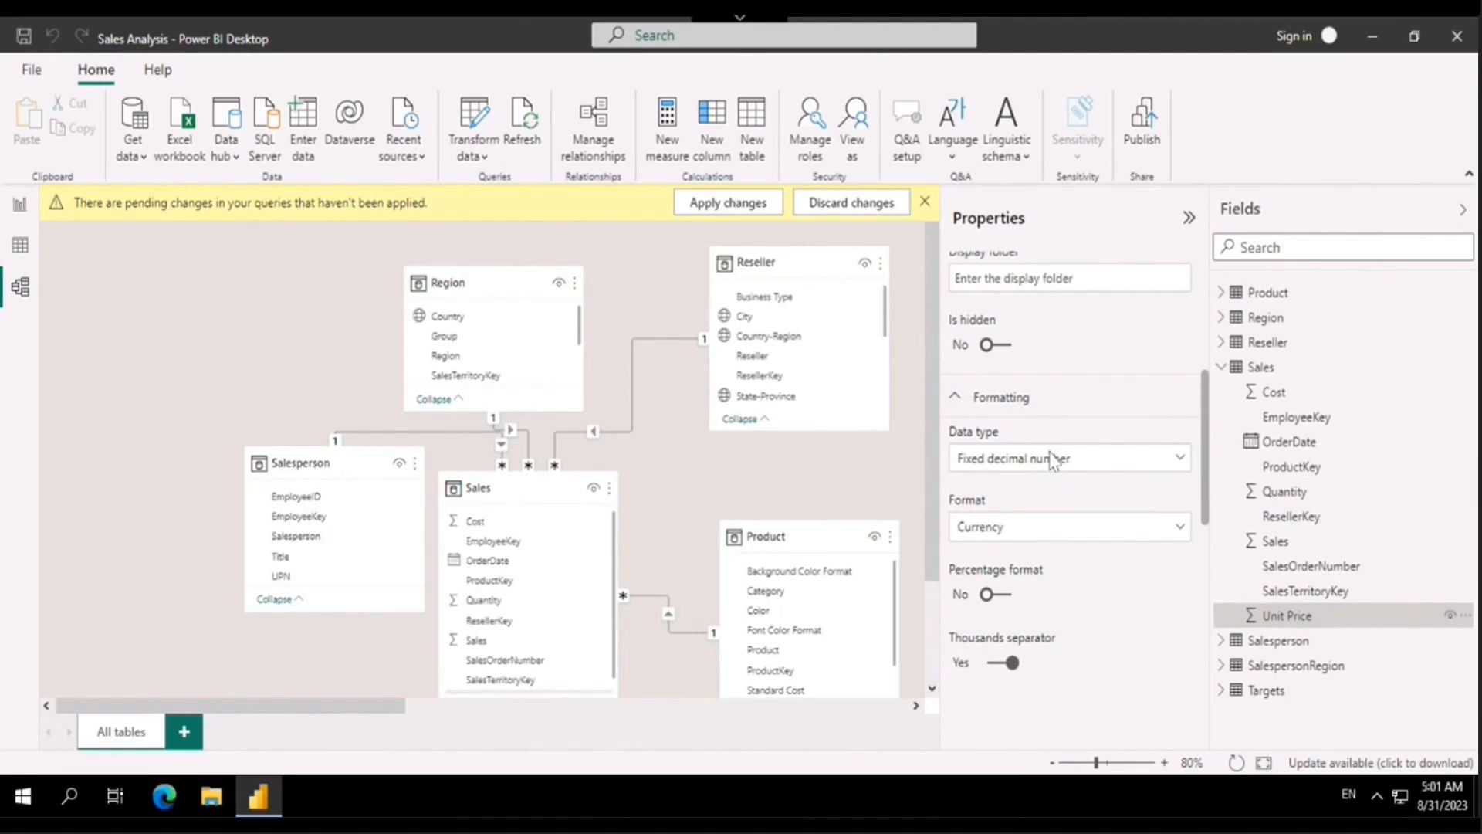
scroll(1065, 452, down, 3)
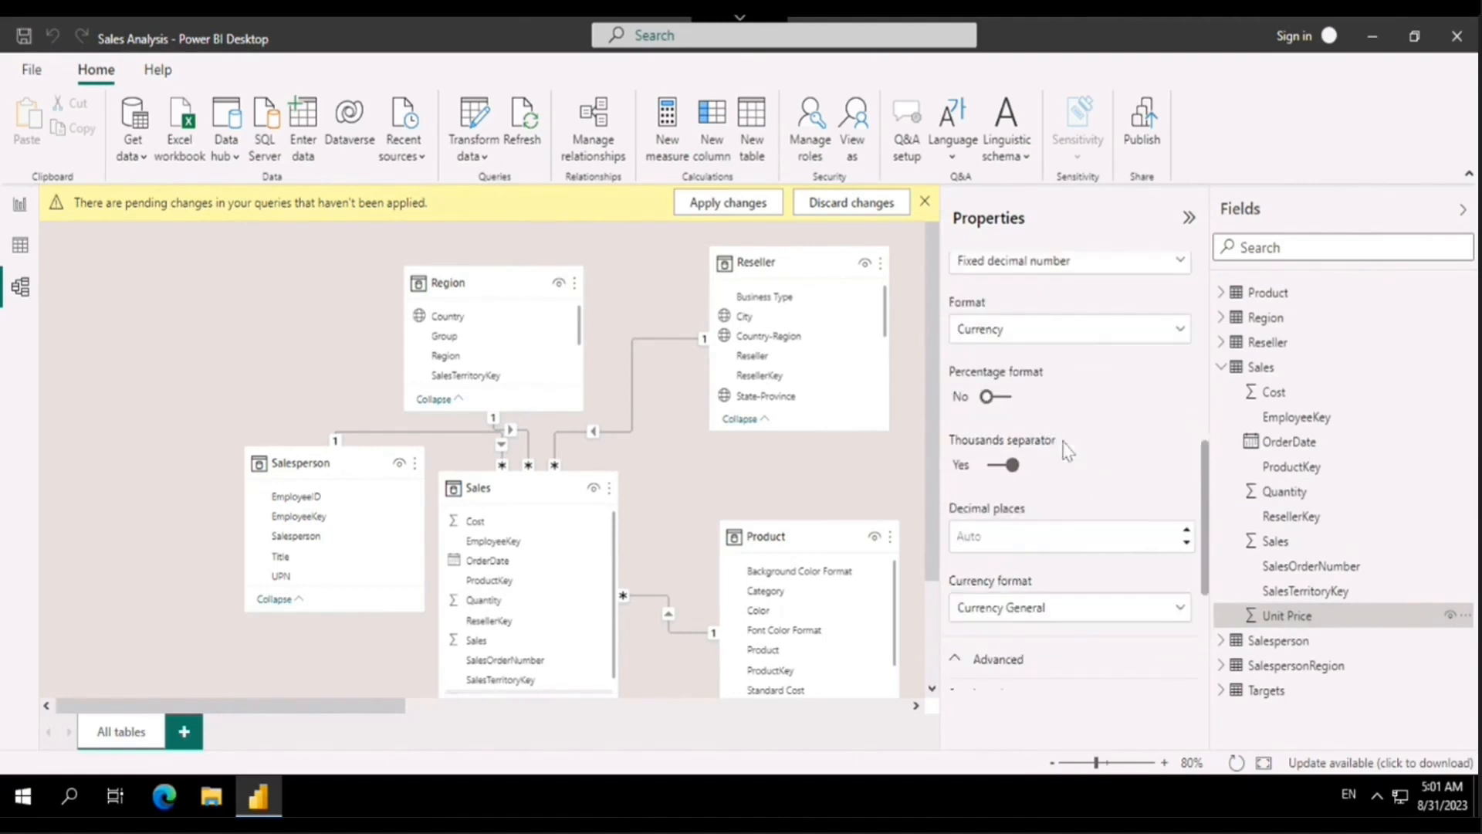
click(1062, 536)
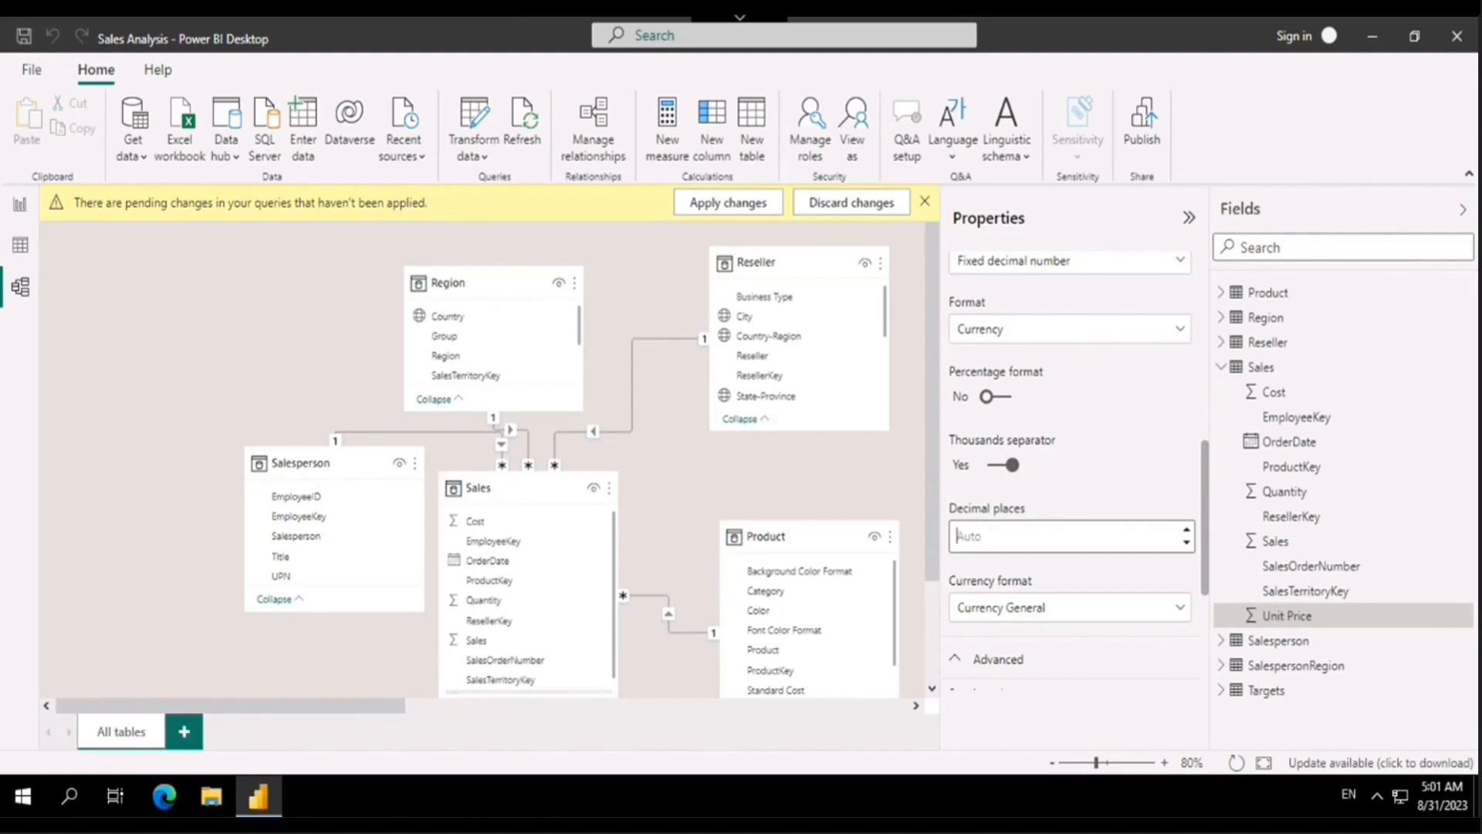
text(2)
click(1105, 466)
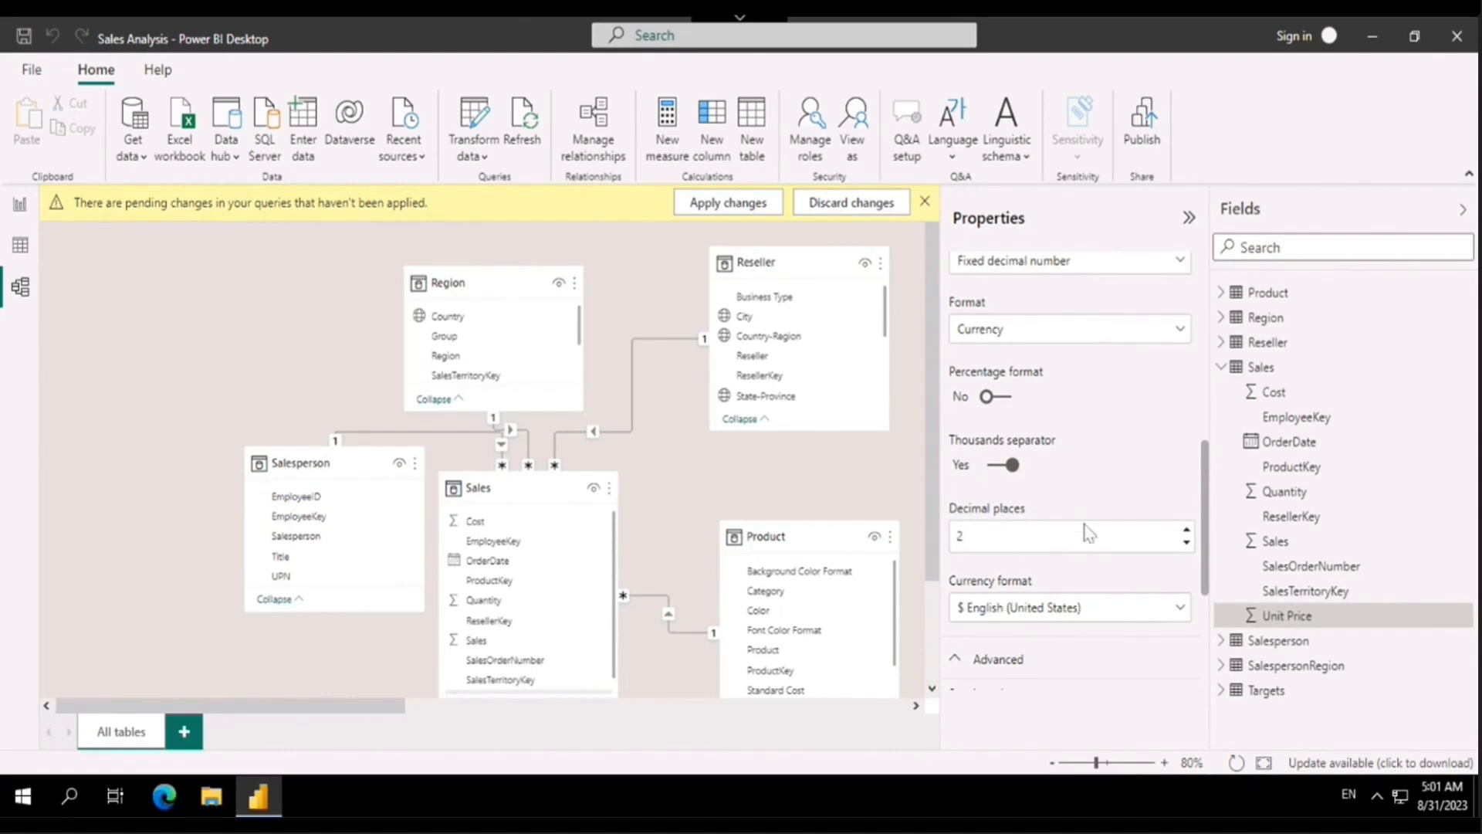
Set the Unit Price column in the Sales table to summarize by Average
scroll(1196, 618, down, 3)
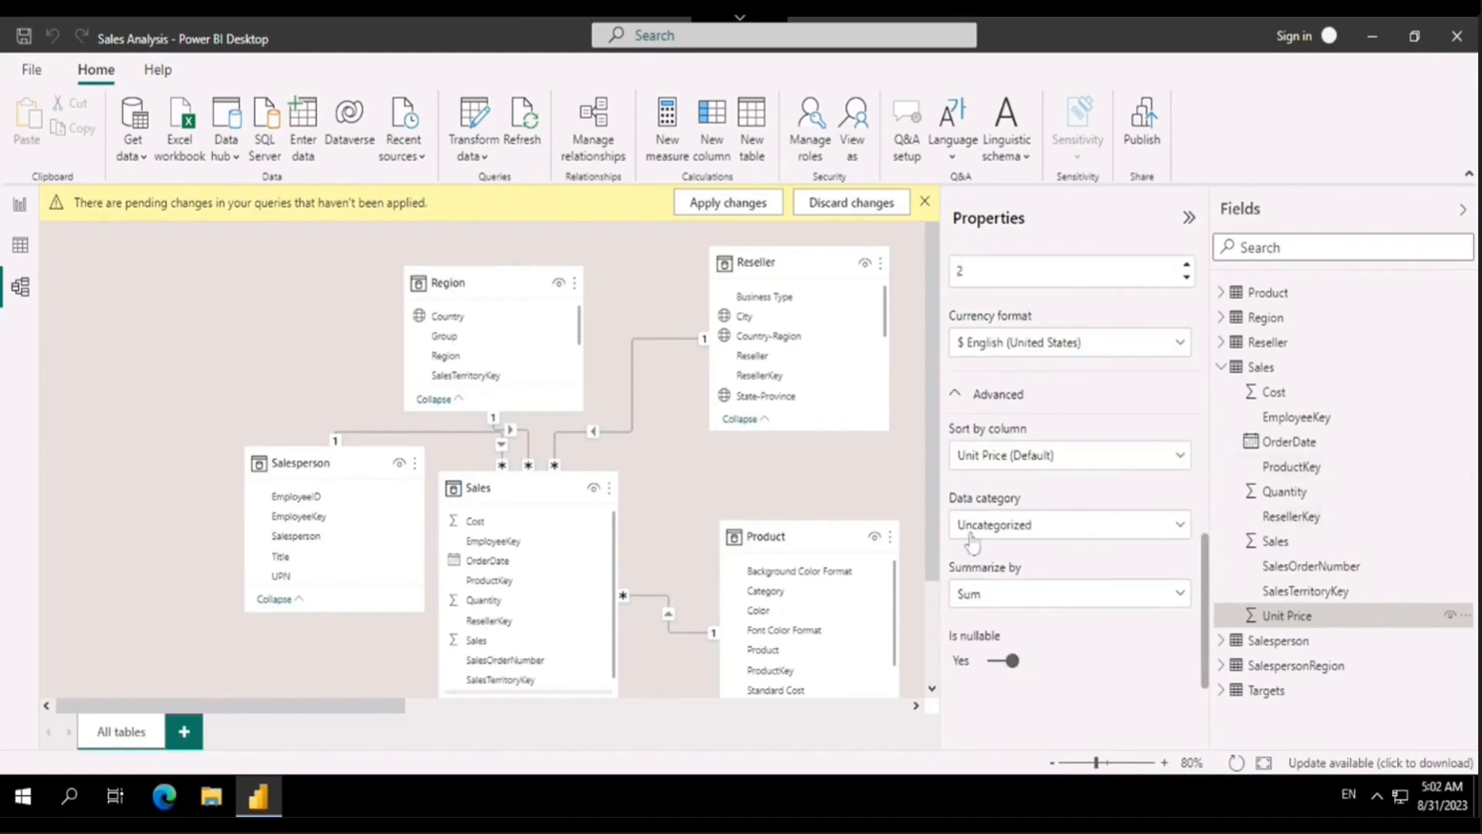
click(1022, 598)
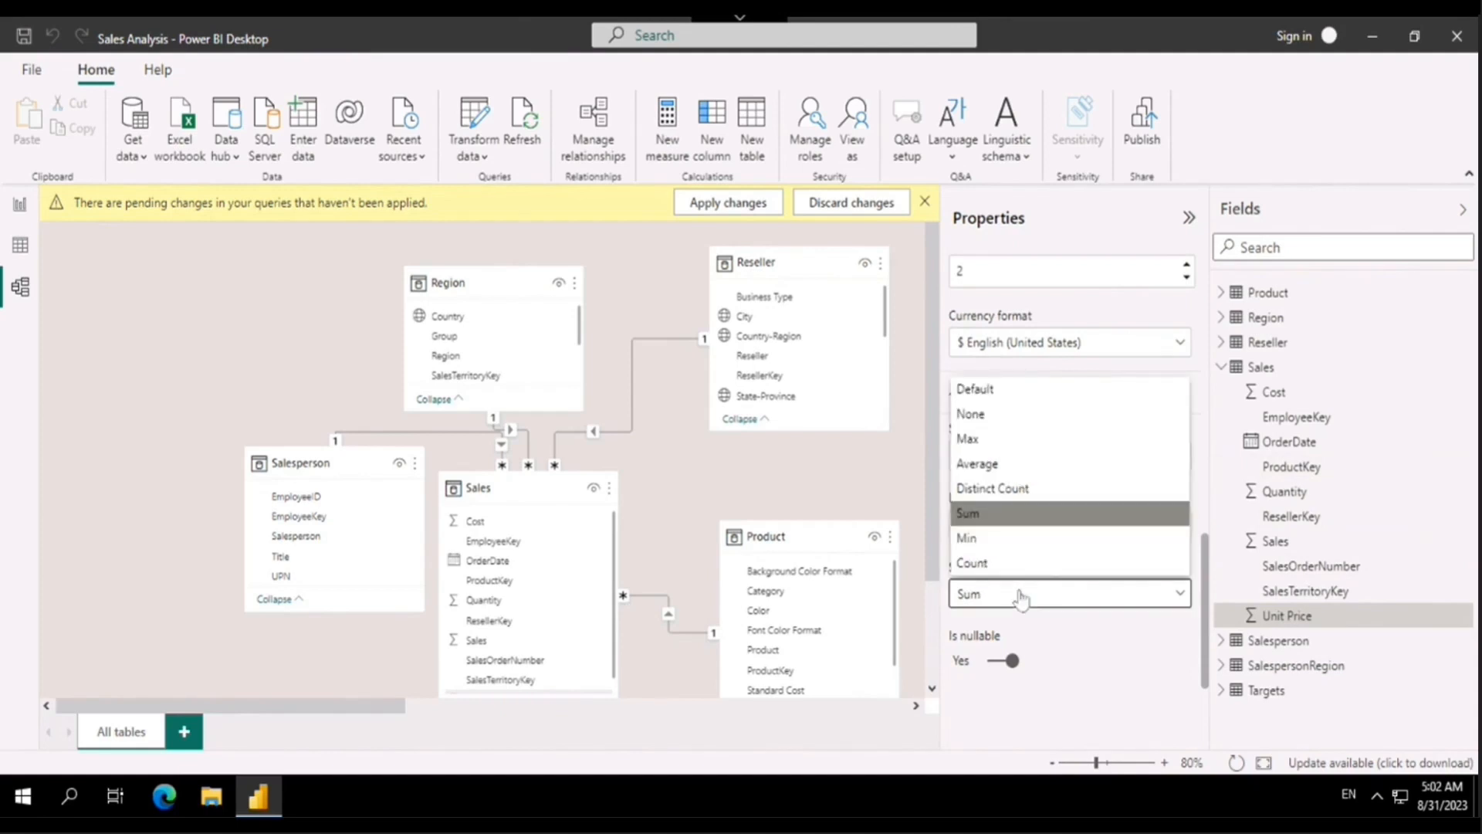
click(1001, 465)
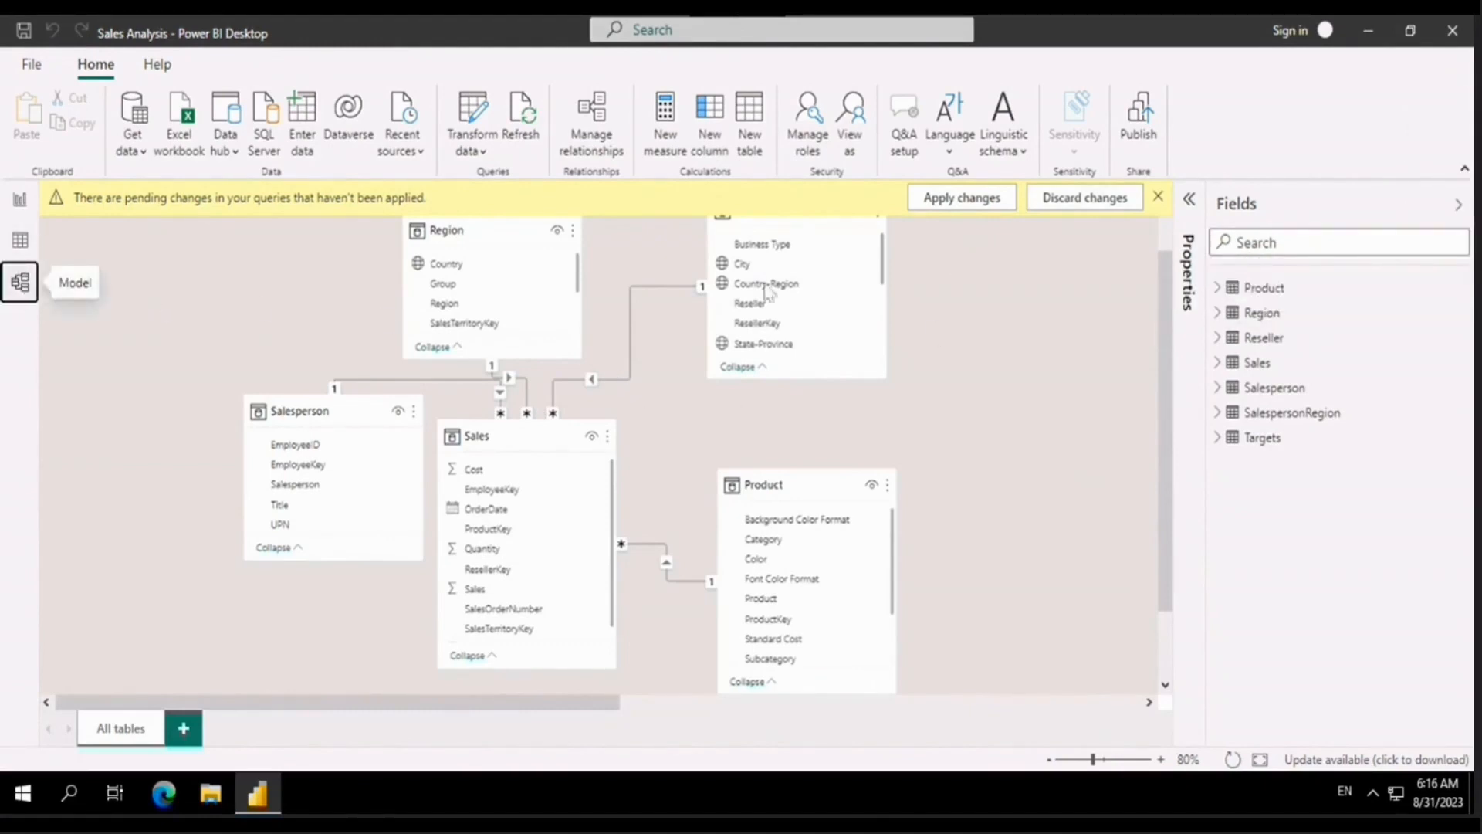
Show the column properties and select the ProductKey column in the Product table
click(1218, 289)
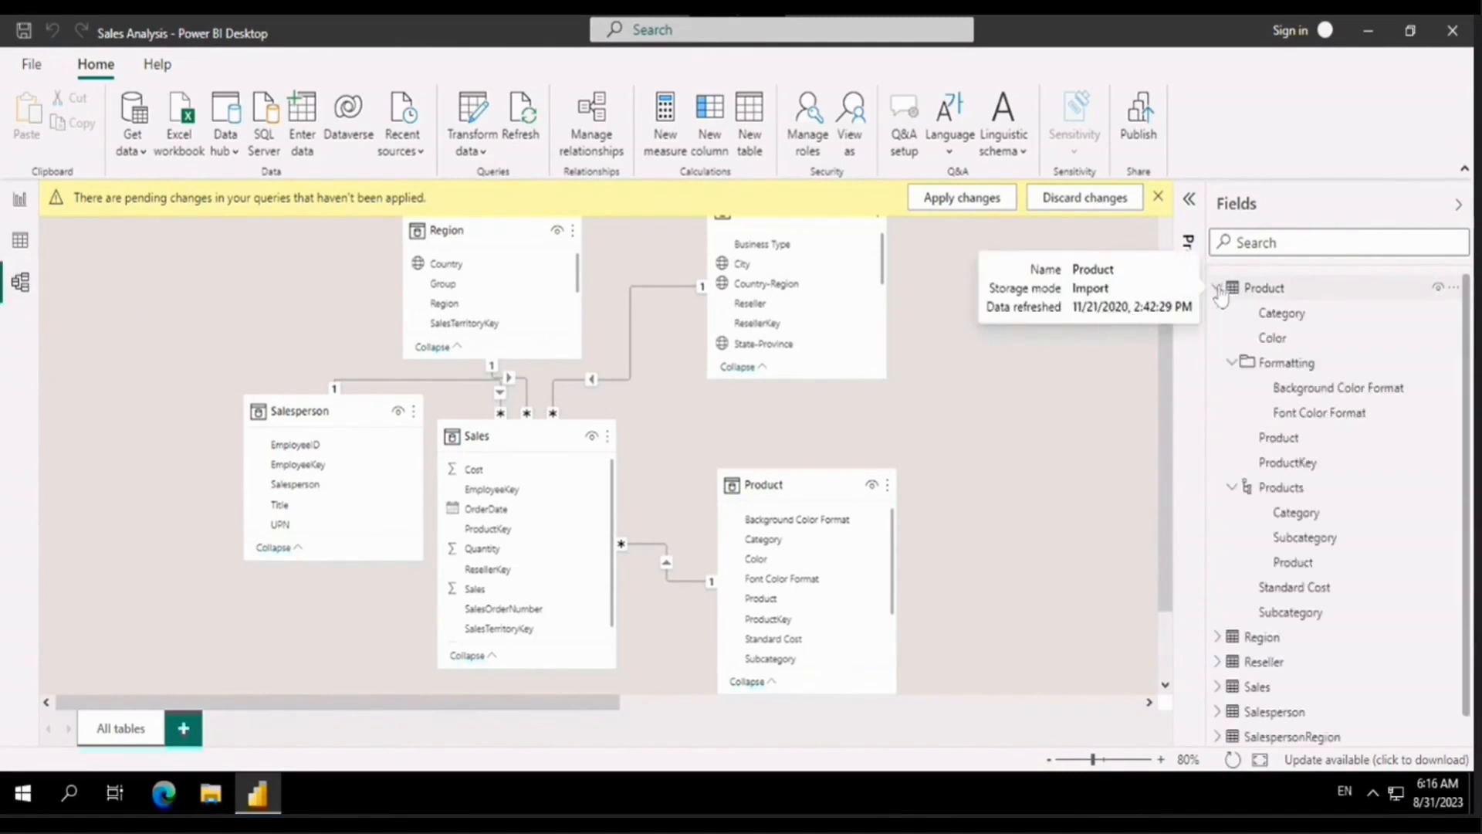
click(1189, 201)
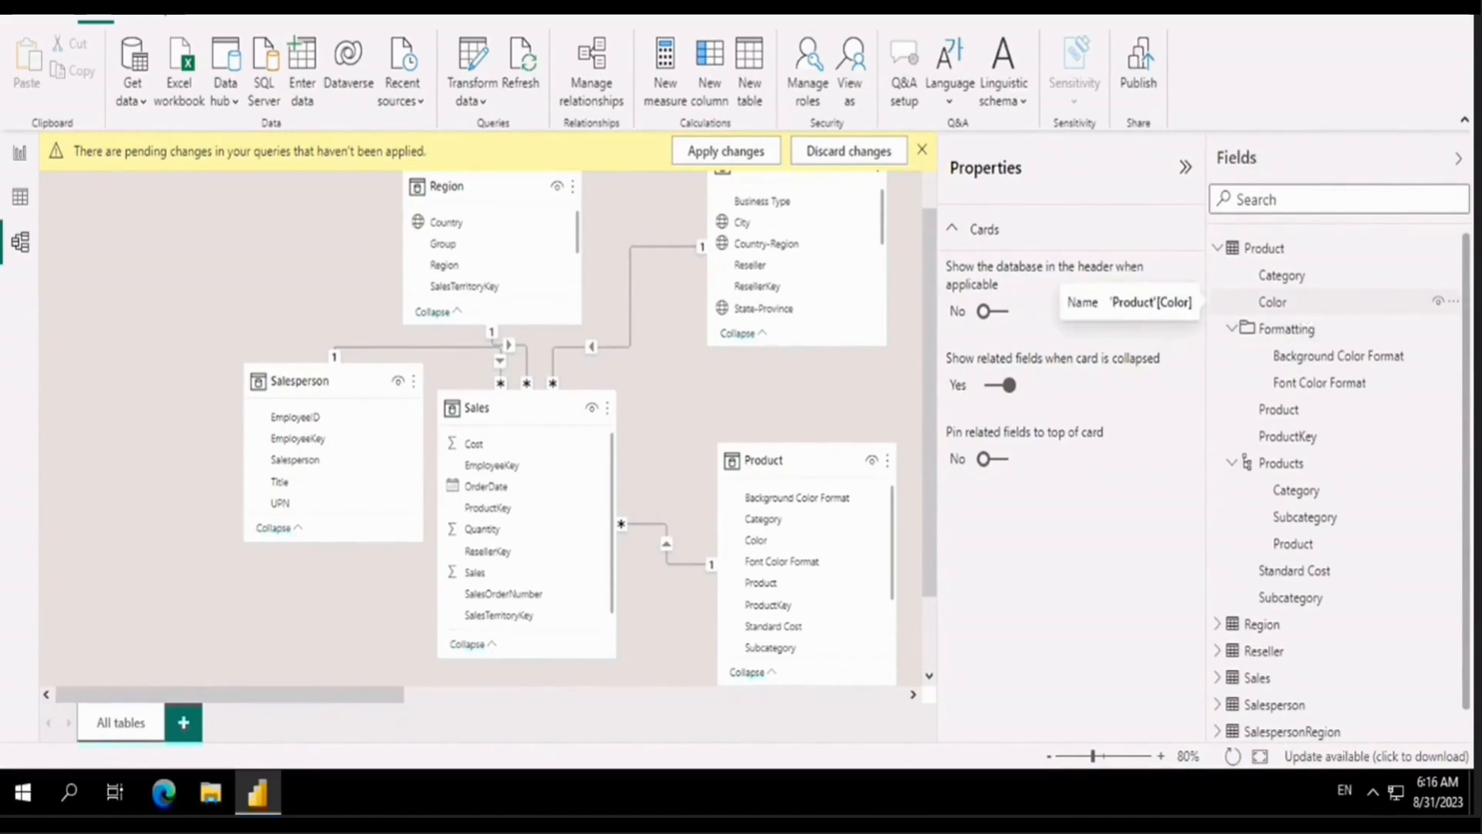
click(1218, 248)
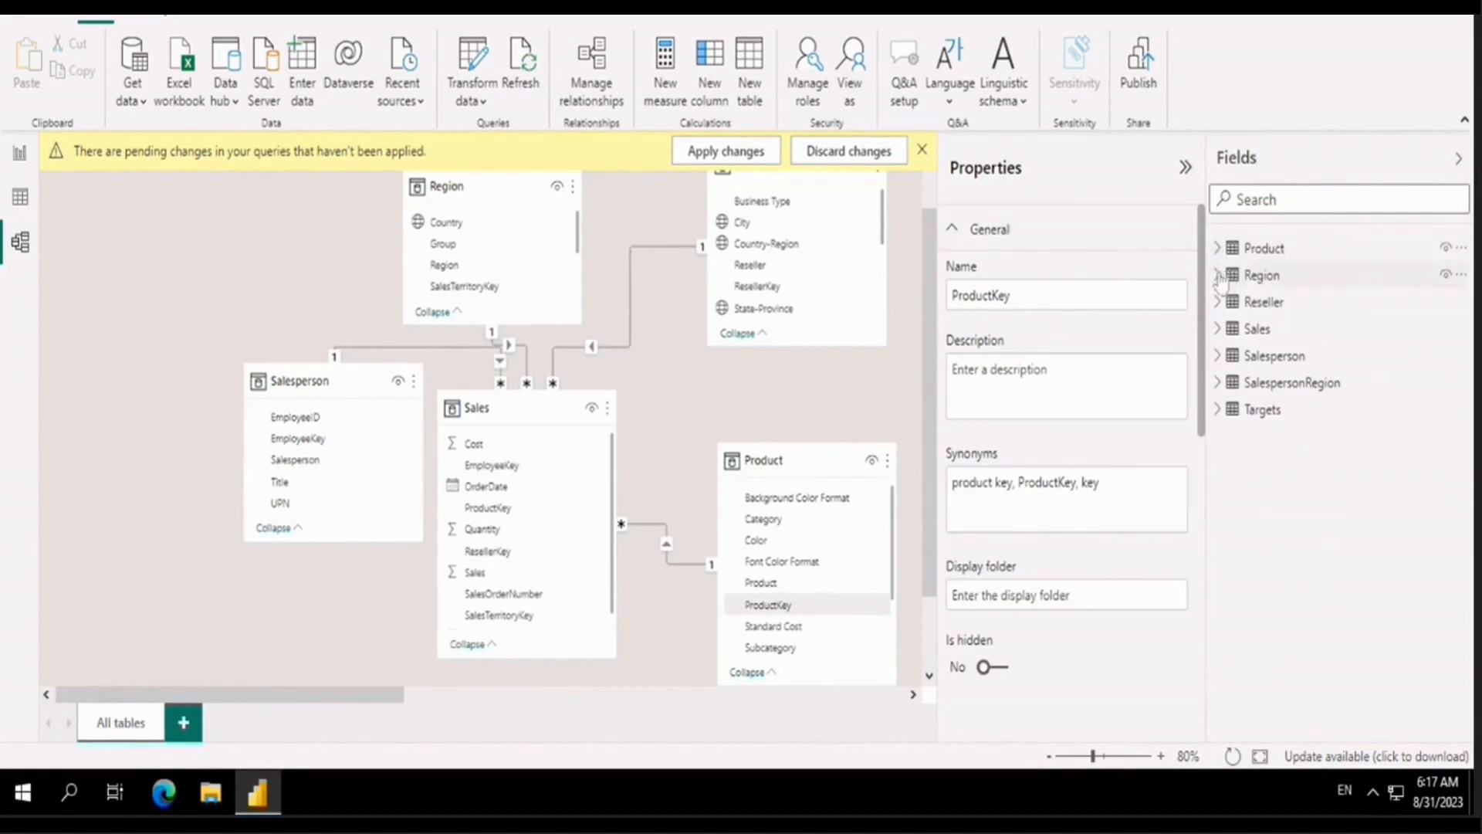
Select the SalesTerritoryKey column in the Region table together with the ResellerKey column in the Reseller table
click(1218, 276)
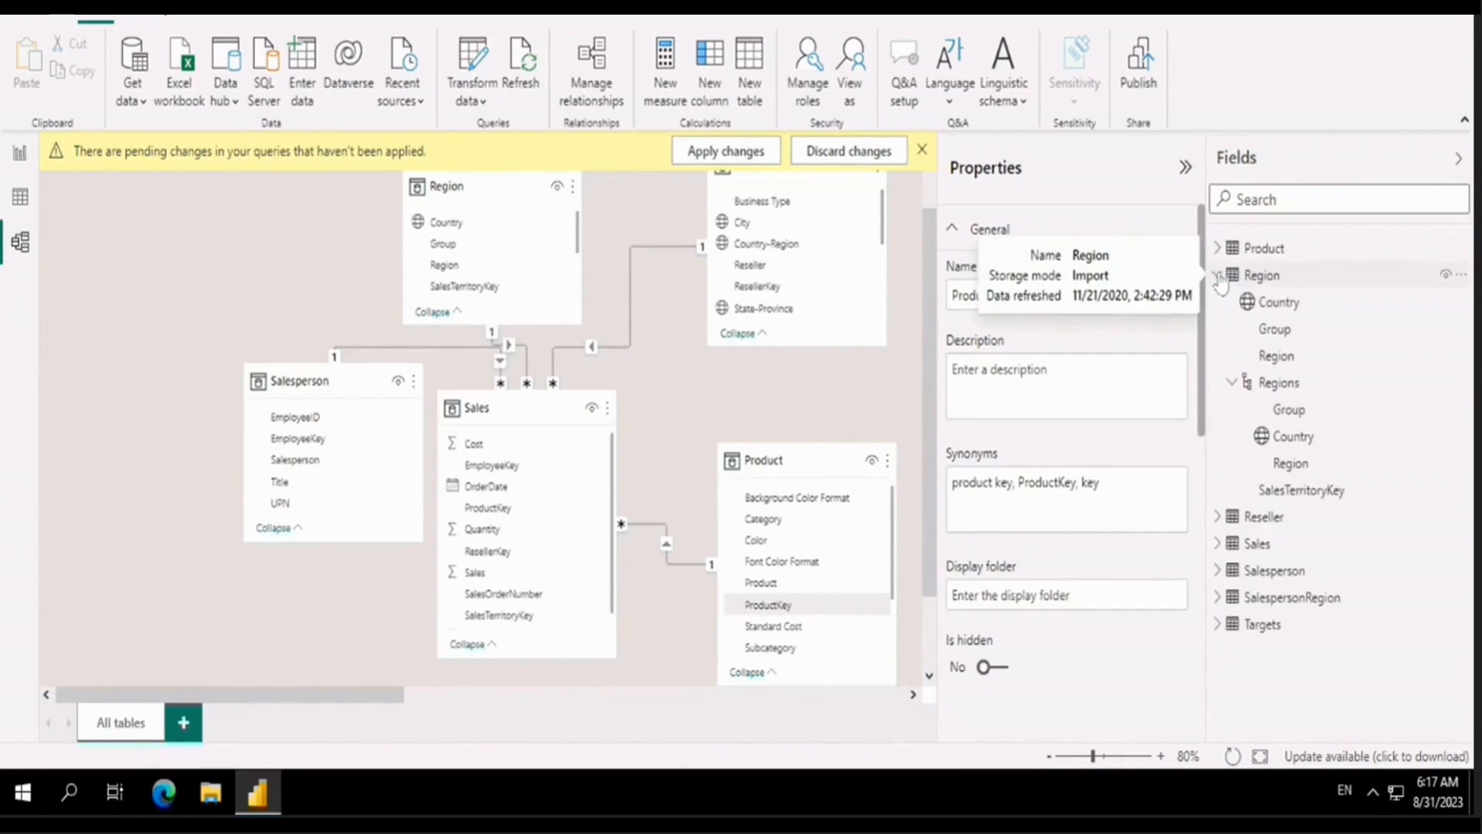
click(1317, 494)
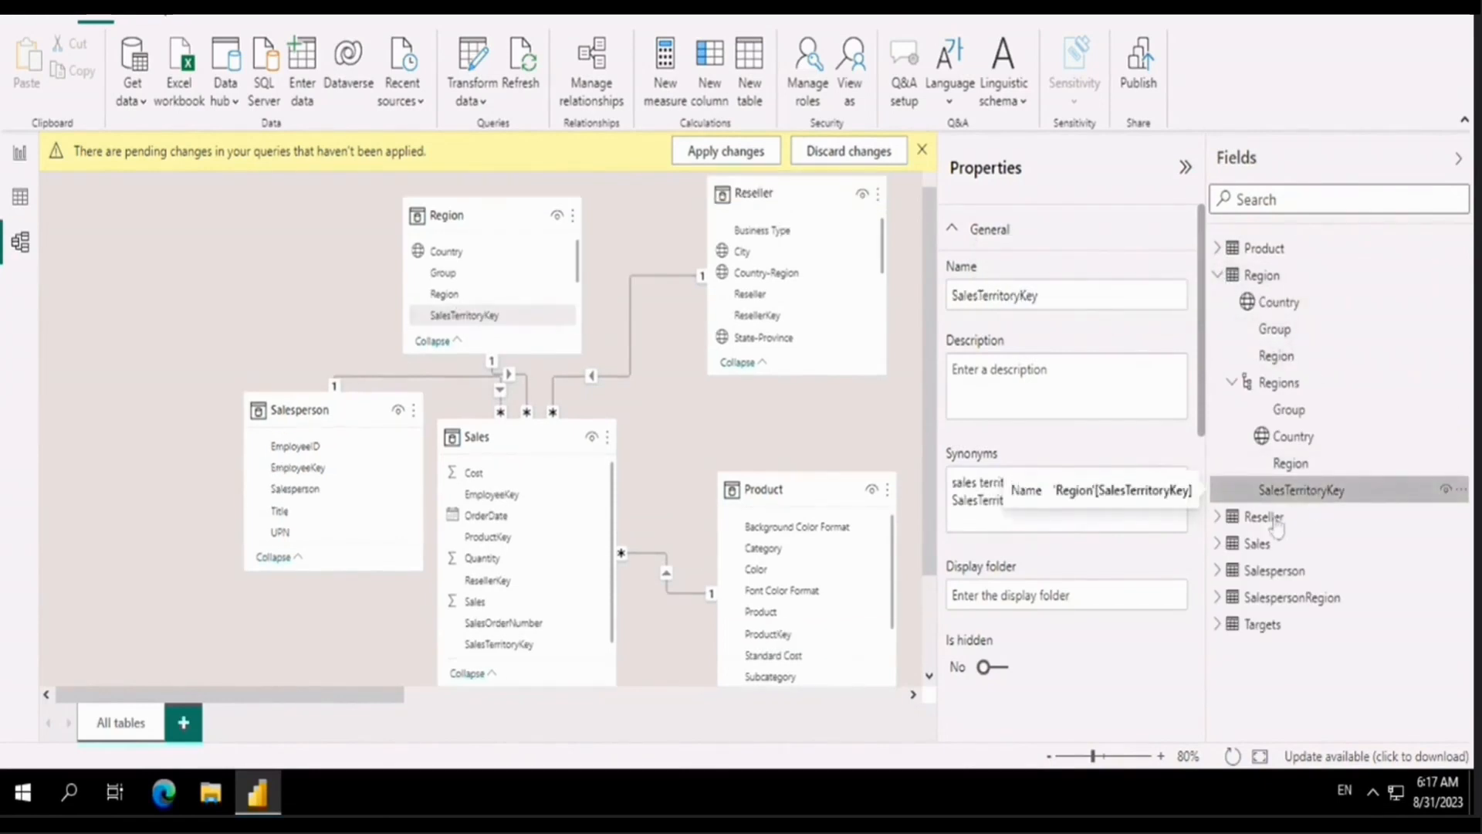
click(1218, 517)
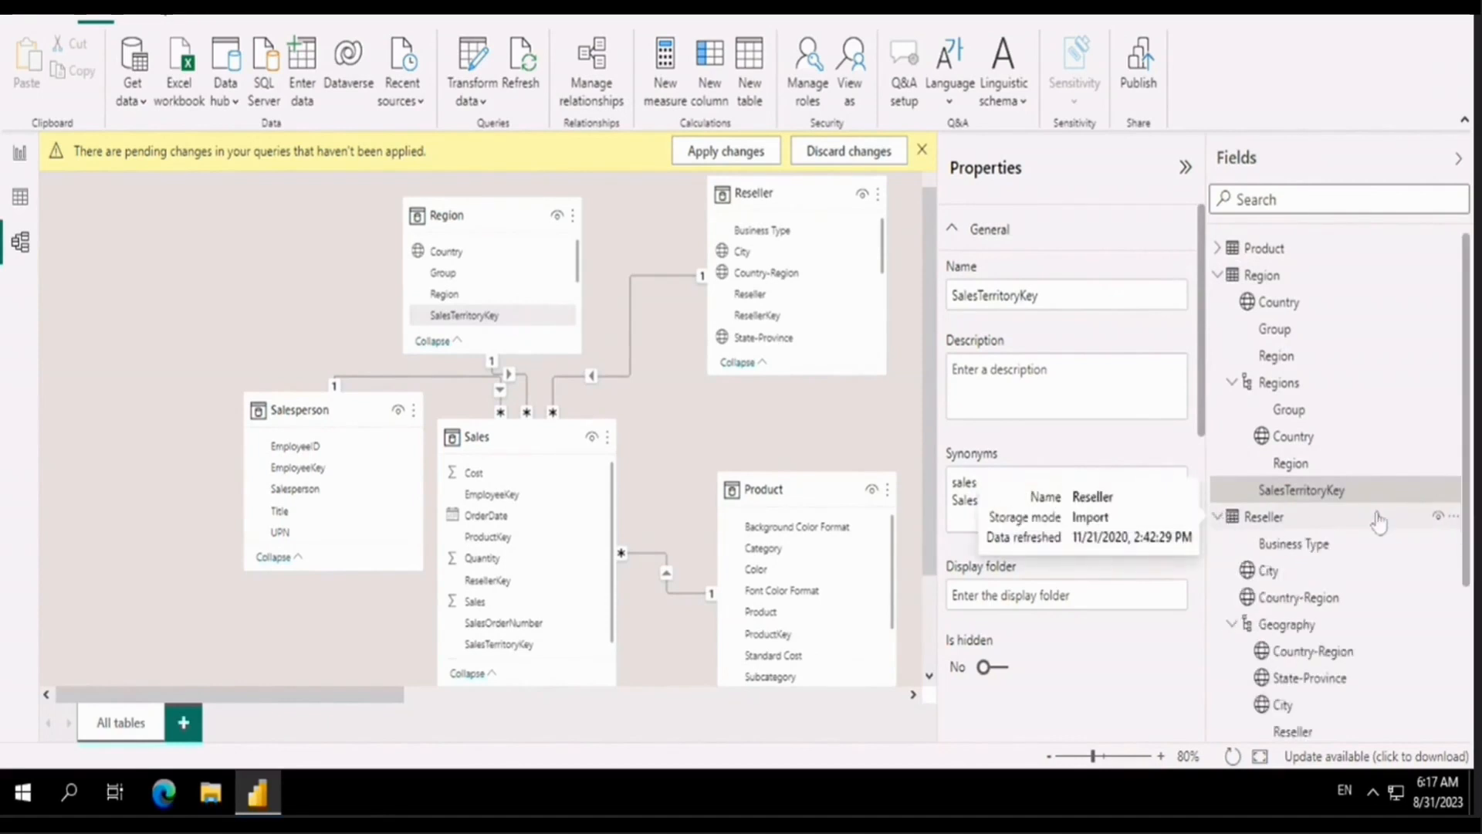
scroll(1379, 525, down, 3)
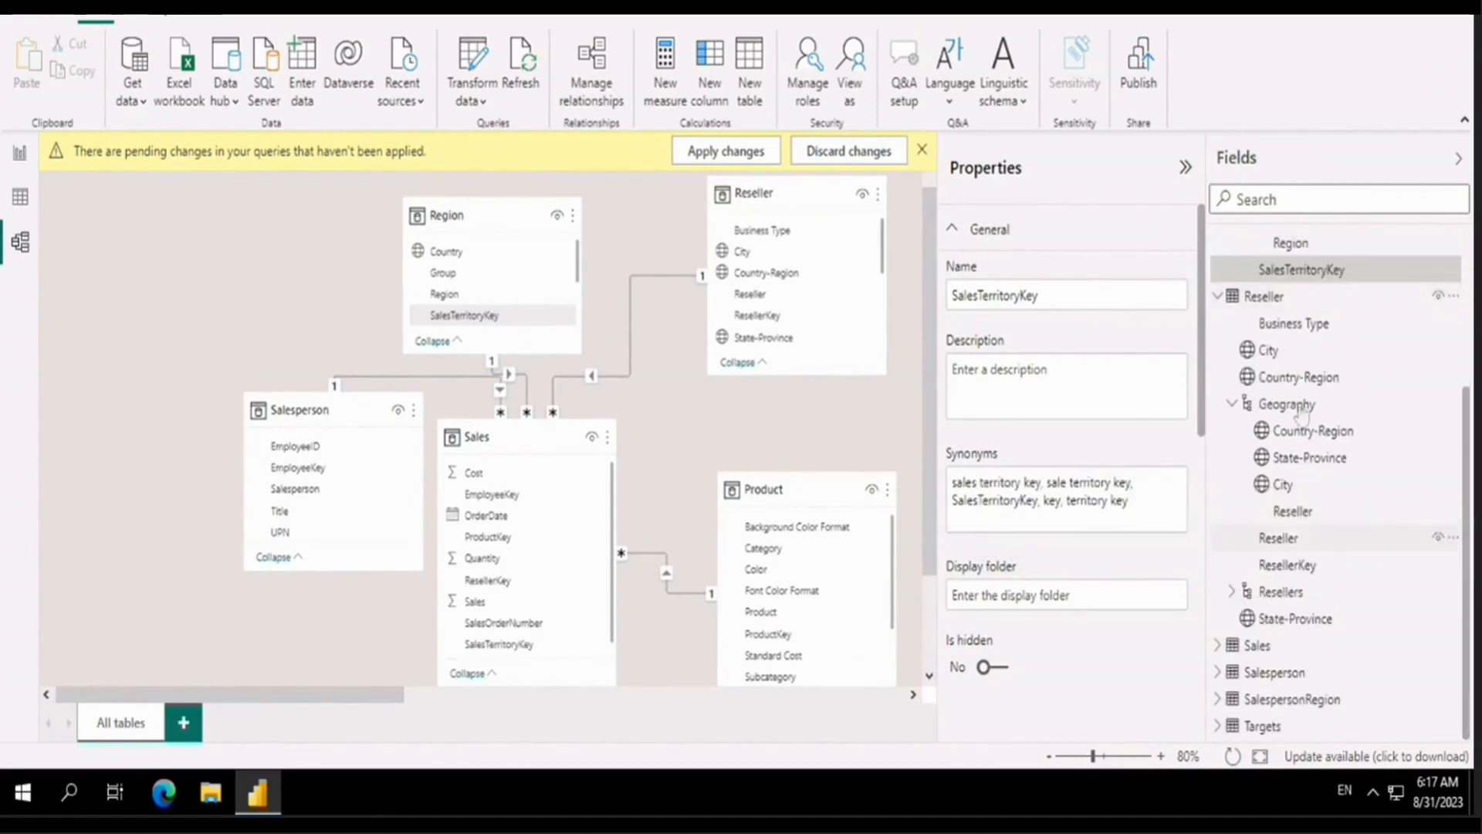
click(1287, 567)
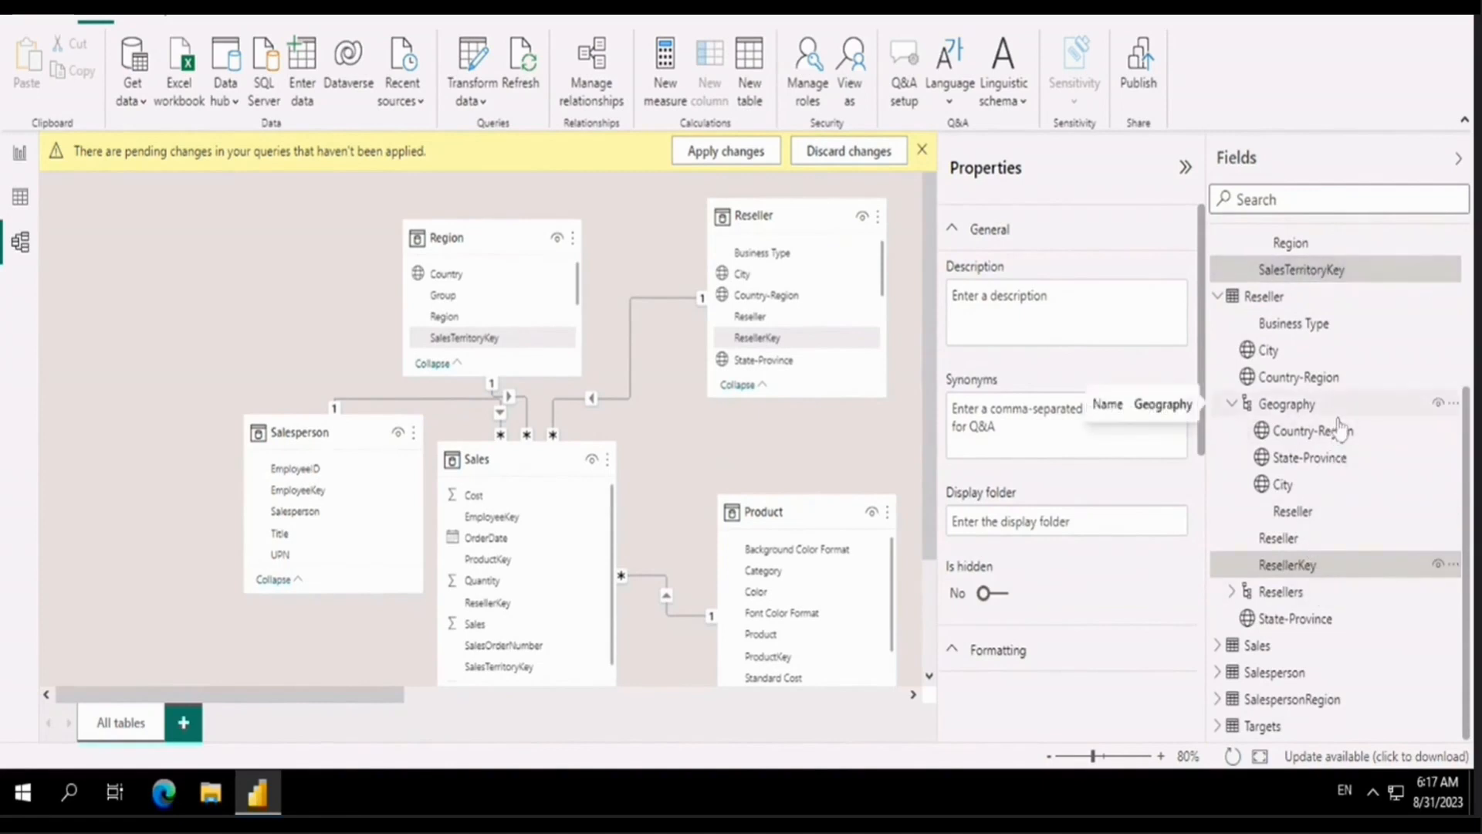
Add EmployeeKey, ProductKey, ResellerKey, SalesOrderNumber and SalesTerritoryKey from the Sales table to the column selection
click(1218, 645)
scroll(1318, 630, down, 3)
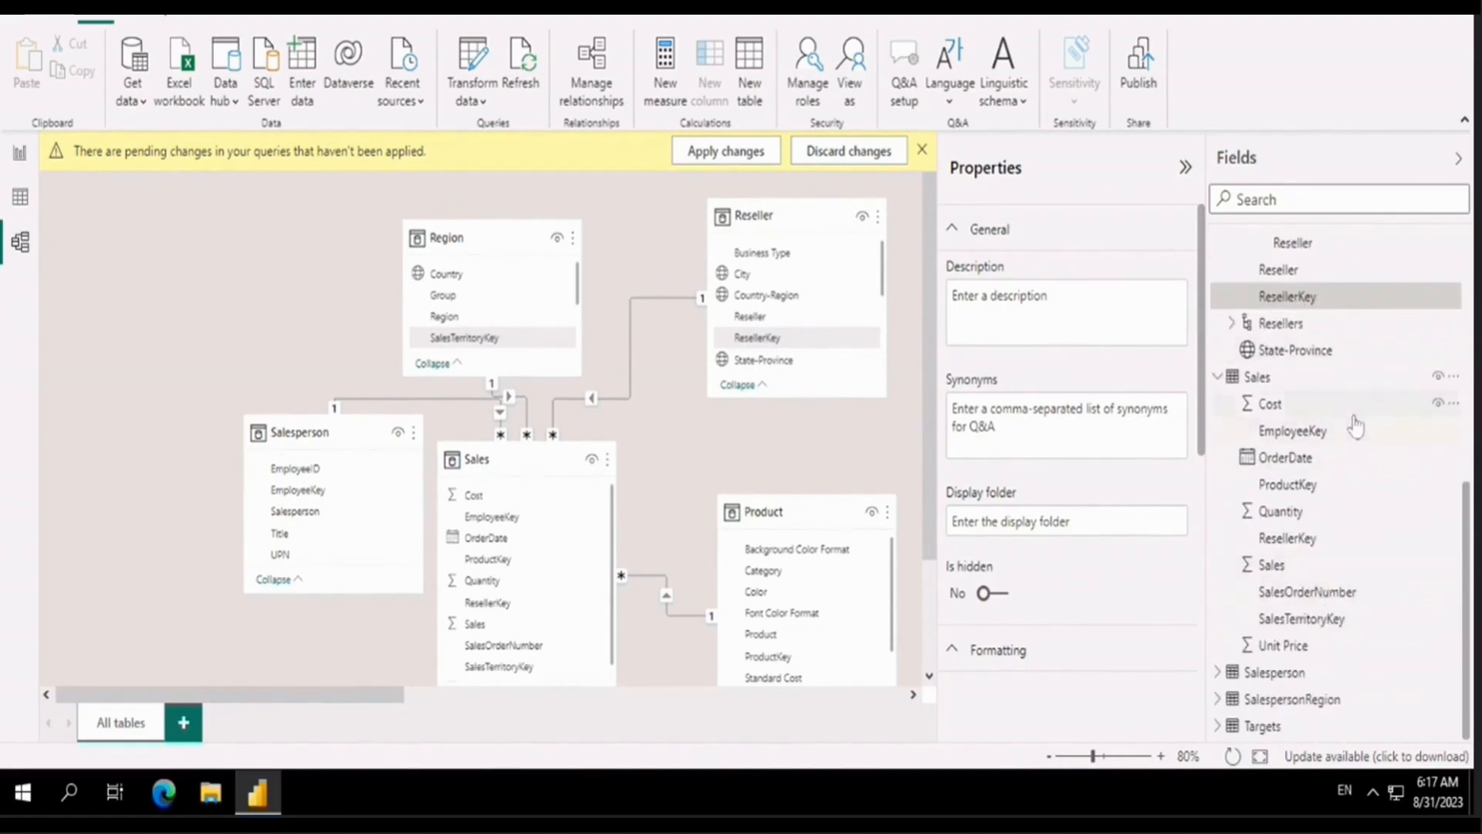
click(1295, 437)
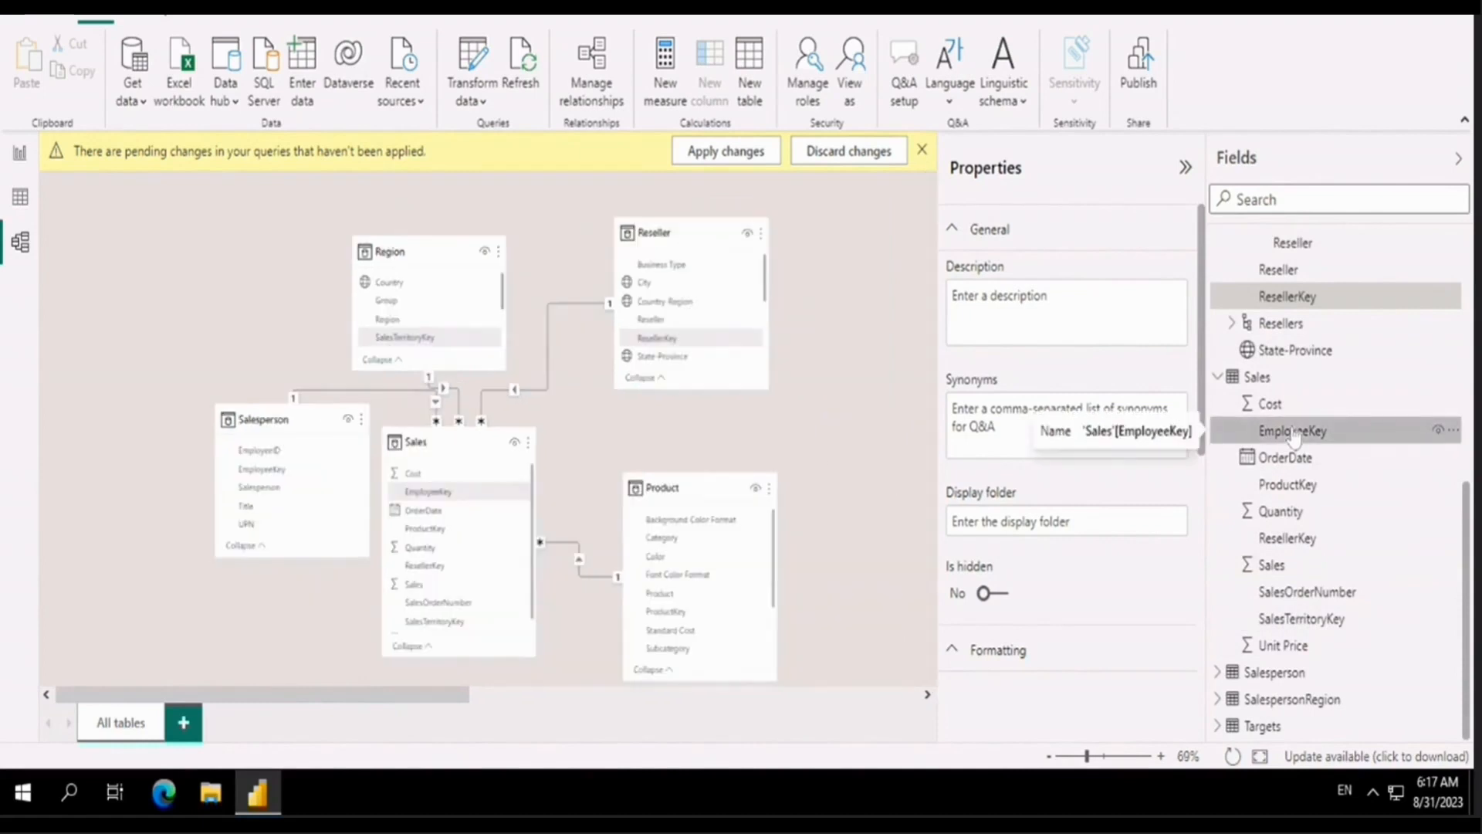
ctrl+click(1290, 487)
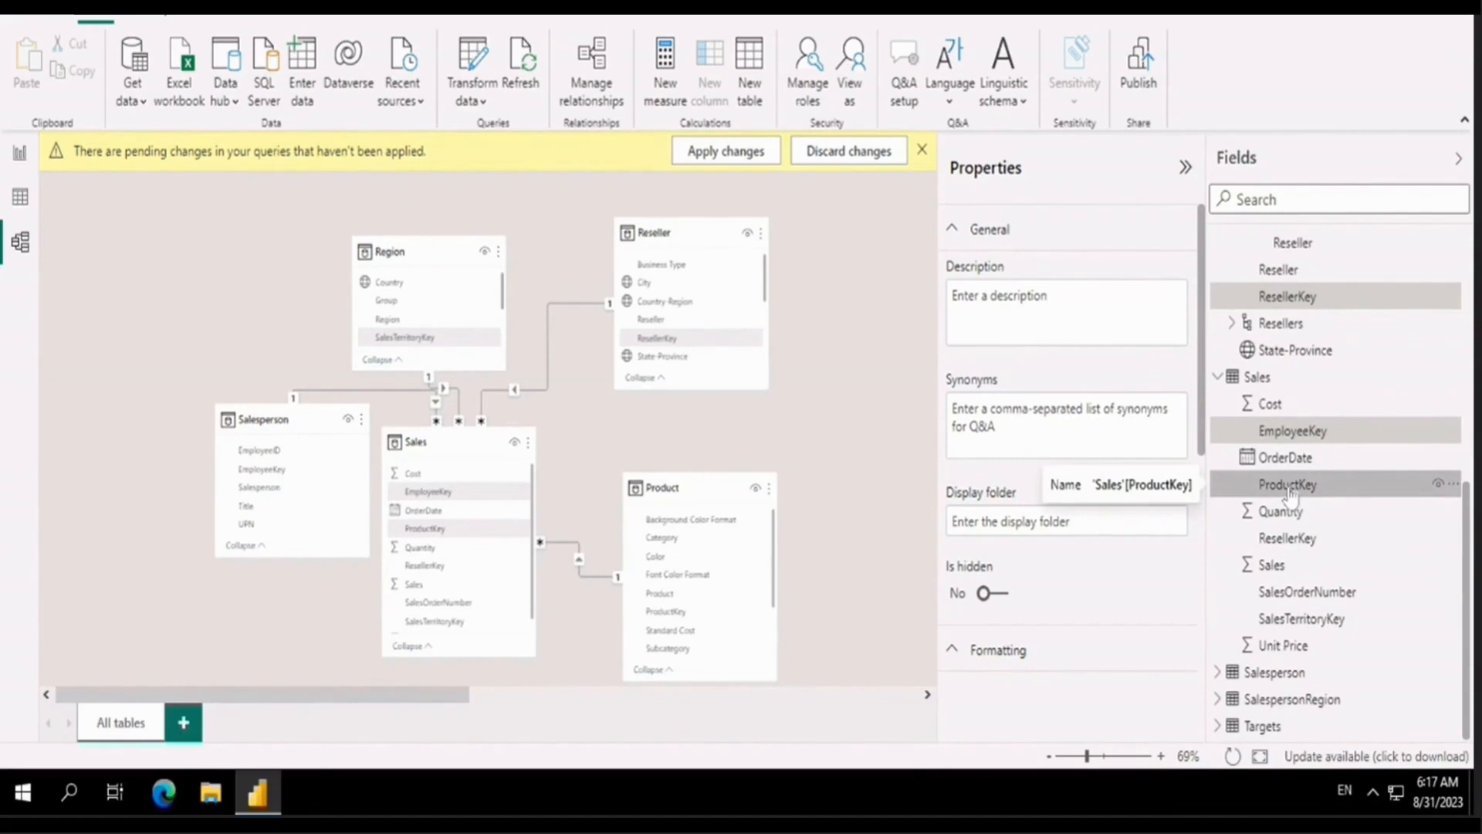
ctrl+click(1291, 539)
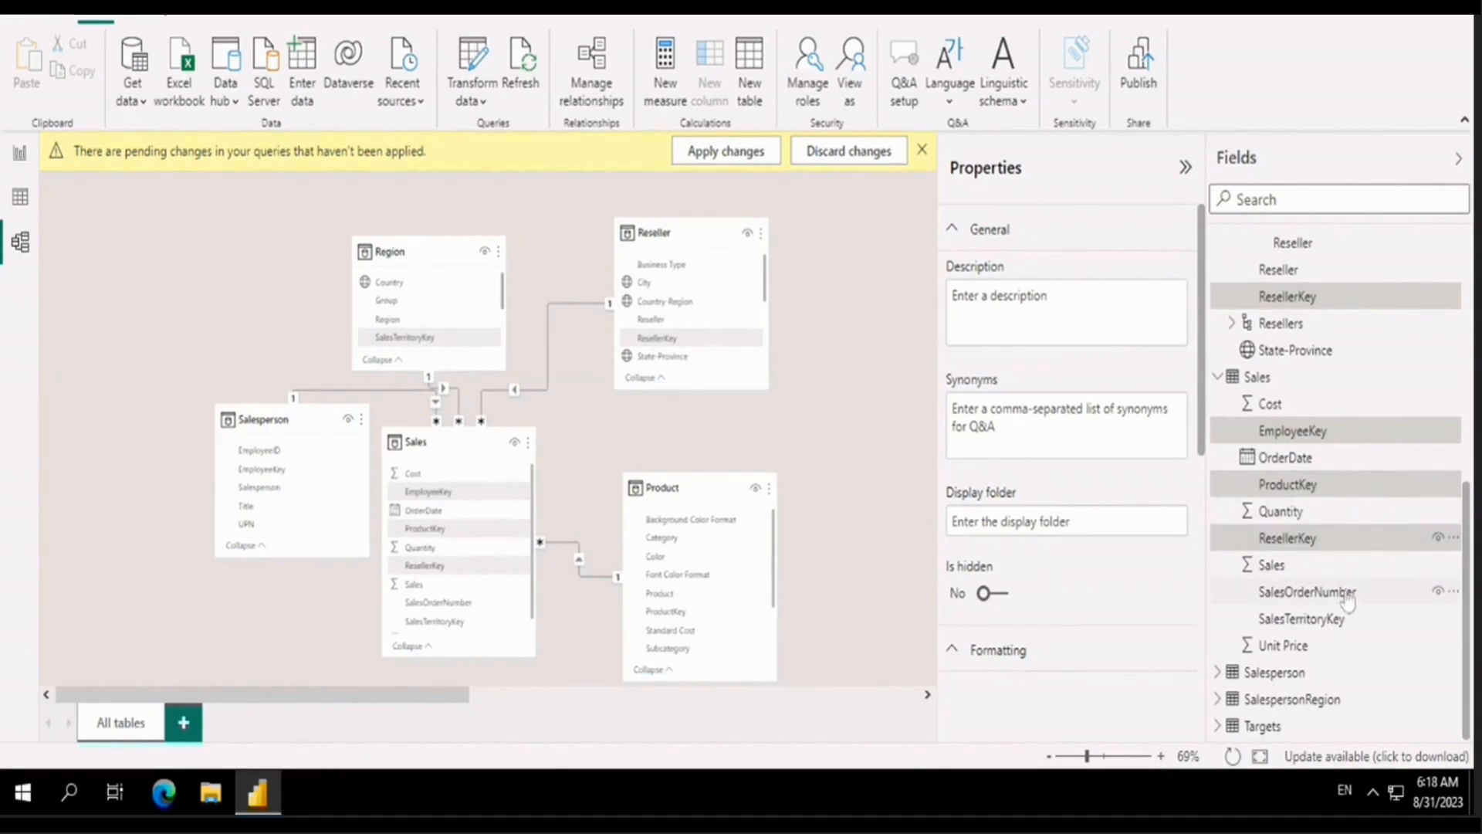
ctrl+click(1295, 596)
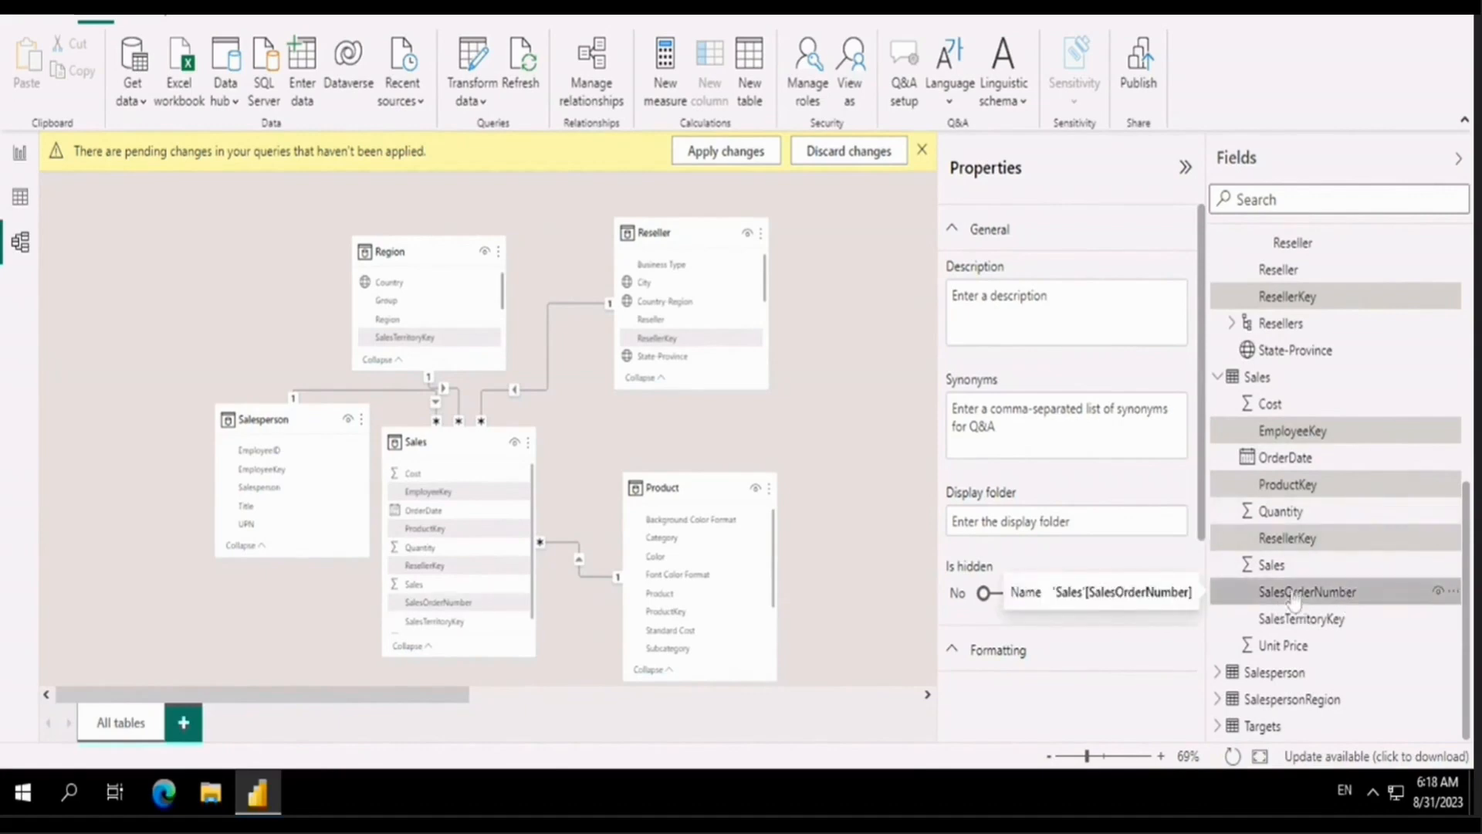
ctrl+click(1327, 625)
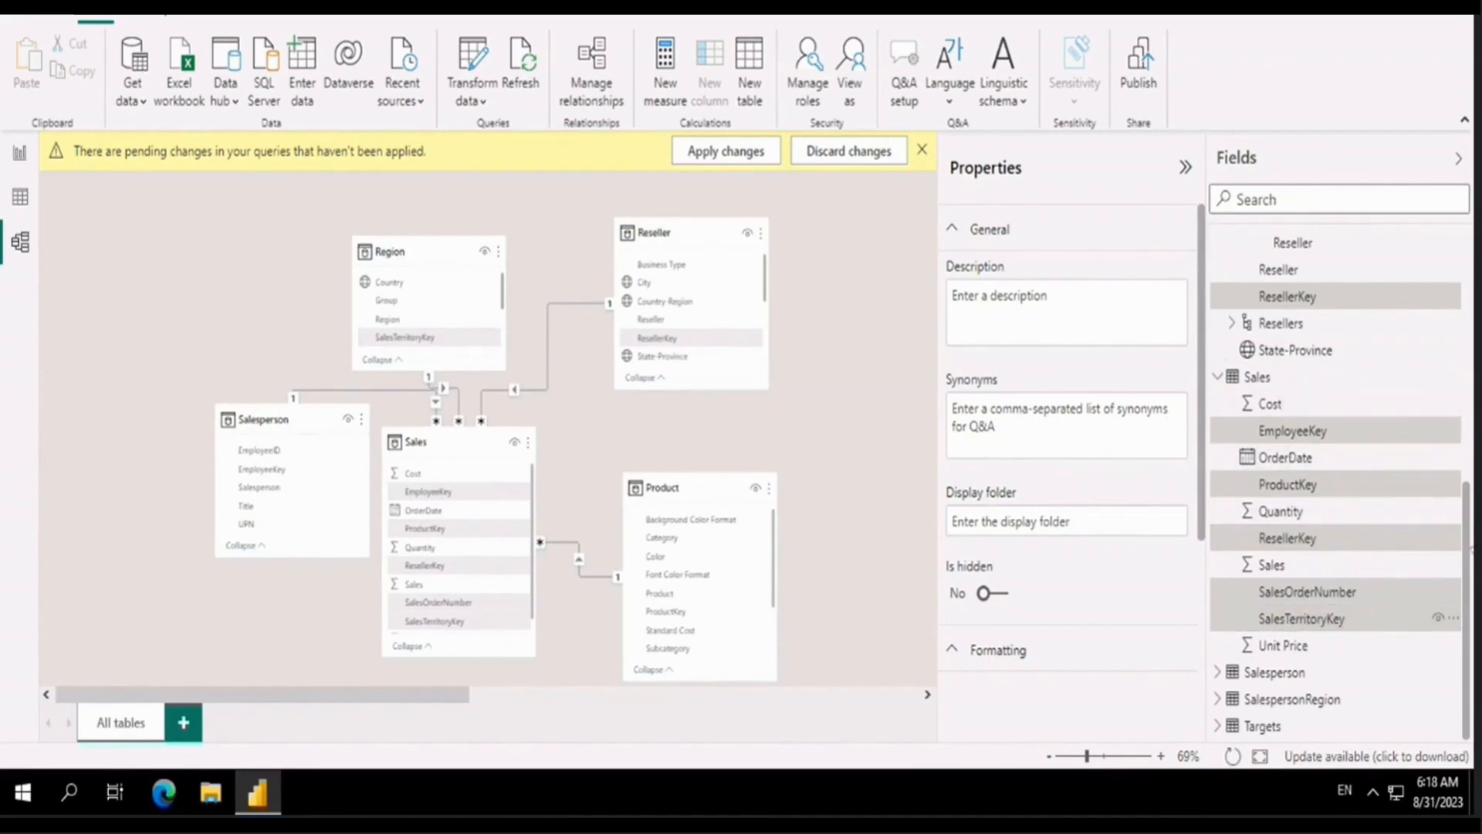
Add EmployeeID, EmployeeKey and UPN from the Salesperson table to the column selection
click(1220, 677)
scroll(1312, 618, down, 2)
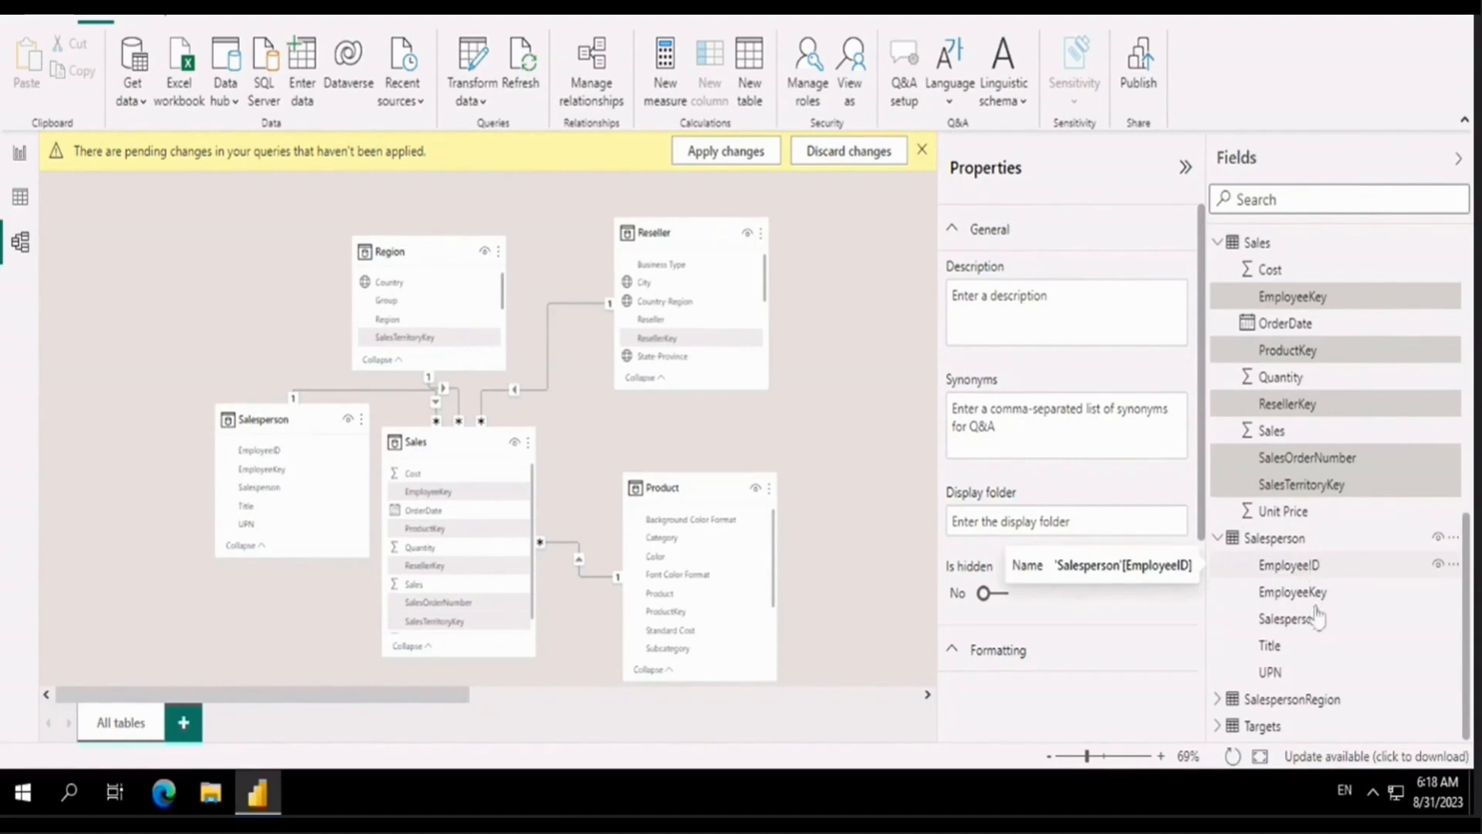
click(1316, 565)
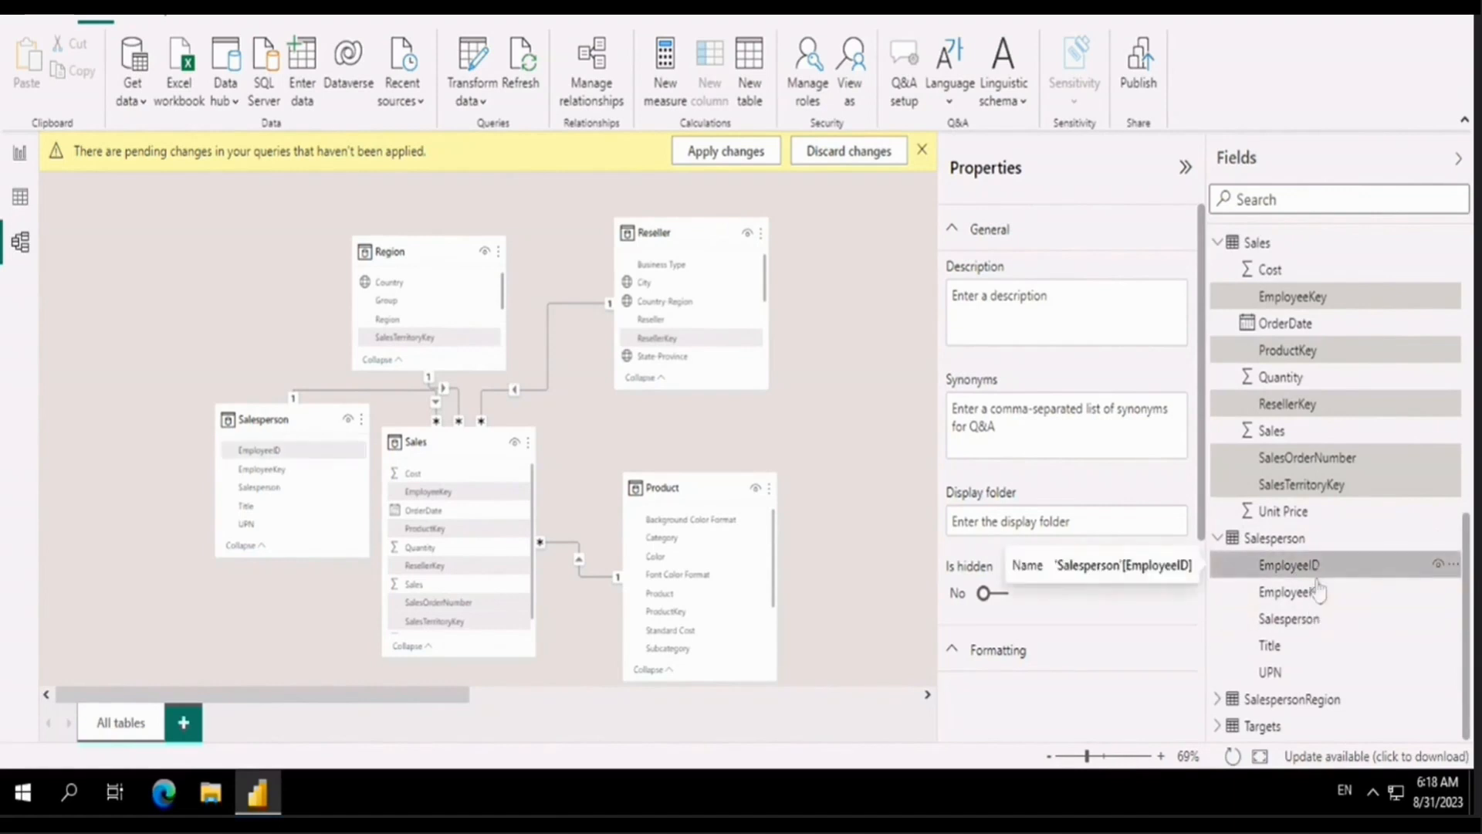
ctrl+click(1317, 594)
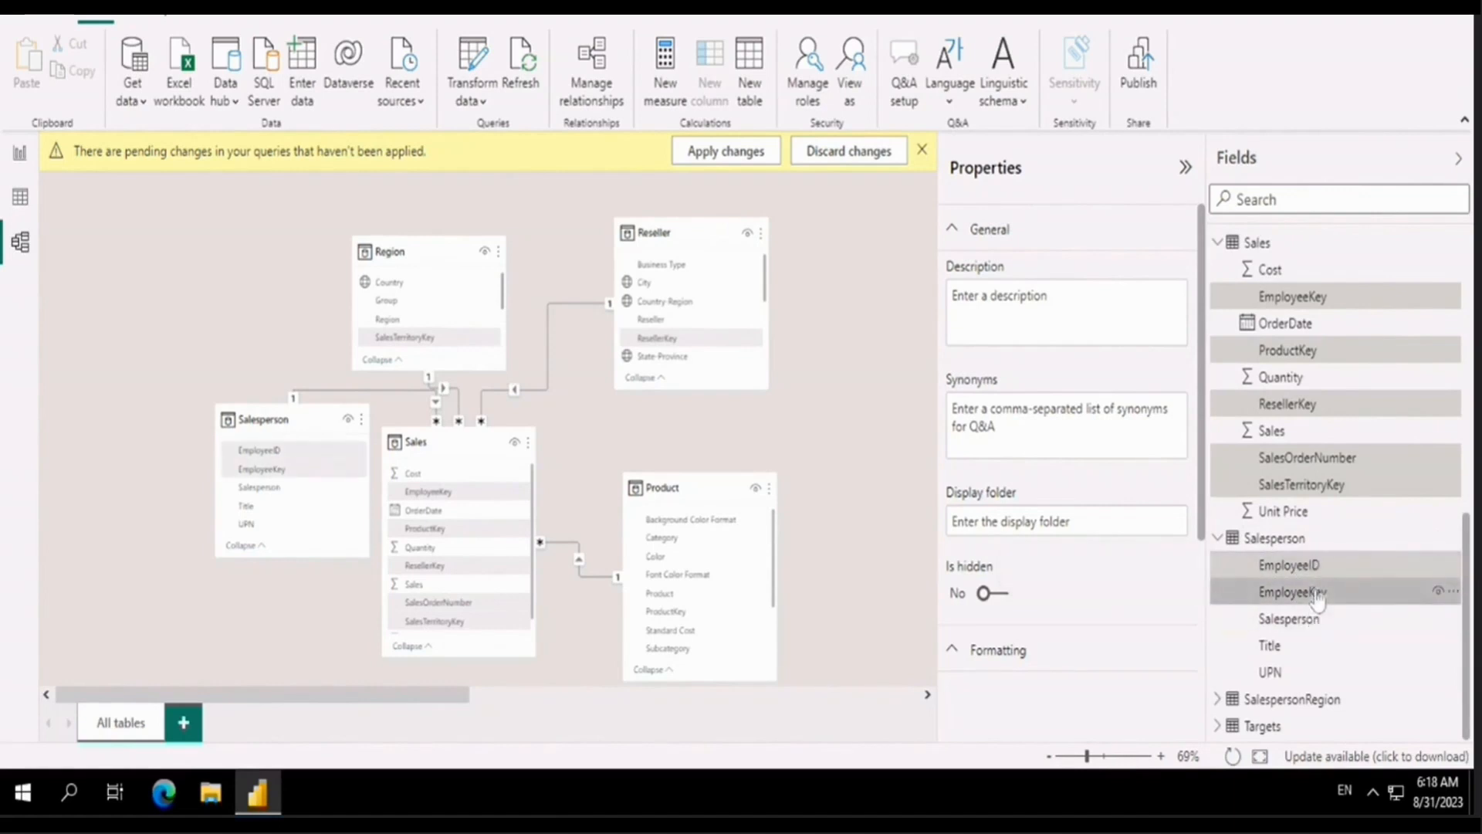
ctrl+click(1275, 676)
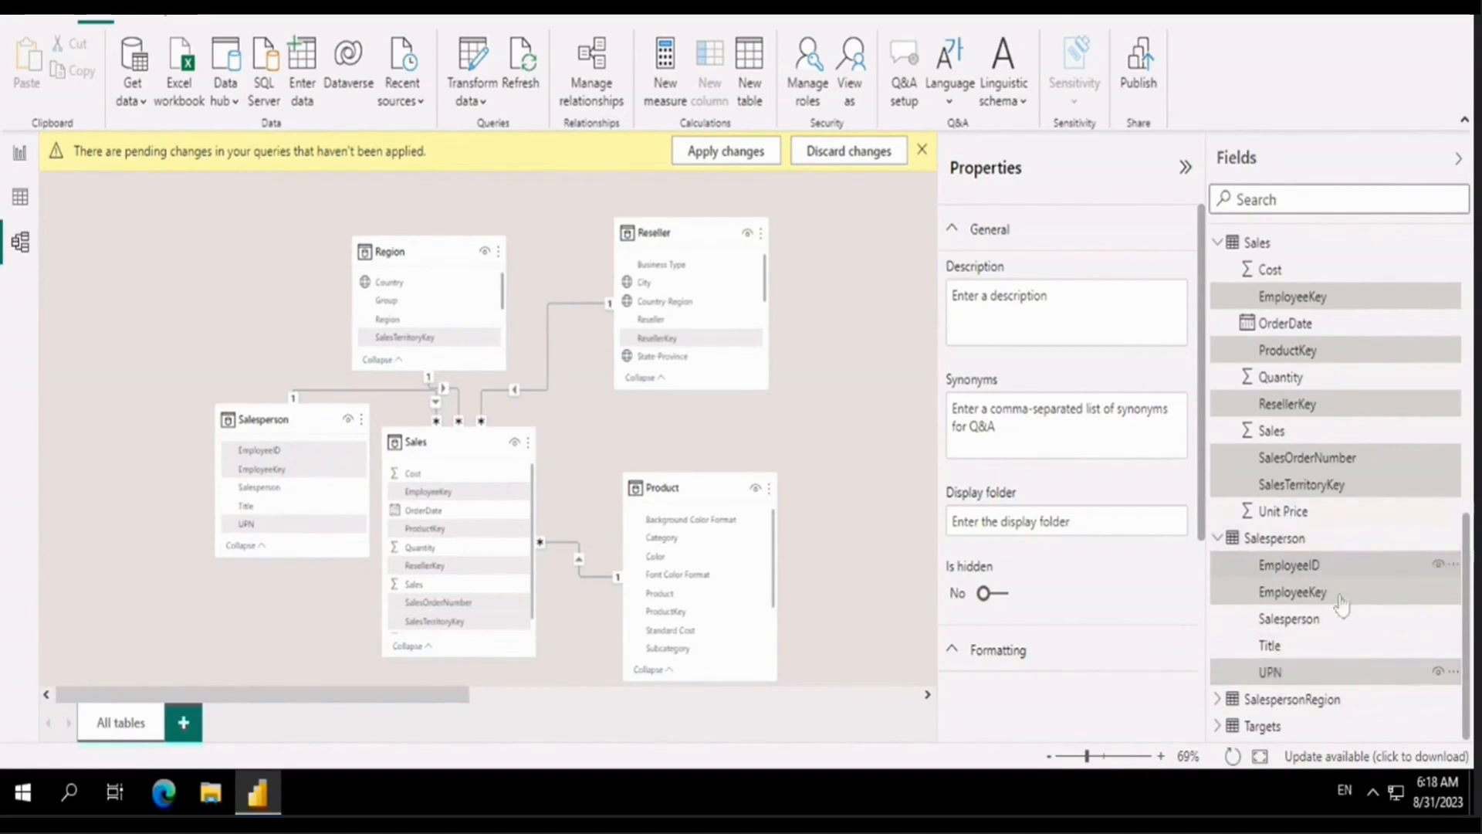
Add EmployeeKey and SalesTerritoryKey from SalespersonRegion and EmployeeID from Targets to the column selection
click(1218, 699)
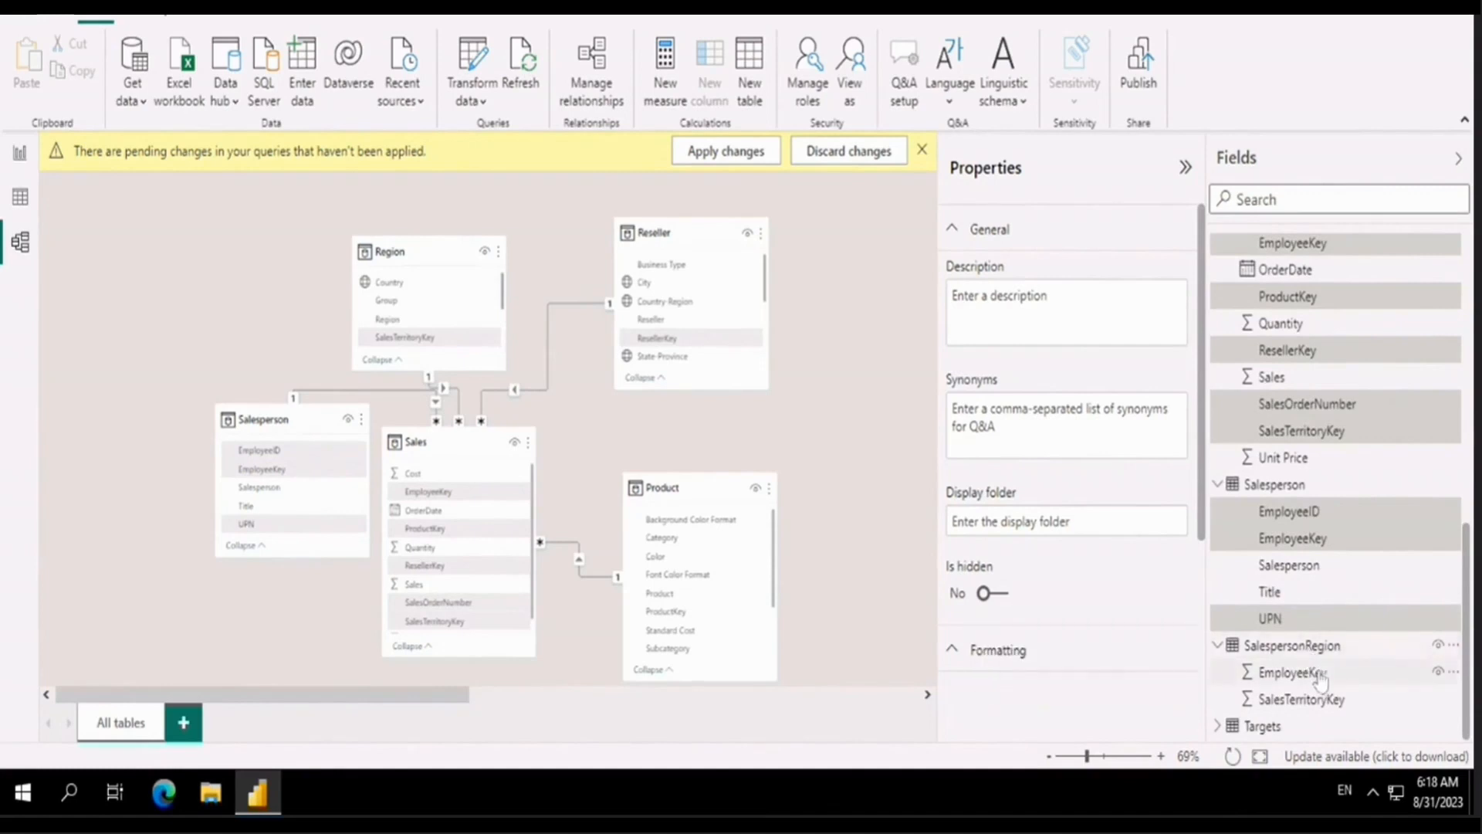
ctrl+click(1317, 677)
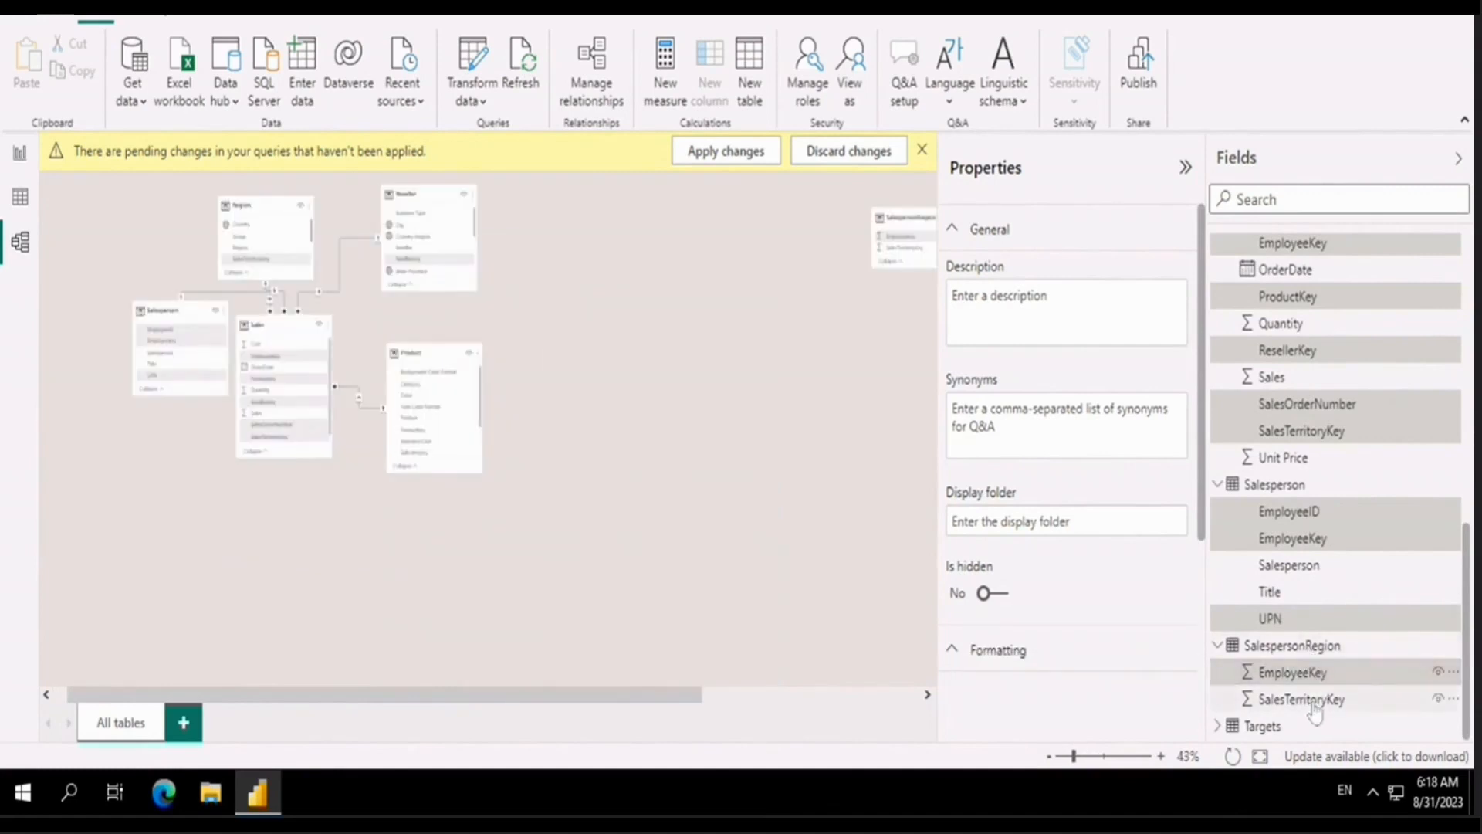
ctrl+click(1313, 705)
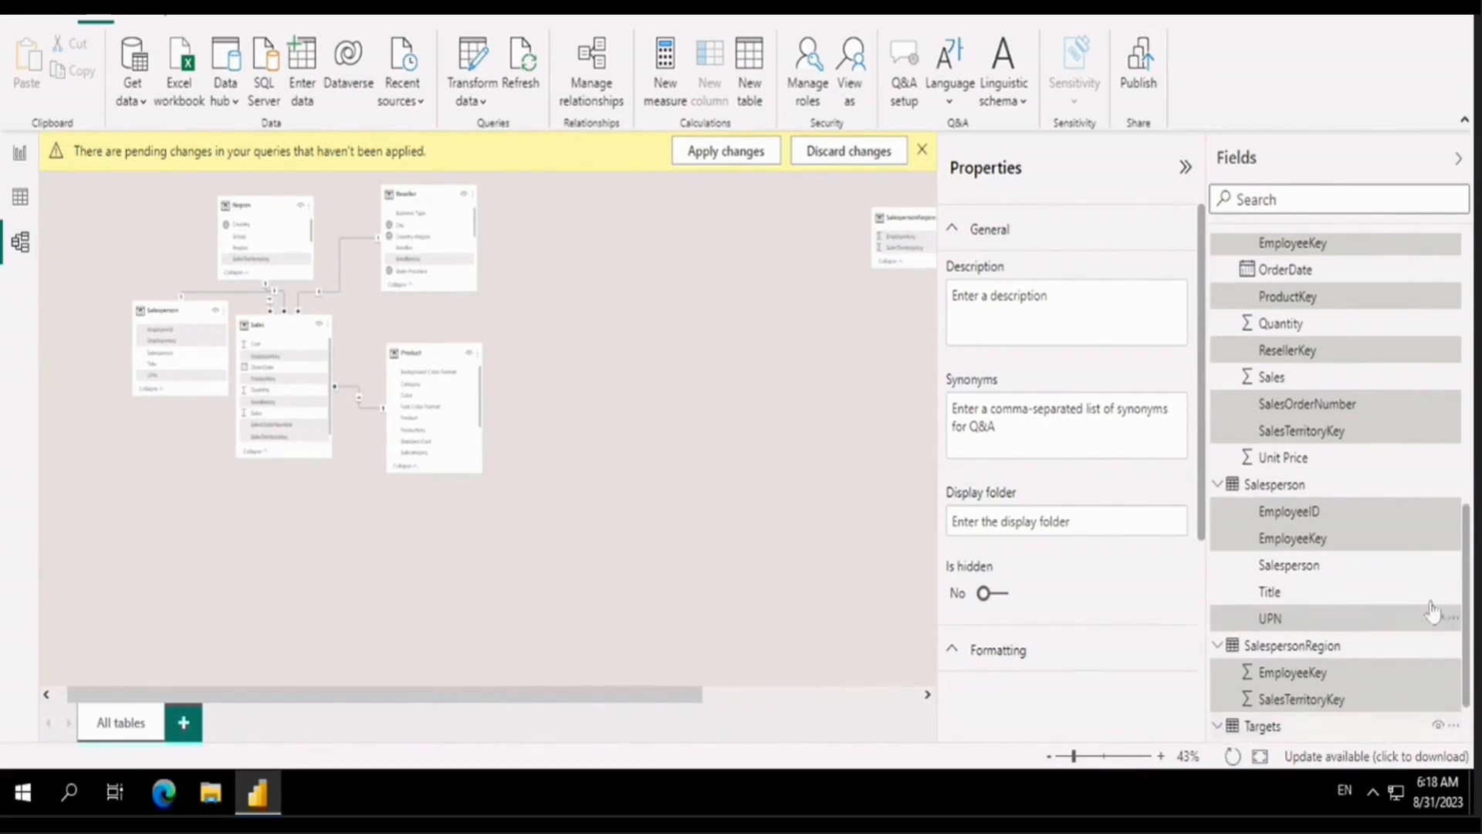
click(1218, 727)
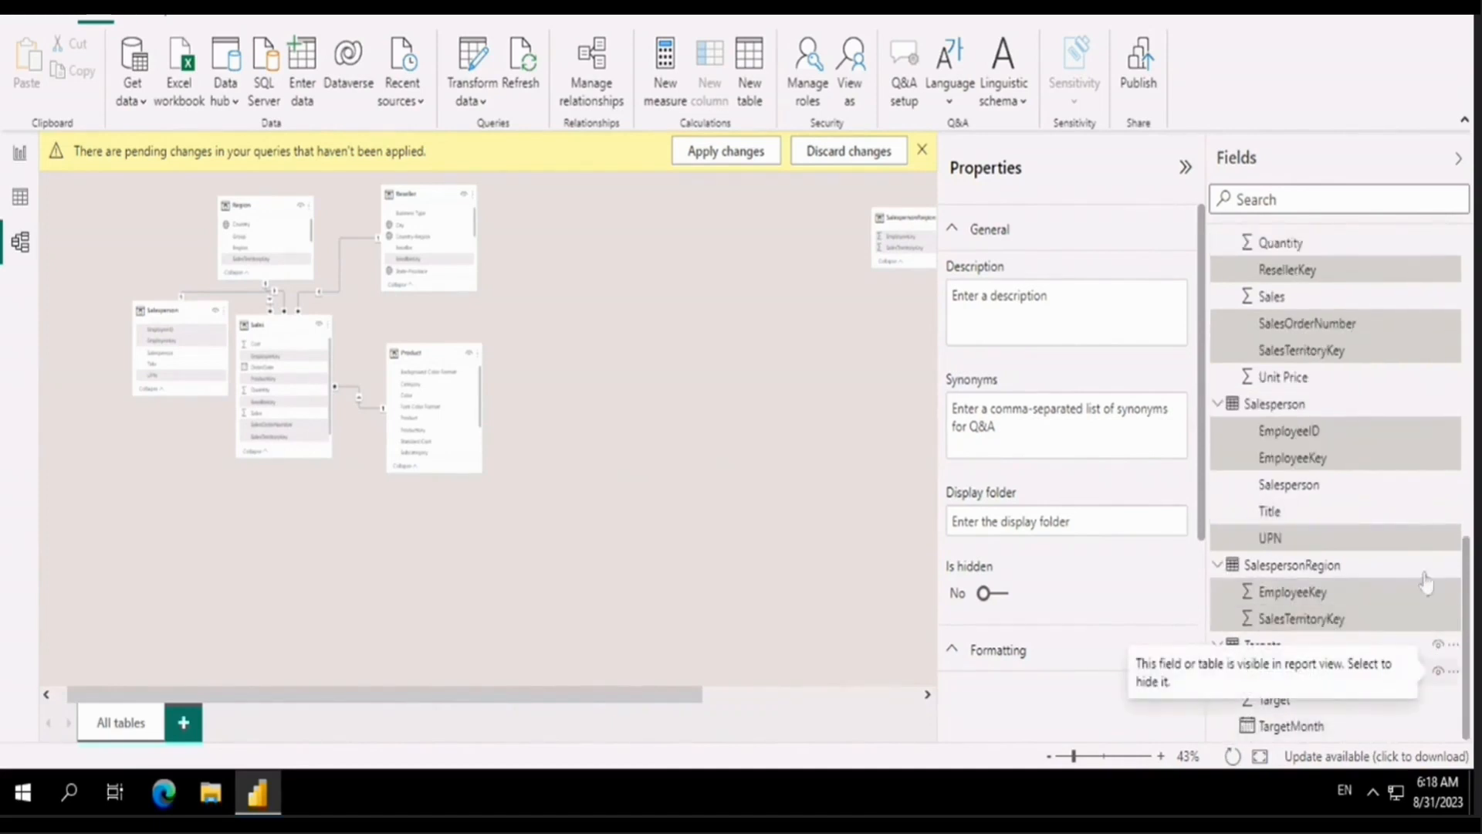
click(1310, 677)
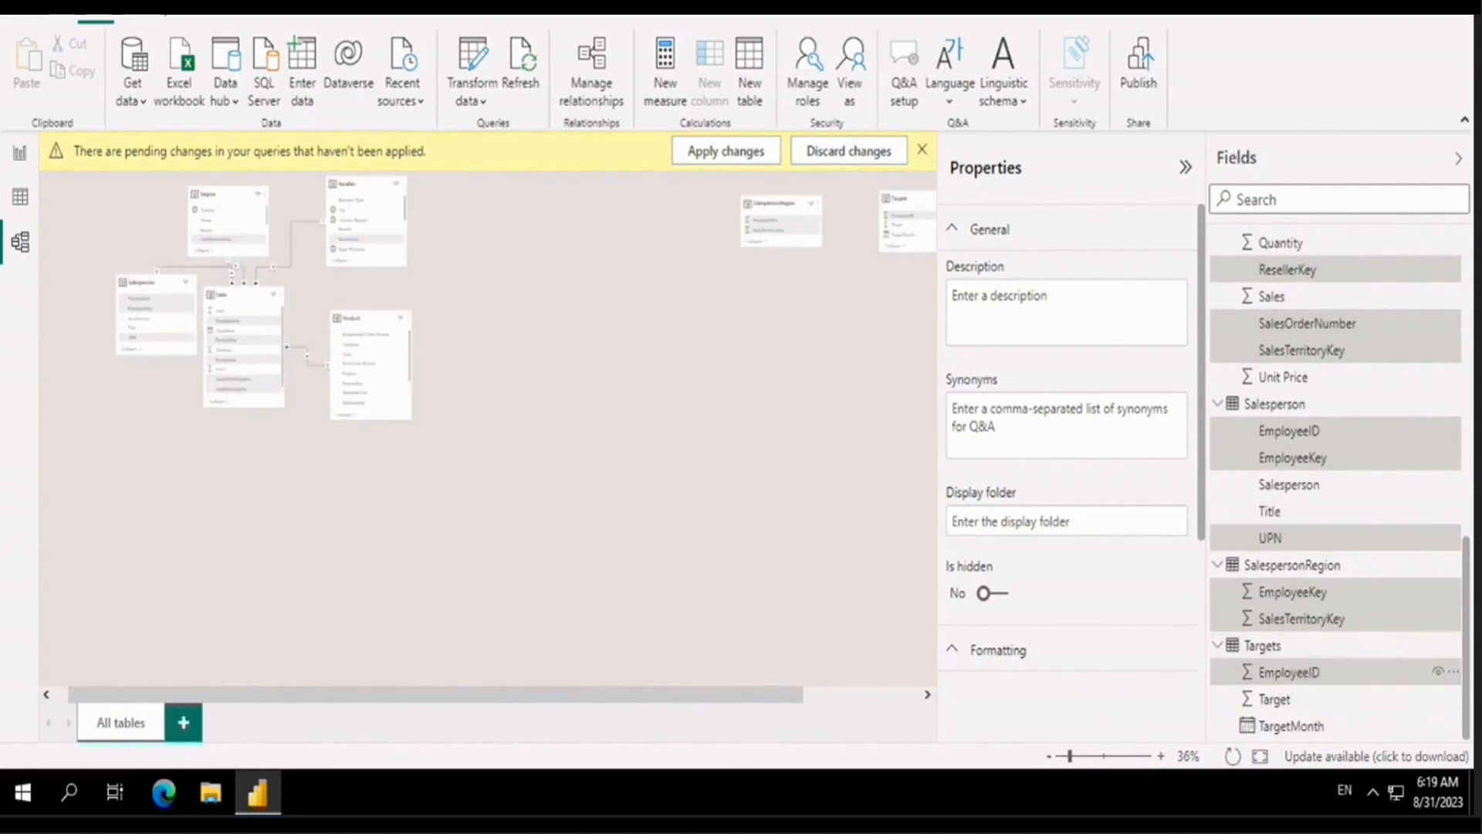
Hide all the selected key and ID columns at once and review them in the field list
scroll(1069, 432, down, 3)
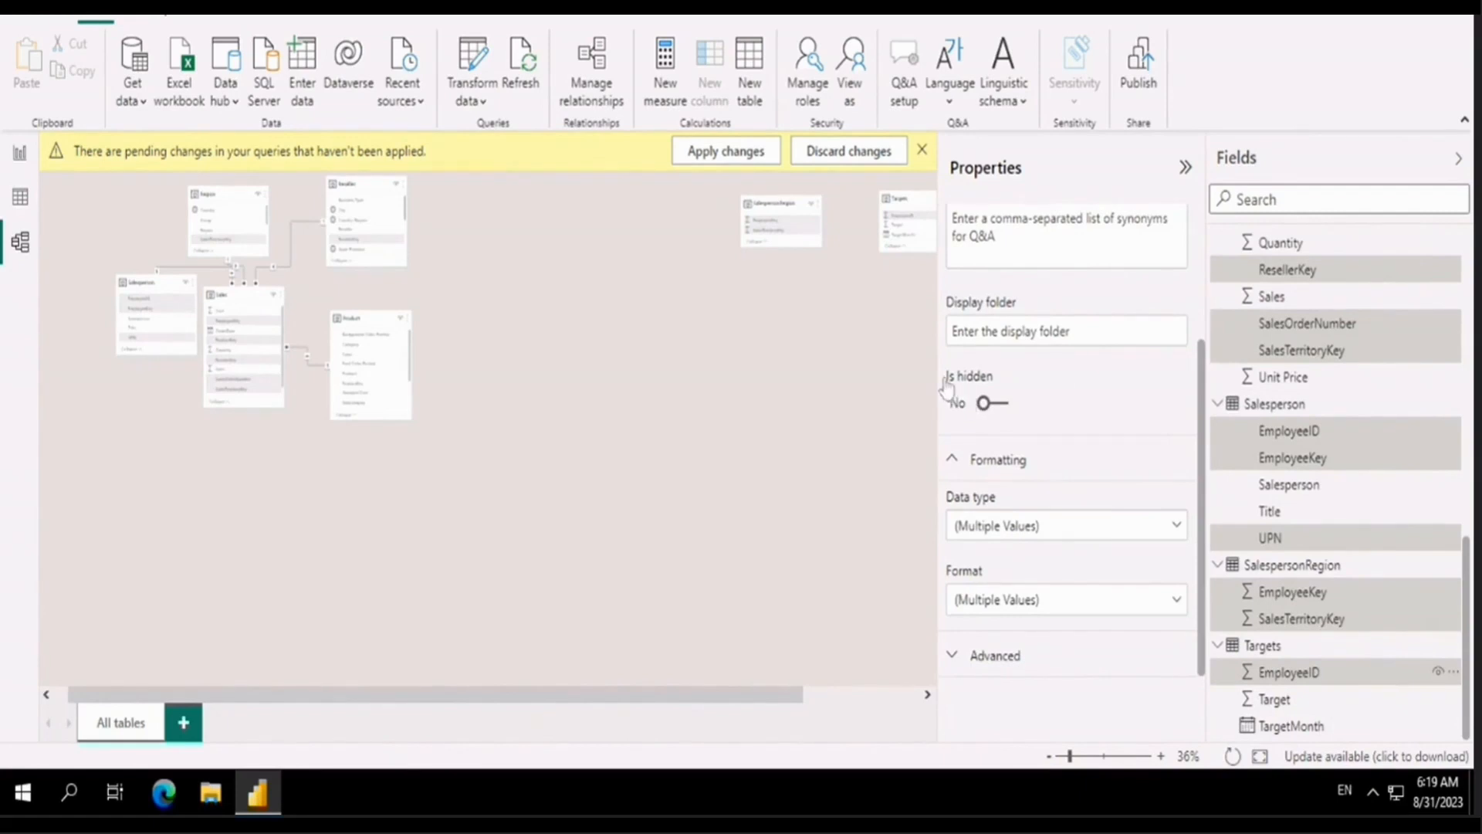
click(988, 408)
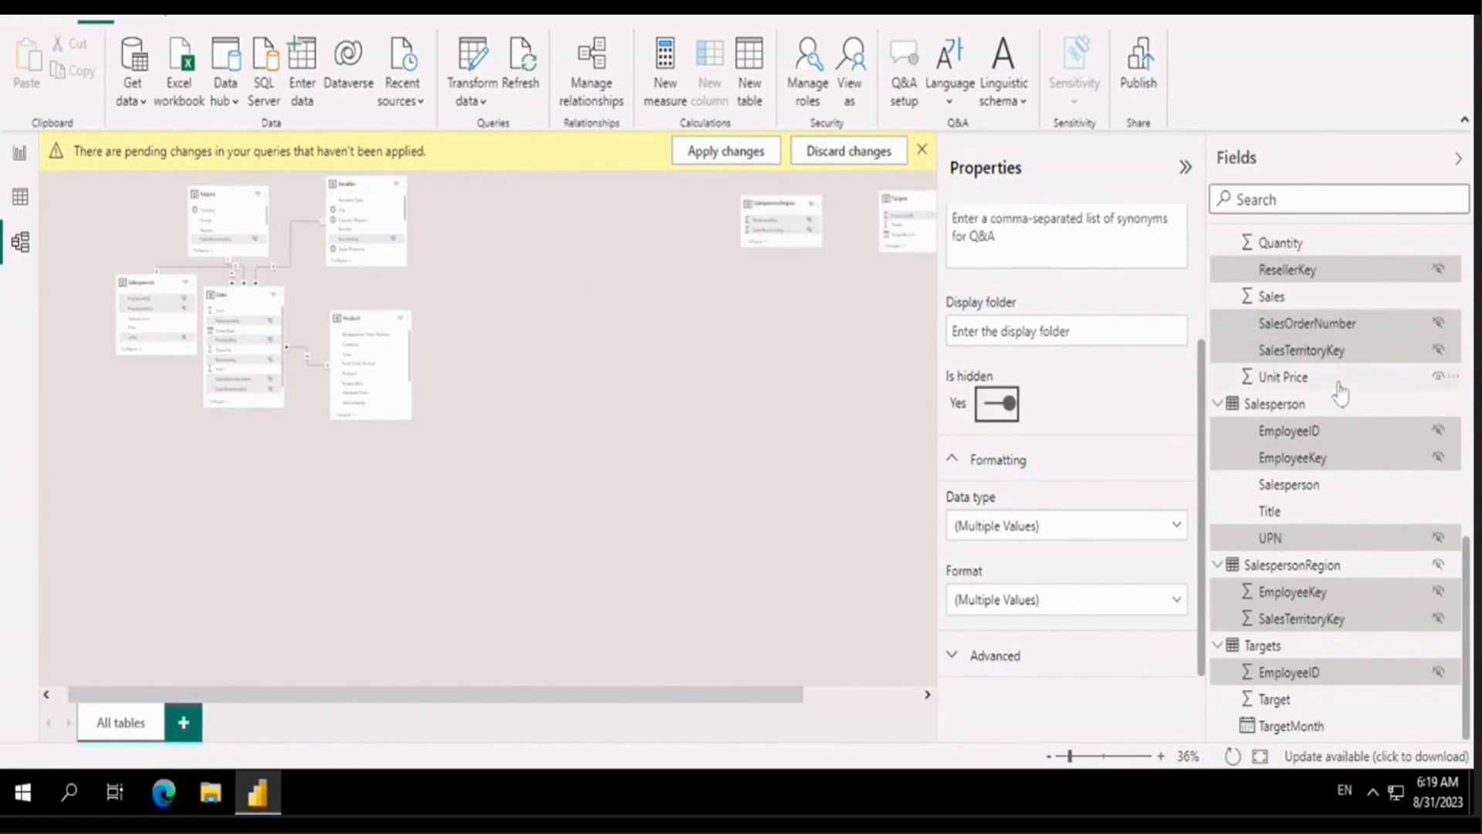
scroll(1341, 395, up, 5)
scroll(1341, 396, down, 5)
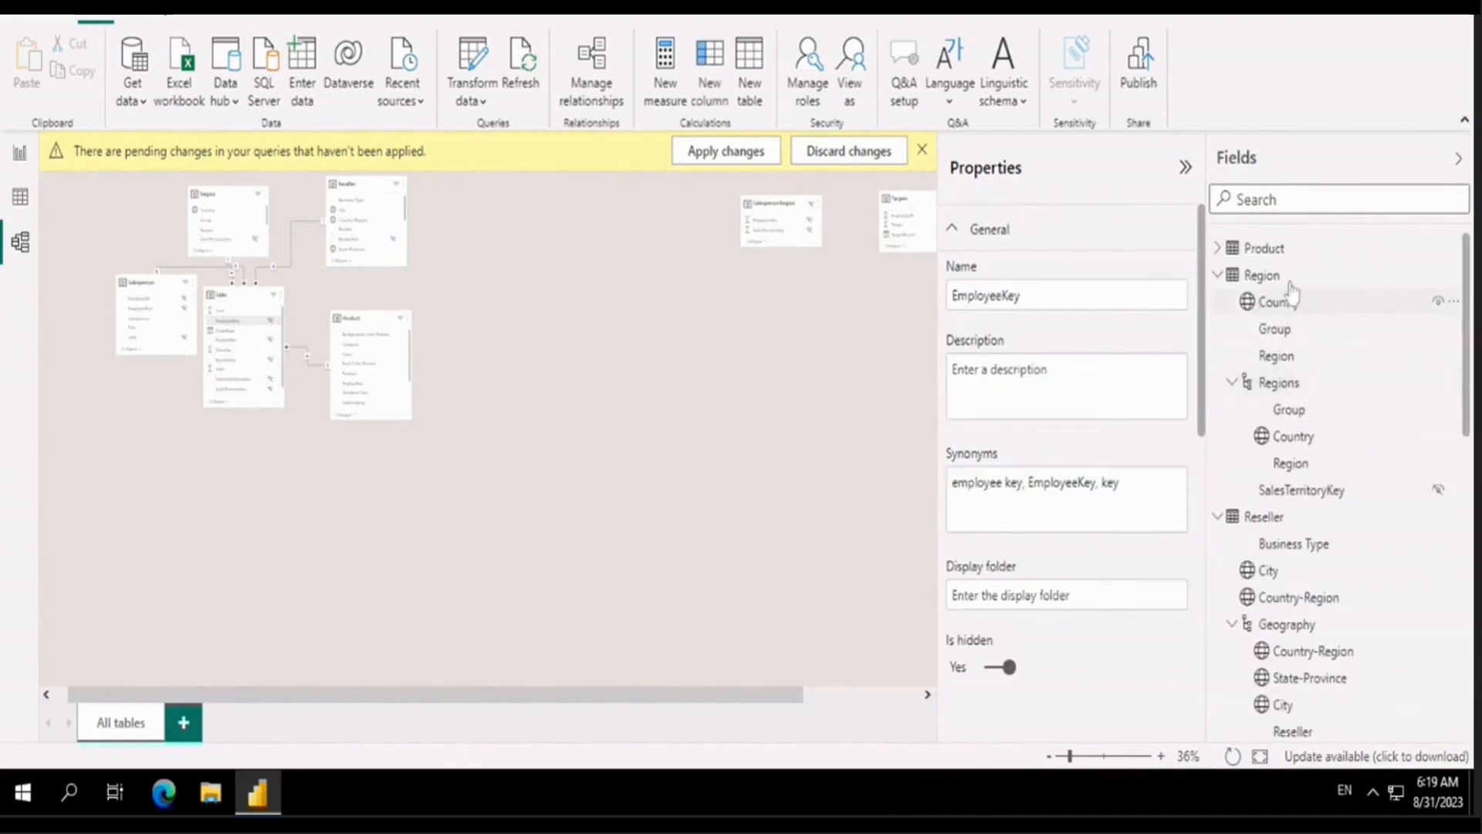
Collapse the Region and Reseller tables, expand Product and select its Standard Cost column
click(1217, 275)
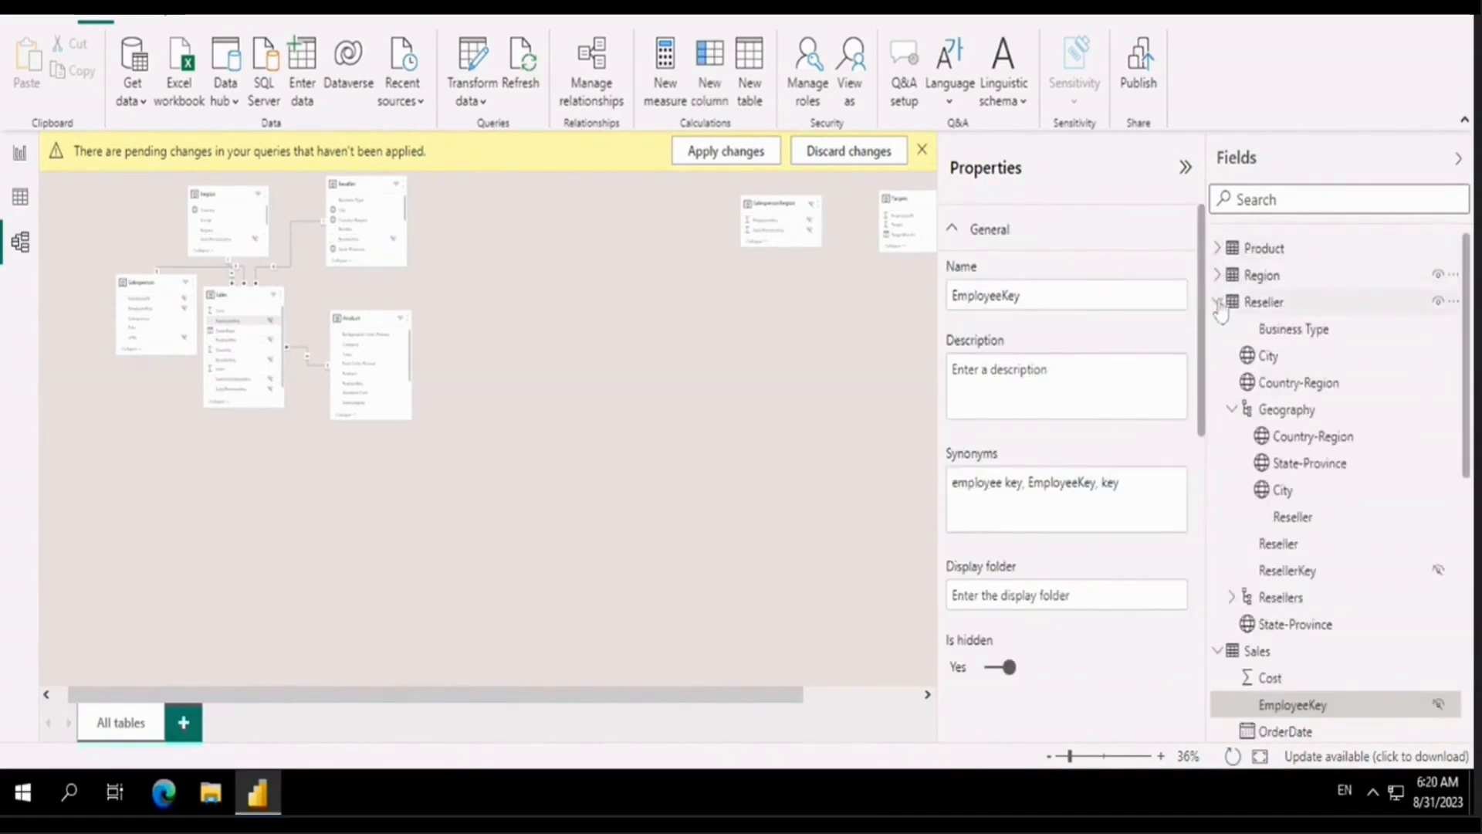
click(1218, 301)
click(1217, 248)
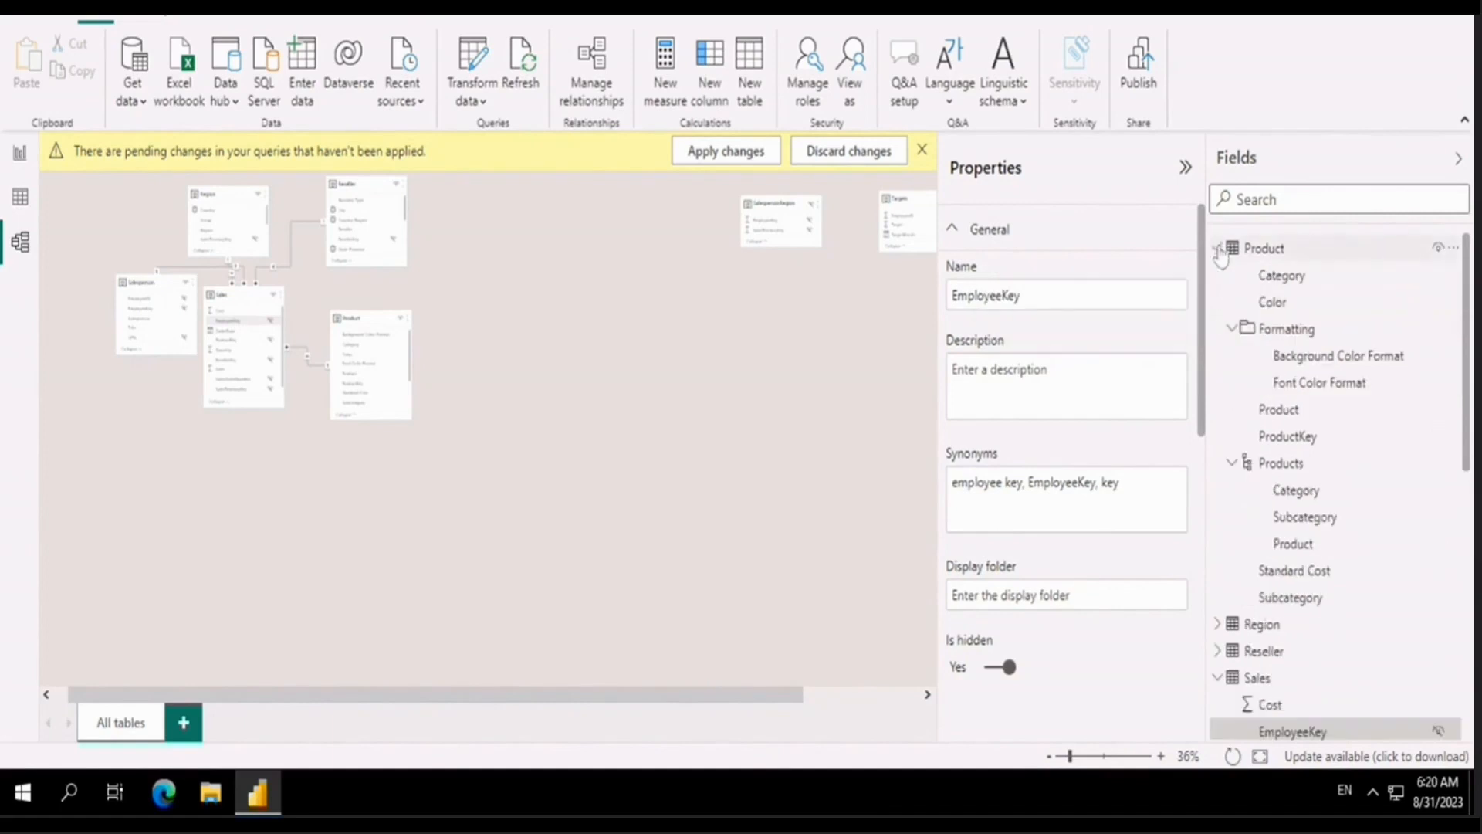
click(1307, 578)
Add the Cost and Sales columns from the Sales table to the Standard Cost selection
scroll(1289, 541, down, 8)
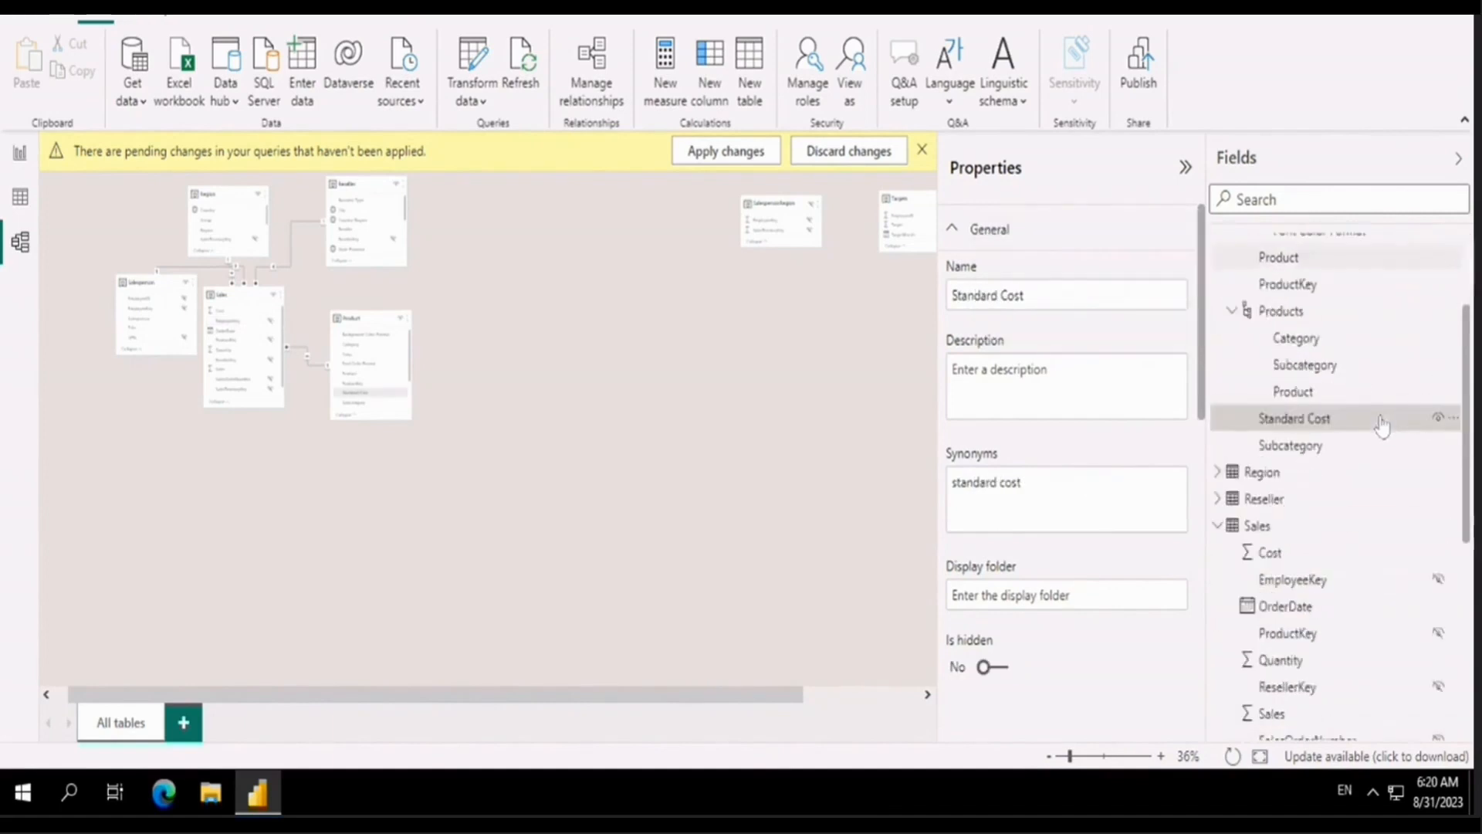
scroll(1246, 398, up, 3)
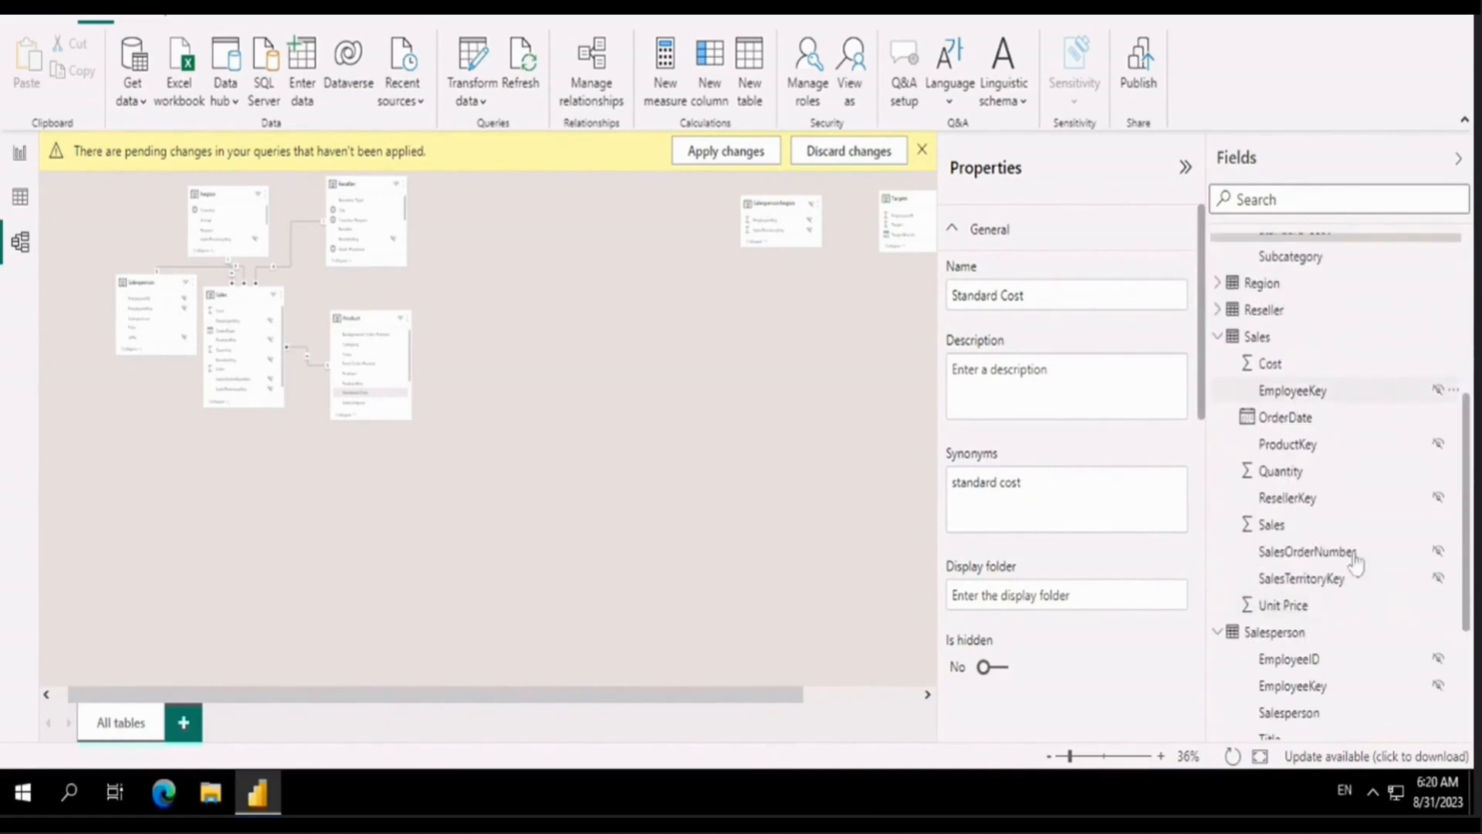
scroll(1359, 532, down, 3)
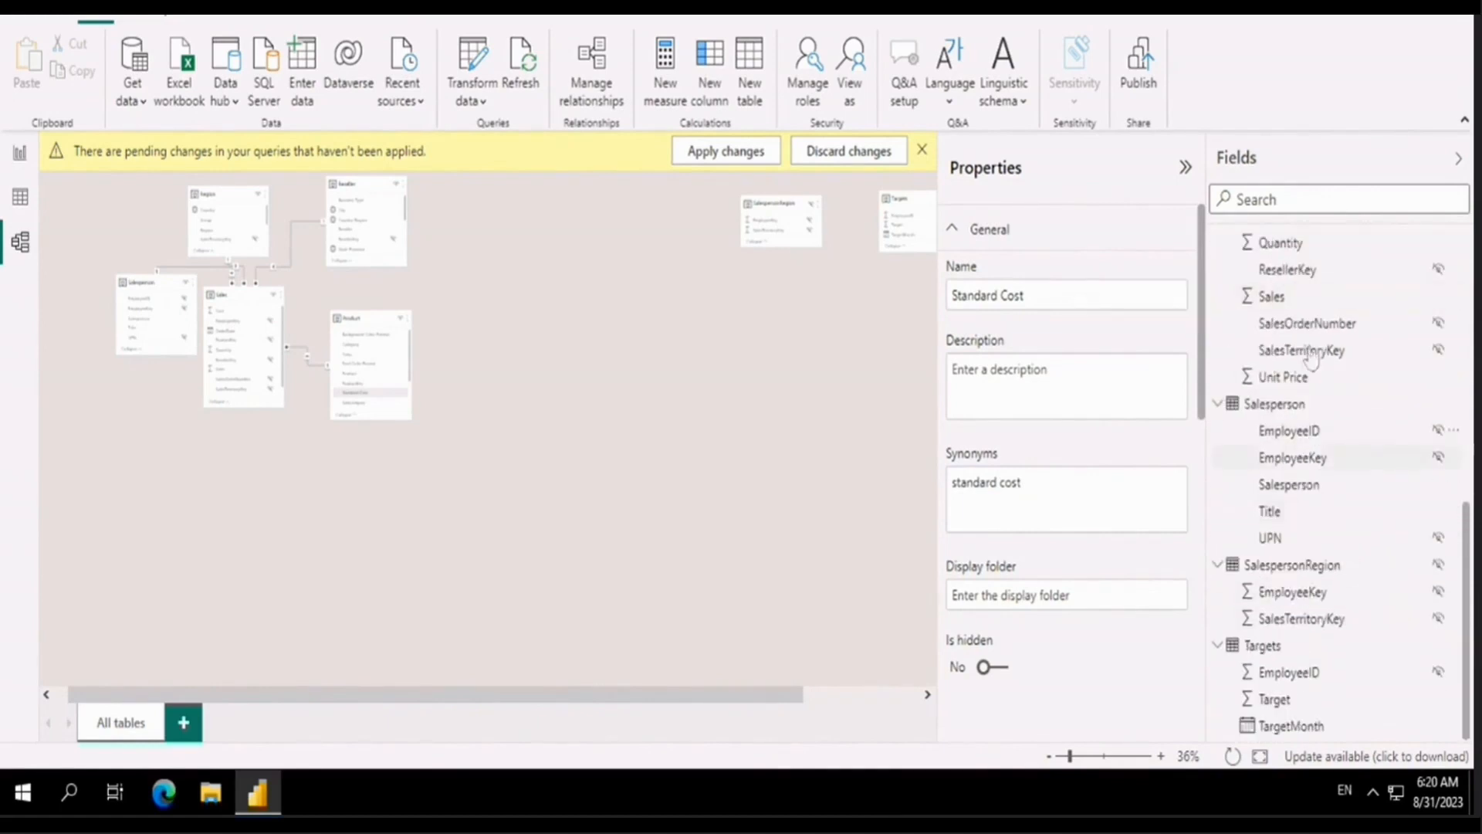
scroll(1328, 475, up, 3)
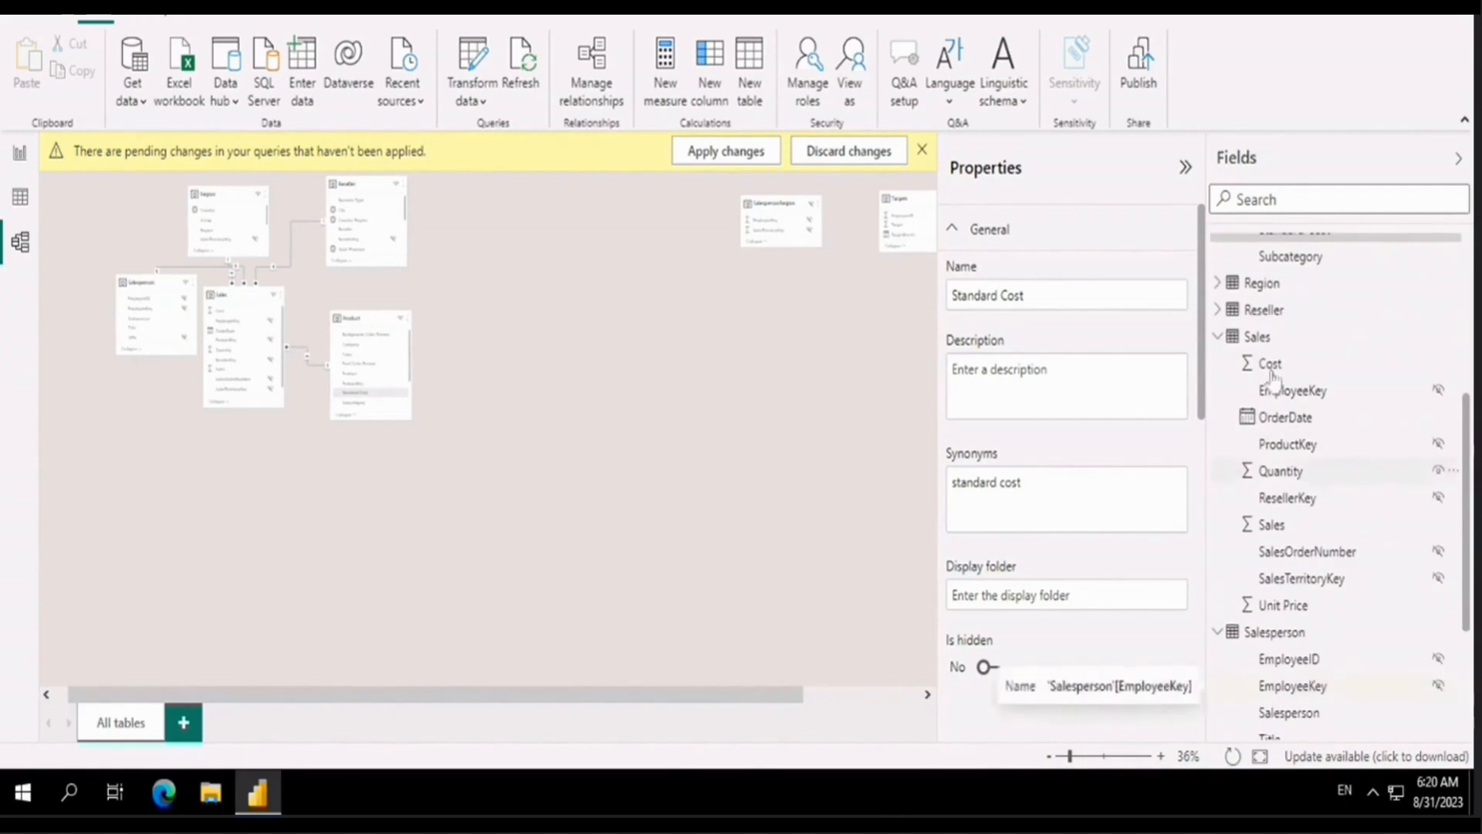
mouse_move(1272, 374)
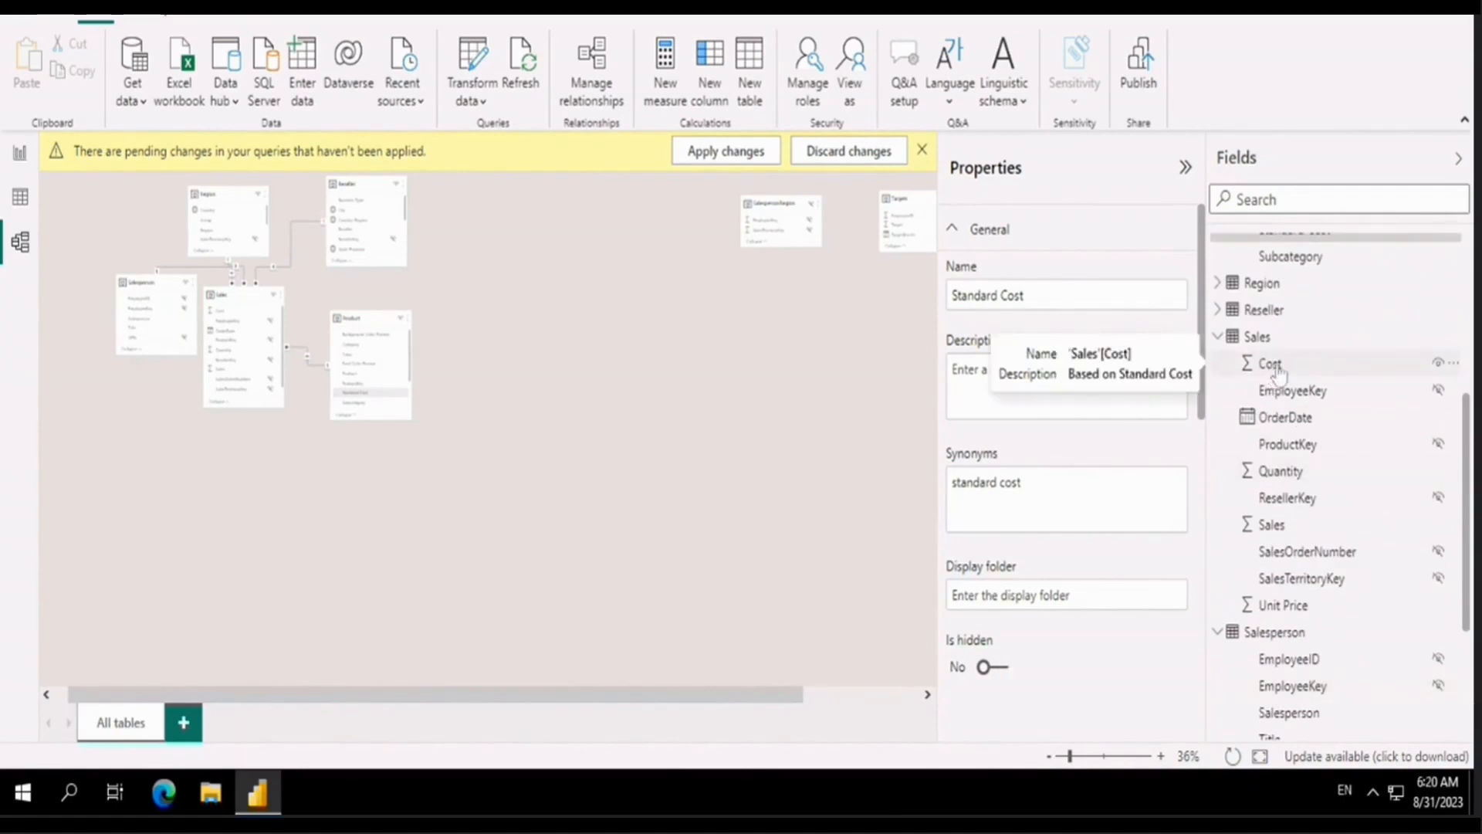
ctrl+click(1291, 375)
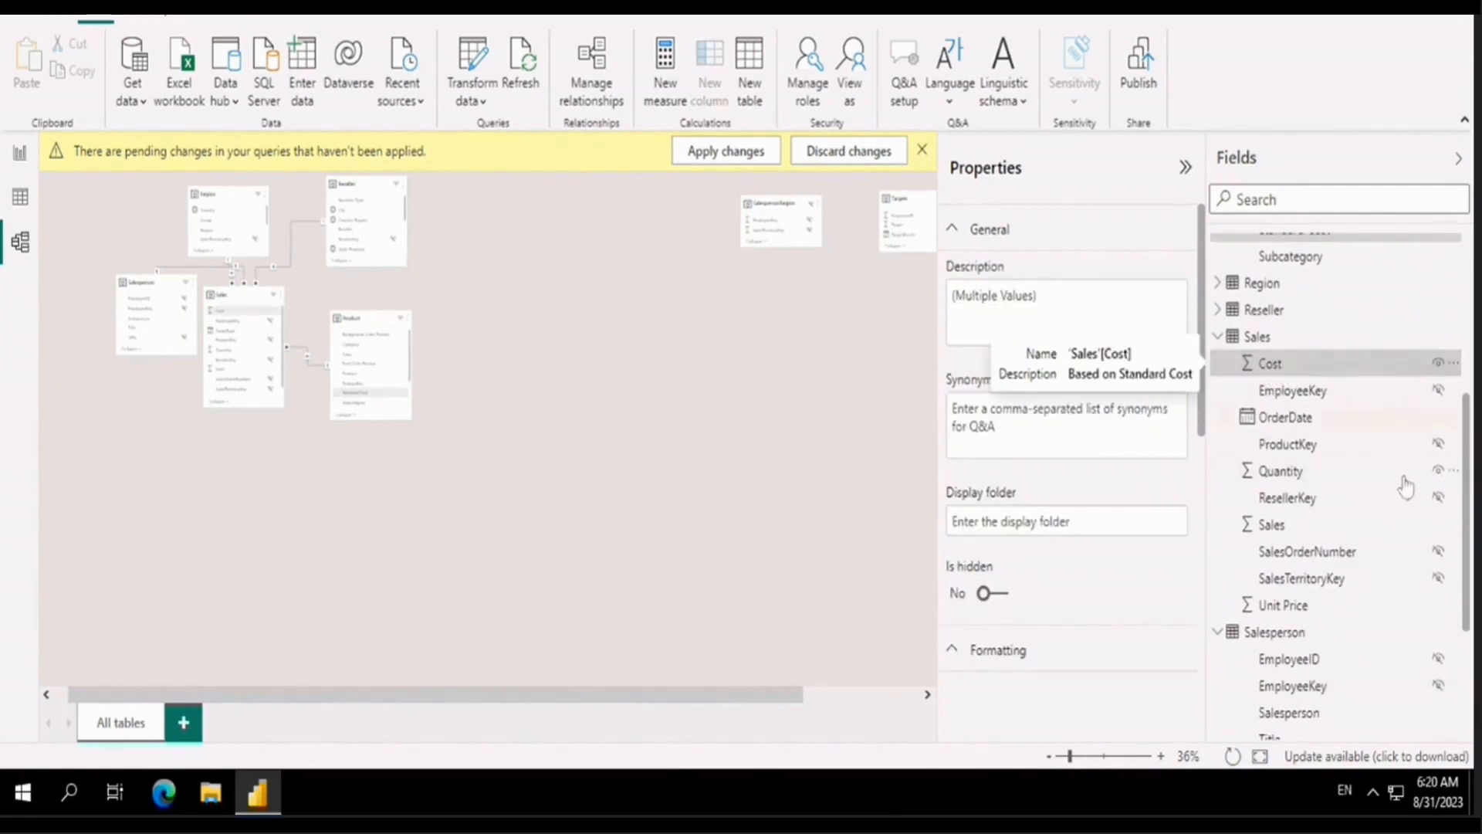
scroll(1310, 467, down, 3)
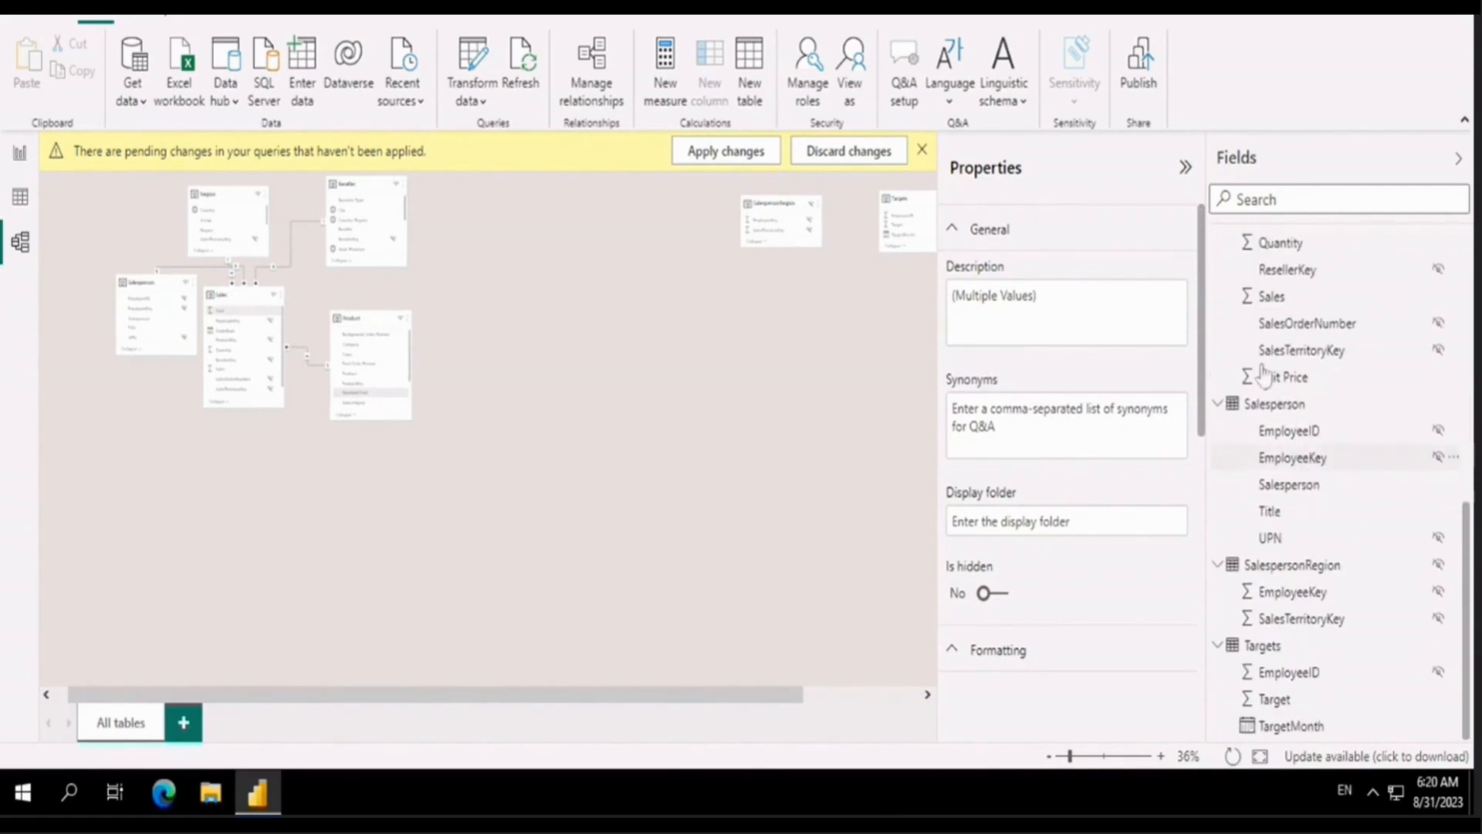
ctrl+click(1285, 300)
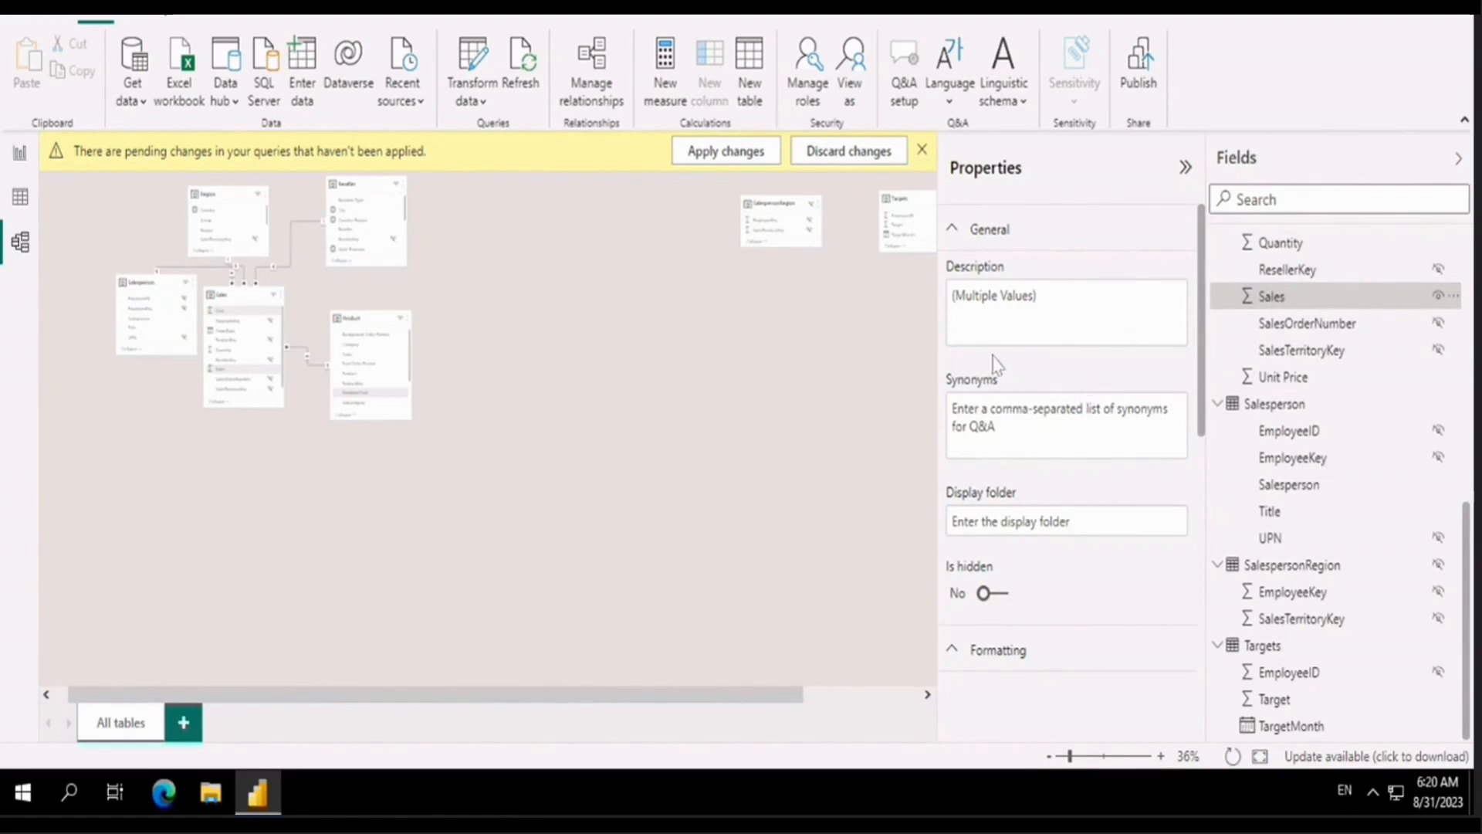
Set the decimal places of the selected Standard Cost, Cost and Sales columns to 0
scroll(1001, 370, down, 5)
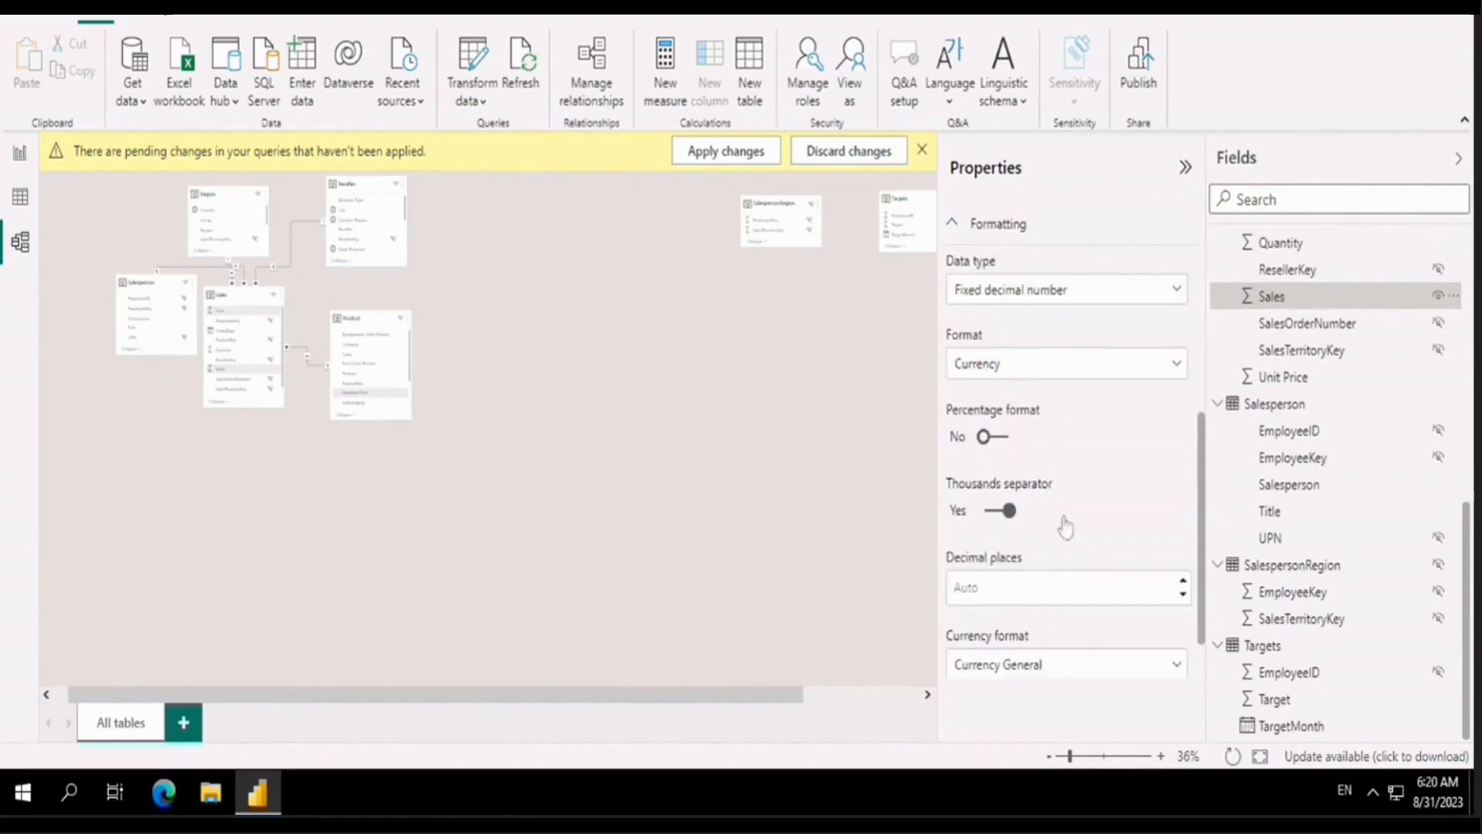
scroll(1078, 398, down, 1)
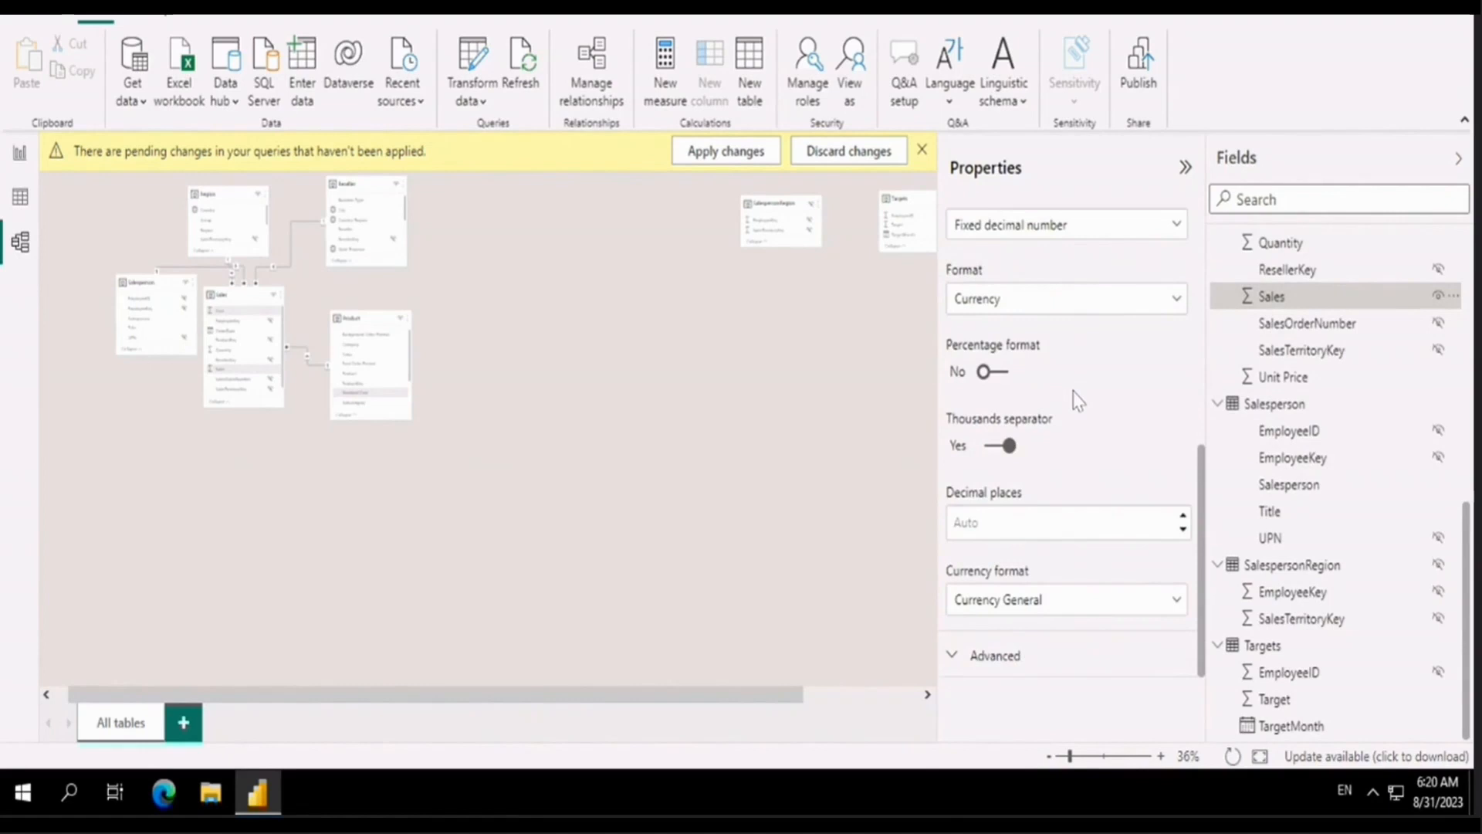
scroll(1078, 424, up, 3)
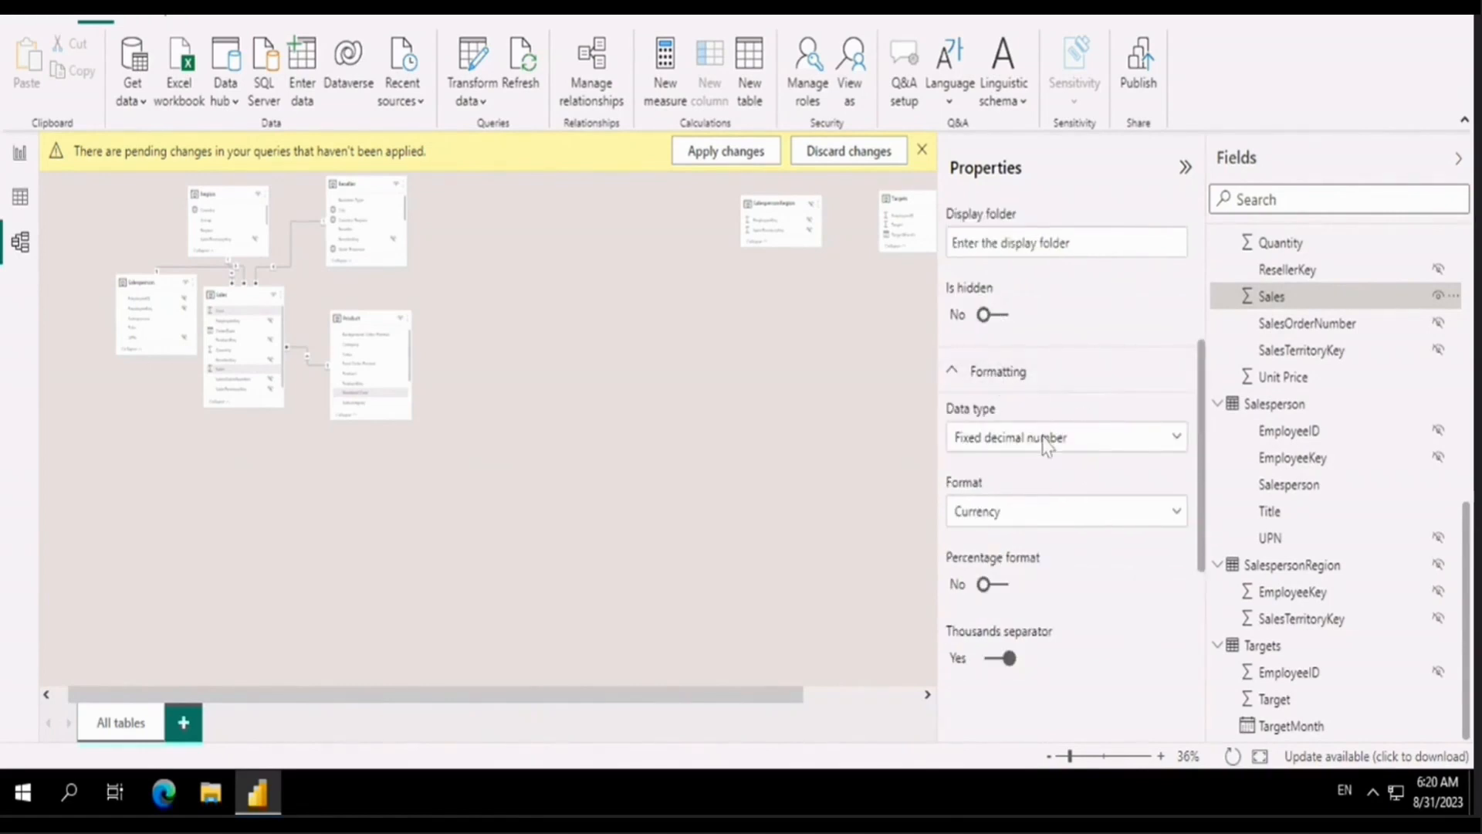
scroll(1016, 563, down, 3)
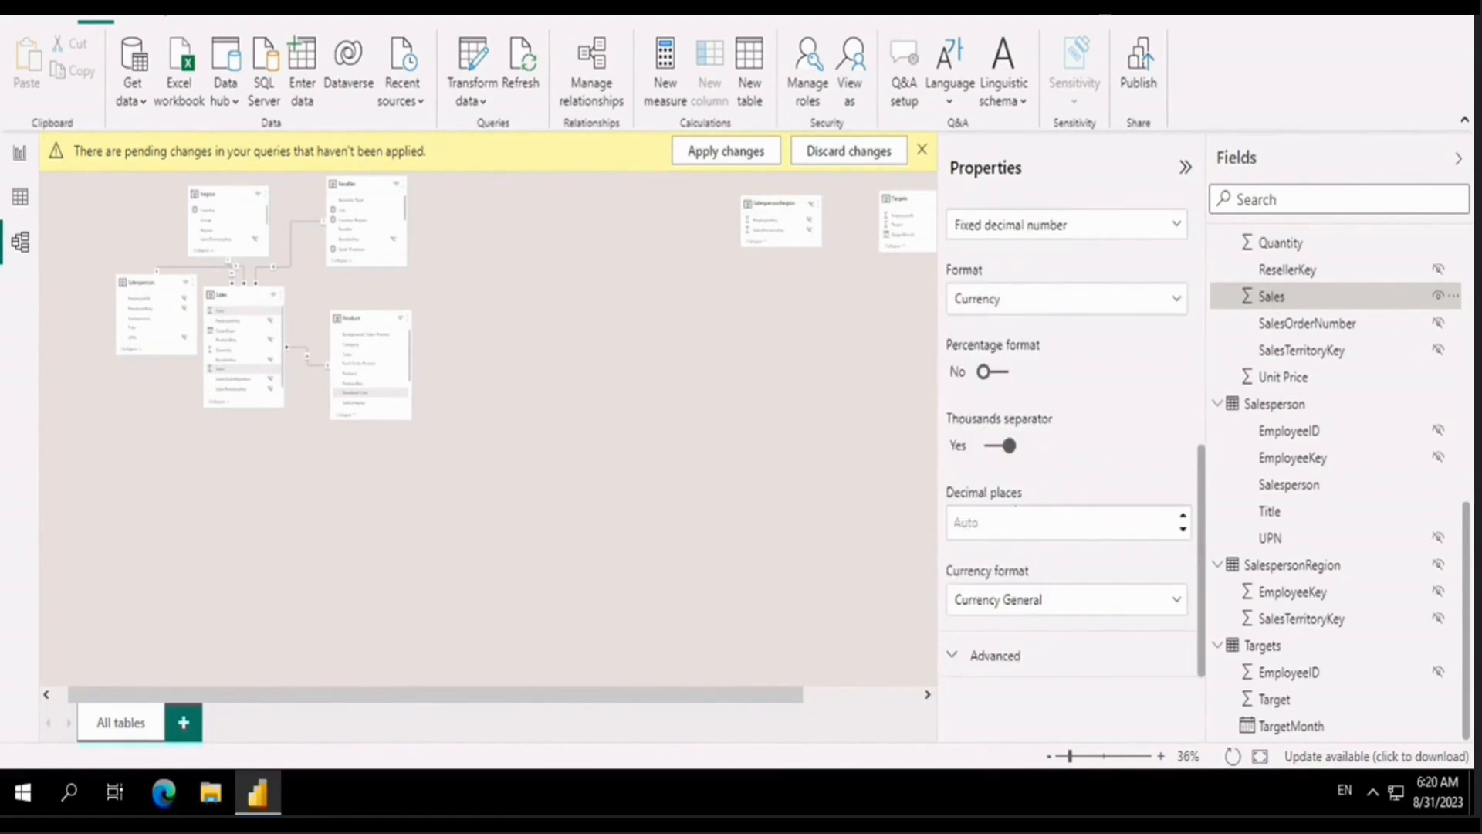
click(1015, 519)
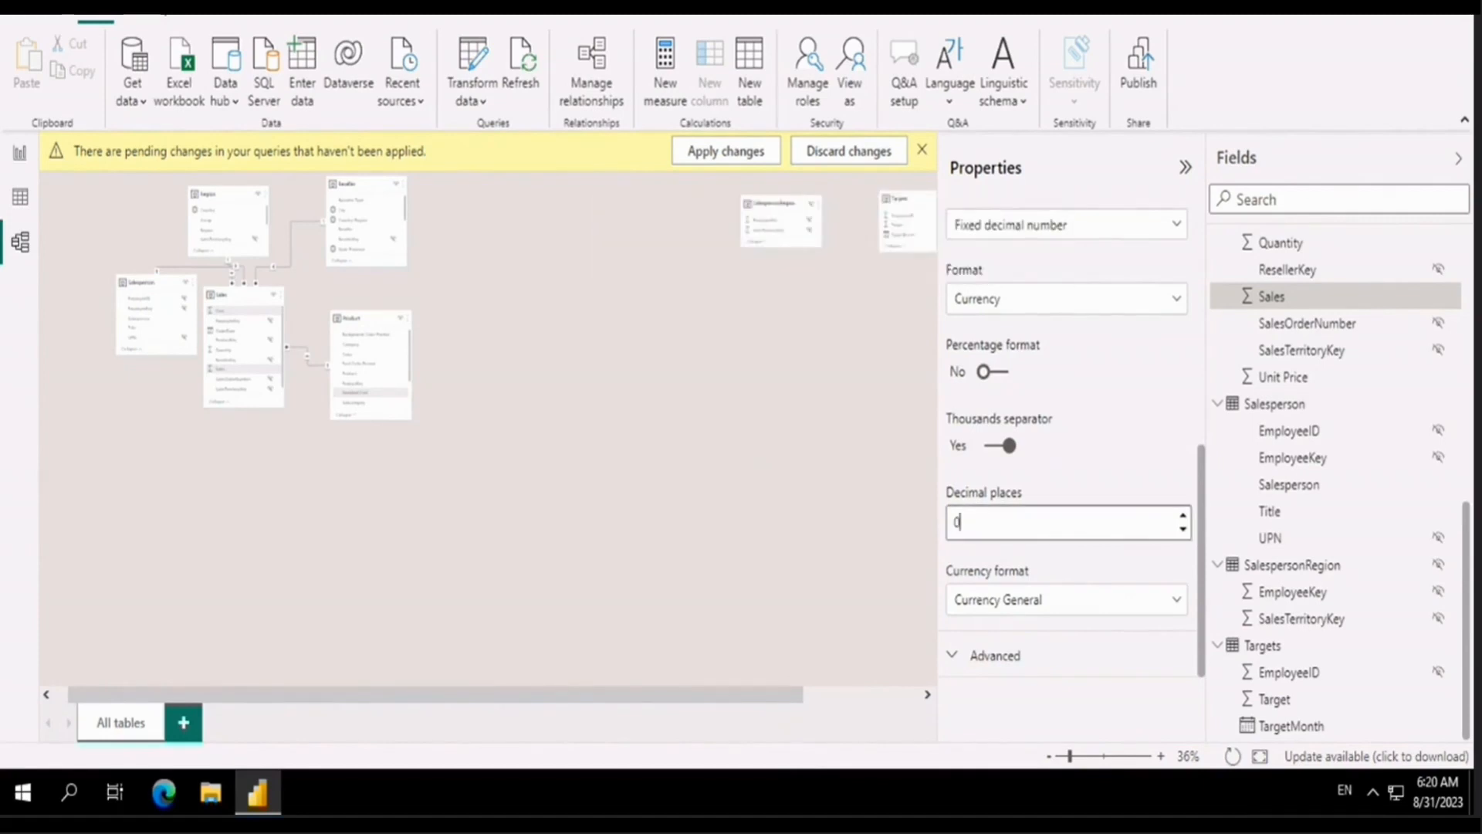
Switch to the report view, widen the field list and examine which fields the tables offer, including those in Sales
click(20, 152)
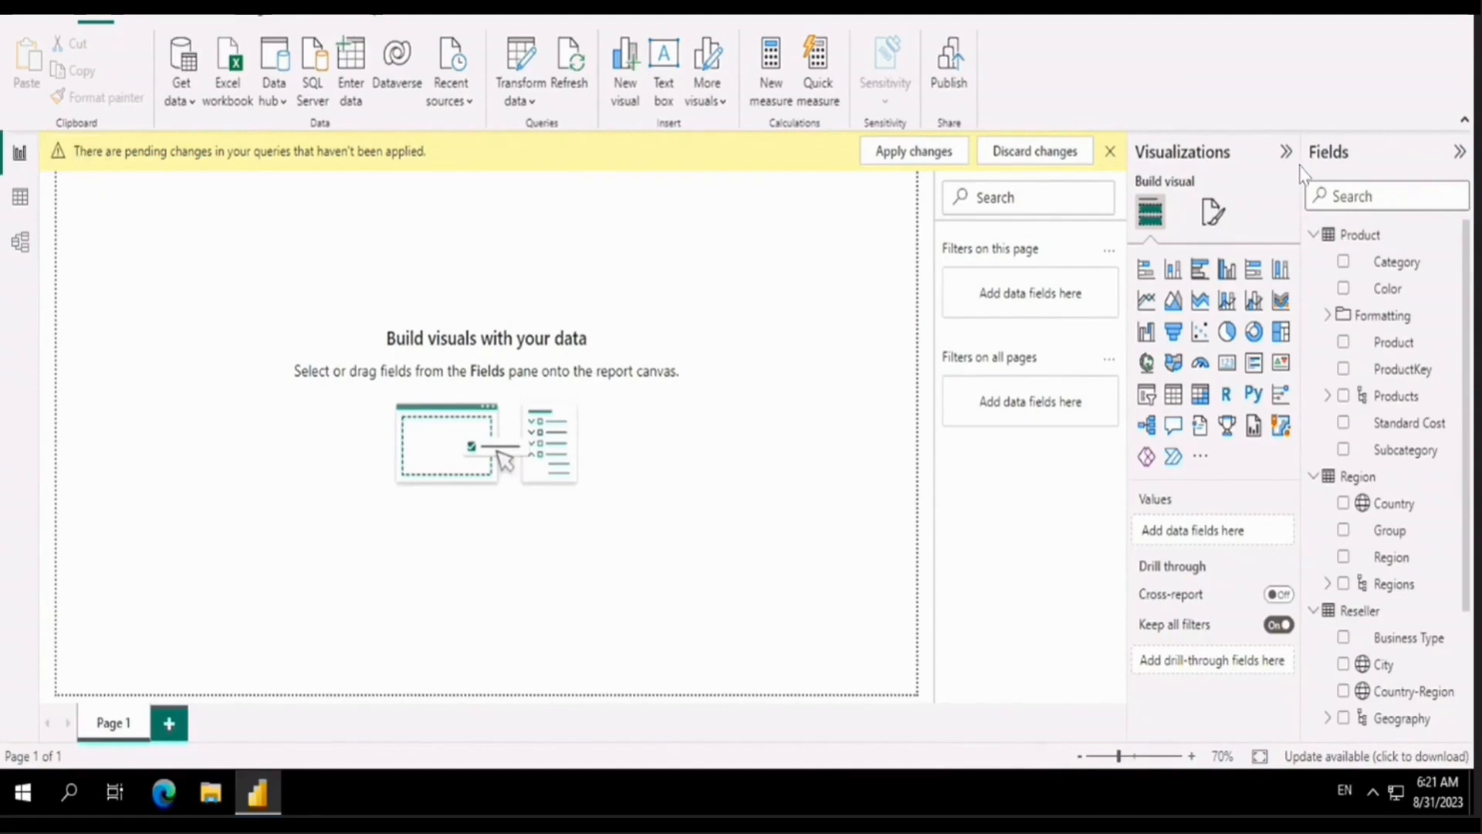
drag(1304, 176, 1206, 185)
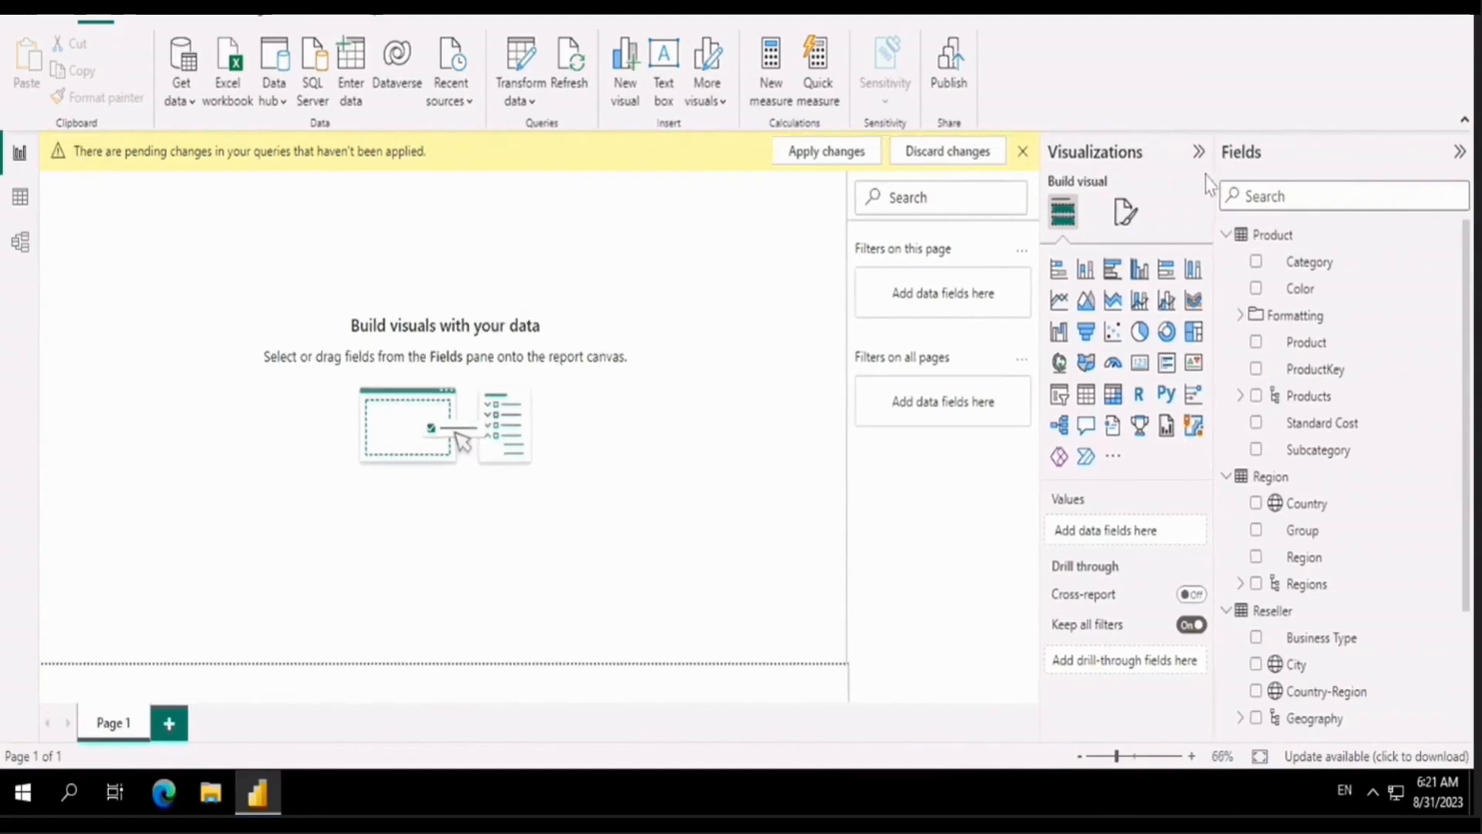
scroll(1275, 328, down, 2)
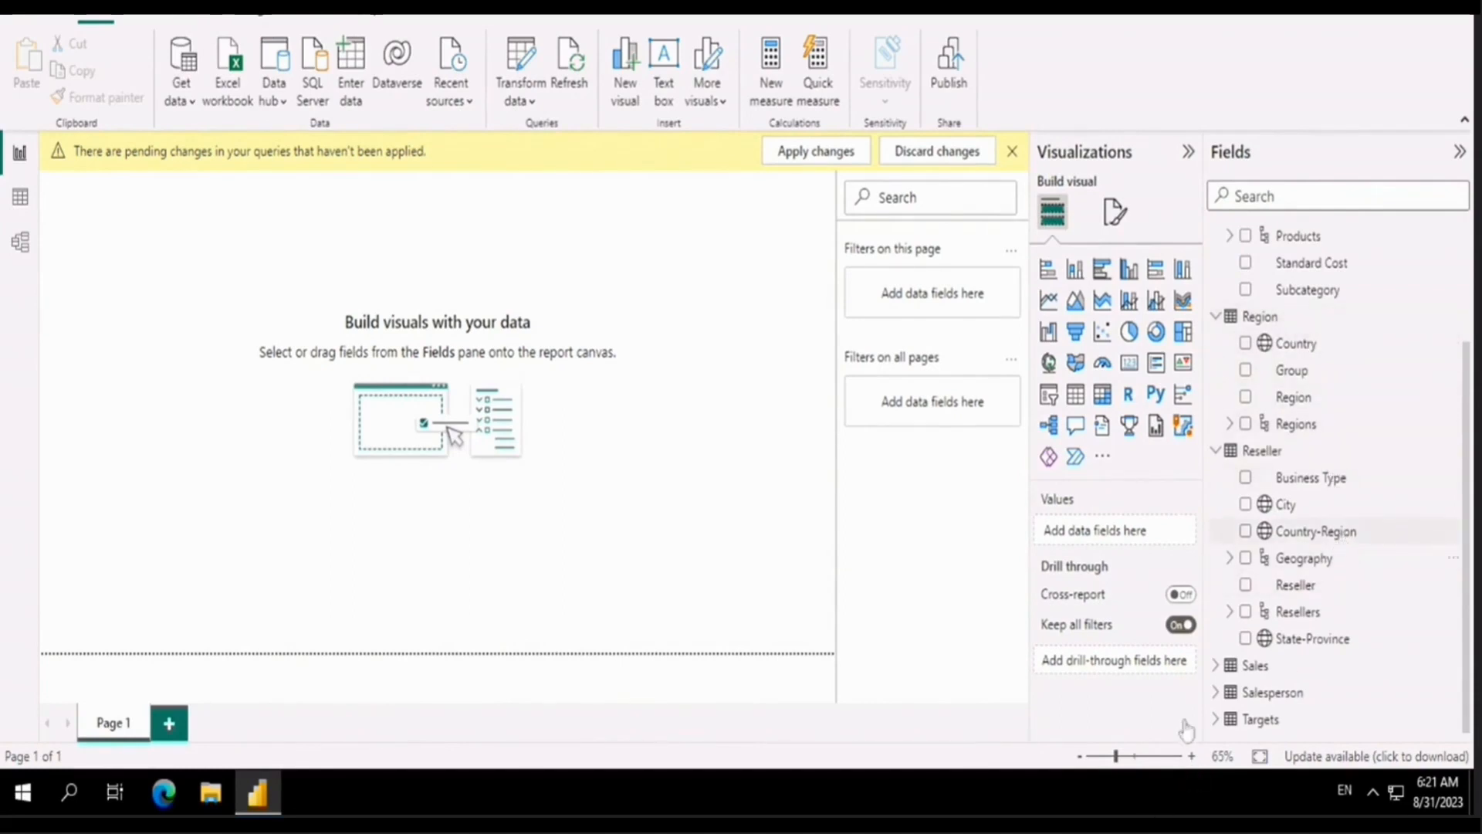
click(1217, 667)
scroll(1380, 603, down, 2)
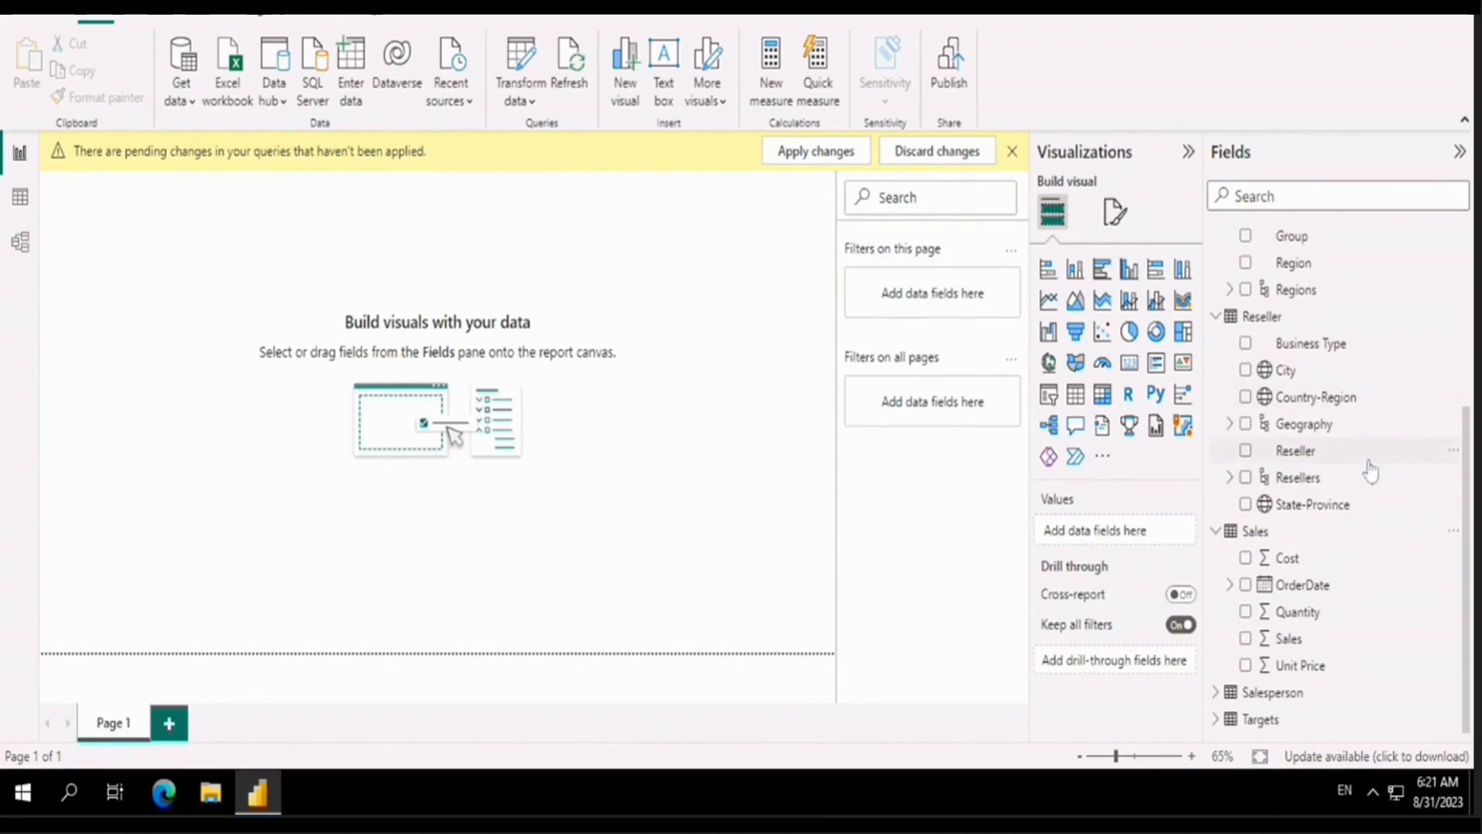
scroll(1371, 467, up, 4)
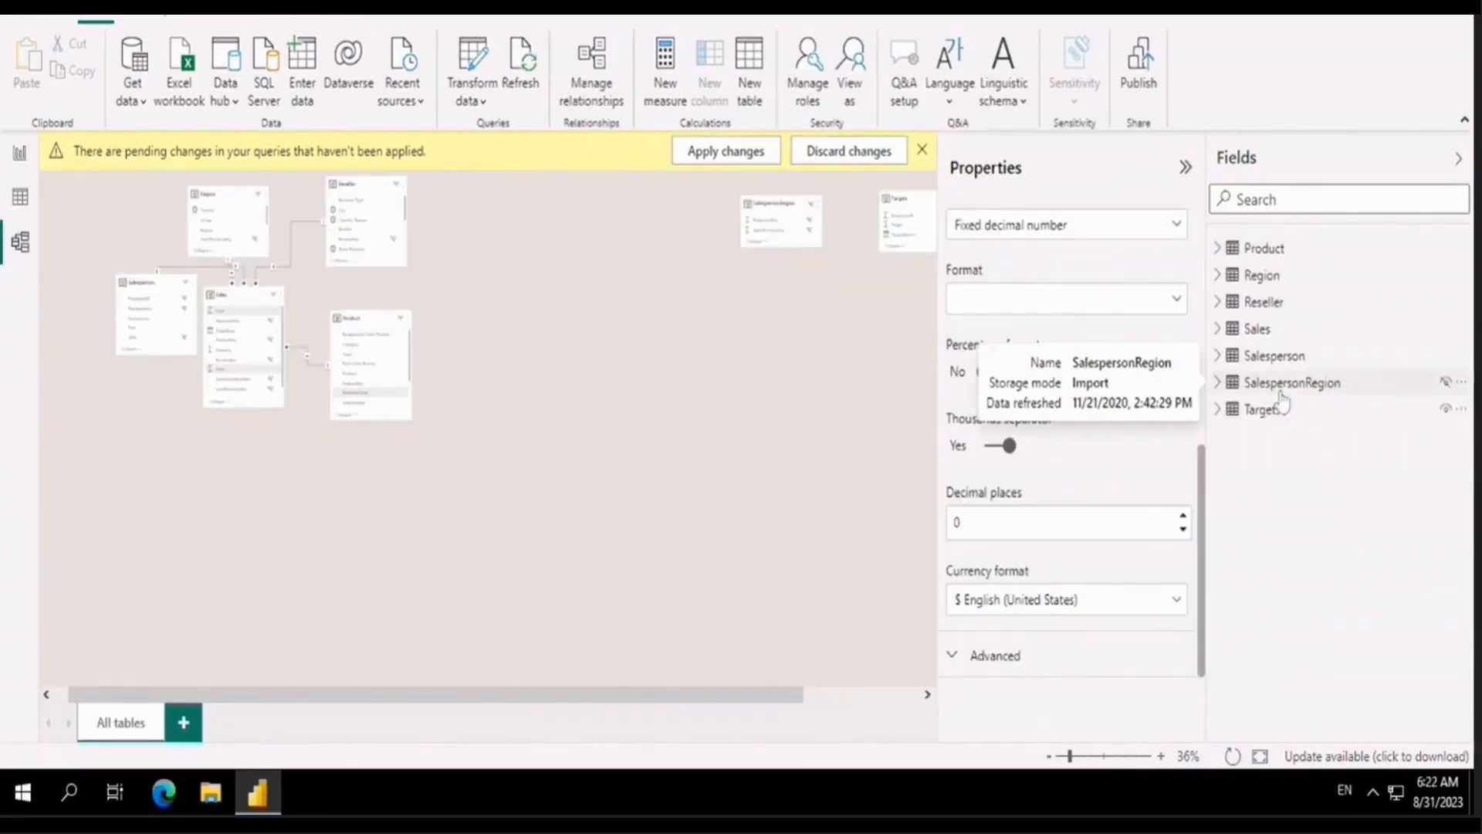
Examine the SalespersonRegion table's columns in the model view and return to the report view
click(1218, 383)
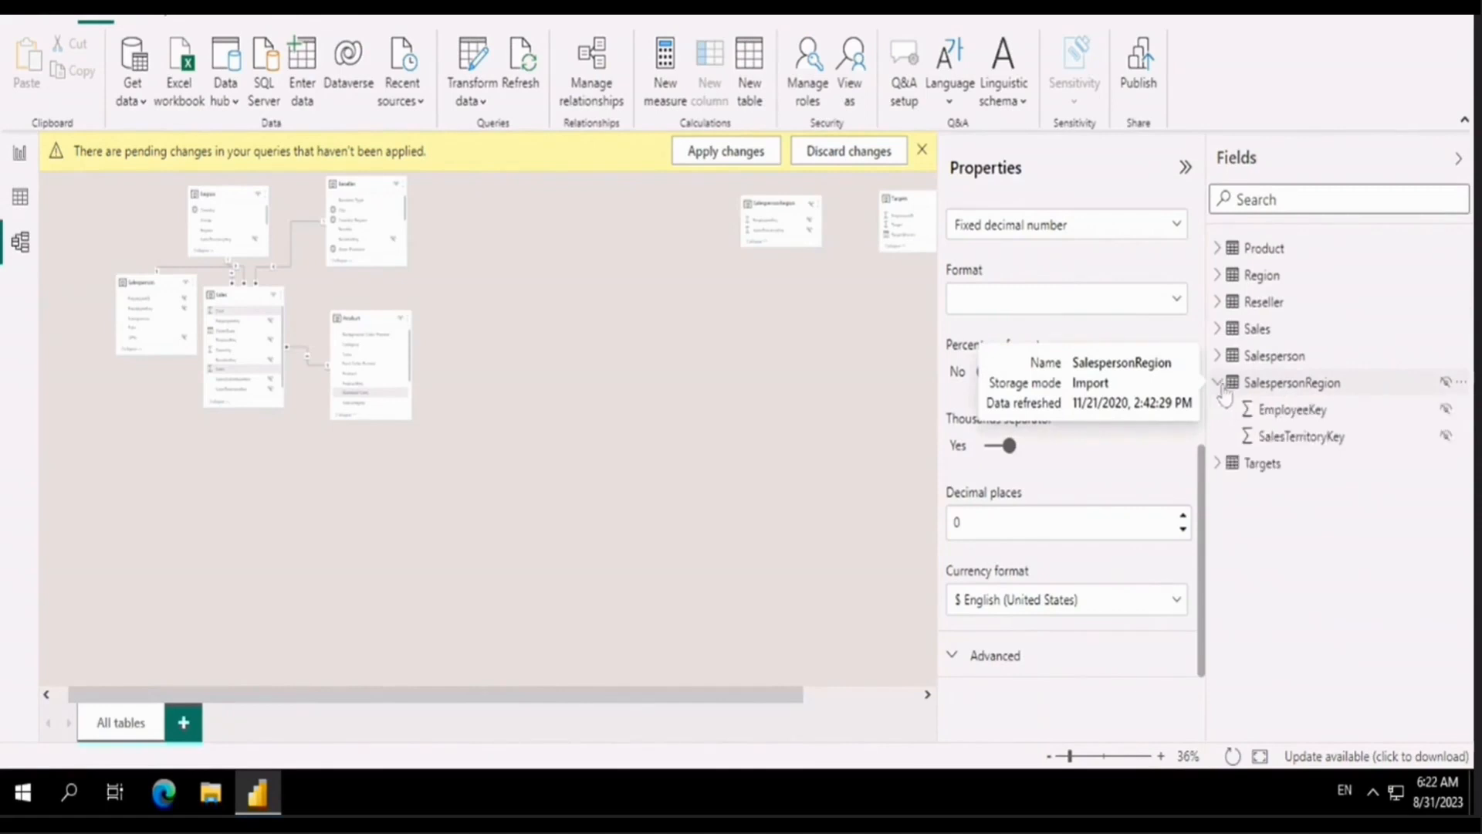
click(1220, 386)
click(1220, 386)
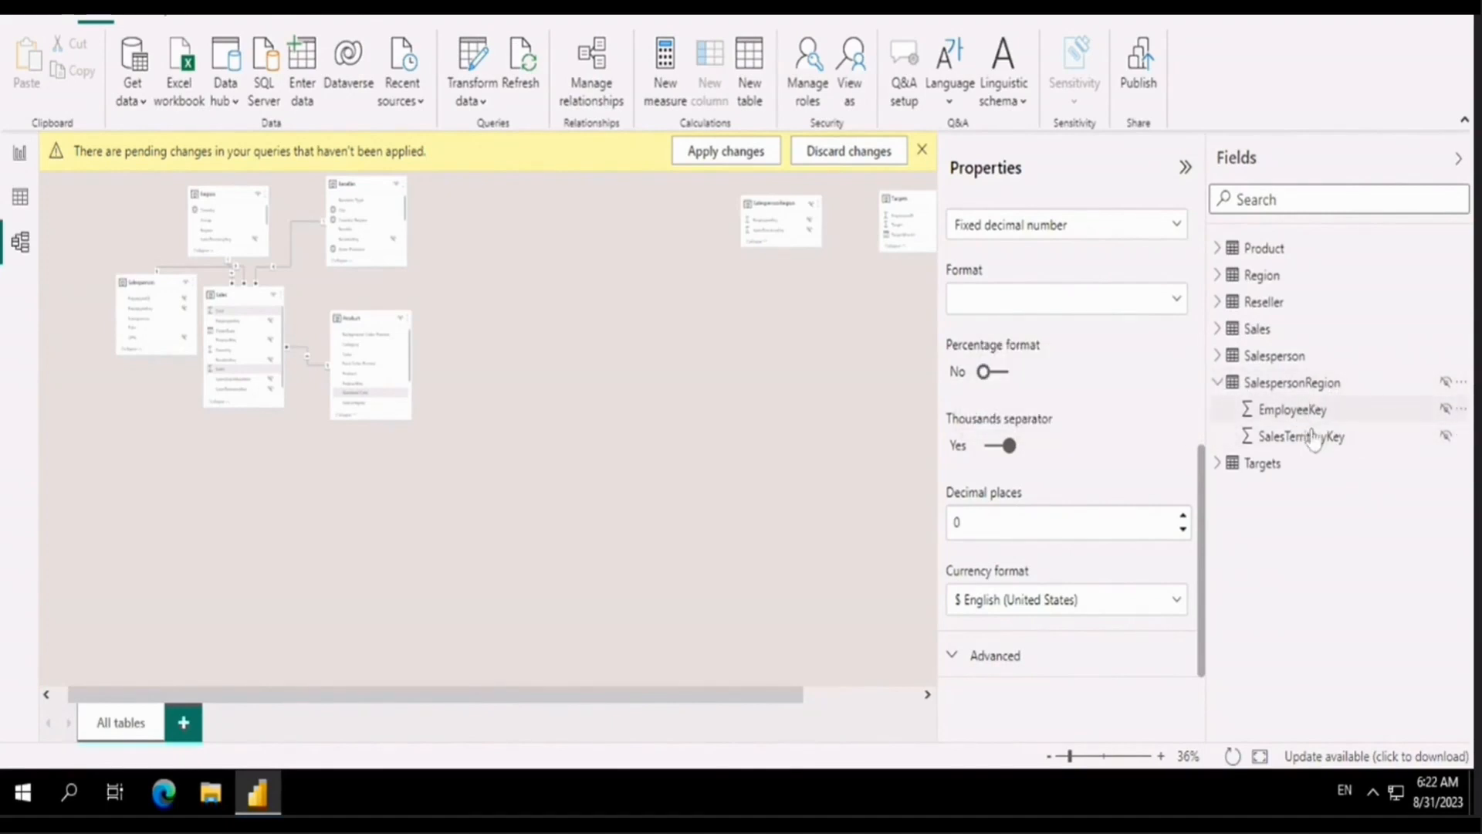
click(20, 153)
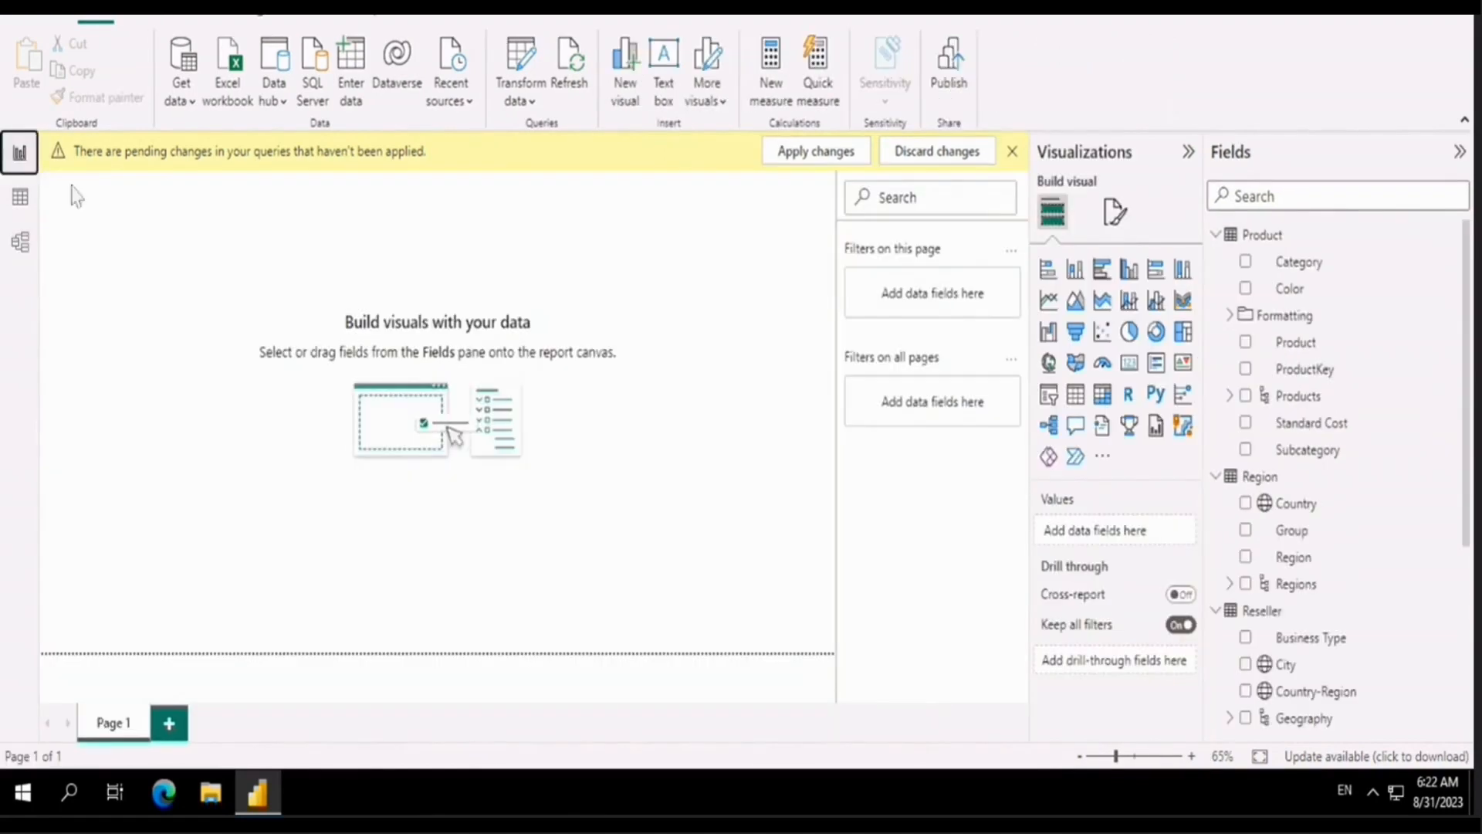
Examine the date hierarchies under OrderDate in the Sales table and TargetMonth in the Targets table, then collapse the OrderDate levels
scroll(1294, 340, down, 3)
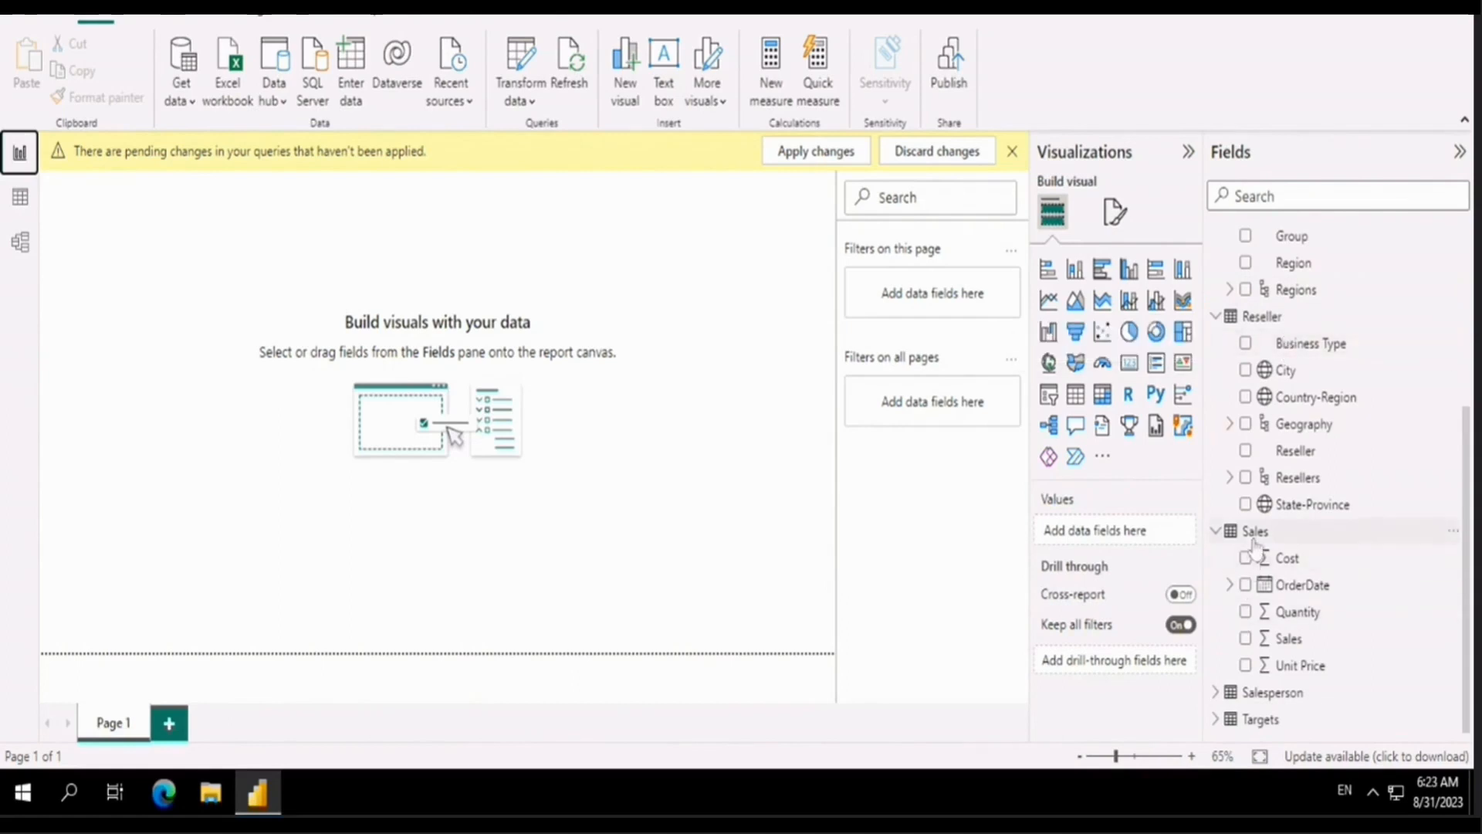
click(1231, 586)
scroll(1409, 575, down, 1)
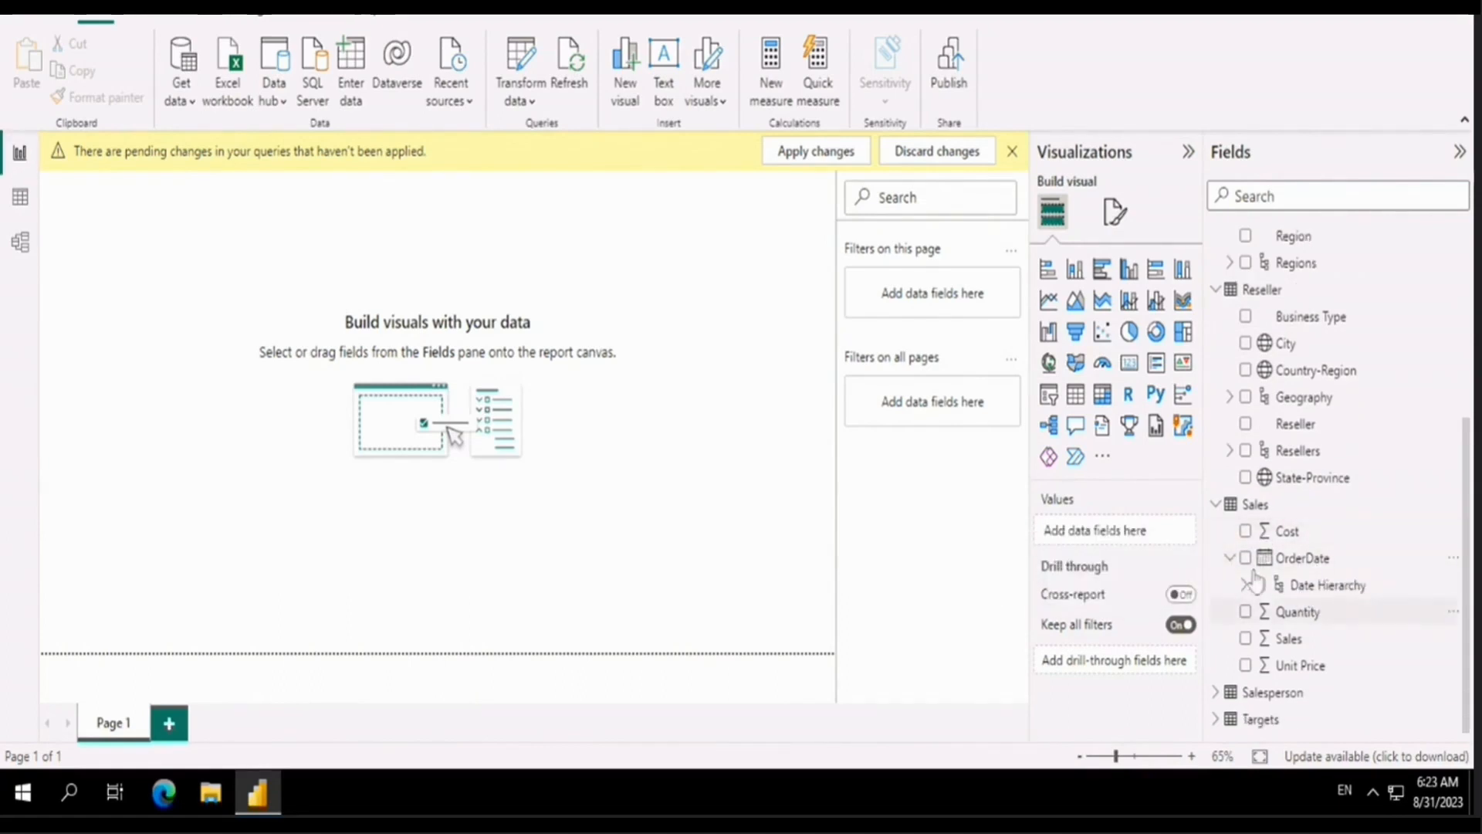
click(1249, 587)
scroll(1347, 571, down, 2)
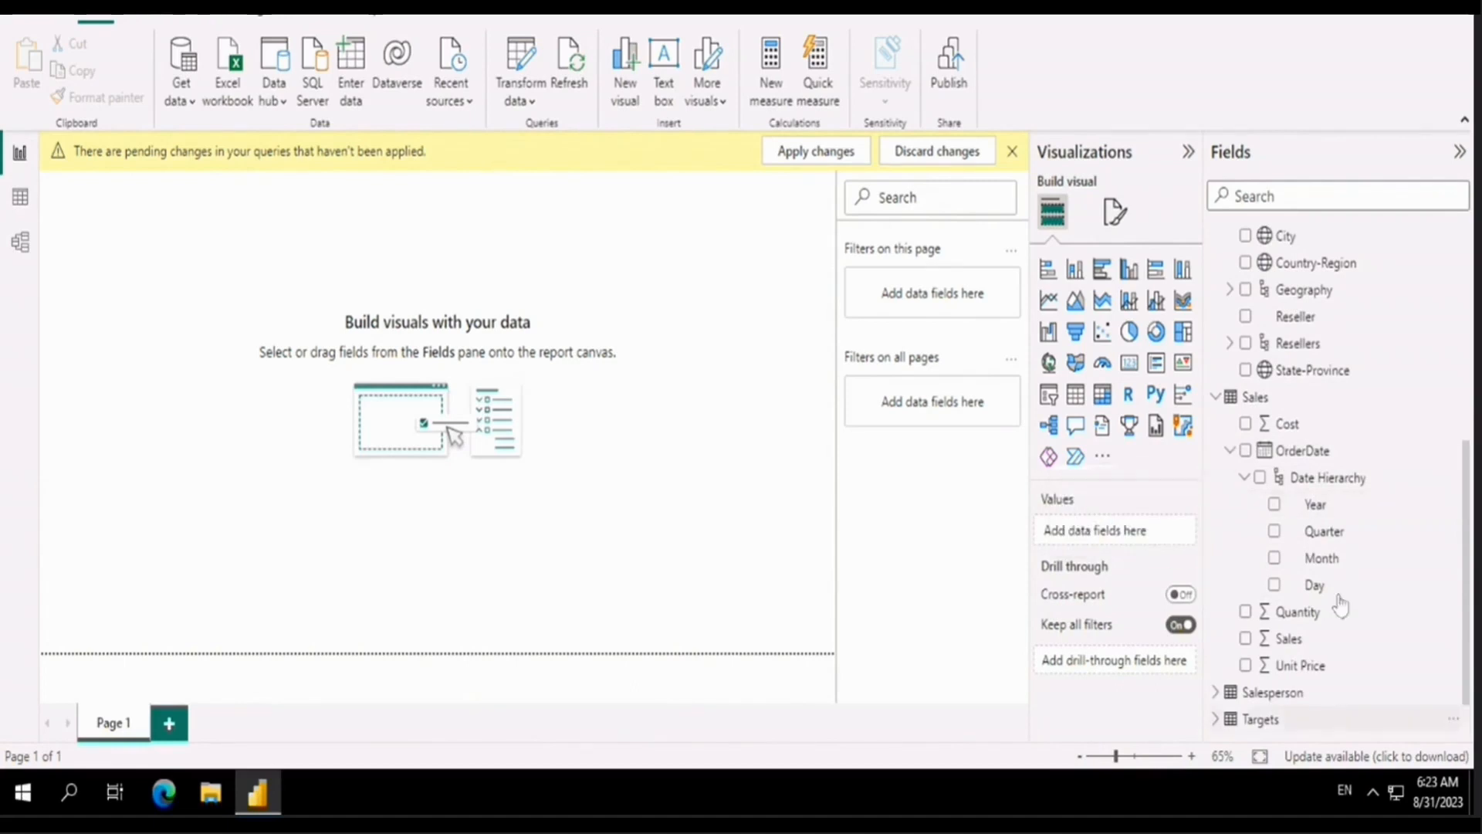
scroll(1340, 598, down, 1)
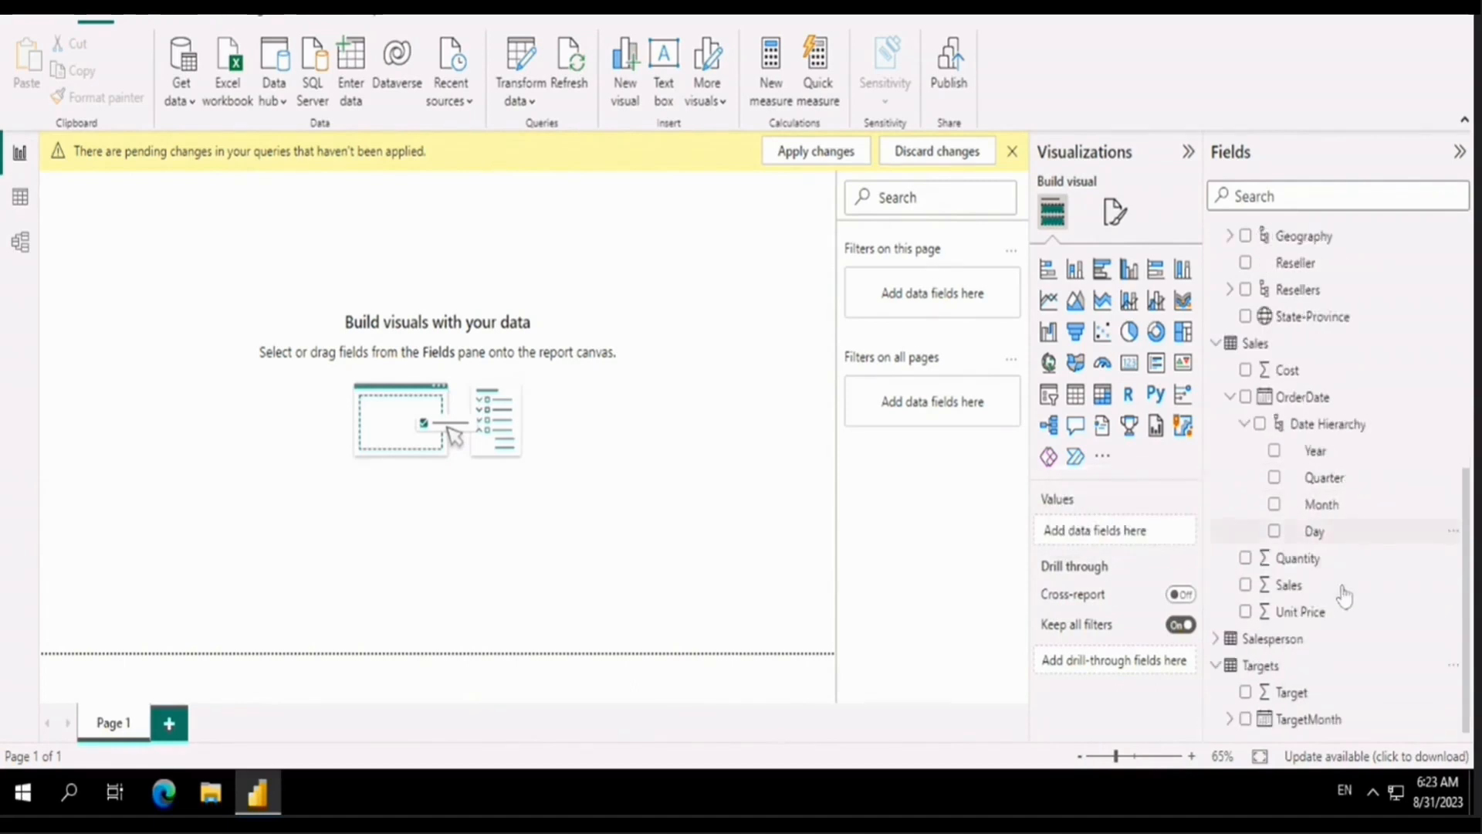
click(1237, 722)
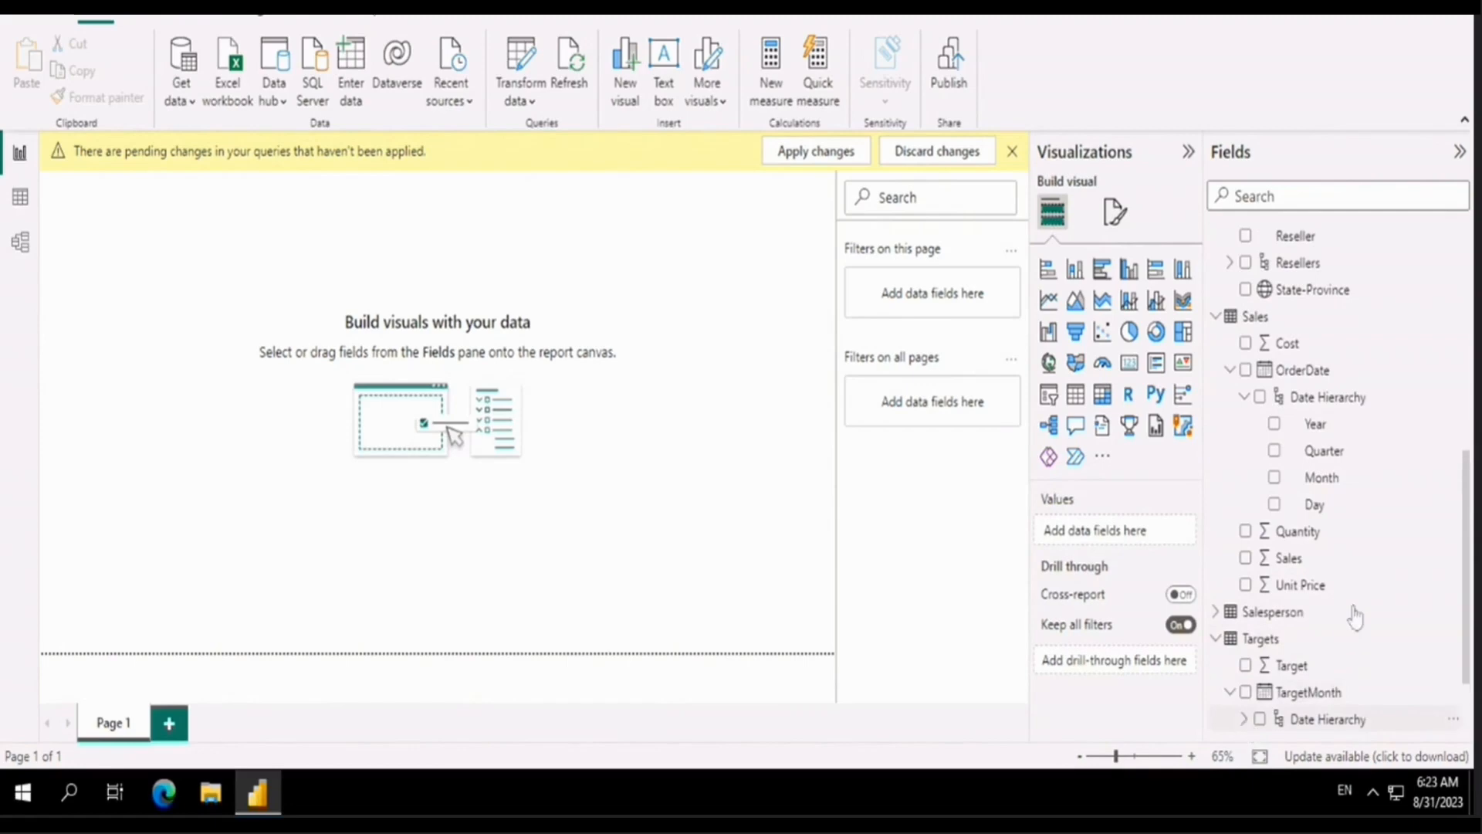
scroll(1355, 616, down, 2)
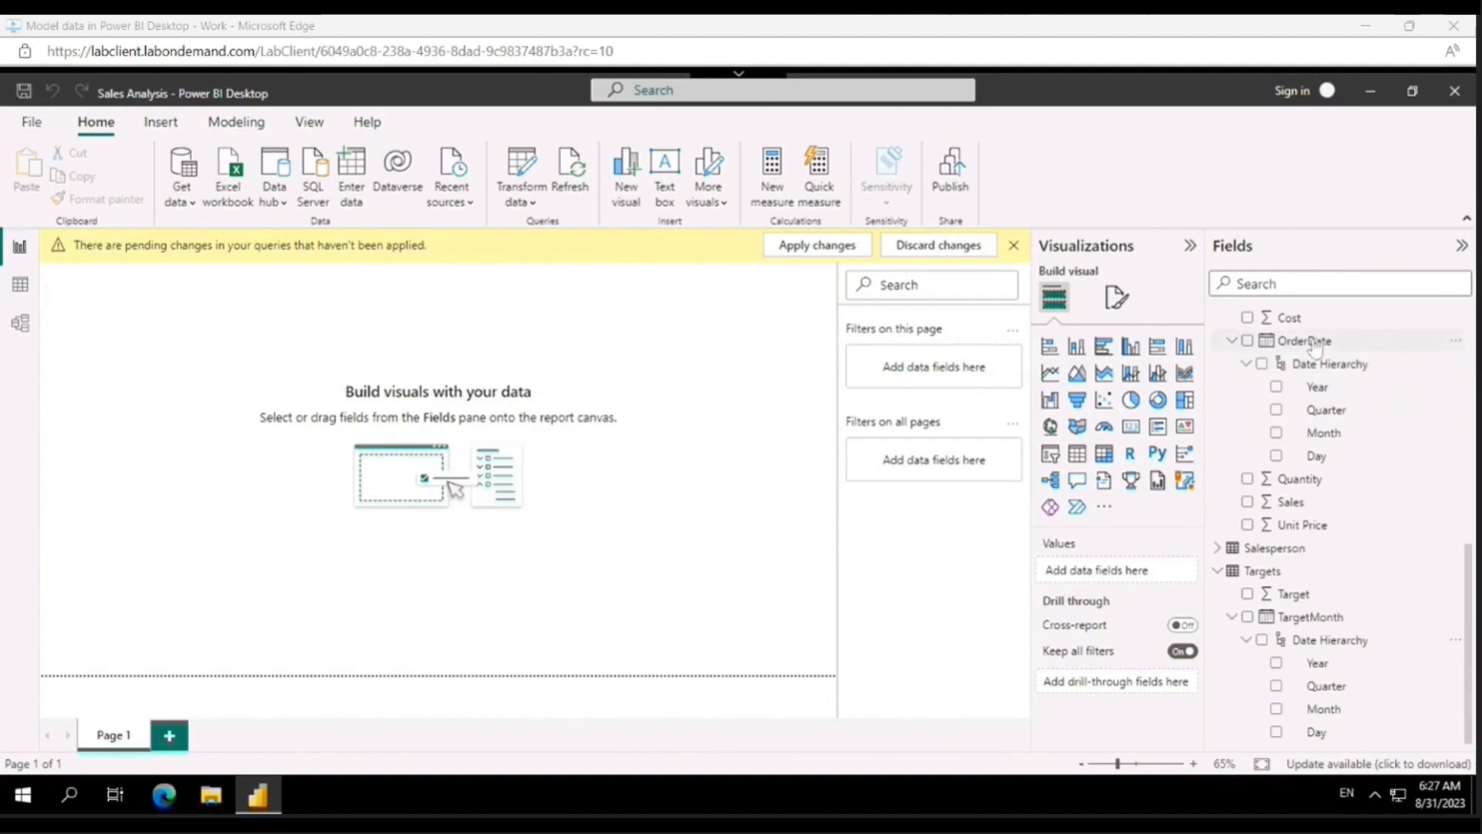
click(1245, 363)
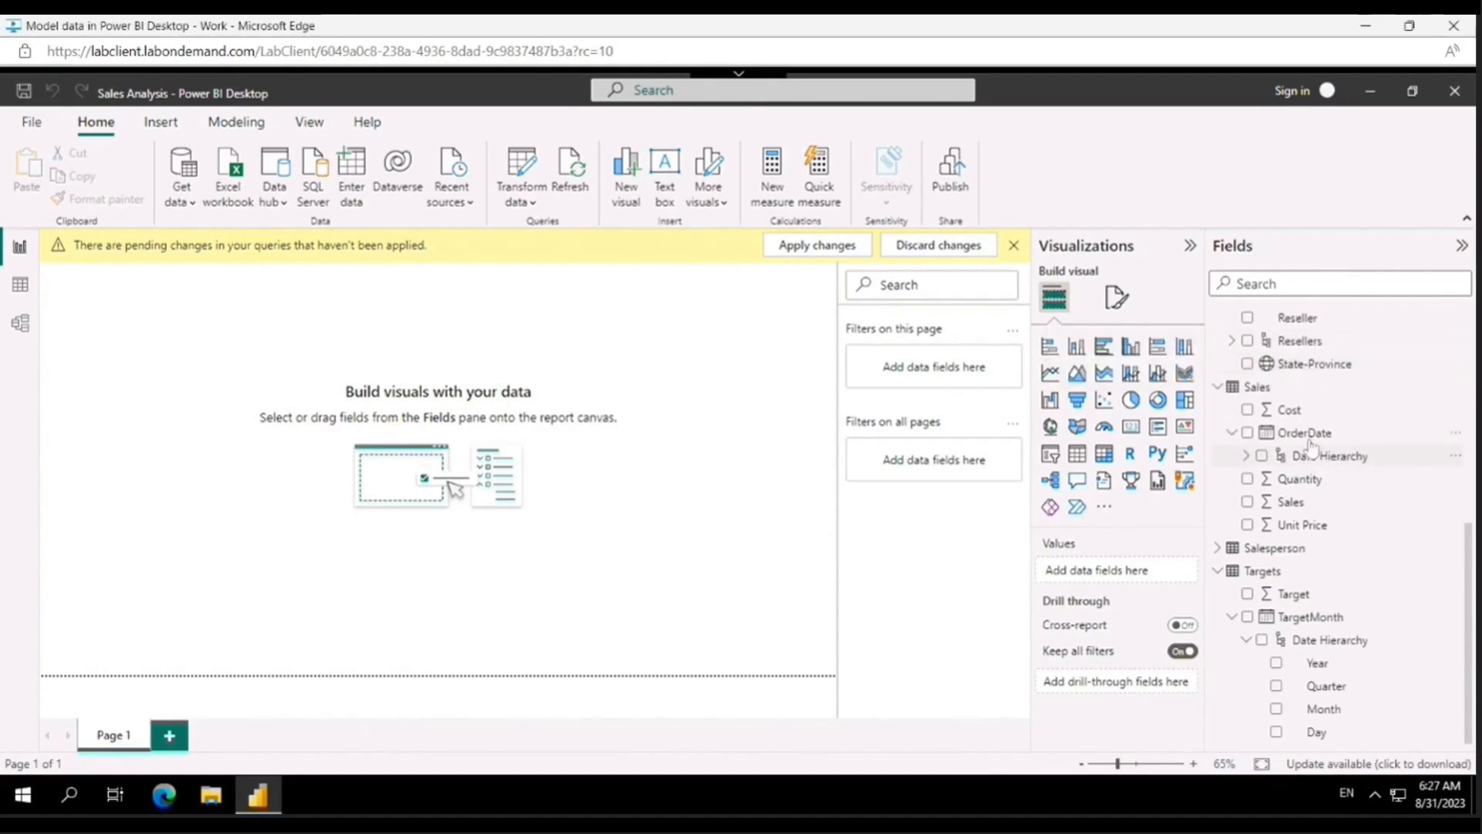
click(1232, 433)
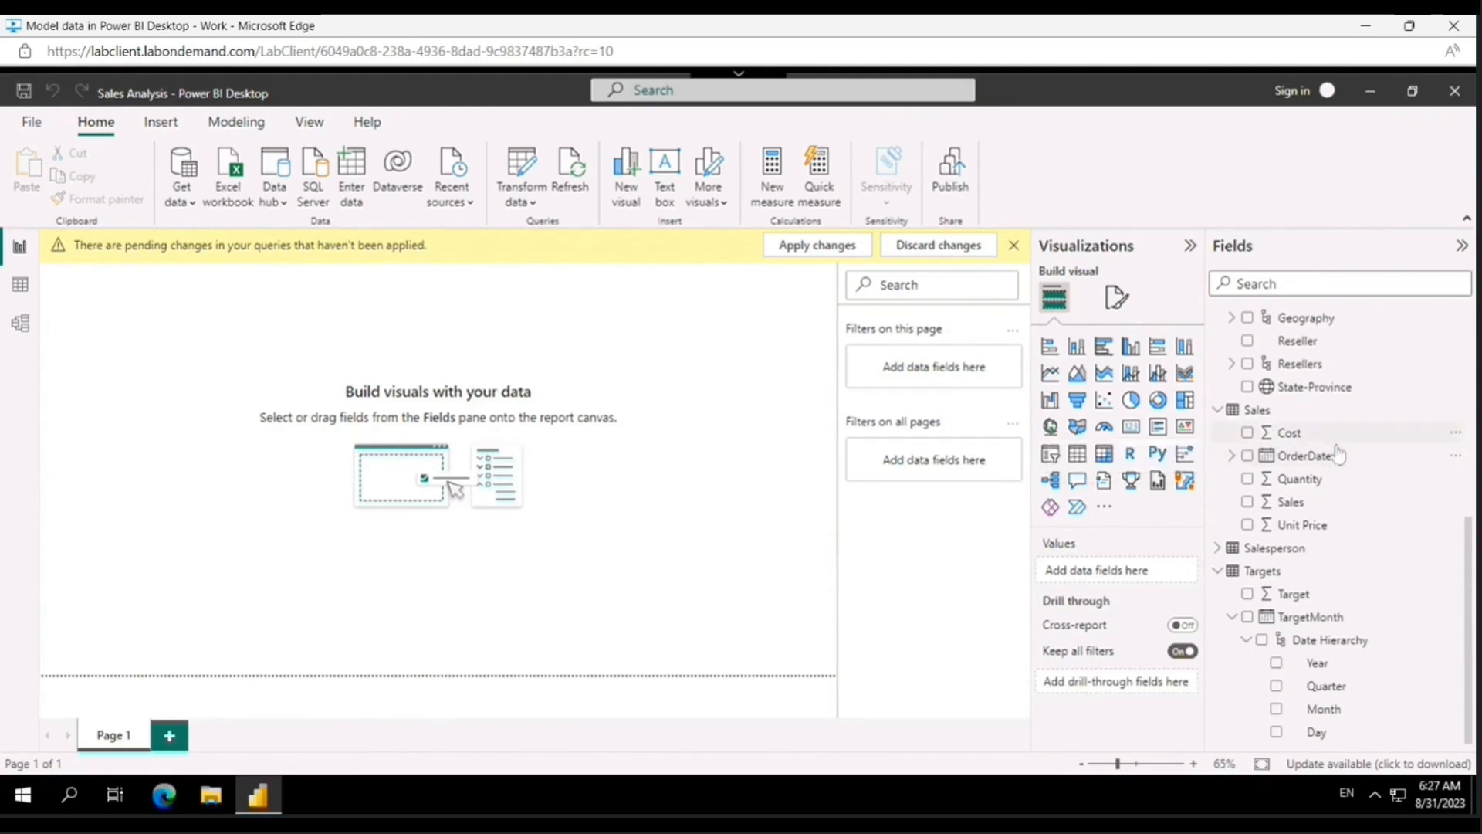
Turn off the Auto date/time option in the current file's data load settings
click(29, 122)
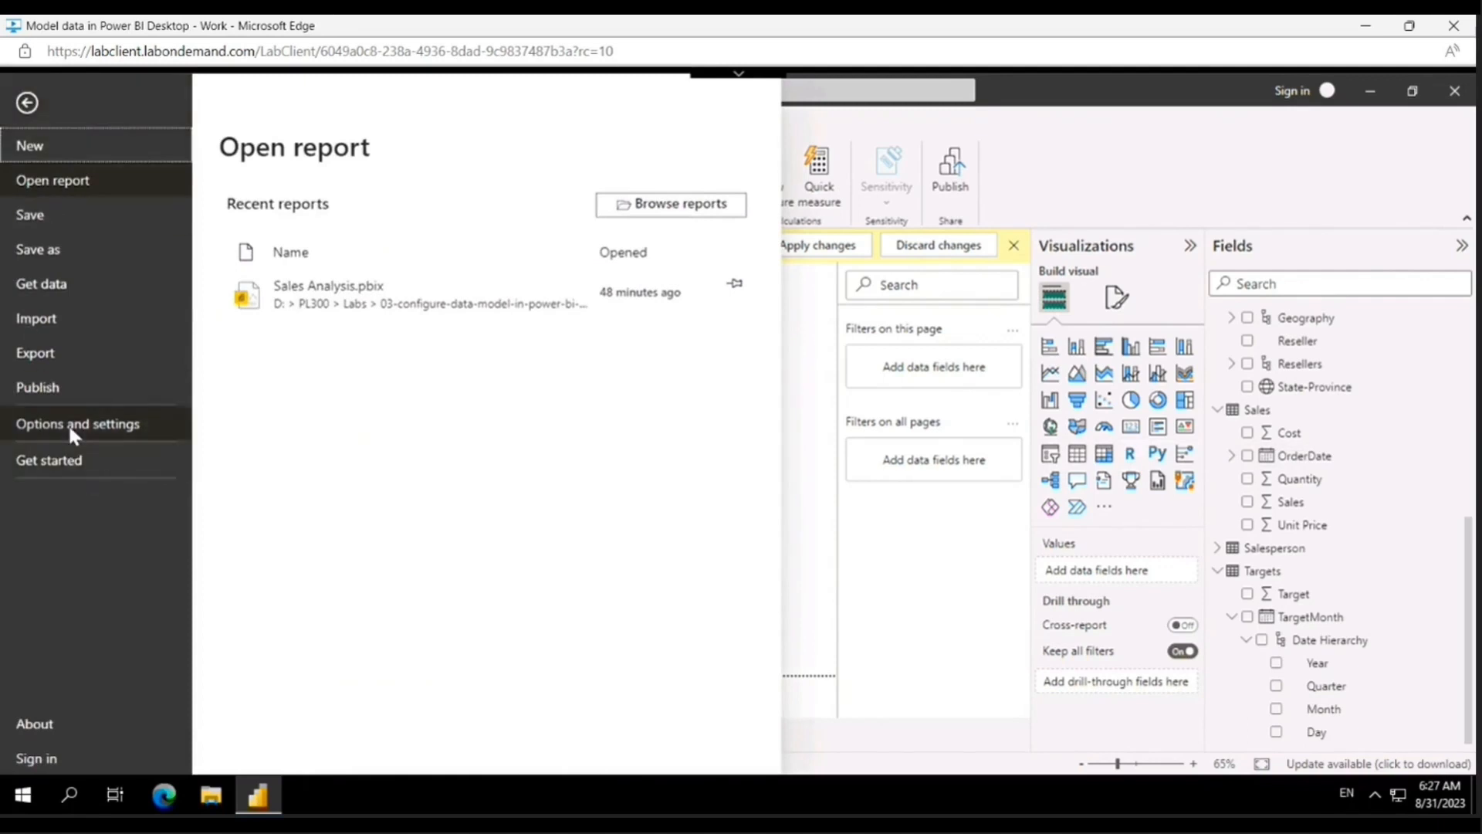
click(68, 423)
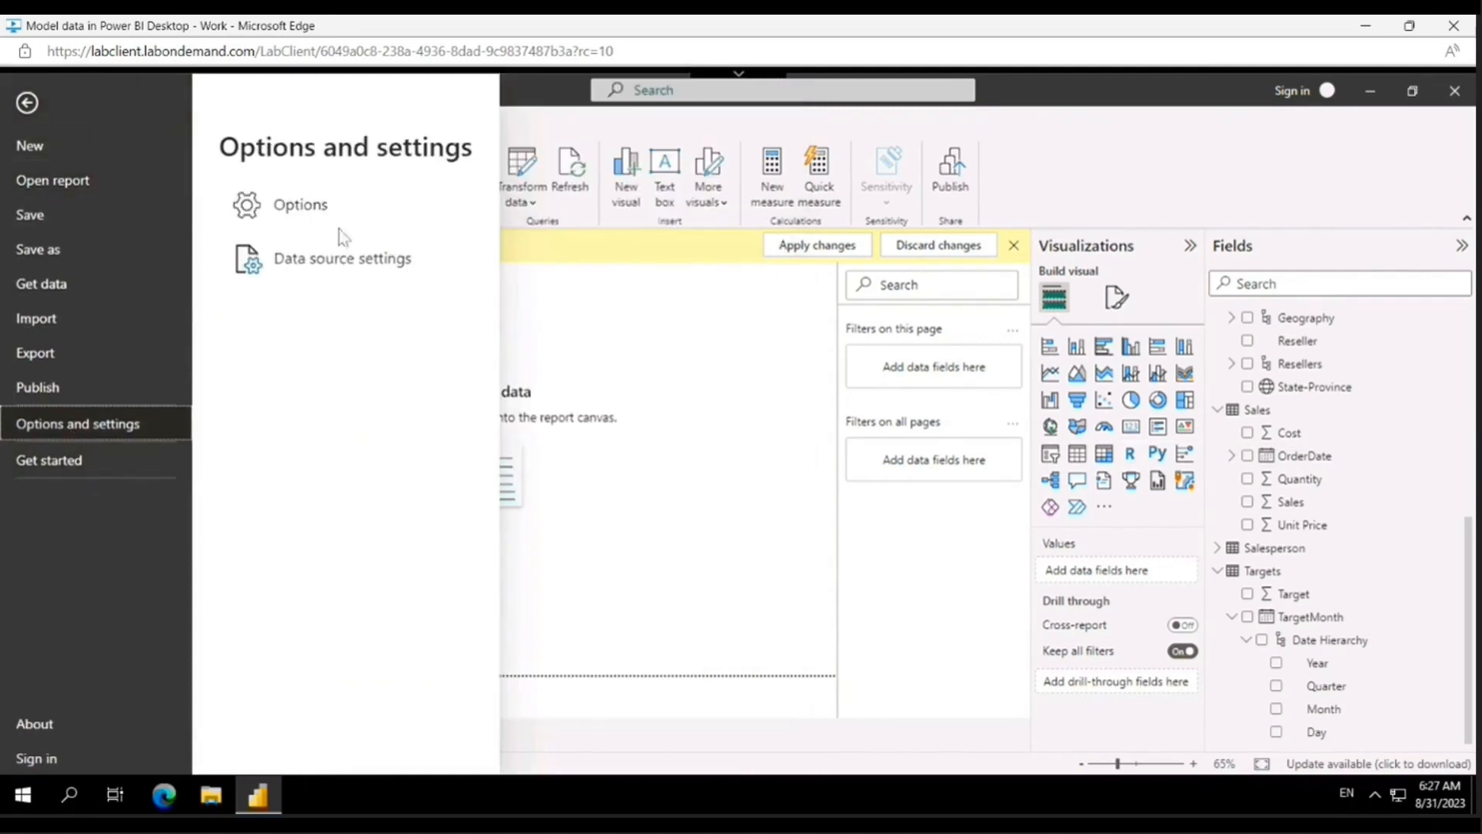
click(311, 222)
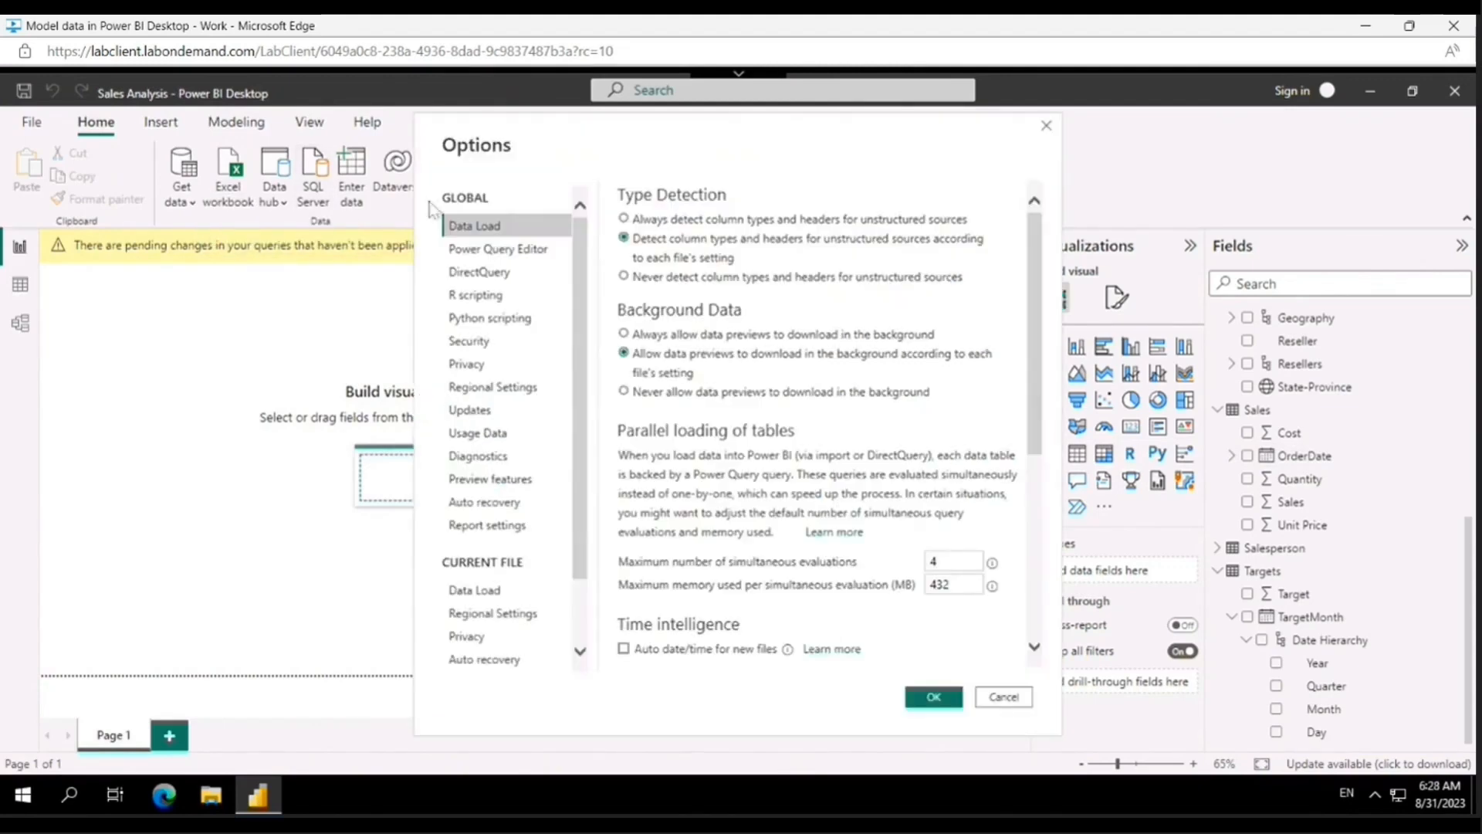
scroll(494, 482, down, 1)
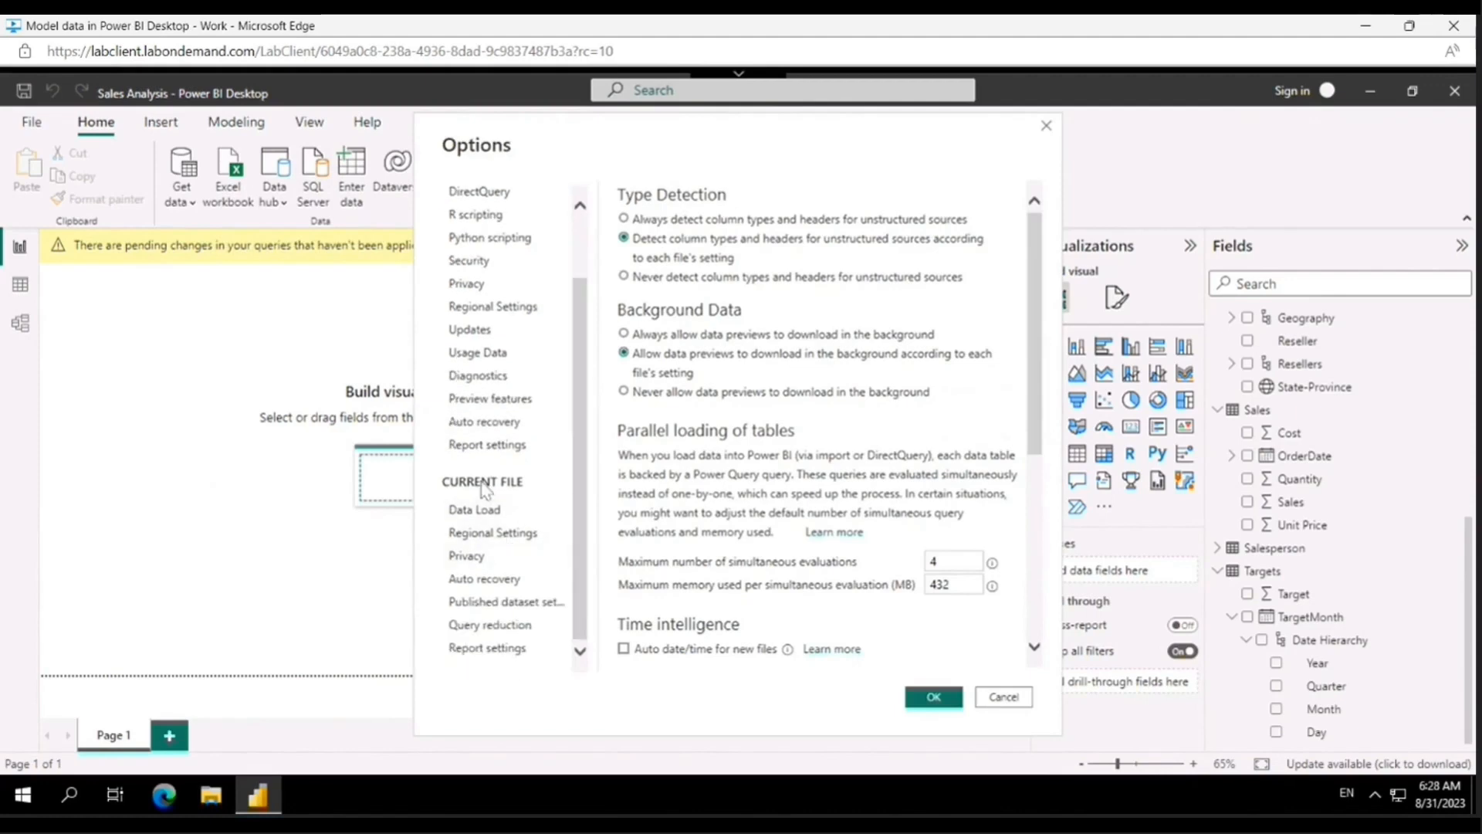
click(480, 513)
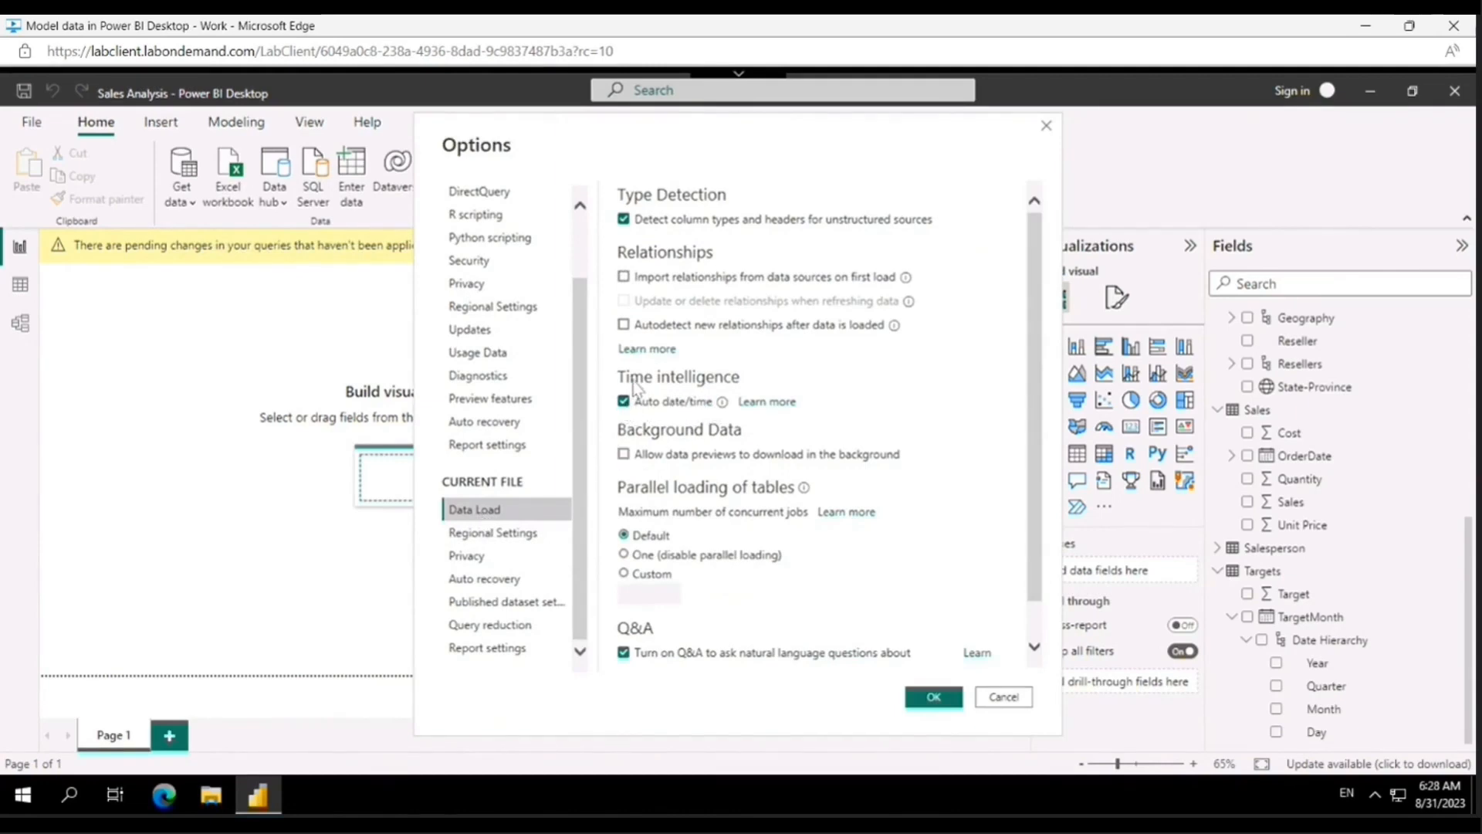
click(624, 403)
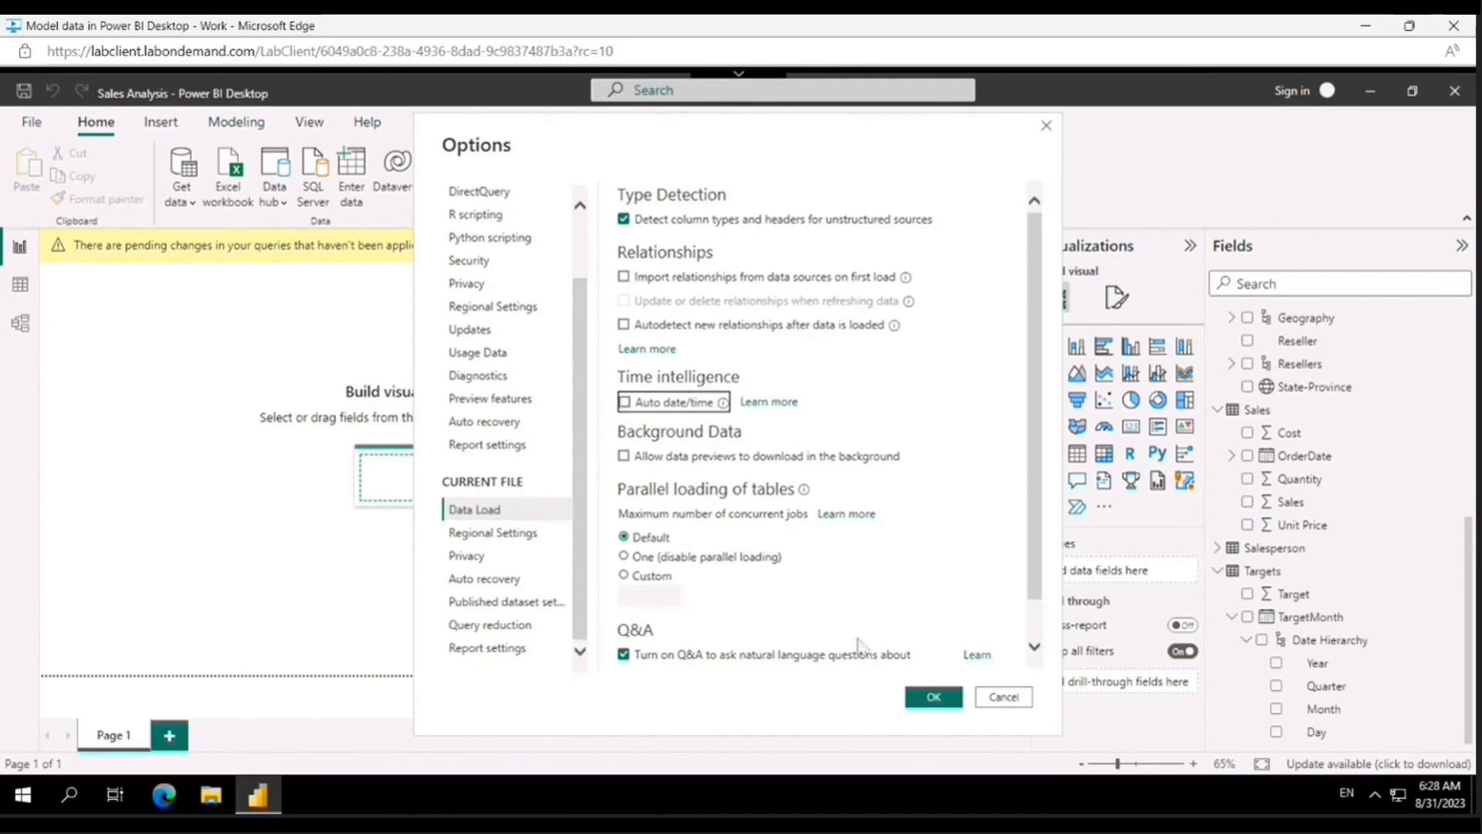
click(934, 697)
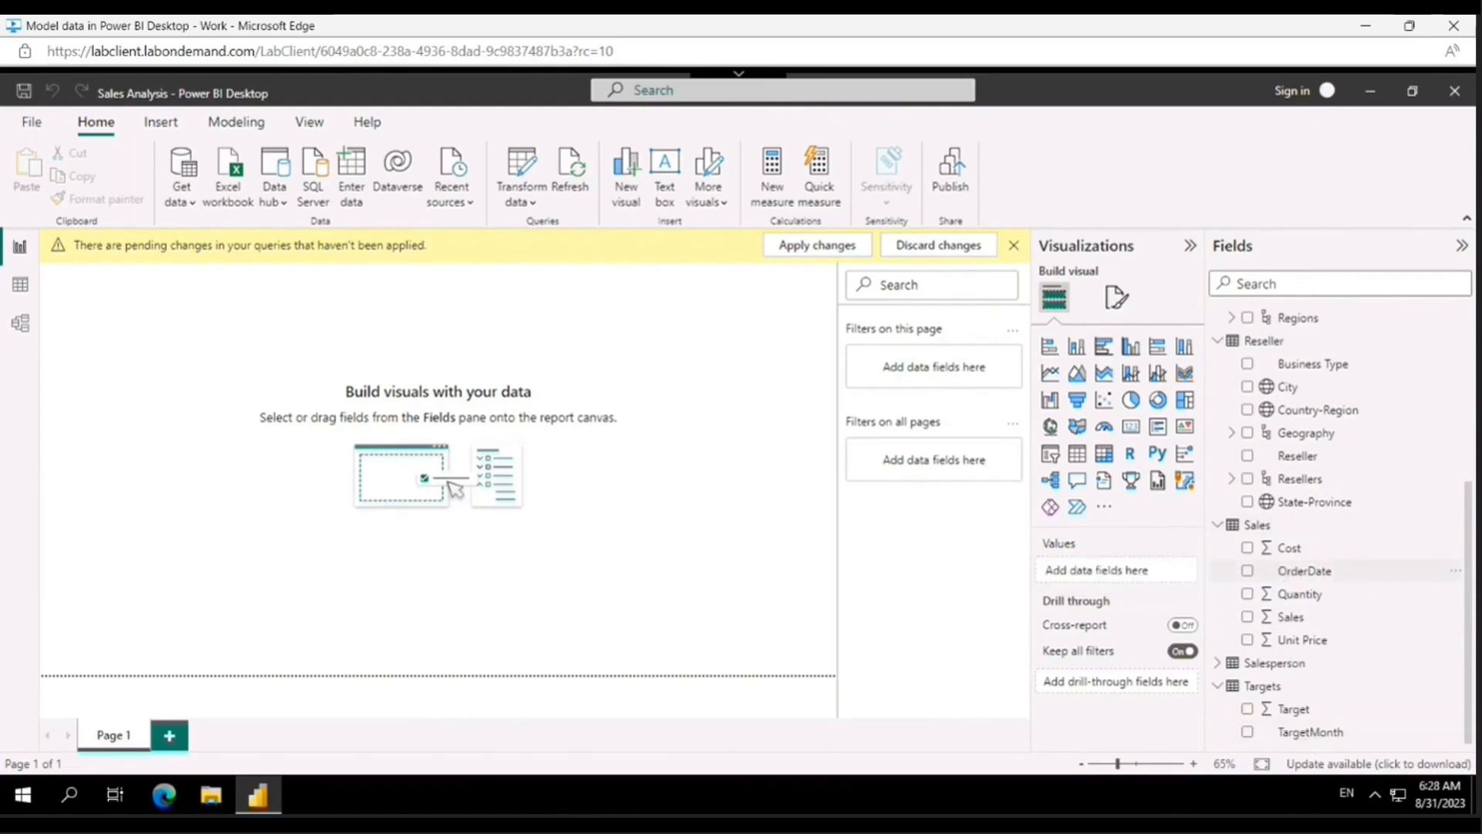
Collapse the Product, Region, Reseller, Sales and Targets tables in the field list
scroll(1304, 572, up, 4)
click(1217, 317)
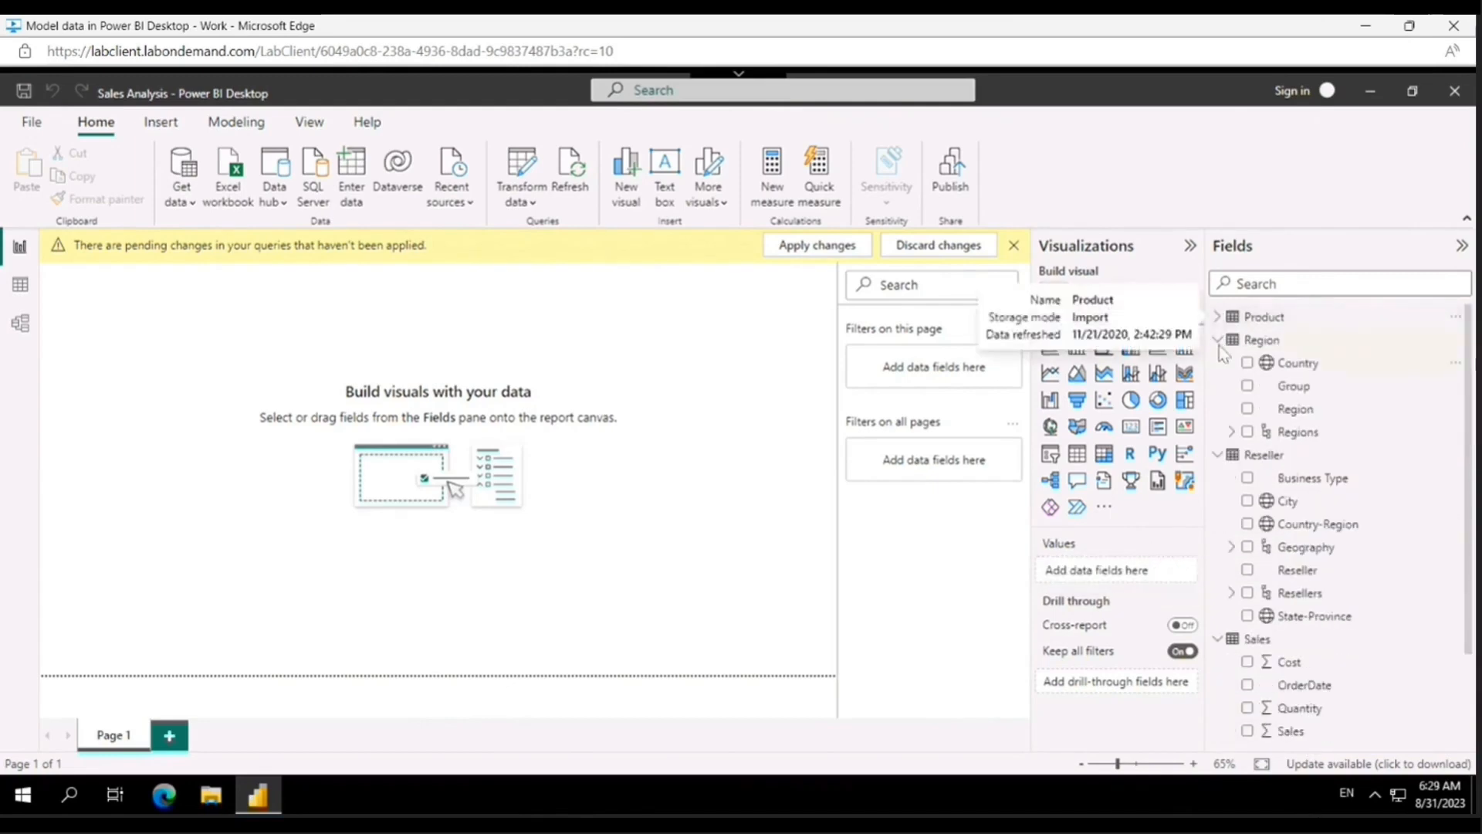
click(1219, 344)
click(1218, 365)
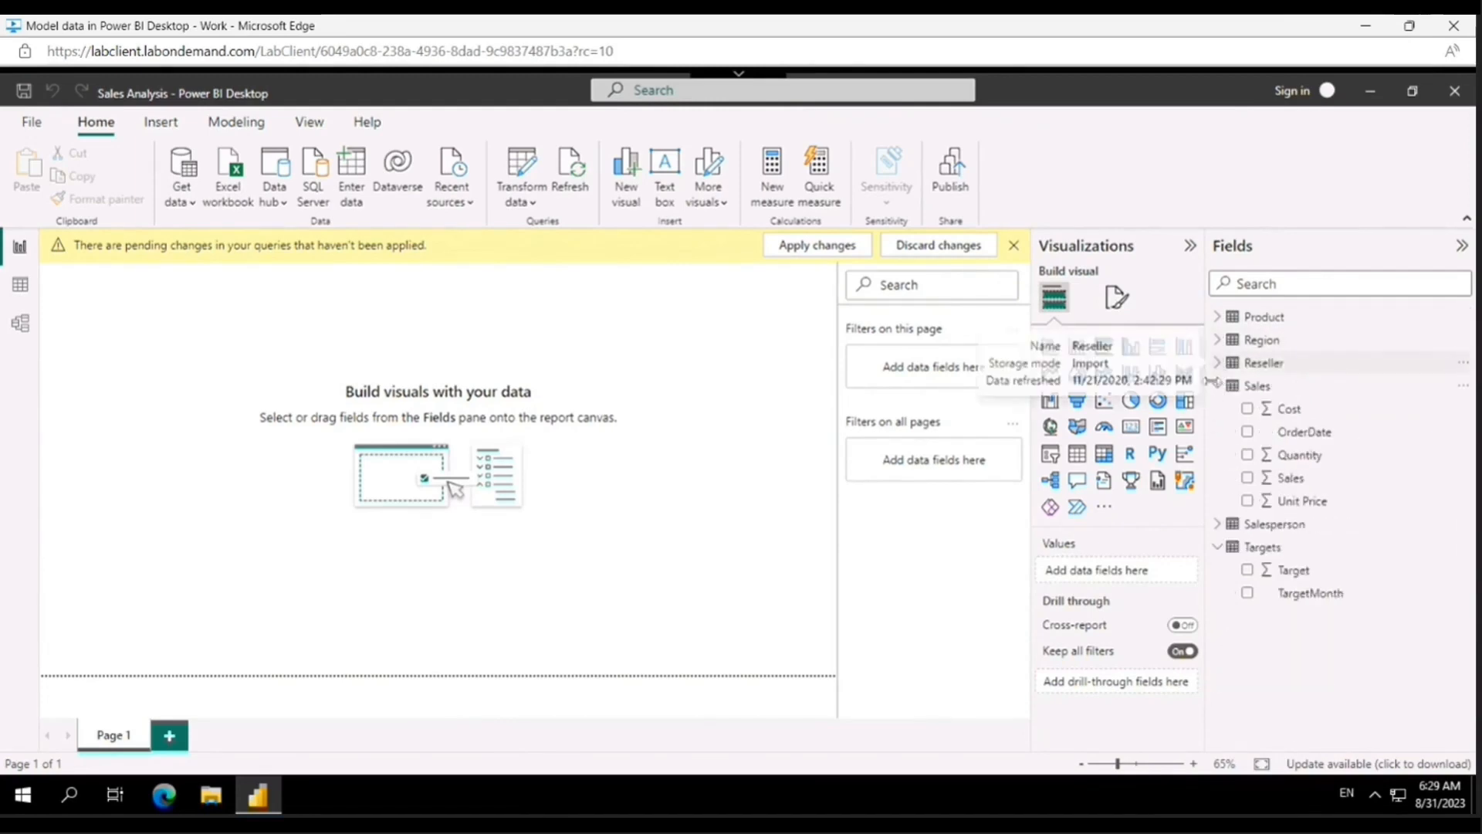
click(1219, 386)
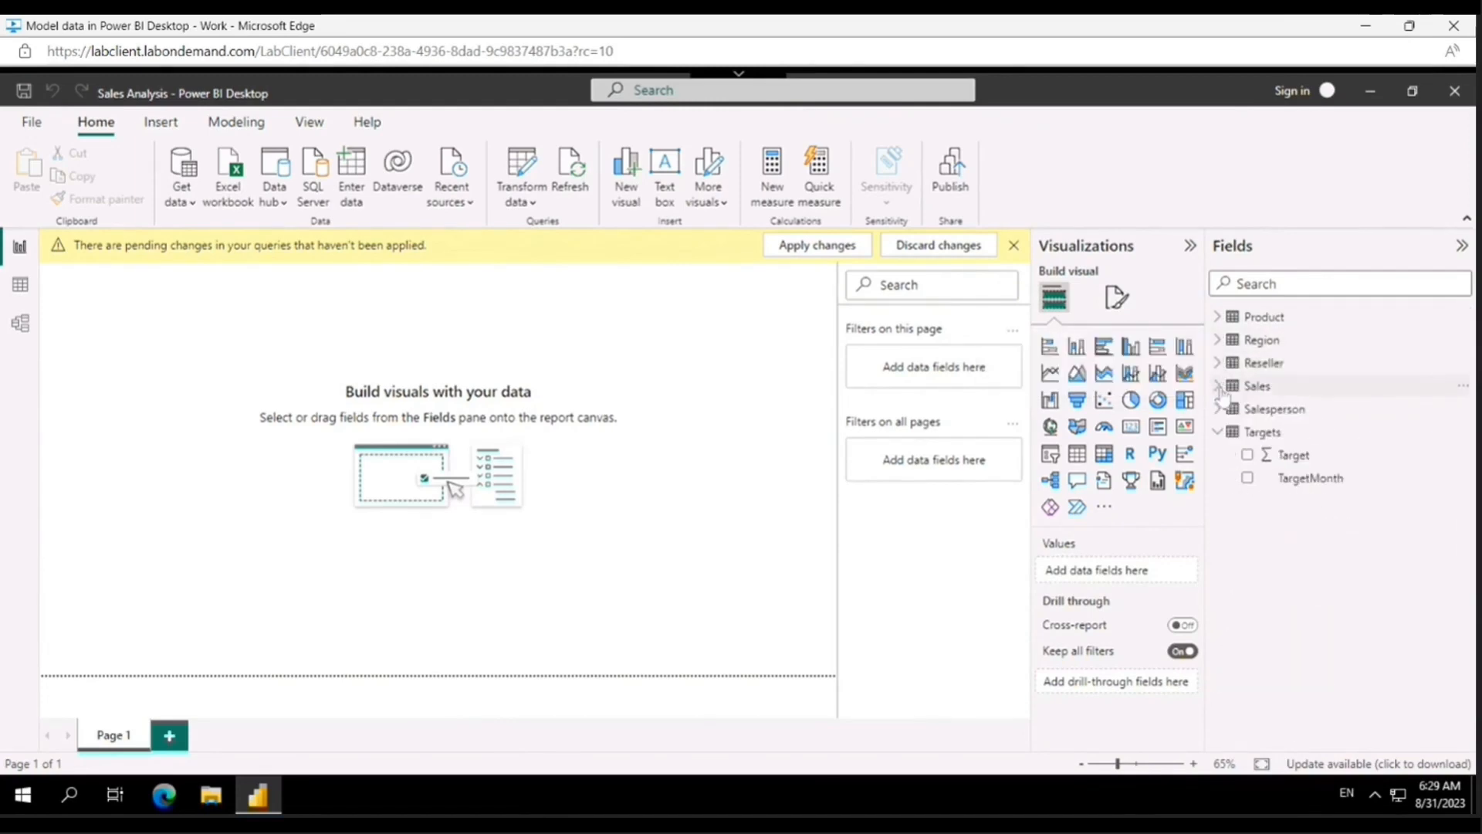
click(1218, 432)
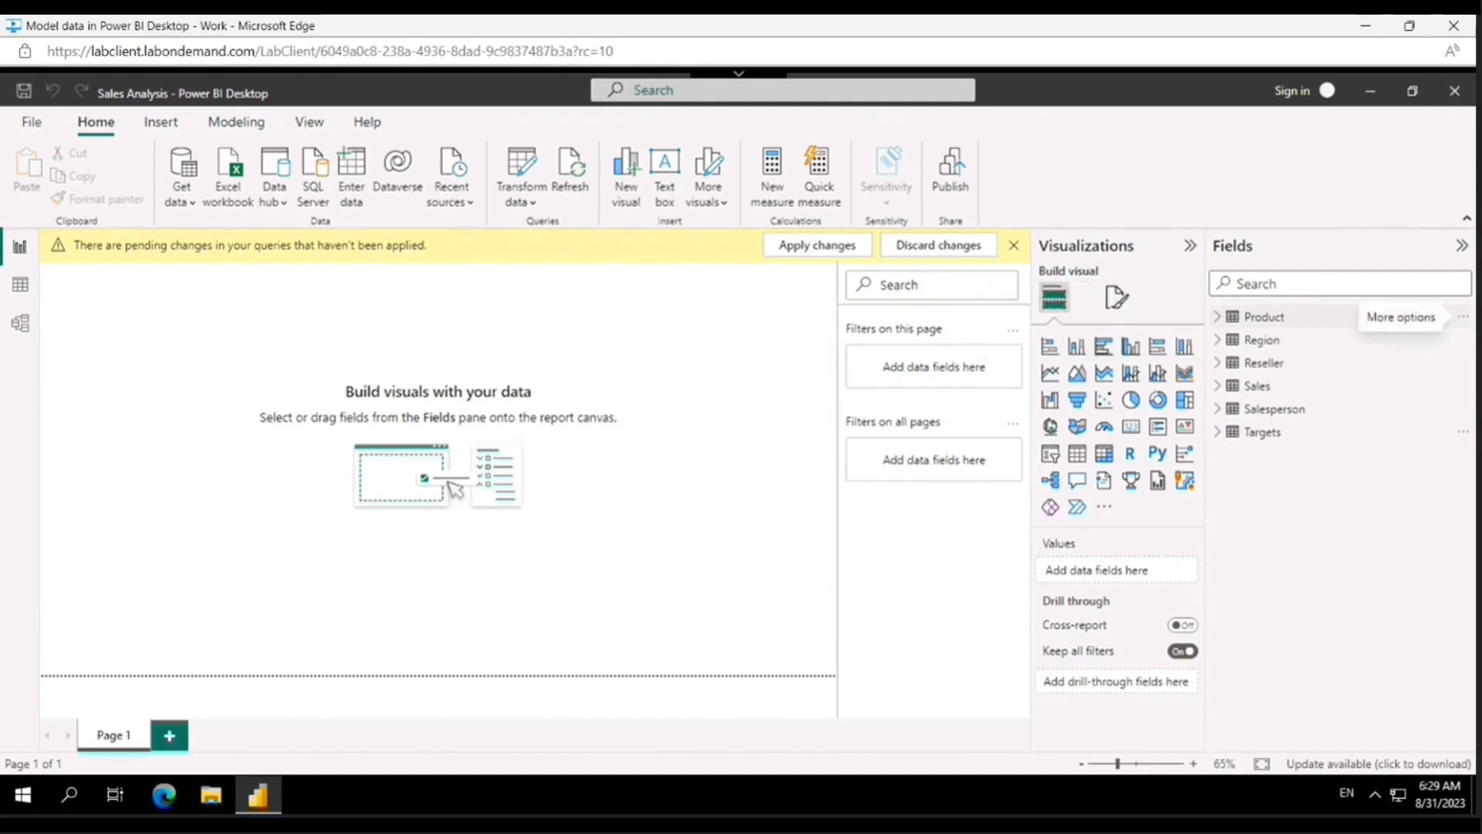
Start a new quick measure in the Product table and bring up its calculation choices
click(1464, 317)
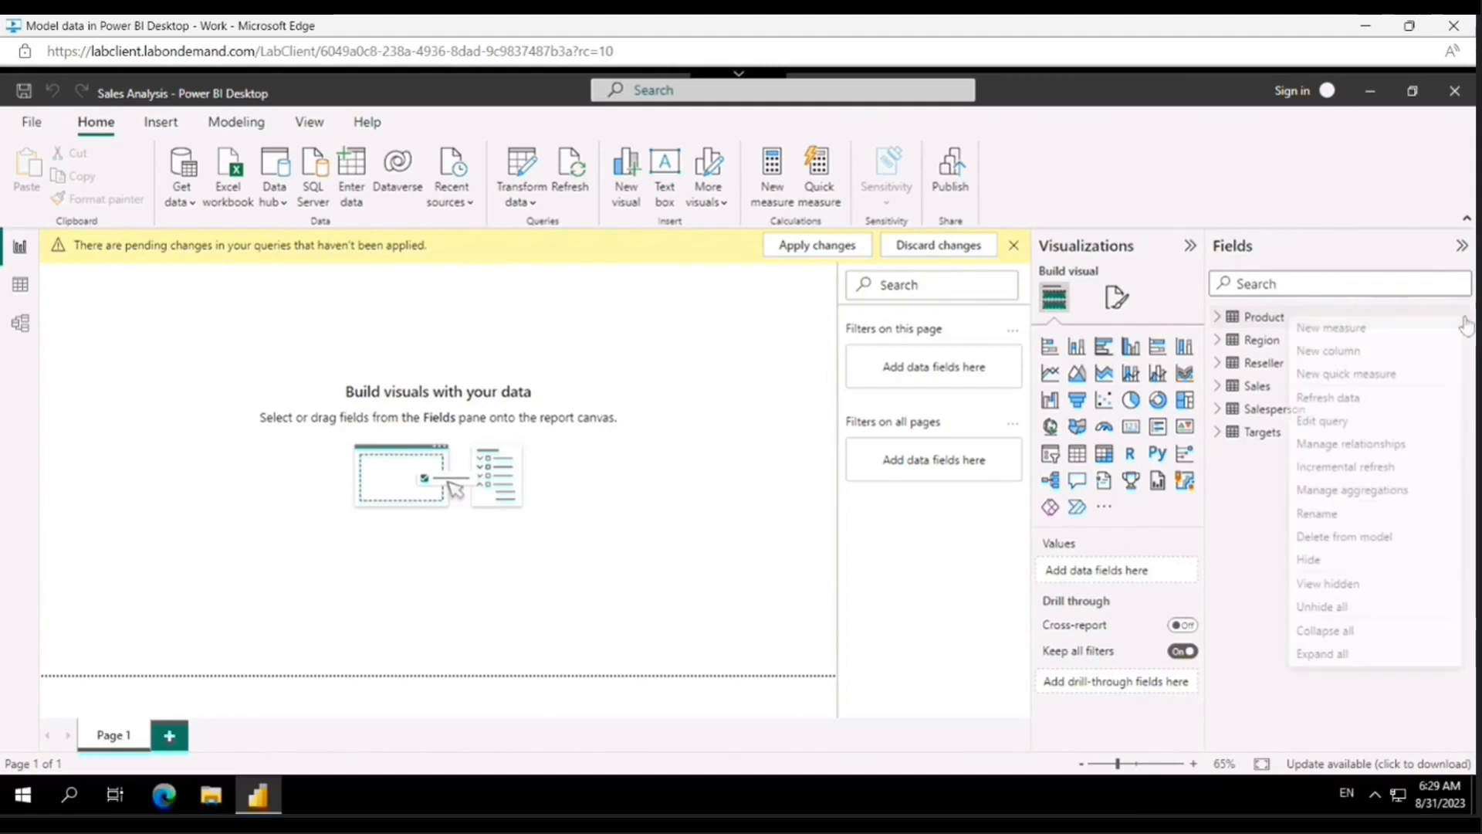
click(1382, 378)
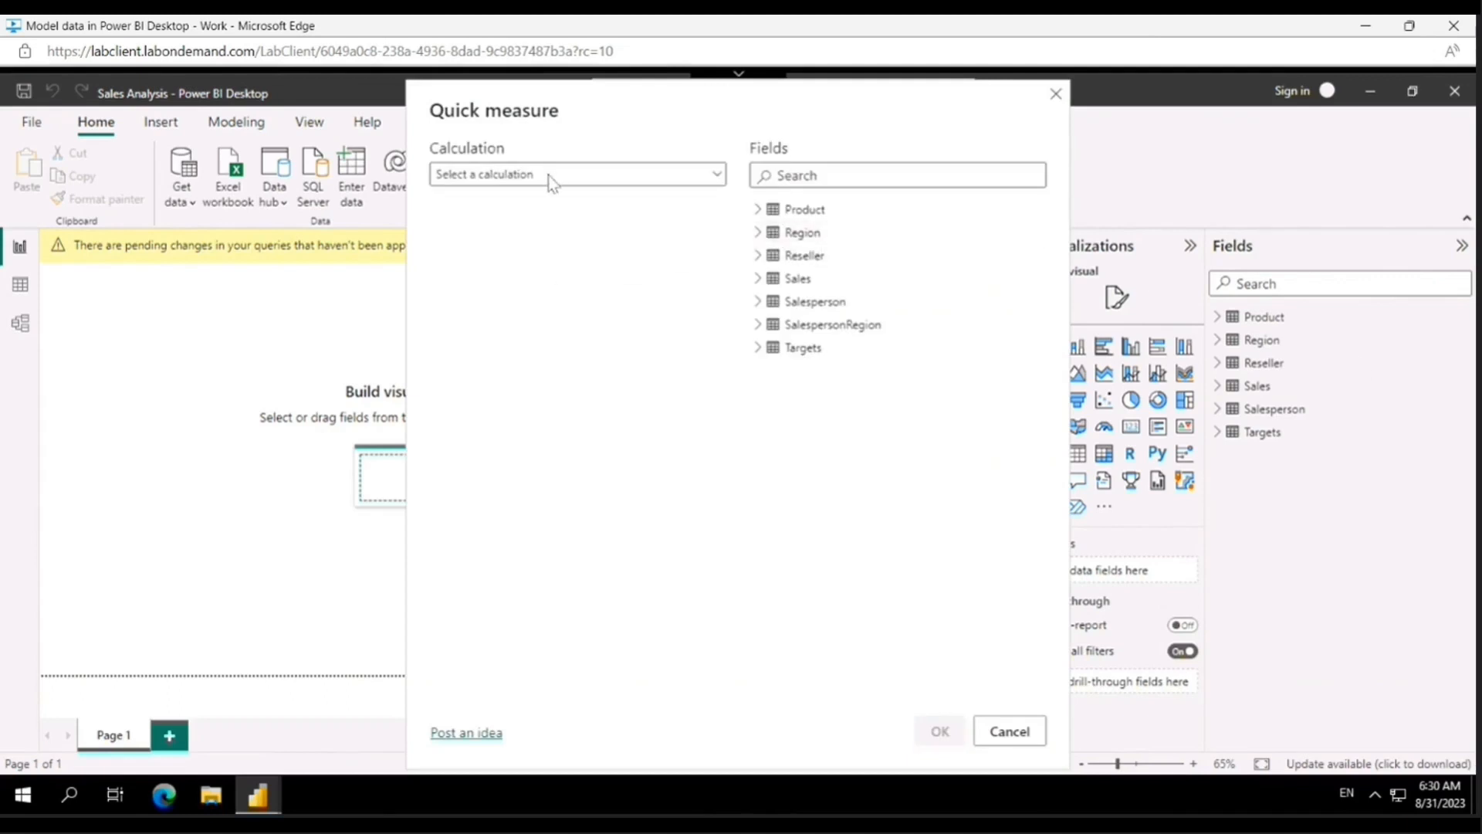
click(549, 181)
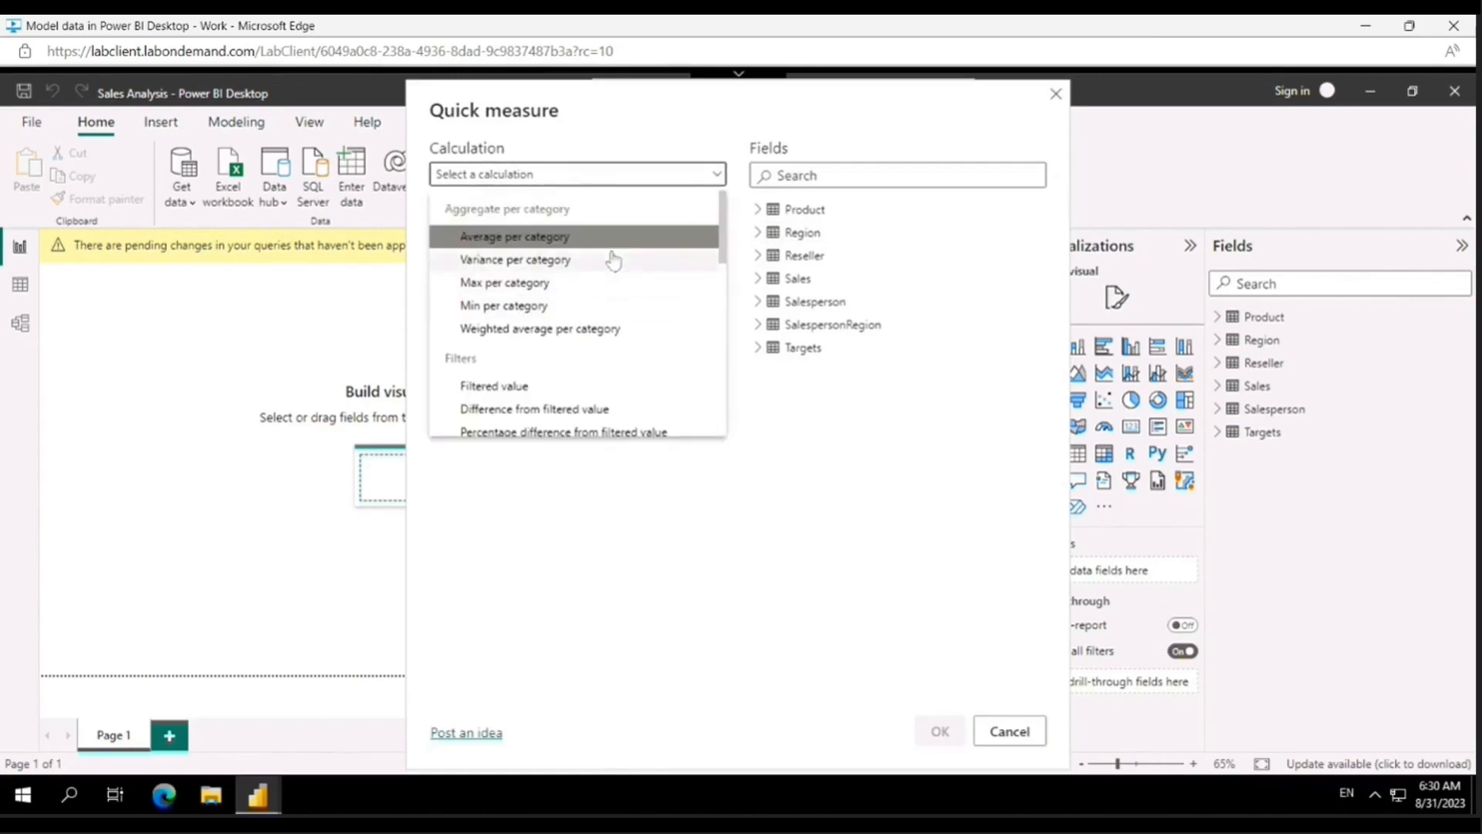
Examine the calculation types offered for quick measures, from category aggregates and filters to totals, mathematical operations and text
scroll(614, 261, down, 5)
scroll(614, 261, up, 5)
scroll(603, 248, down, 5)
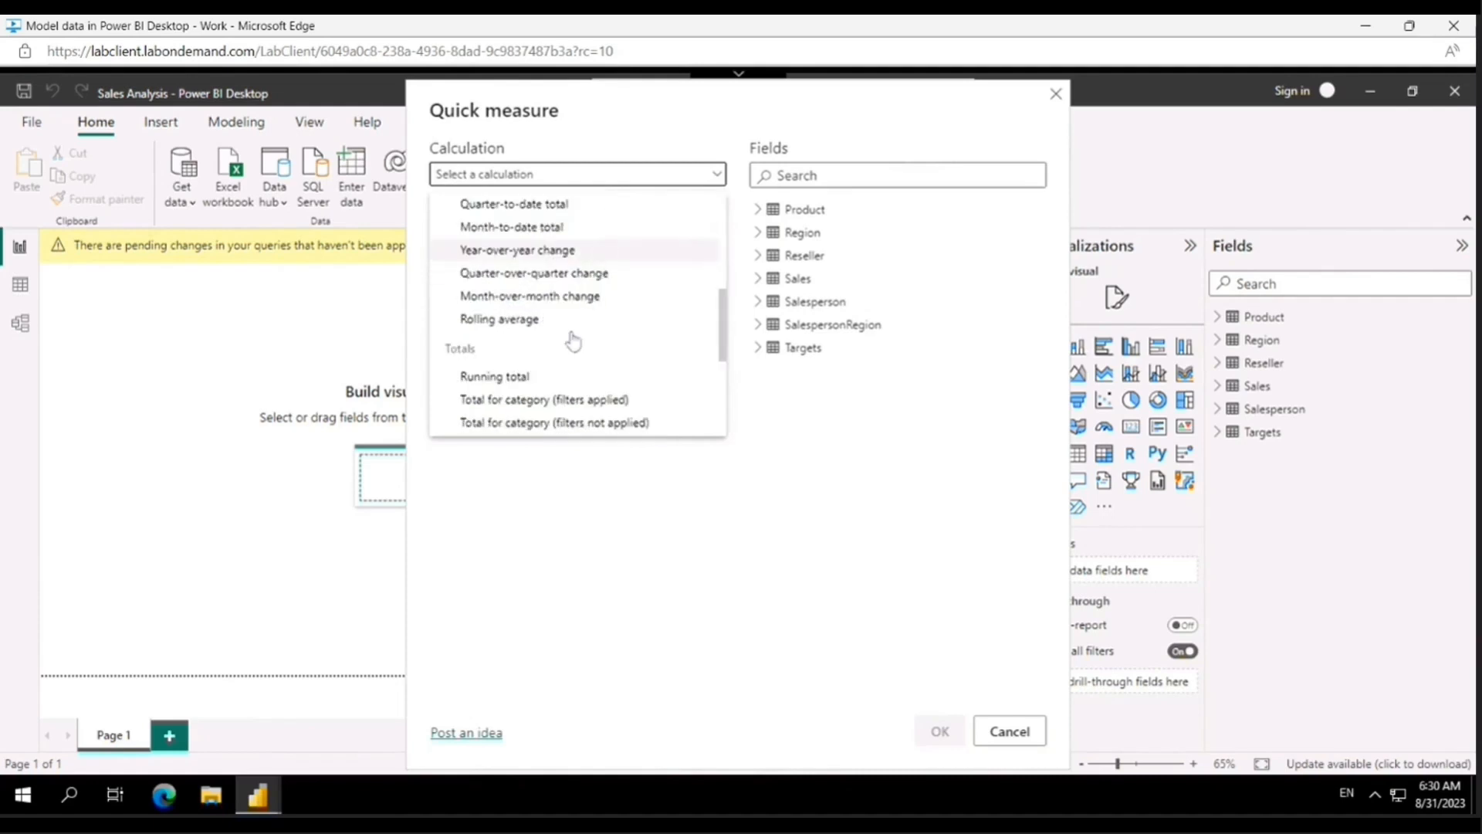
scroll(573, 342, down, 5)
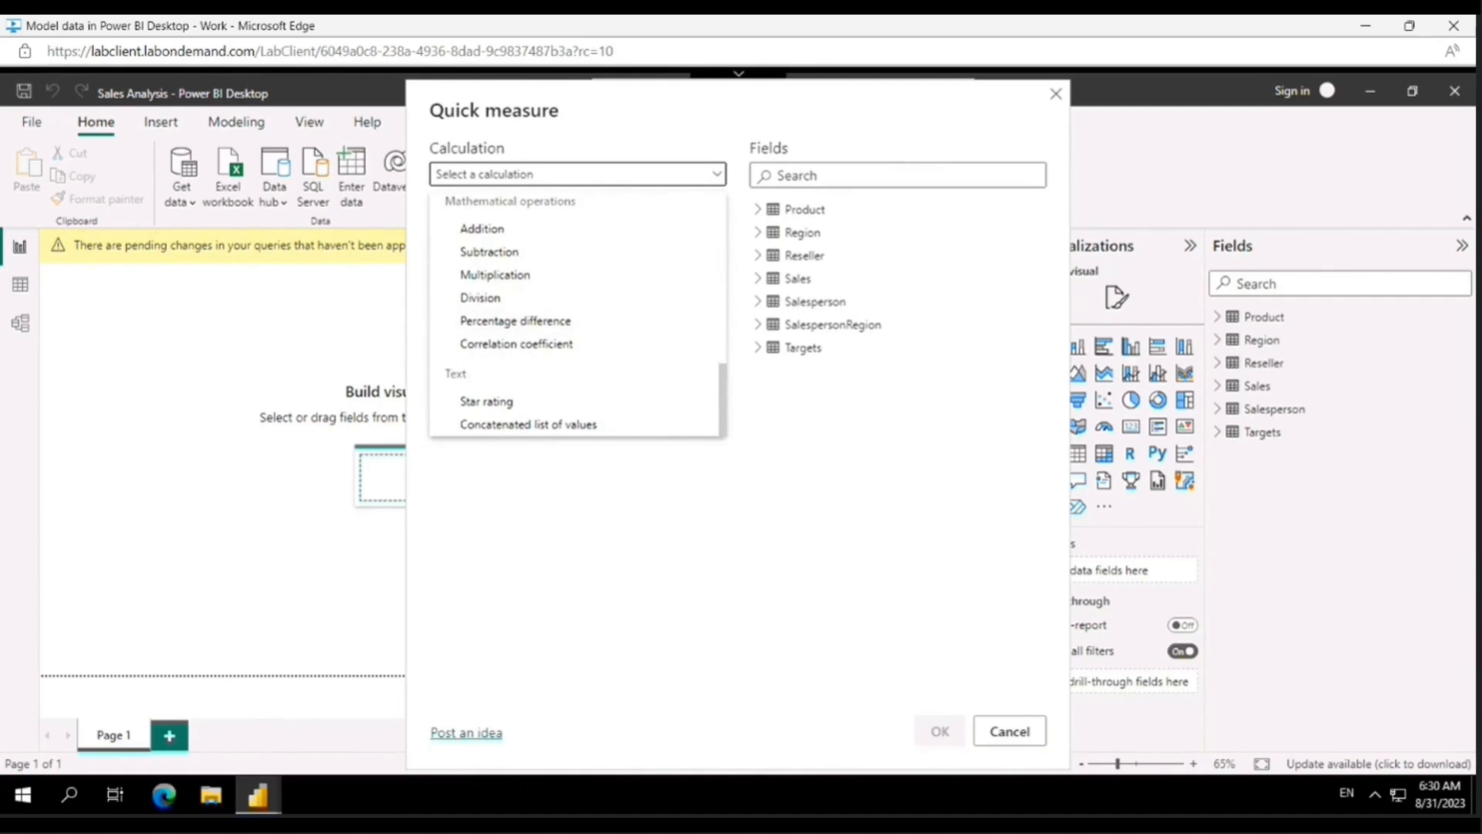
scroll(558, 296, up, 10)
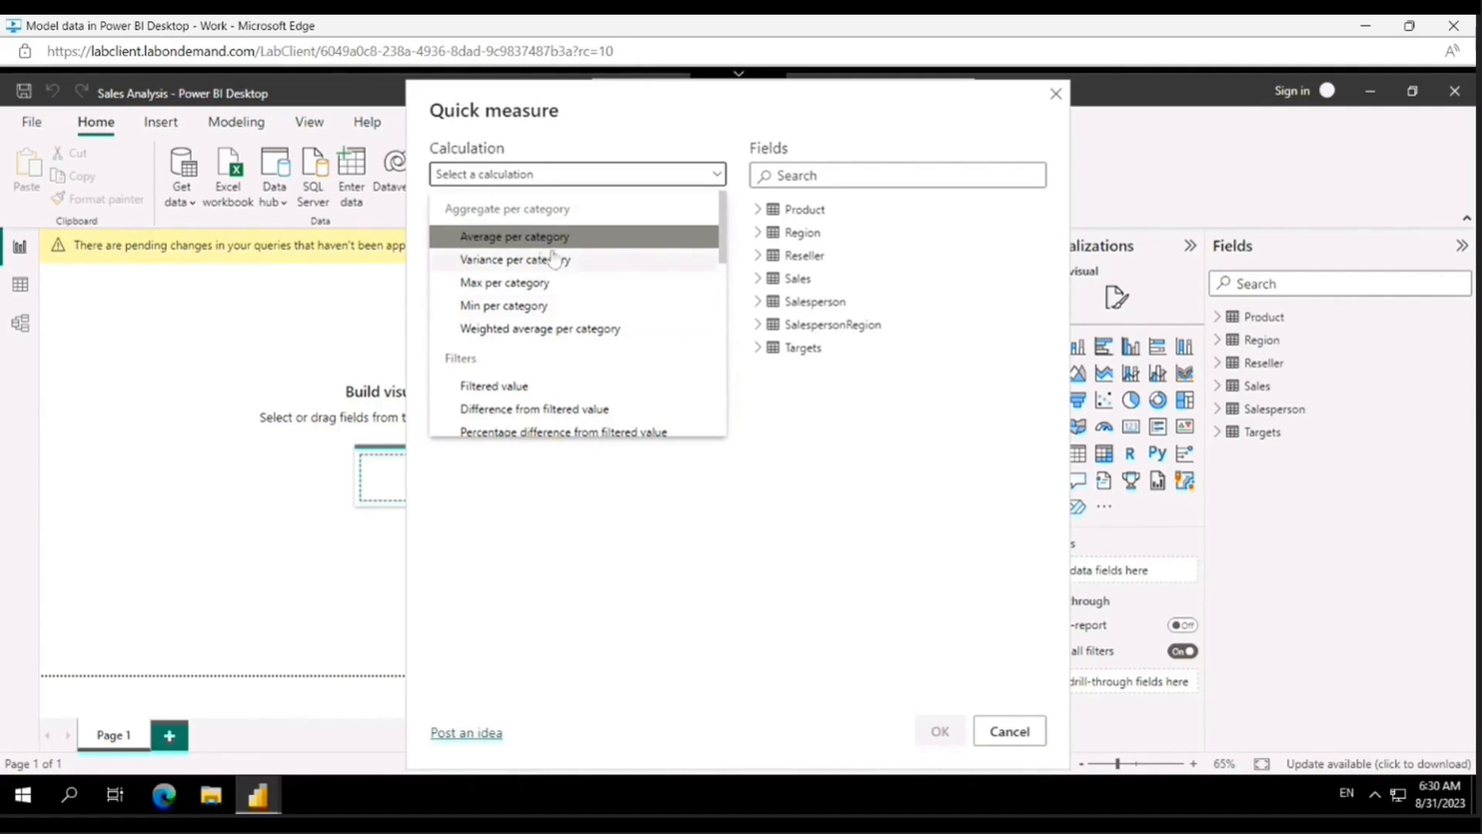
scroll(580, 241, down, 3)
scroll(566, 271, up, 3)
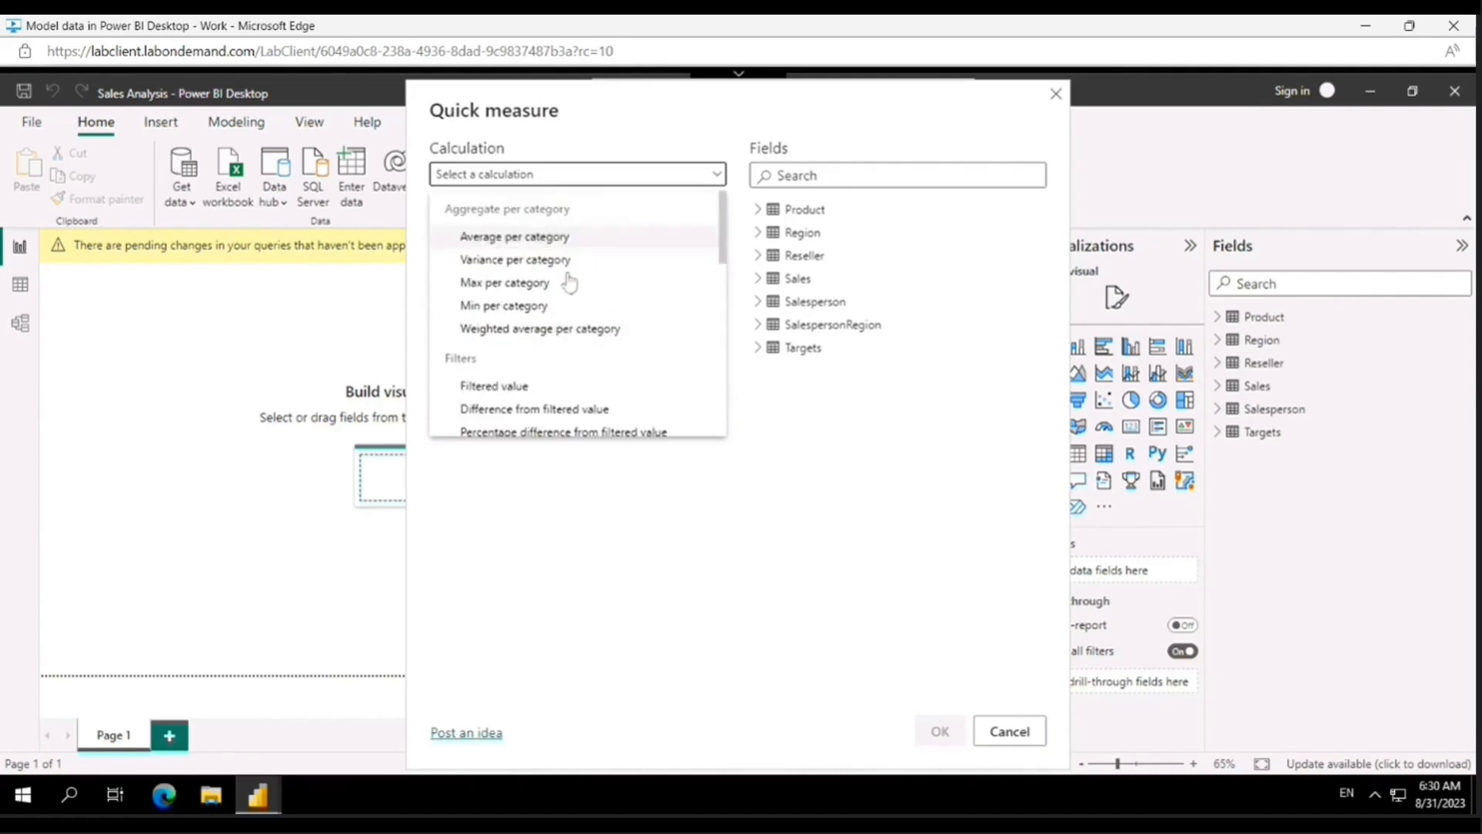
scroll(724, 232, down, 3)
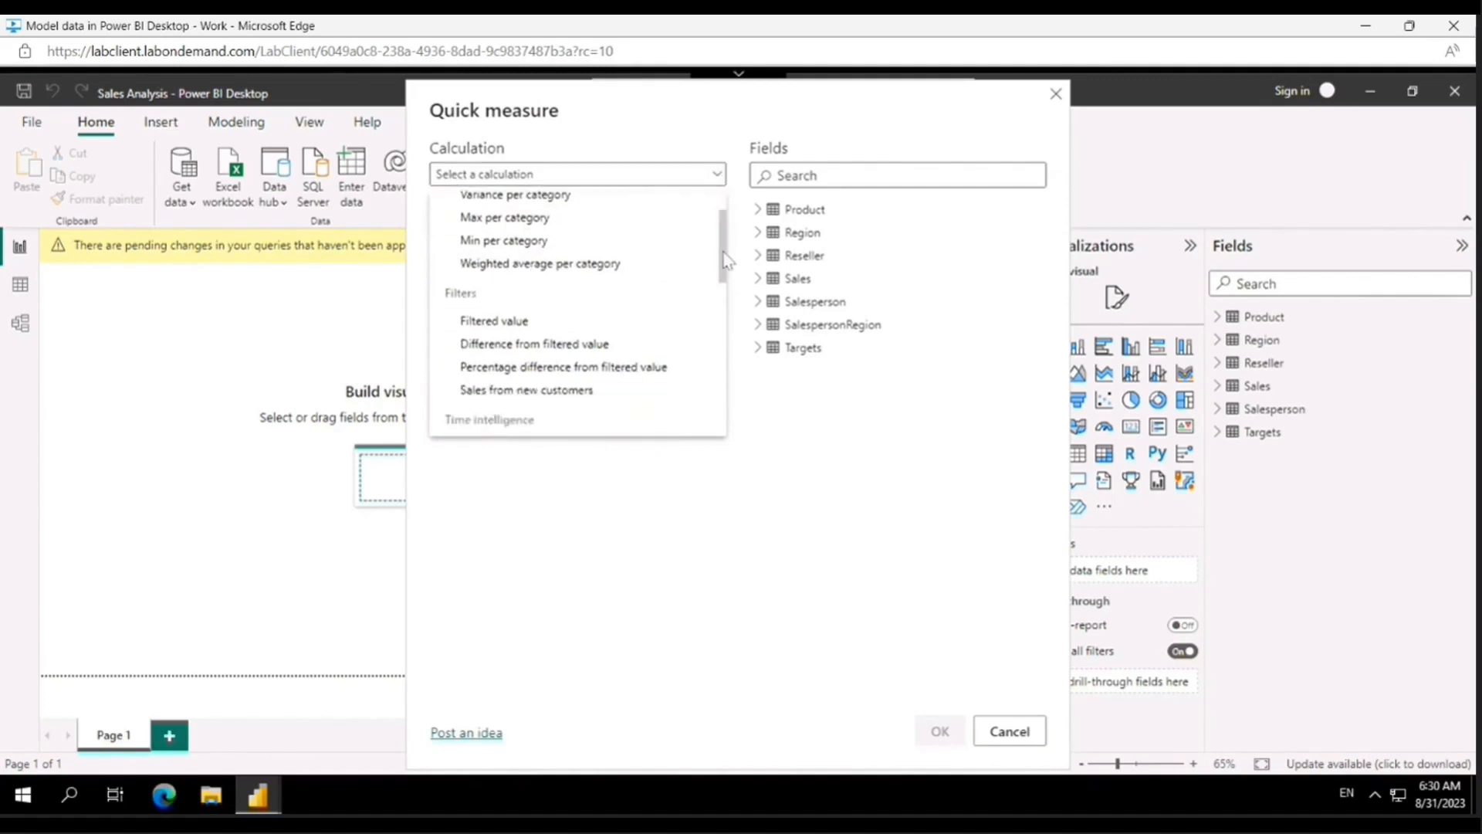
scroll(723, 302, down, 5)
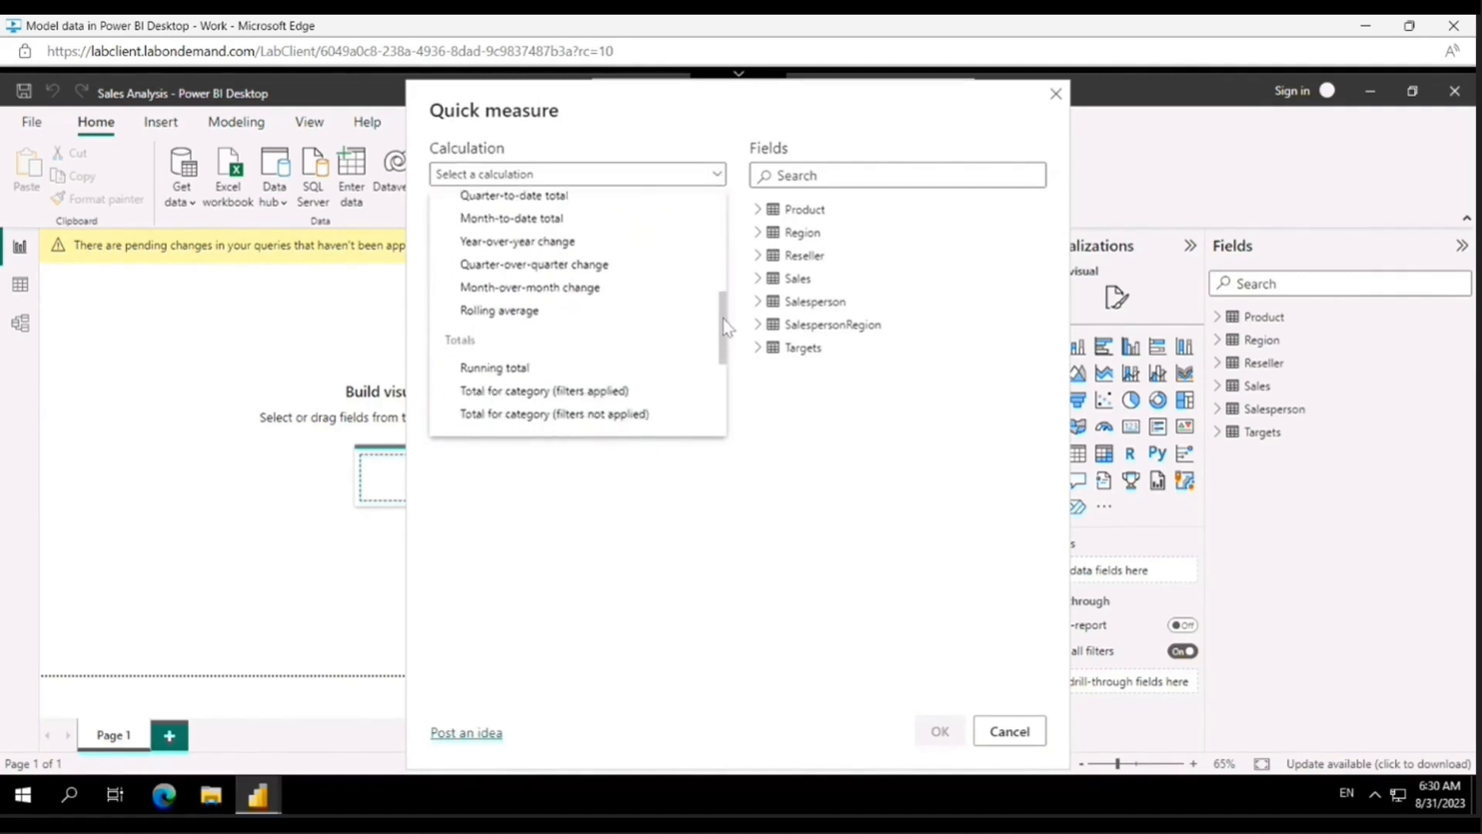
drag(715, 364, 715, 368)
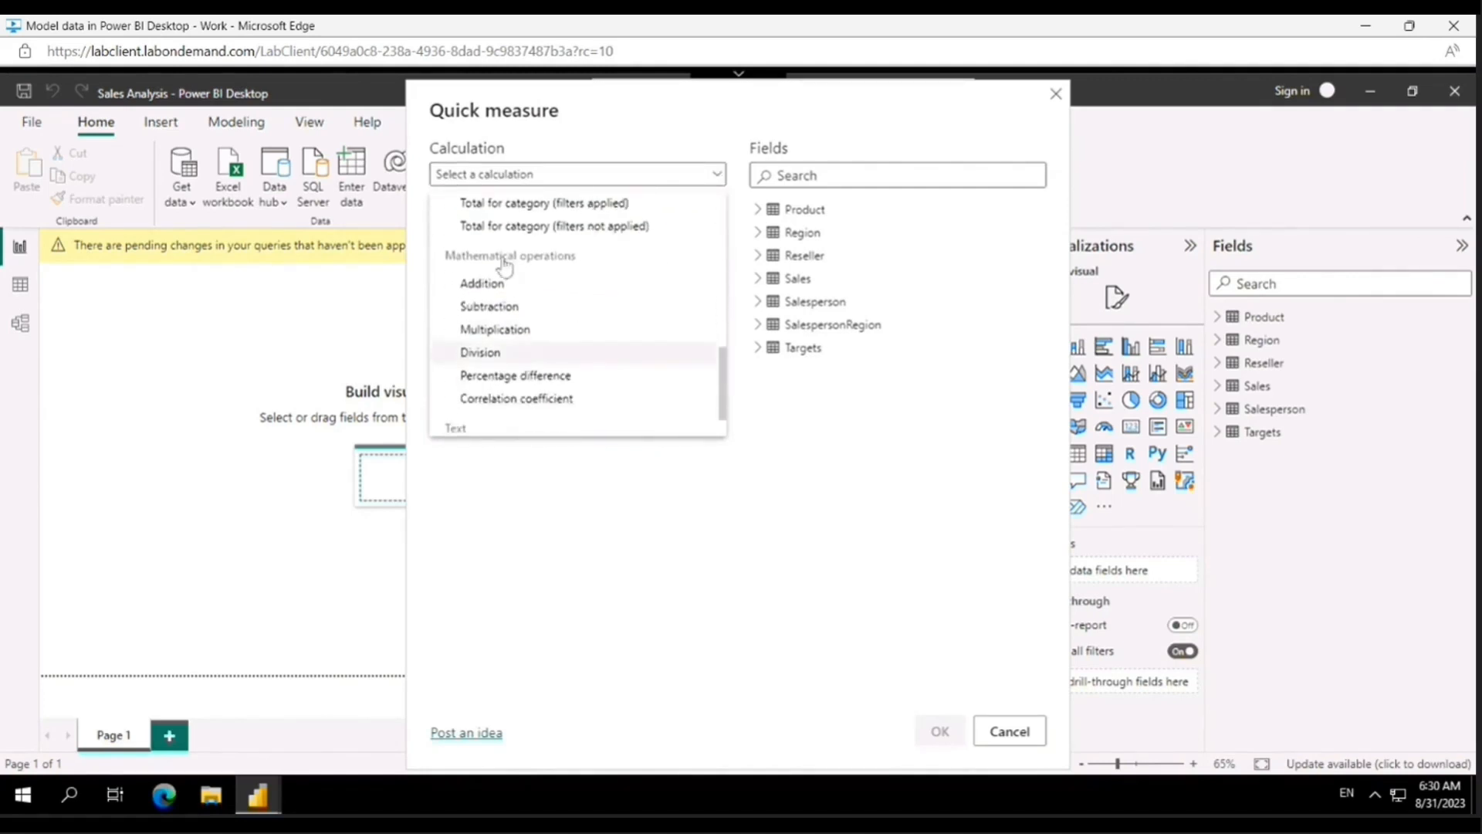
Create a Subtraction quick measure with Sum of Sales as base value and Sum of Cost as value to subtract, and collapse its formula
click(490, 307)
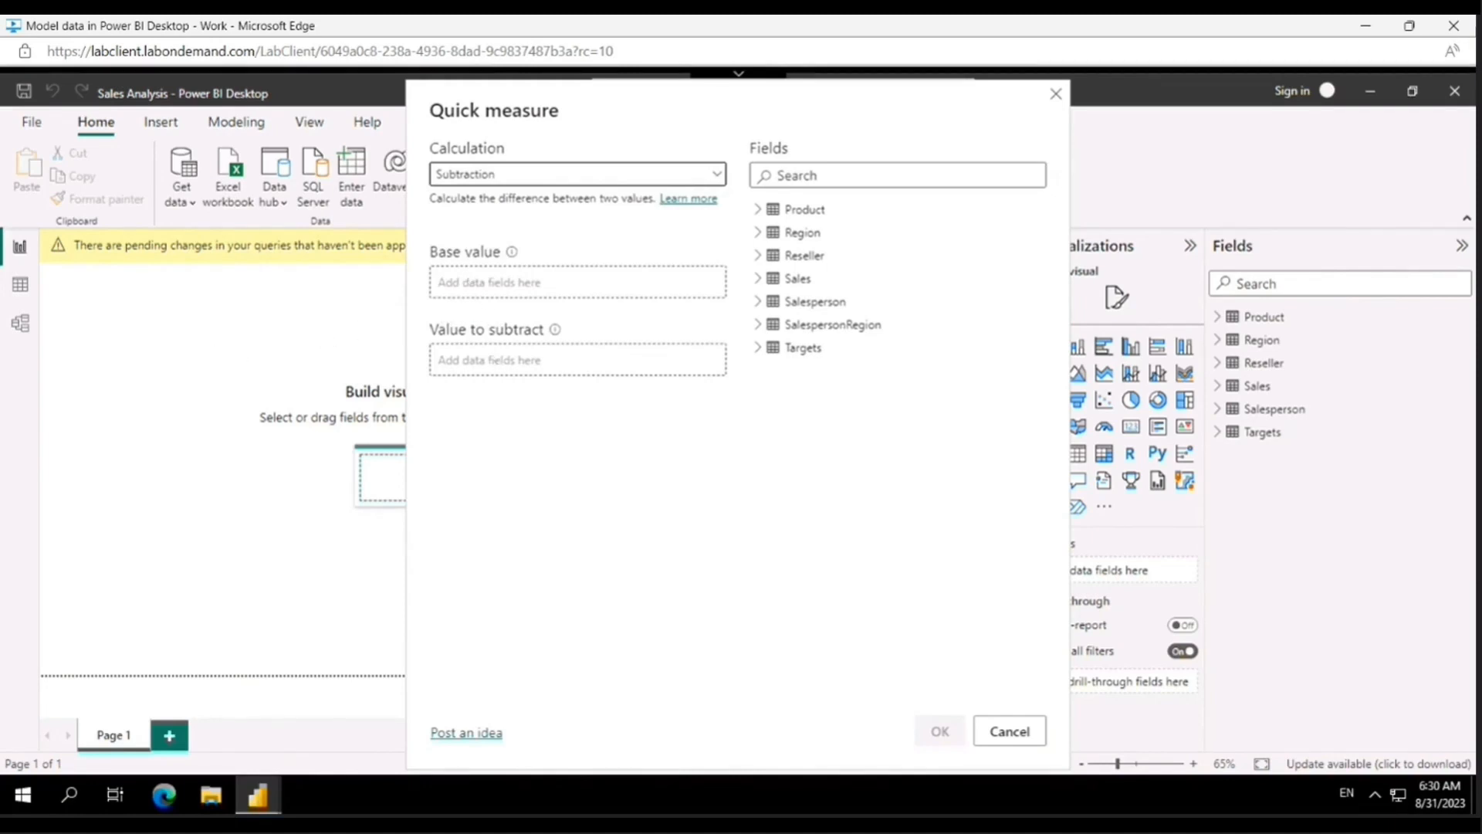
click(758, 279)
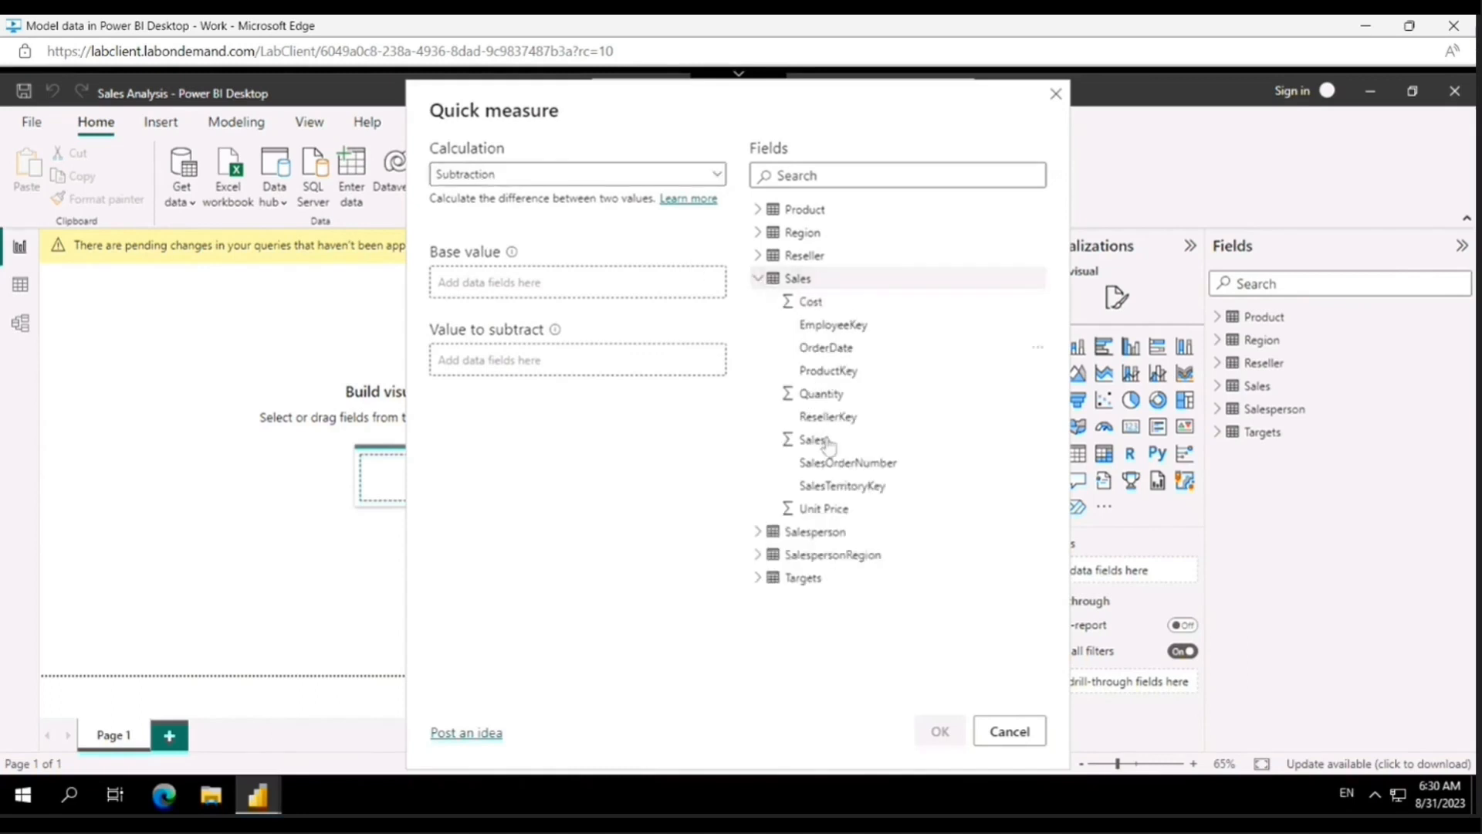
drag(826, 446, 554, 281)
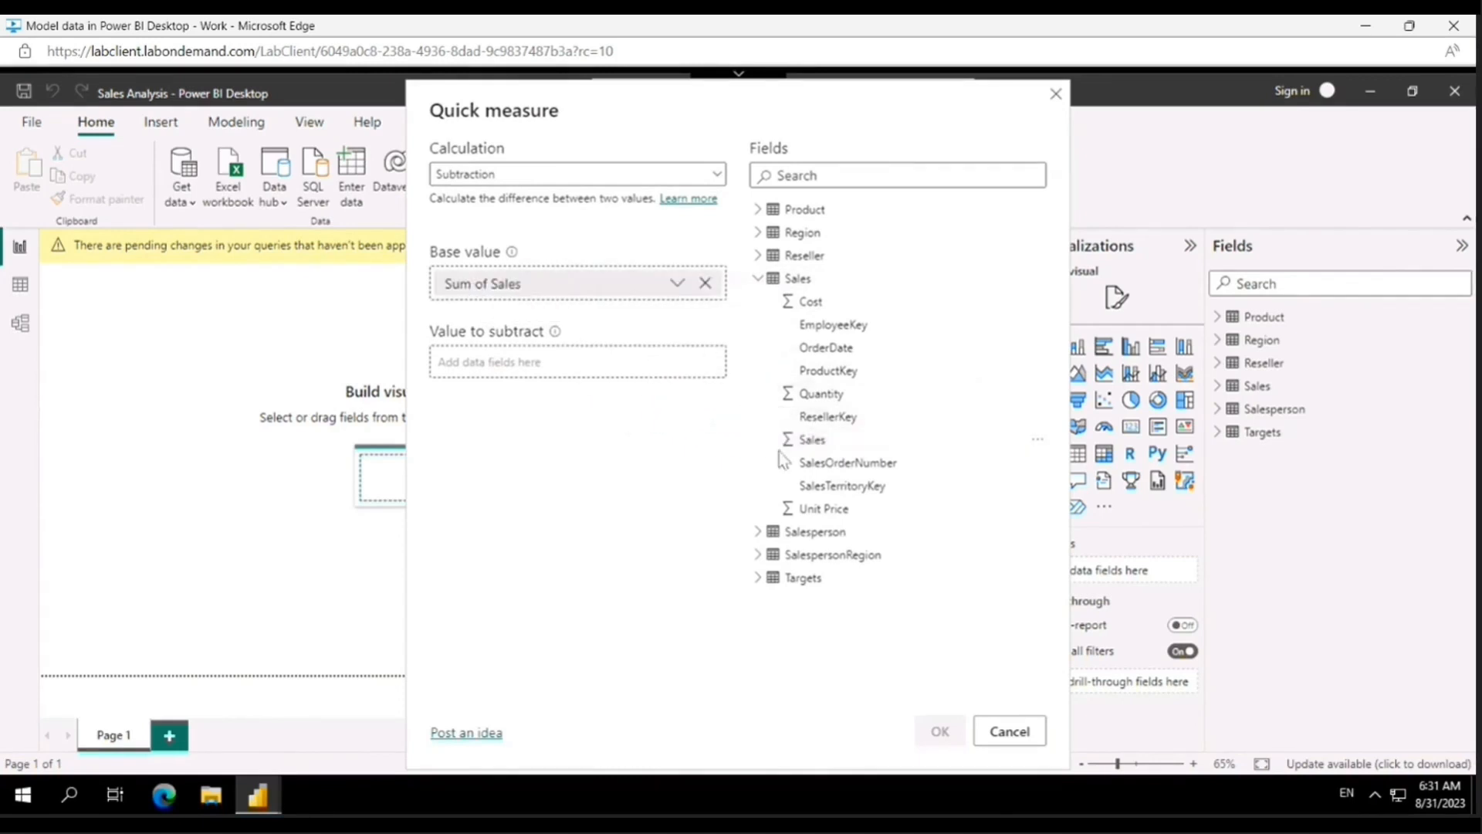
drag(818, 308, 539, 377)
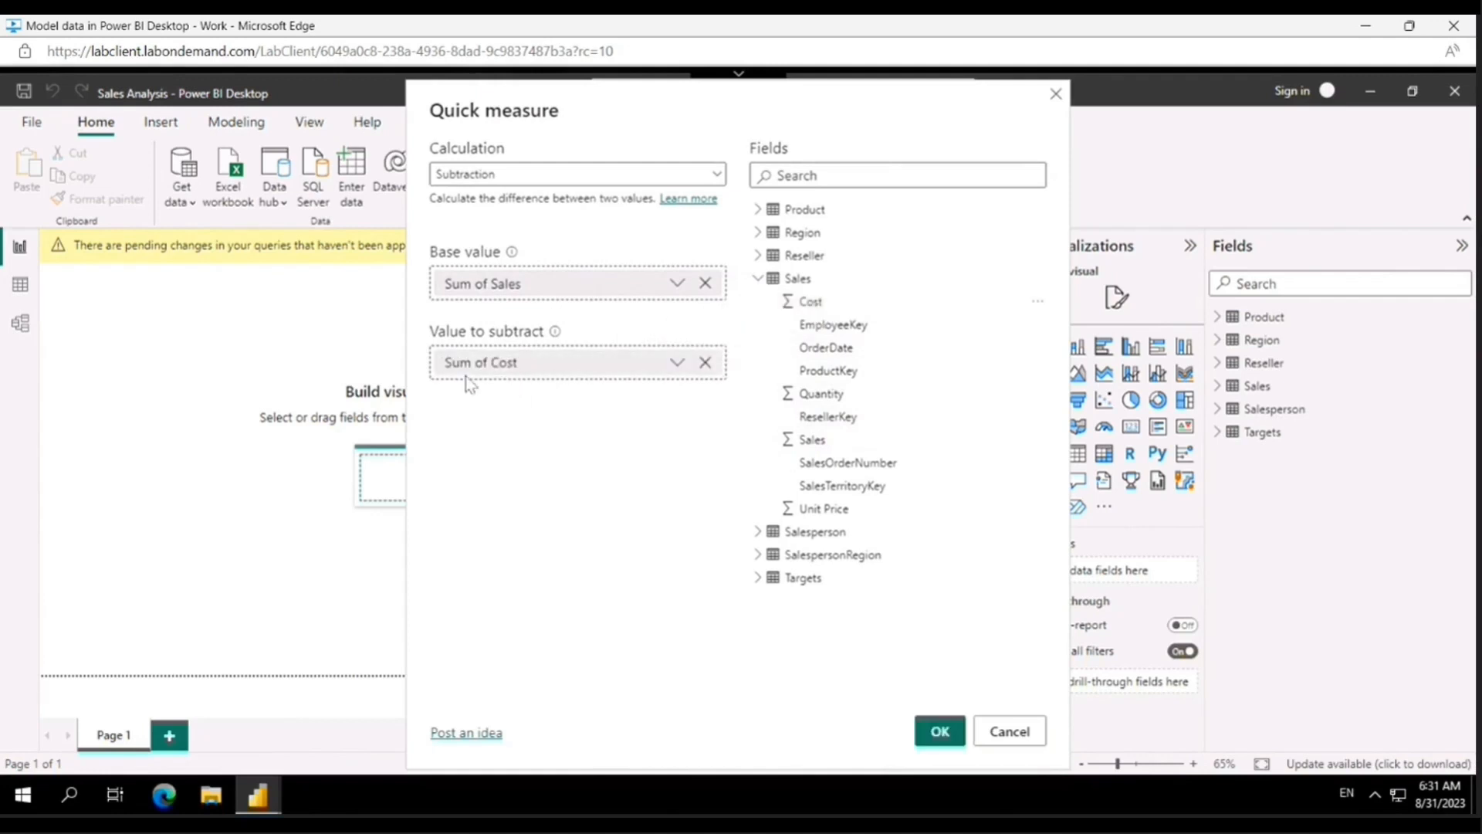
click(940, 731)
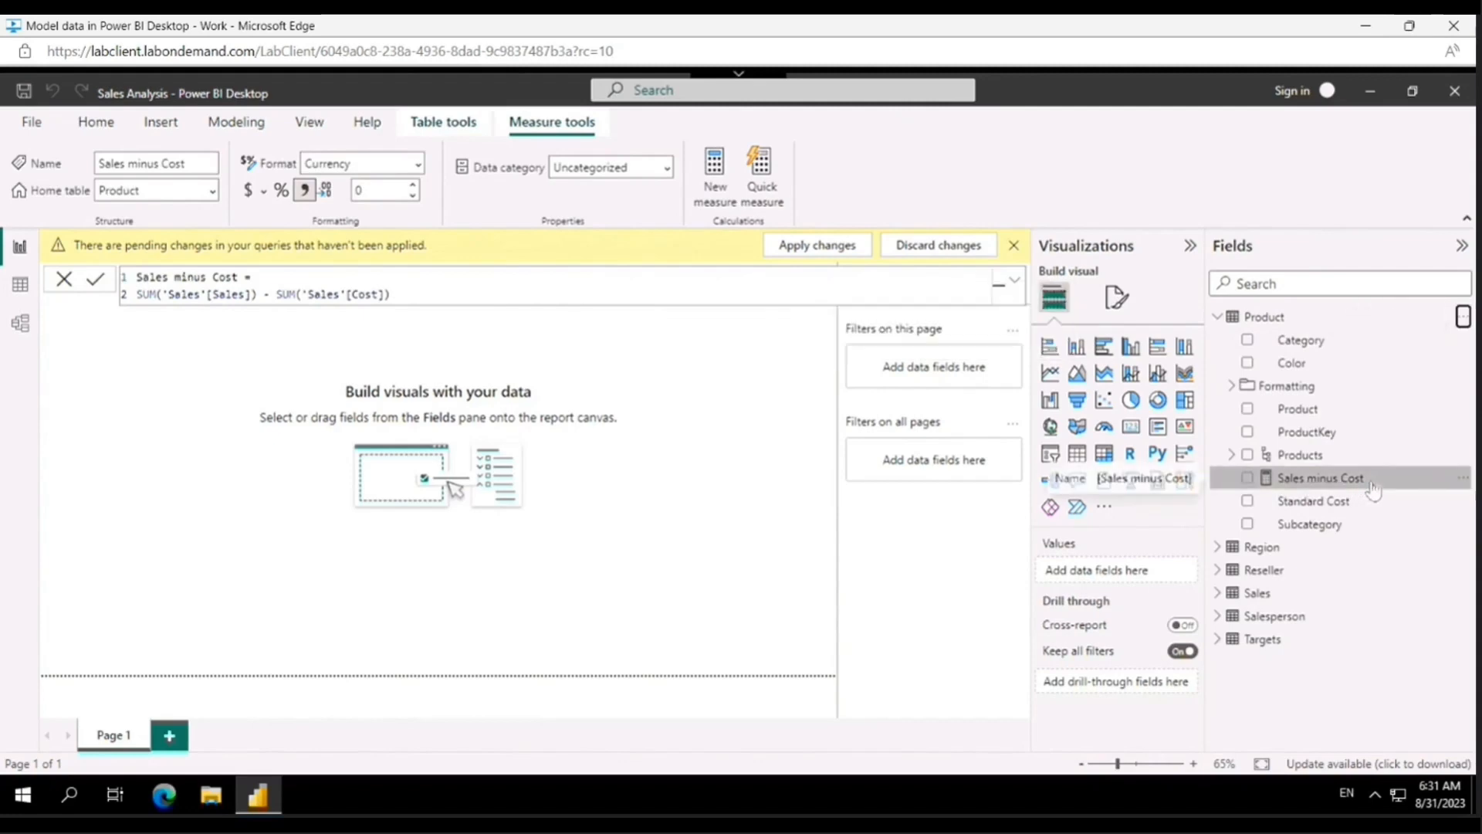
click(1017, 287)
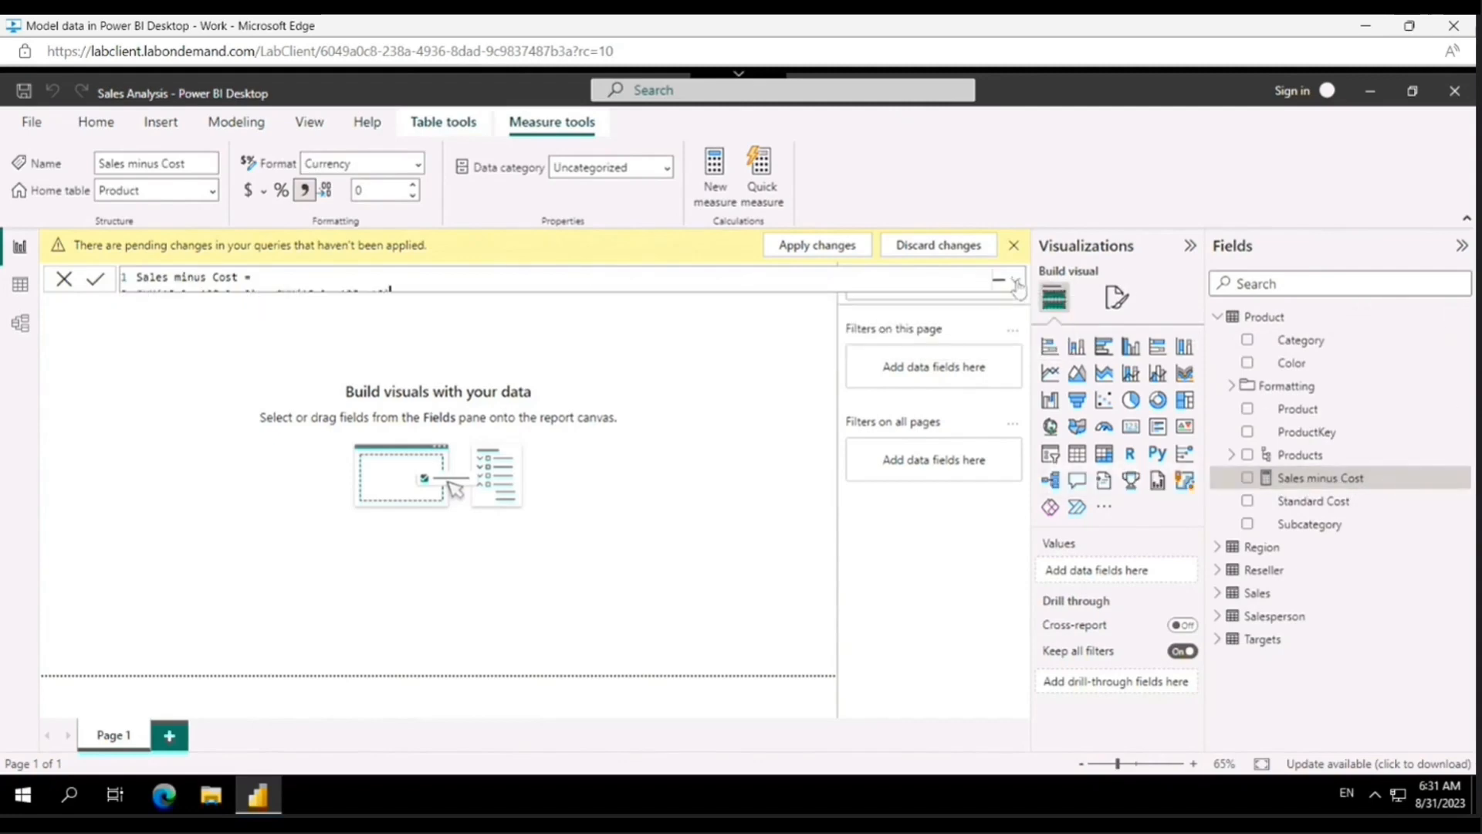
Show the full formula of the Sales minus Cost measure and rename the measure to Profit
click(1018, 288)
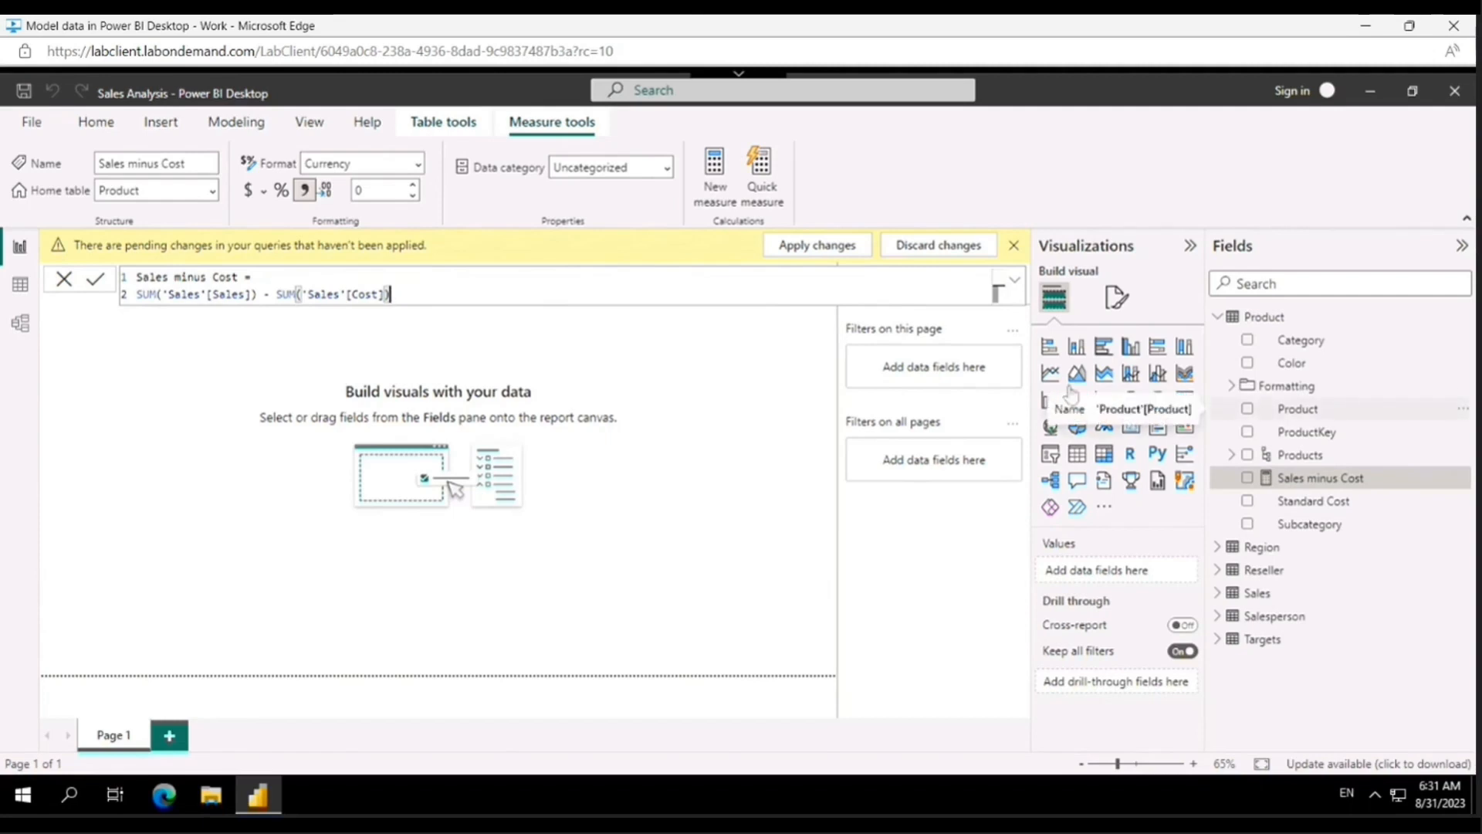
double_click(1329, 479)
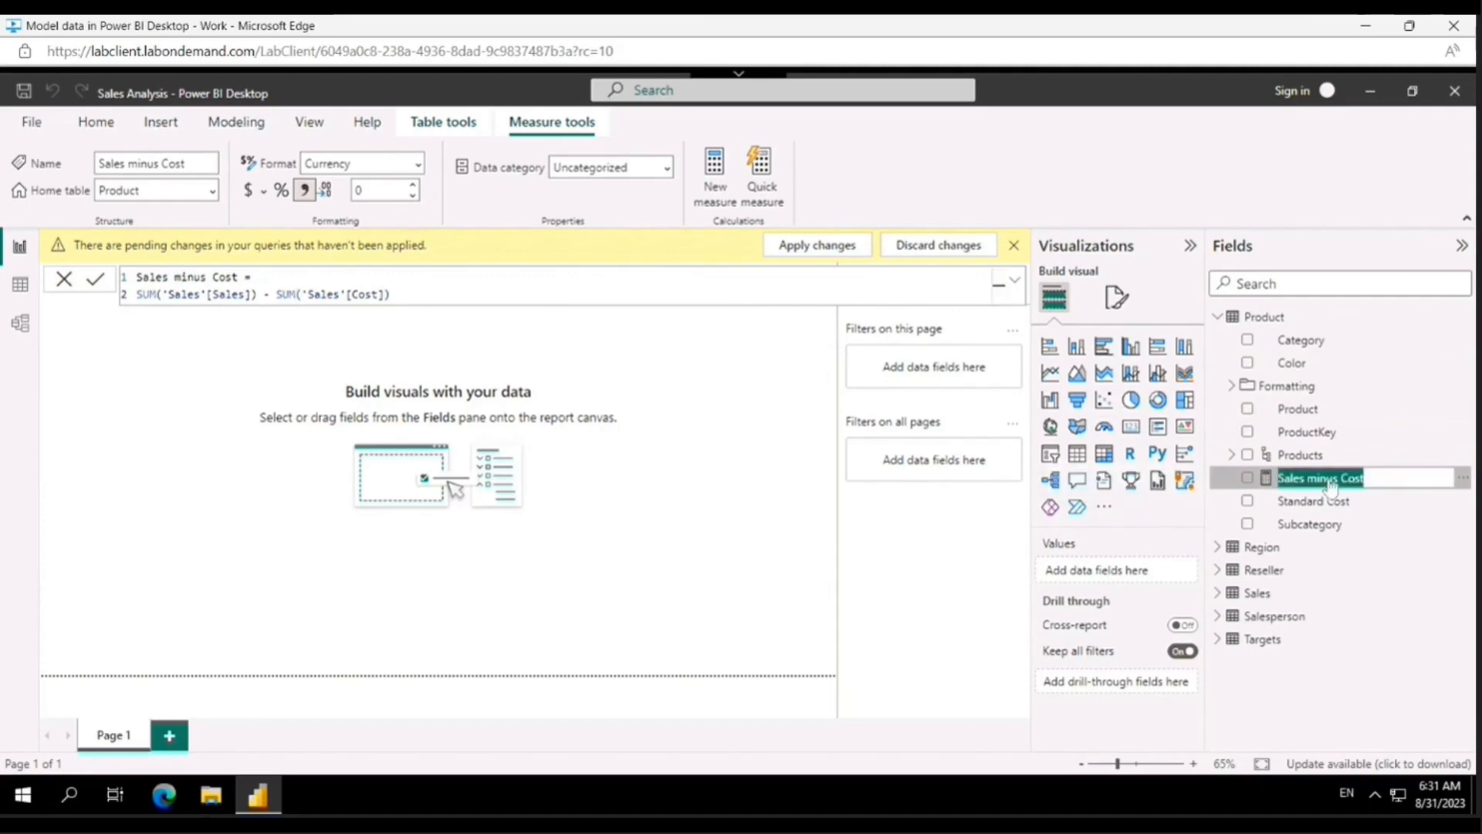
text(Prof)
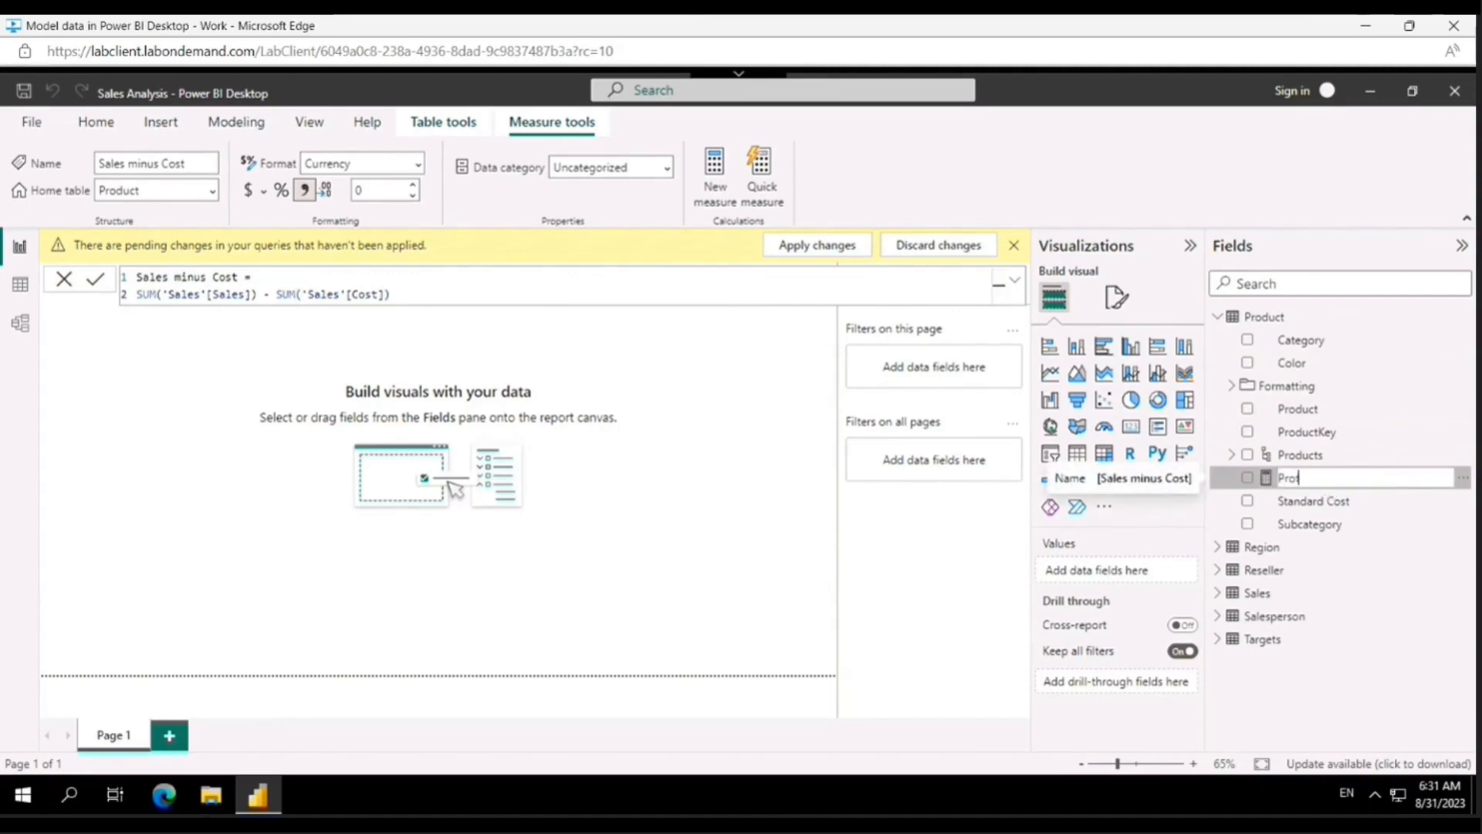
text(it)
key(Return)
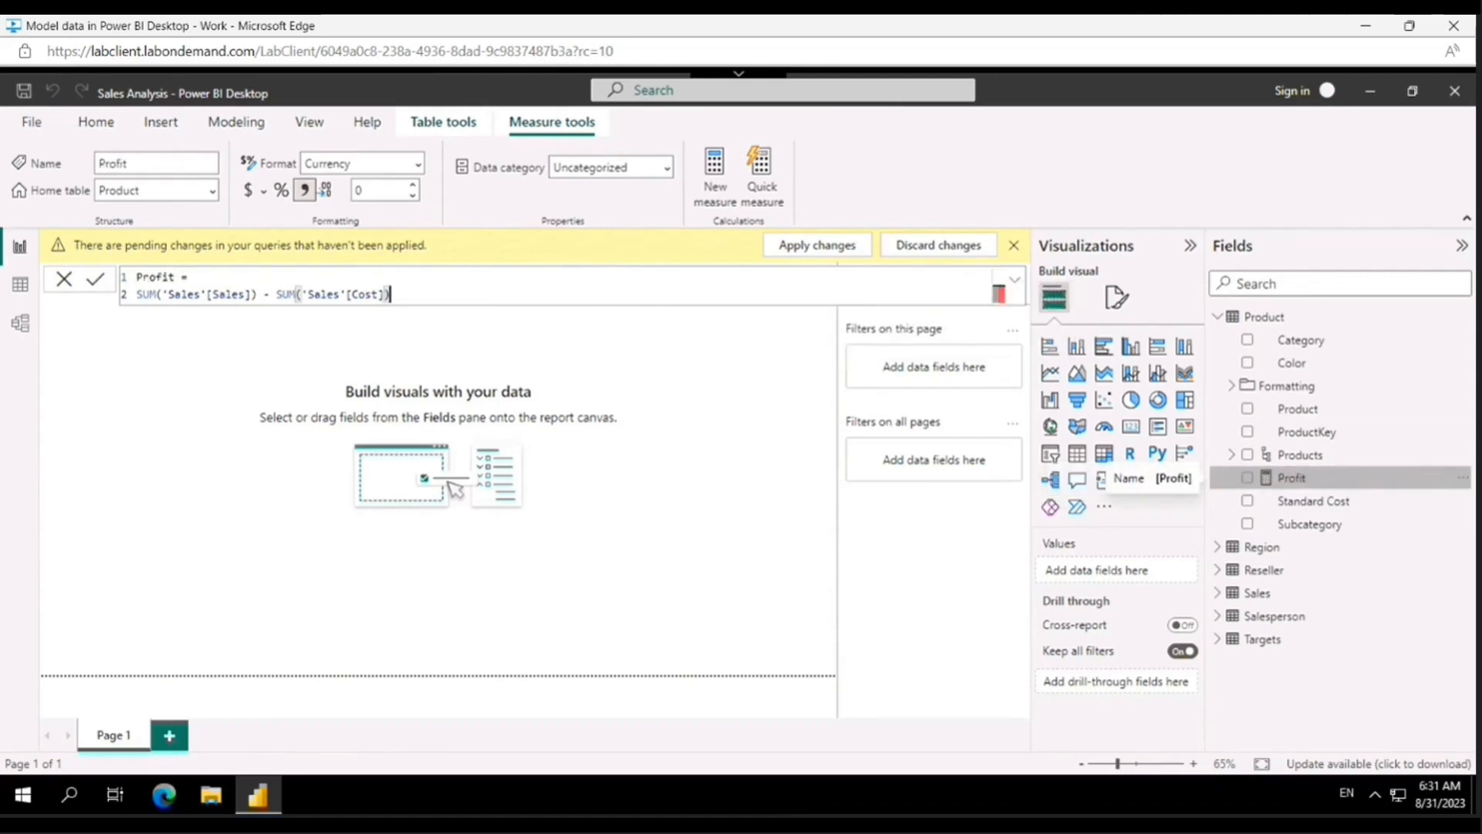
right_click(1302, 482)
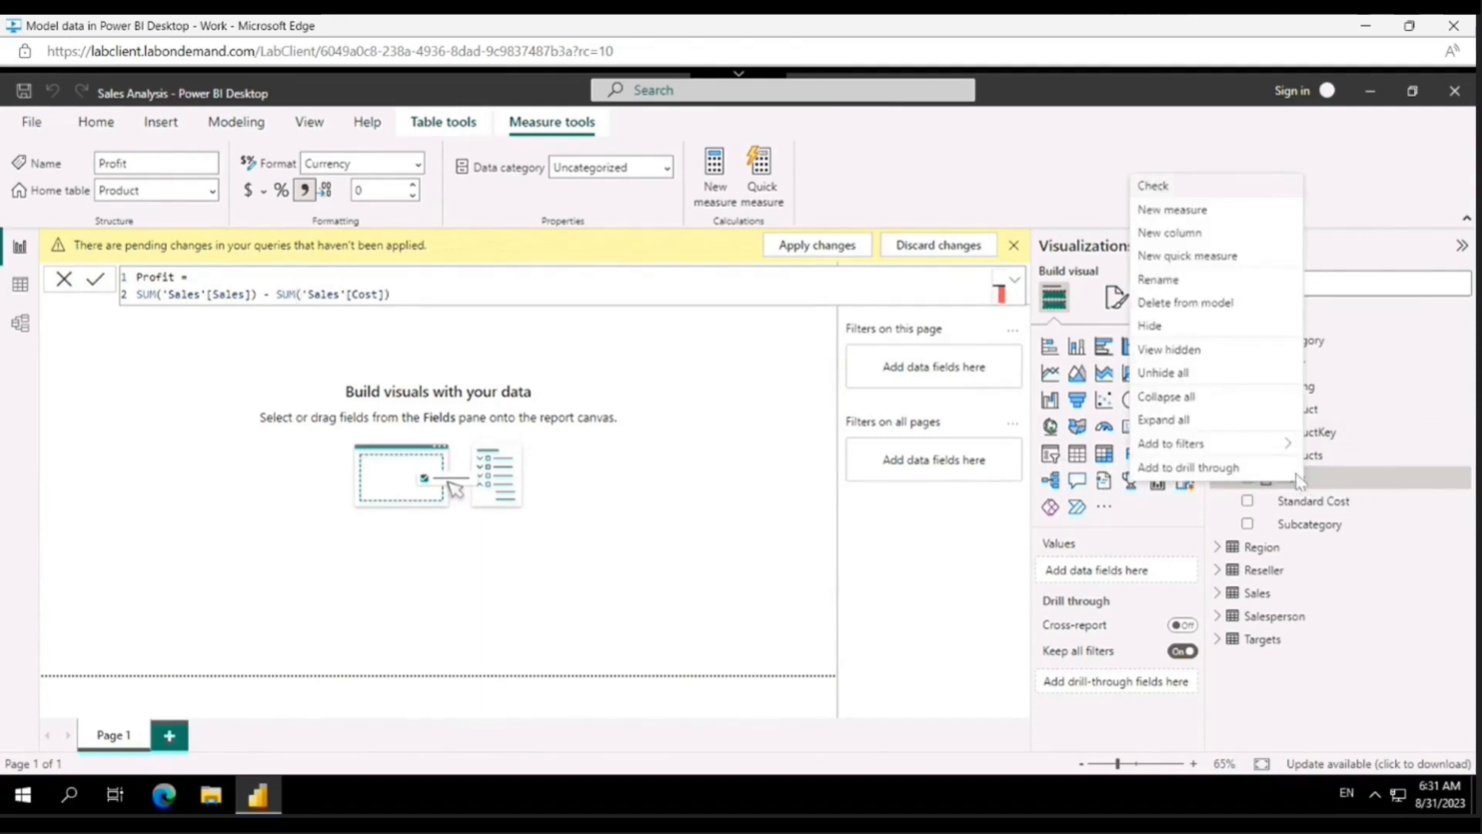
click(1337, 220)
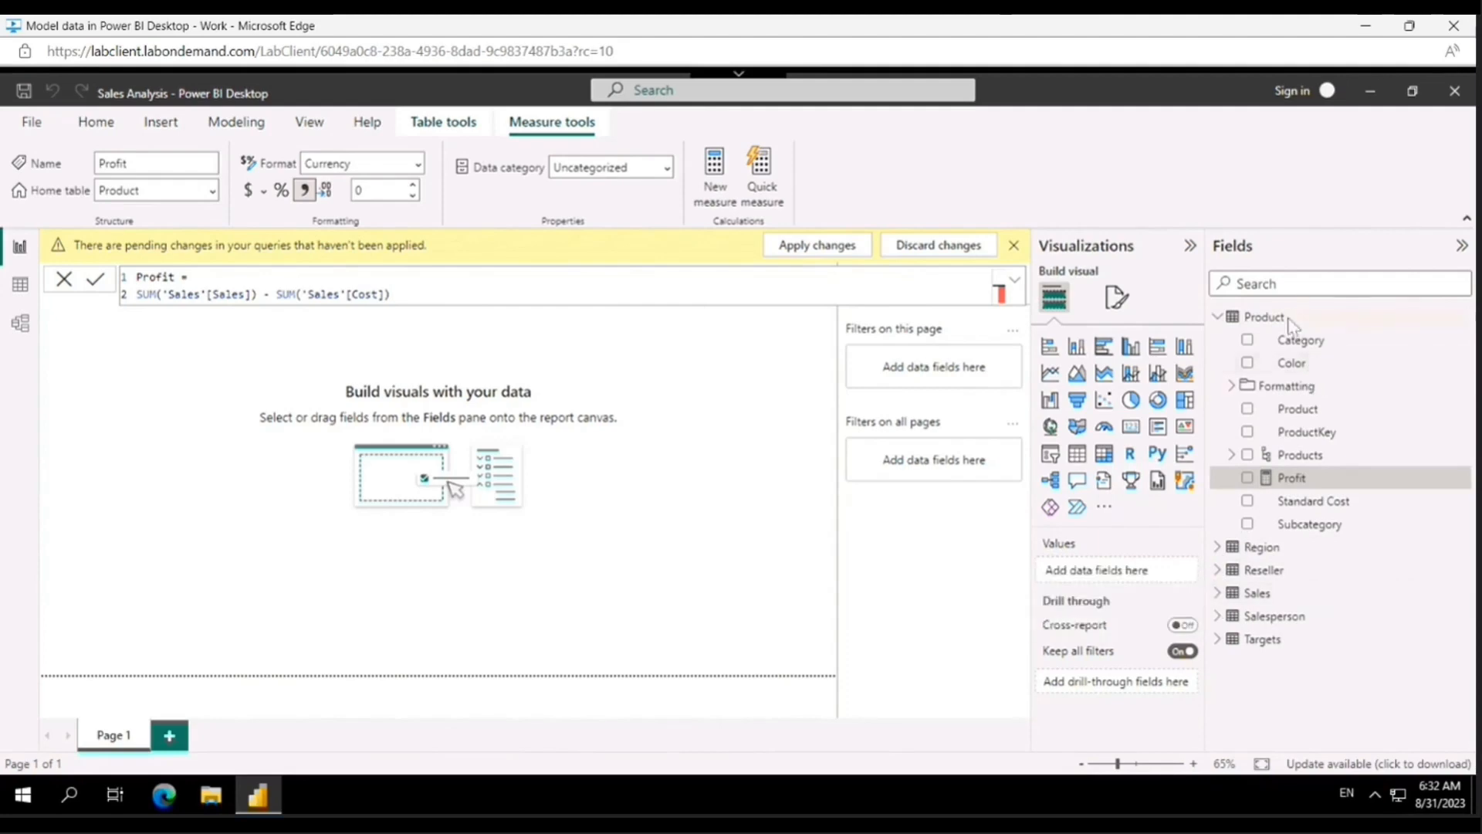
right_click(1469, 323)
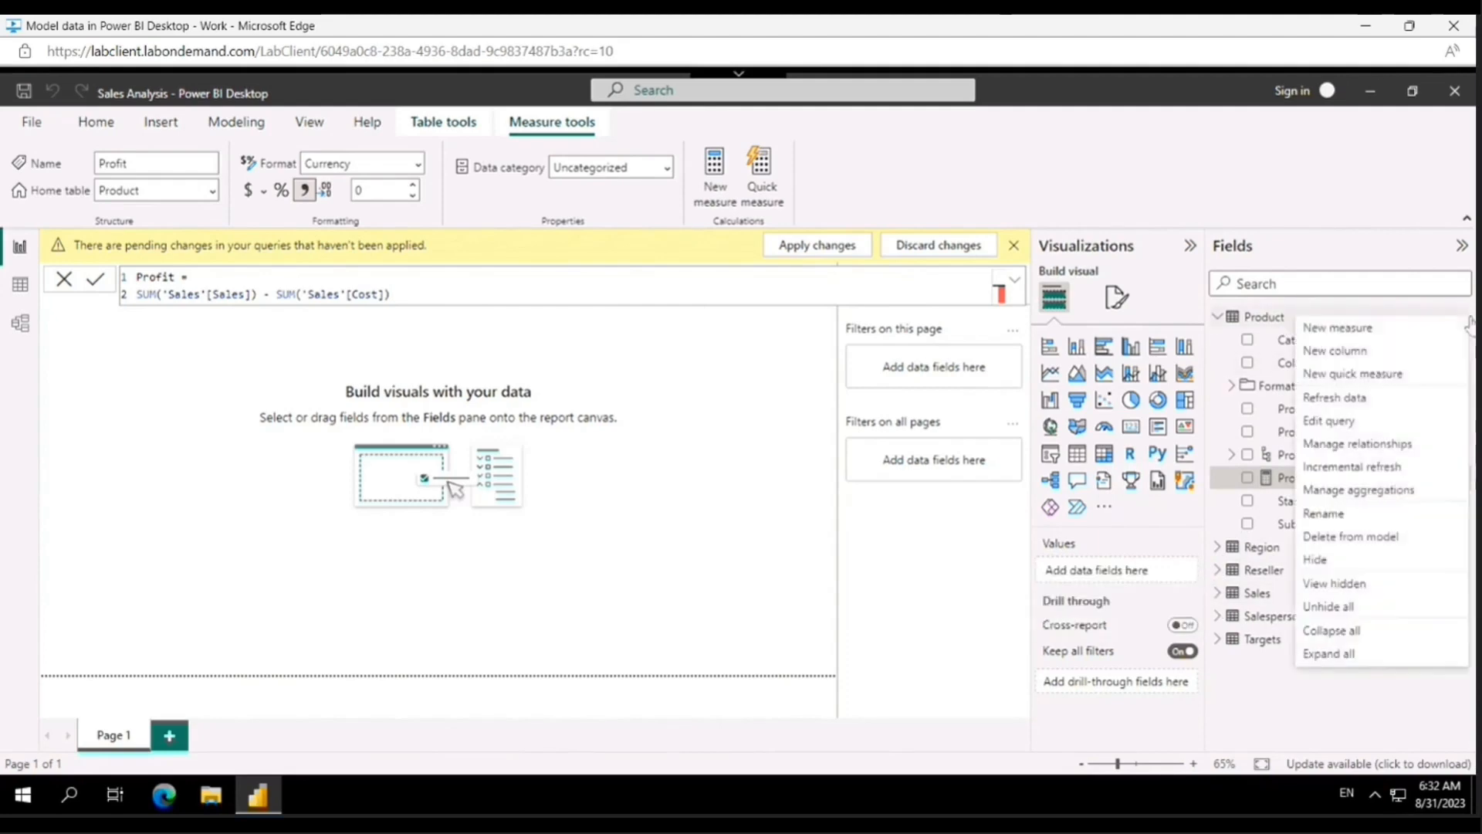
right_click(1274, 323)
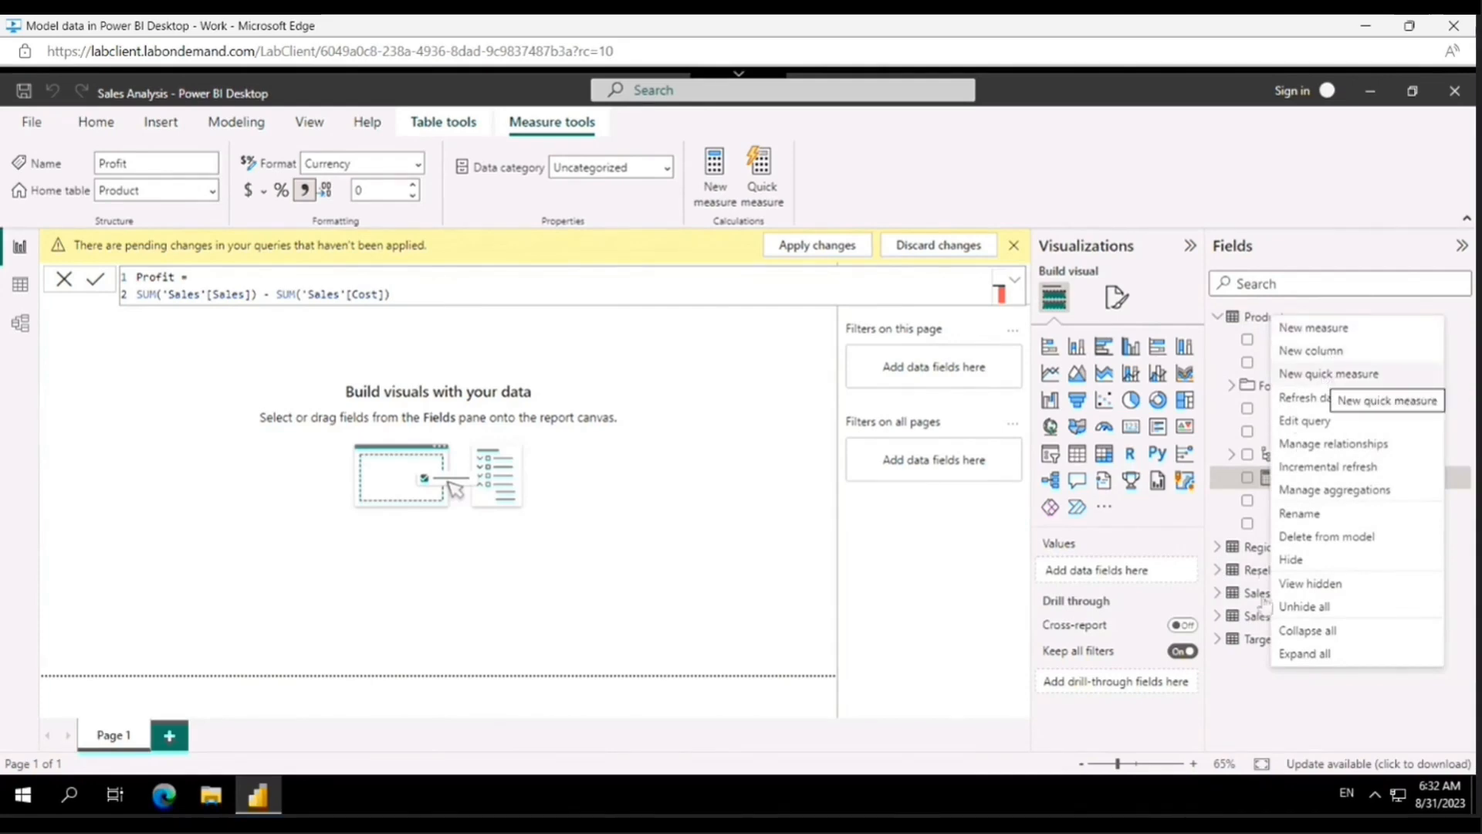
click(1308, 720)
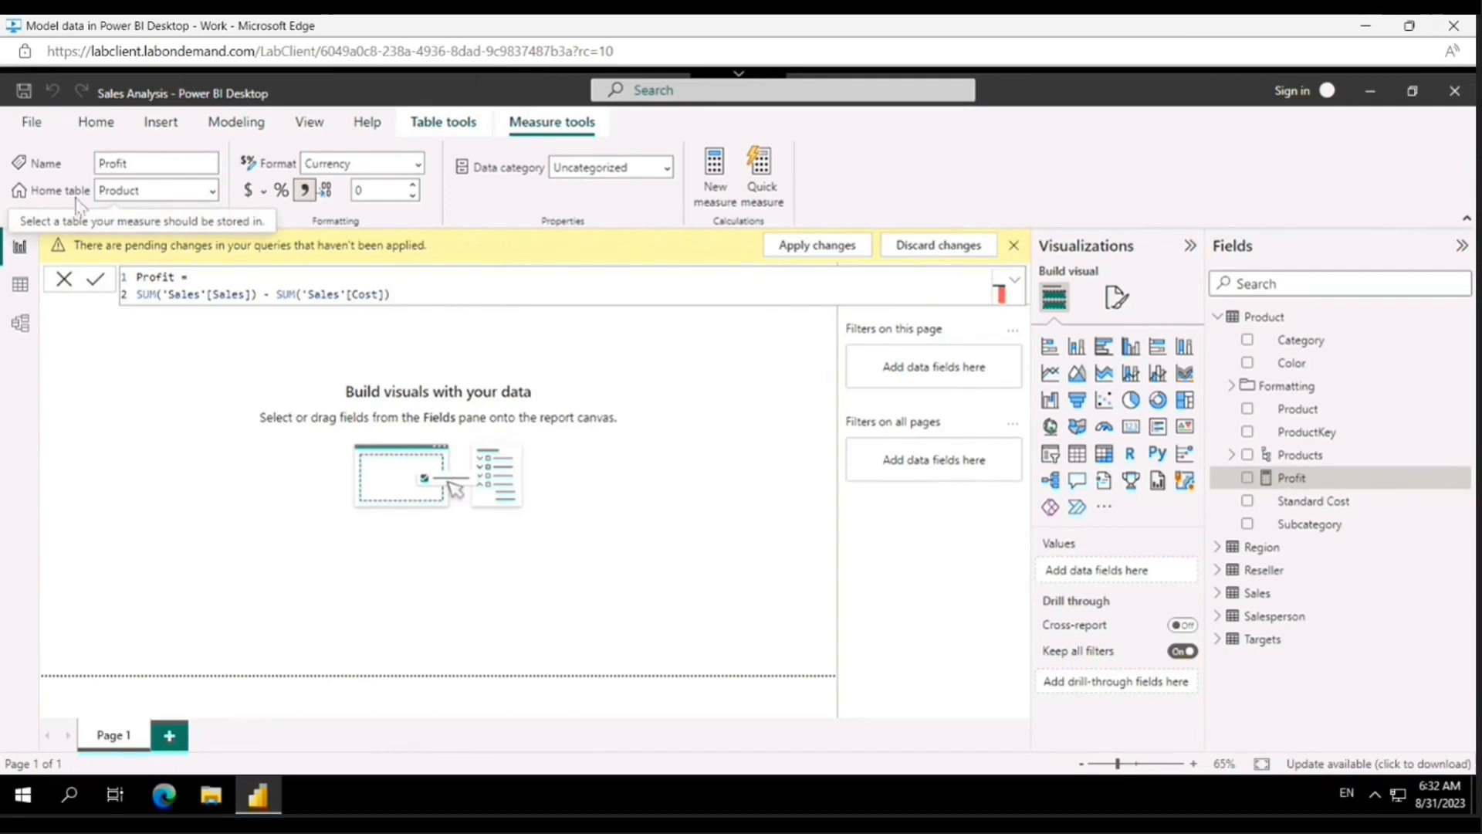
Change the home table of the Profit measure to Sales
click(213, 191)
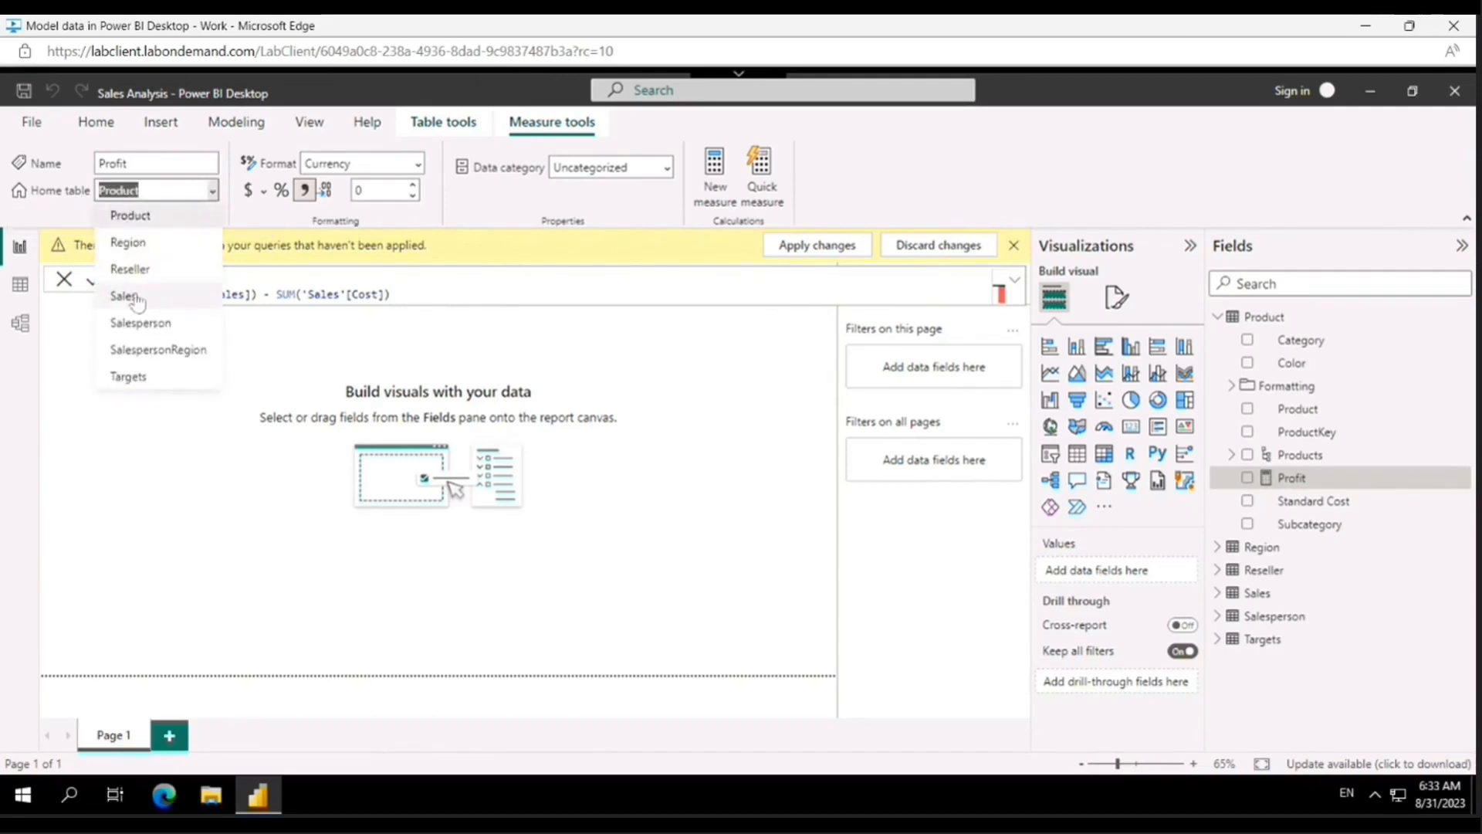
click(135, 299)
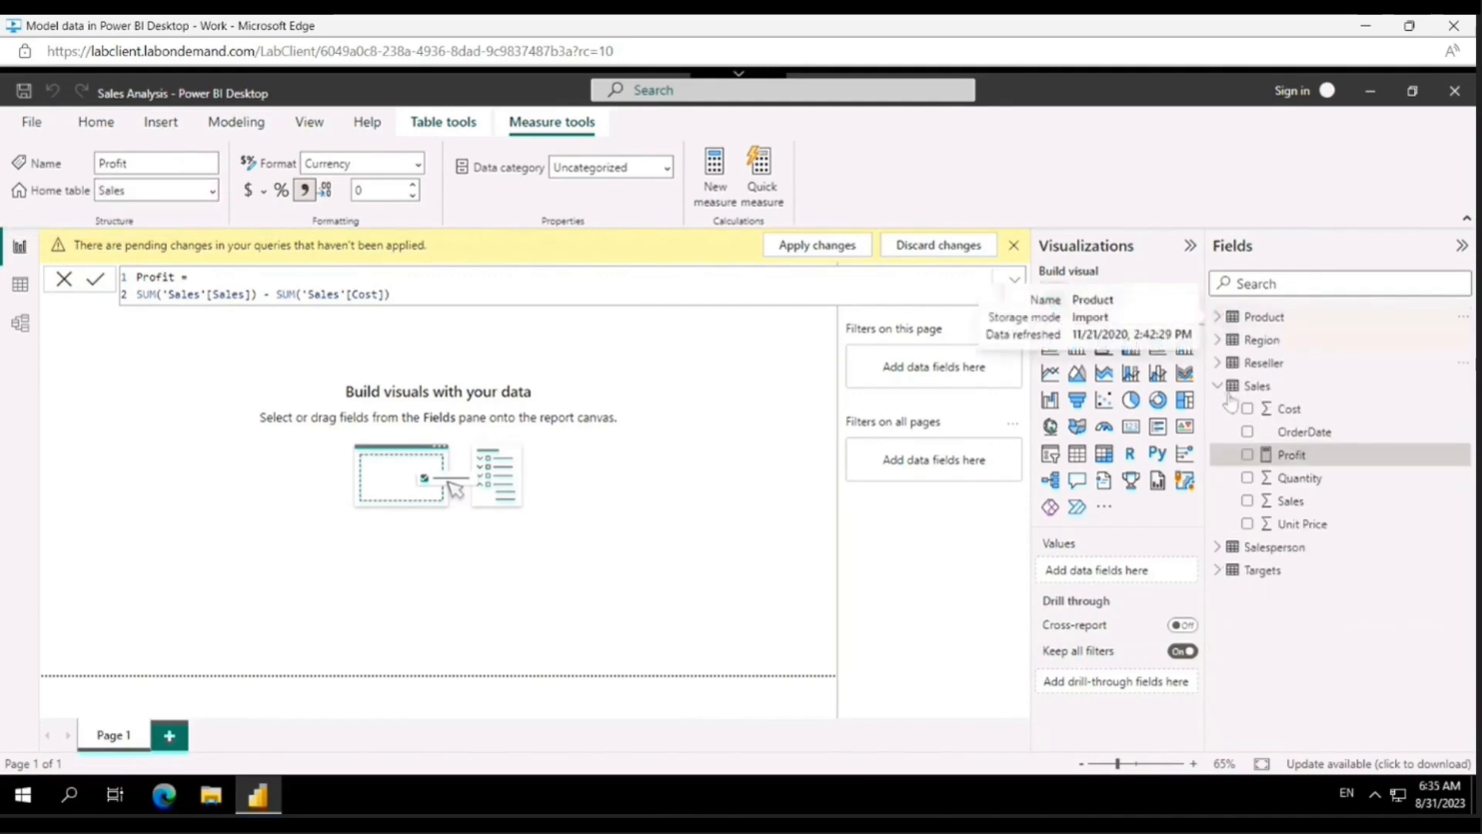
Create a Division quick measure in the Sales table with Profit as numerator and Sum of Sales as denominator
click(1462, 388)
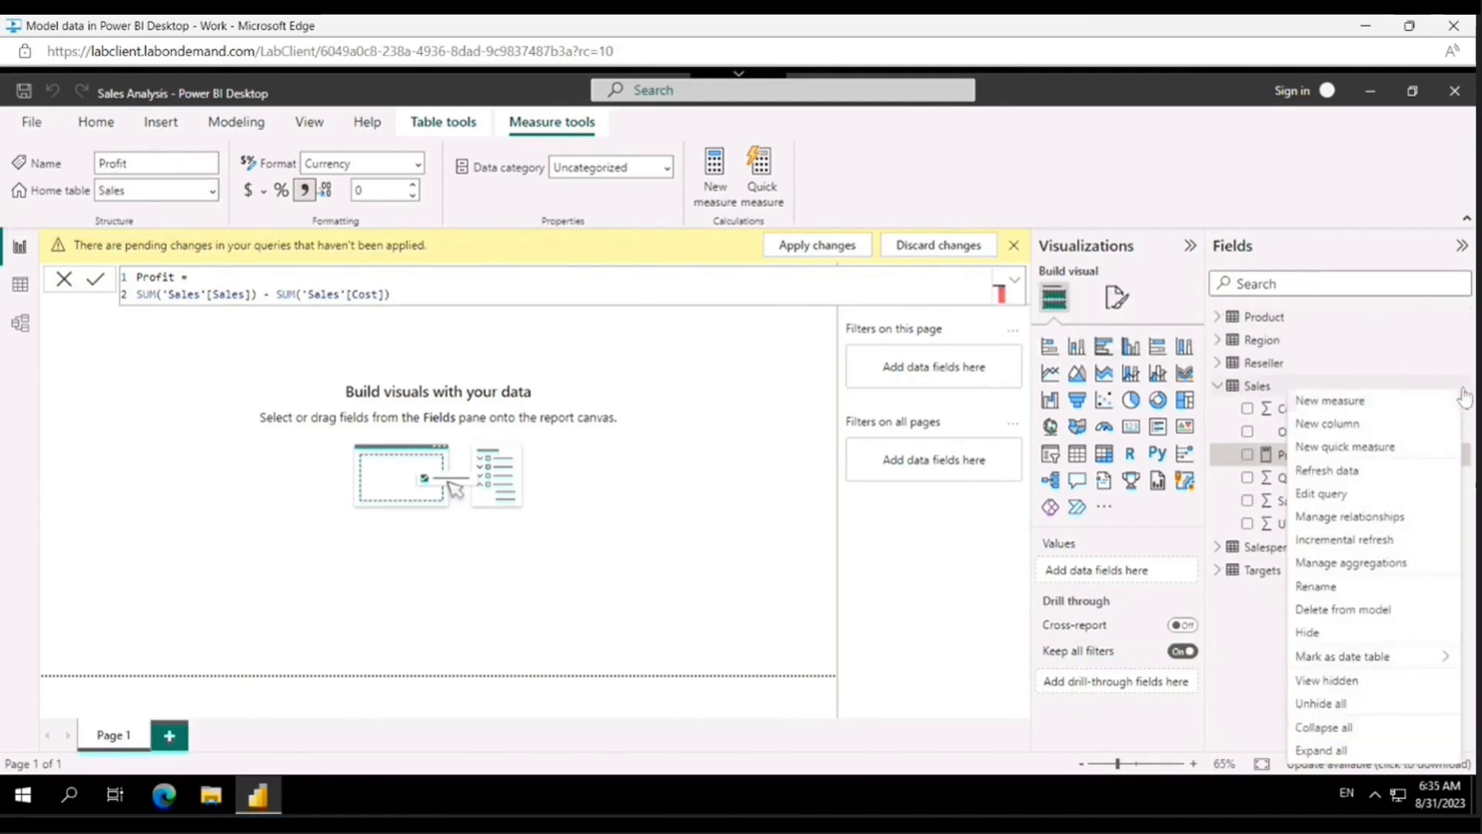
click(1387, 454)
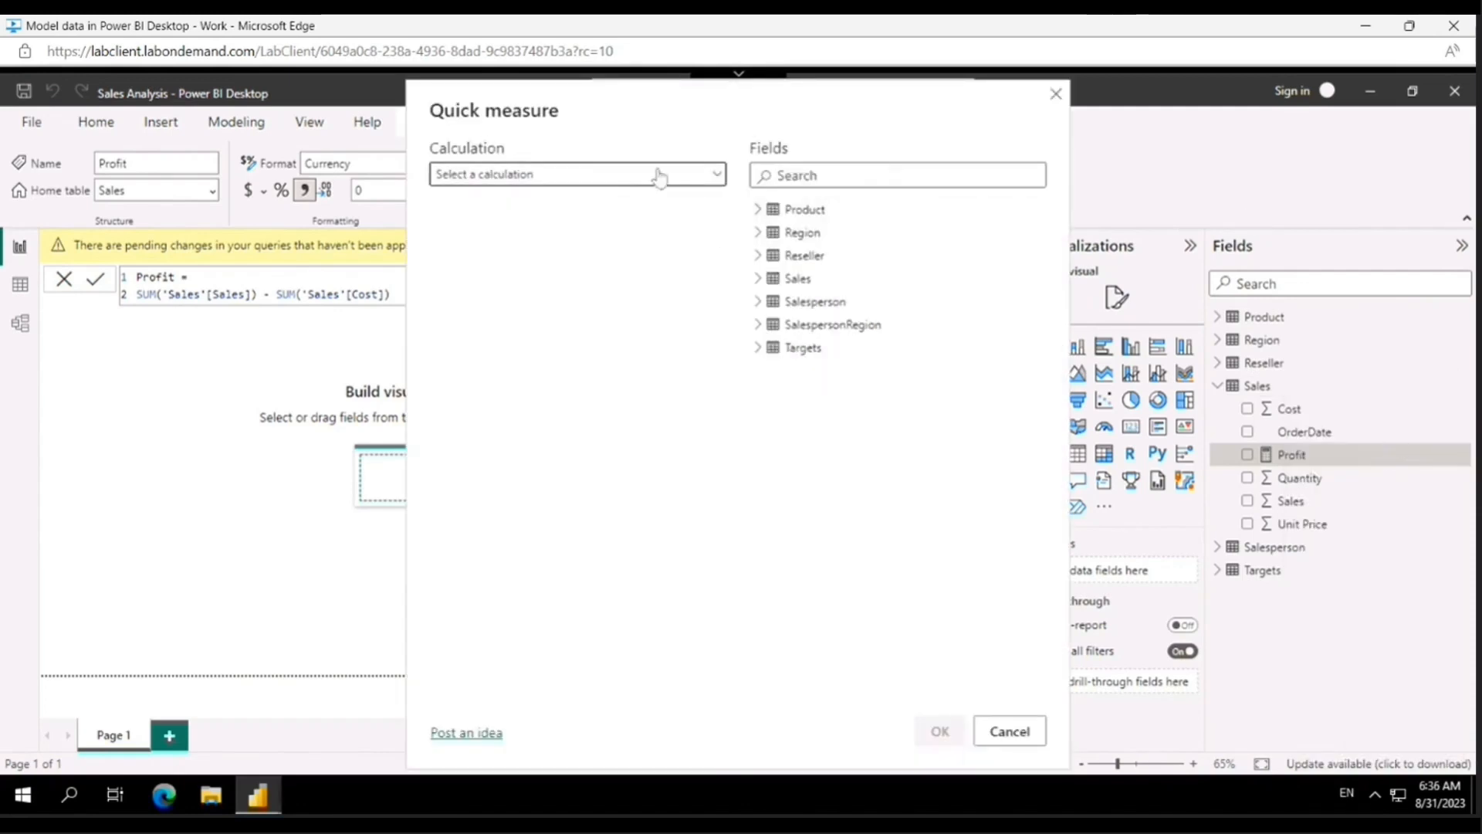
click(716, 176)
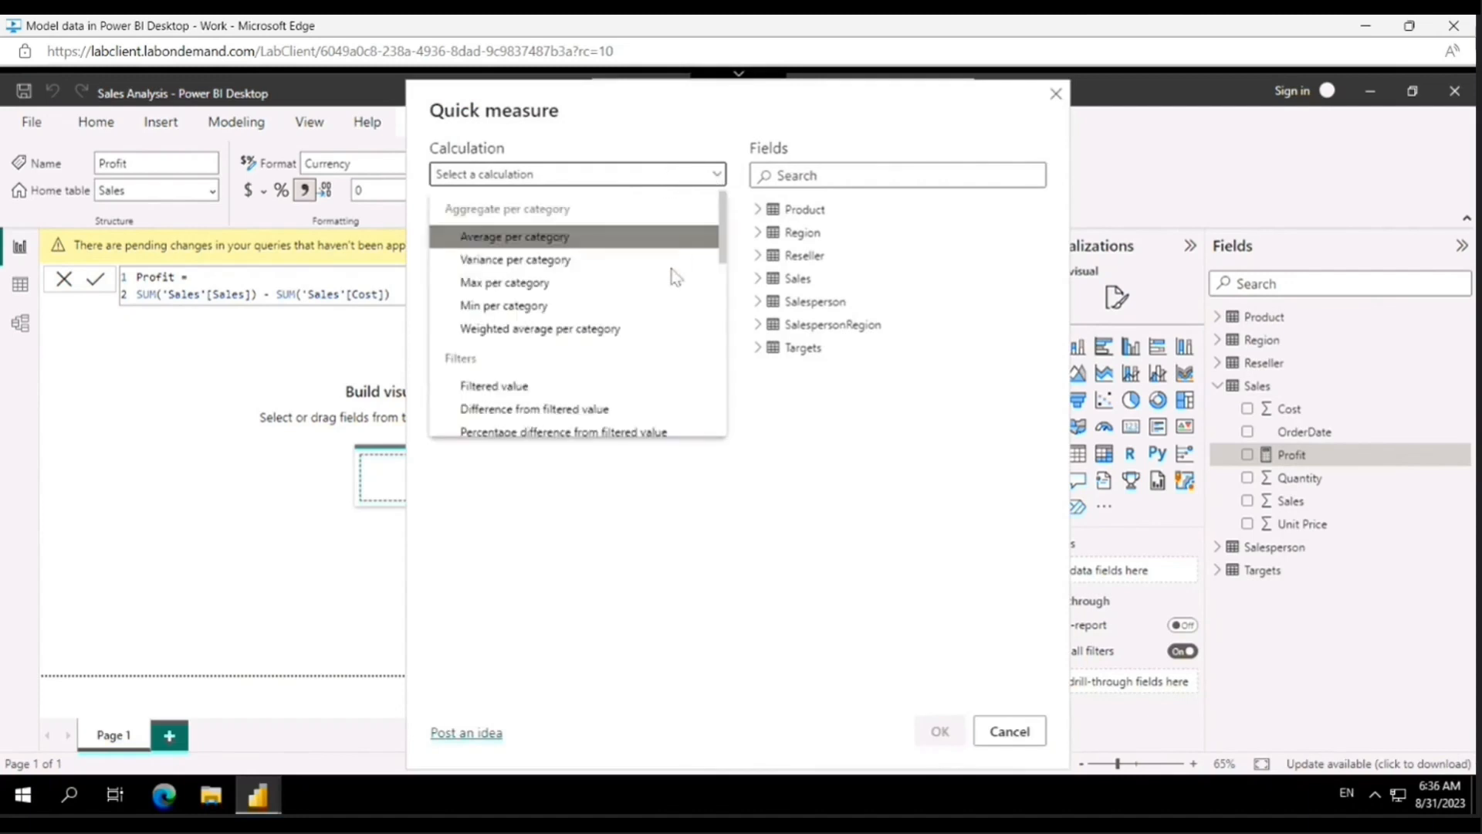
scroll(671, 275, down, 5)
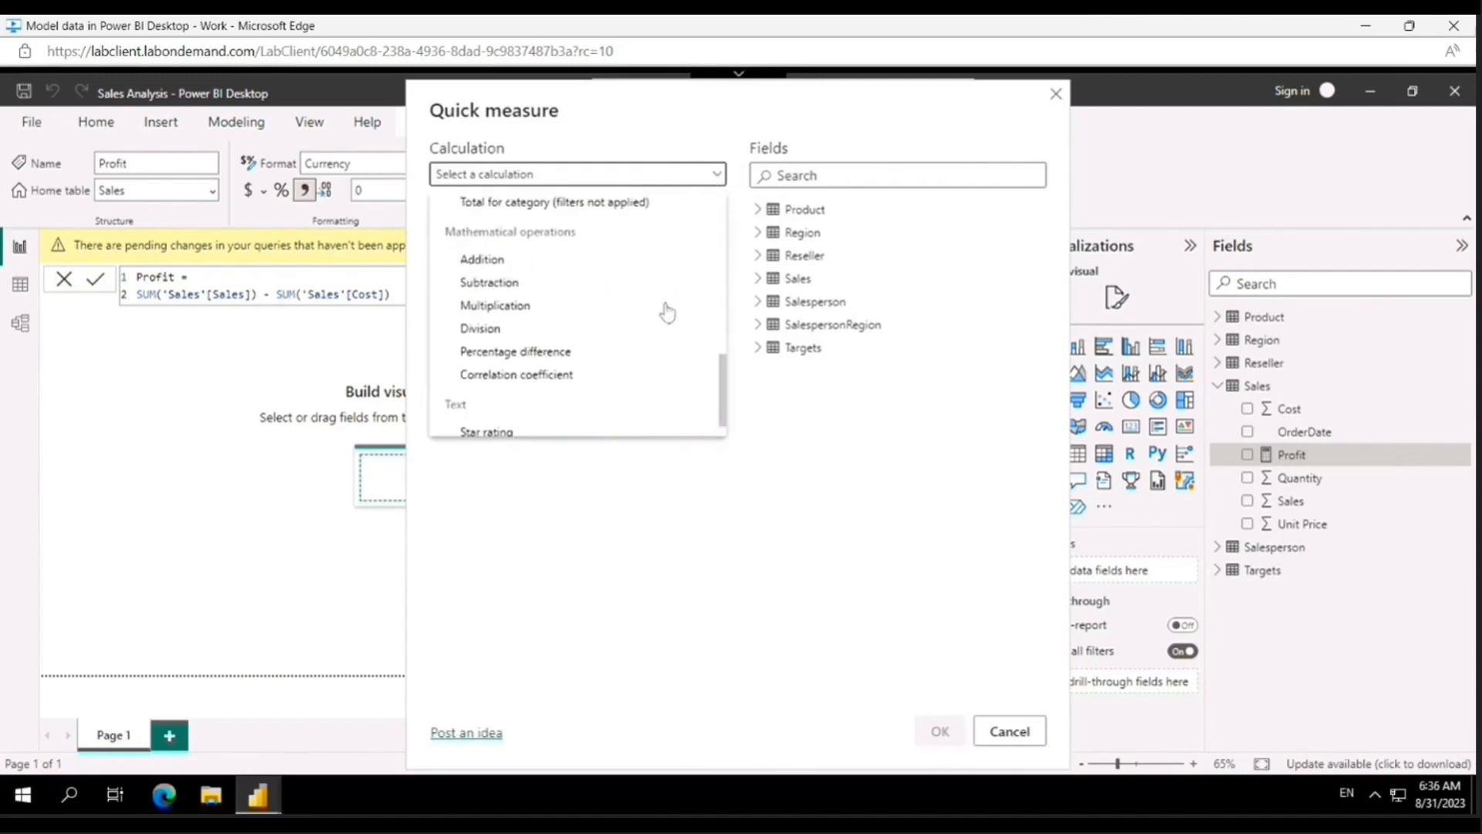
click(498, 330)
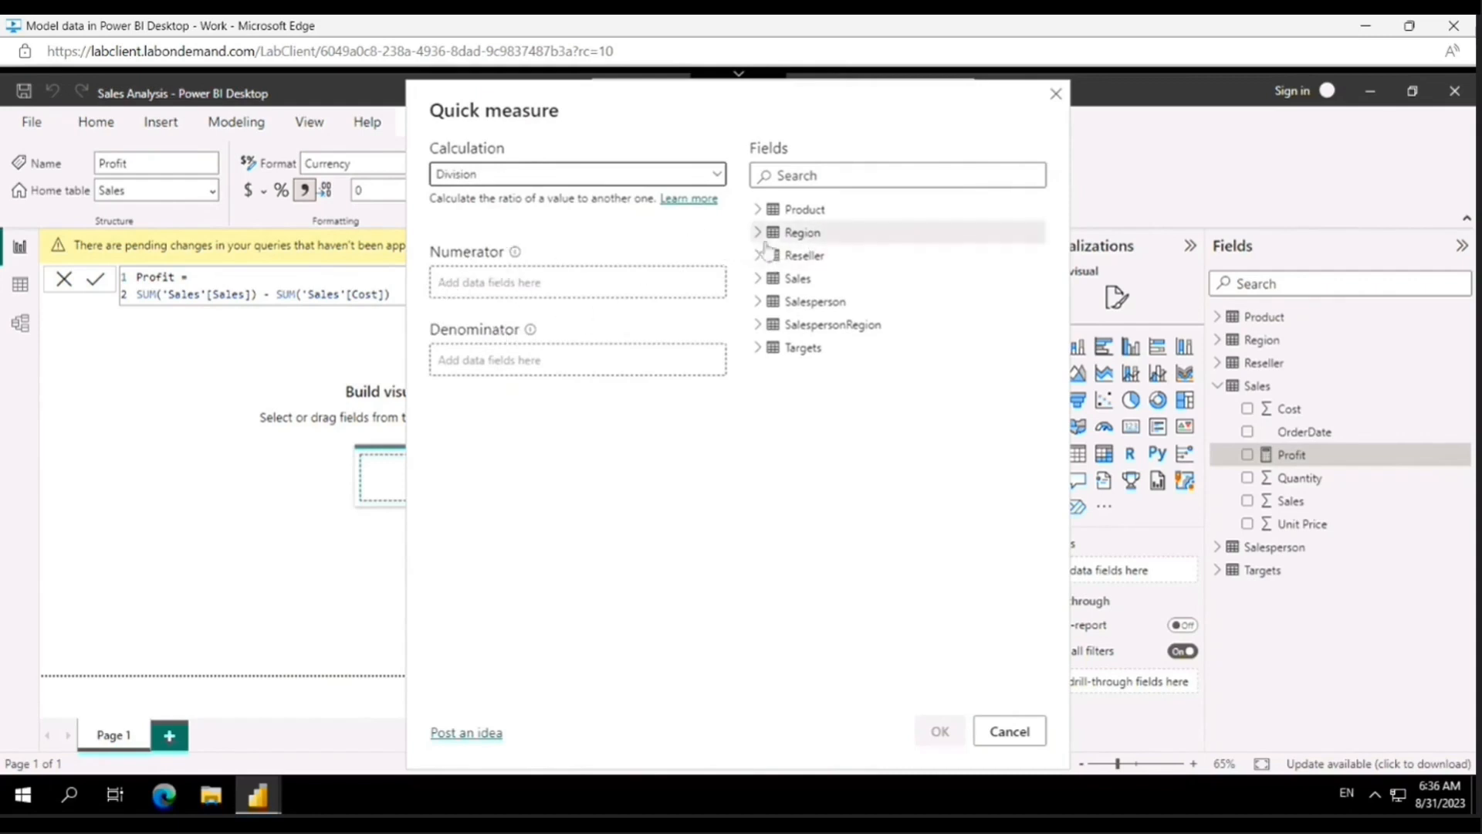
click(759, 278)
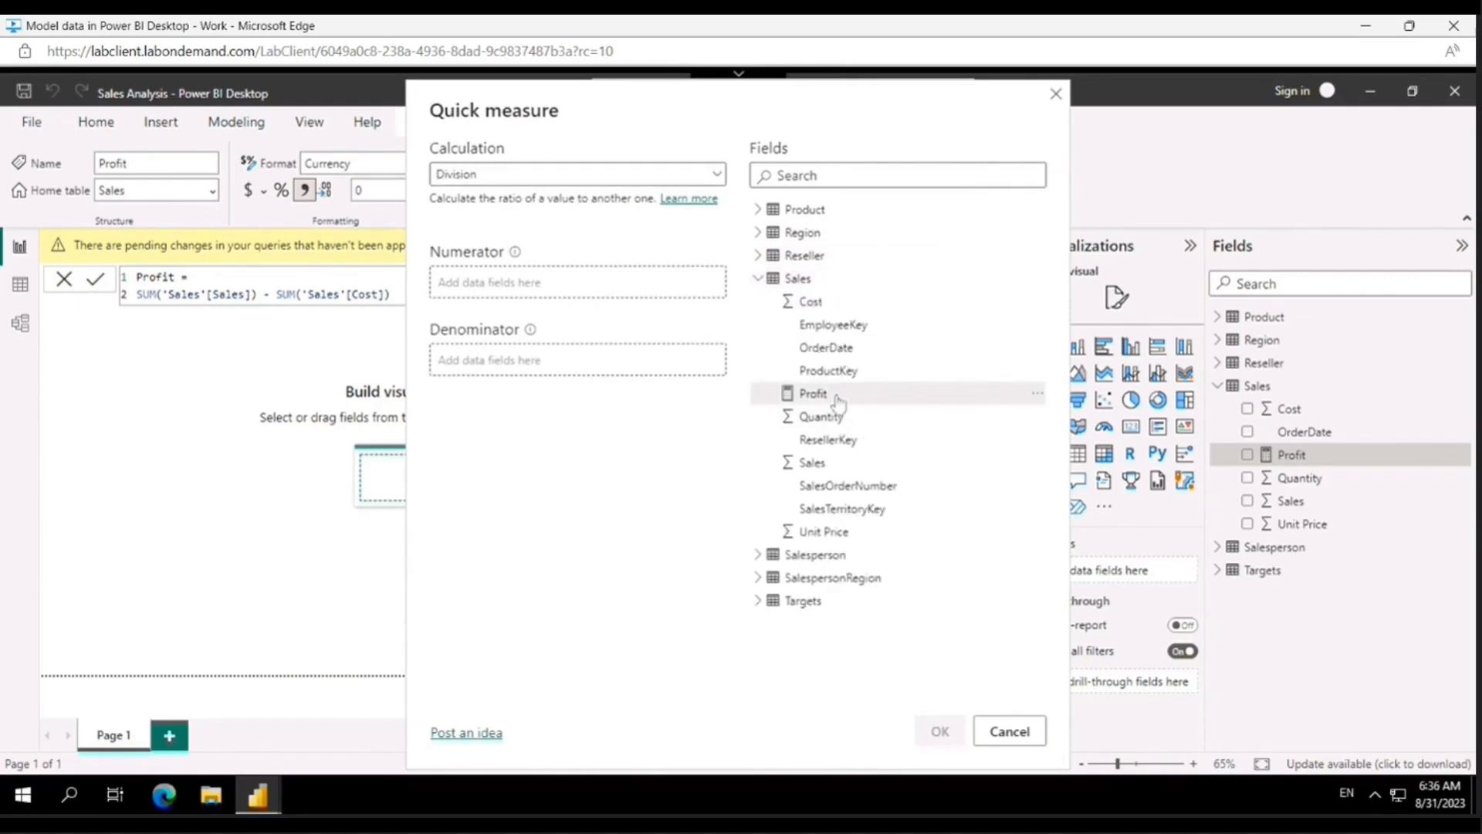
drag(833, 397, 517, 288)
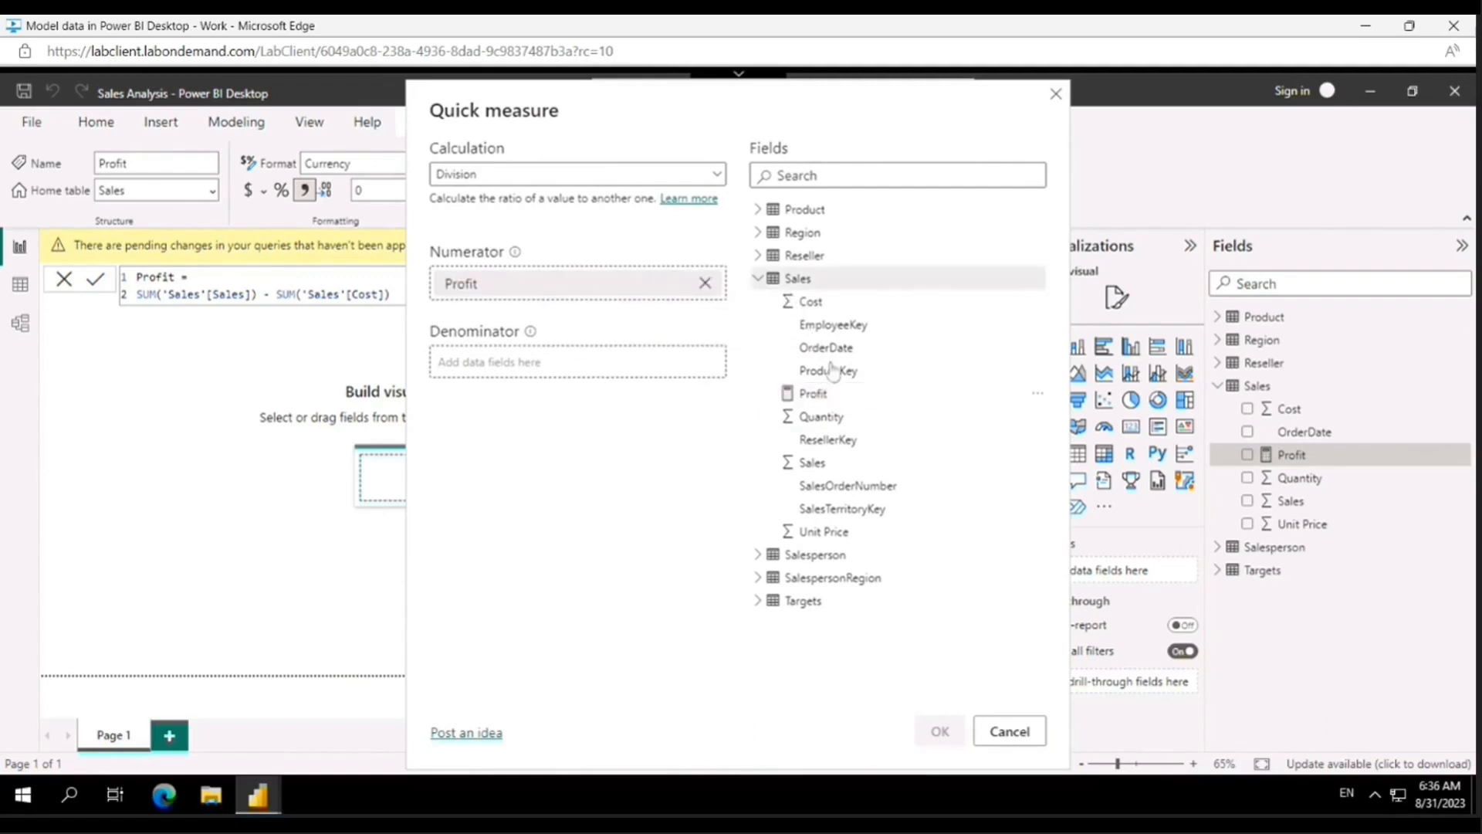
drag(635, 414, 552, 367)
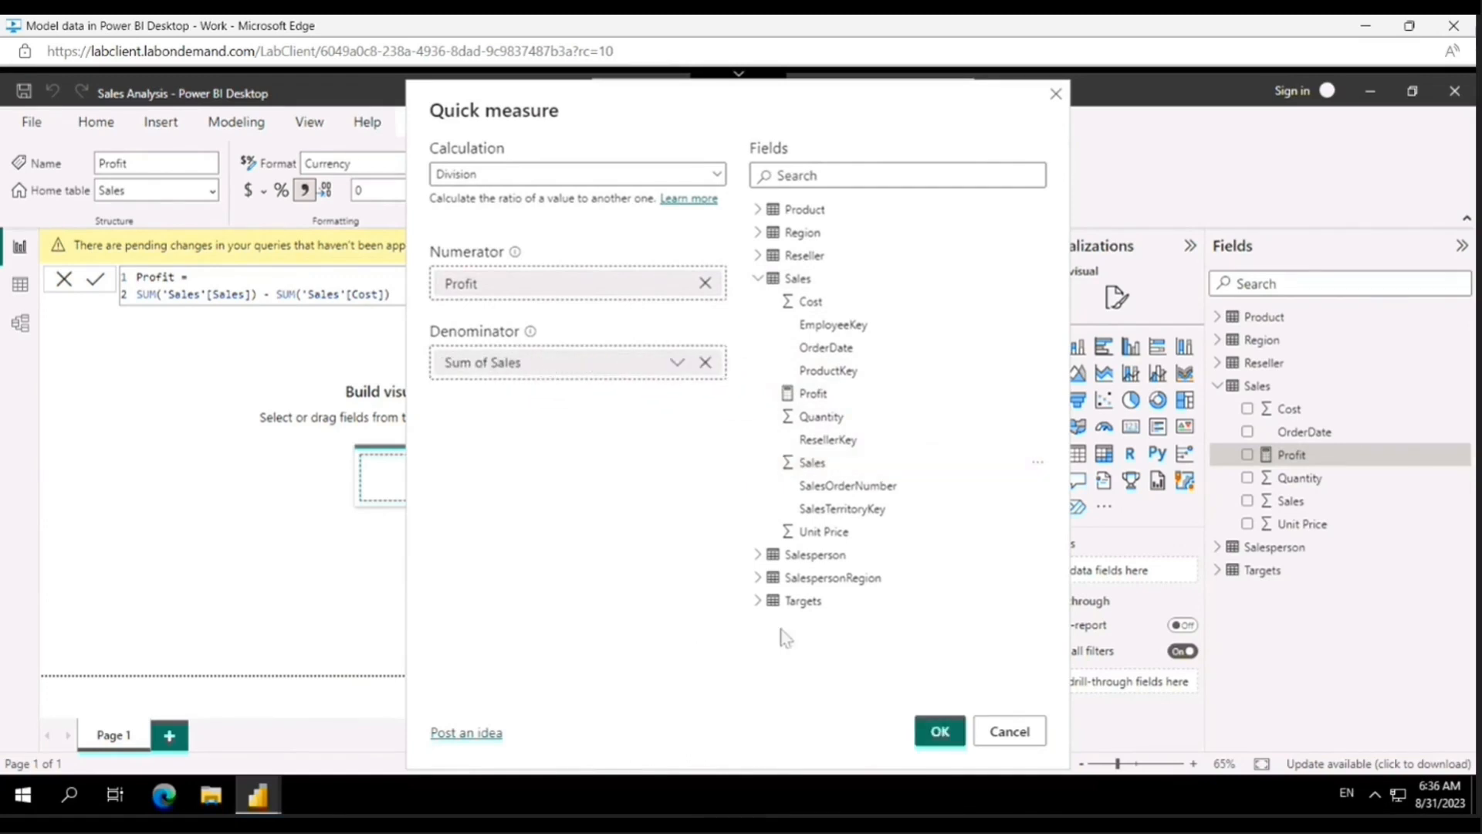
click(948, 735)
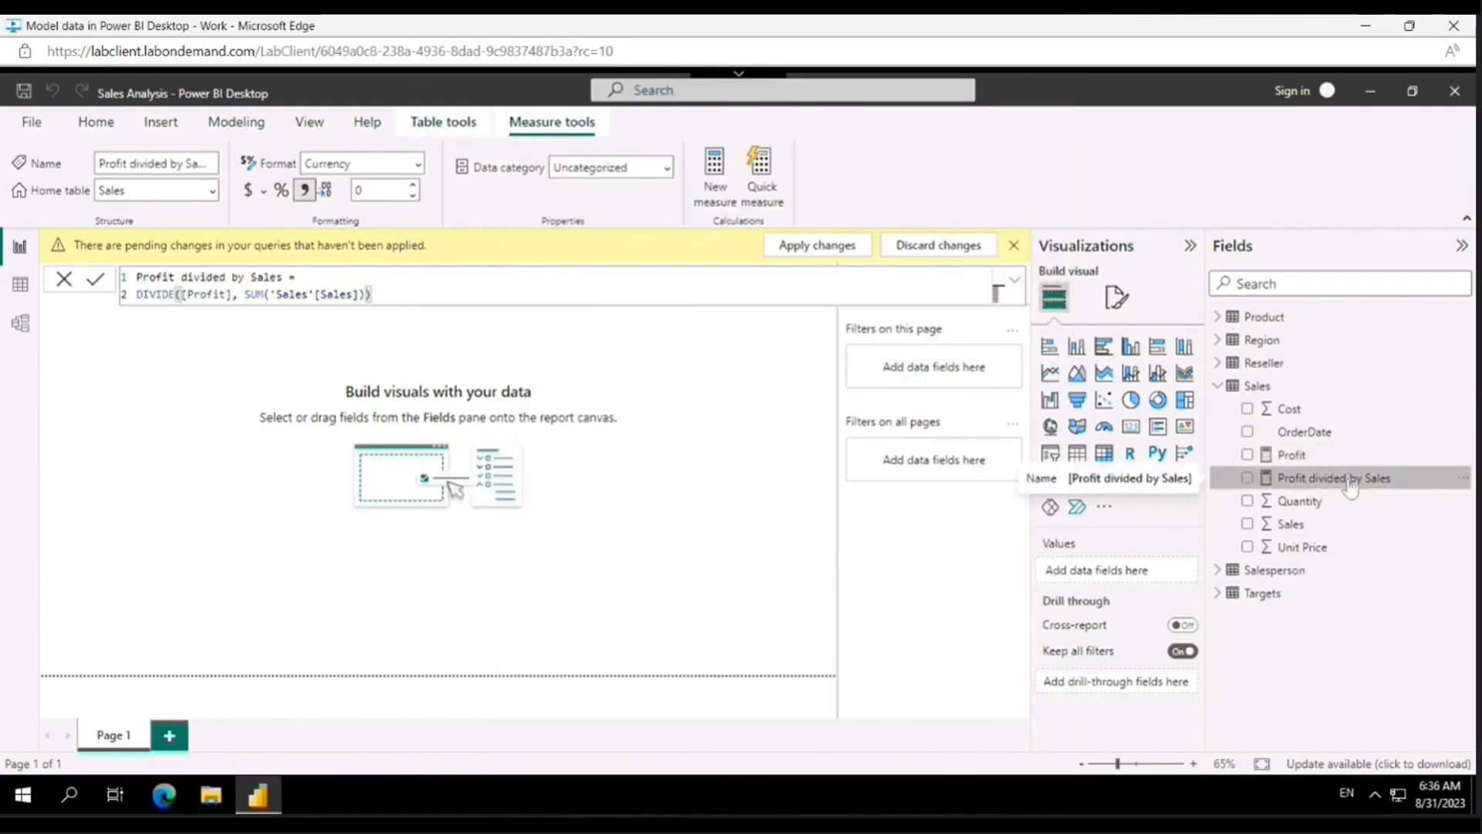
Rename the Profit divided by Sales measure to Profit Margin
right_click(1349, 486)
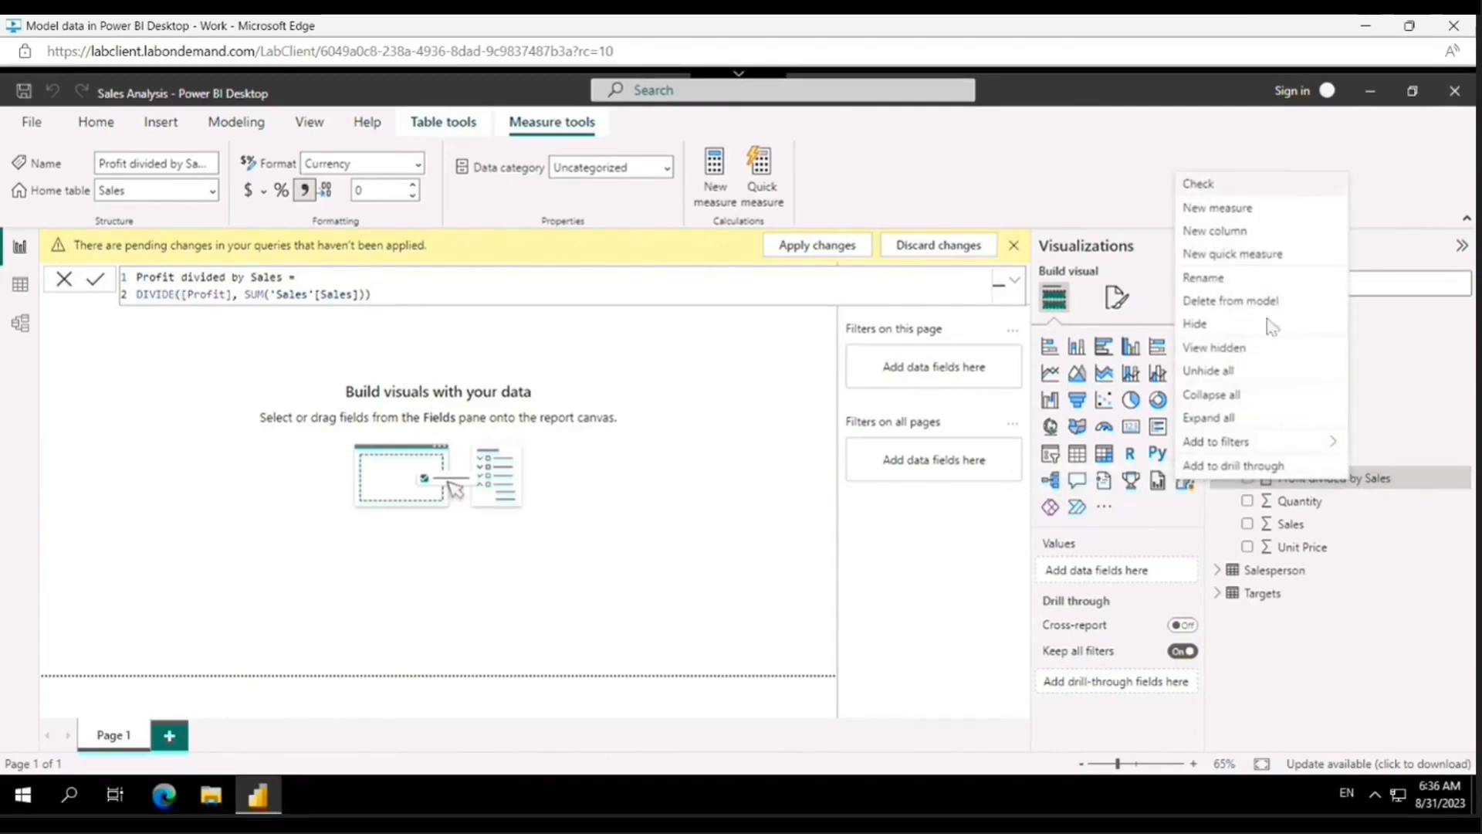
click(1217, 284)
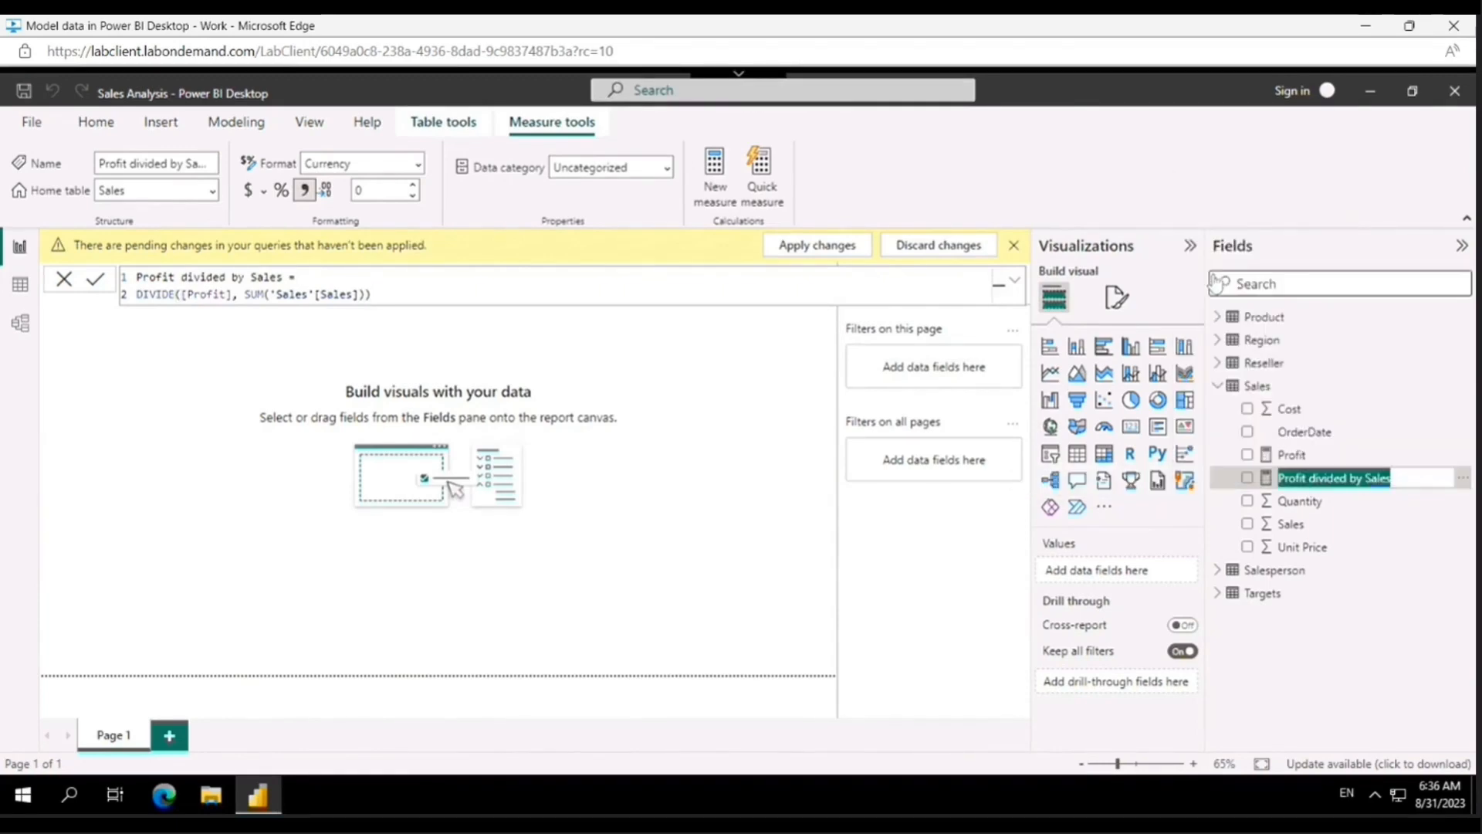
text(Profit Margin)
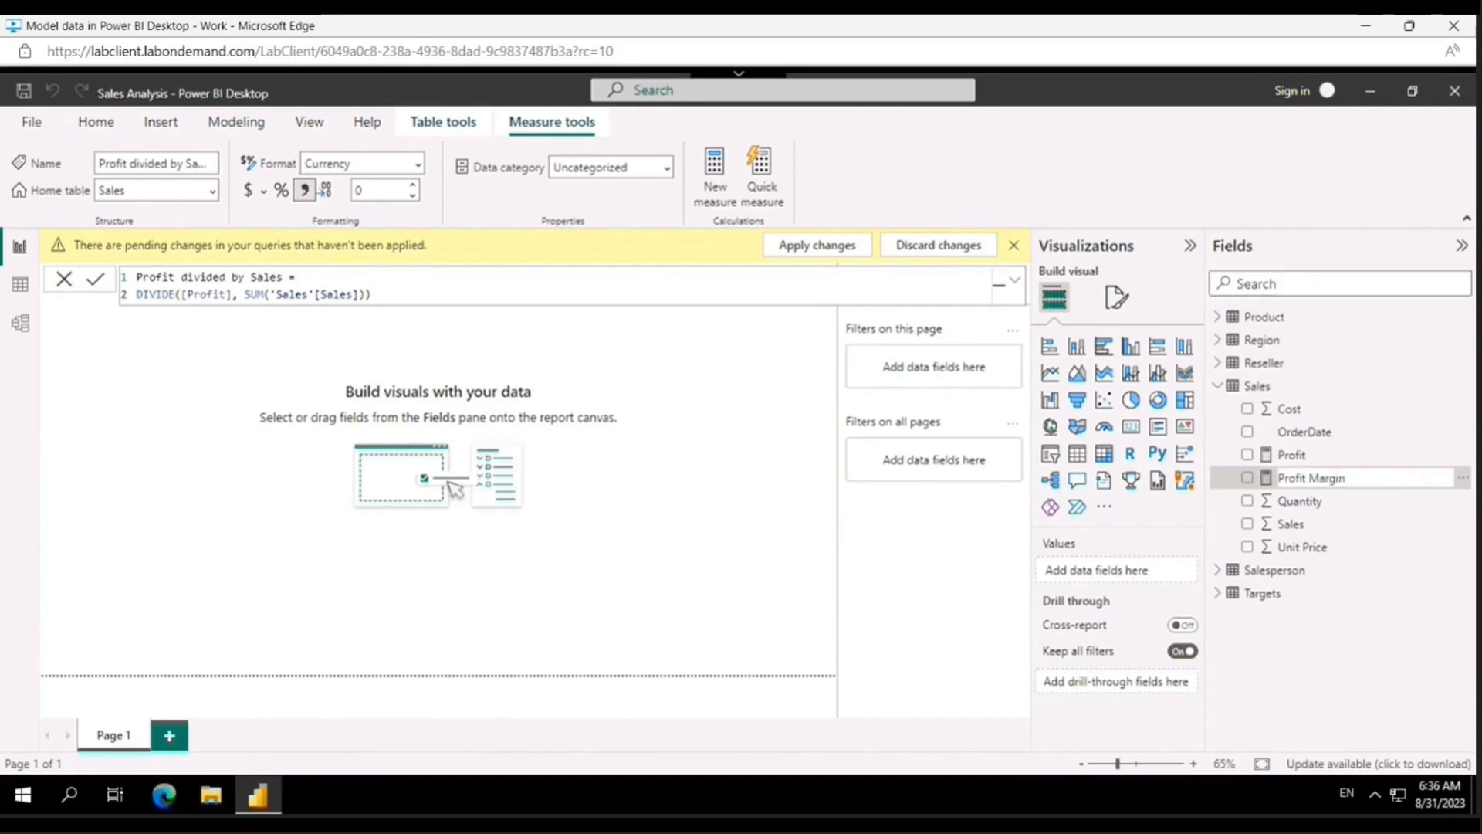
key(Return)
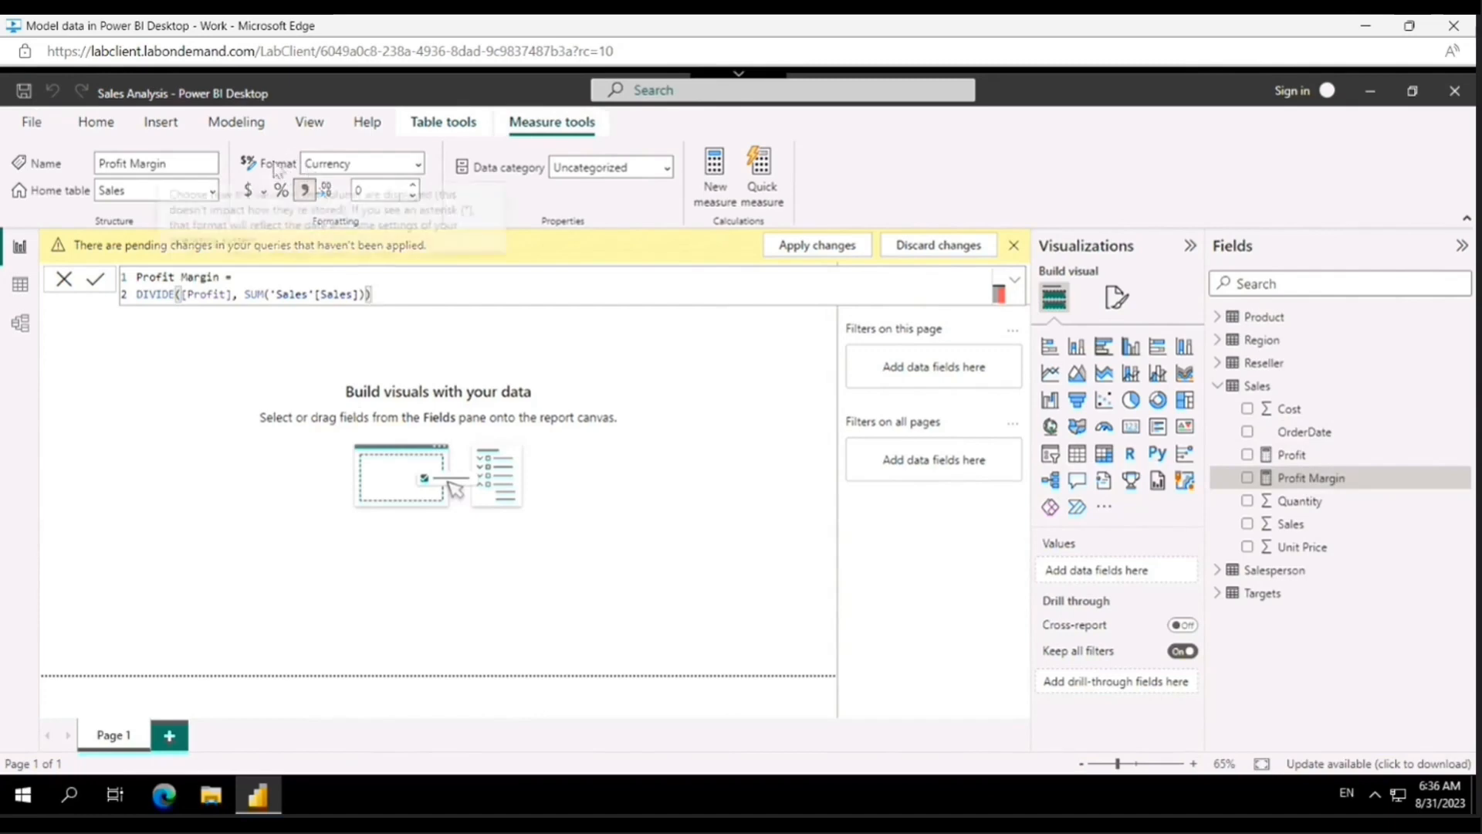
Format the Profit Margin measure as Percentage with 2 decimal places
click(418, 163)
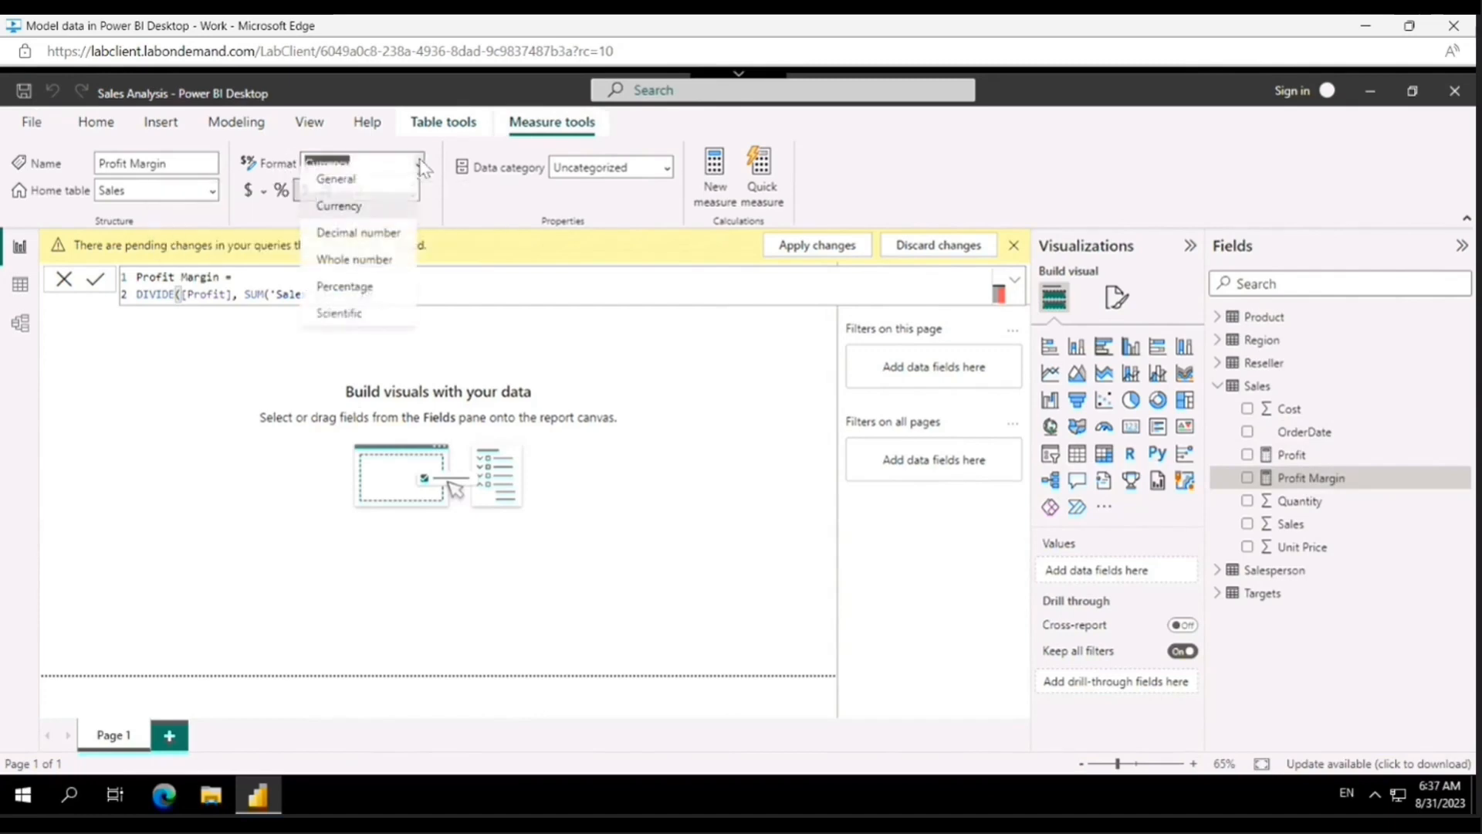
click(358, 298)
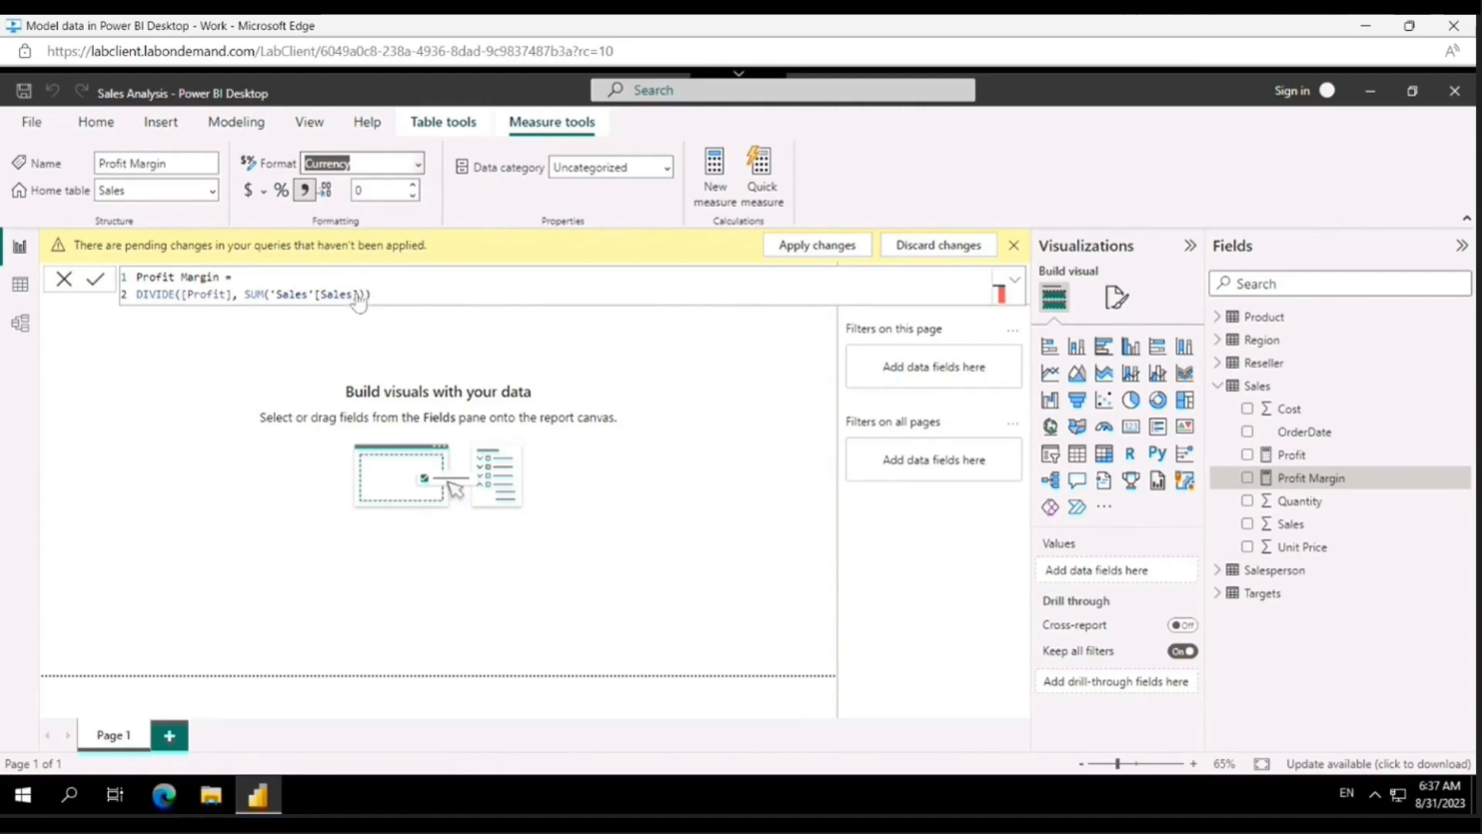
click(358, 190)
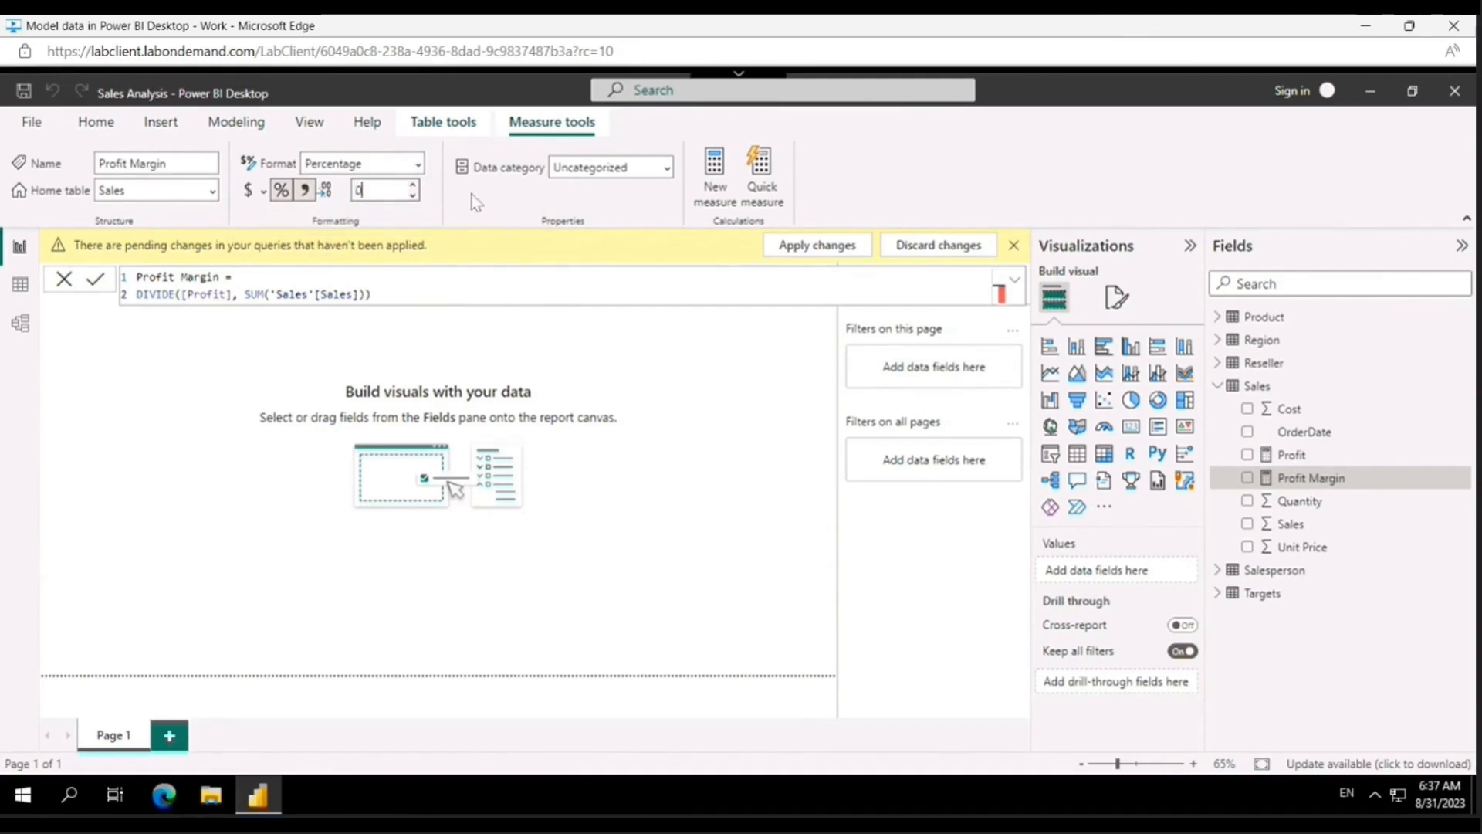
click(412, 185)
click(412, 185)
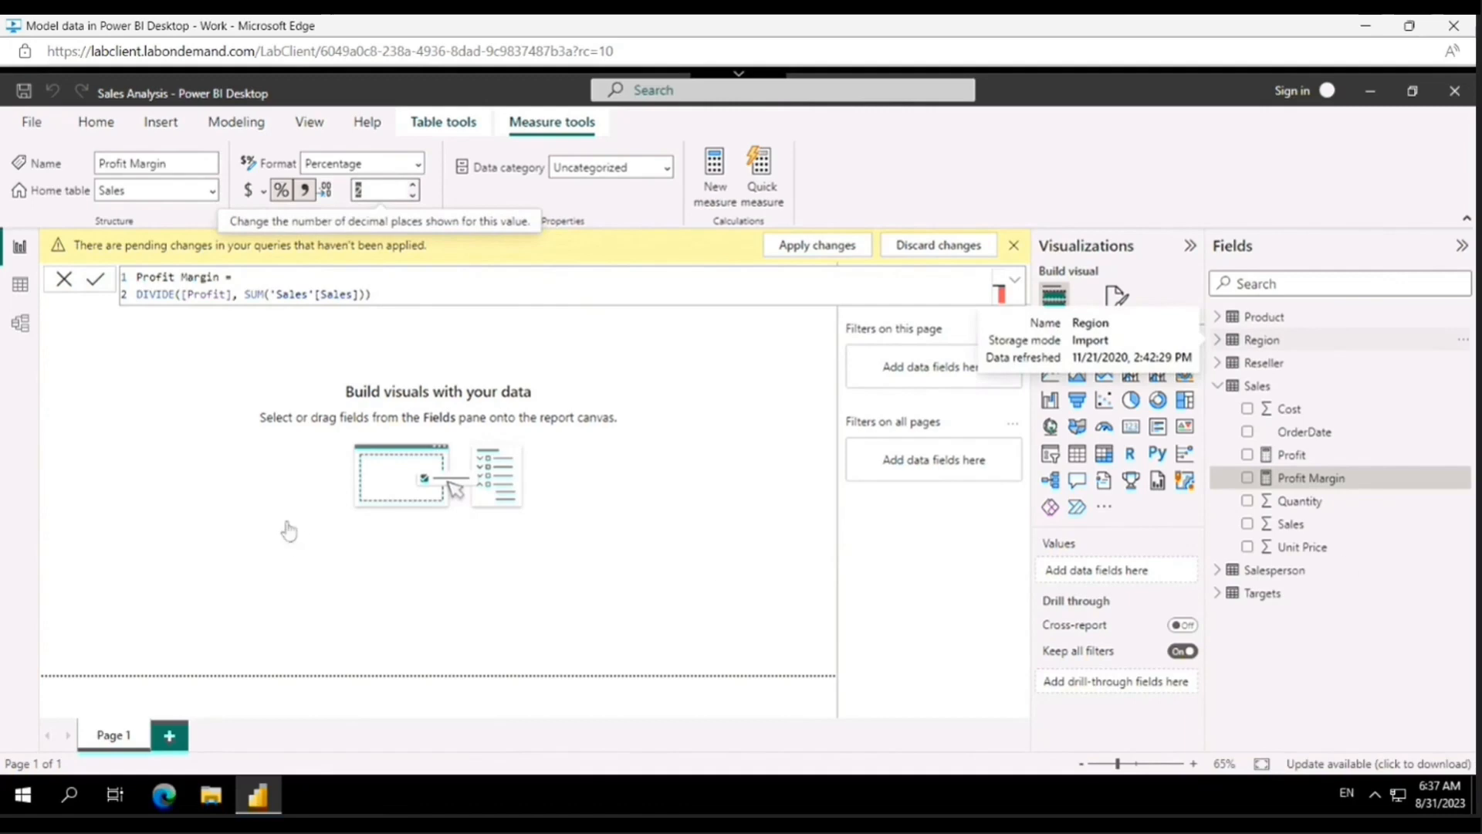
click(185, 455)
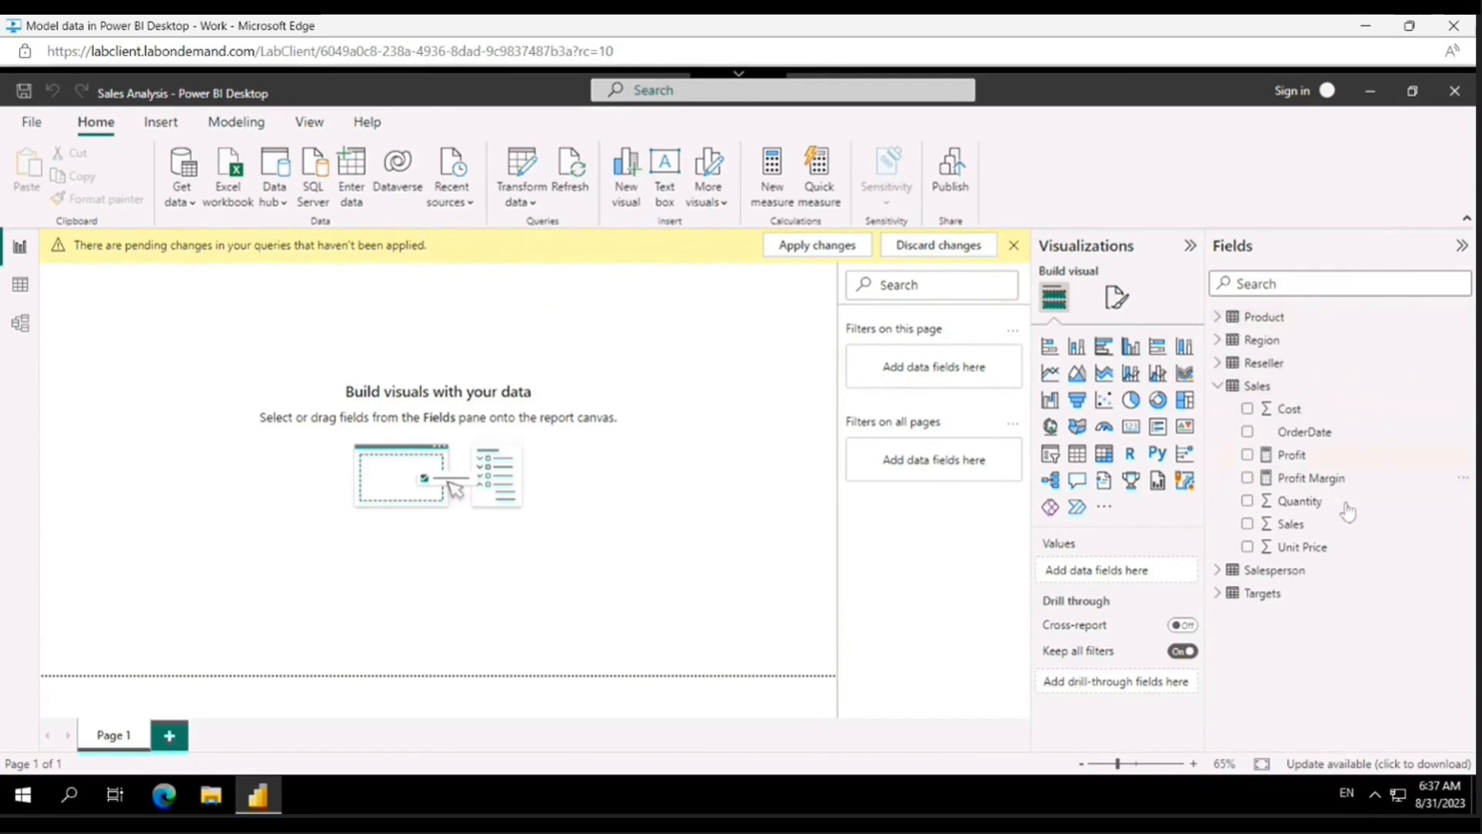
Add a table visual to Page 1 with the product Category and Sales fields, and widen it
click(1219, 318)
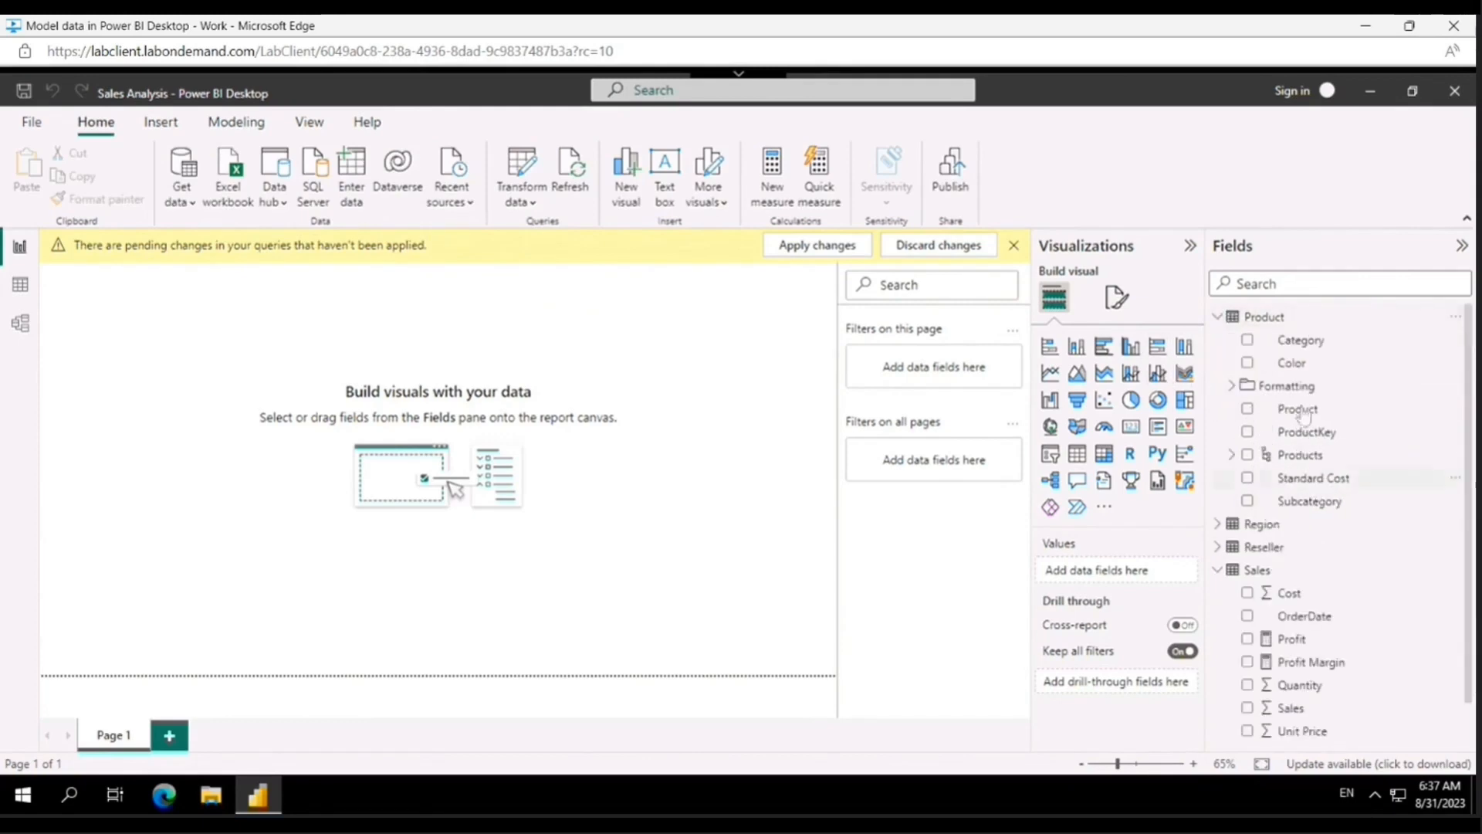
click(1075, 455)
drag(153, 355, 424, 506)
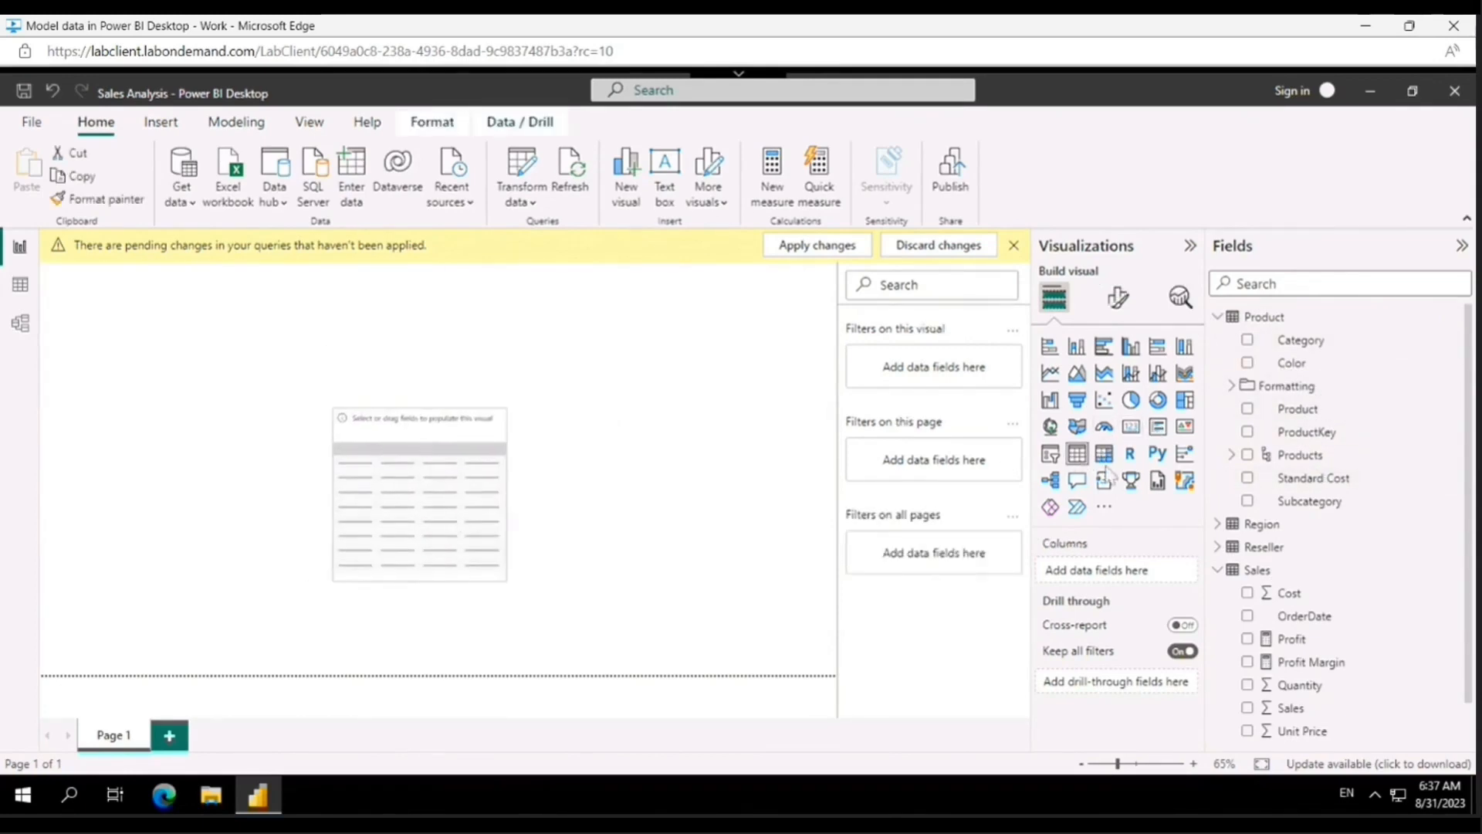
click(1248, 340)
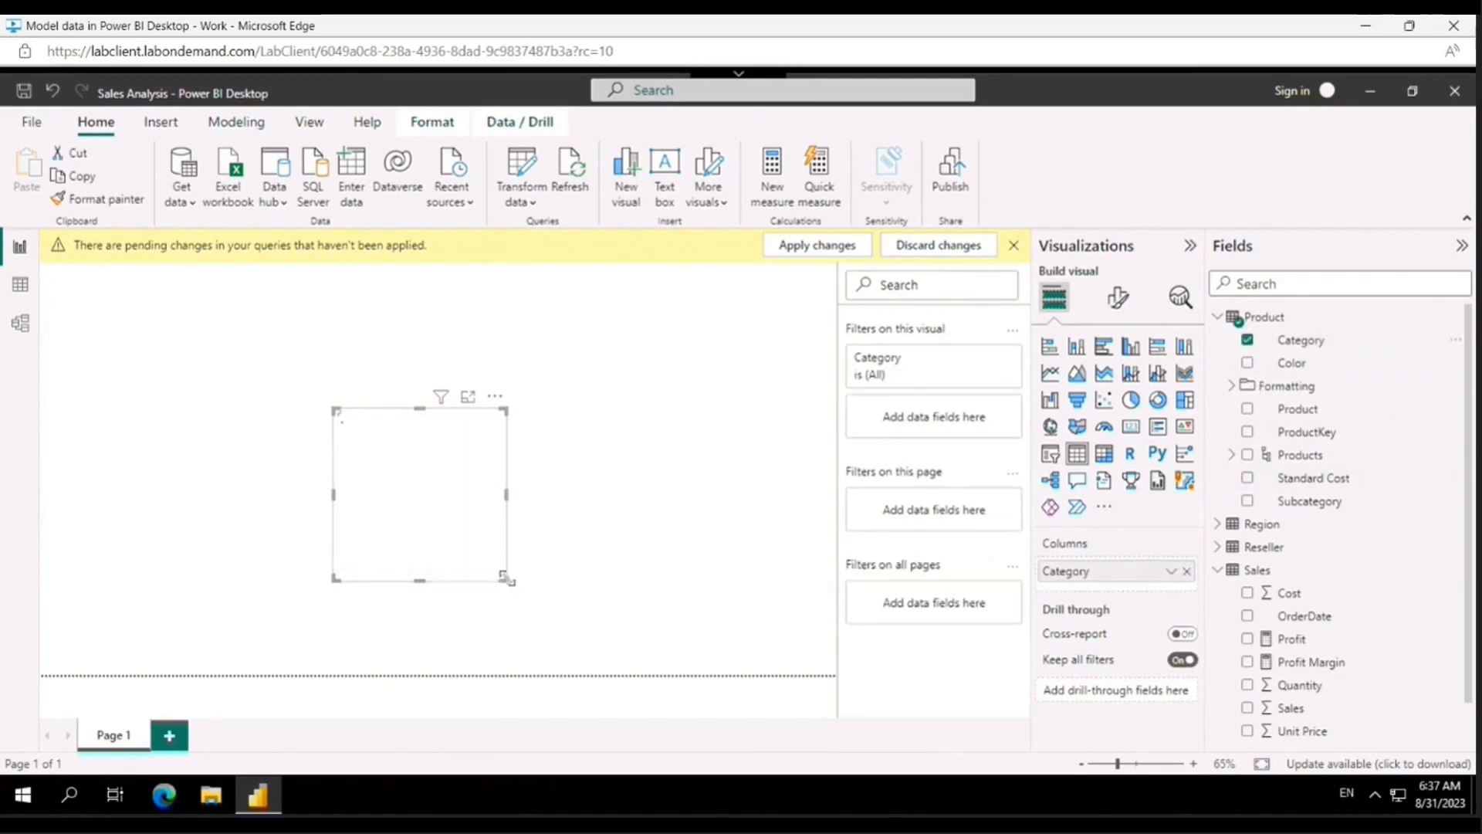
drag(504, 577, 638, 578)
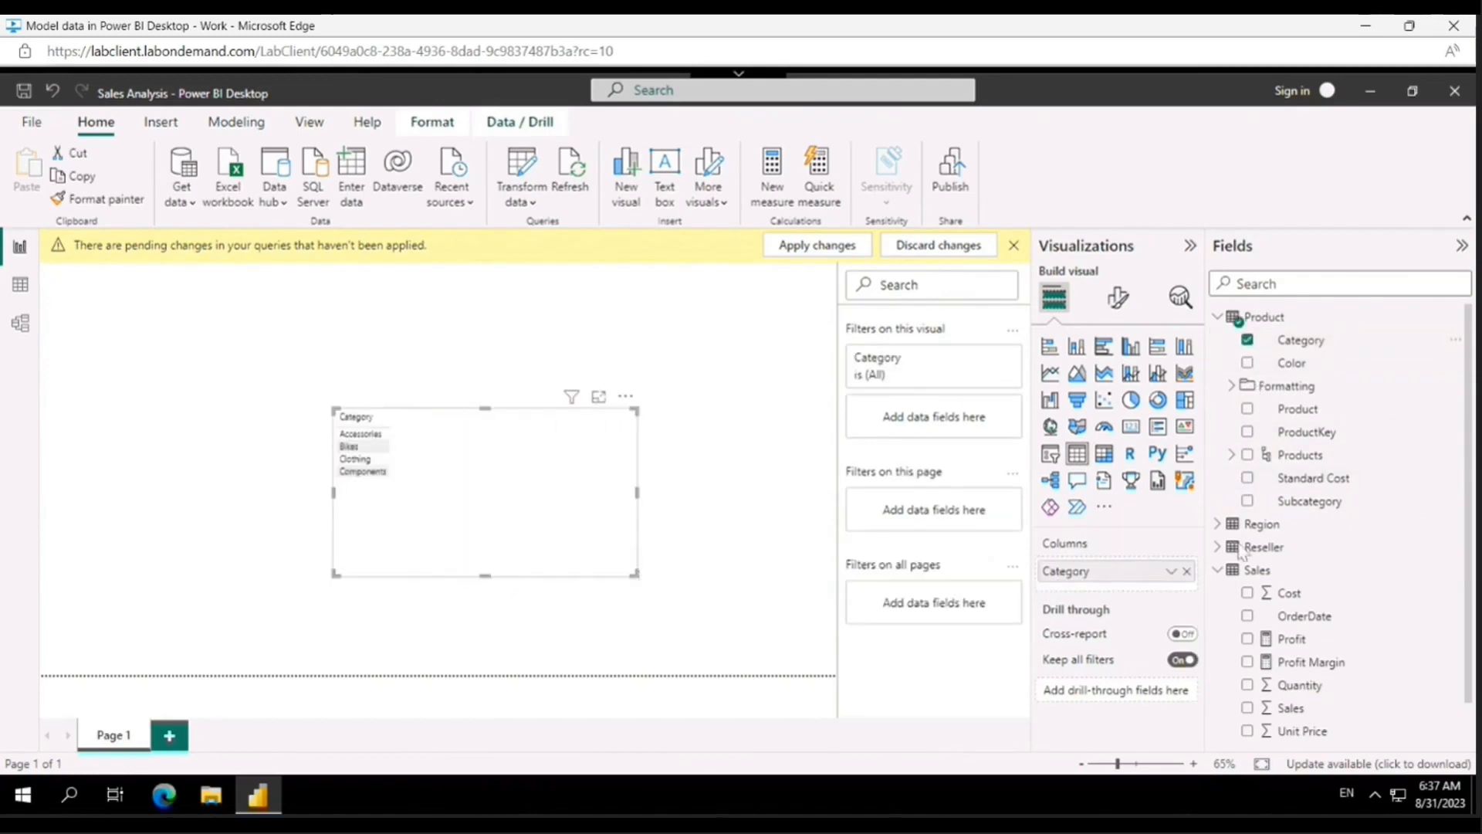
scroll(1262, 555, down, 1)
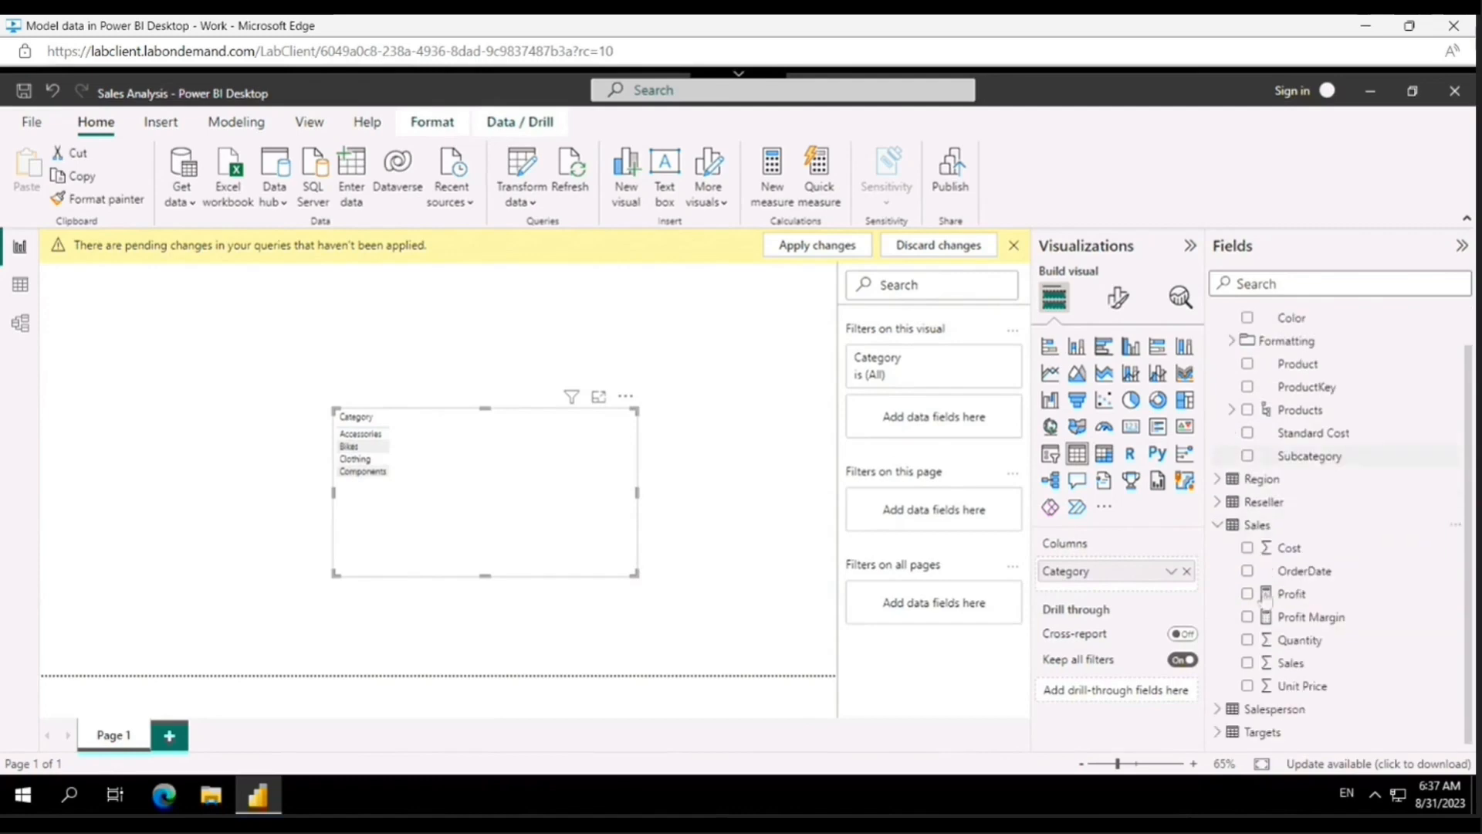
click(1247, 663)
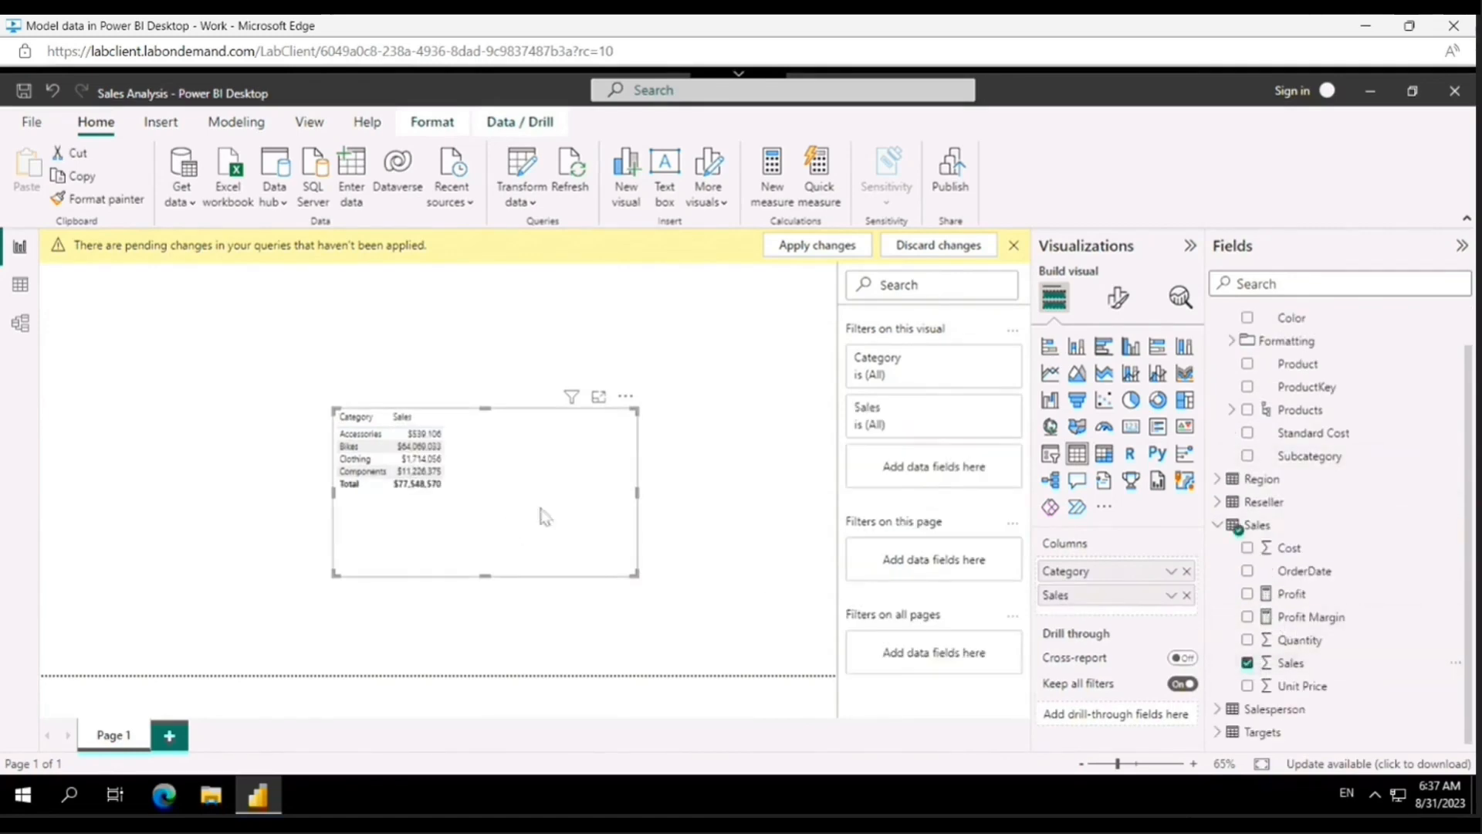
Add the Cost, Profit and Profit Margin fields to the Category and Sales table visual, and widen it
click(1247, 547)
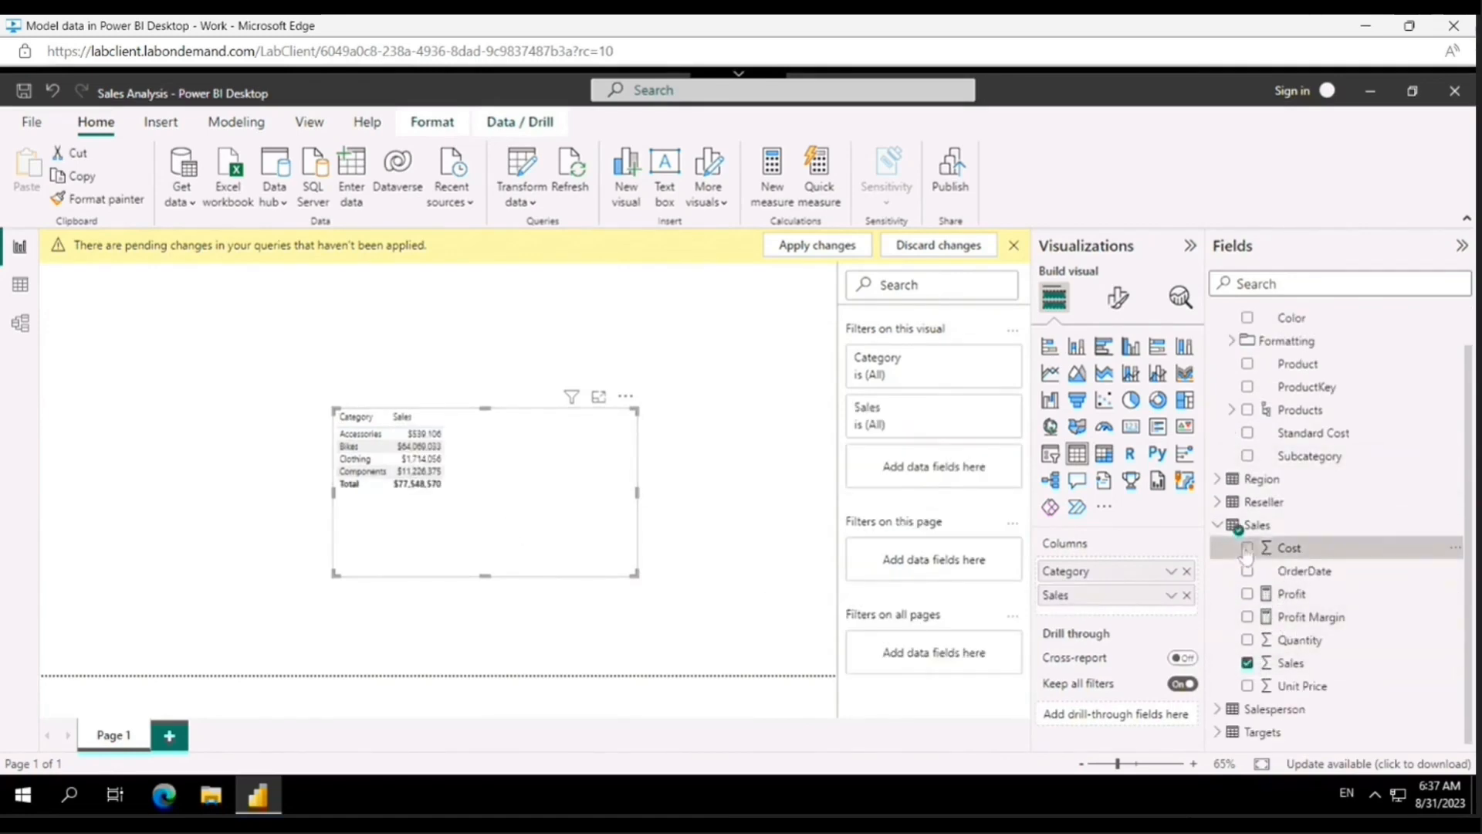
drag(639, 494, 707, 502)
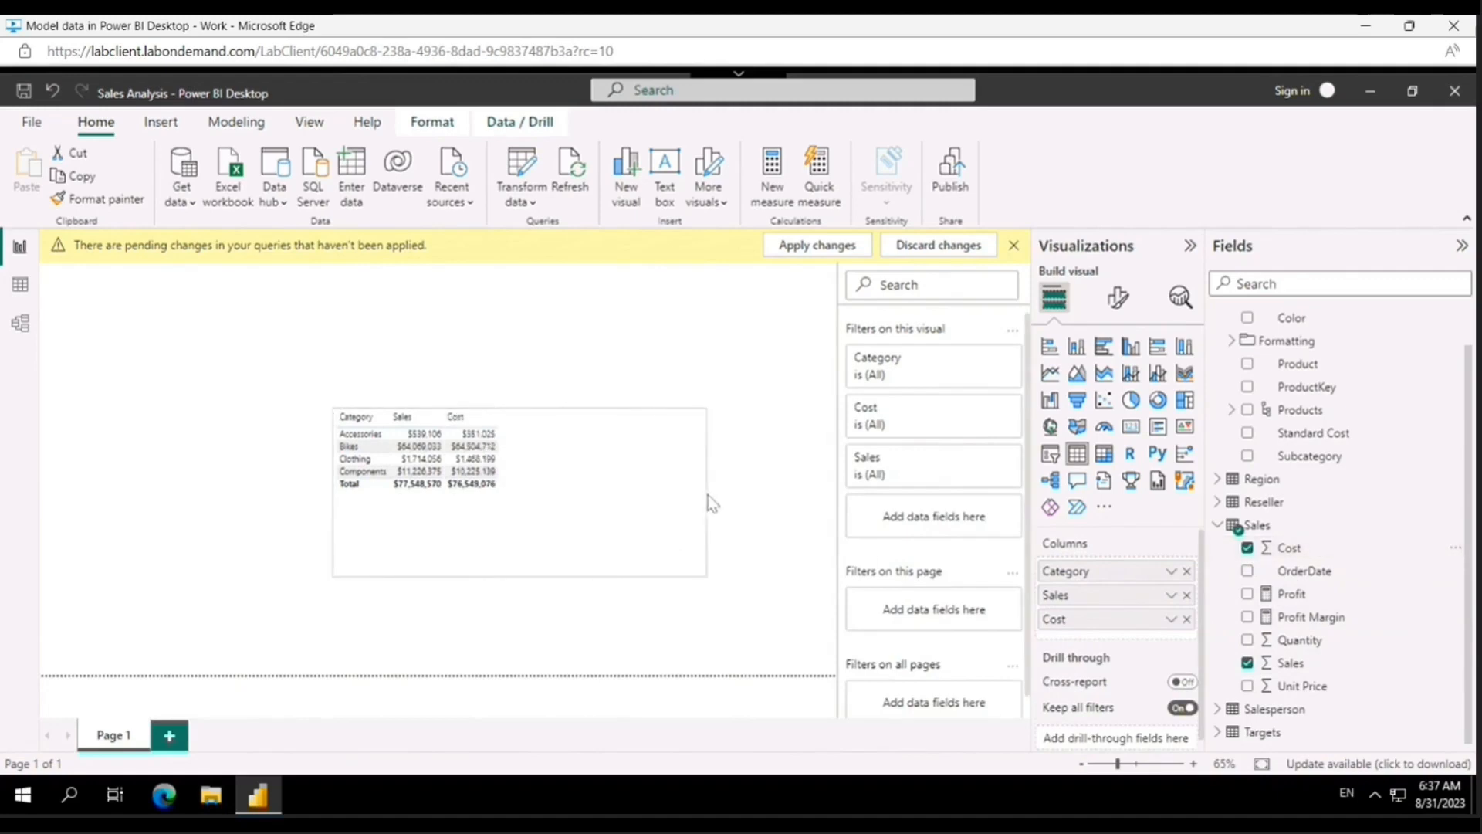
click(1249, 595)
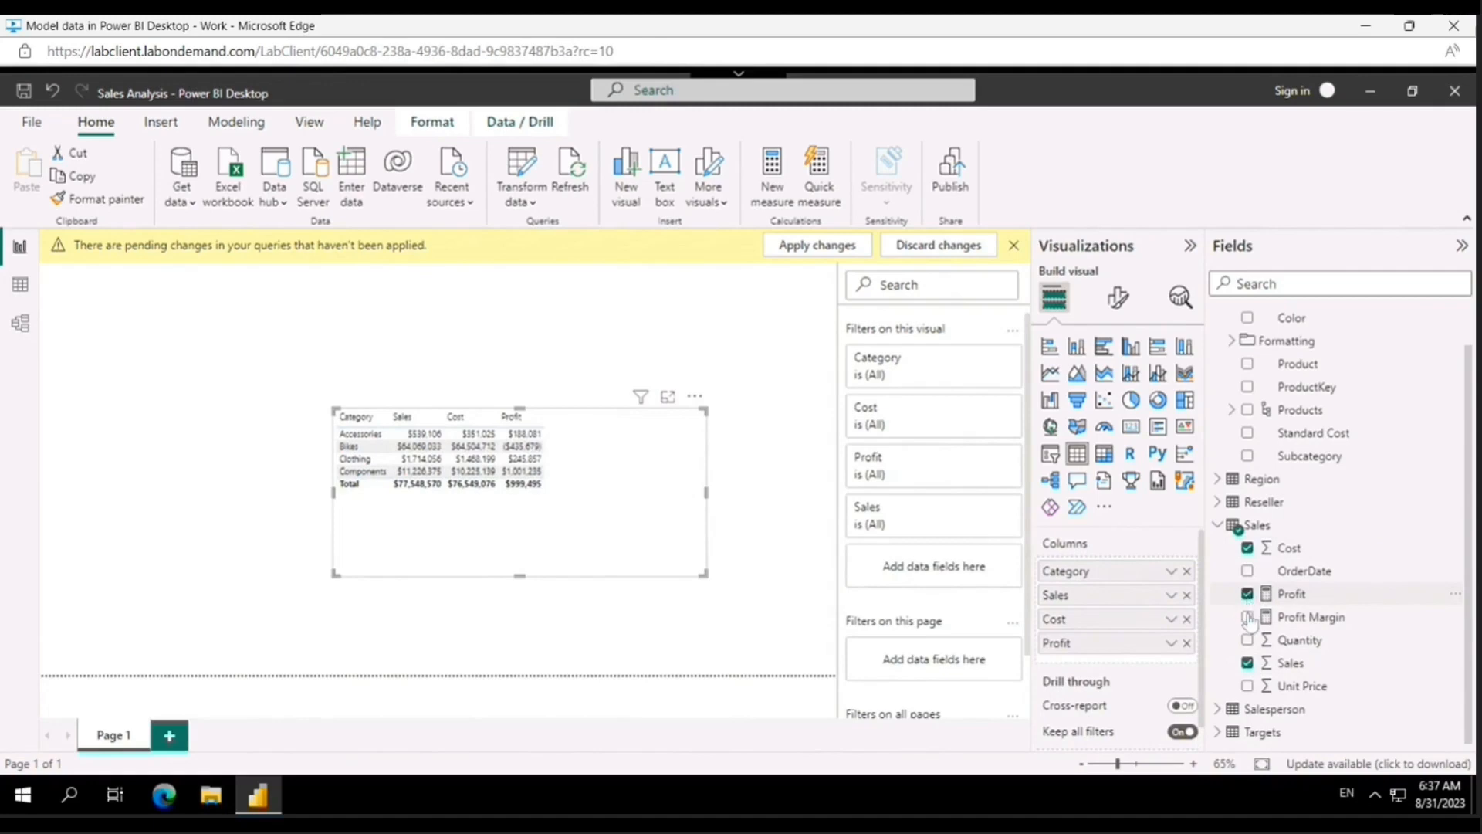
click(1248, 618)
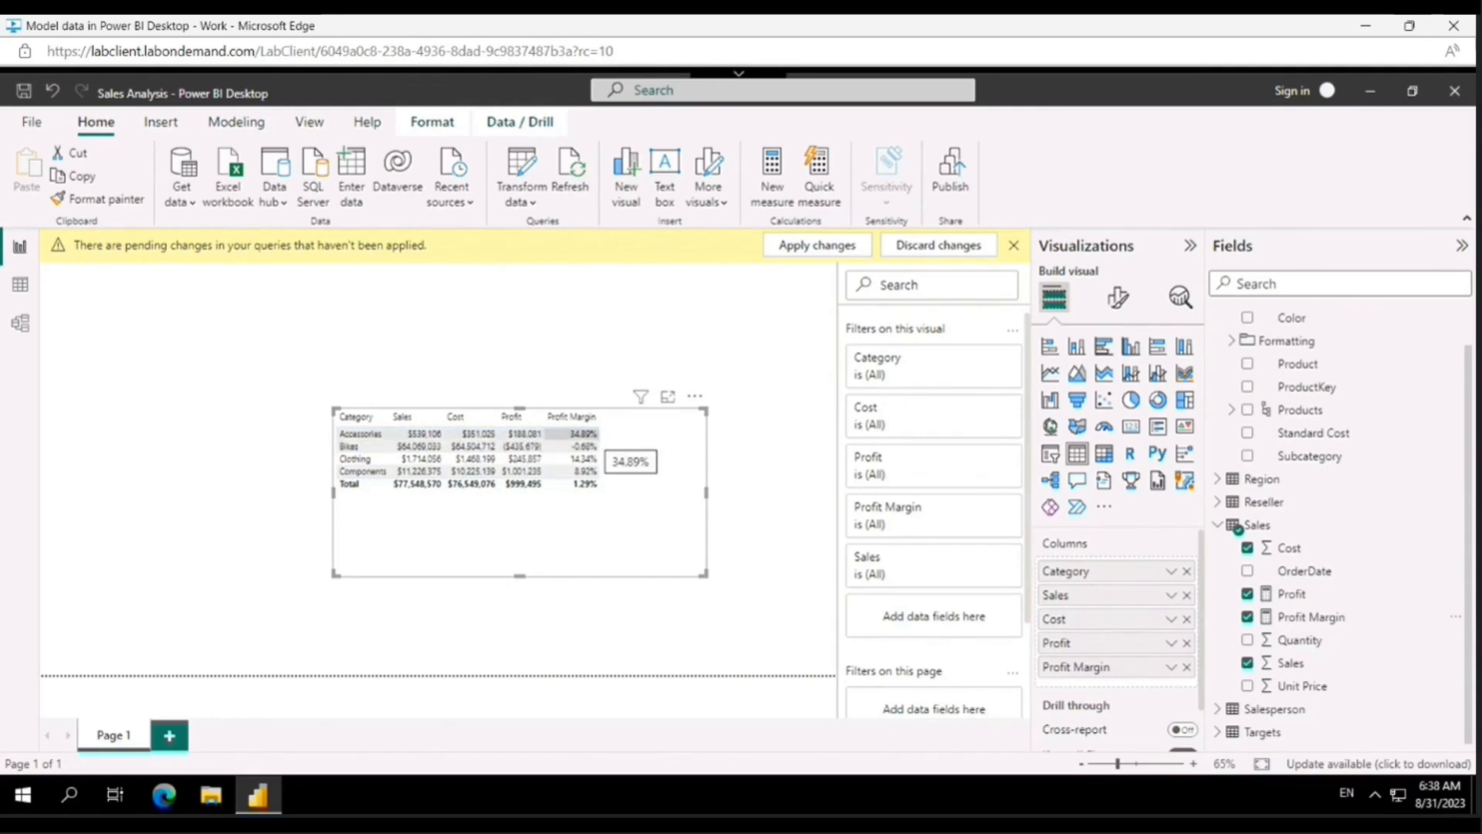
Set the table visual's values font size to 17 and enlarge the visual to fit
click(1126, 298)
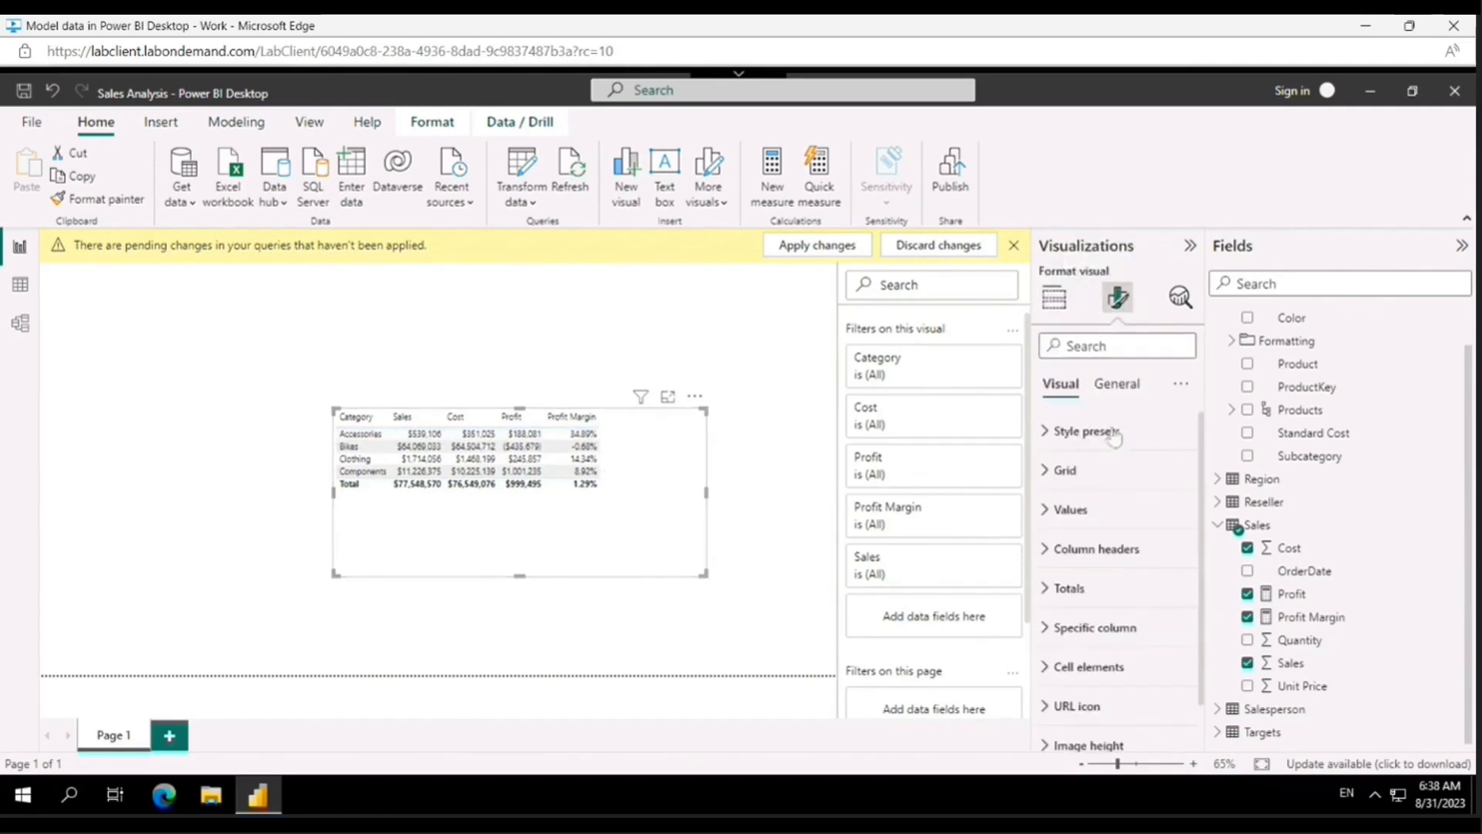
click(1048, 433)
click(1050, 433)
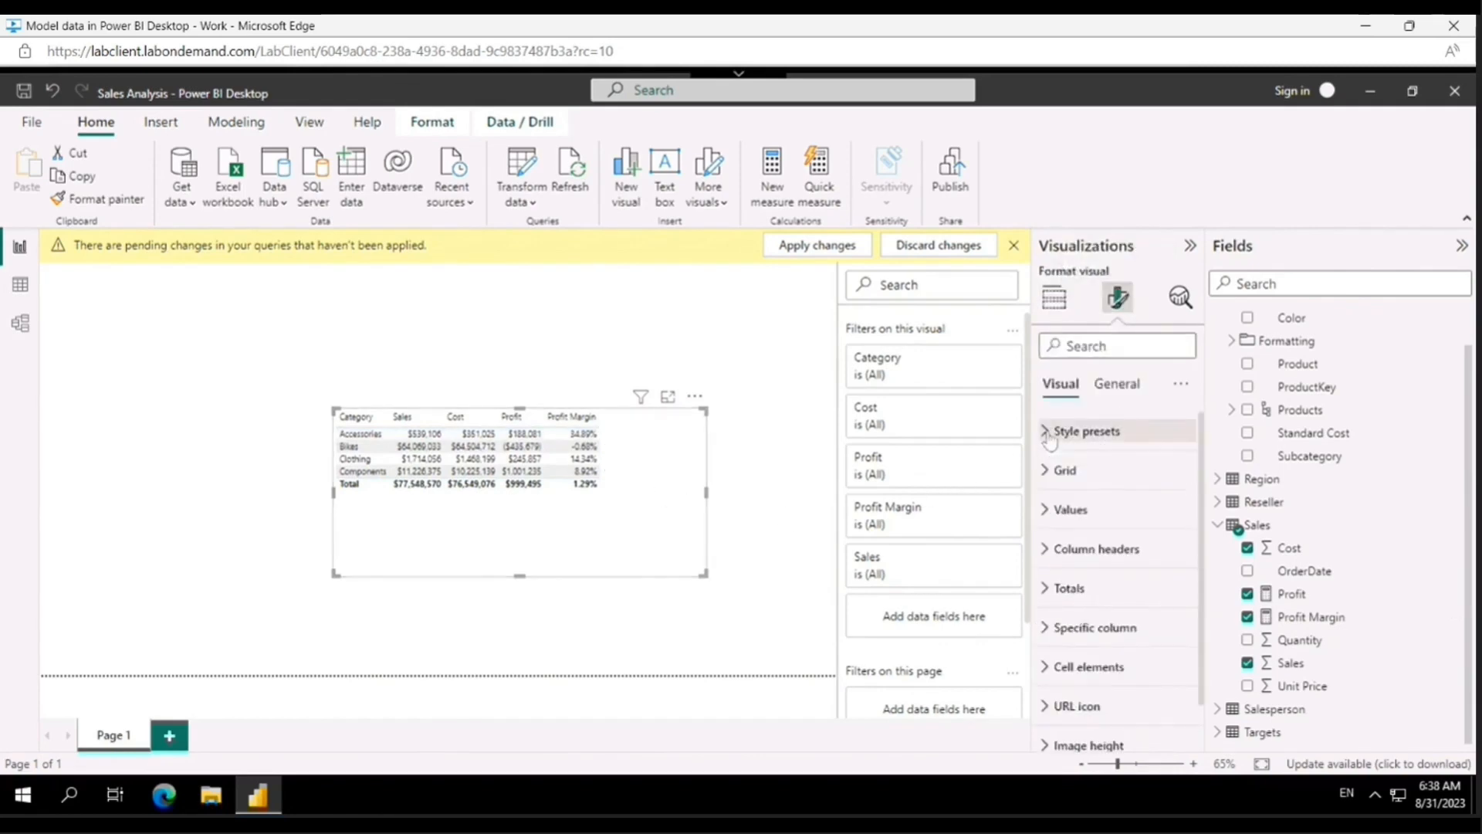
scroll(1051, 585, down, 1)
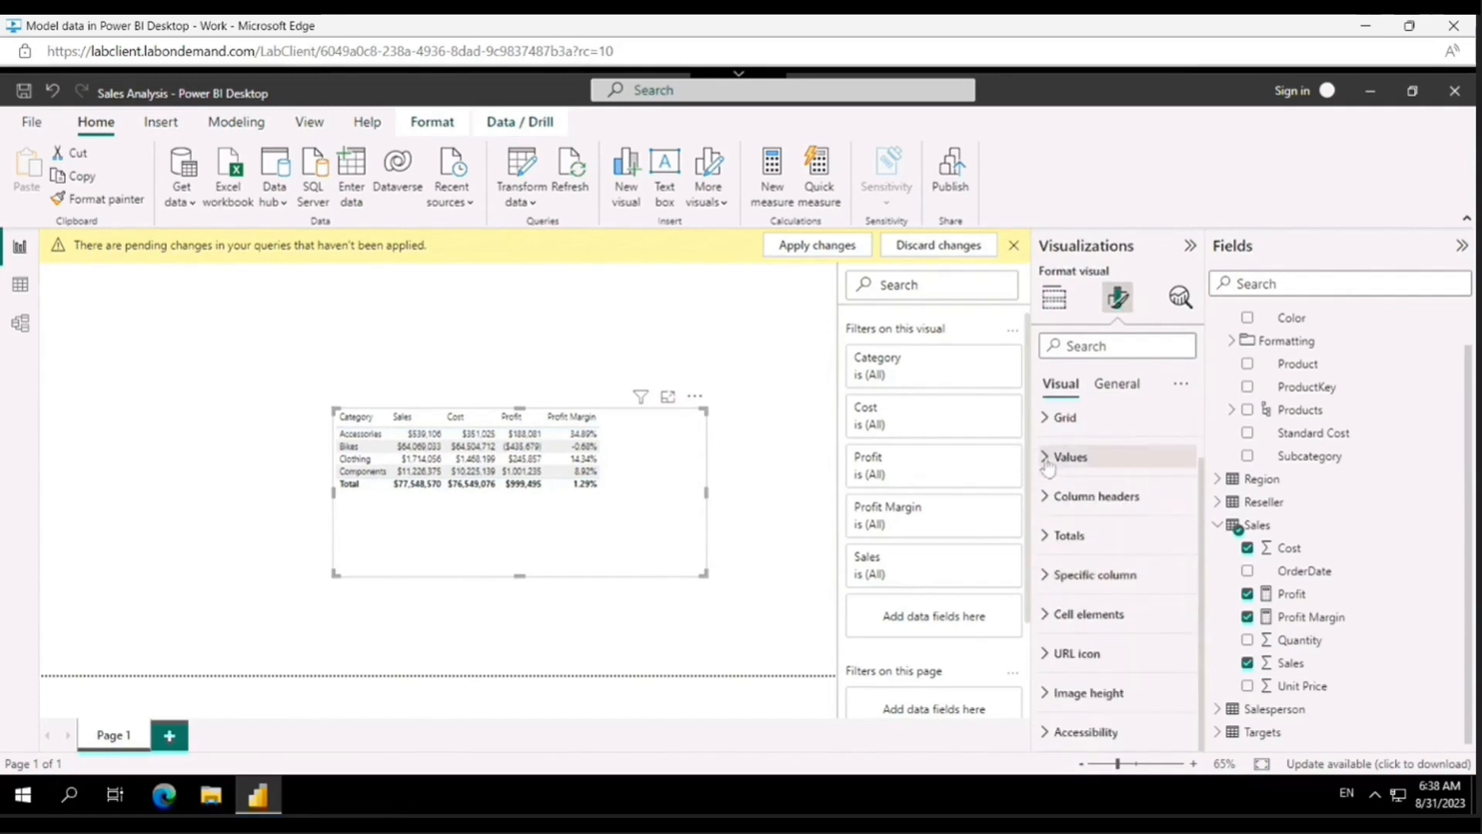
click(1062, 456)
click(1180, 542)
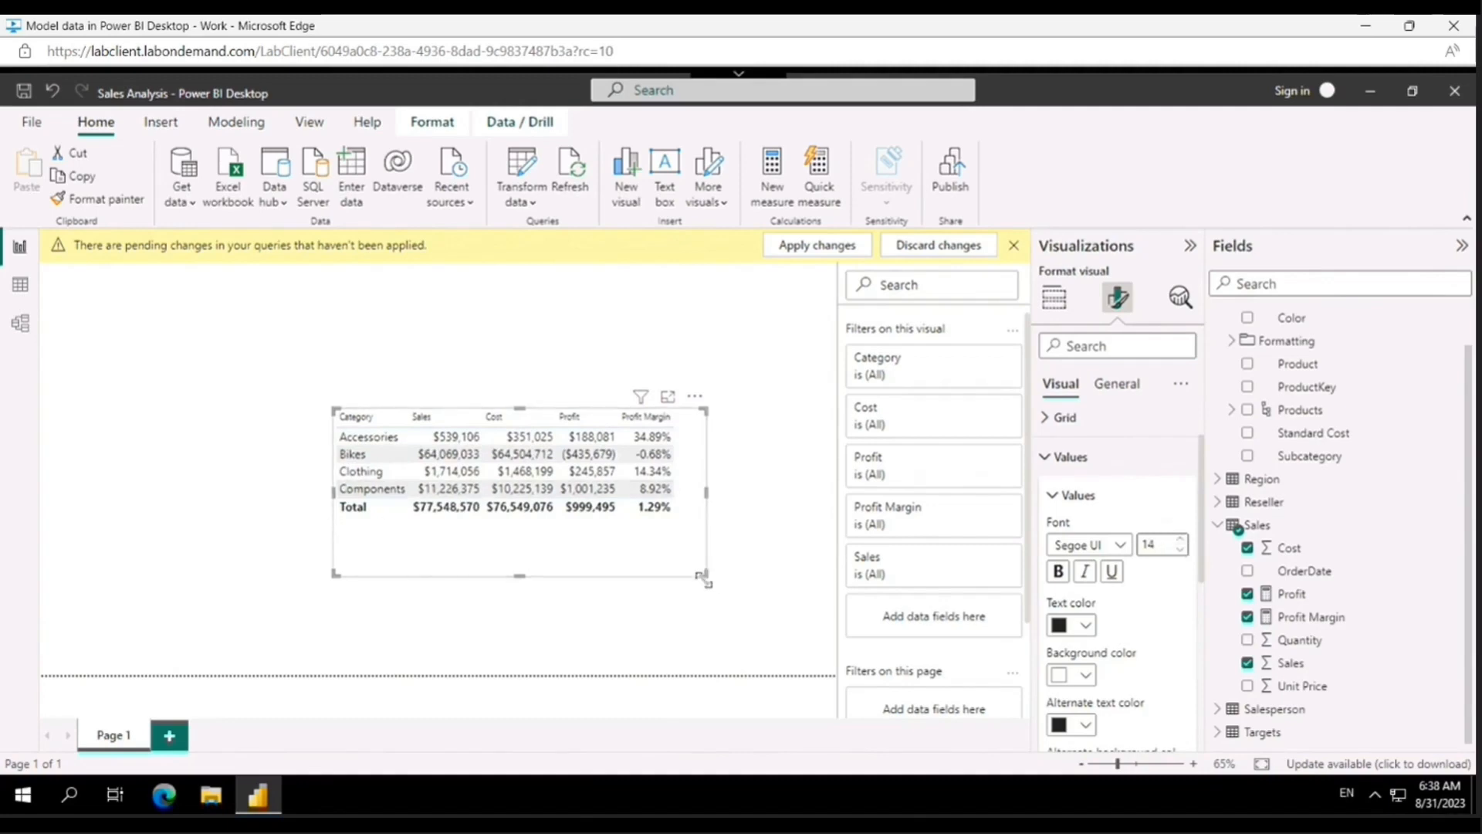
drag(703, 578, 790, 618)
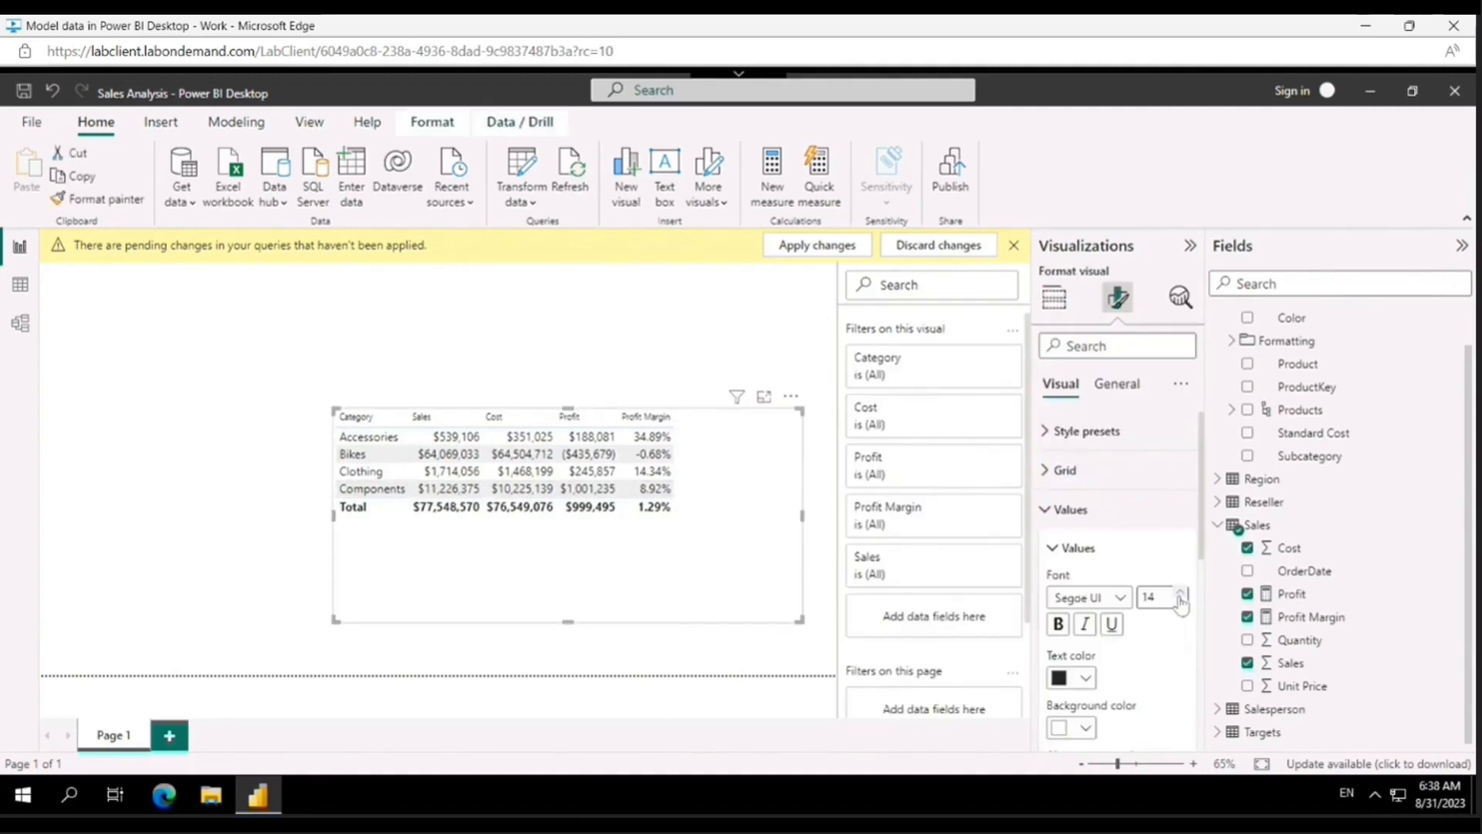
click(1179, 596)
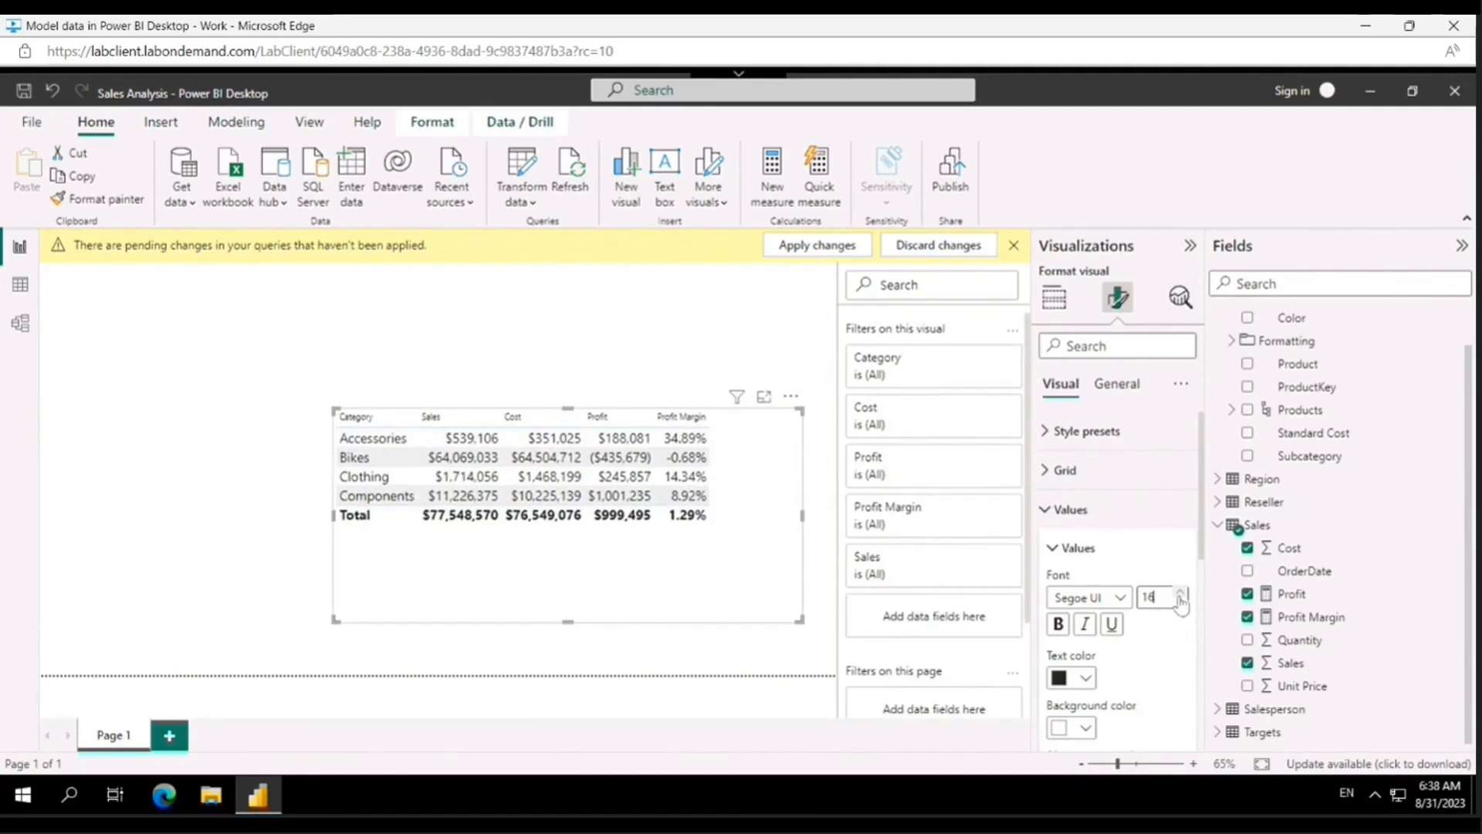
click(1180, 596)
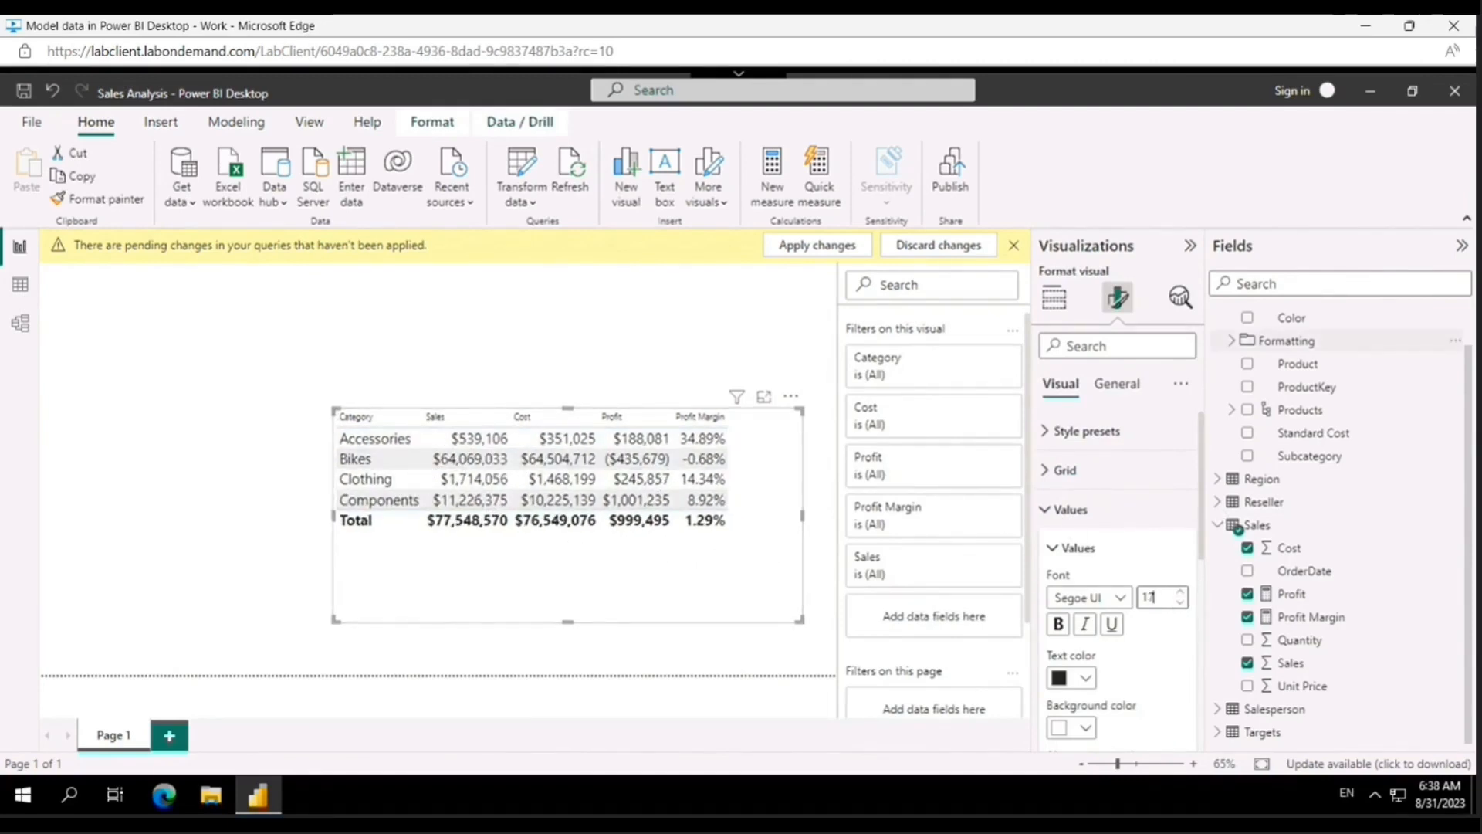
In the model diagram, move the Region table farther up from the Sales table
click(20, 323)
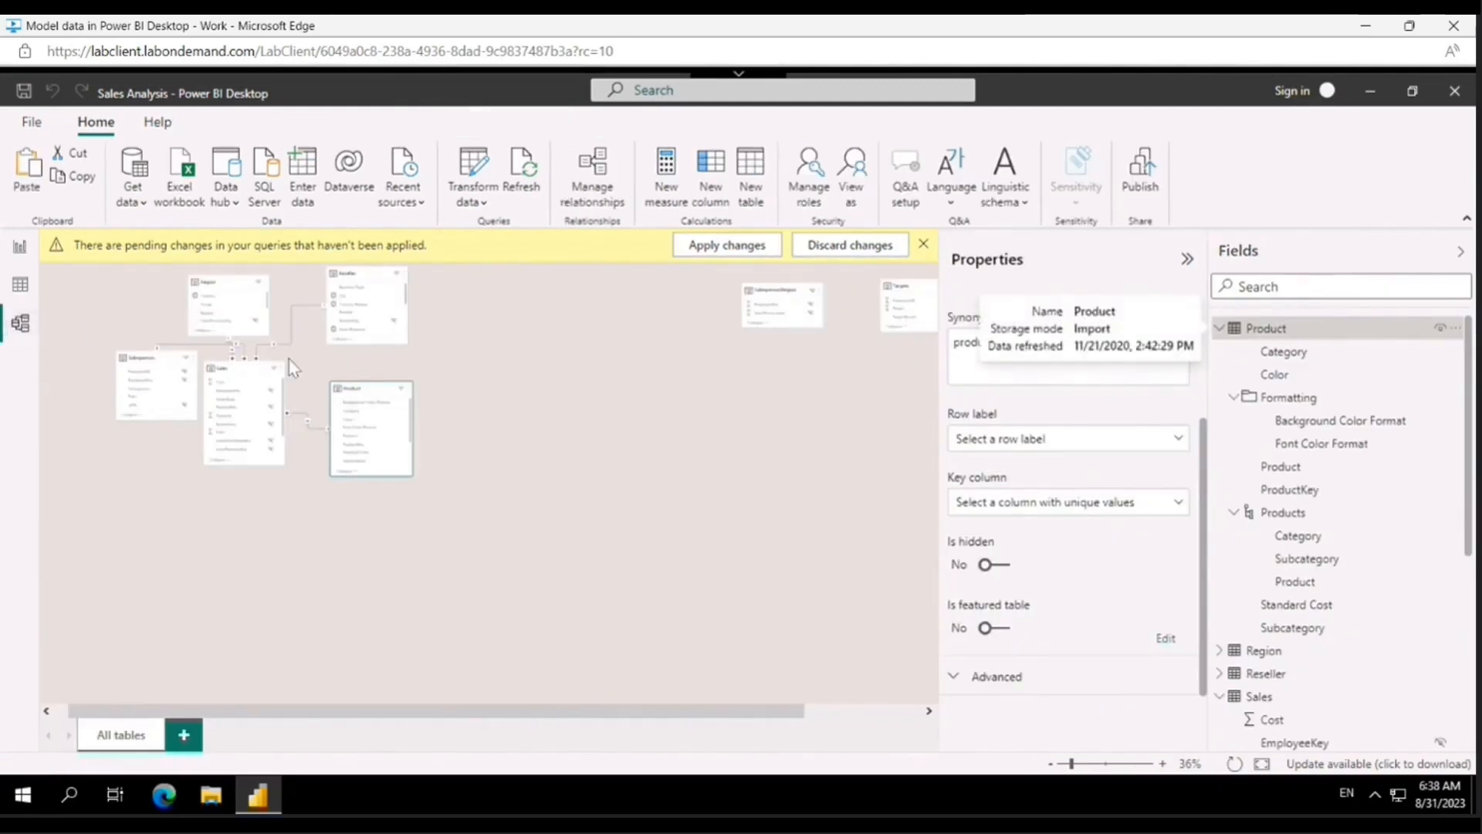
scroll(327, 459, up, 5)
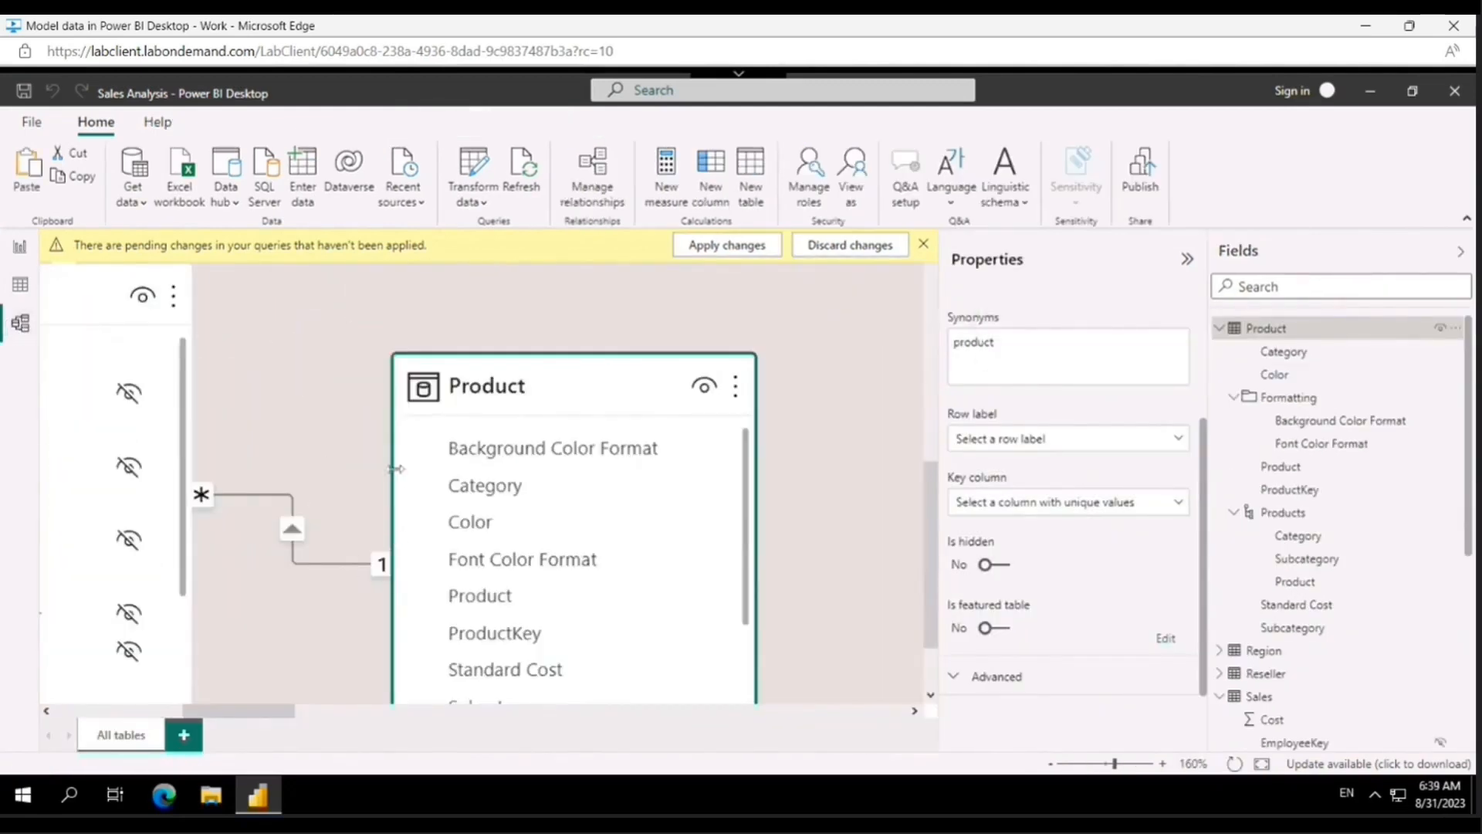
scroll(278, 459, down, 3)
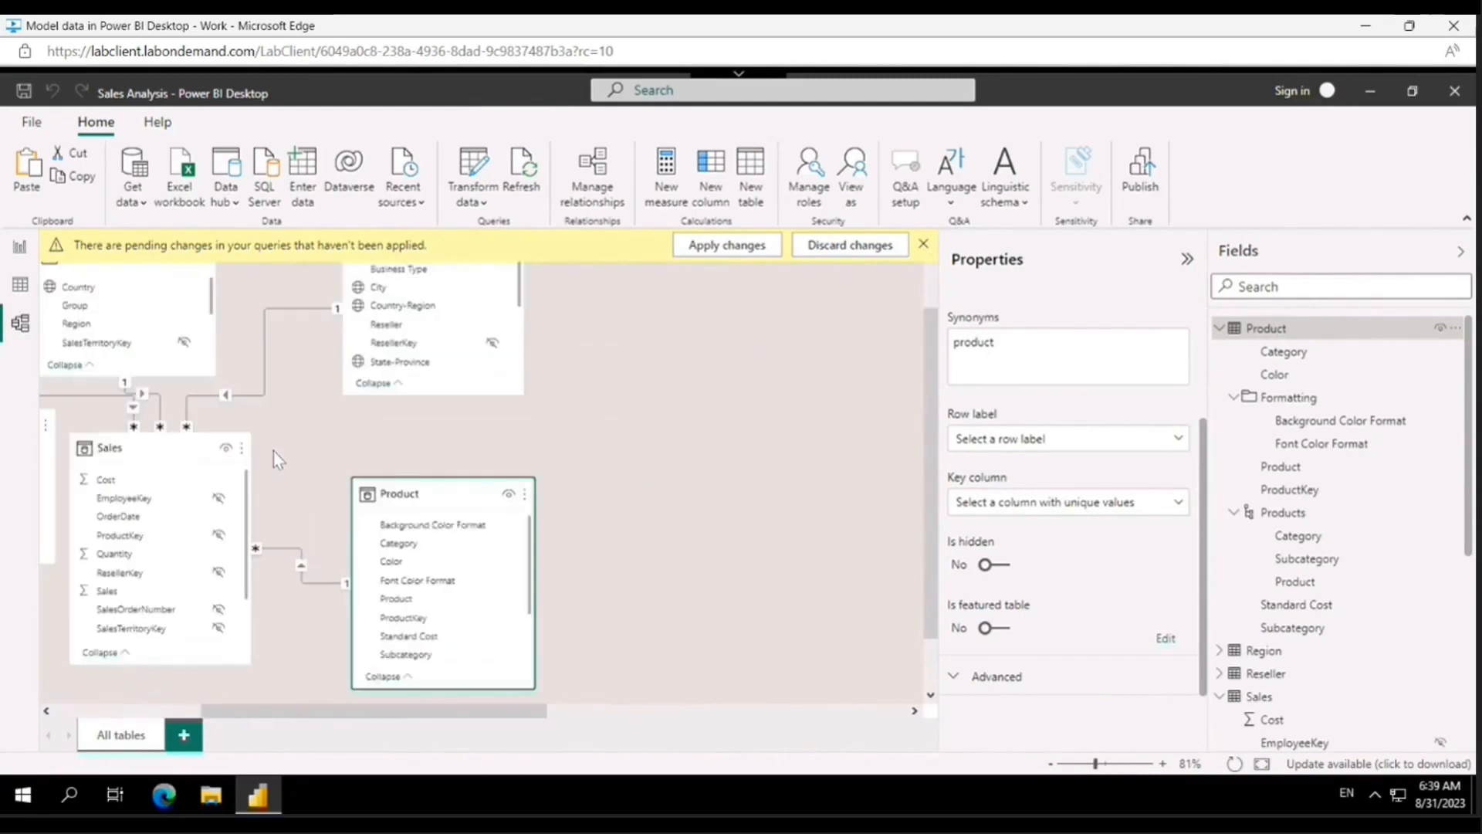
drag(265, 711, 121, 711)
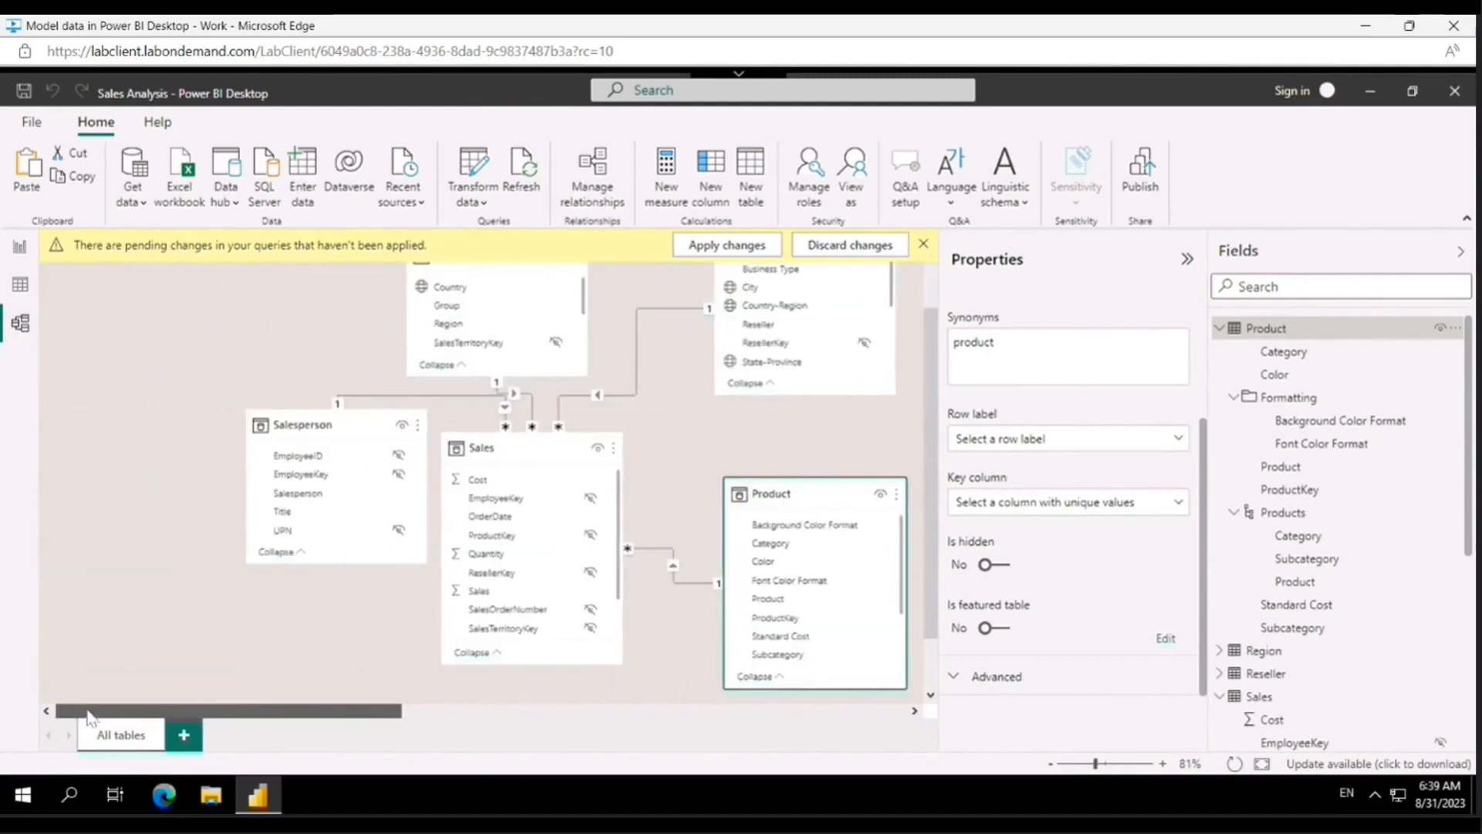
scroll(770, 409, up, 1)
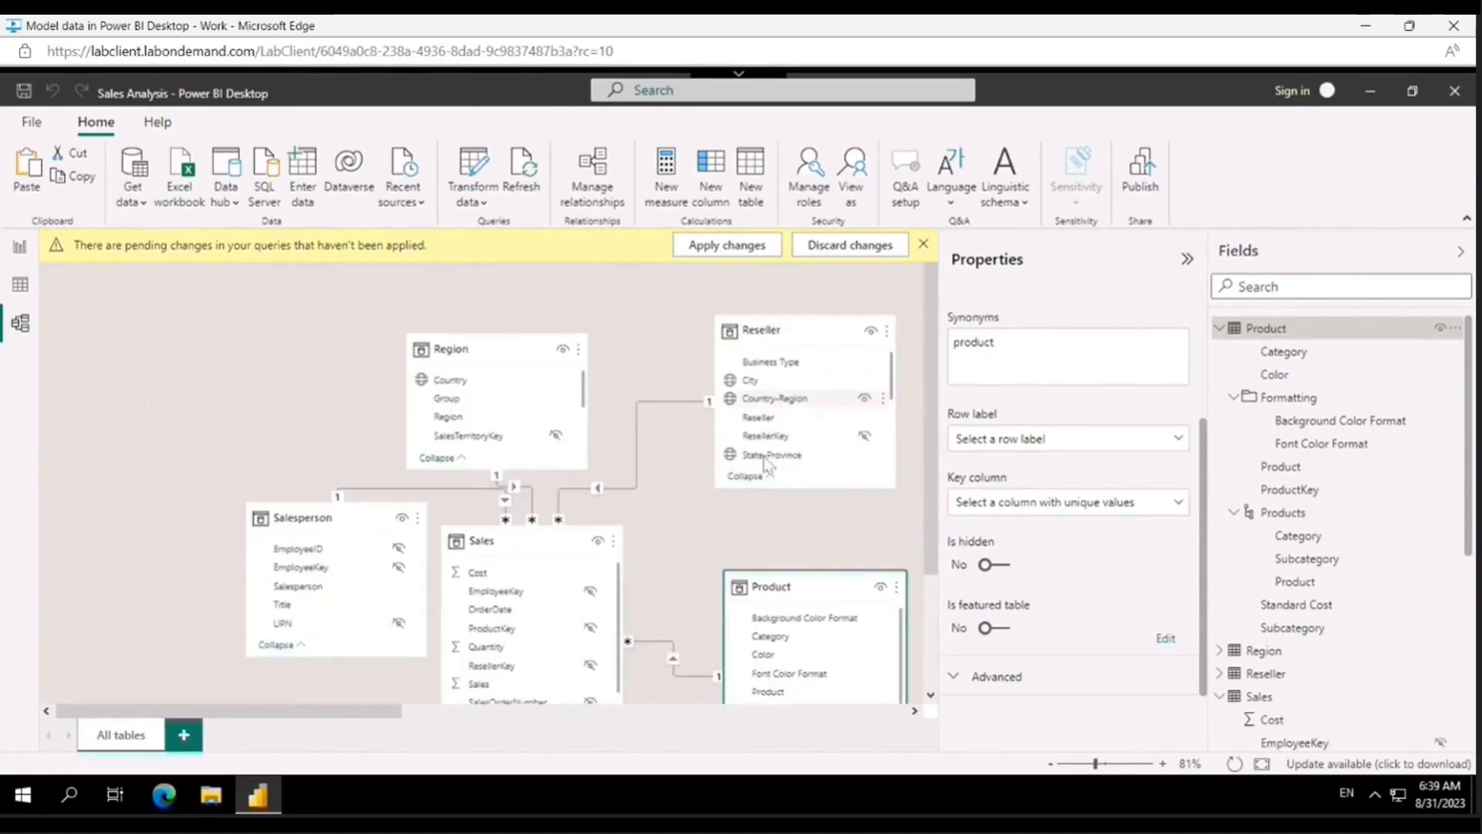
click(1187, 260)
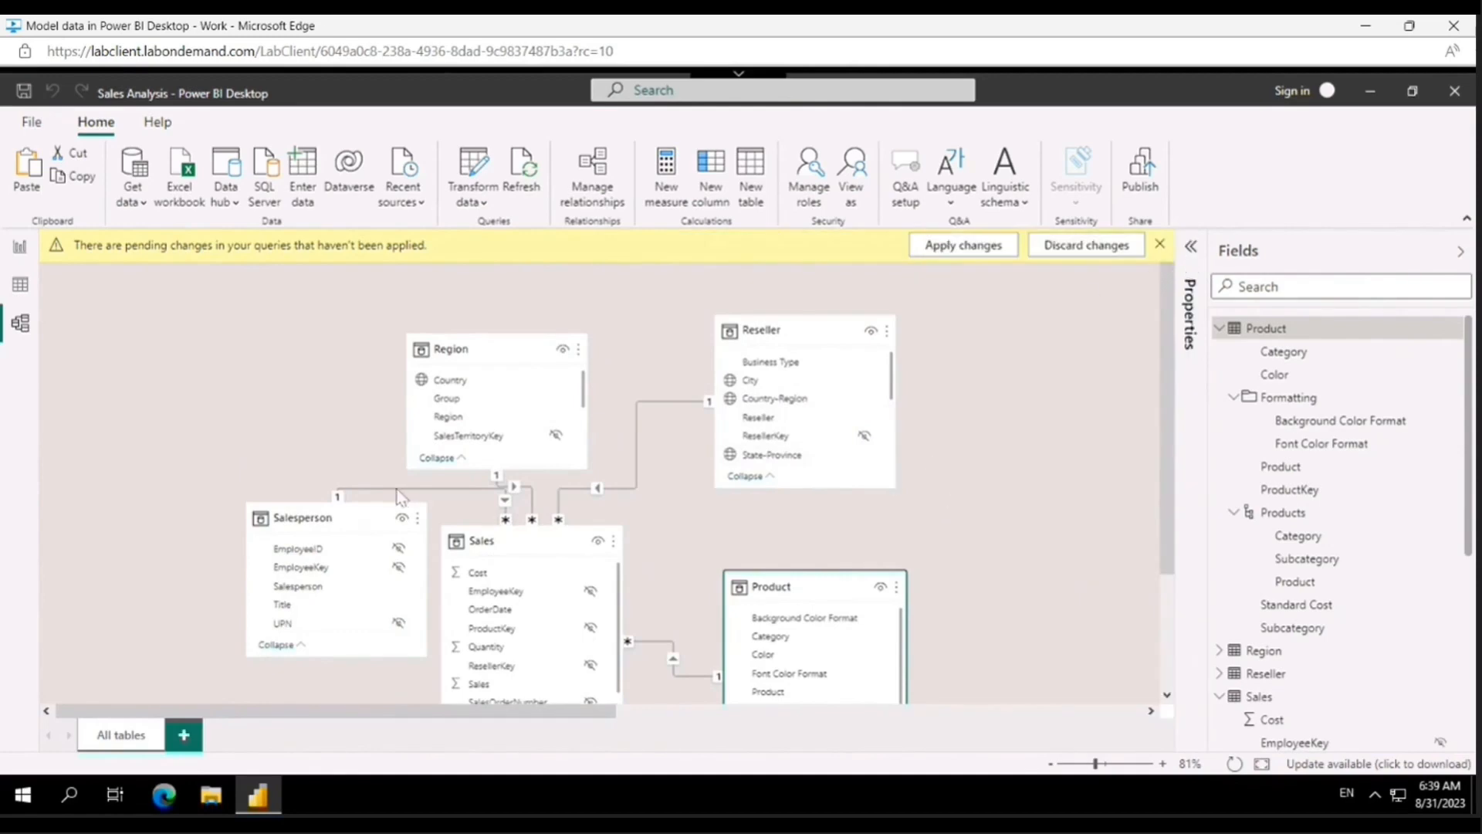
drag(509, 347, 536, 299)
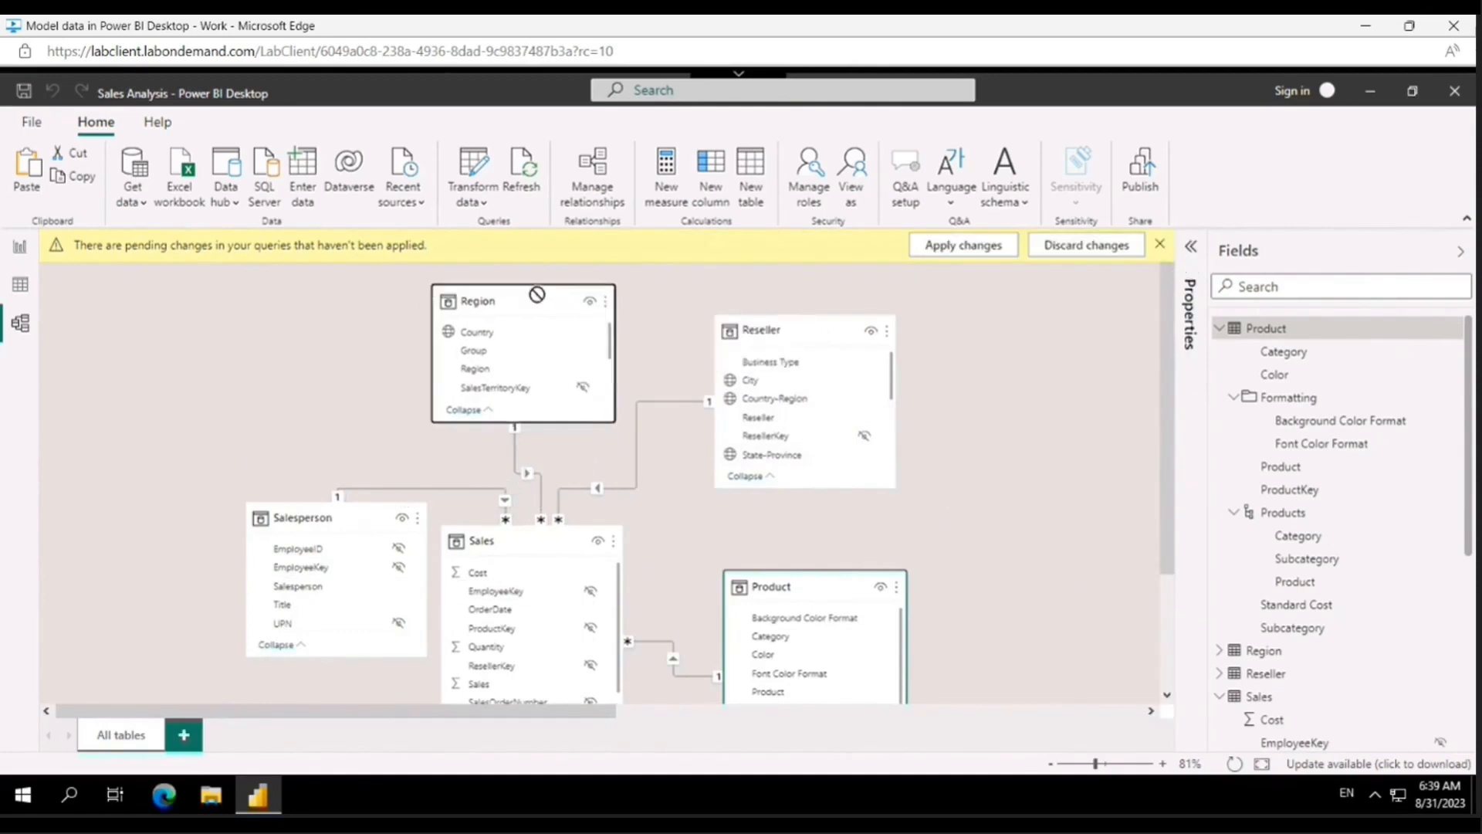
scroll(780, 516, down, 2)
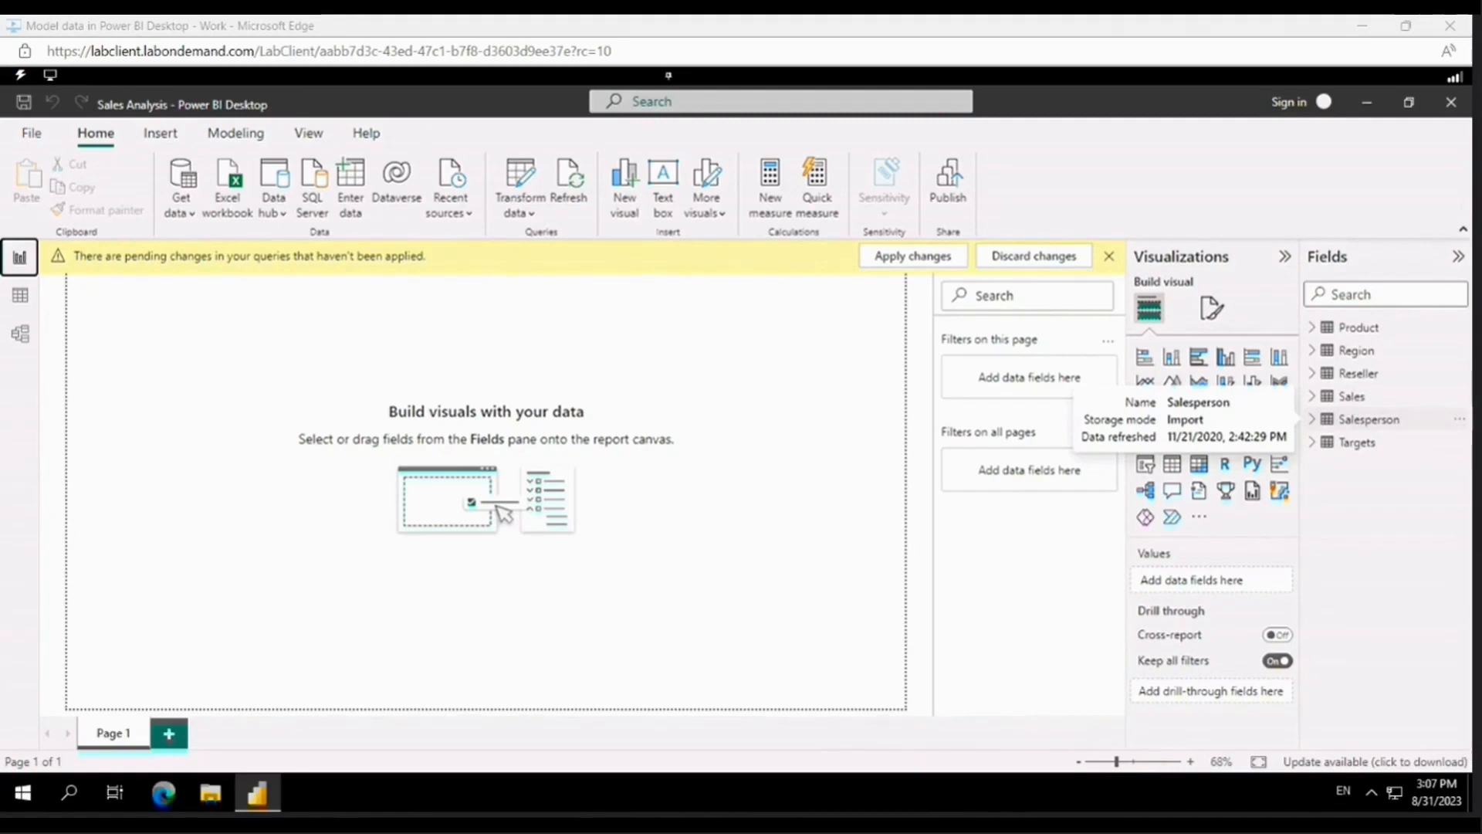
View the data rows of the Region and Salesperson tables
click(1315, 351)
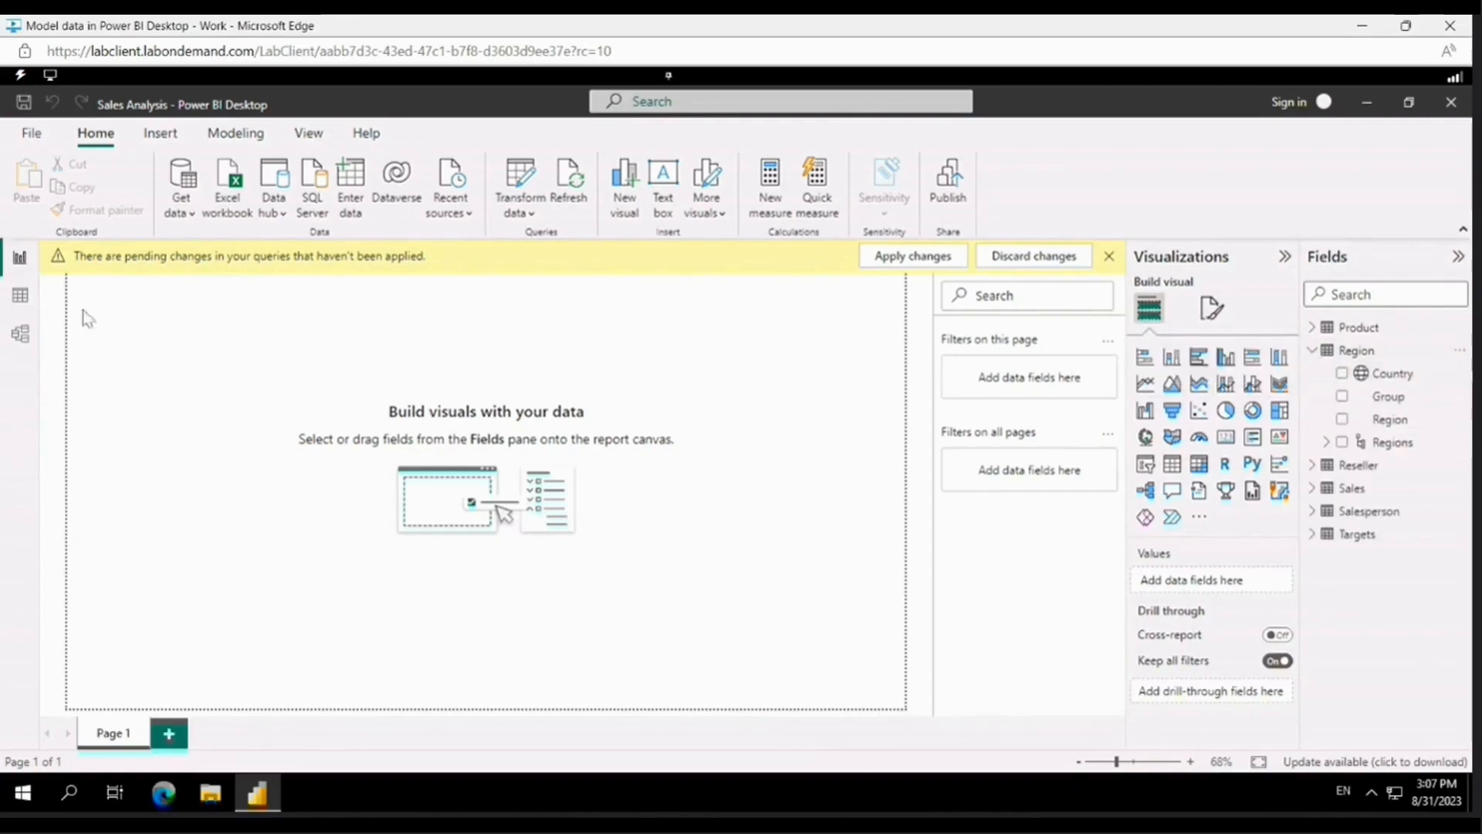
click(18, 296)
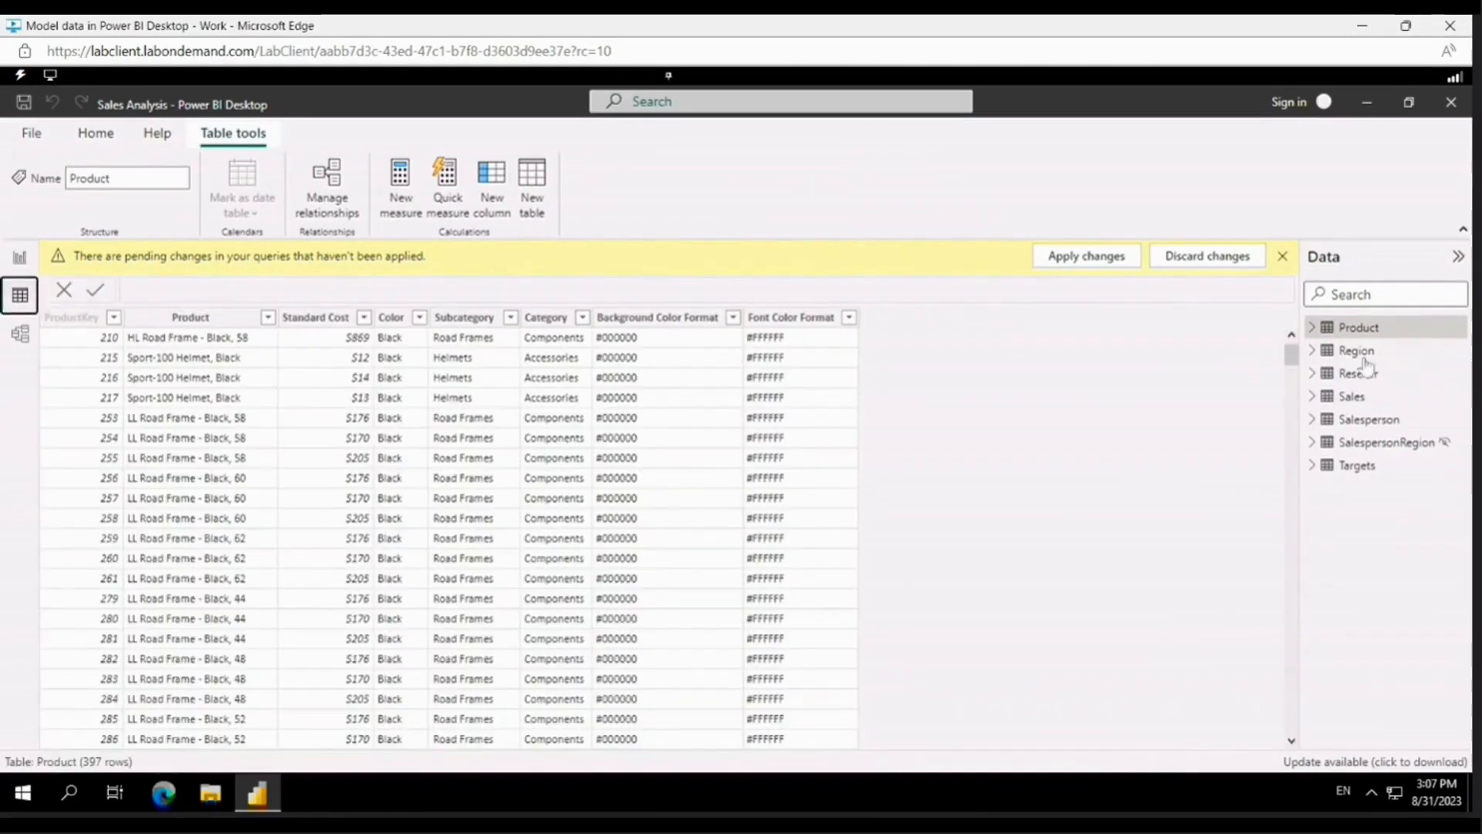
click(1364, 356)
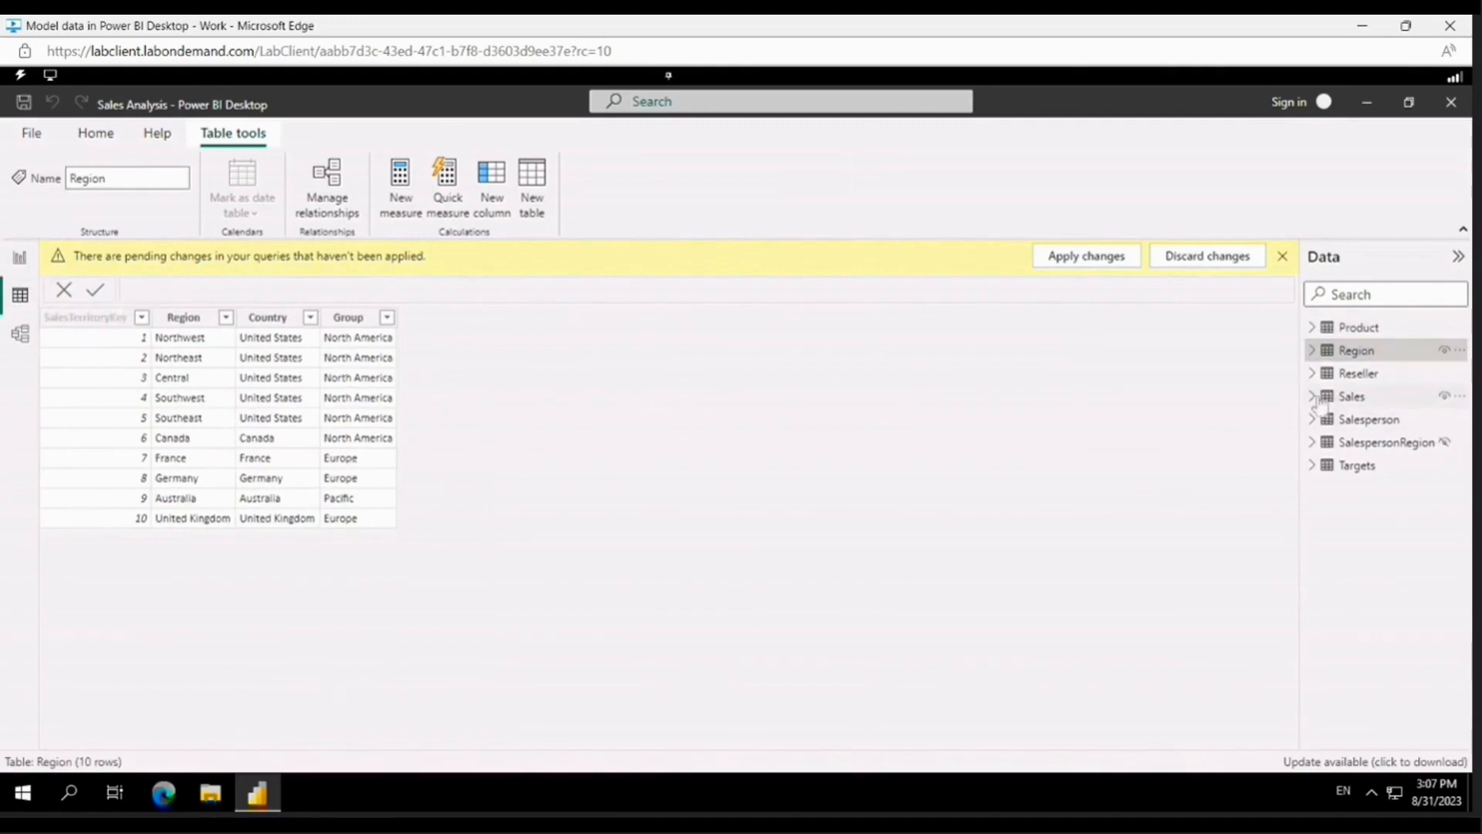
click(1365, 421)
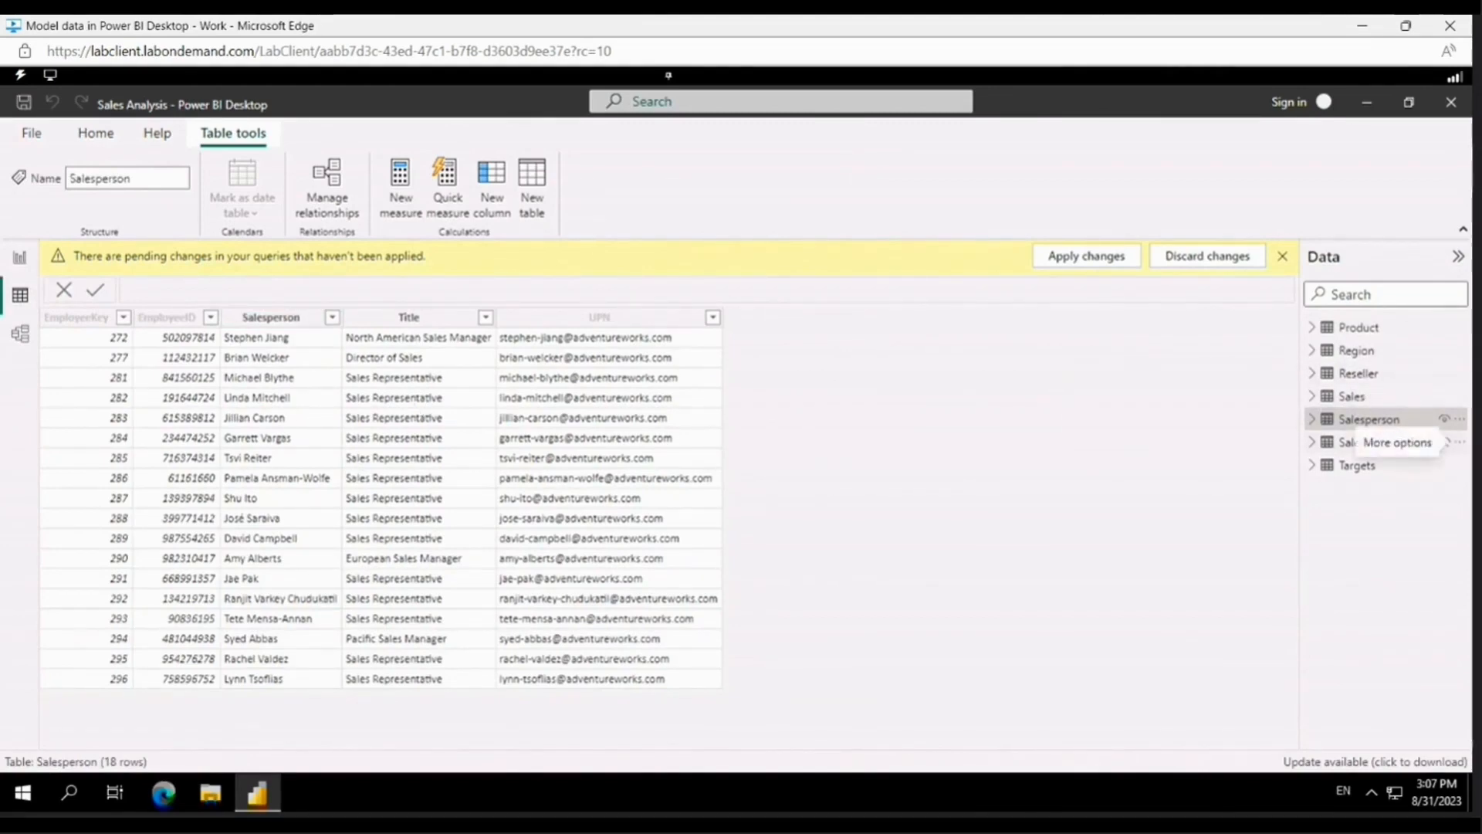
Add an enlarged table visual to Page 1 with the Salesperson and Sales fields, sorted by Sales in descending order
click(19, 261)
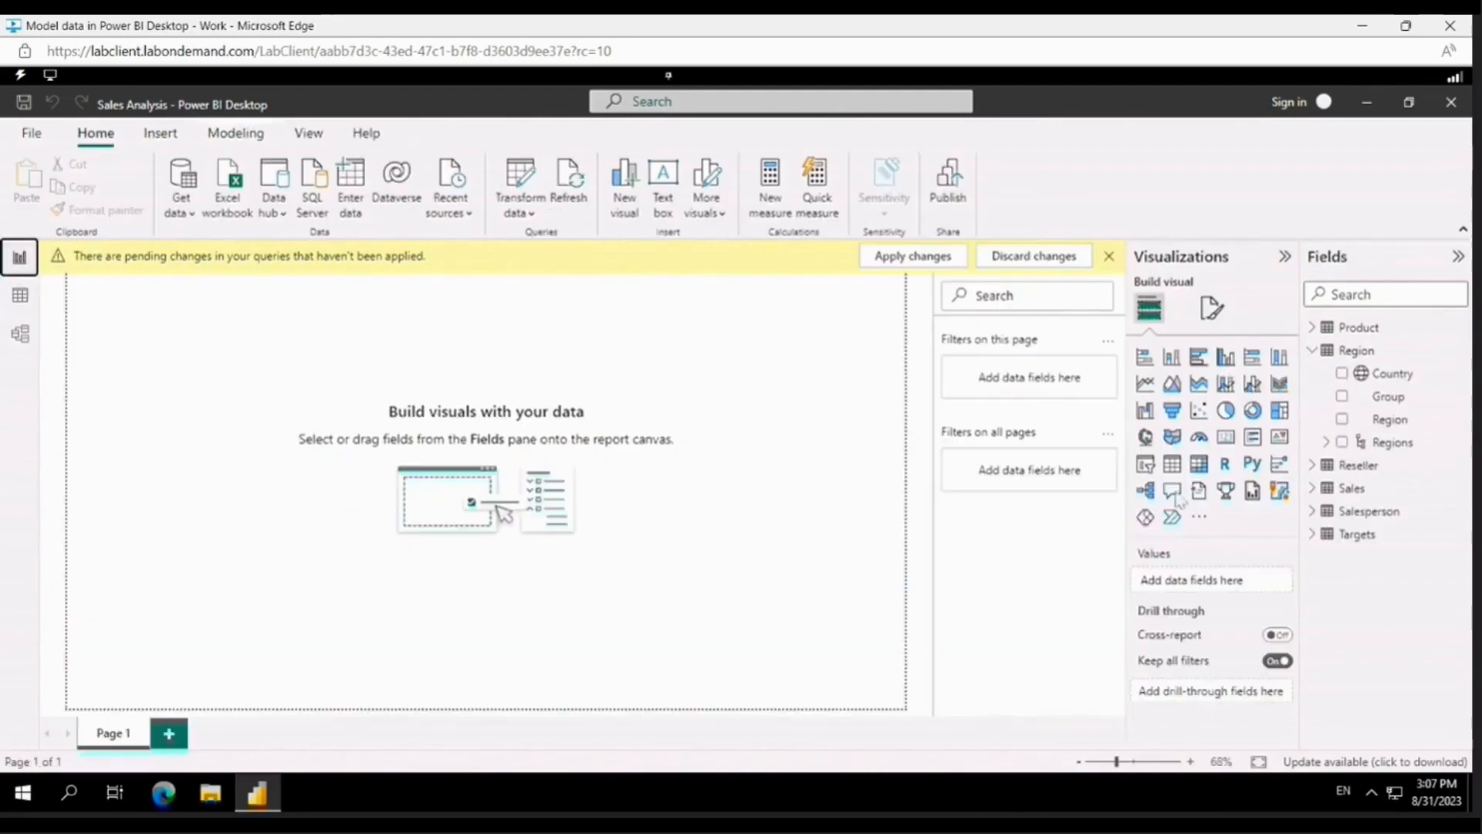
click(1173, 466)
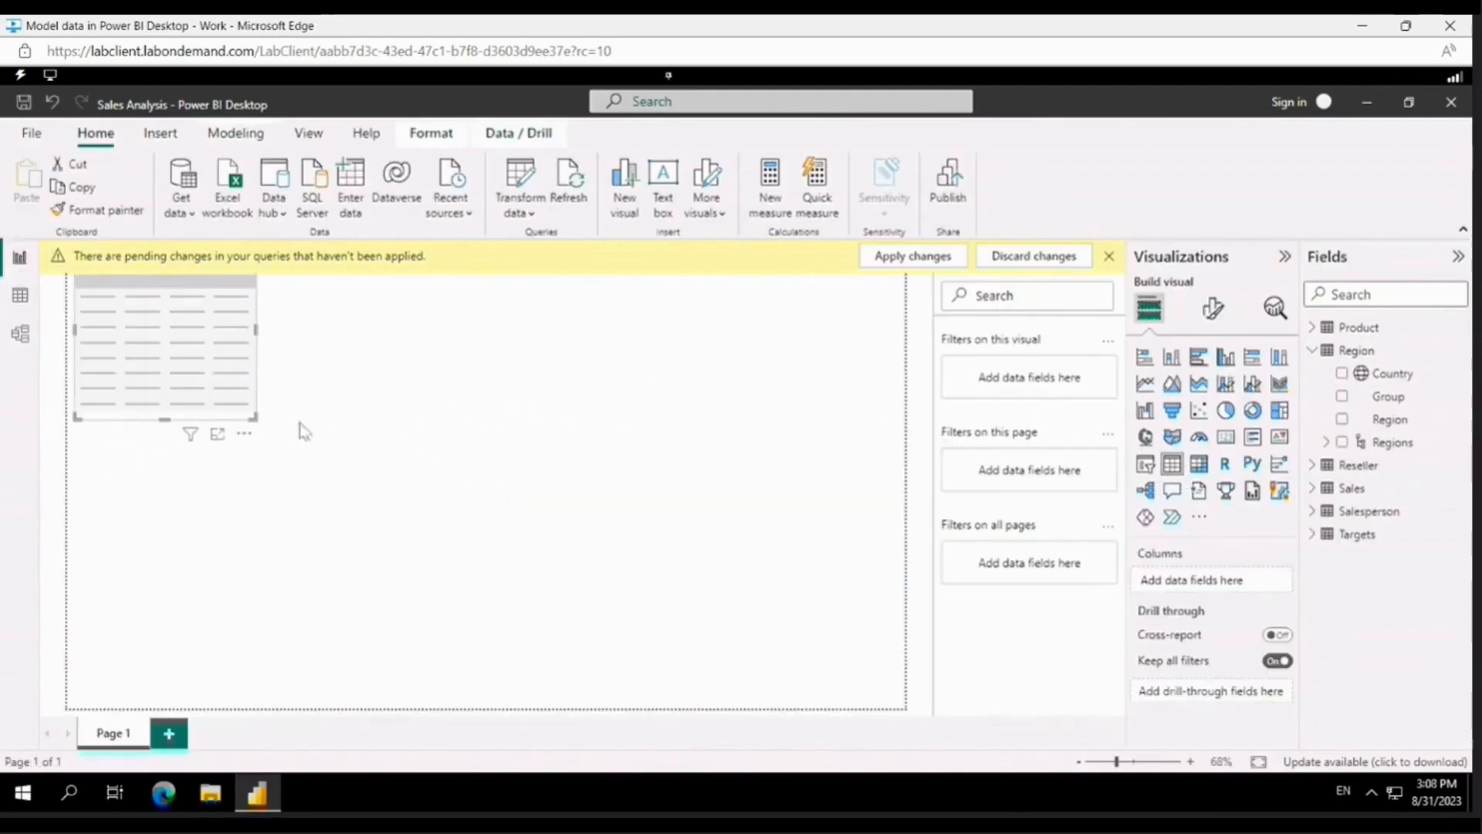
drag(301, 426, 450, 496)
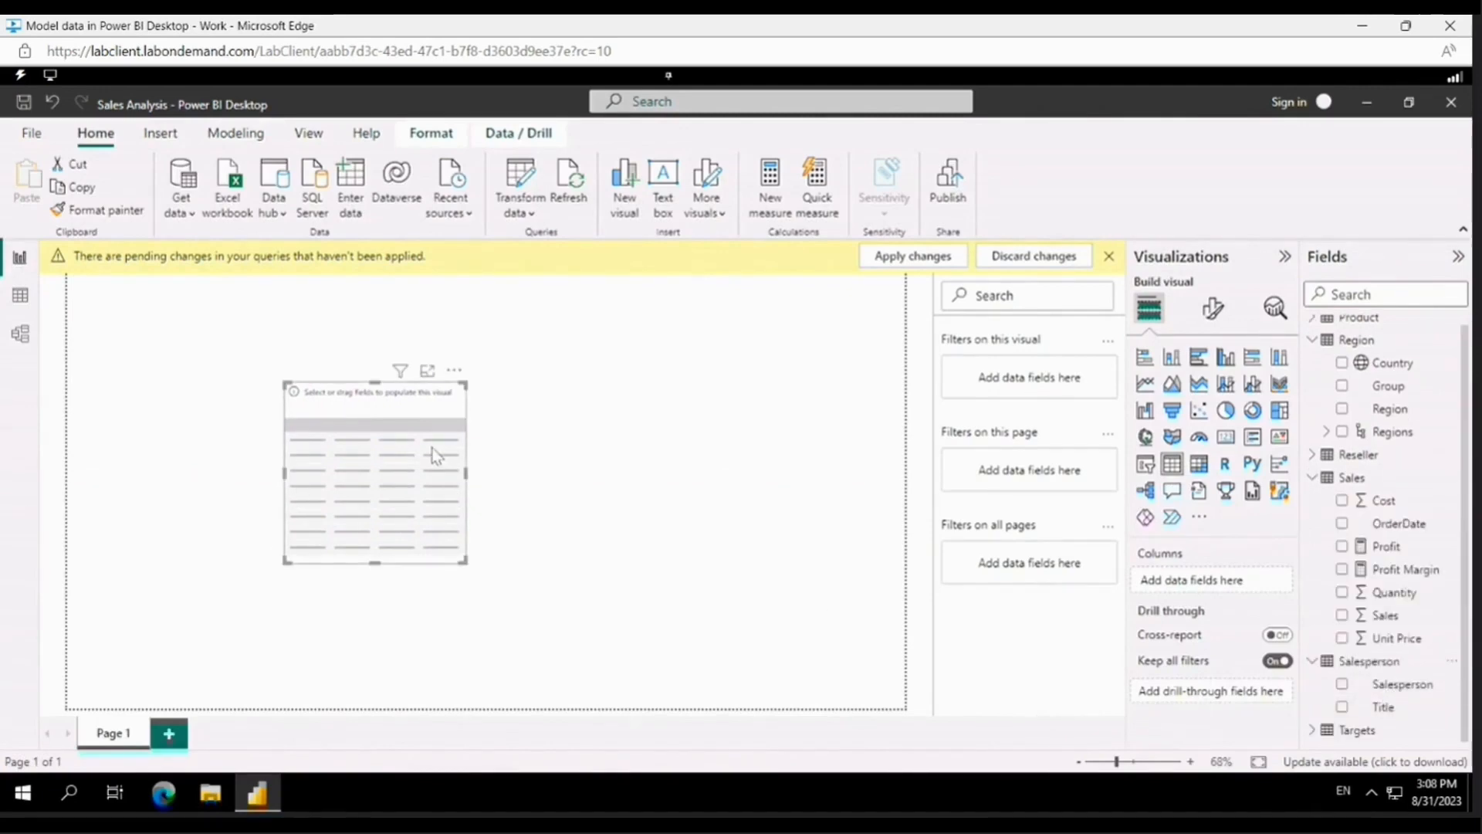
click(1342, 684)
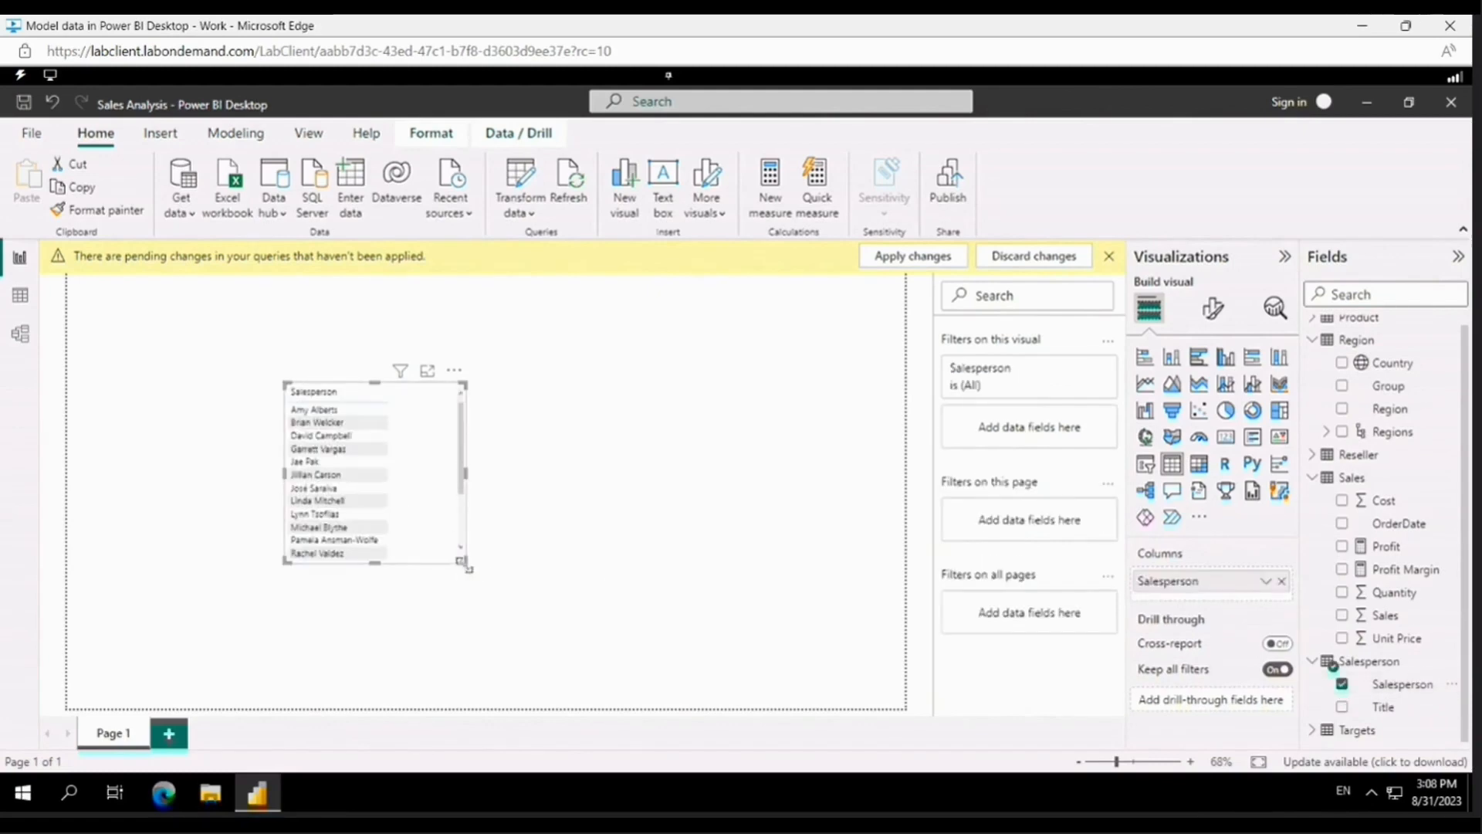
drag(463, 562, 585, 651)
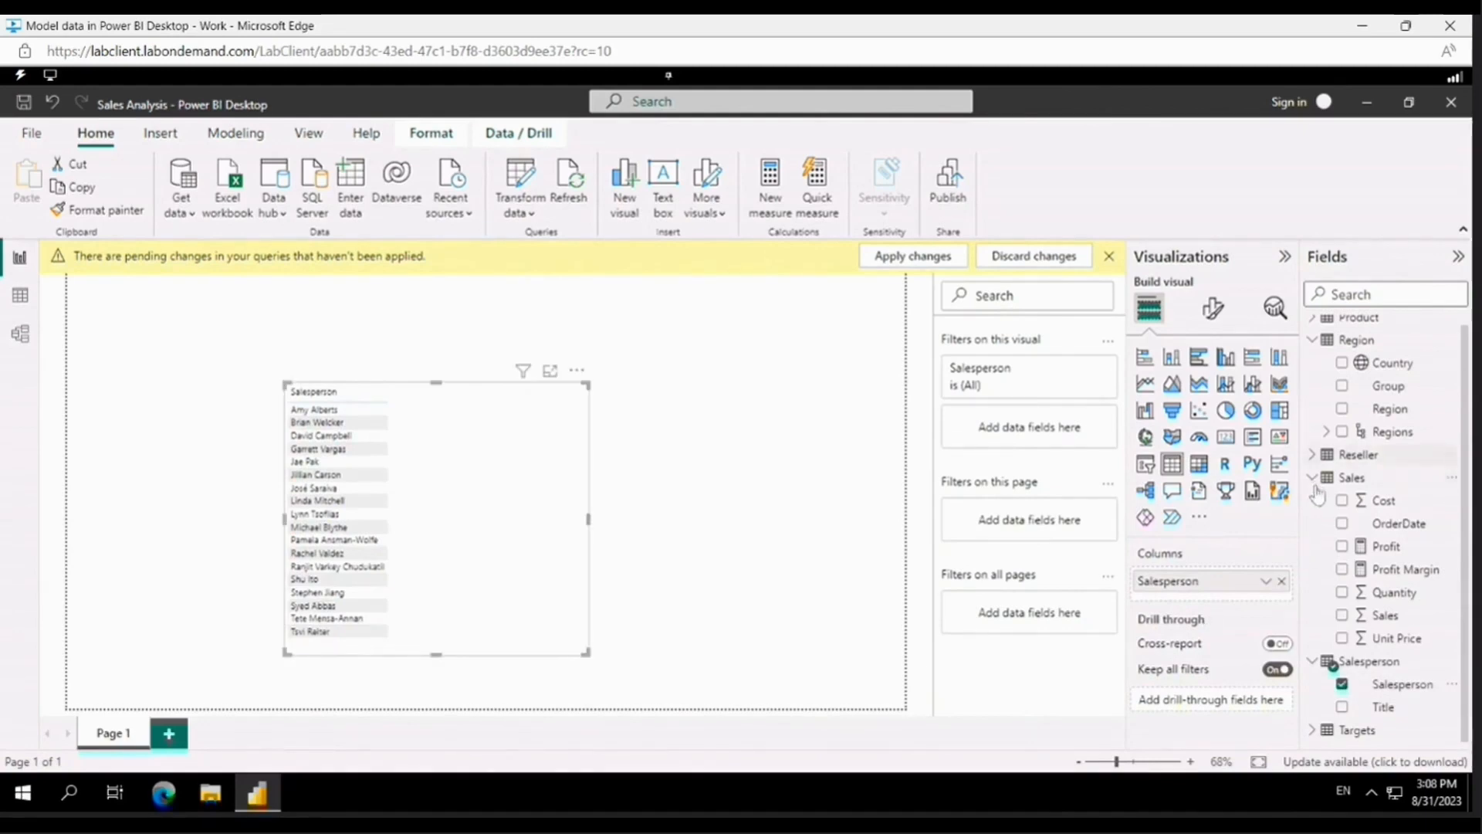
click(1342, 616)
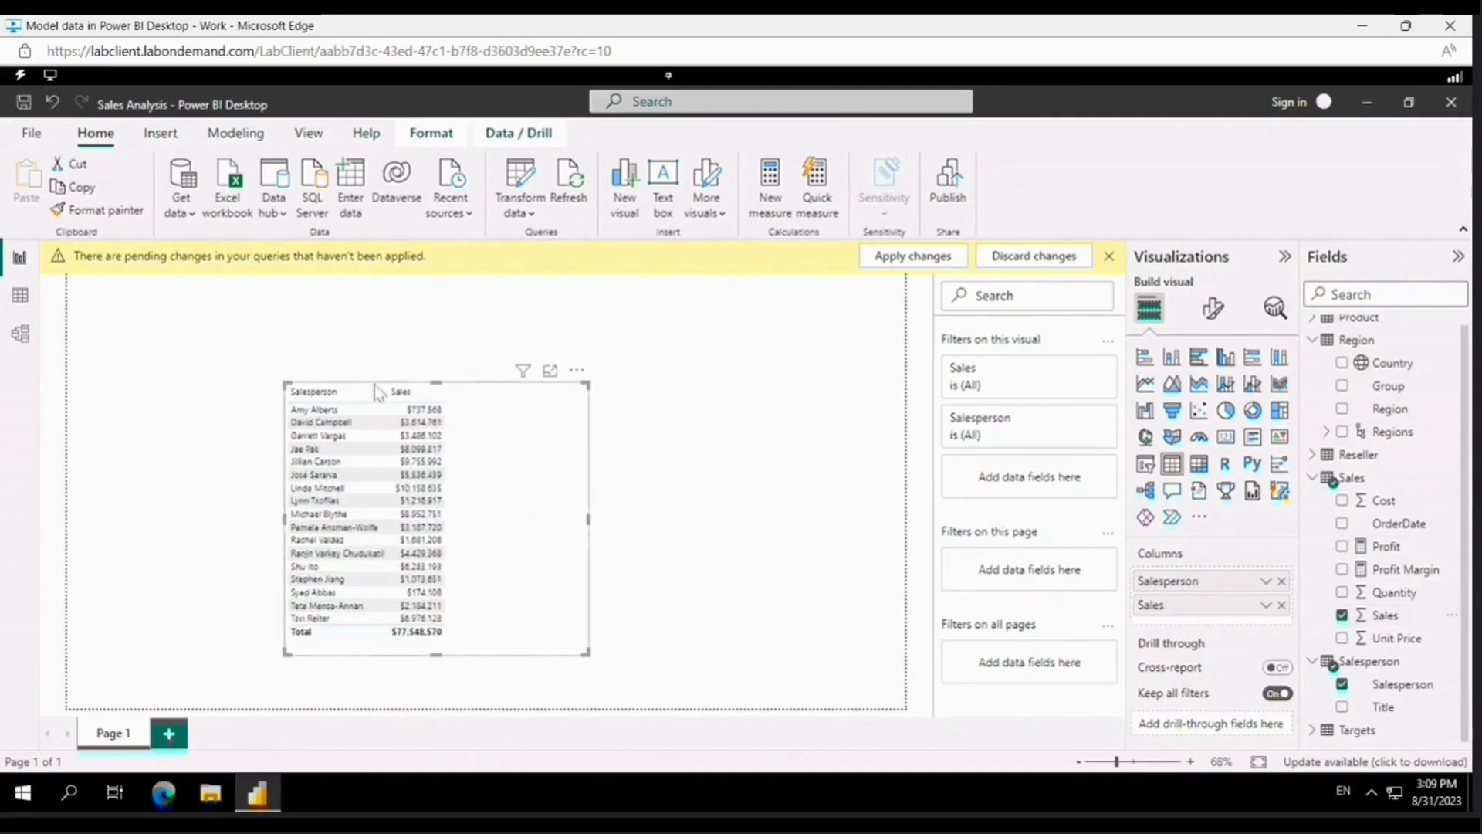
click(427, 398)
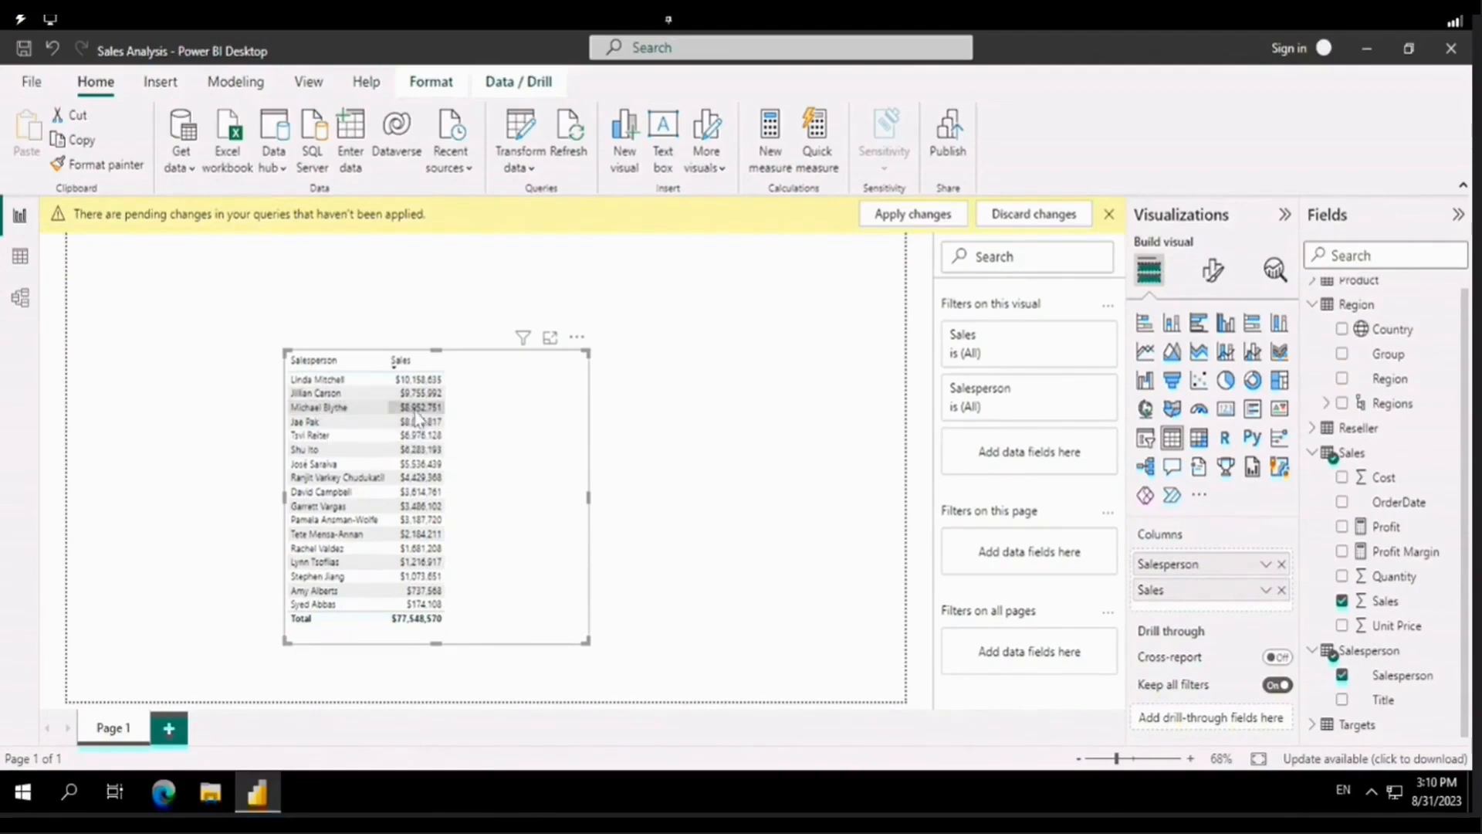
Set the salesperson table's values font size to 20 and enlarge the visual in width and height
click(1216, 275)
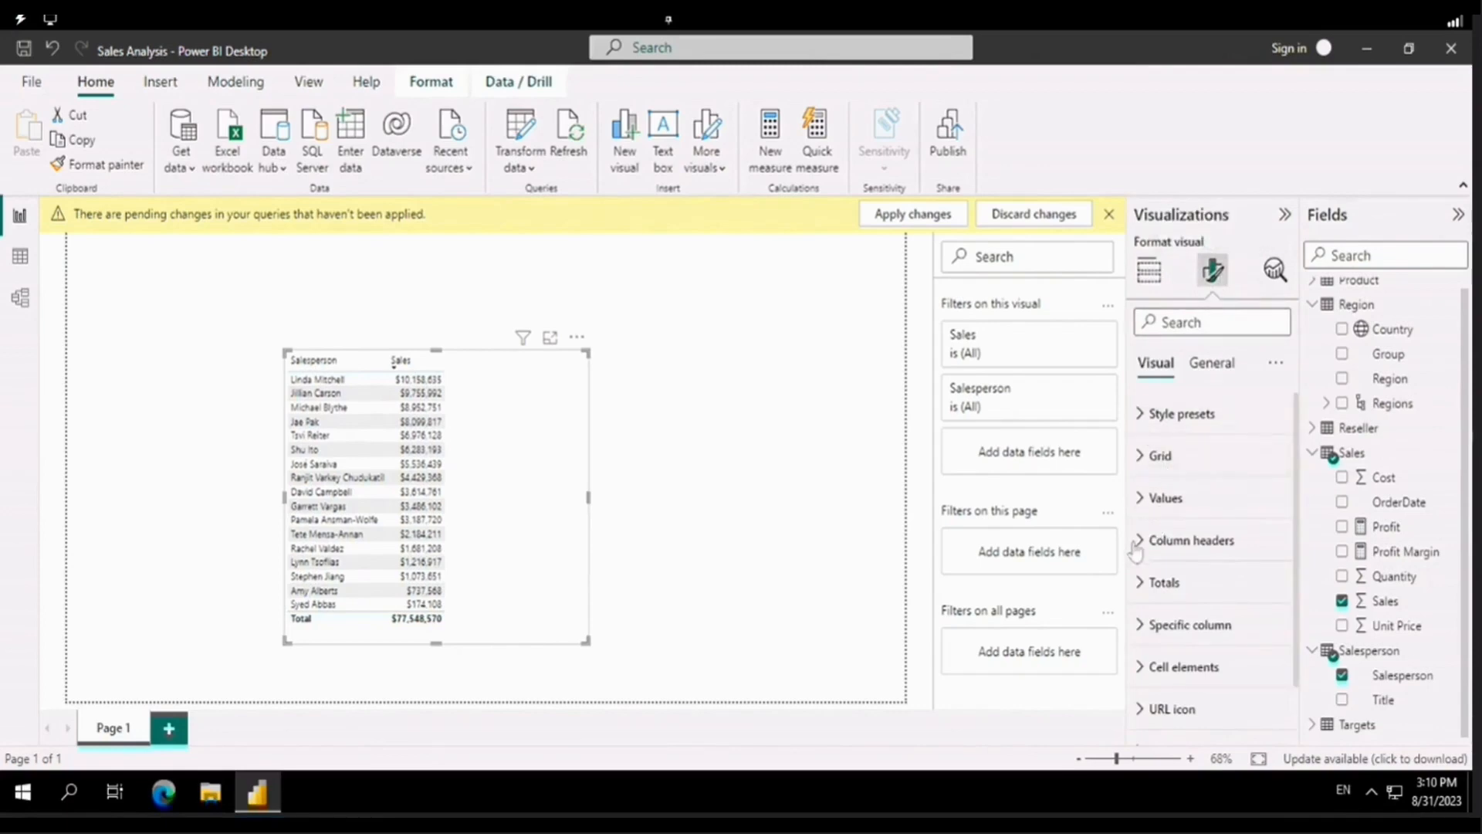
click(1150, 497)
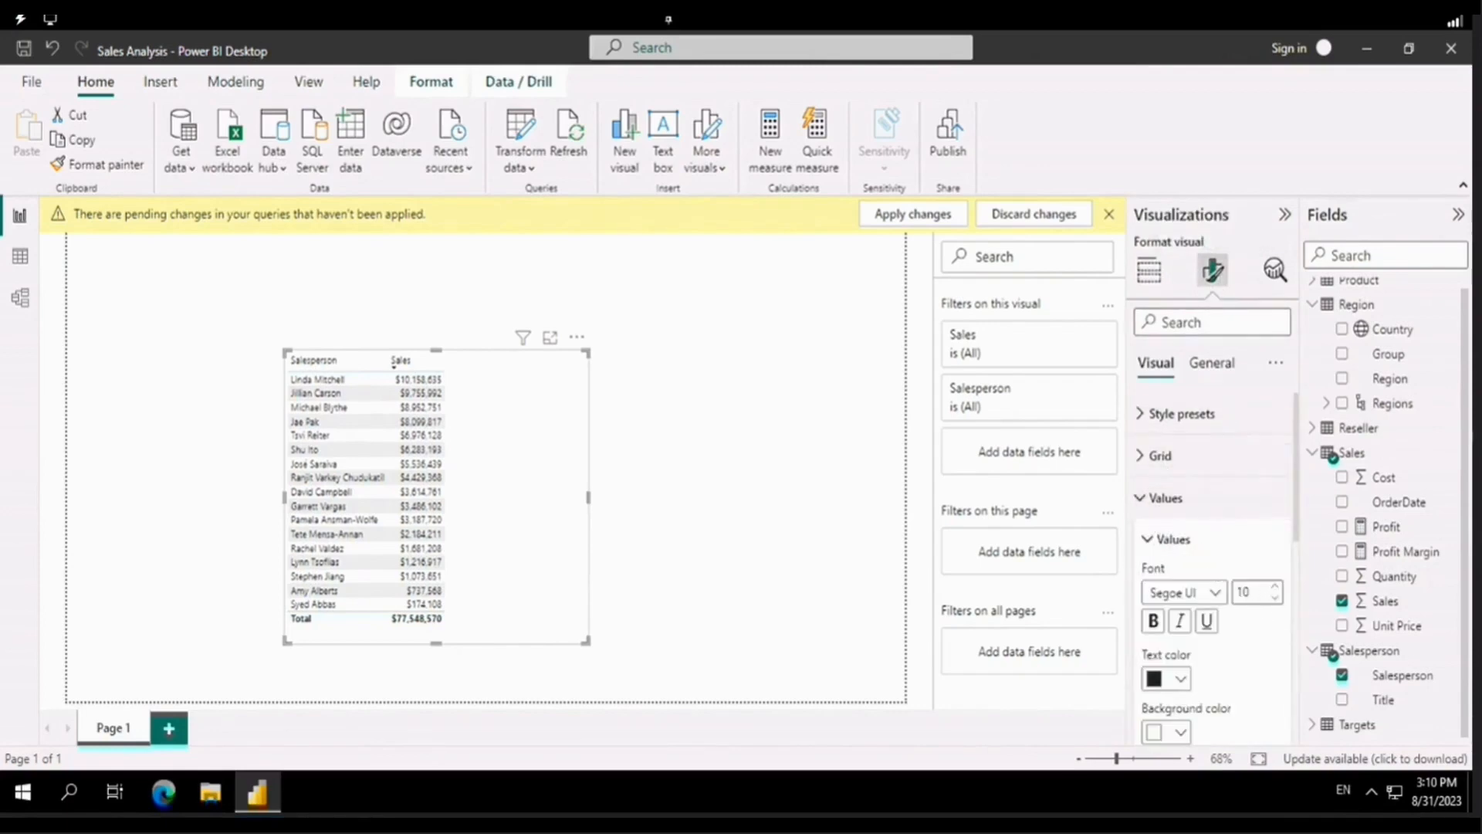
click(1243, 592)
text(20)
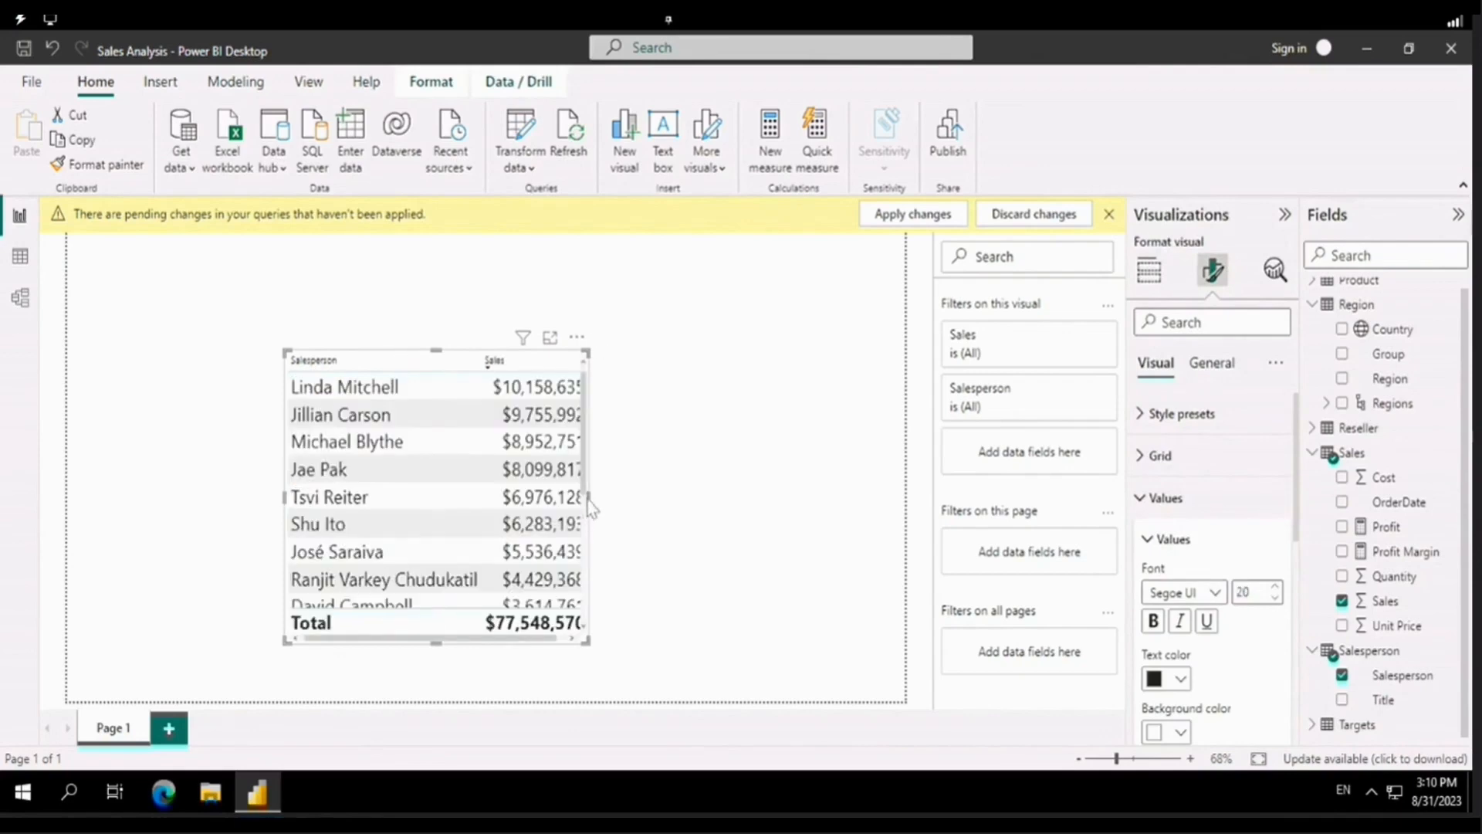
drag(590, 498, 745, 498)
drag(530, 351, 530, 279)
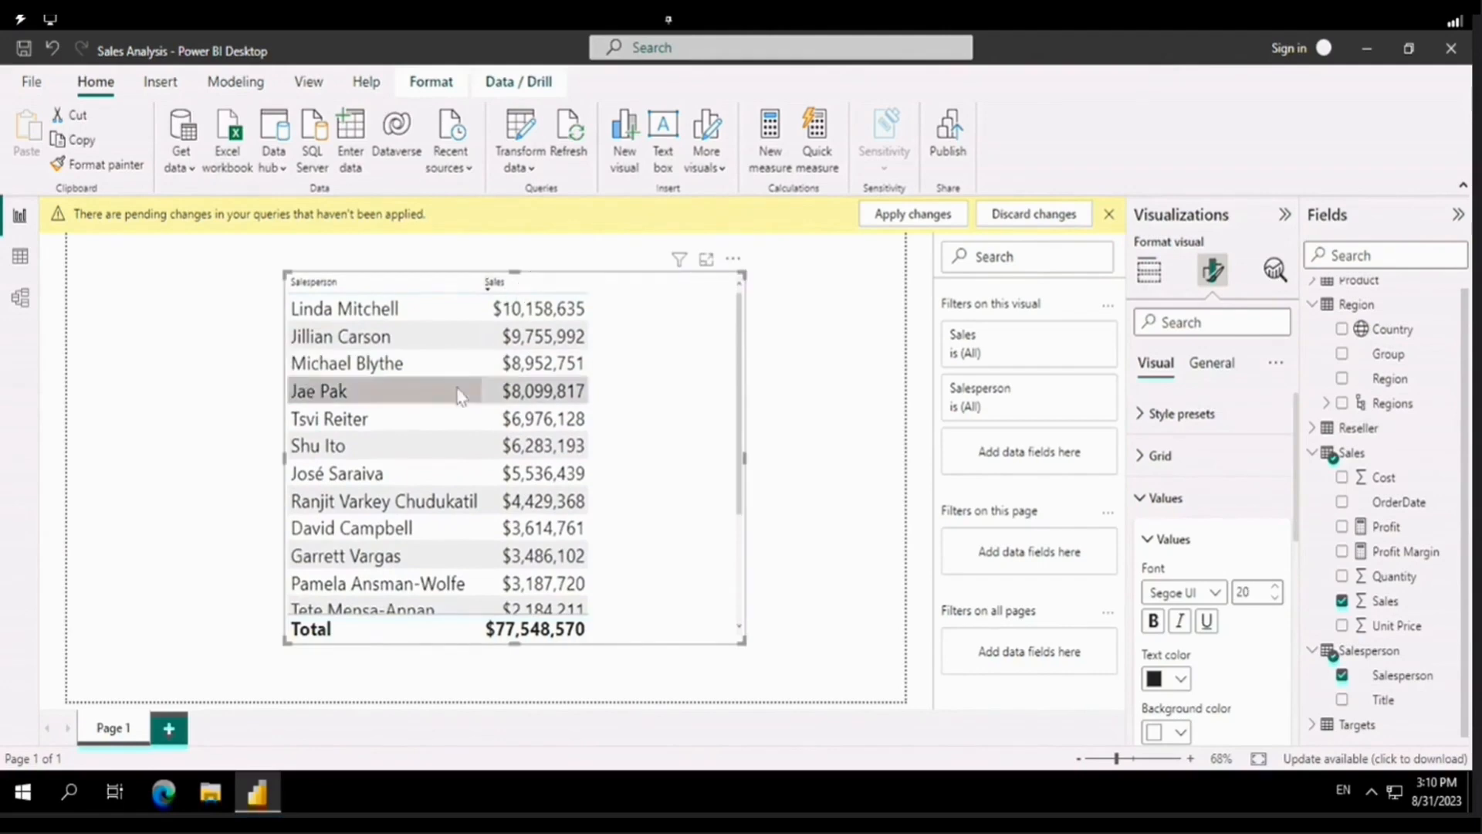
Create a new model diagram layout containing the Region, SalespersonRegion and Salesperson tables
click(20, 297)
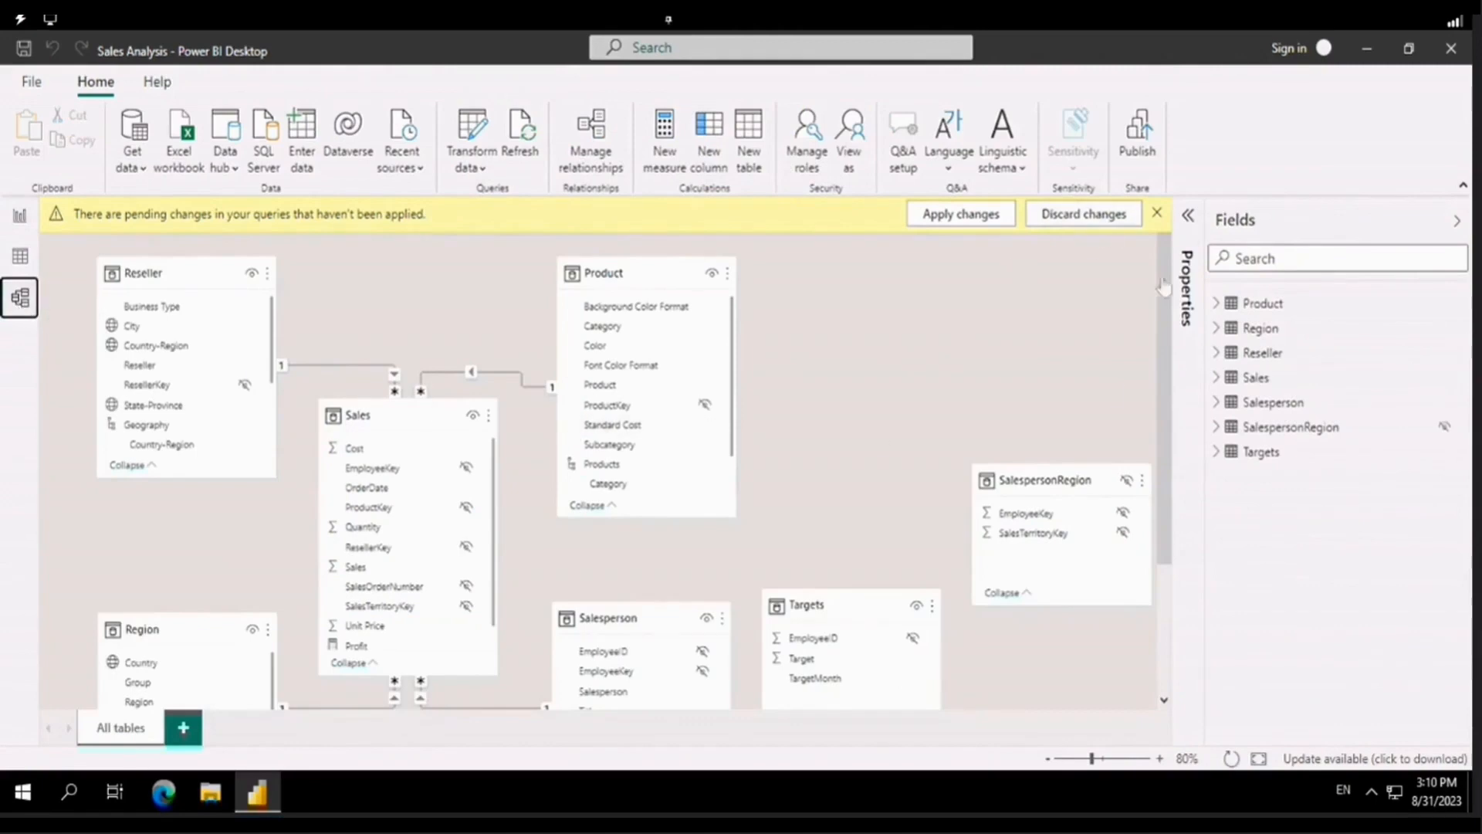
scroll(567, 468, down, 3)
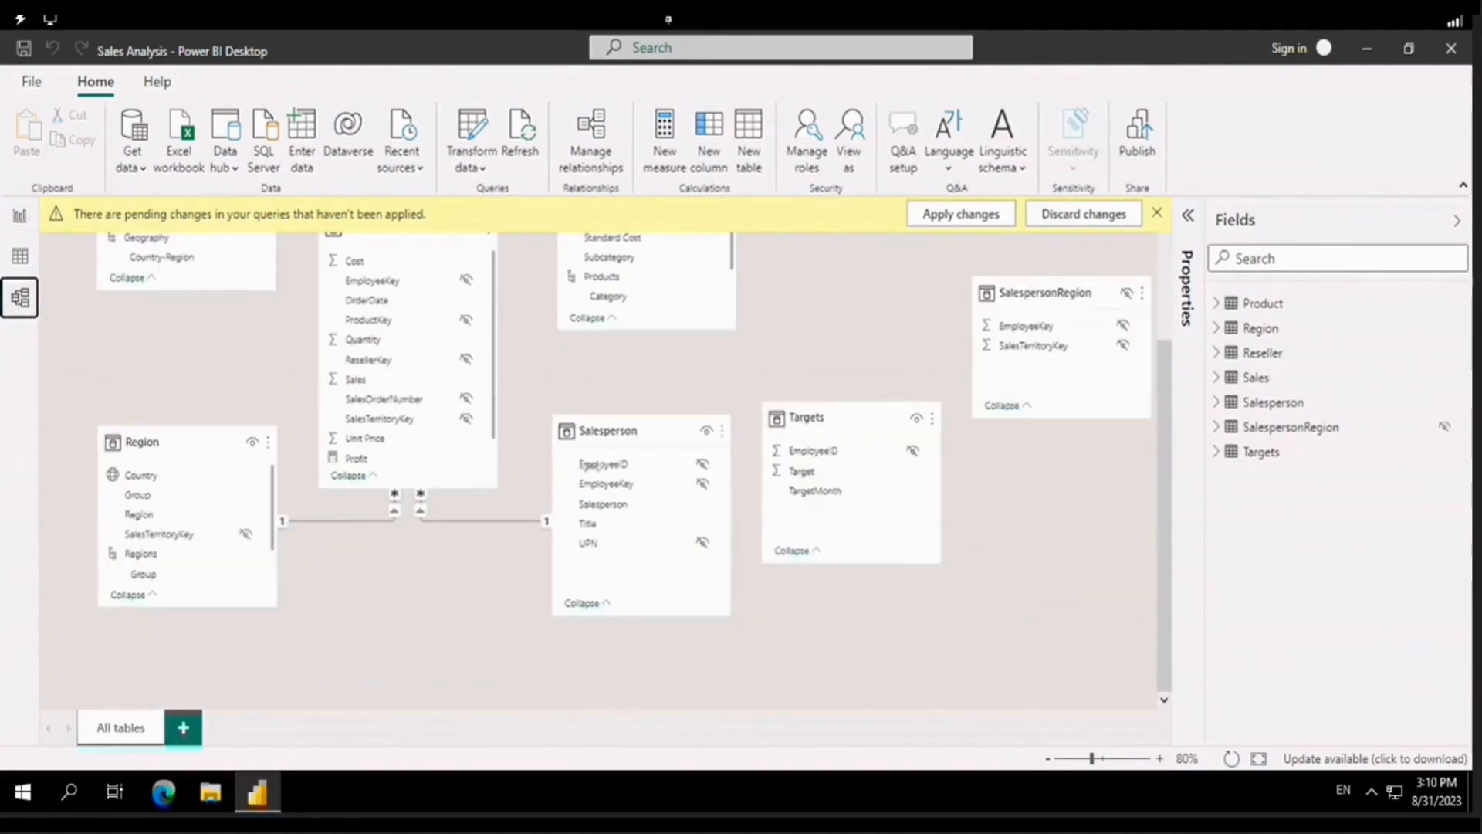
scroll(656, 473, up, 3)
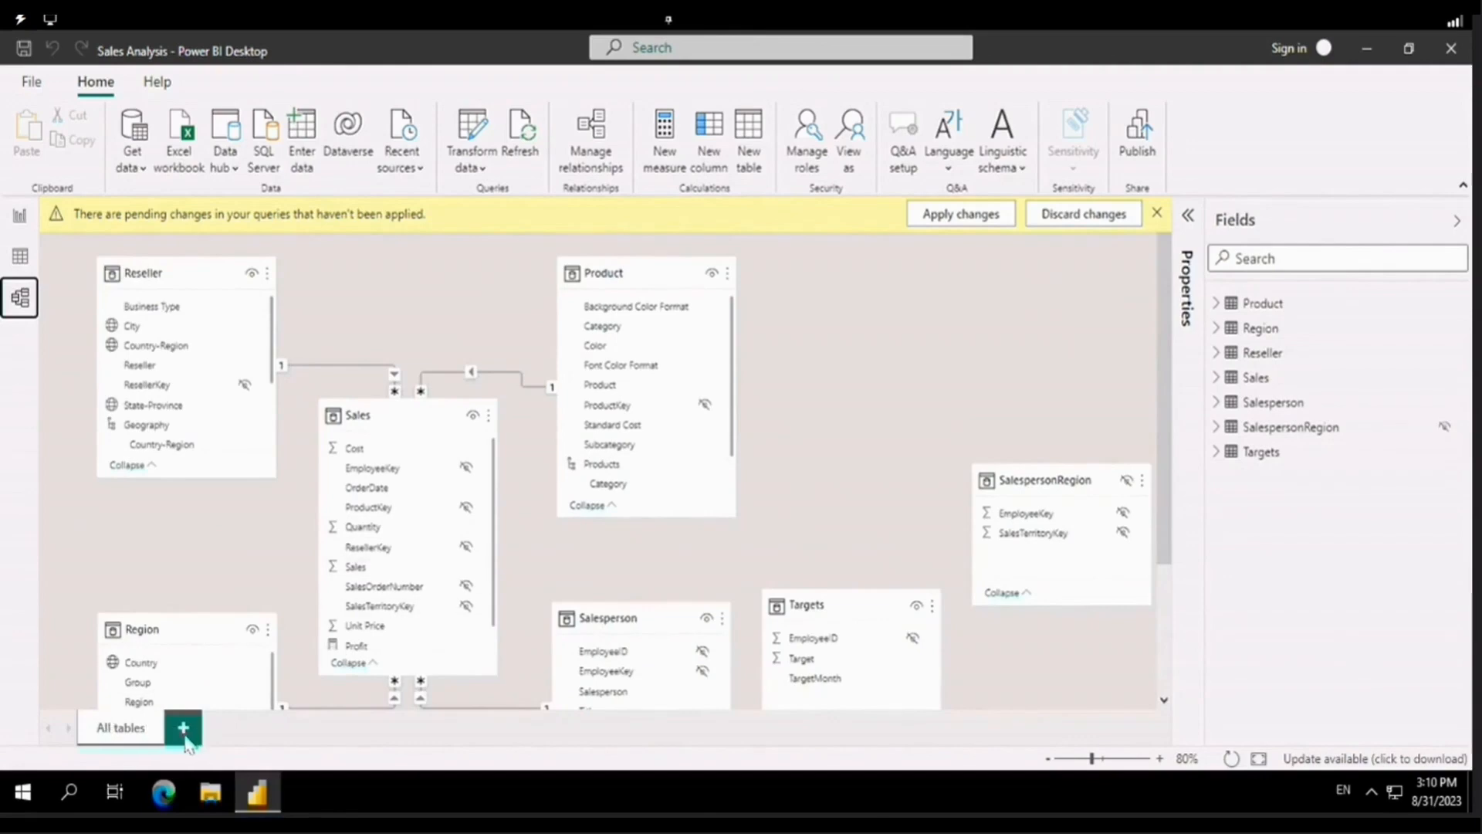
click(184, 729)
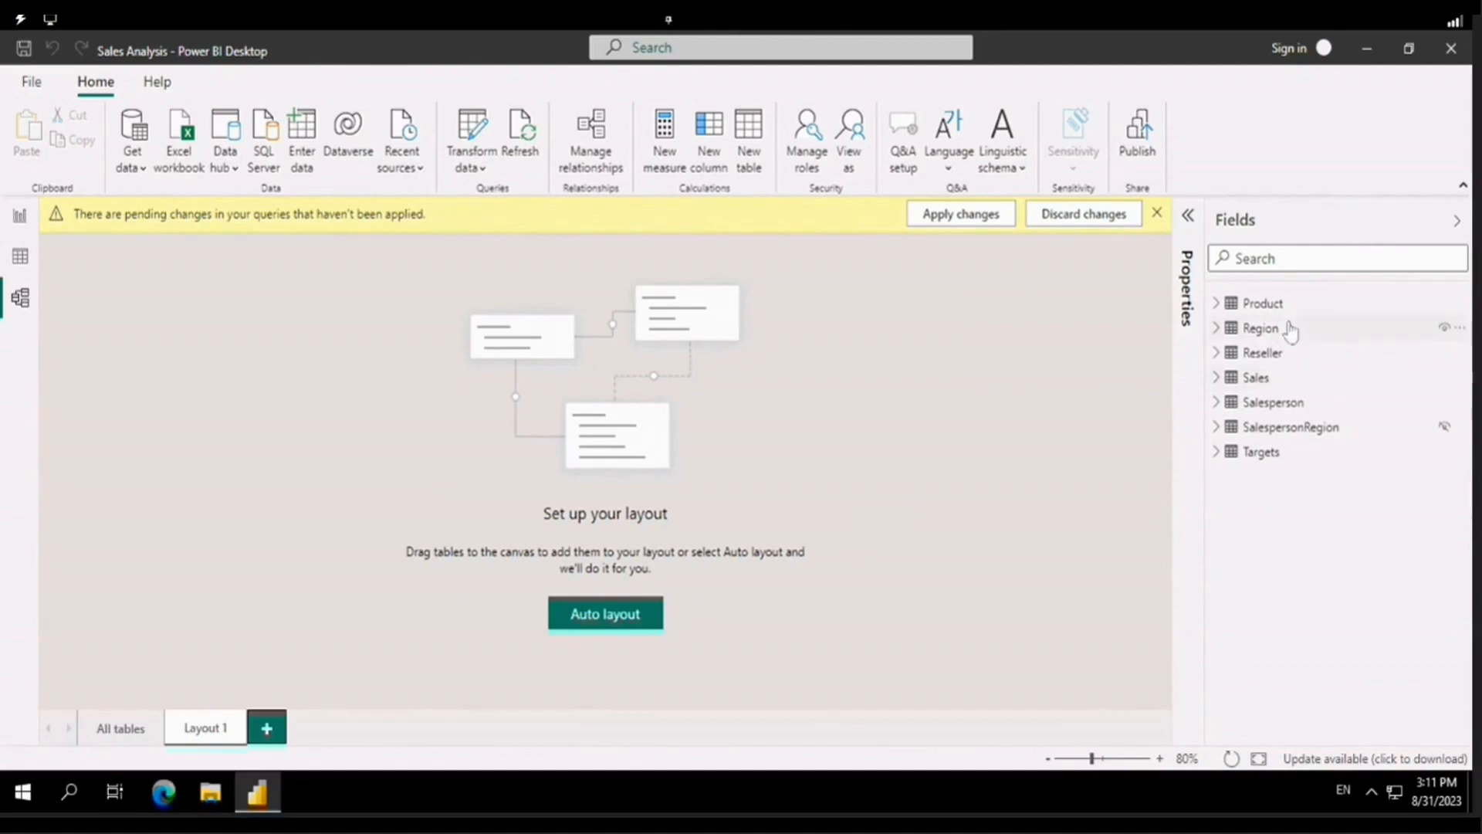
drag(1292, 337, 401, 391)
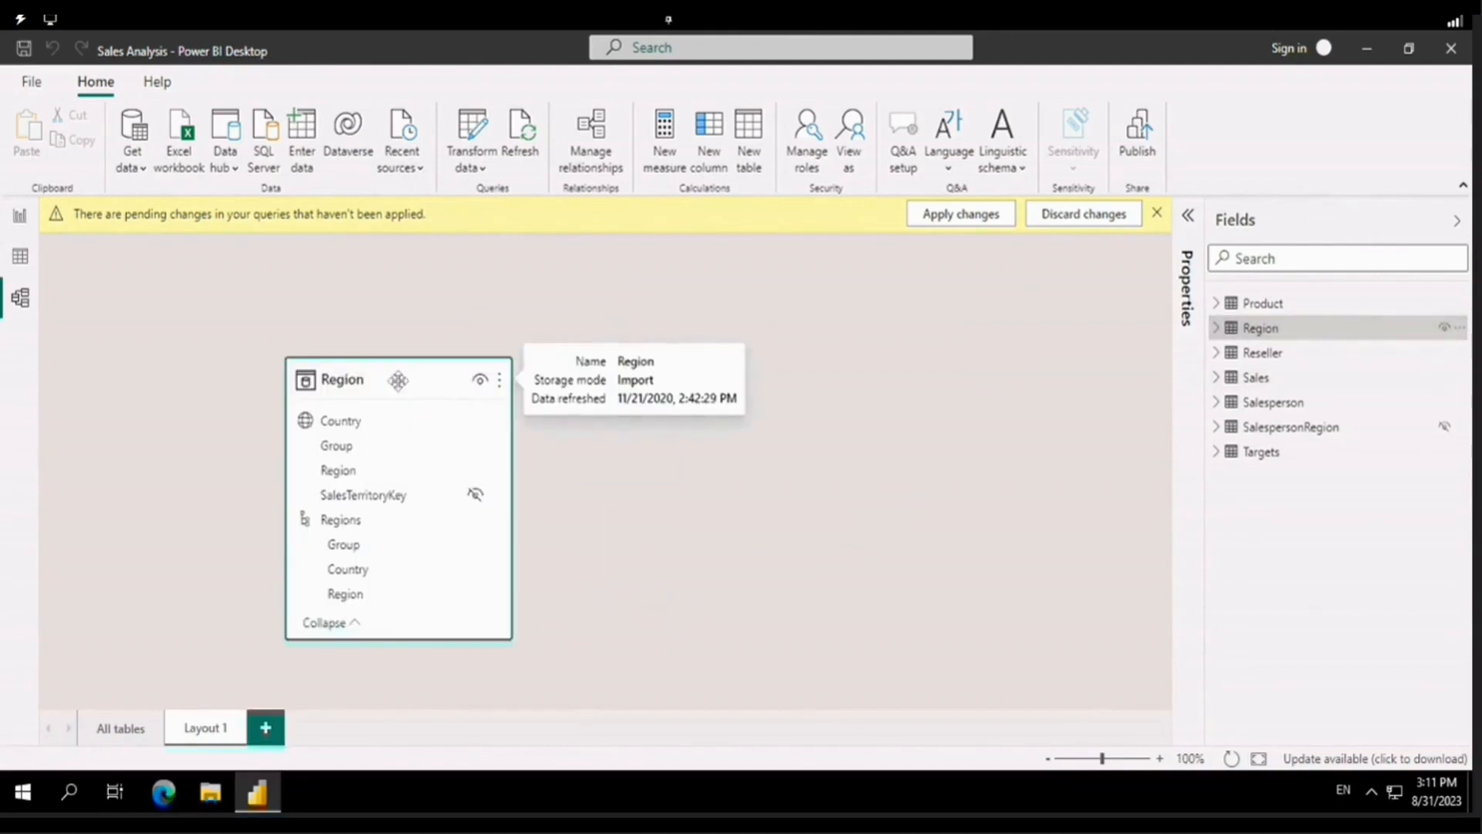
drag(1282, 429, 976, 453)
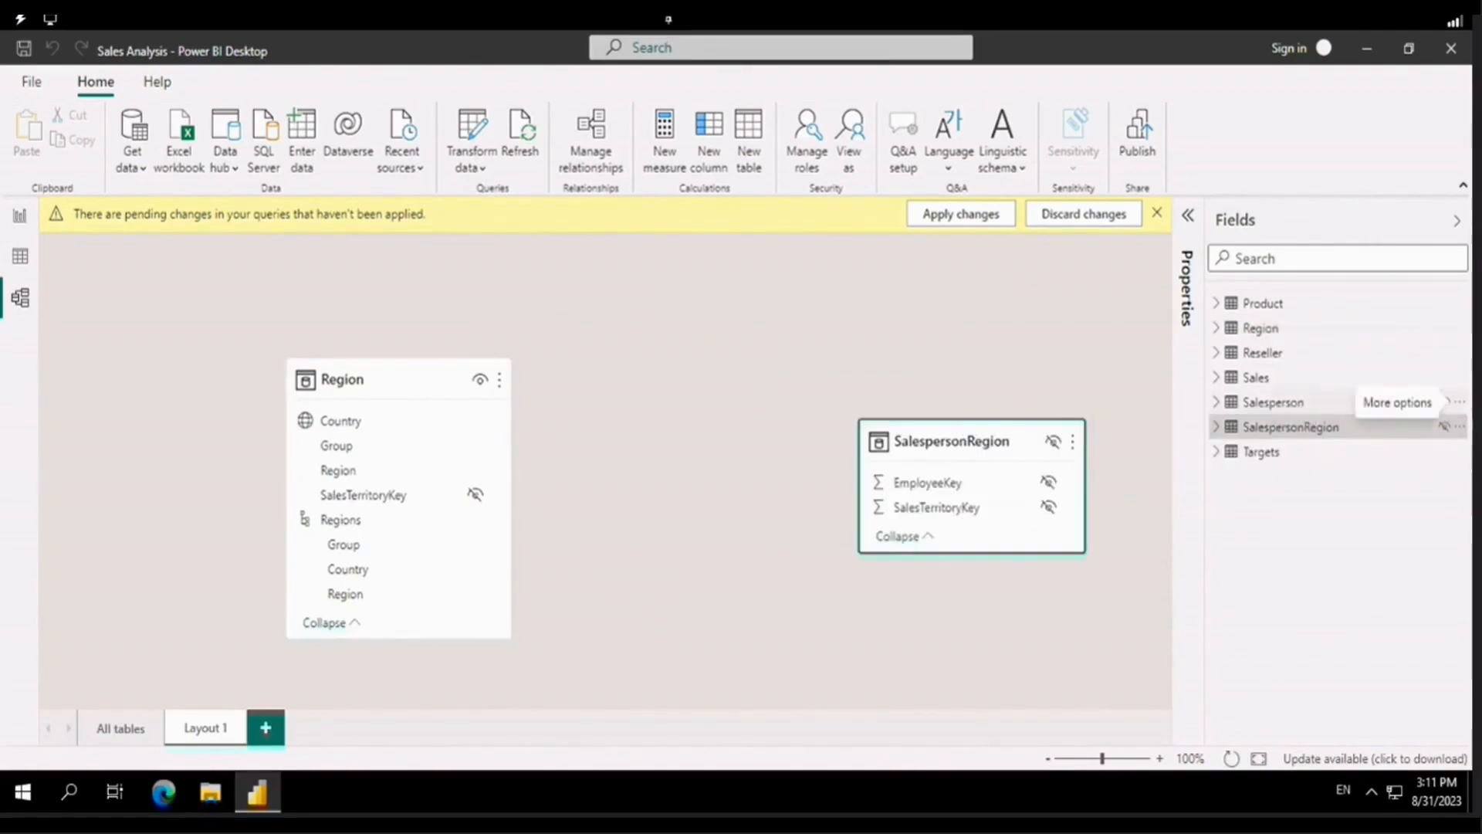
drag(1335, 401, 725, 357)
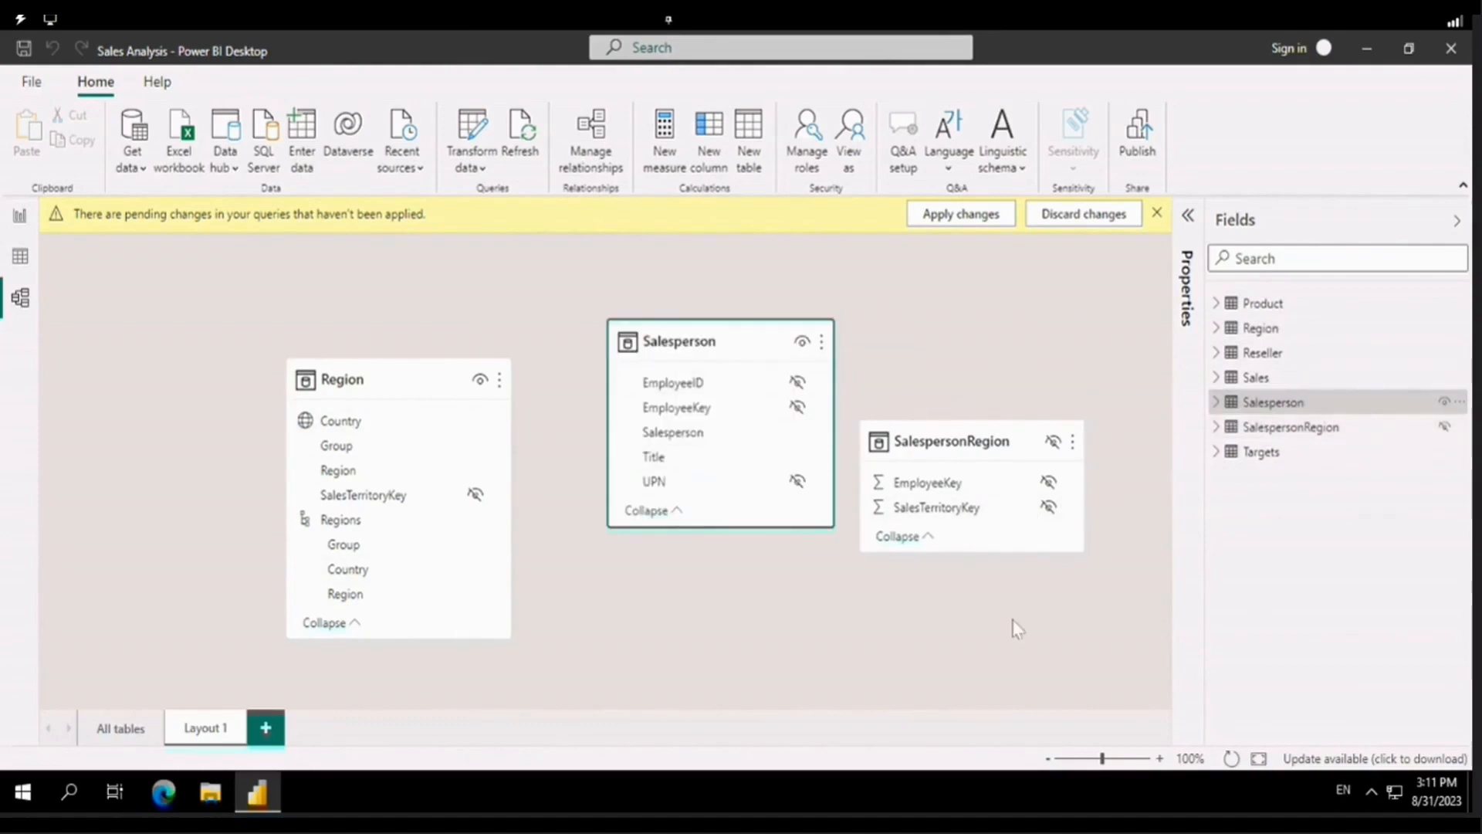
Add a second custom layout to the model diagram with the Sales and Region tables
click(265, 727)
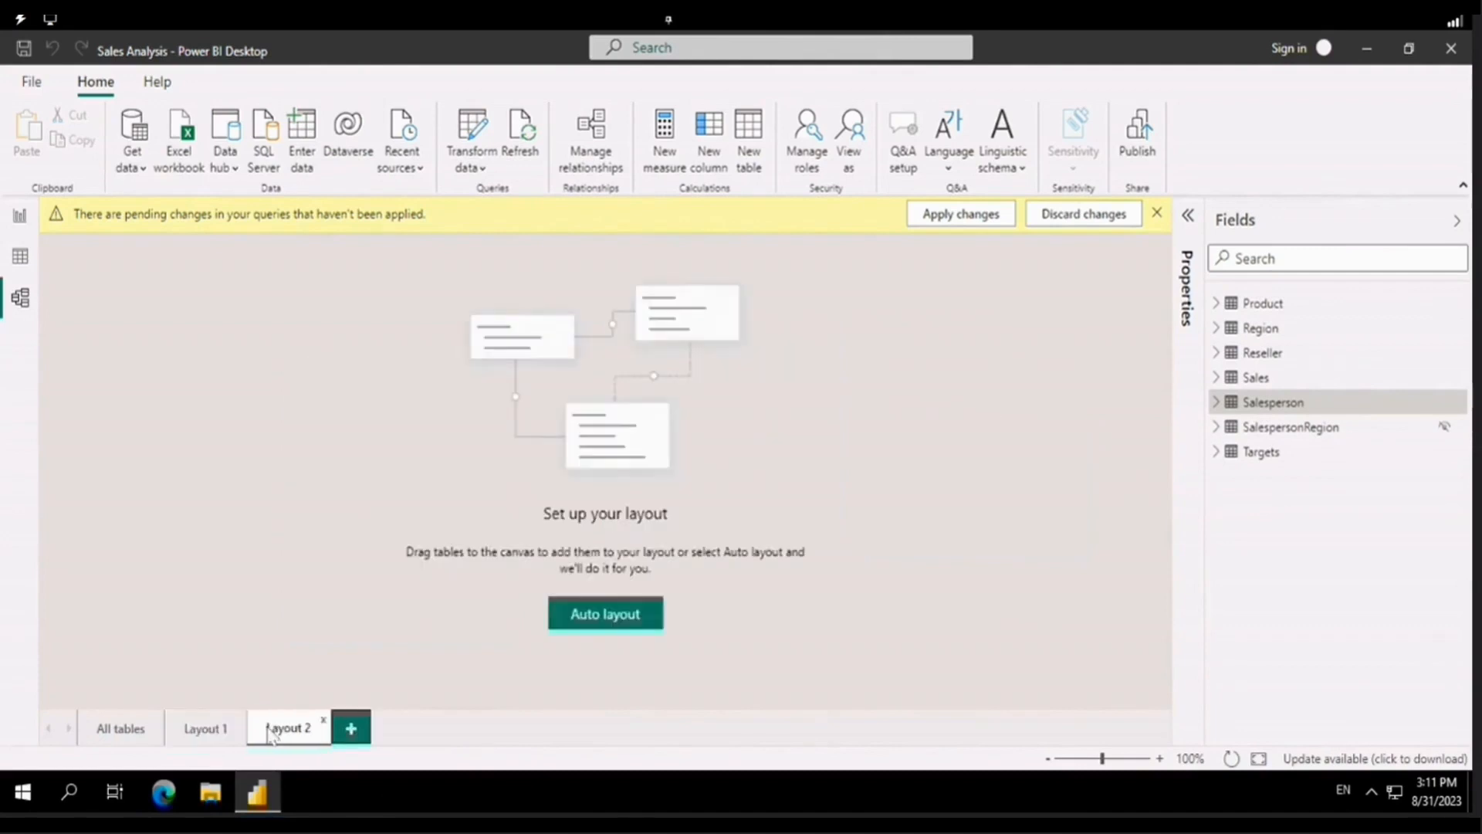
drag(1257, 378, 410, 410)
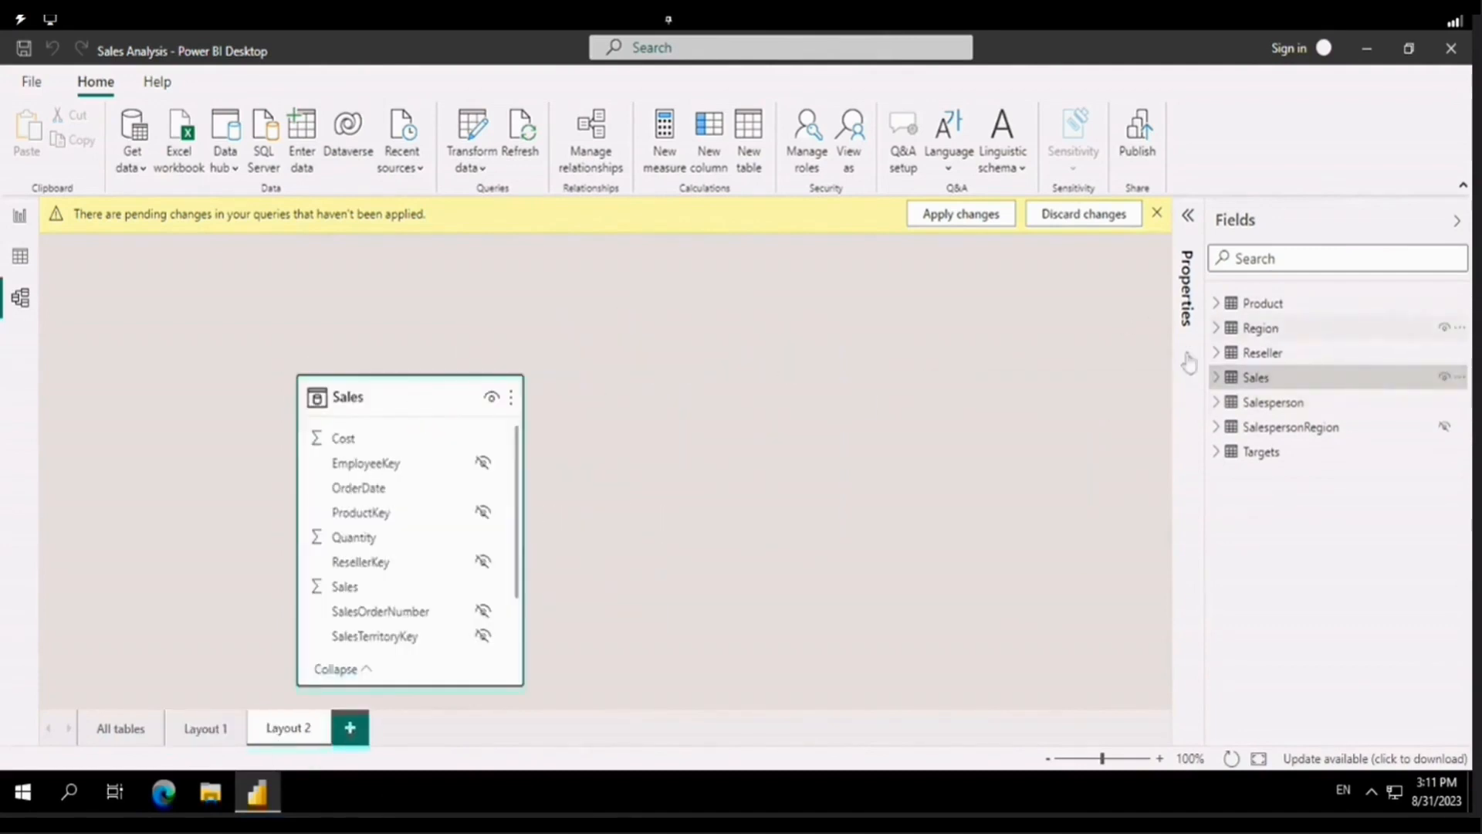
drag(1260, 327, 787, 424)
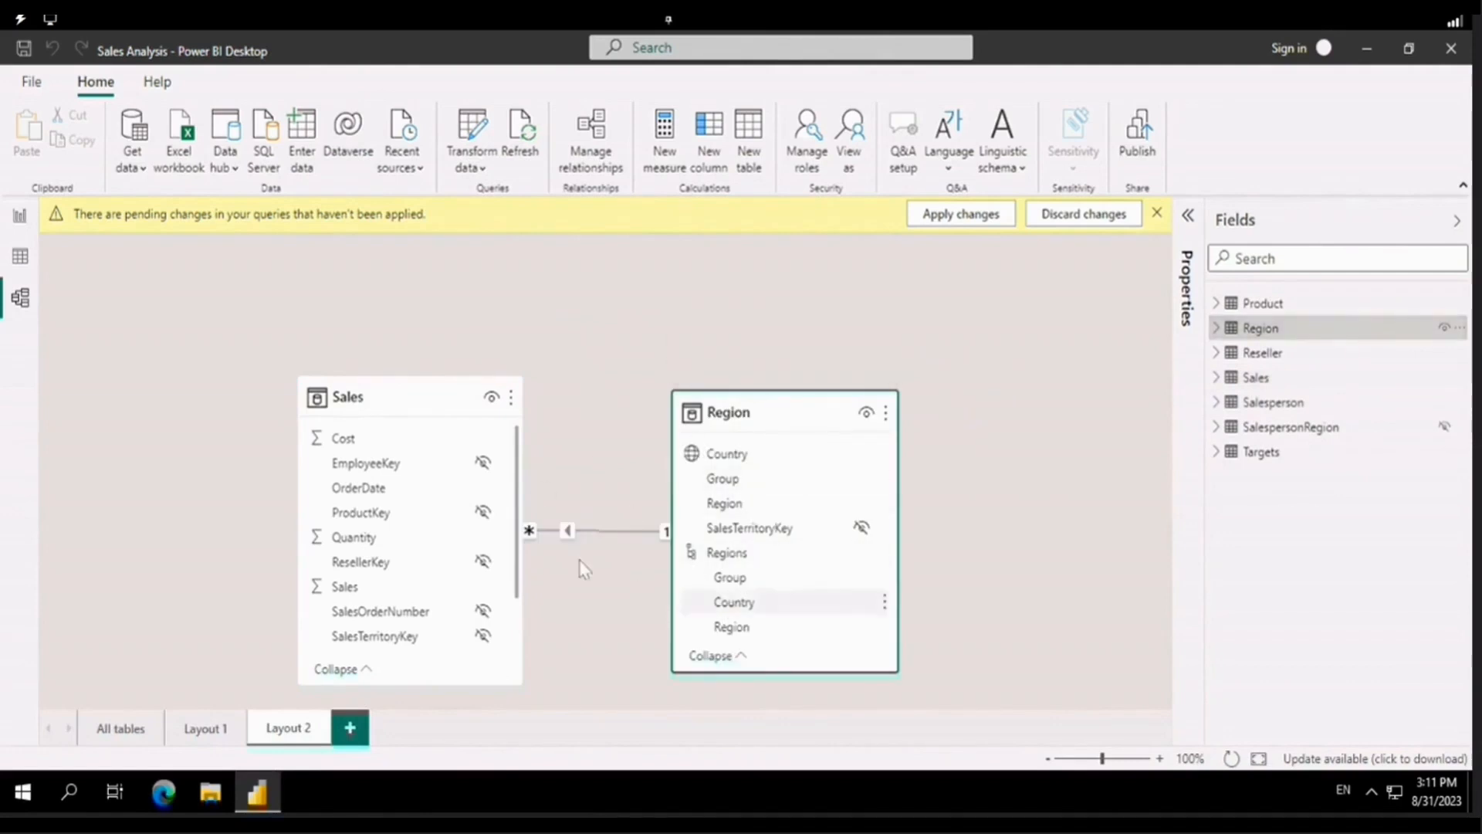
Compare the All tables diagram with Layout 2 and delete Layout 2
click(124, 730)
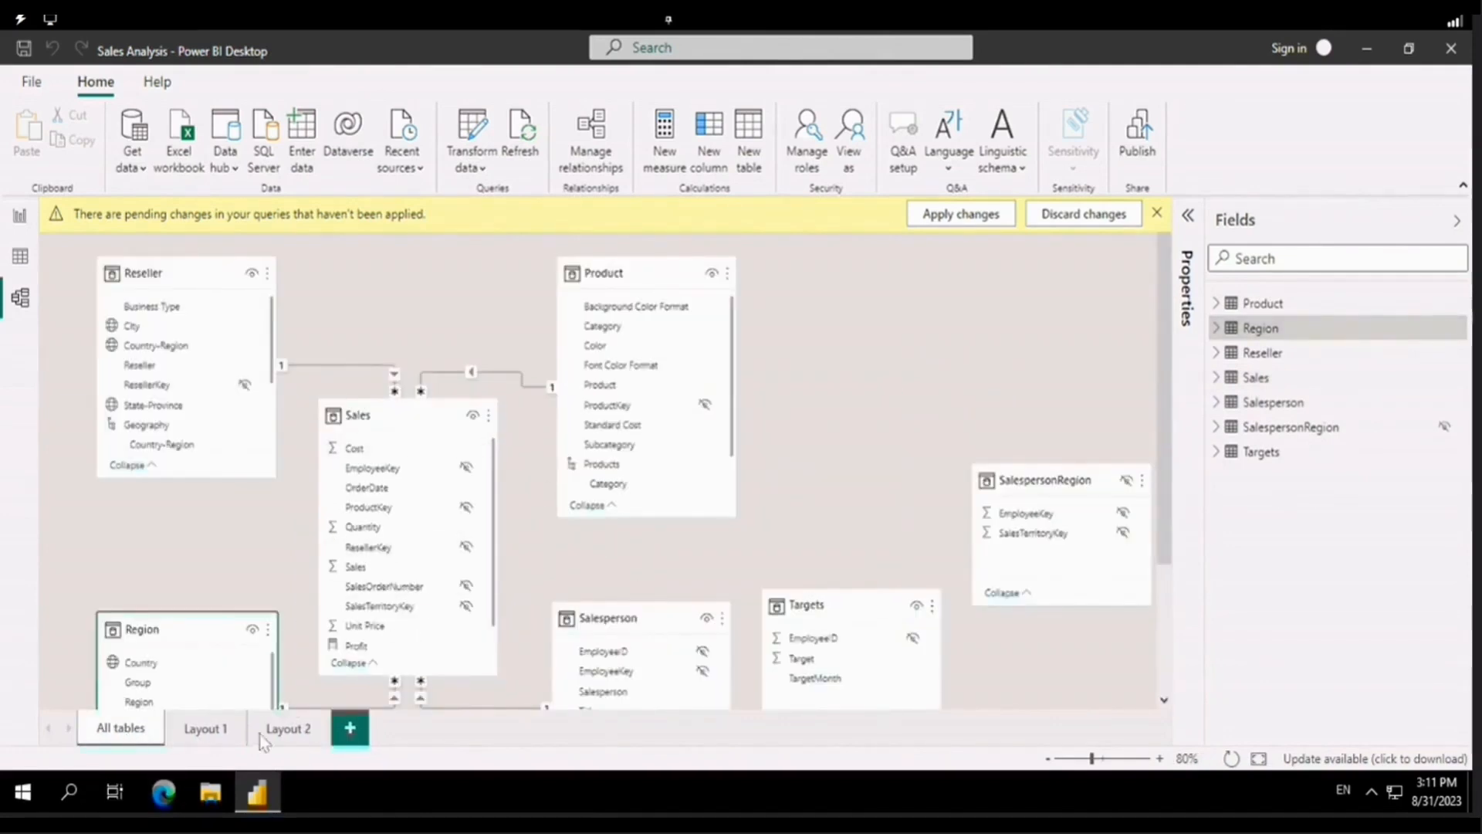
click(284, 730)
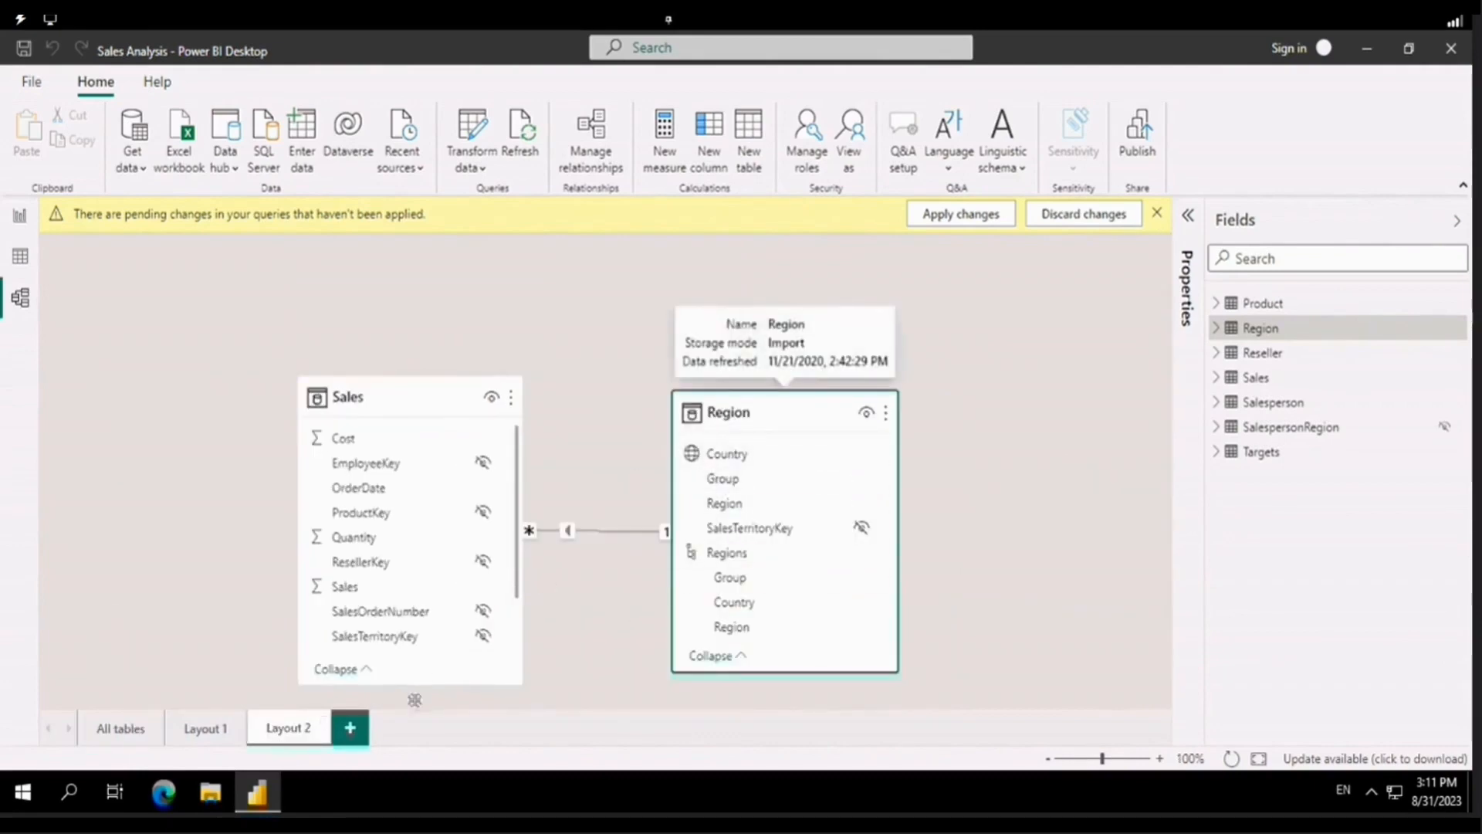
click(324, 721)
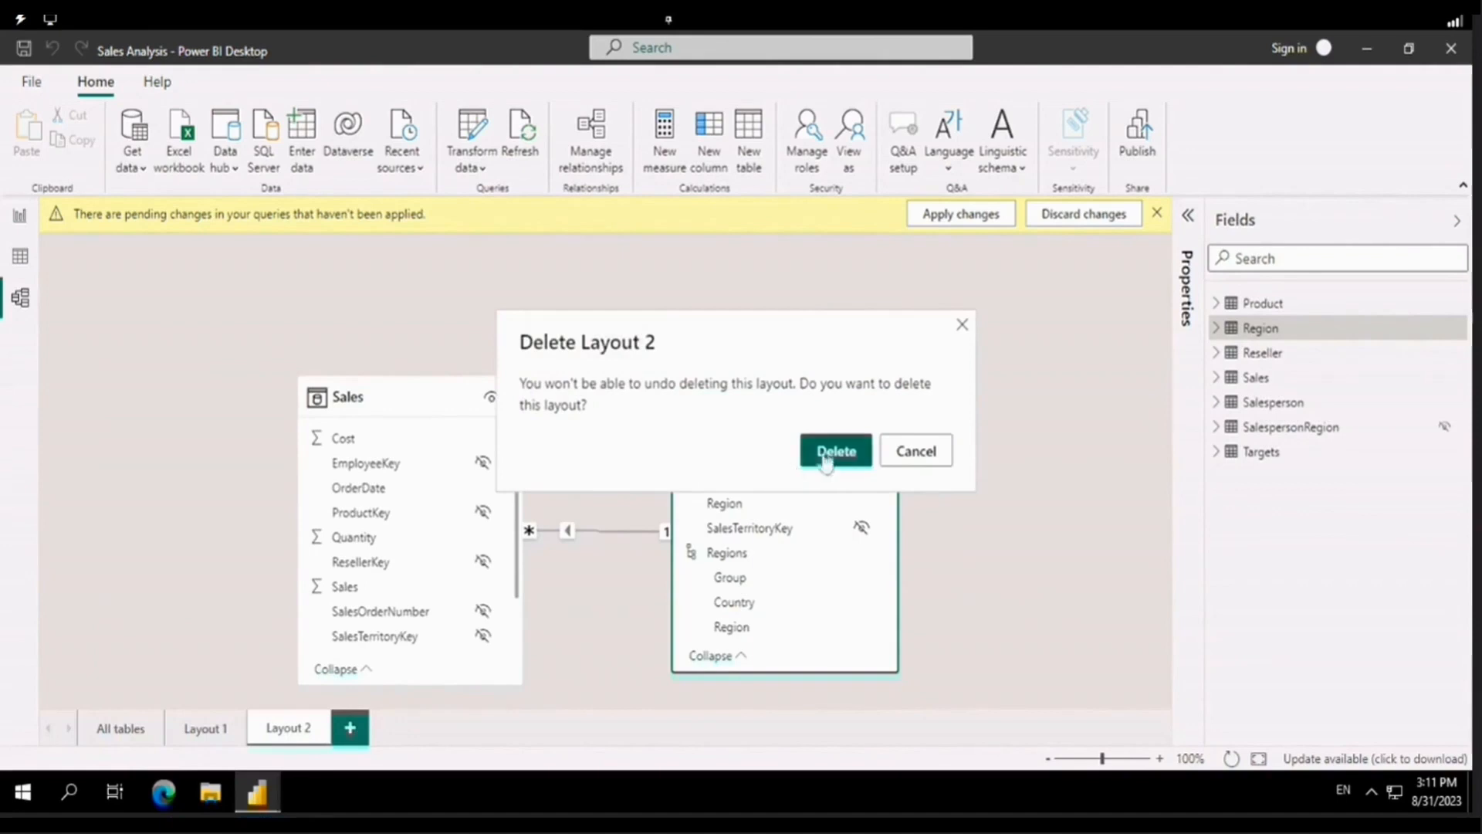
click(830, 454)
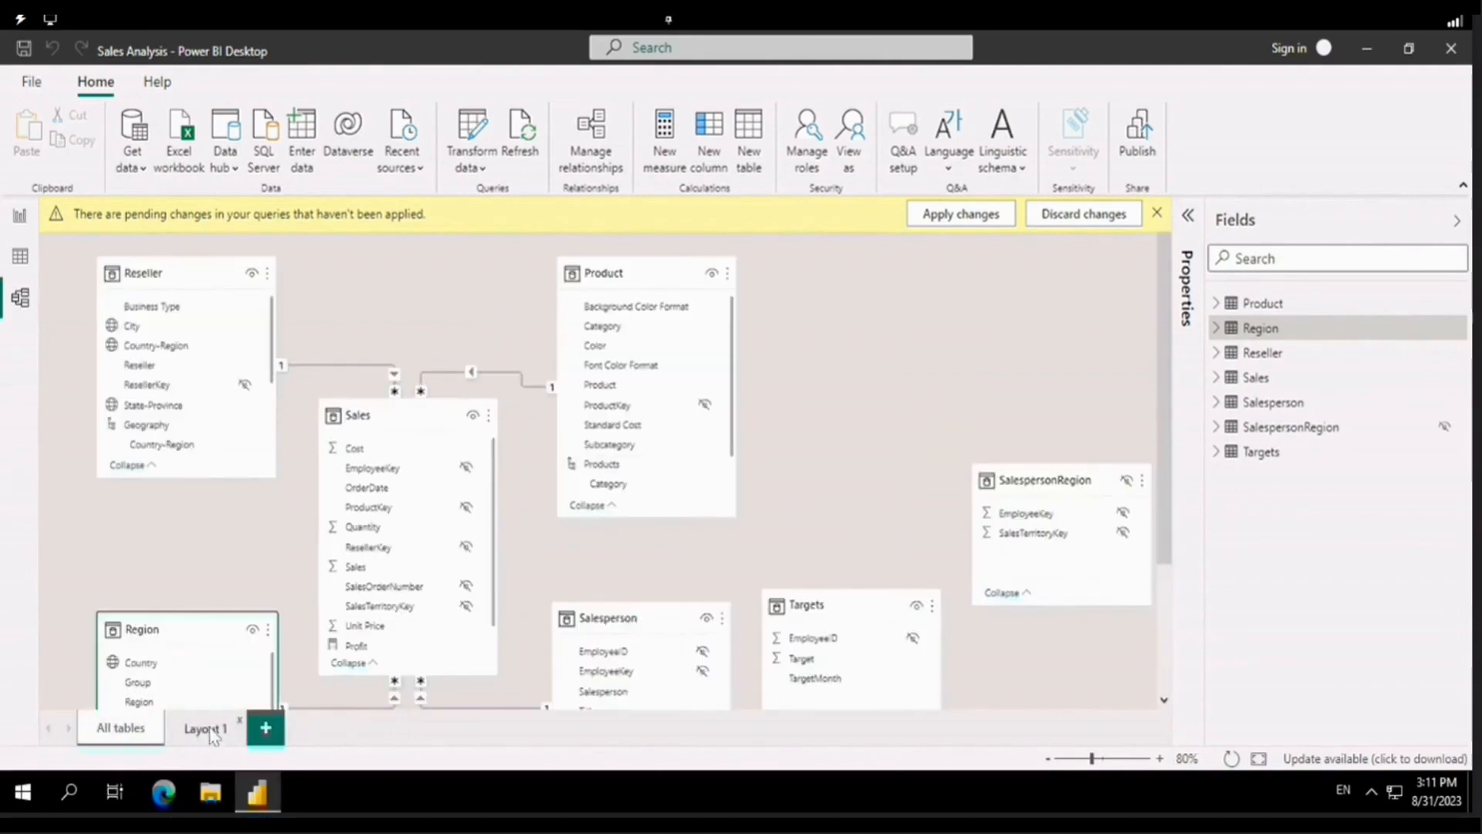
In Layout 1, relate Salesperson to SalespersonRegion on EmployeeKey and Region to SalespersonRegion on SalesTerritoryKey
click(211, 732)
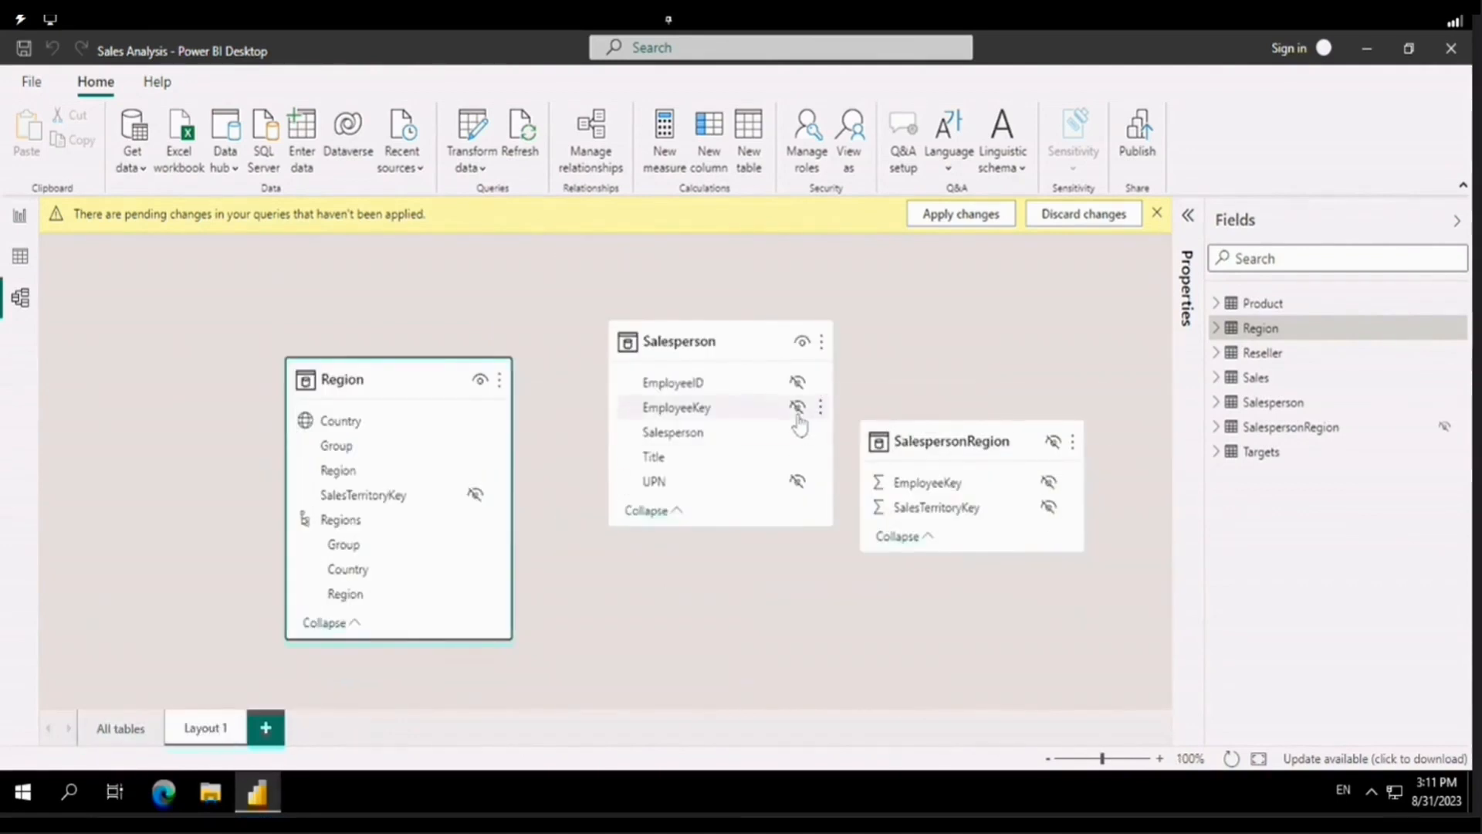
drag(721, 332, 694, 291)
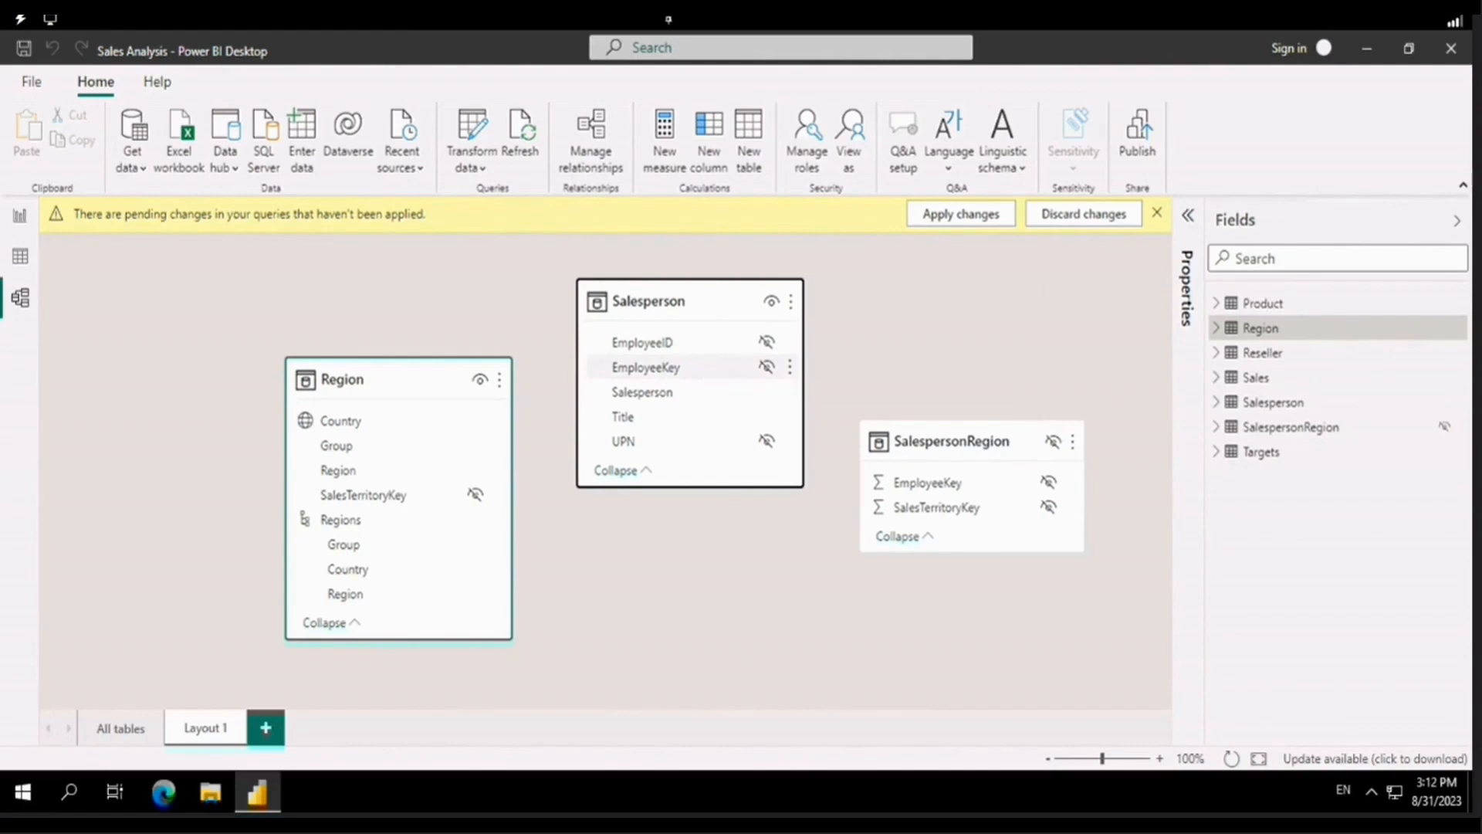
drag(671, 369, 915, 488)
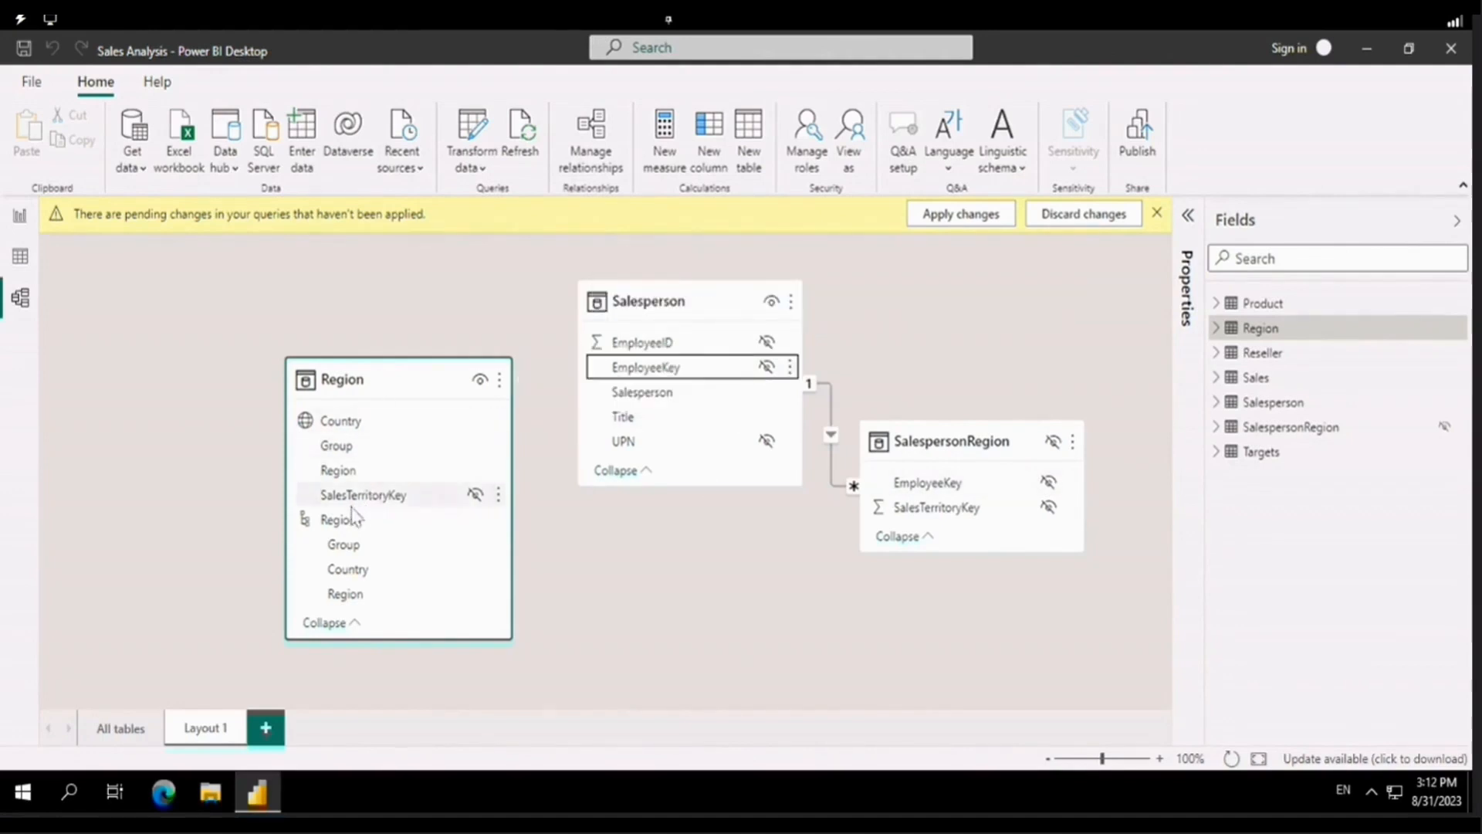
drag(406, 505, 965, 509)
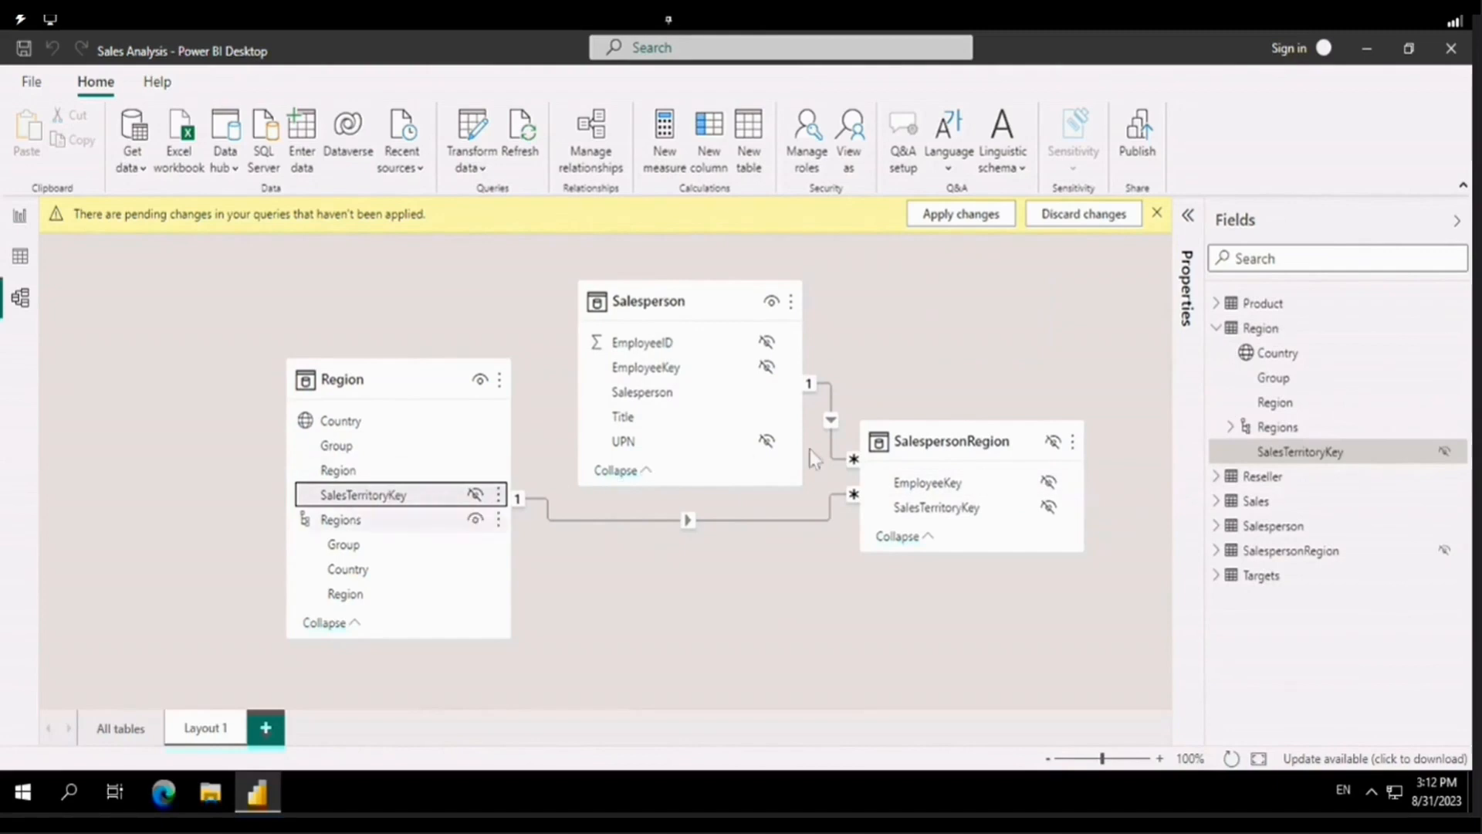
Rearrange the Layout 1 diagram so that SalespersonRegion sits between the Region and Salesperson tables
drag(933, 437, 951, 449)
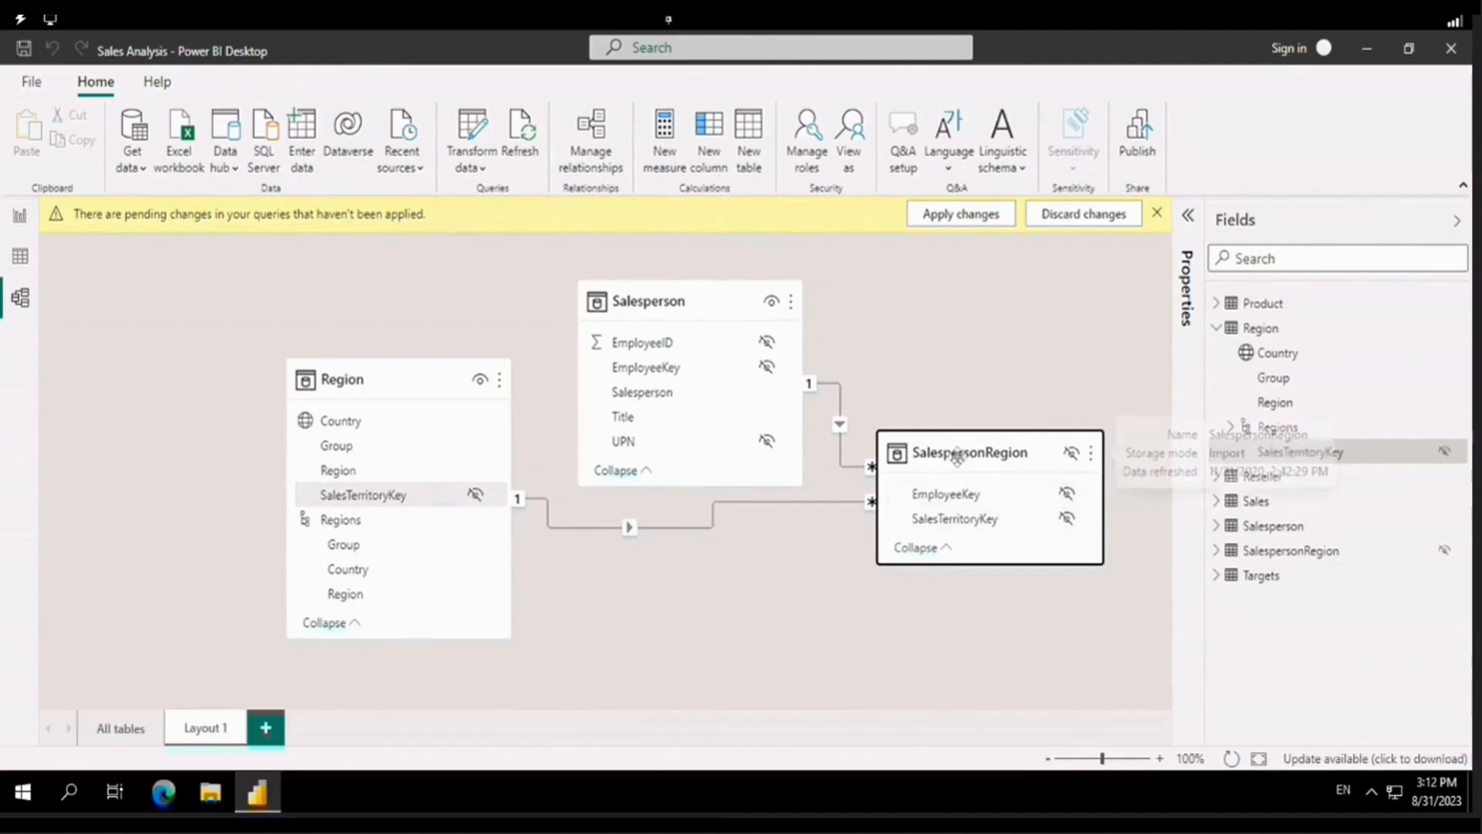
drag(957, 457, 708, 542)
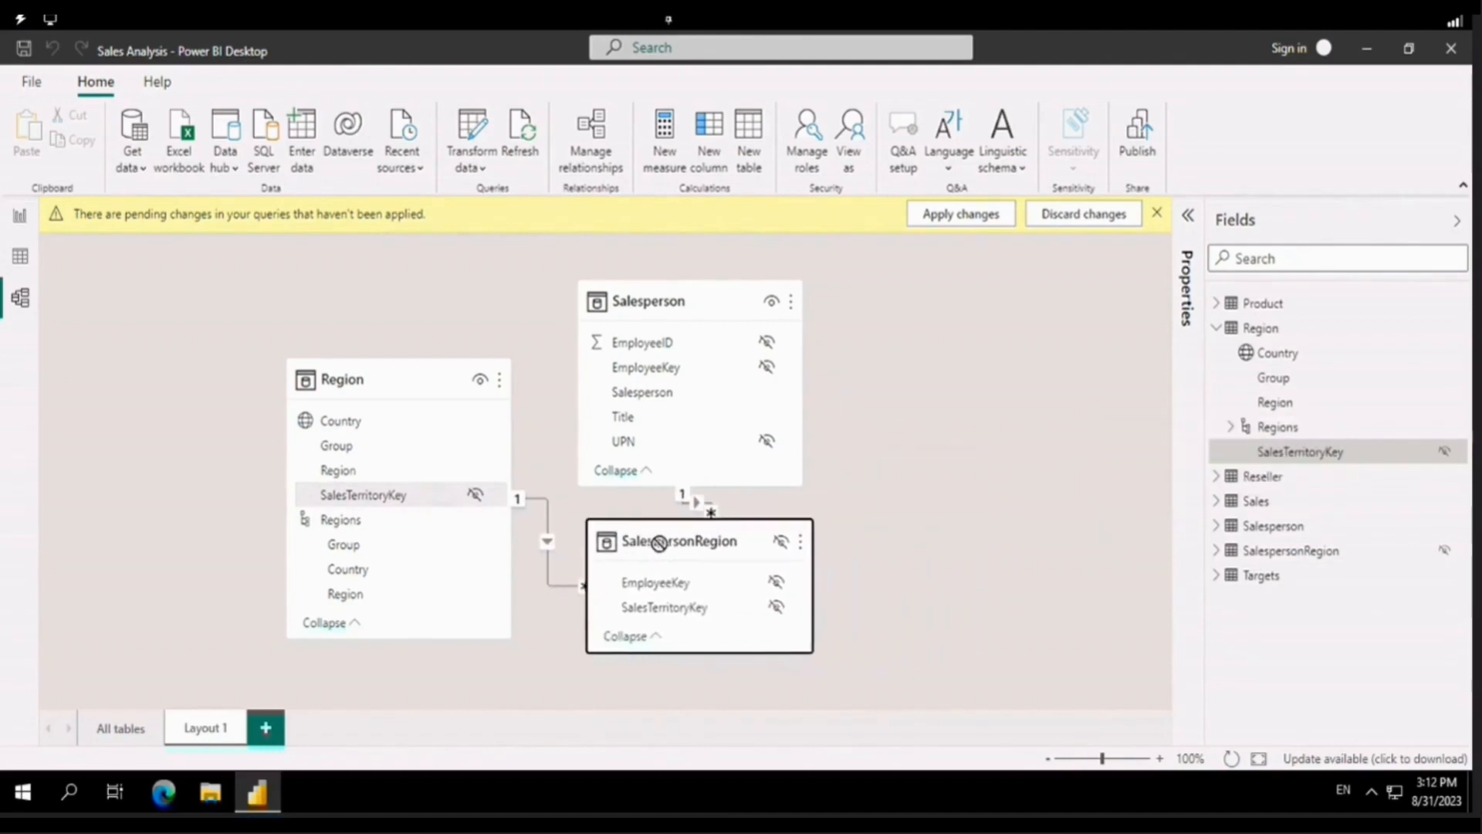
drag(734, 301, 962, 321)
drag(676, 534, 686, 400)
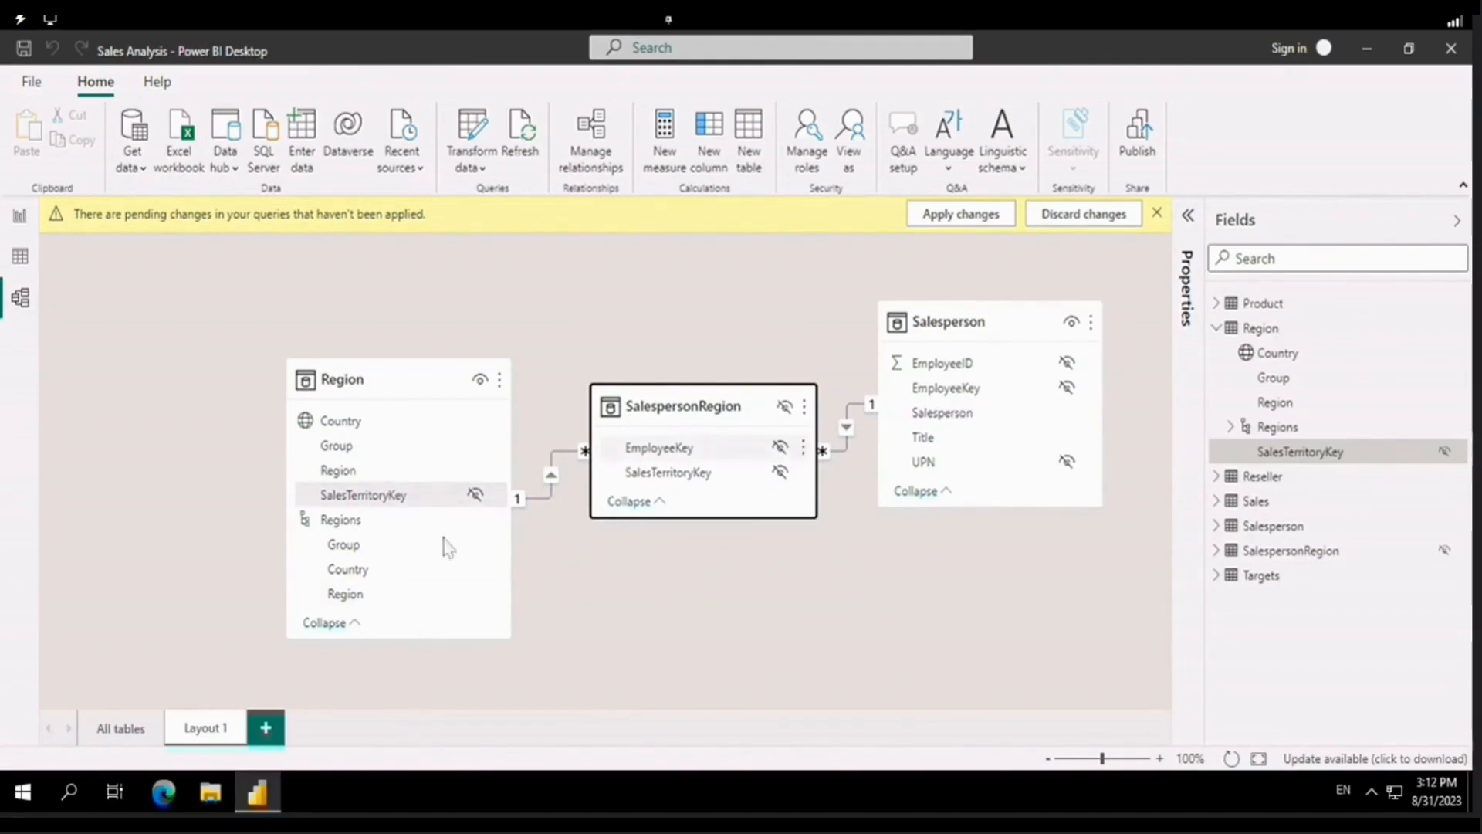
Set the Region–SalespersonRegion relationship's cross filter direction to Both and apply its security filter in both directions
click(20, 216)
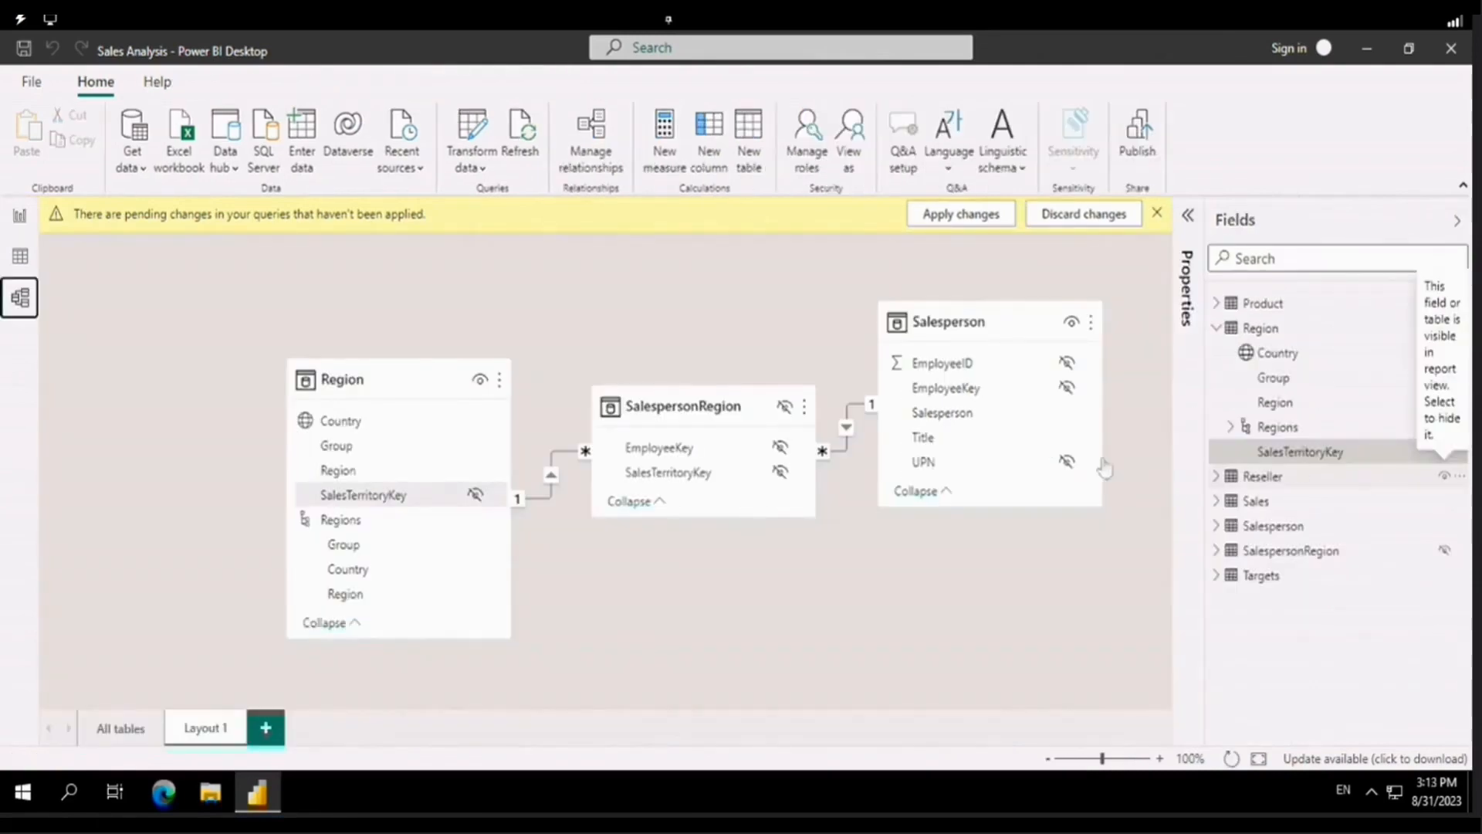
mouse_move(950, 321)
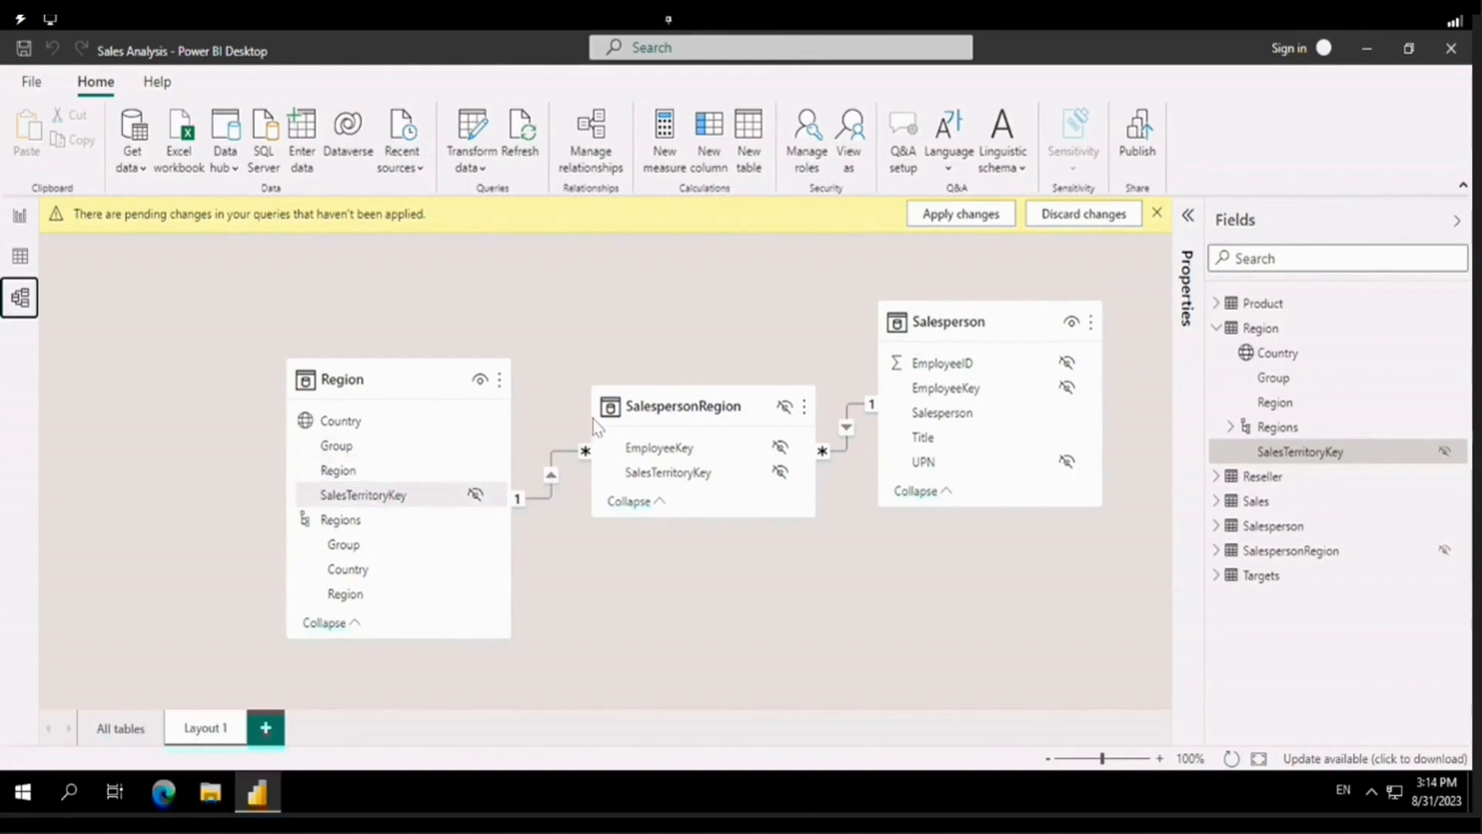
double_click(554, 484)
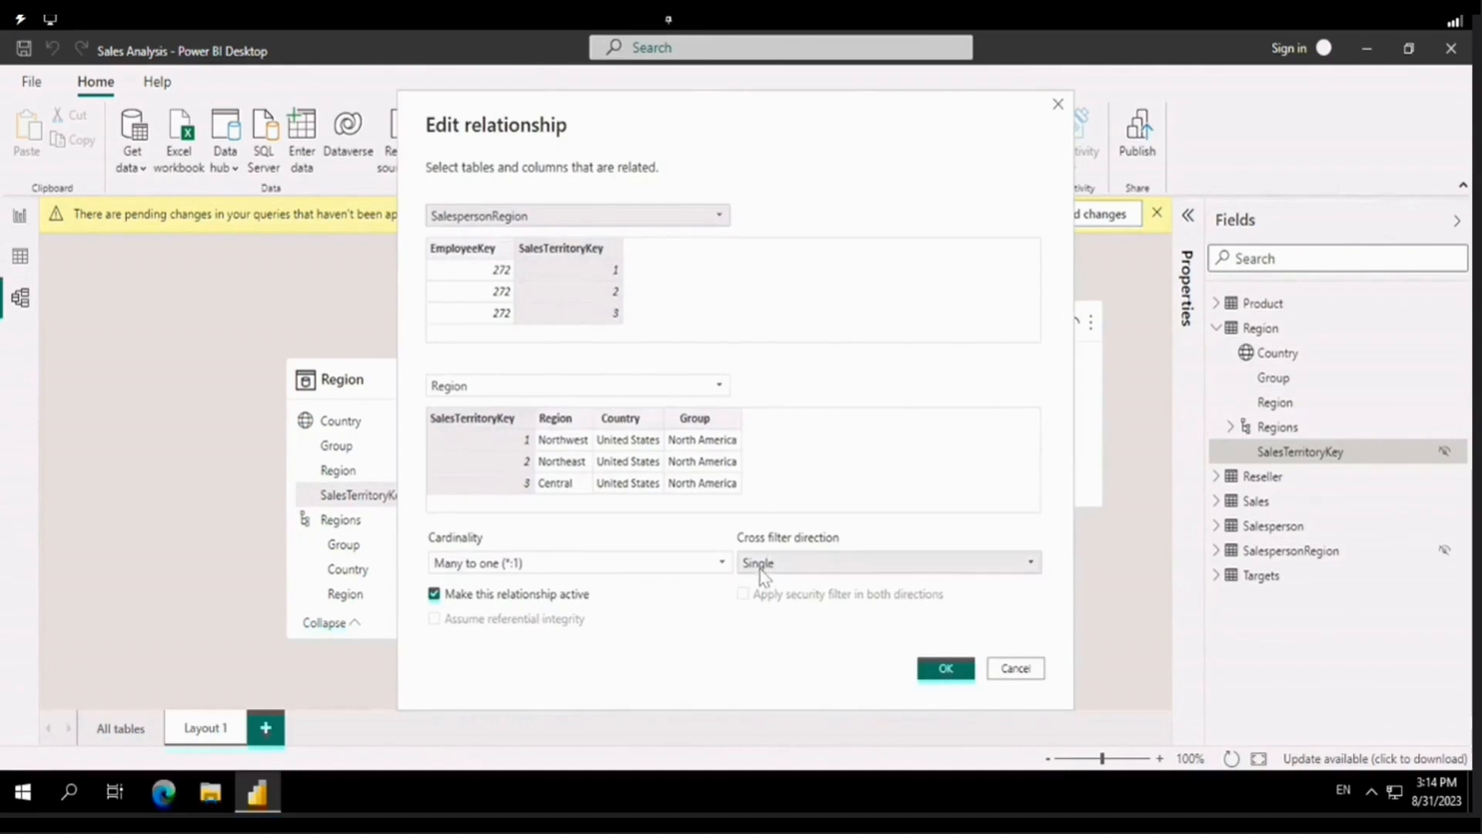
click(803, 565)
click(789, 606)
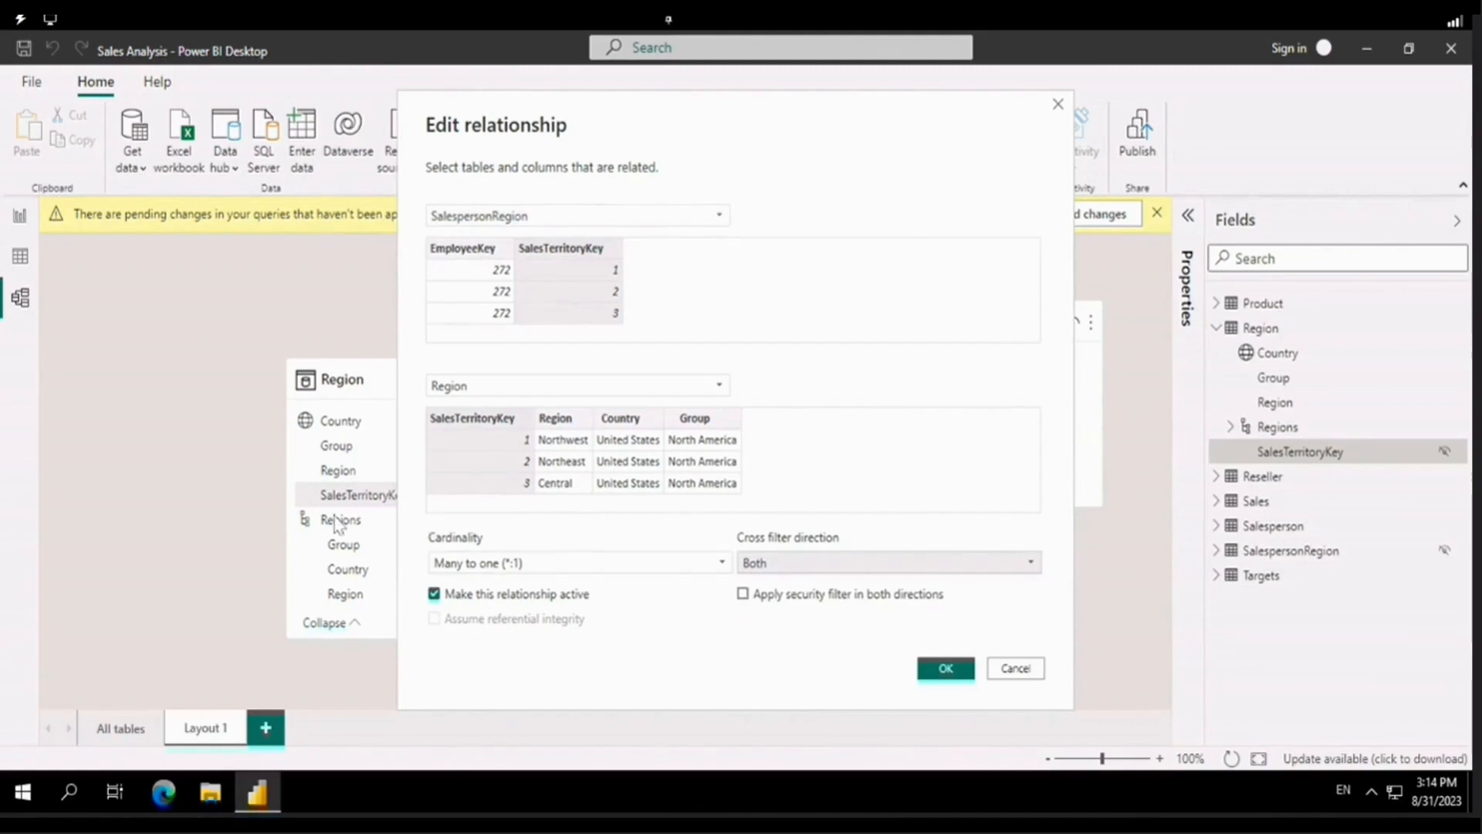
click(819, 600)
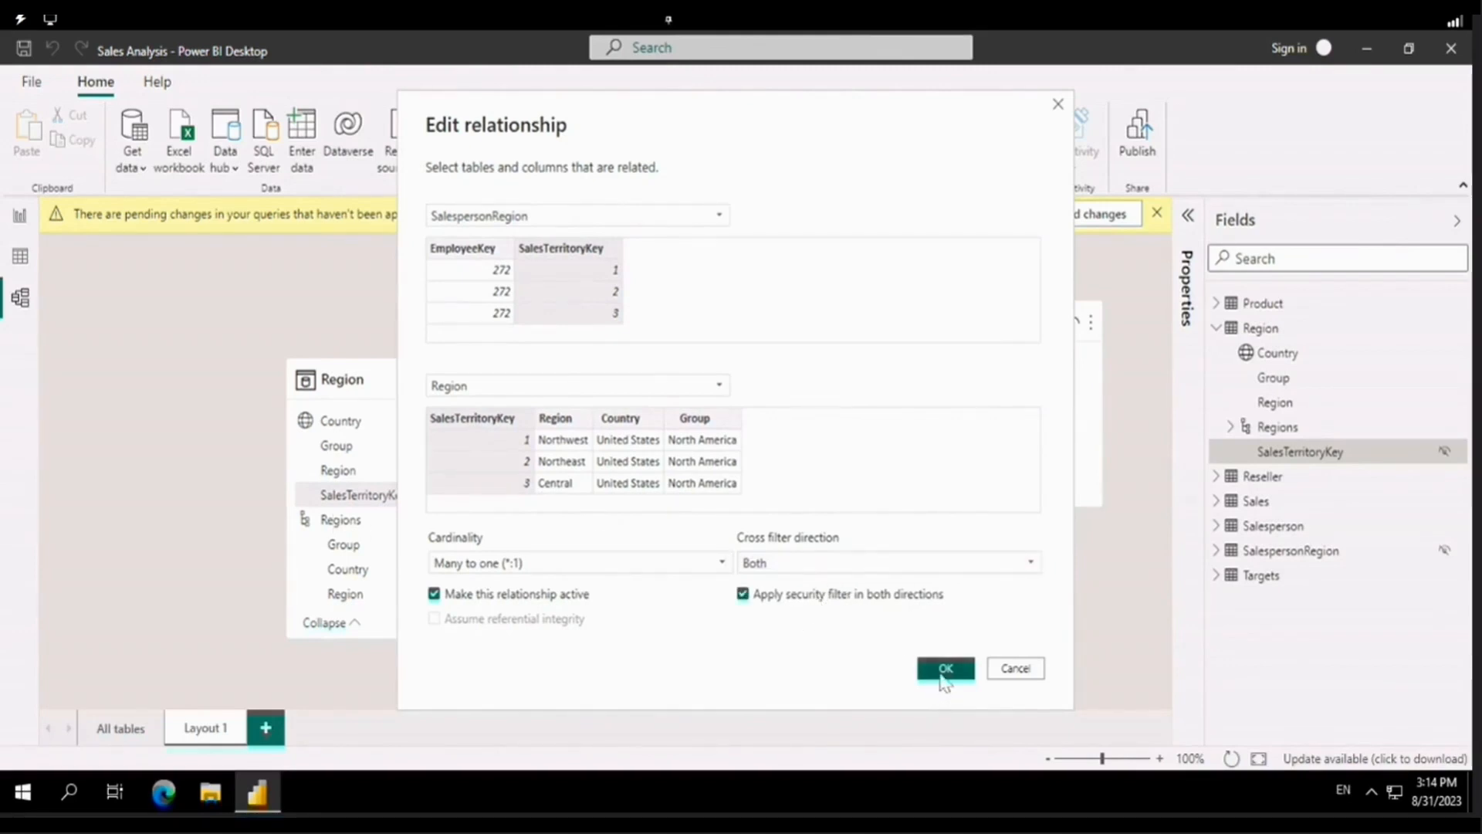
click(944, 669)
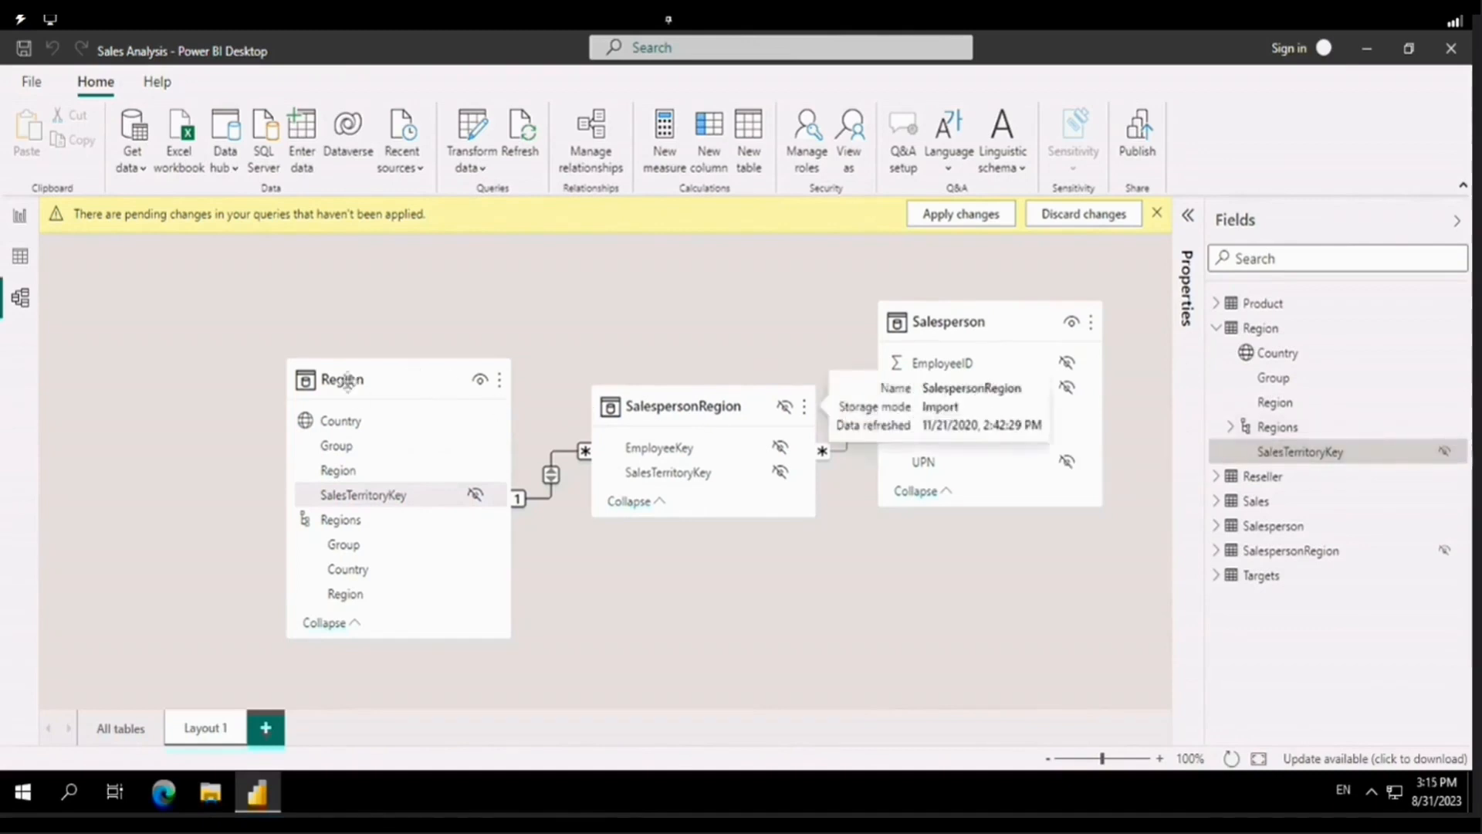
Check the salesperson report table, then shift the three Layout 1 tables leftward and add the Sales table
click(20, 216)
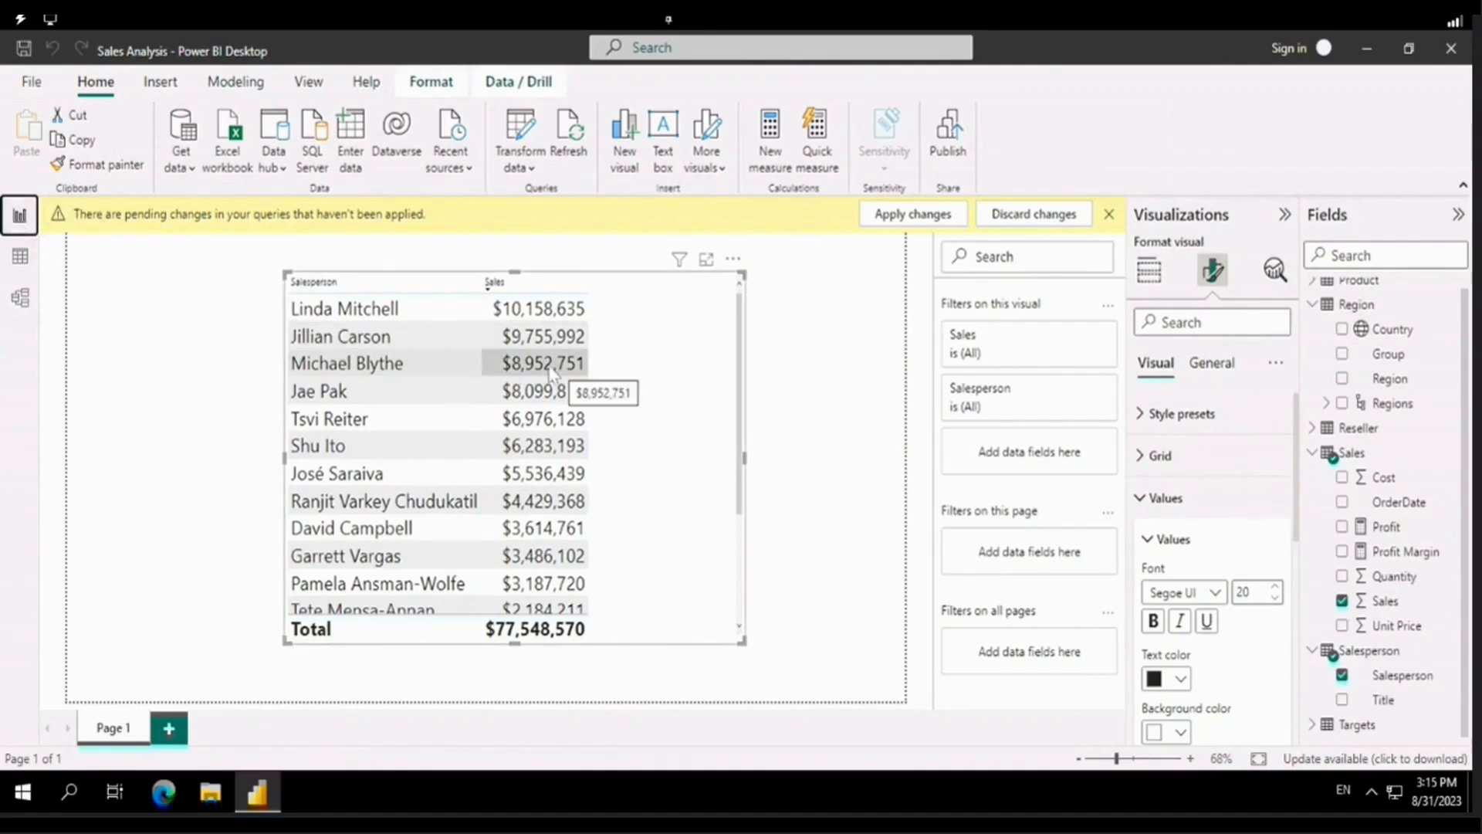
click(12, 298)
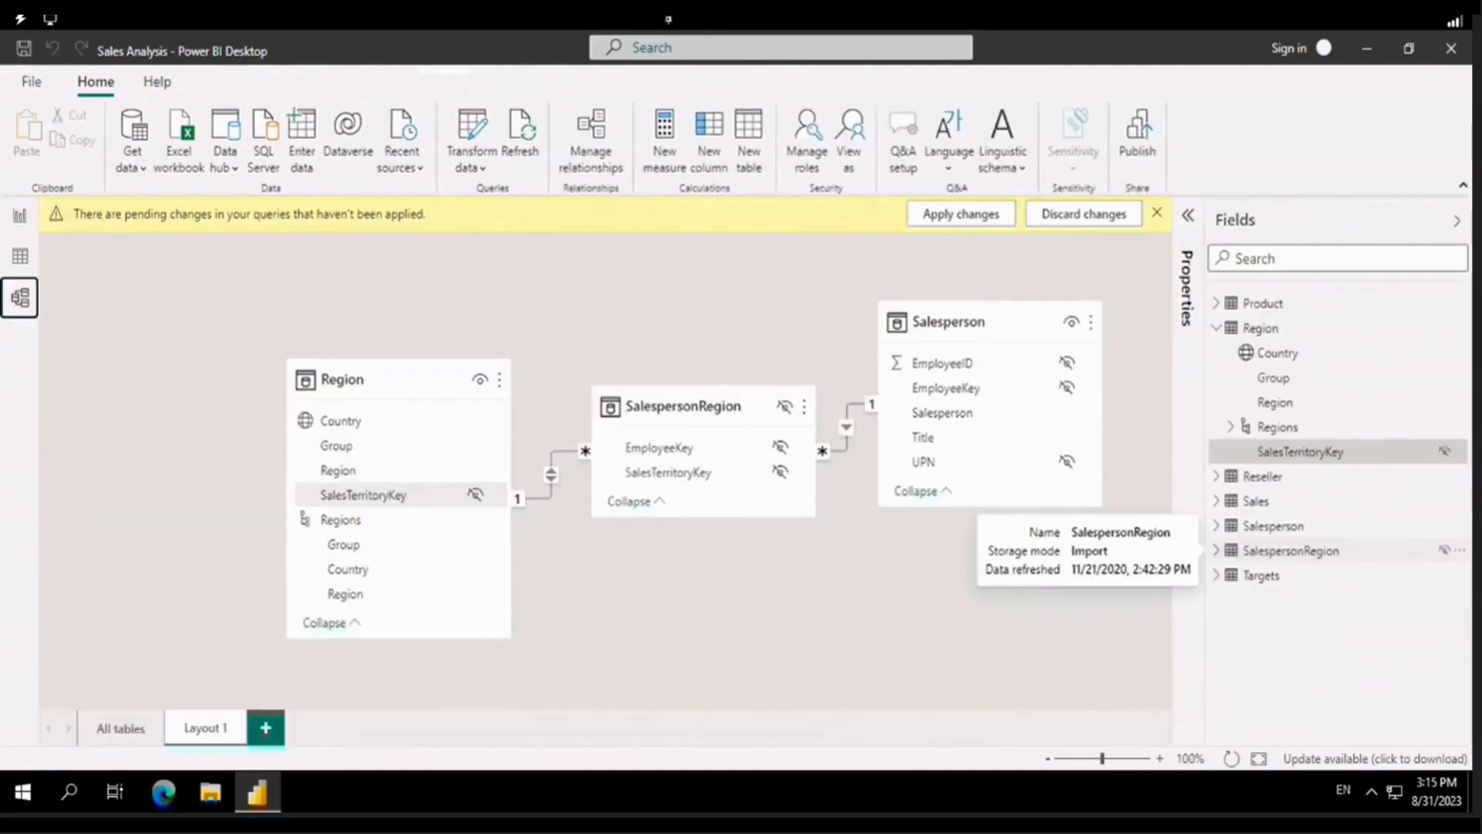
click(1048, 761)
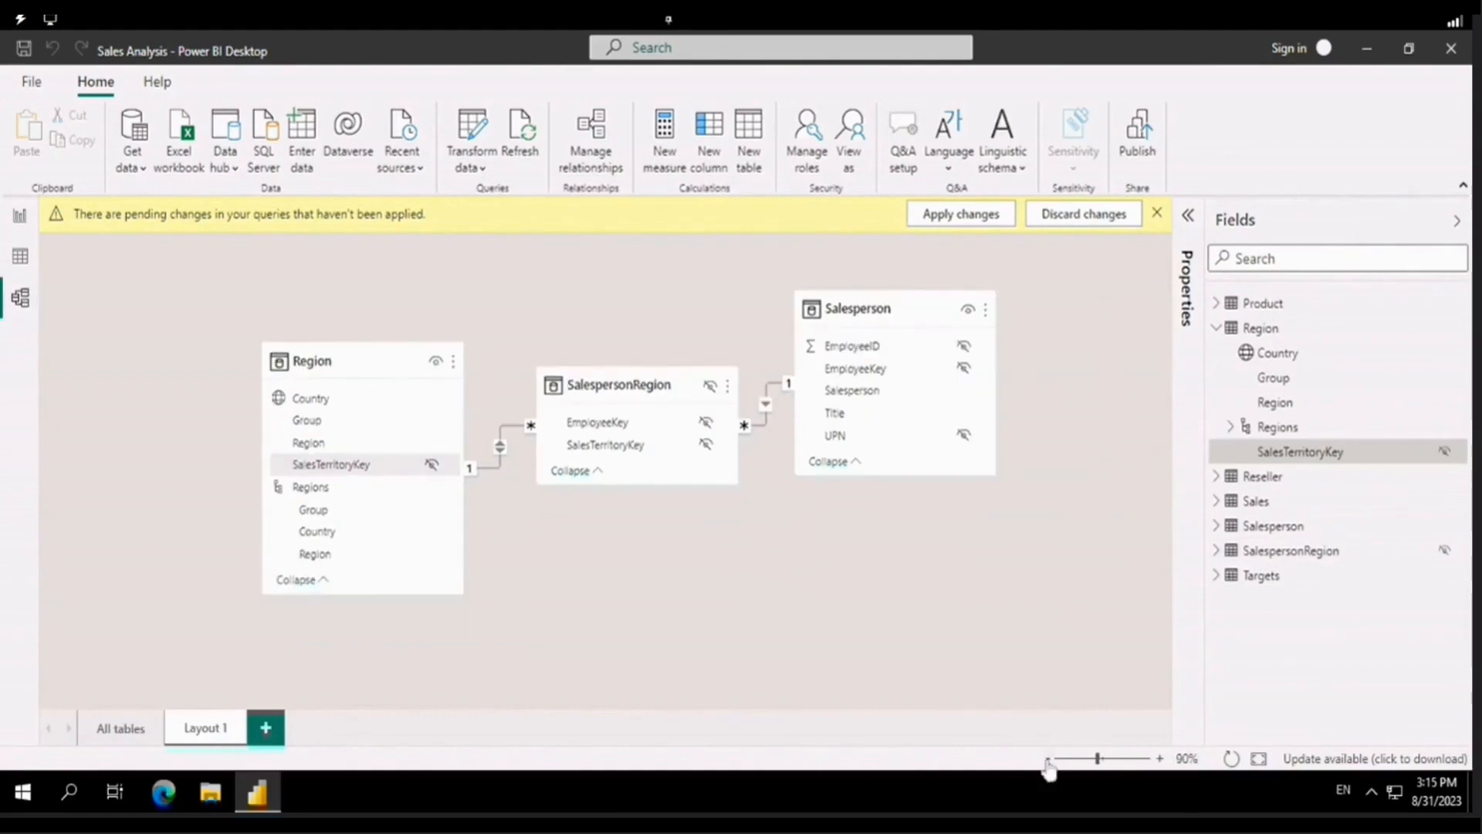
drag(355, 360, 197, 361)
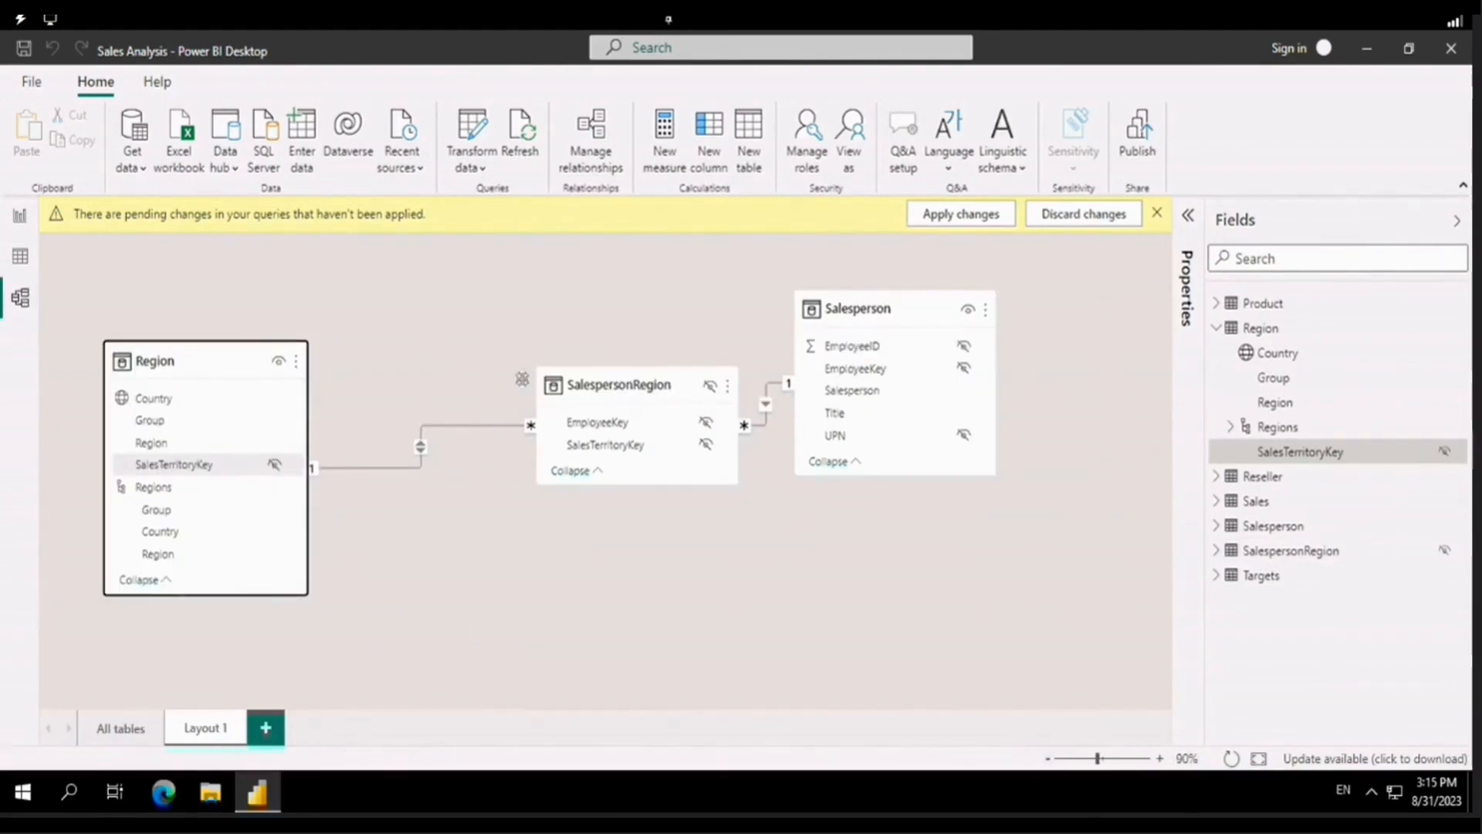
drag(639, 386, 491, 382)
drag(835, 314, 692, 330)
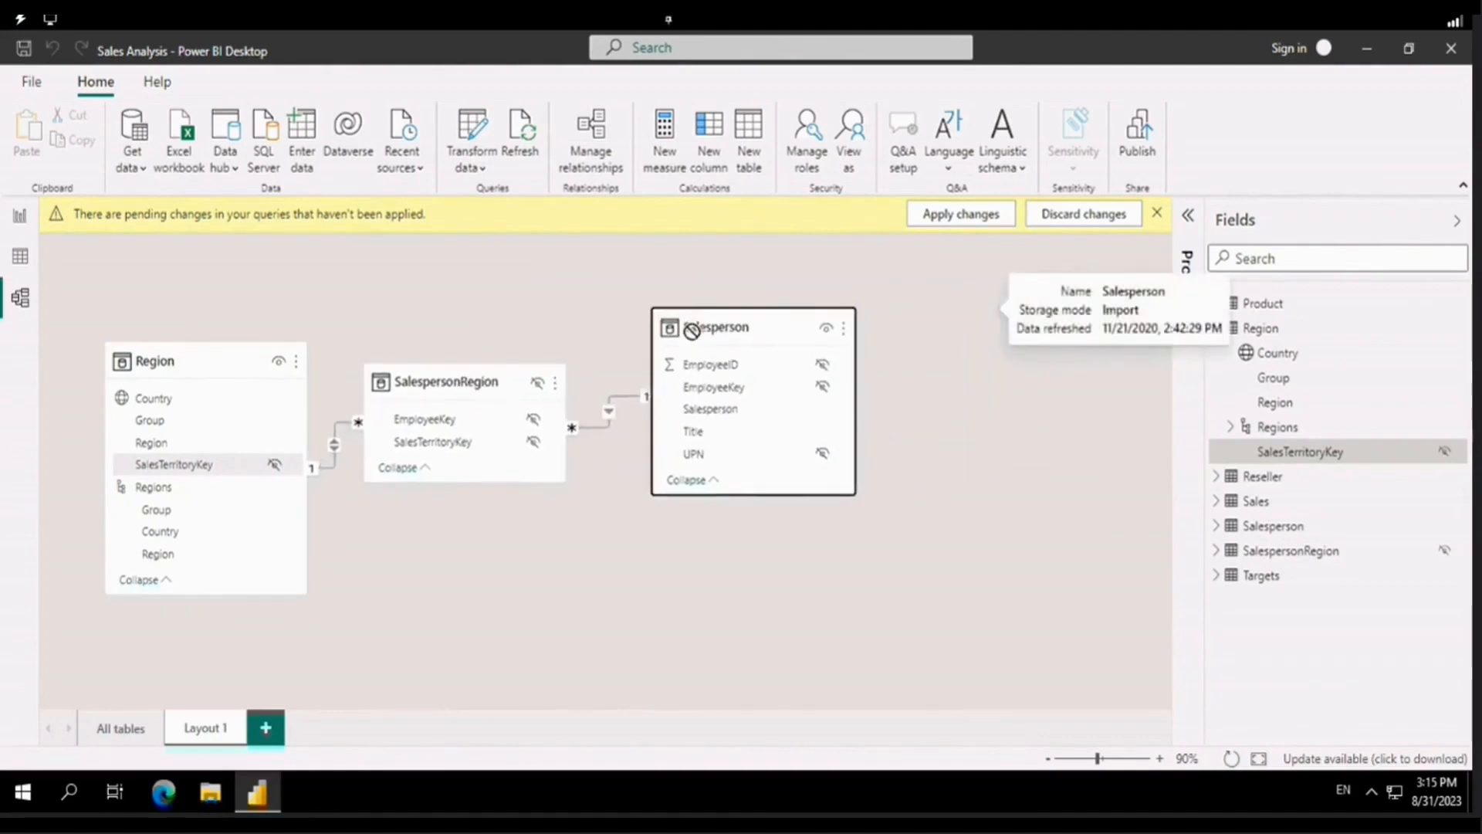
drag(1265, 501, 1093, 566)
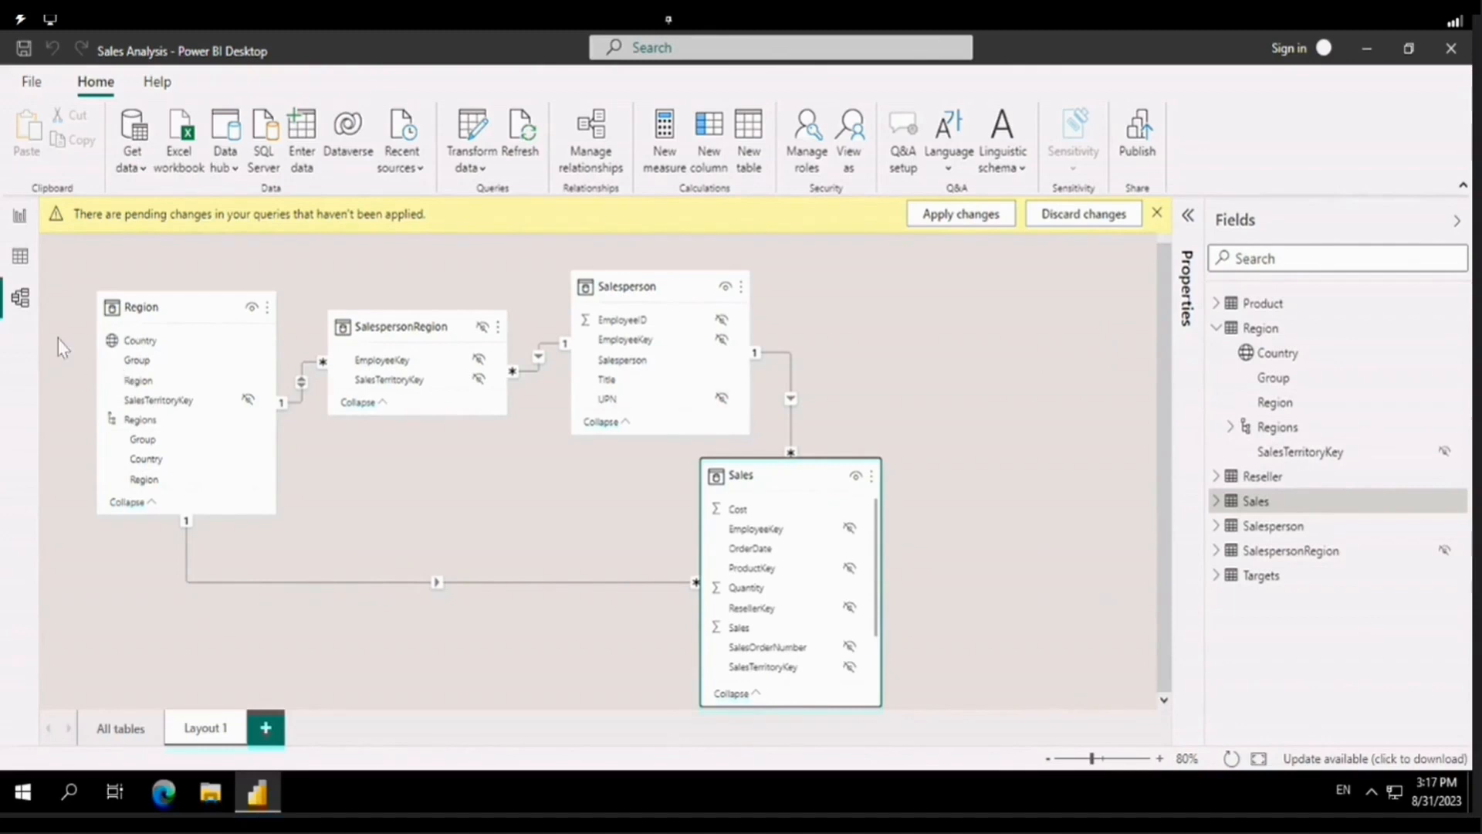
Make the relationship between Salesperson and Sales inactive, and check the sales per salesperson in the report table
double_click(790, 363)
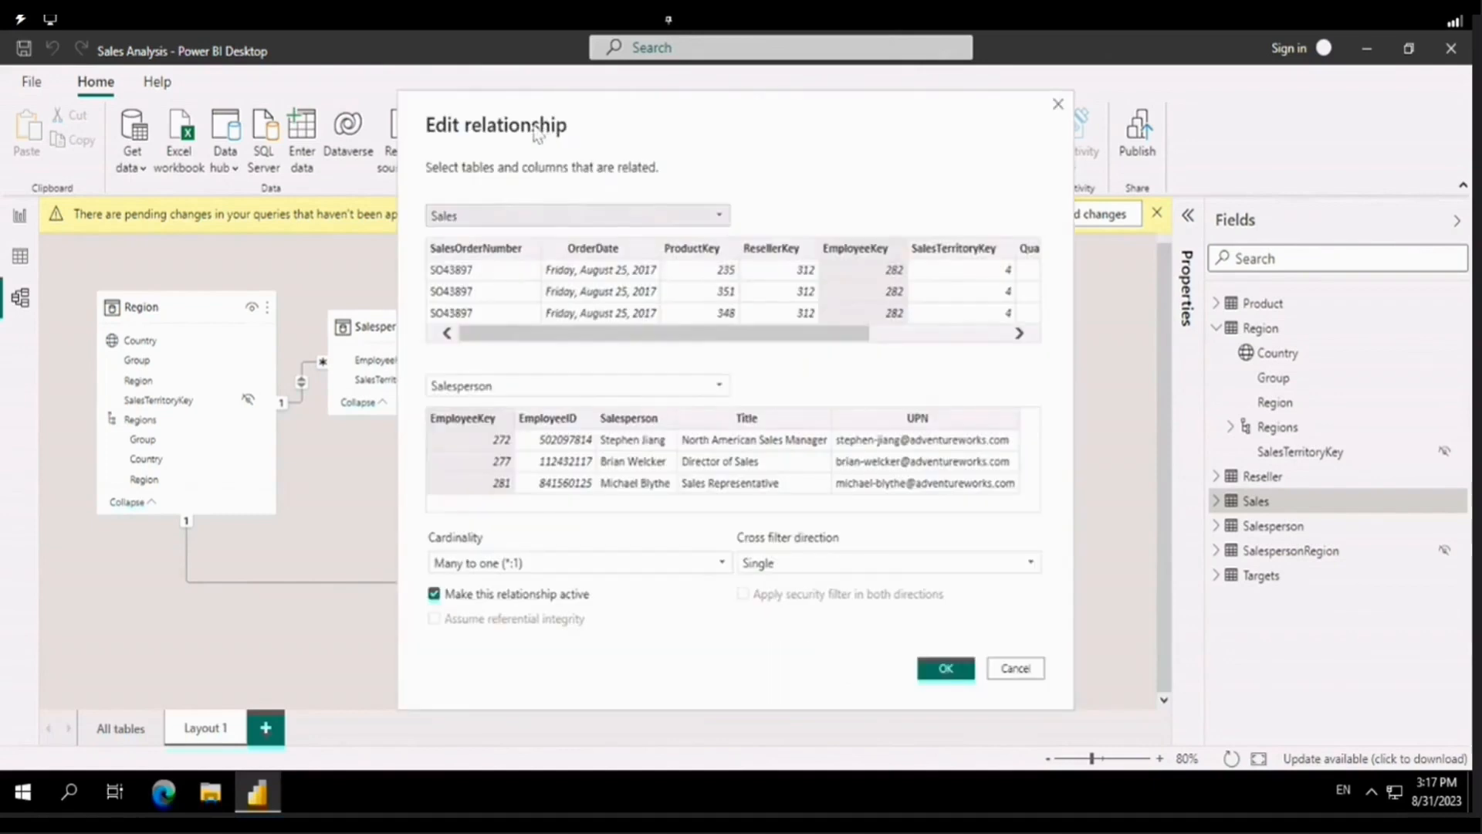
click(434, 594)
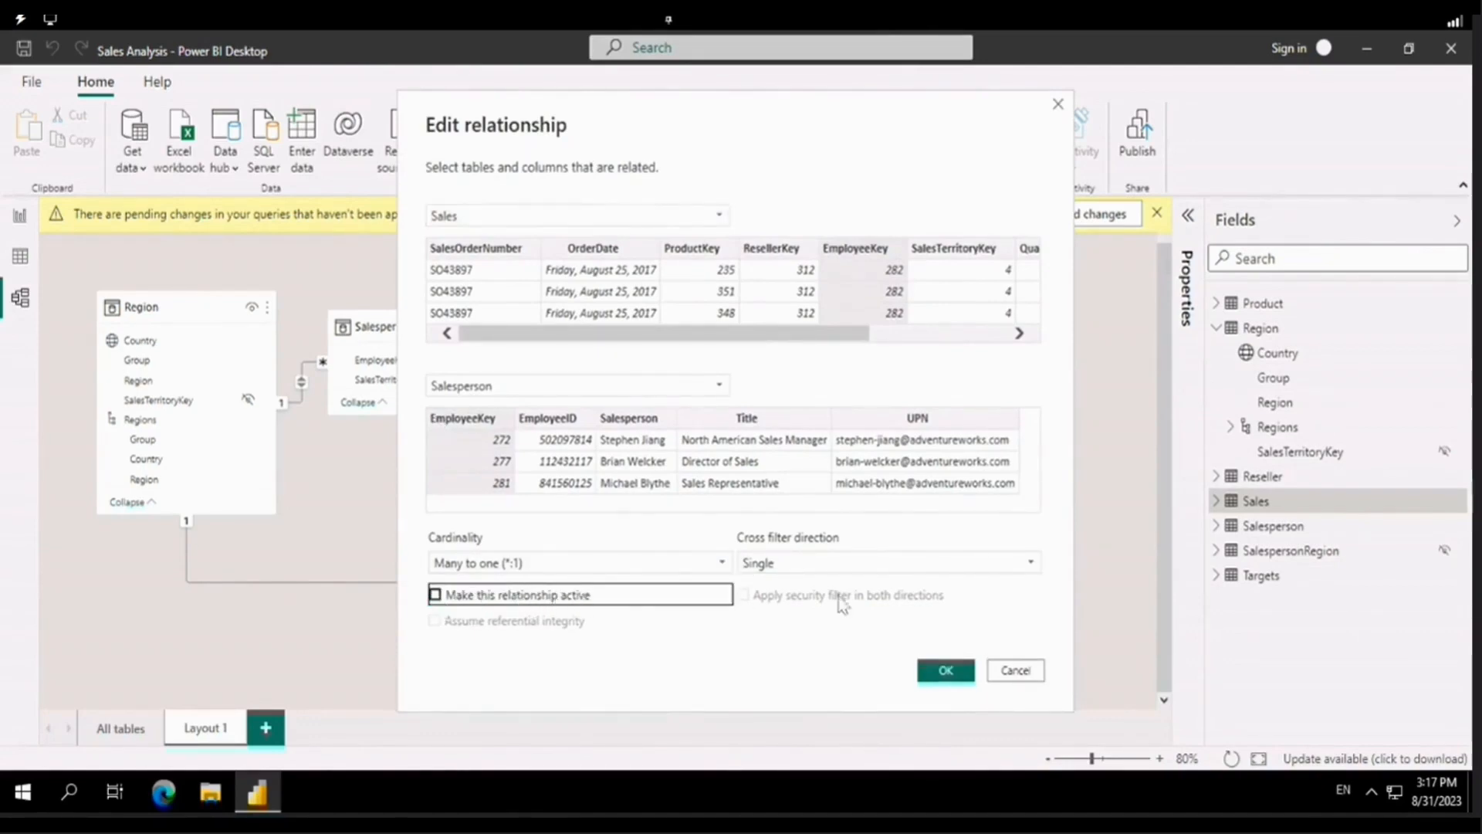
click(946, 670)
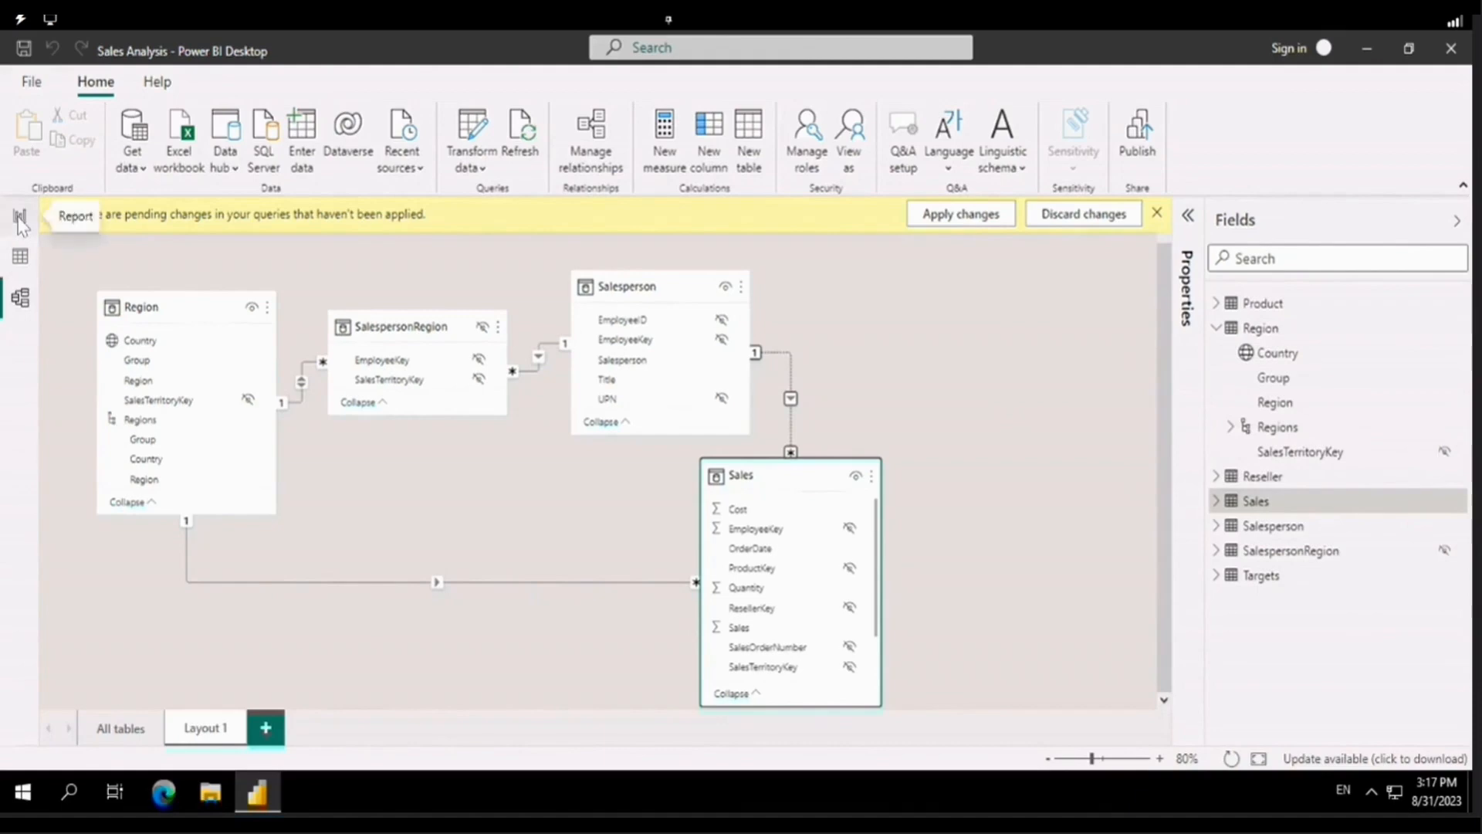
click(20, 218)
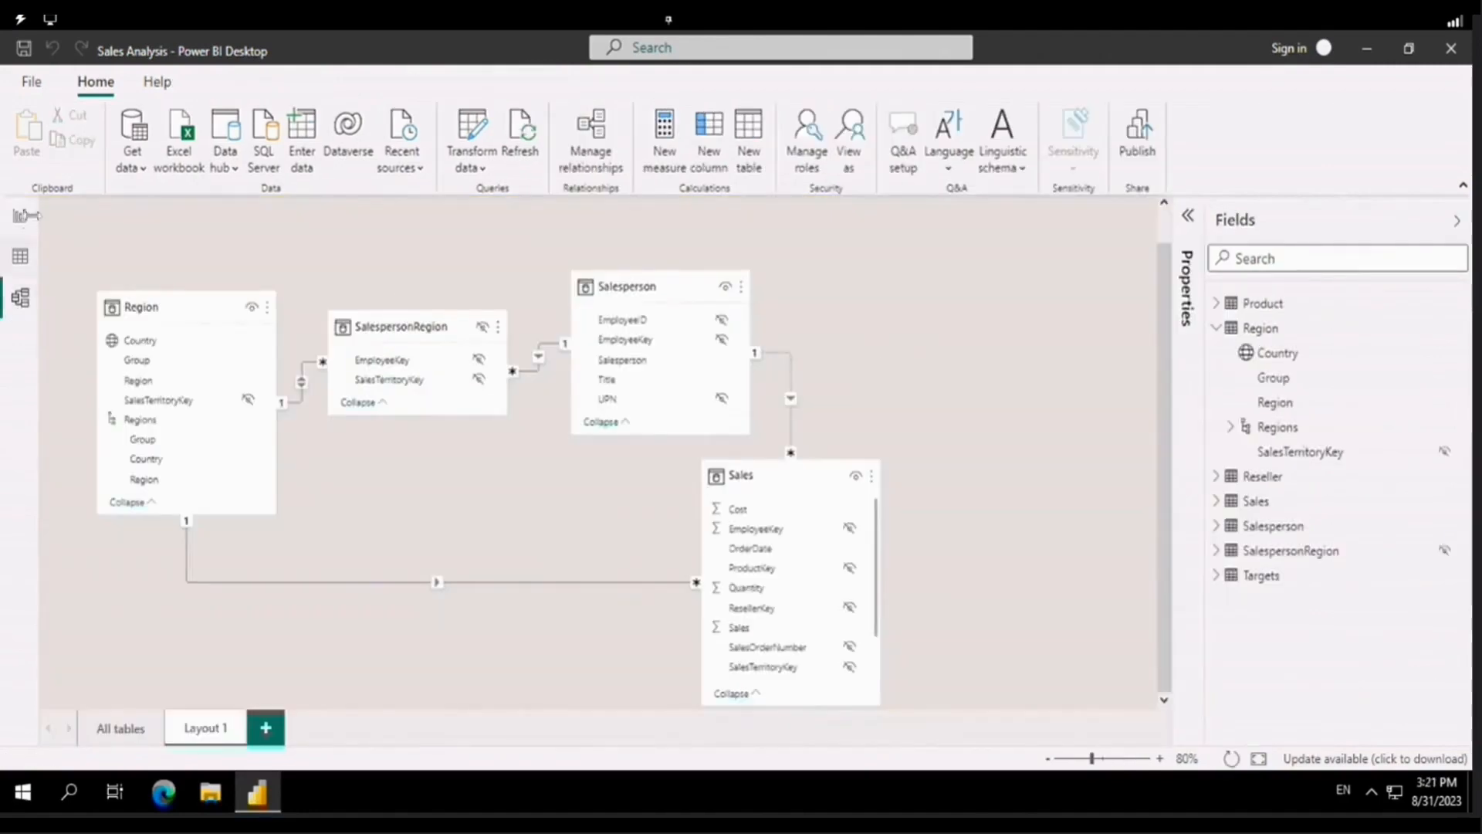
click(20, 216)
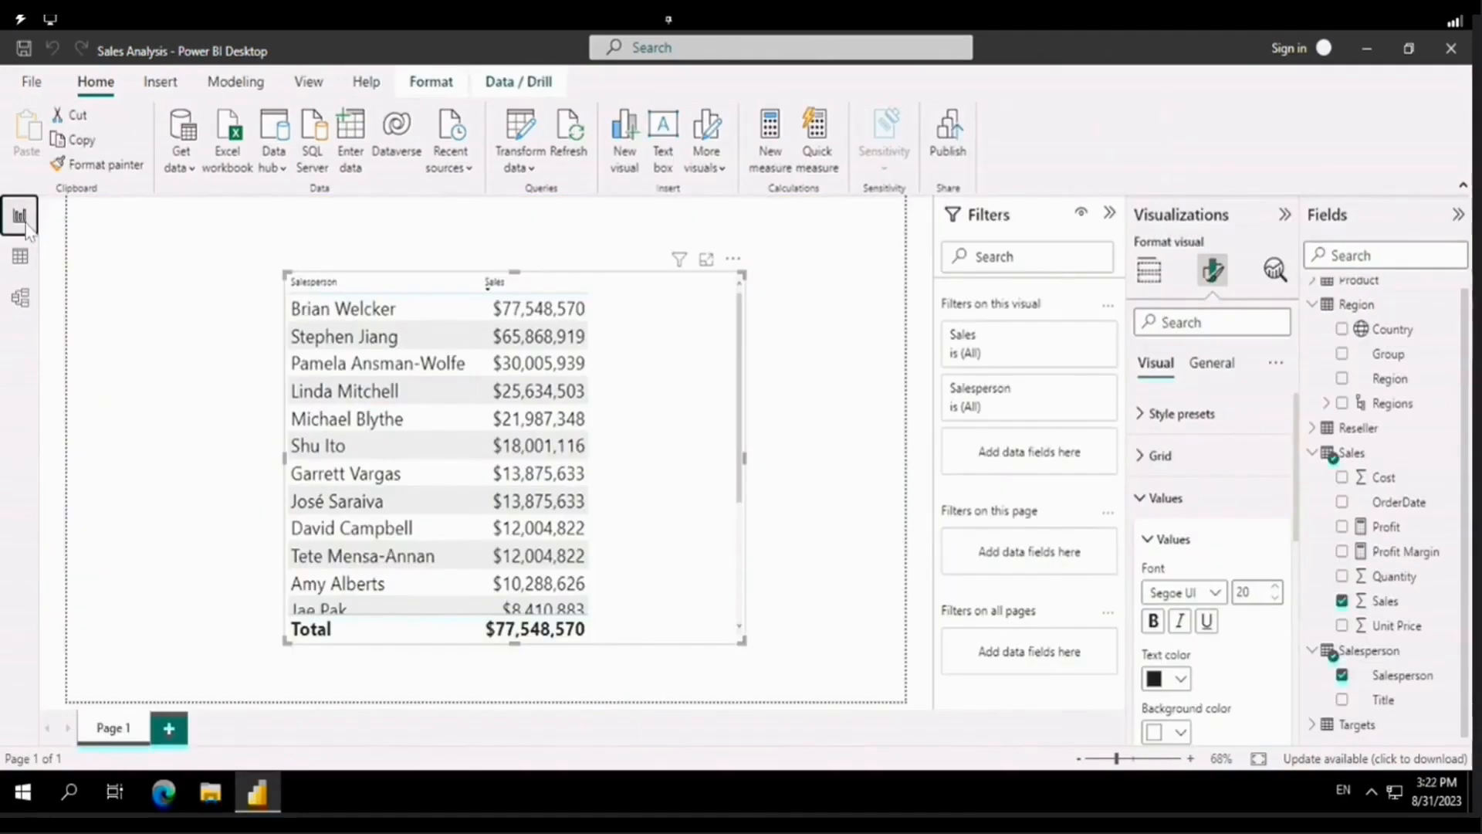
Rename the Salesperson table in the model as Salesperson (Performance)
click(20, 300)
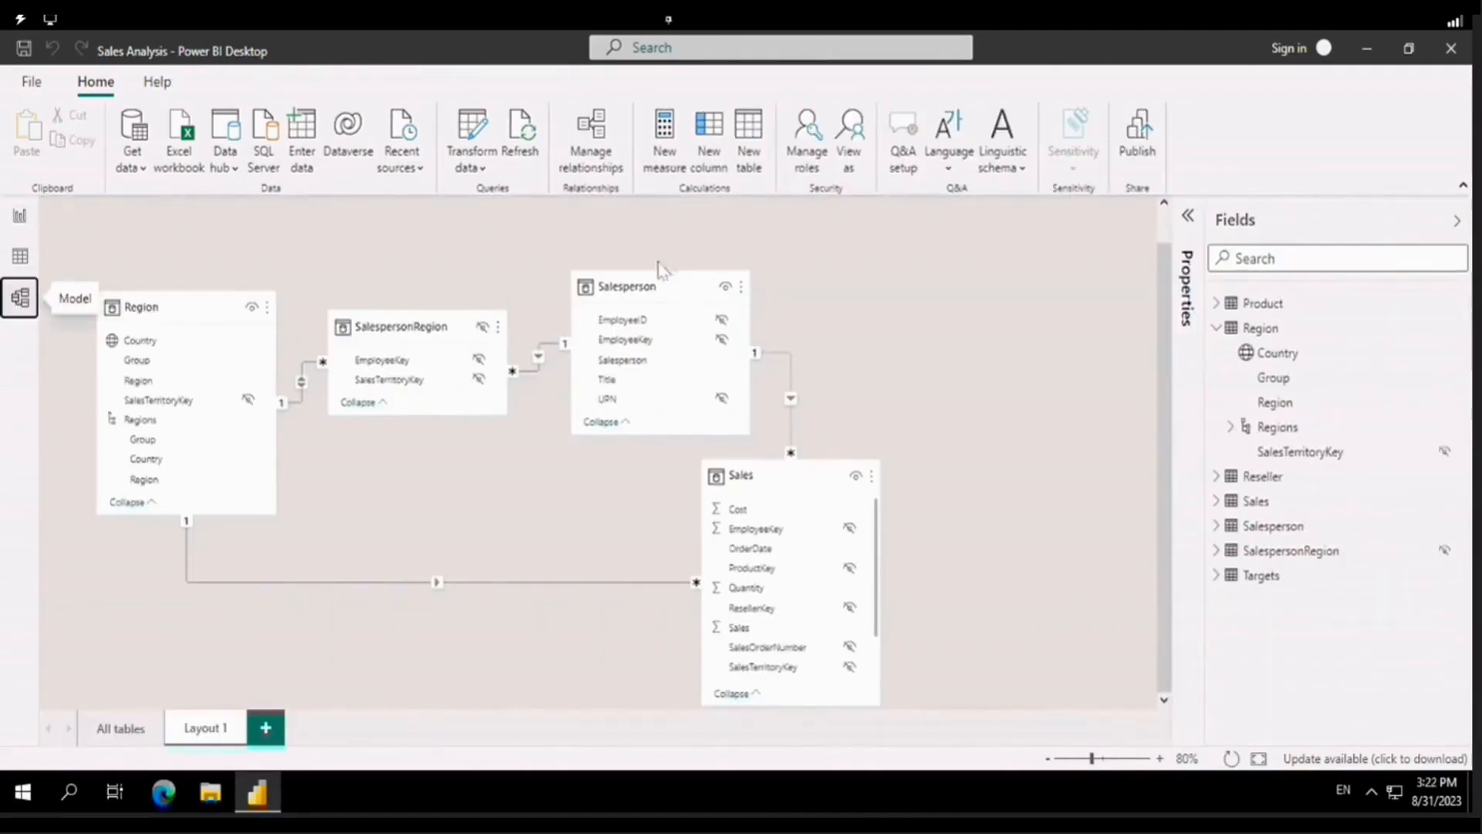
click(622, 285)
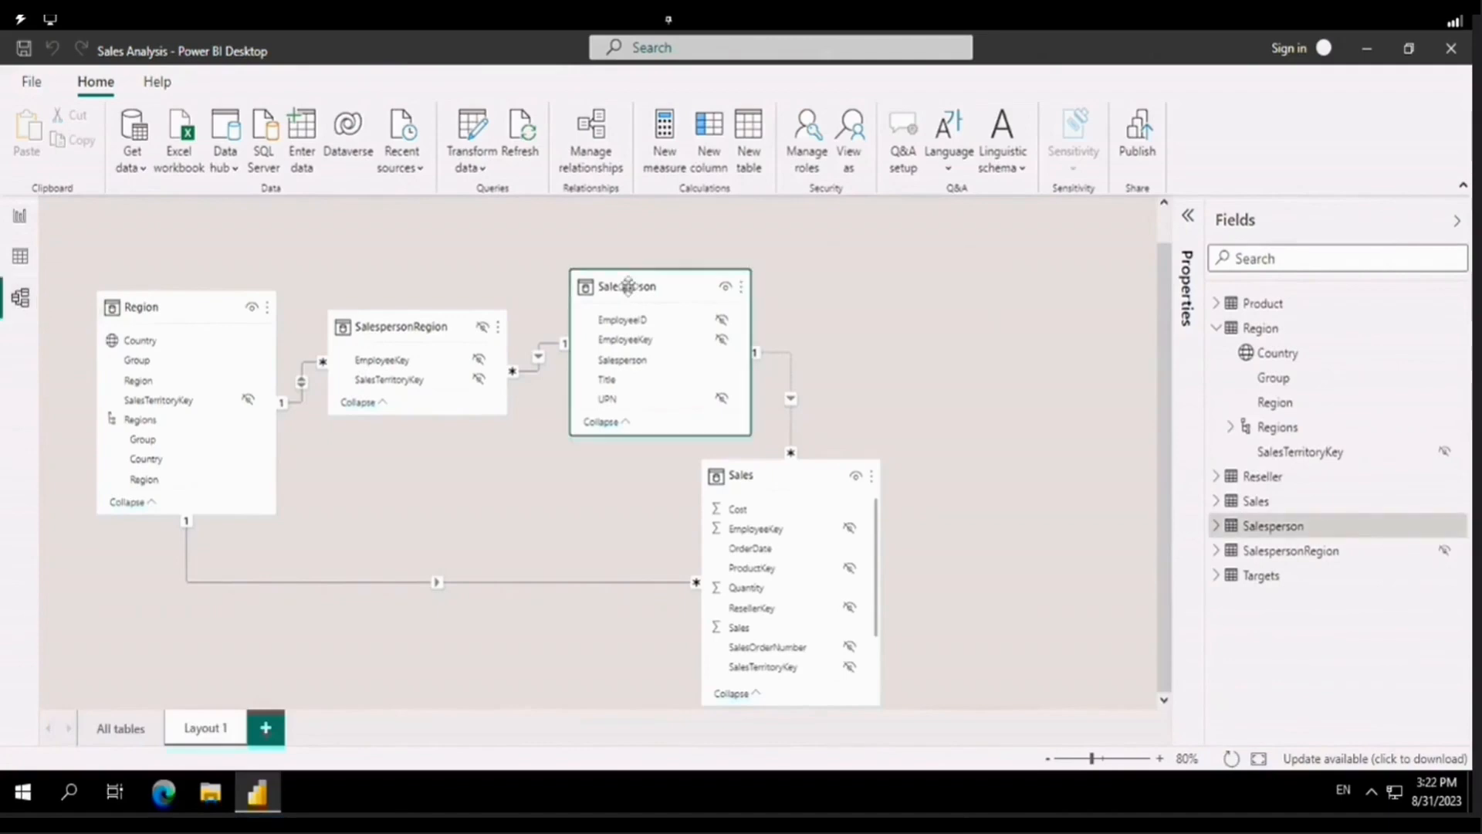
click(1190, 217)
click(1038, 351)
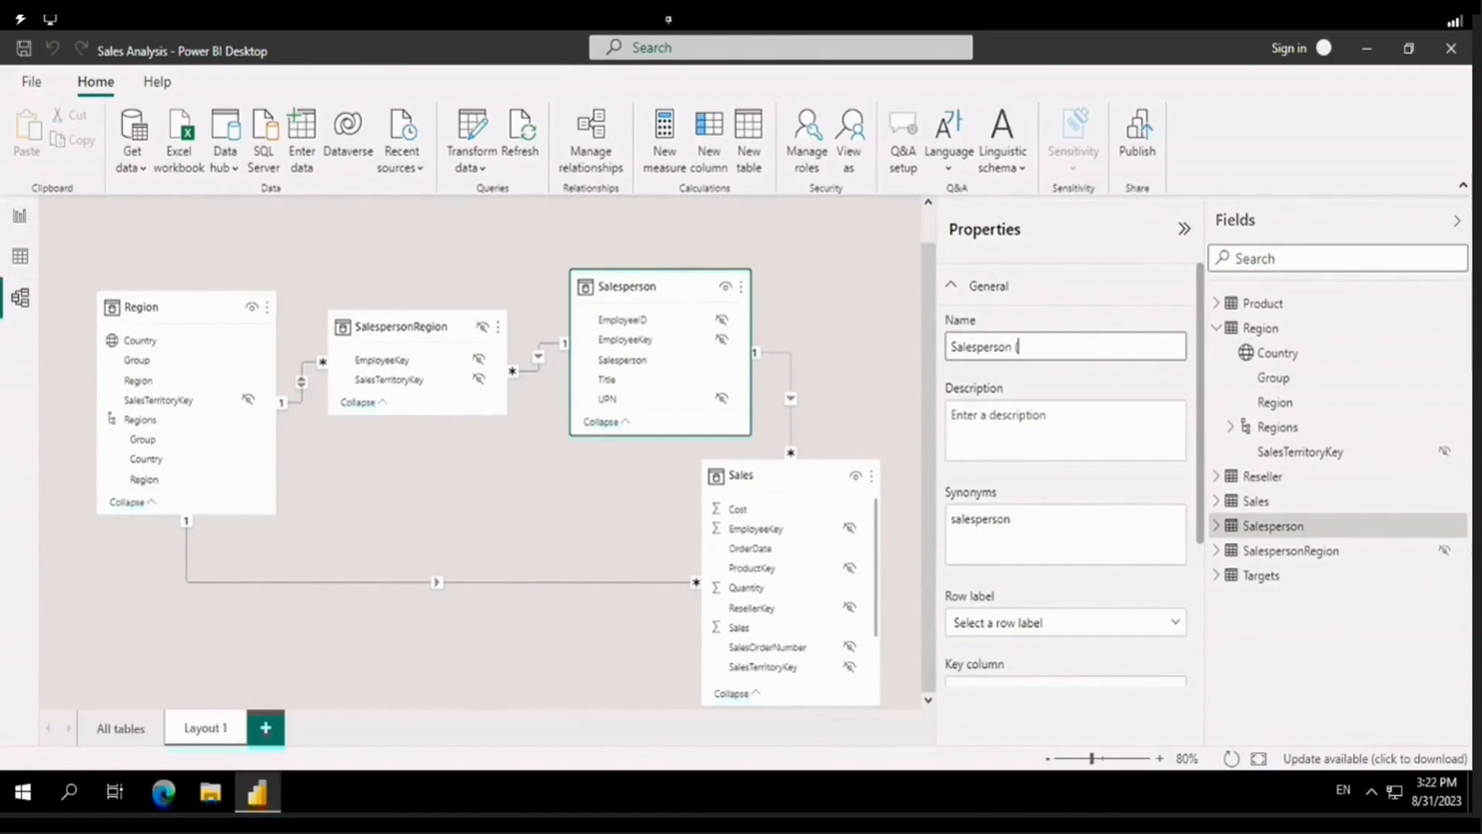
text((Performance))
key(Return)
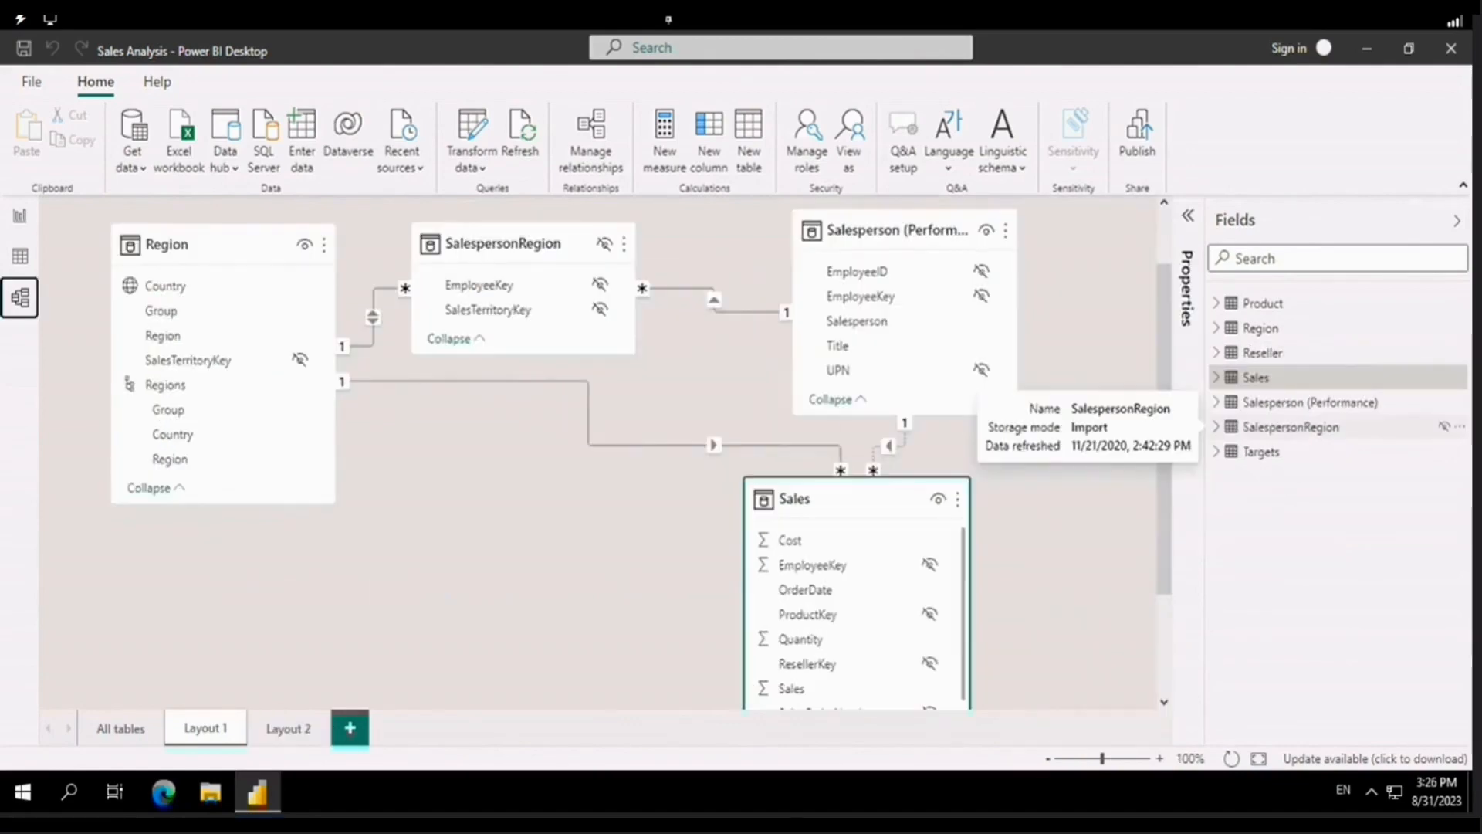
Place the Salesperson (Performance) and Targets tables side by side in the empty Layout 2 diagram
scroll(647, 386, down, 2)
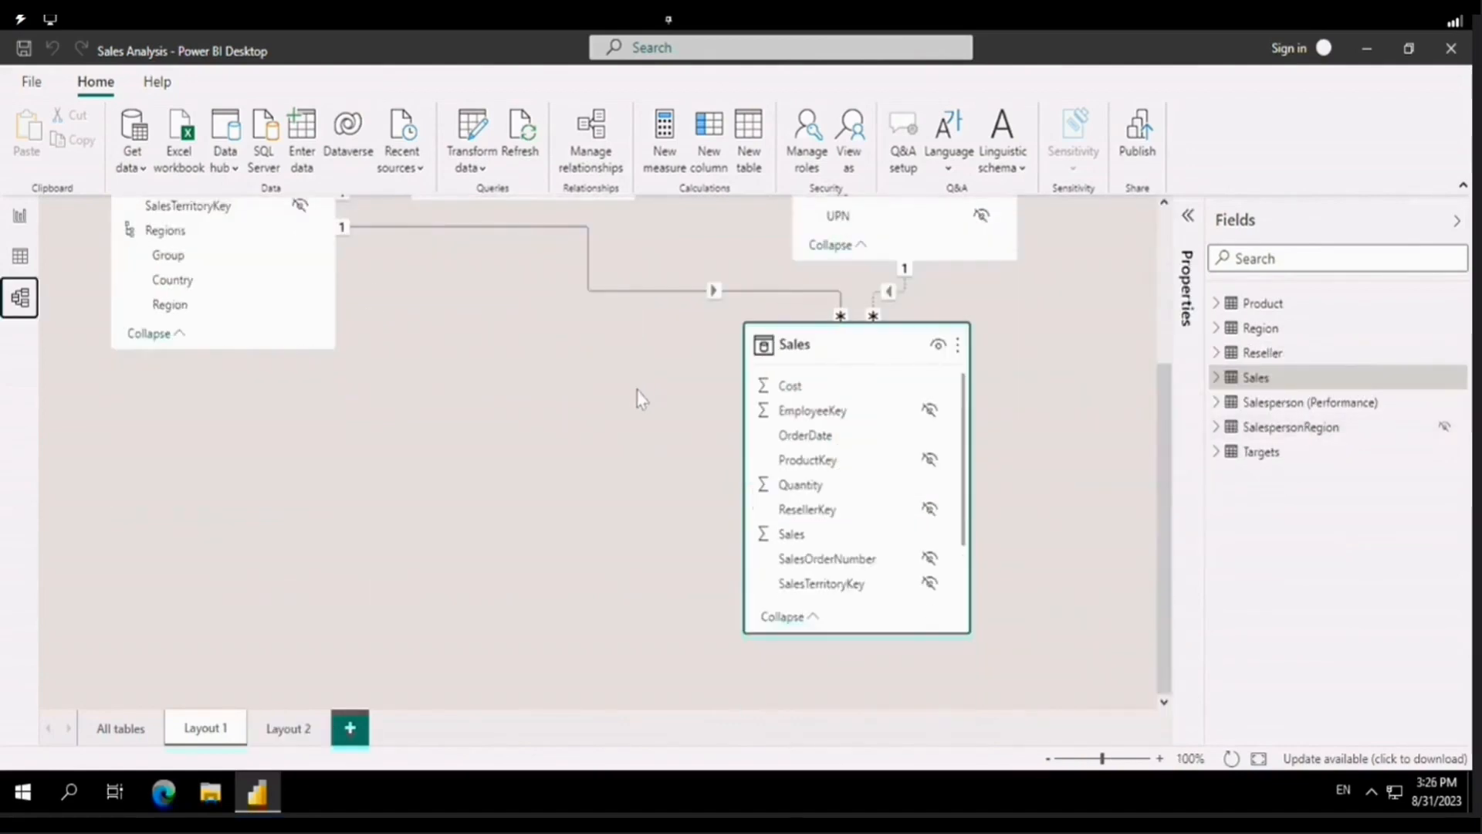
click(292, 729)
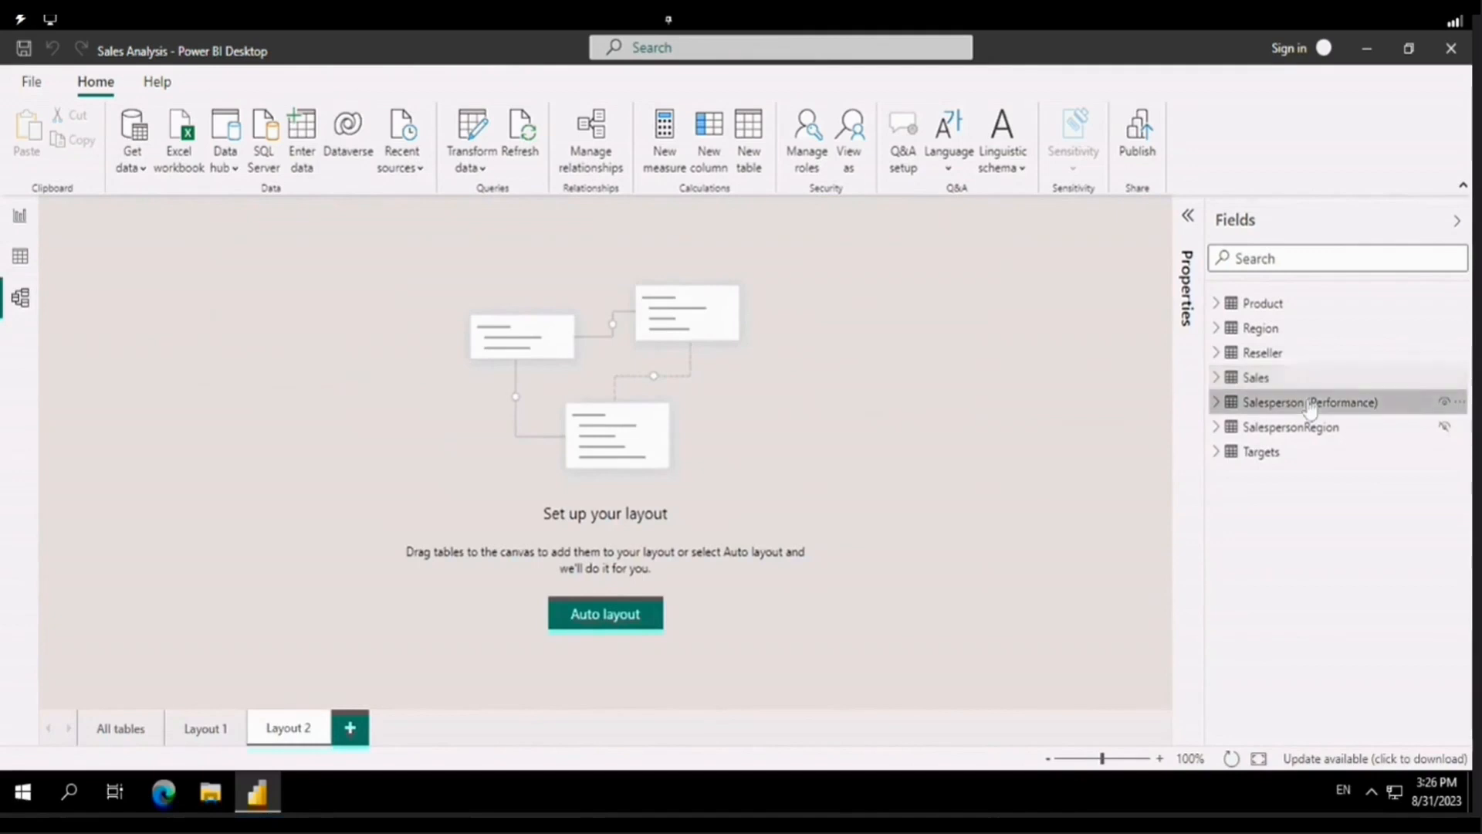
drag(1306, 403, 339, 282)
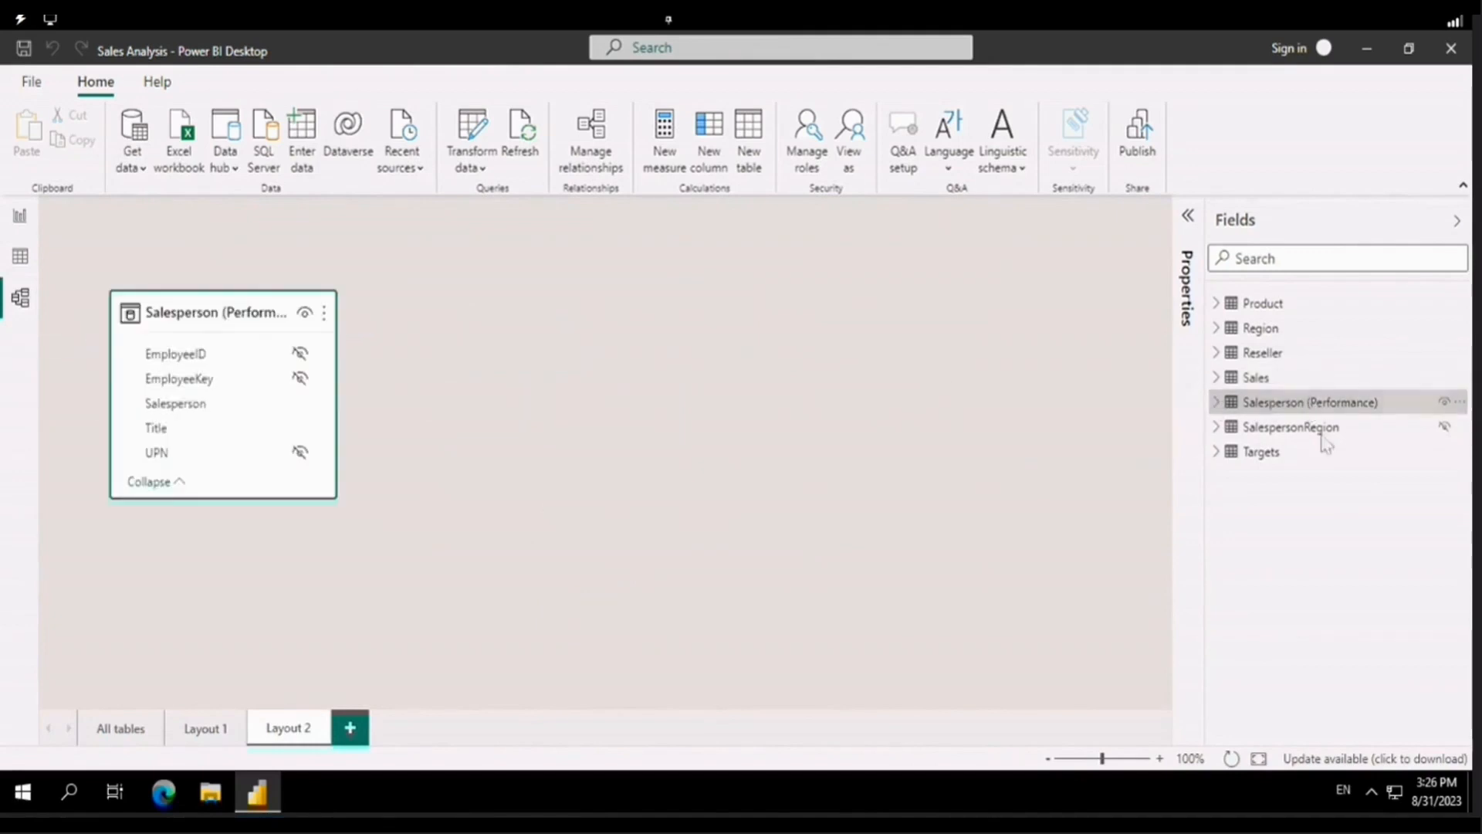
drag(1330, 457, 612, 335)
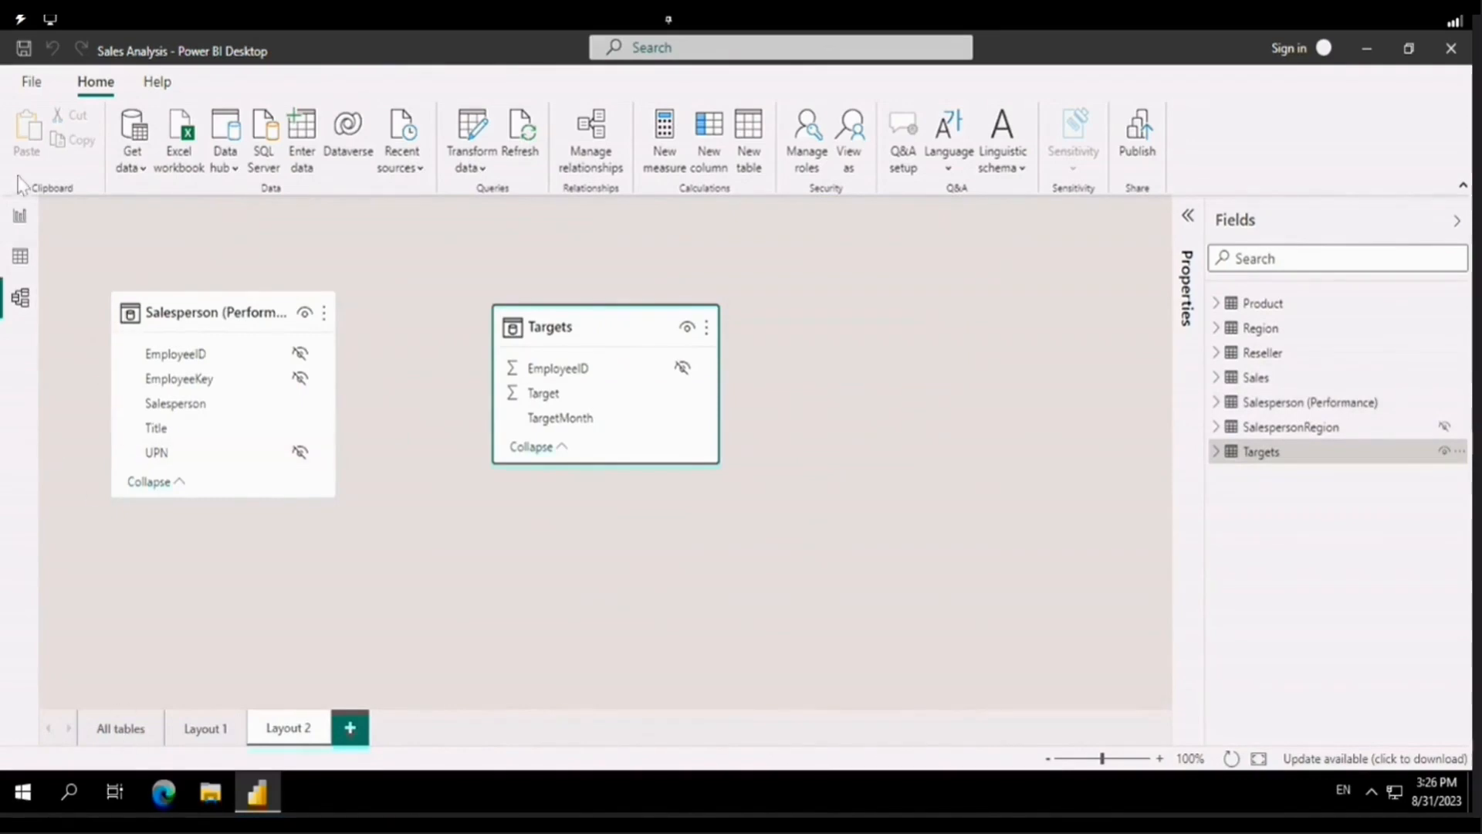
On report Page 2, create a table visual near the middle of the page showing Salesperson and Sales
click(18, 222)
click(171, 728)
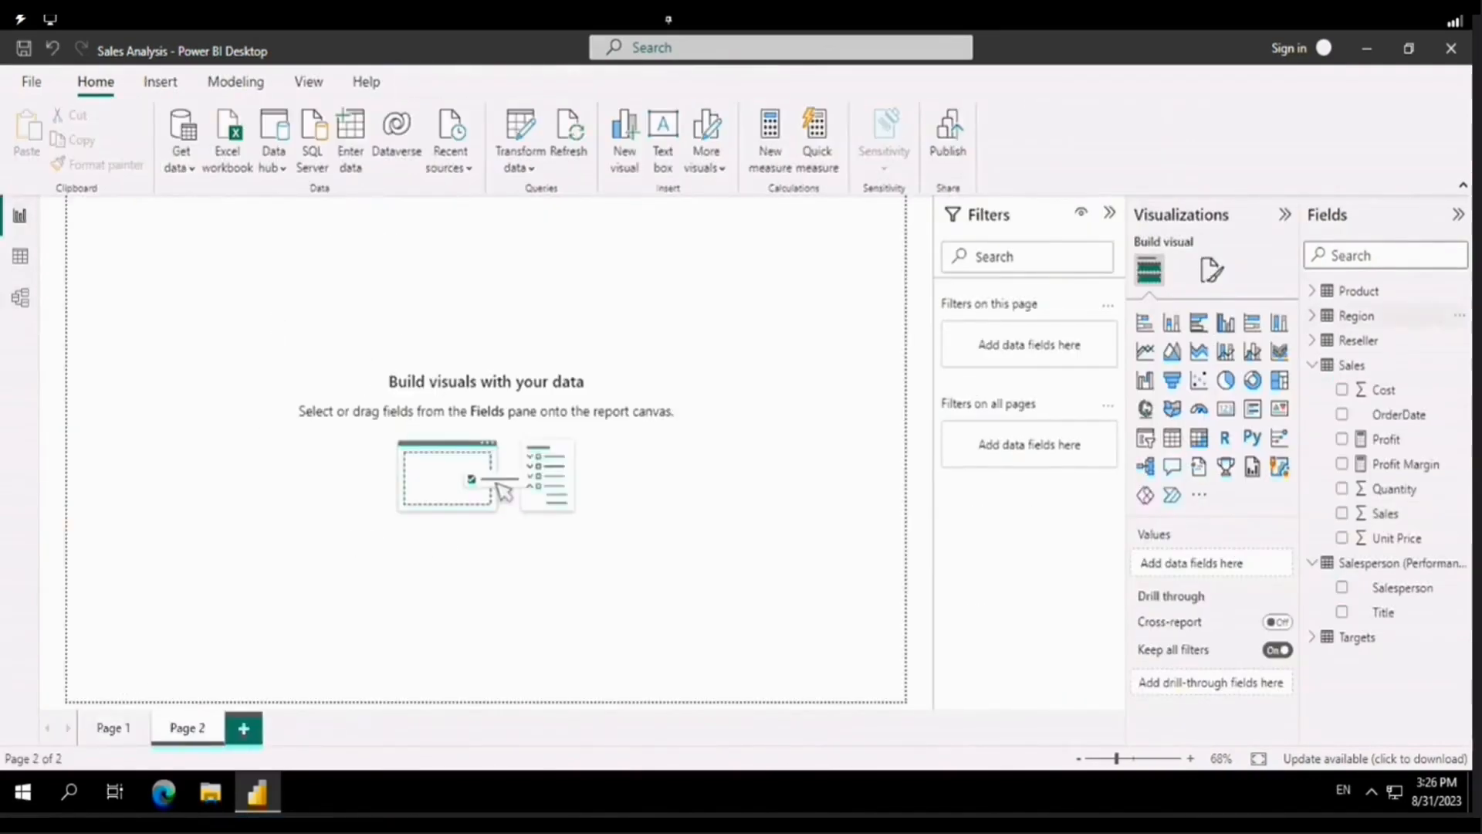
click(1173, 440)
drag(182, 281, 391, 384)
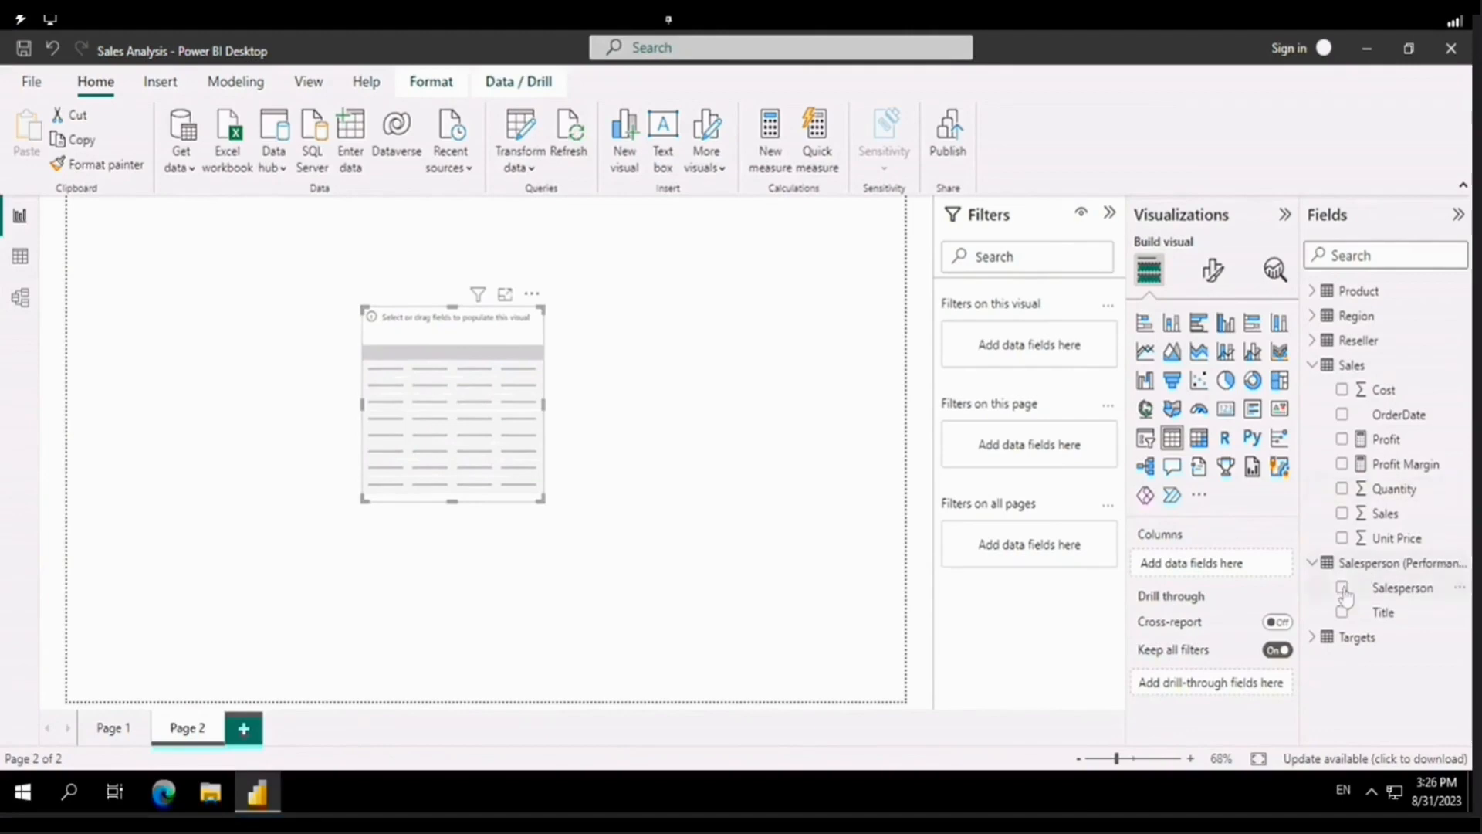
drag(842, 567, 690, 509)
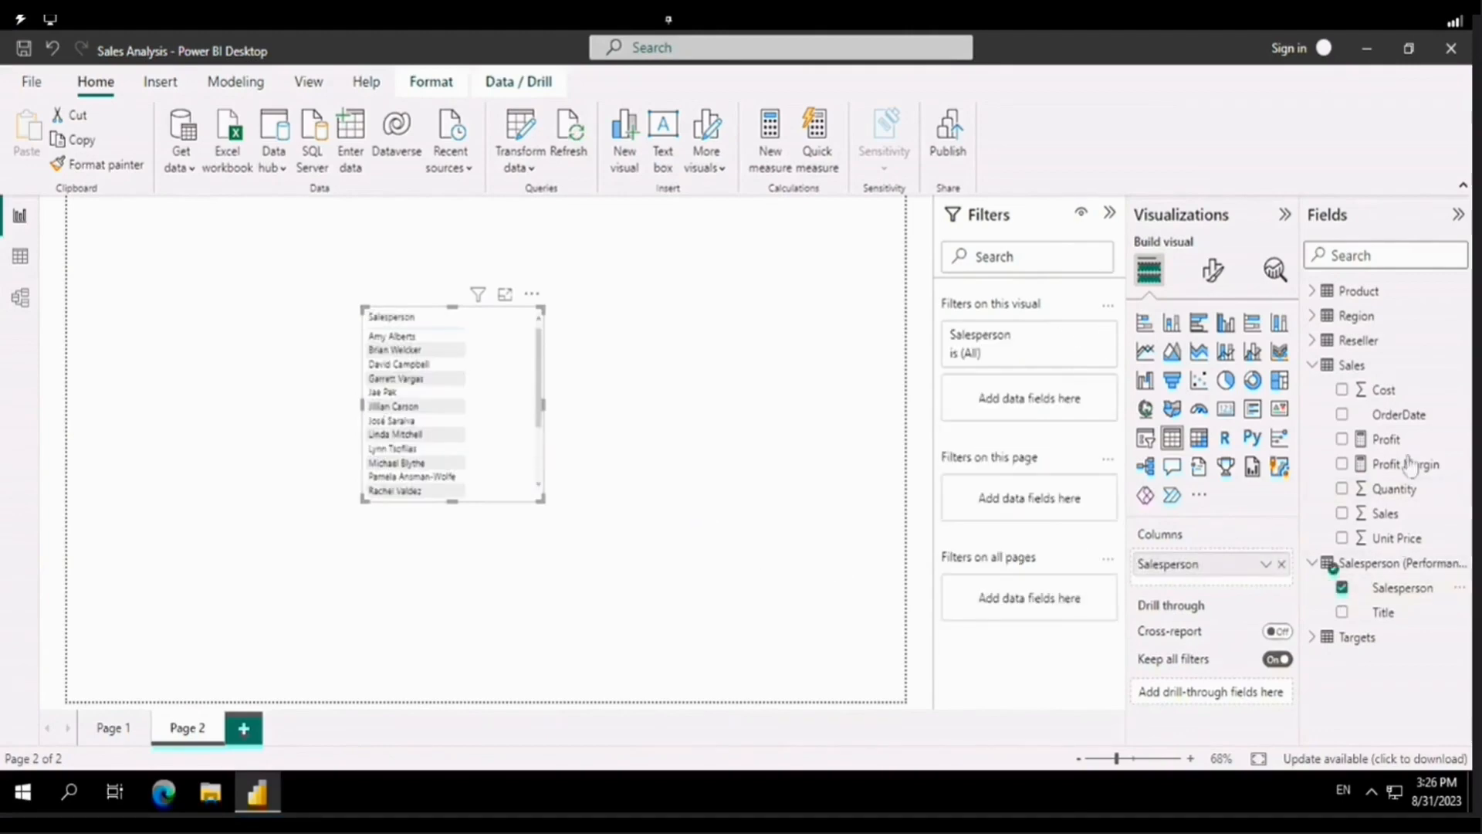
click(1342, 513)
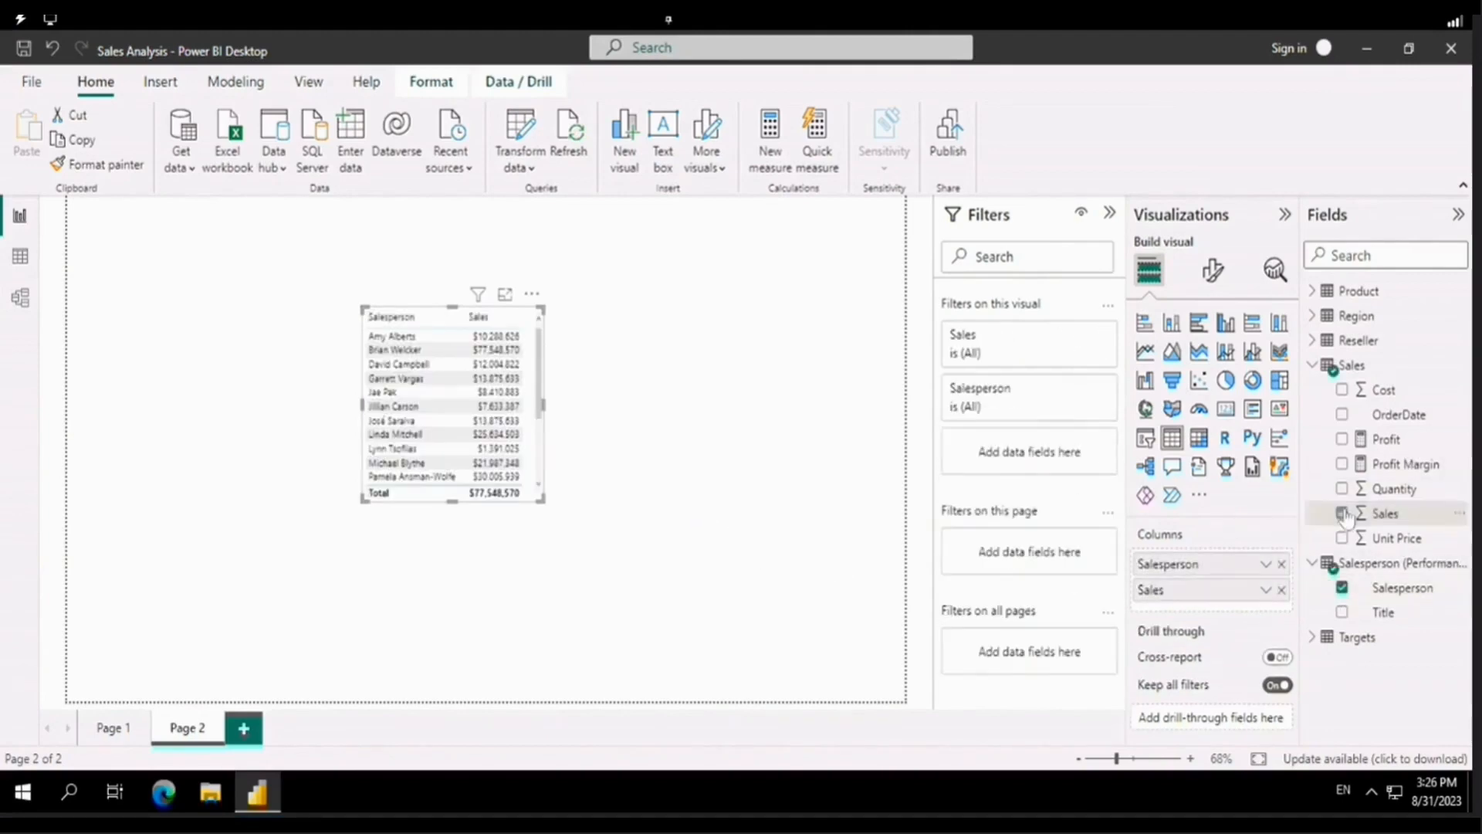
Add the Target field from Targets to the Page 2 table visual and enlarge the visual to fit all rows
click(1313, 638)
click(1343, 663)
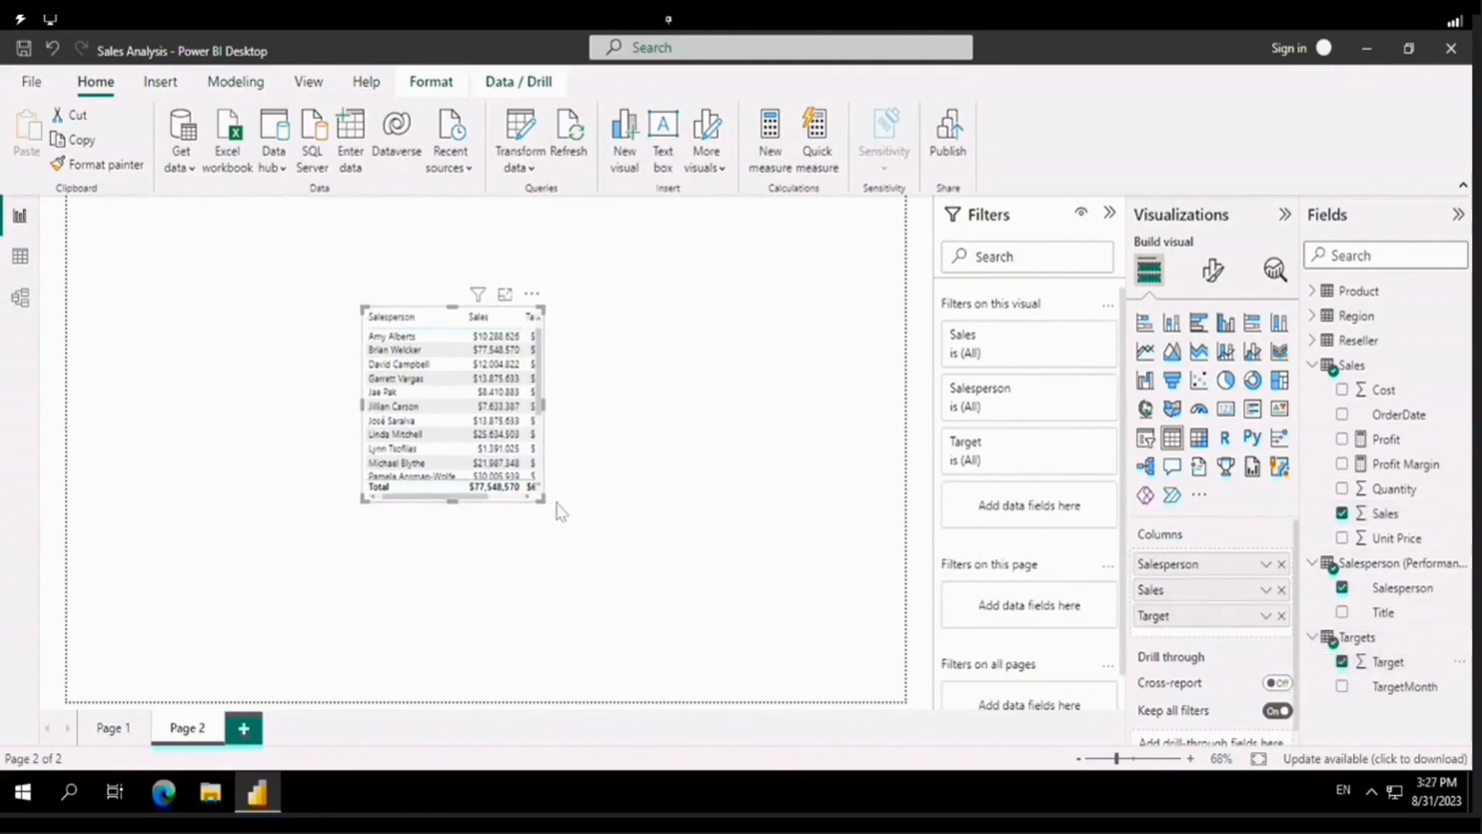
drag(540, 503, 747, 622)
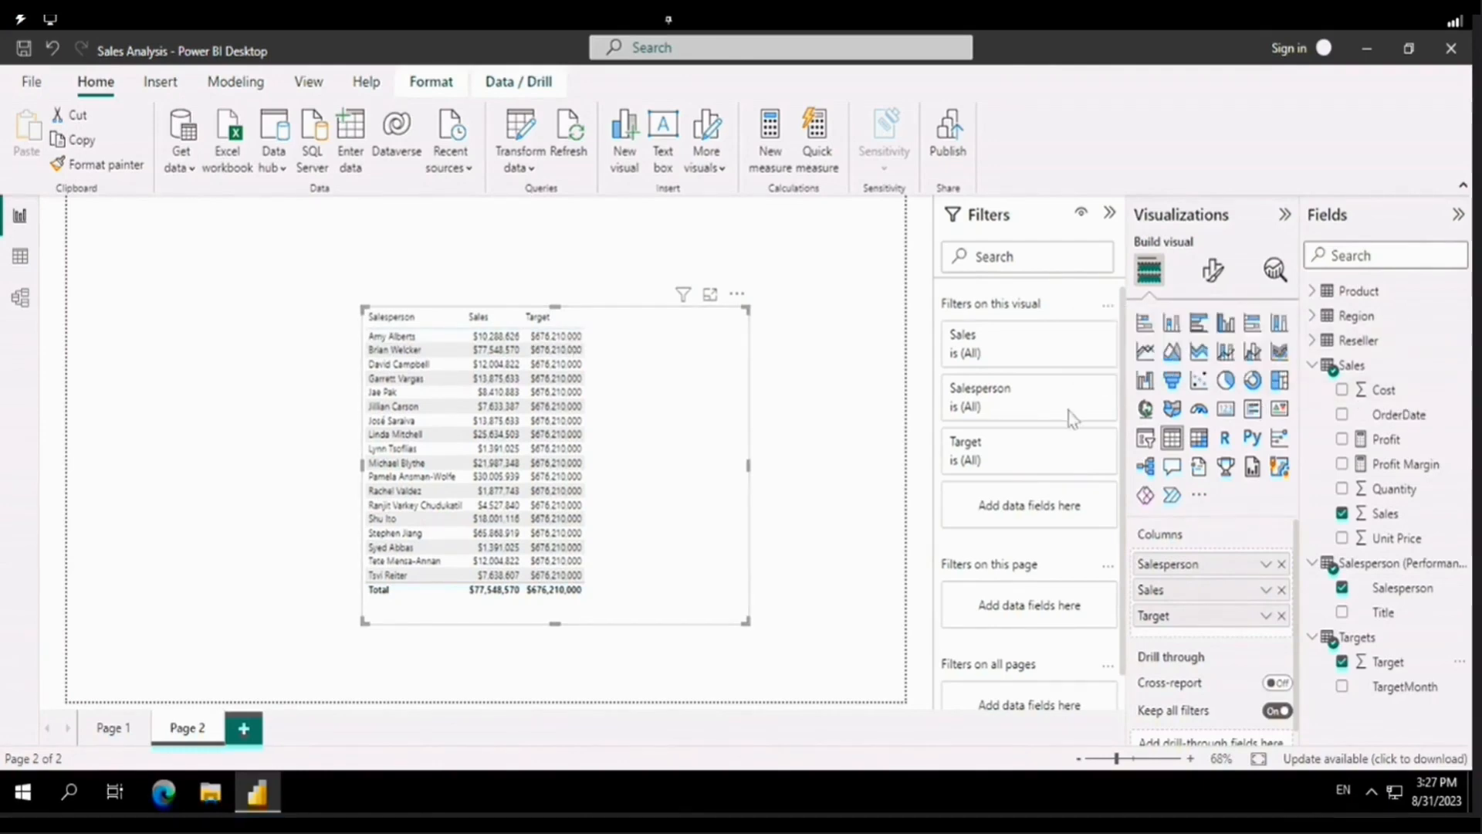
In Layout 2, relate Salesperson (Performance) to Targets on EmployeeID
click(20, 298)
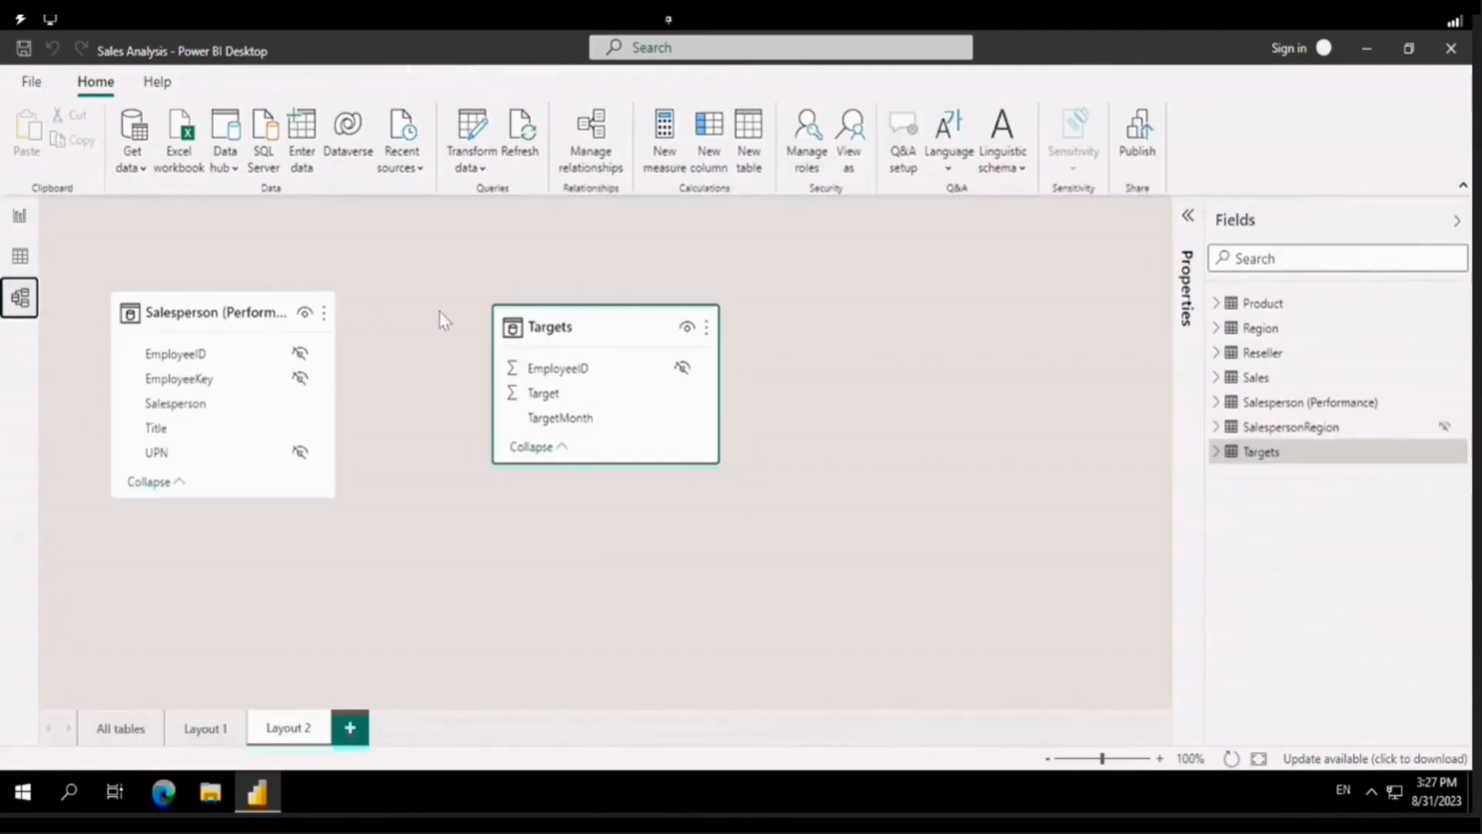
drag(193, 364, 569, 375)
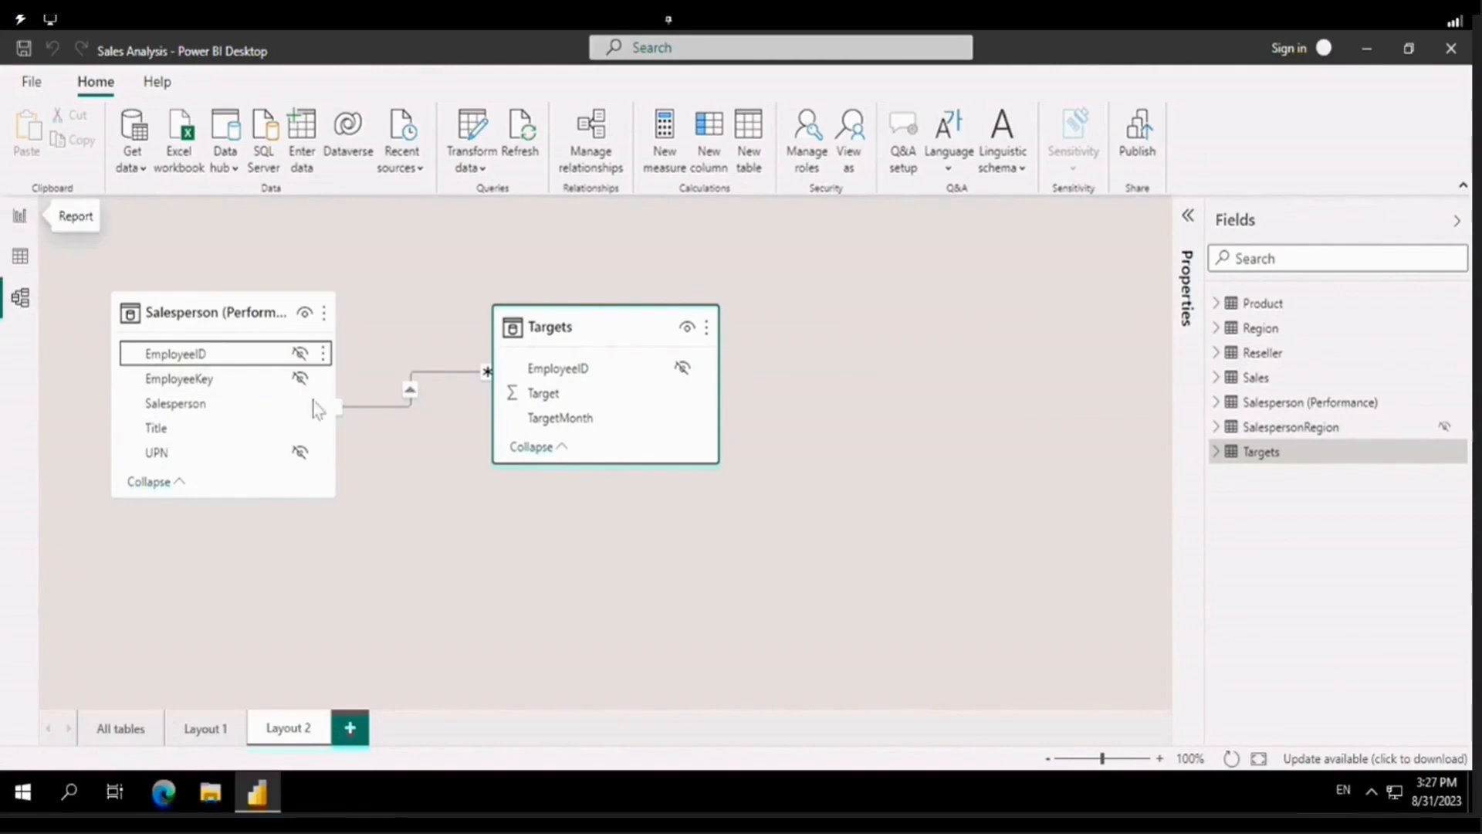
Check the target values per salesperson in the Page 2 table and sort it by Sales in descending order
click(19, 216)
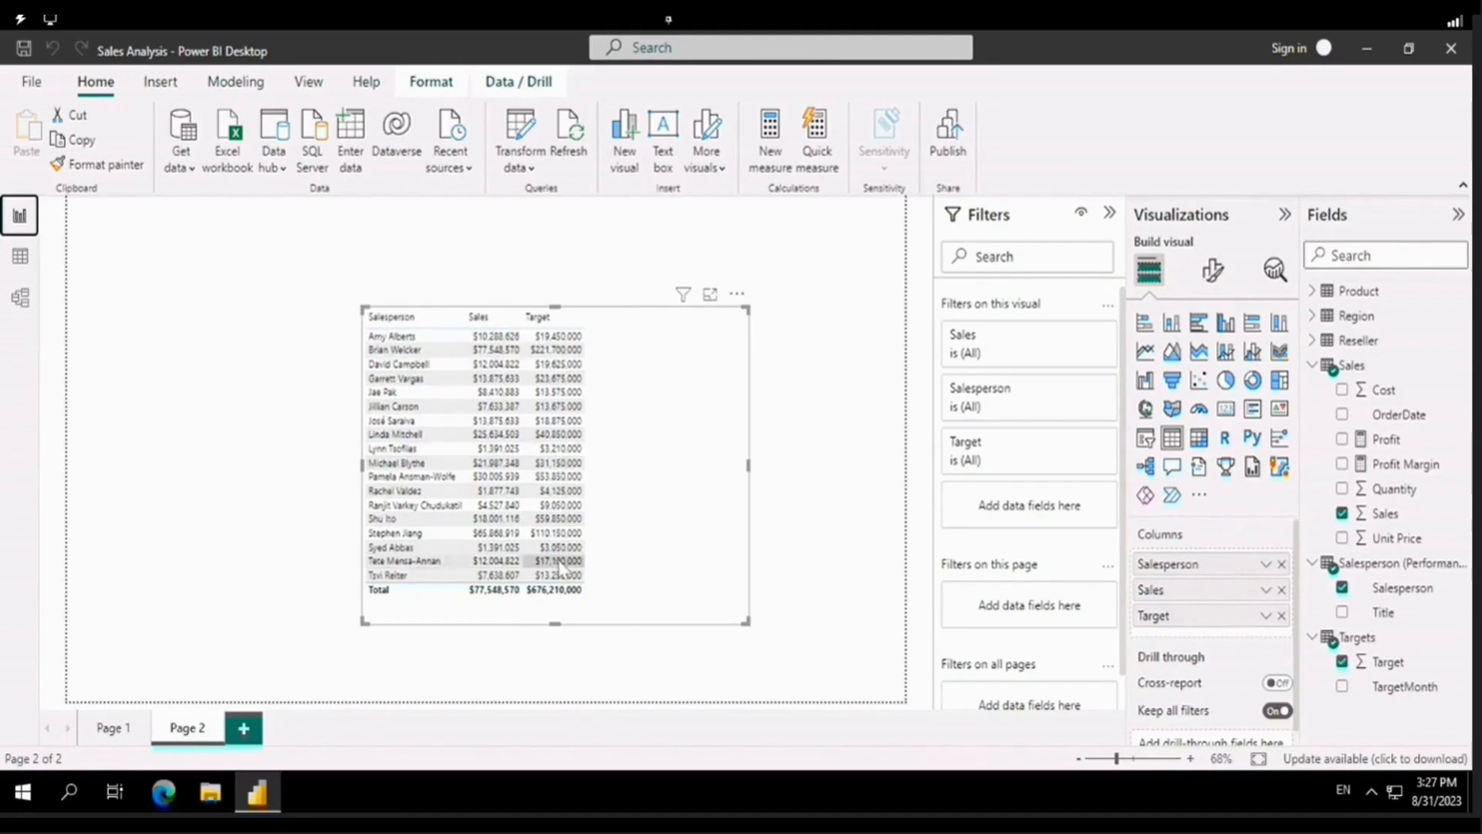
mouse_move(561, 567)
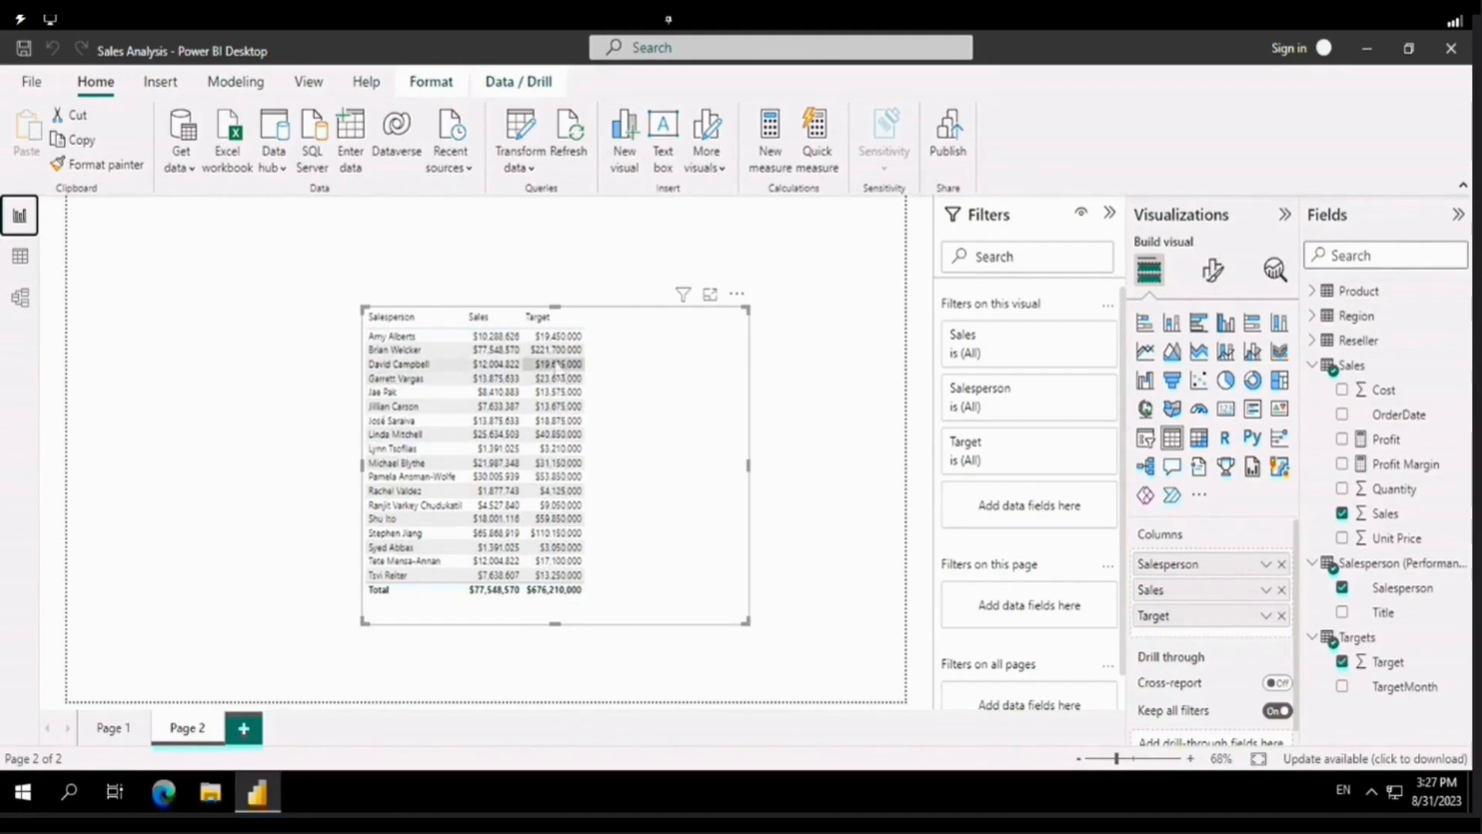
click(498, 325)
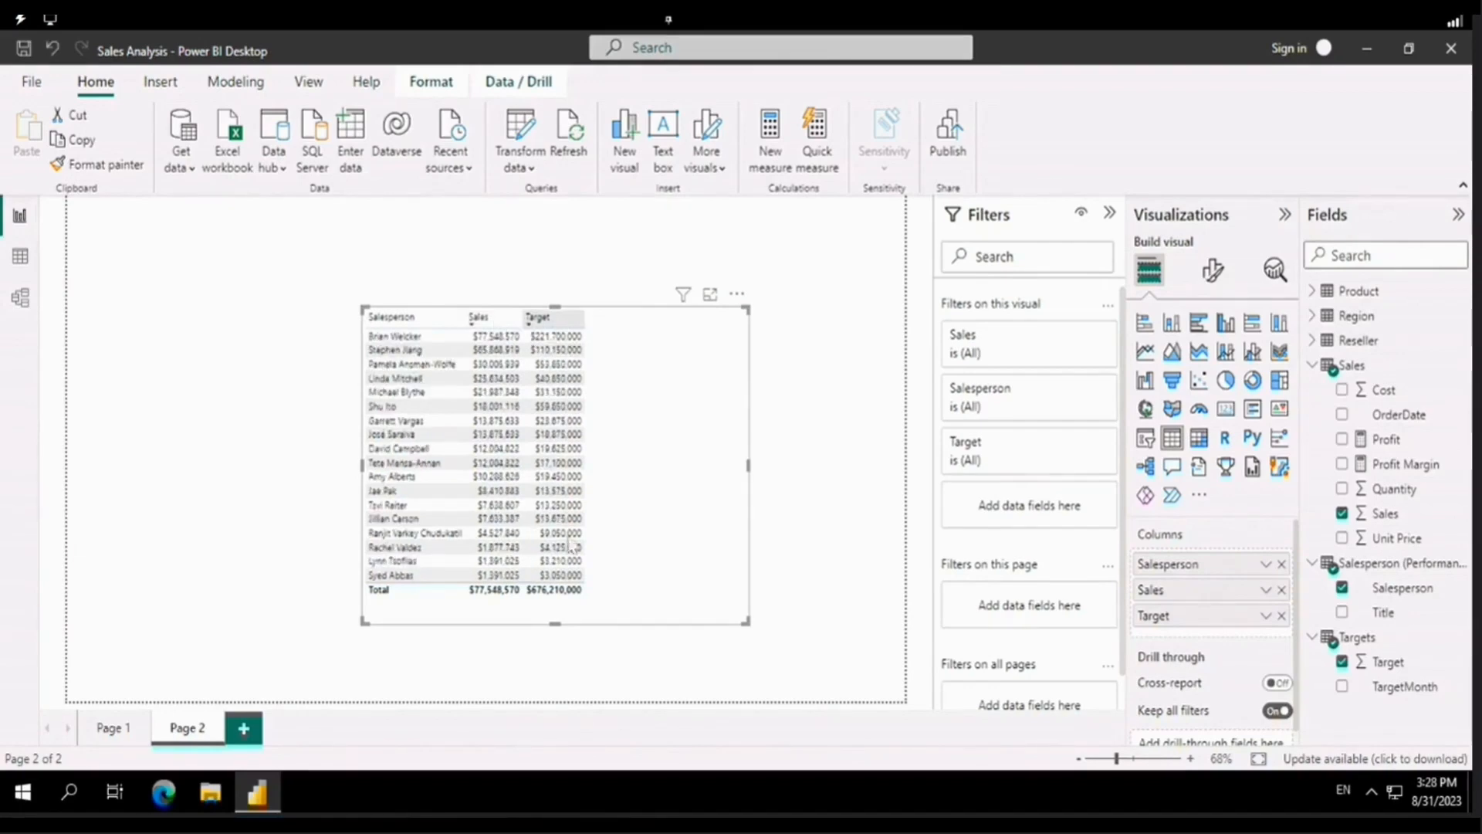